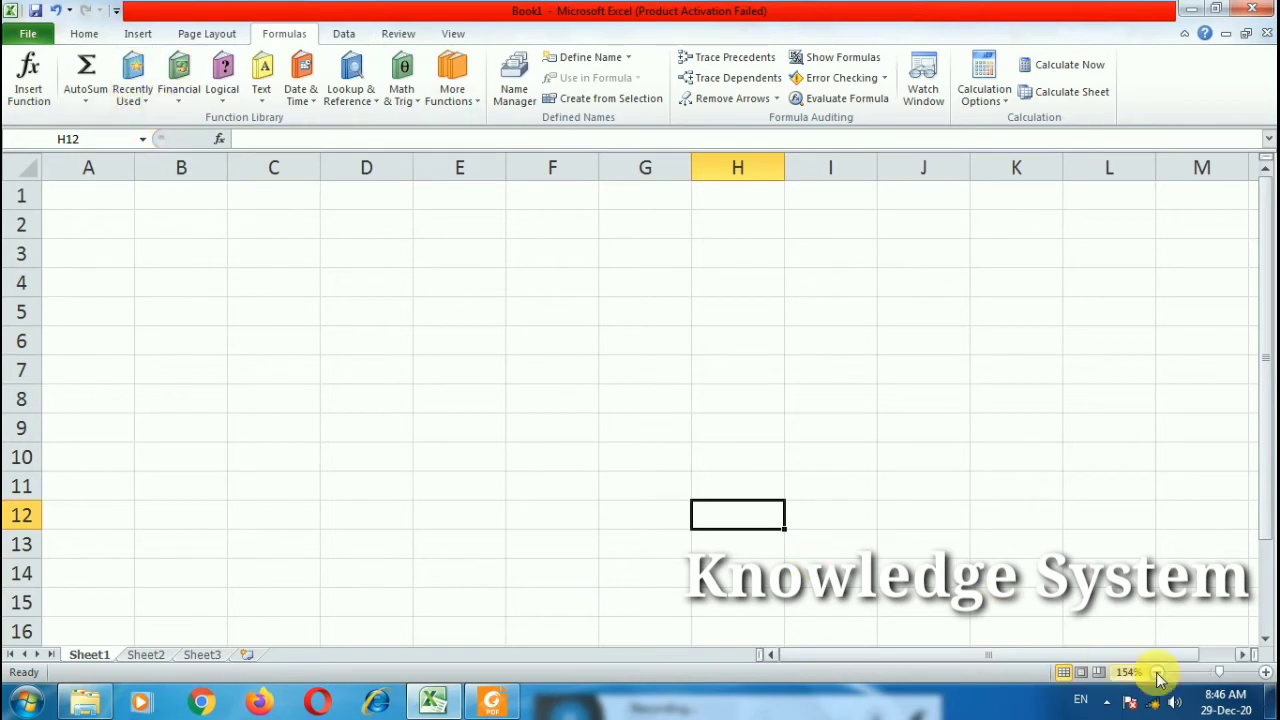
Step: Zoom in on the worksheet and browse the Math & Trig function list
drag(1219, 672, 1229, 672)
scroll(314, 425, up, 1)
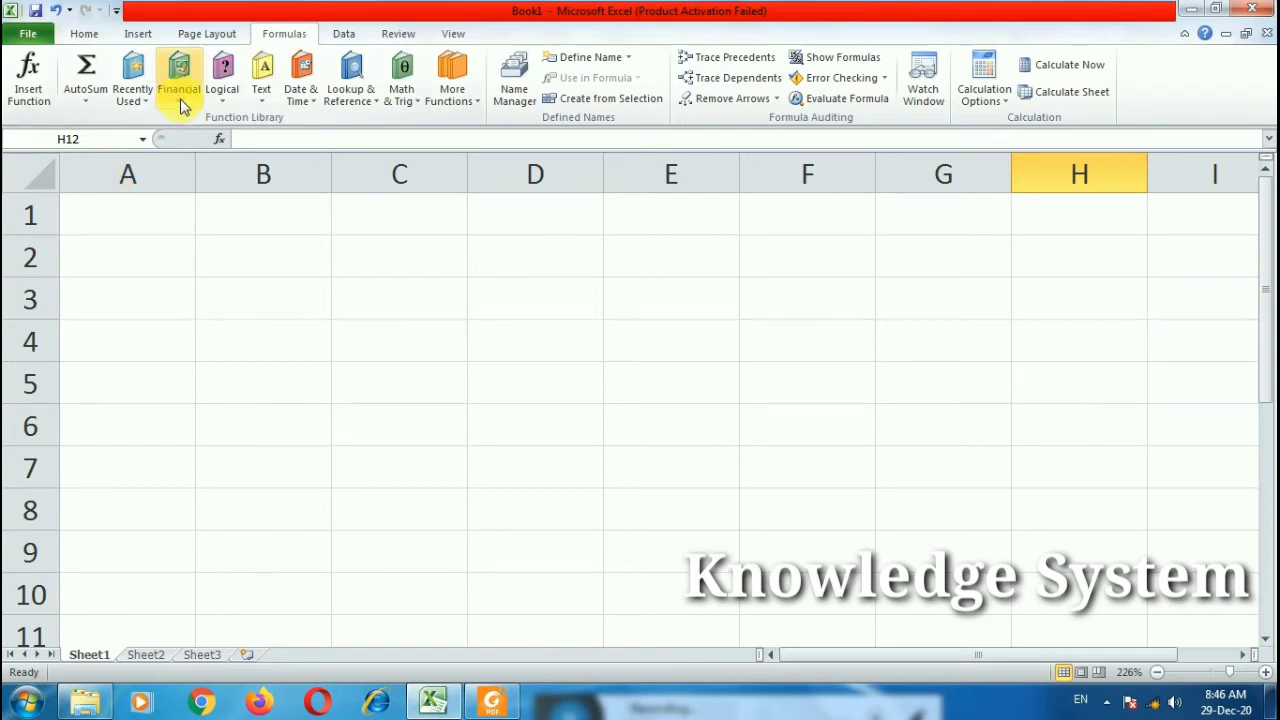
click(412, 103)
scroll(527, 283, down, 1)
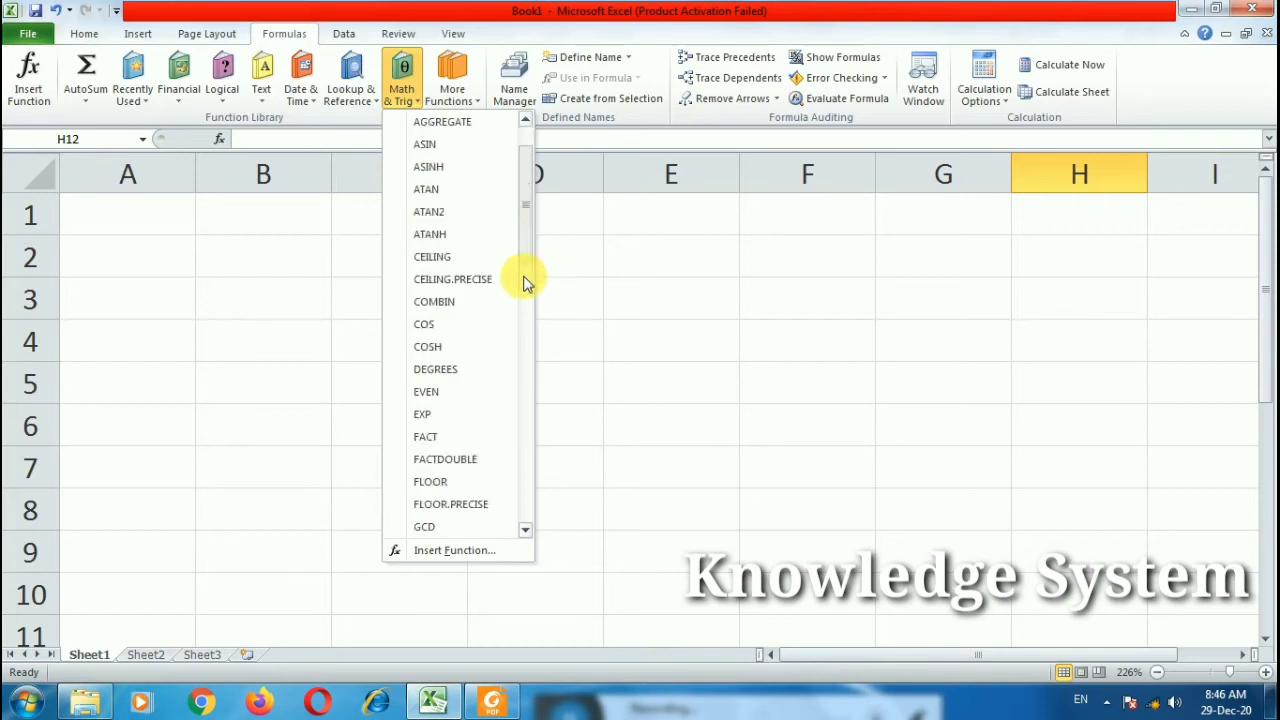
drag(524, 277, 530, 513)
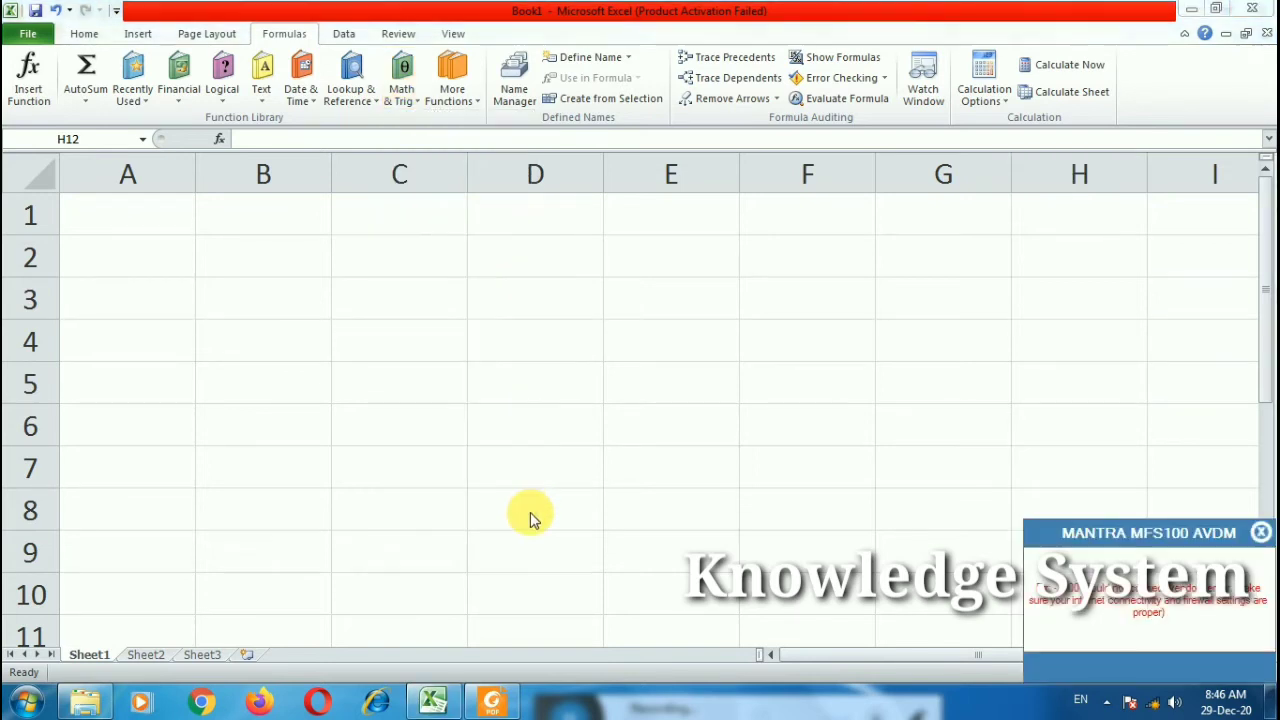
click(1261, 532)
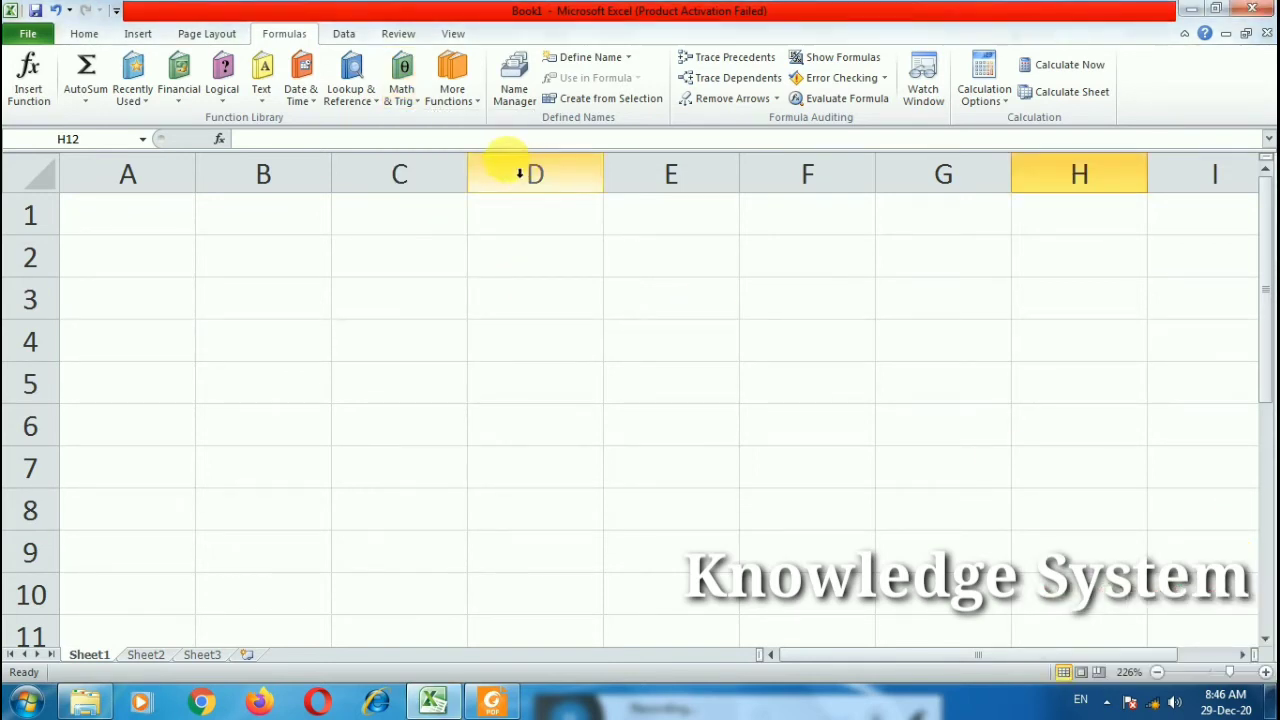
click(405, 100)
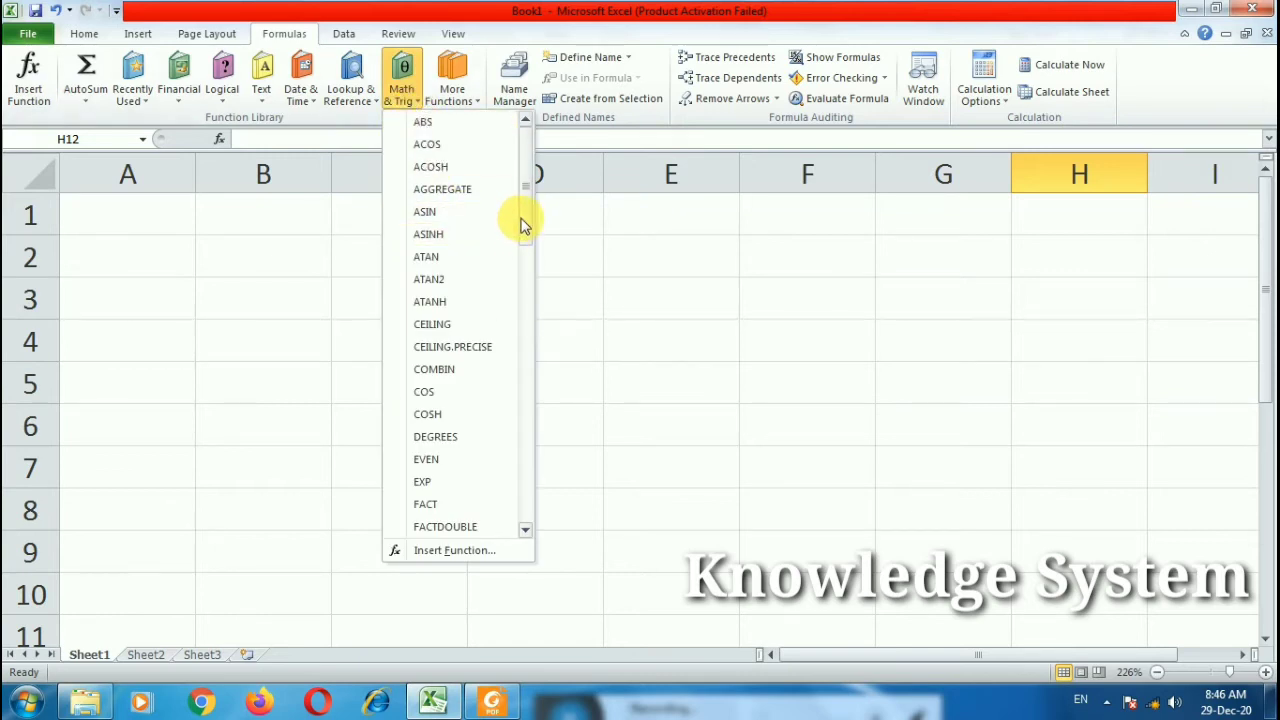
drag(524, 225, 528, 166)
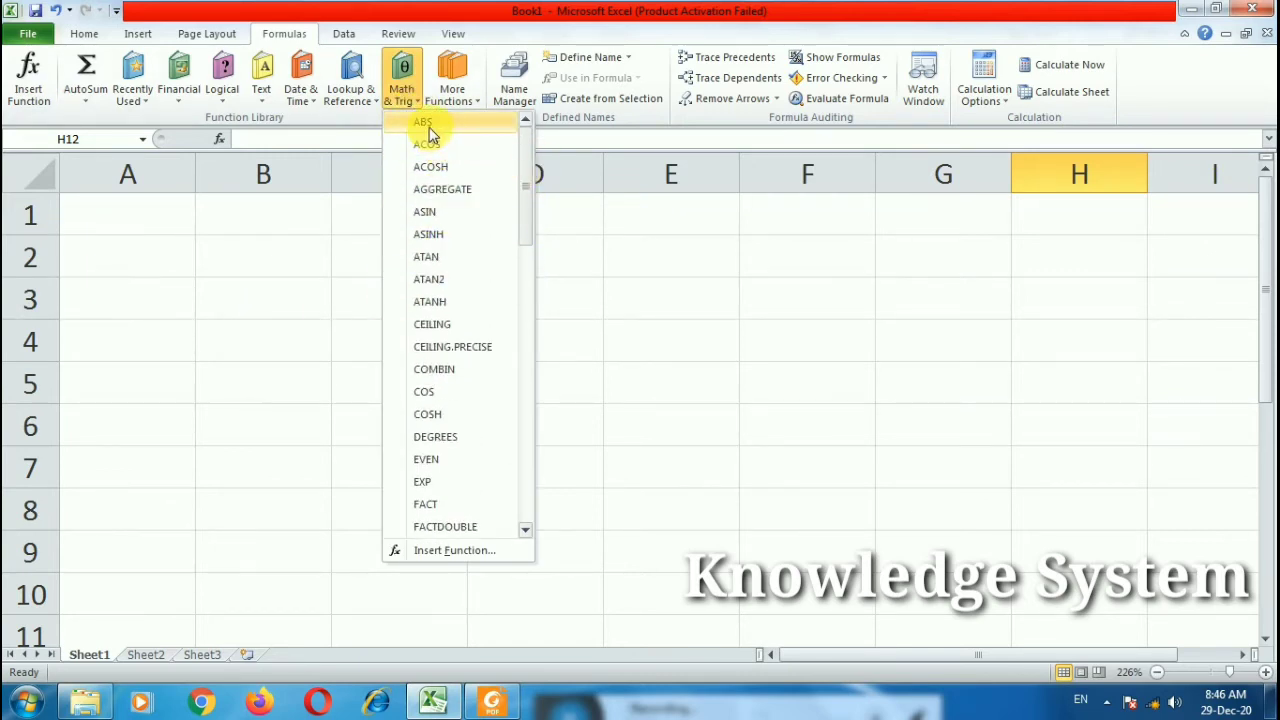
click(257, 301)
Step: Enter =ABS(-454) in B3 so it shows 454, and review the formula
double_click(257, 301)
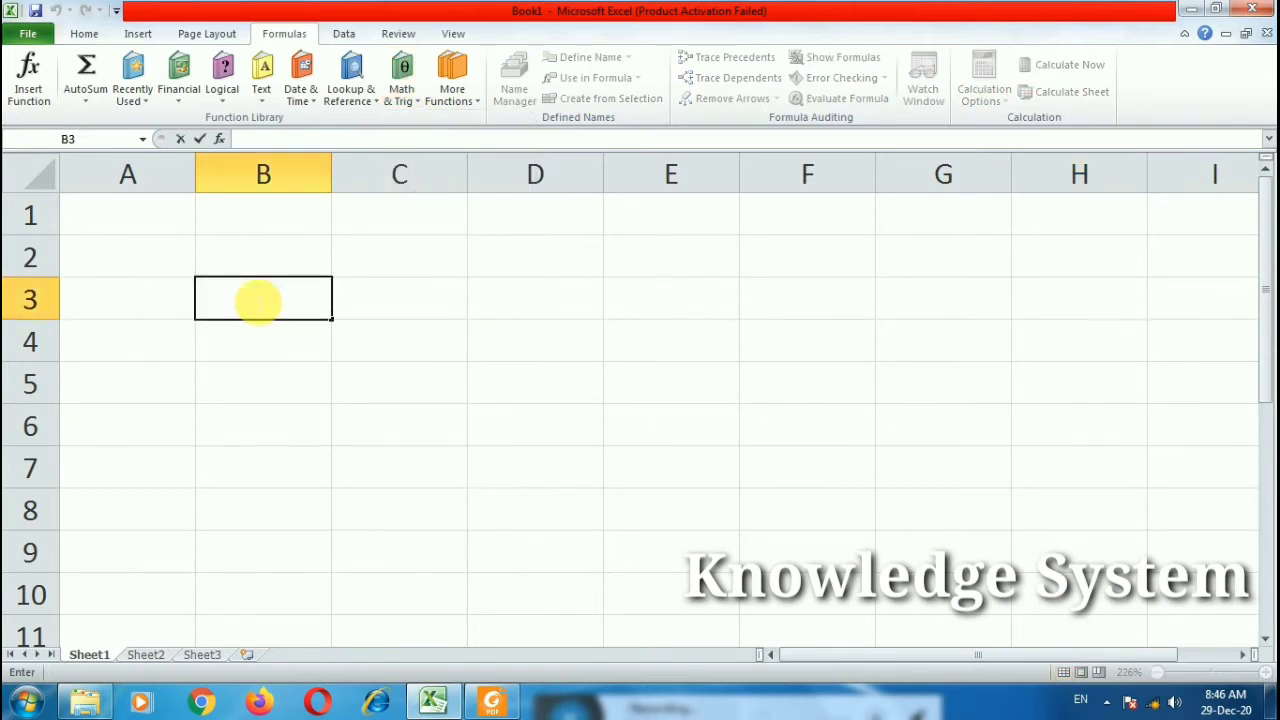
text(=ab)
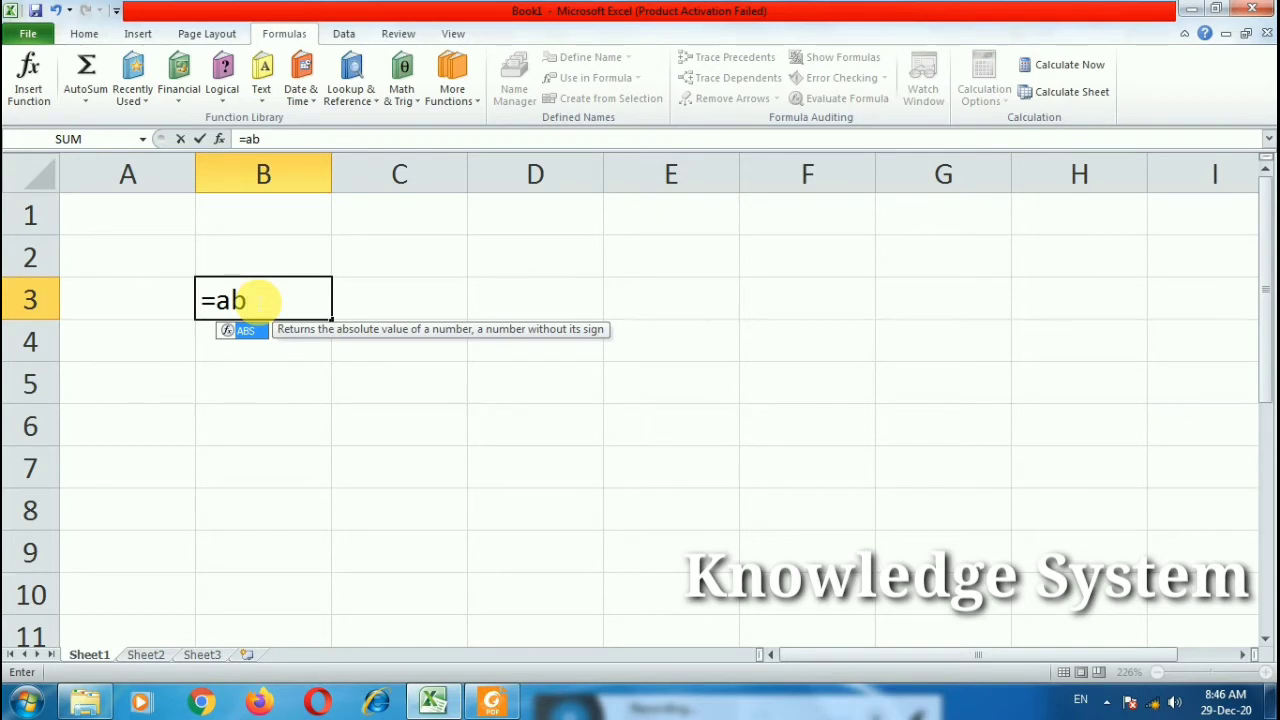
text(s()
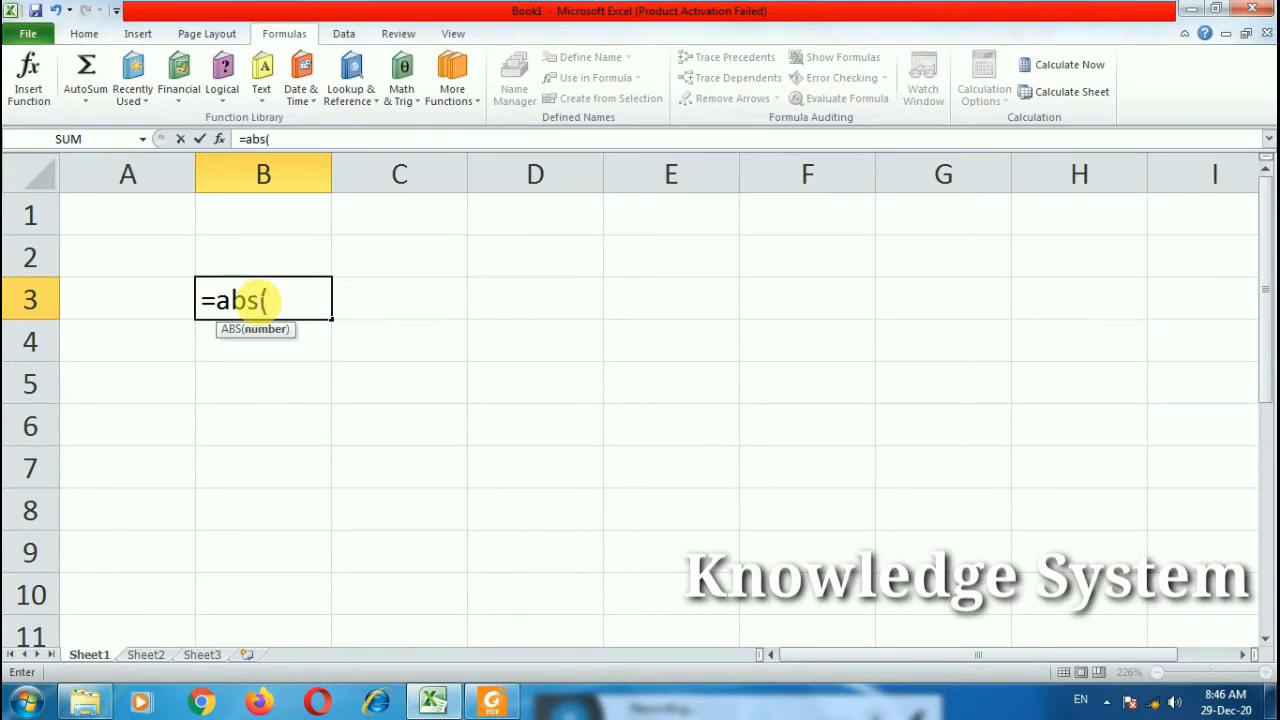
text(-454)
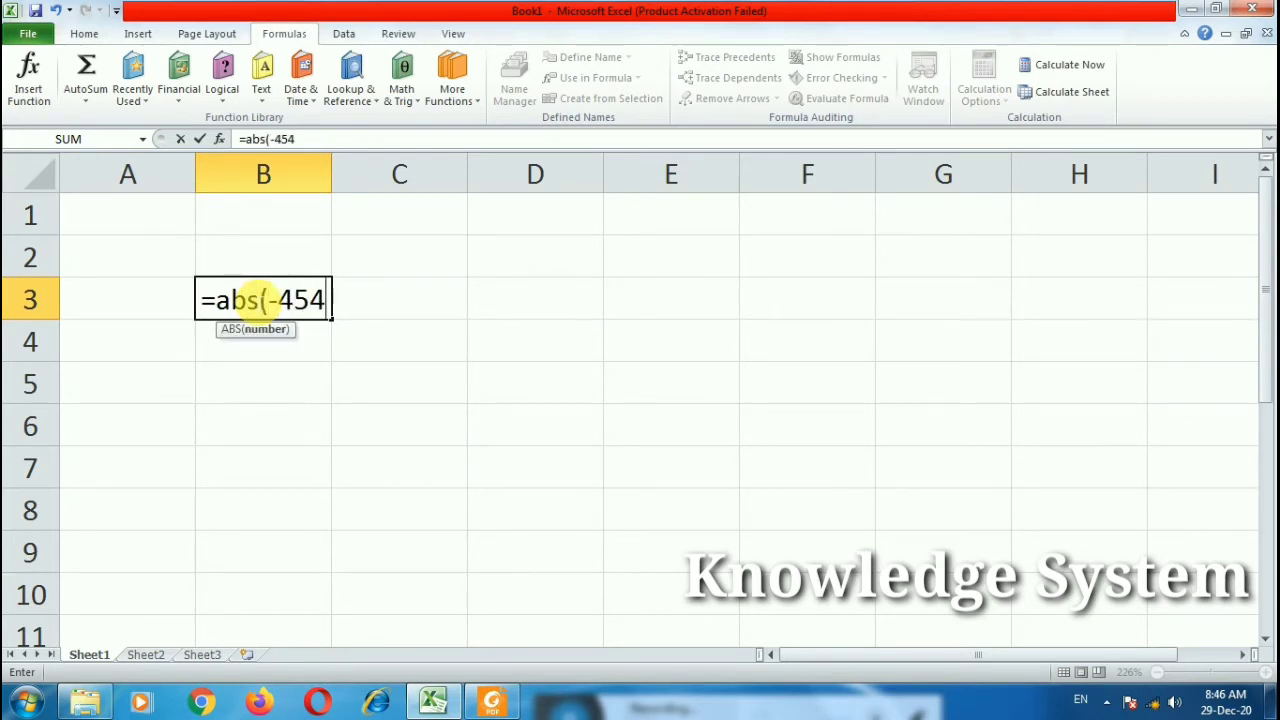
text())
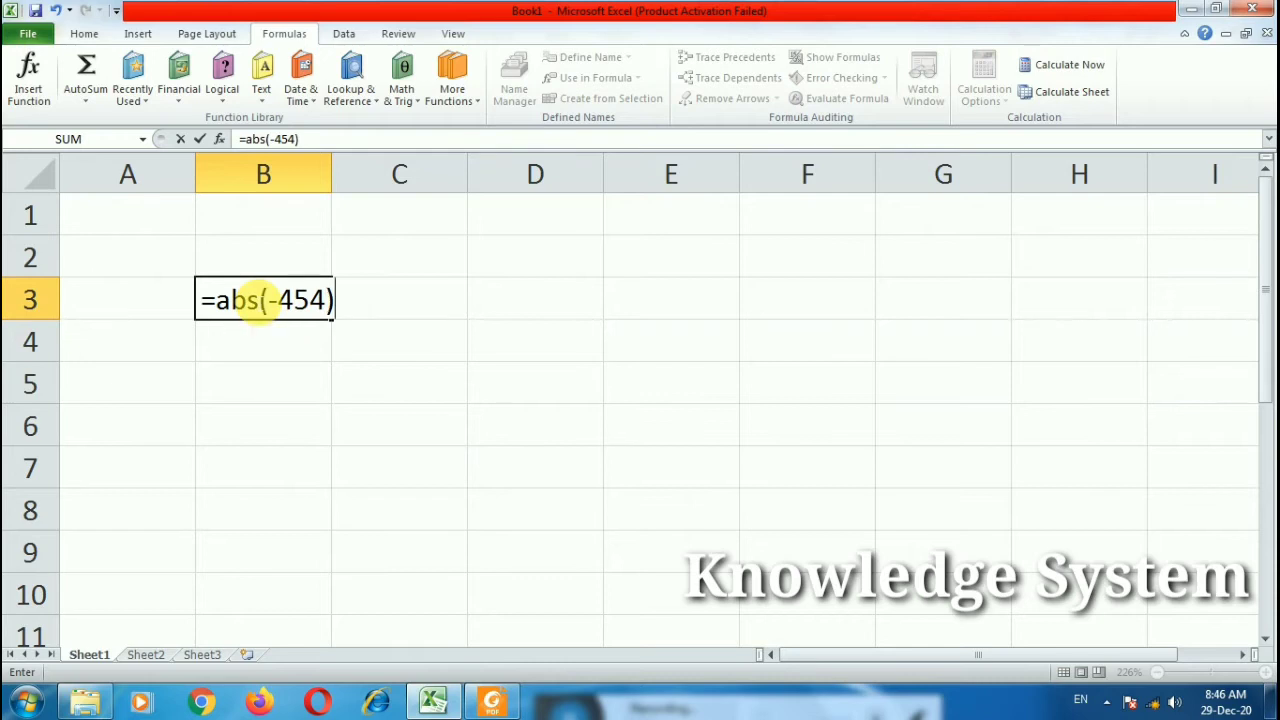
key(Return)
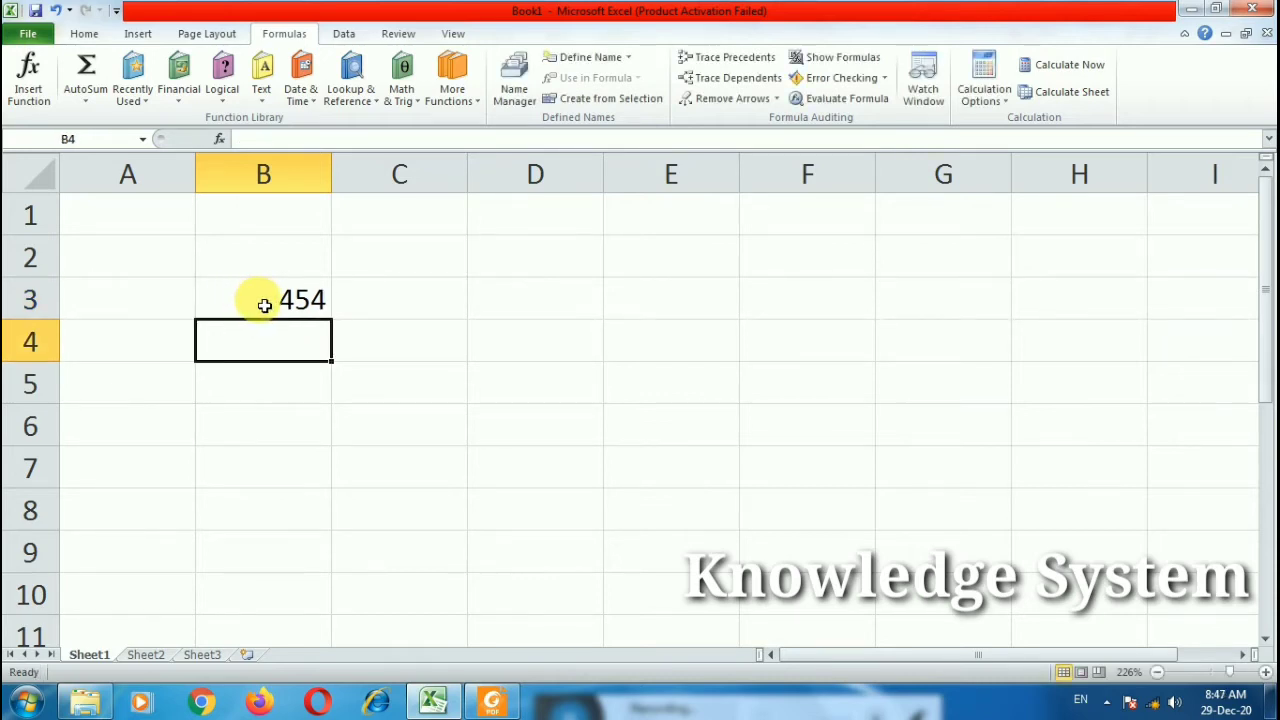
double_click(264, 300)
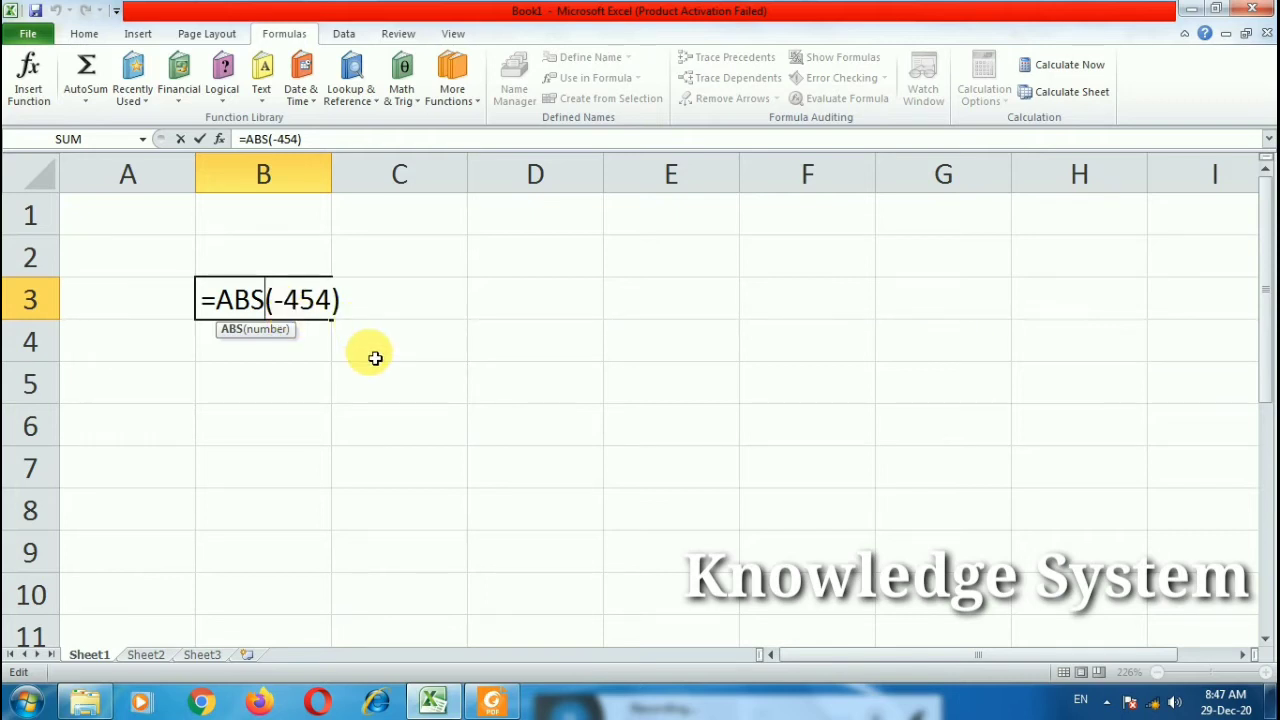
key(Return)
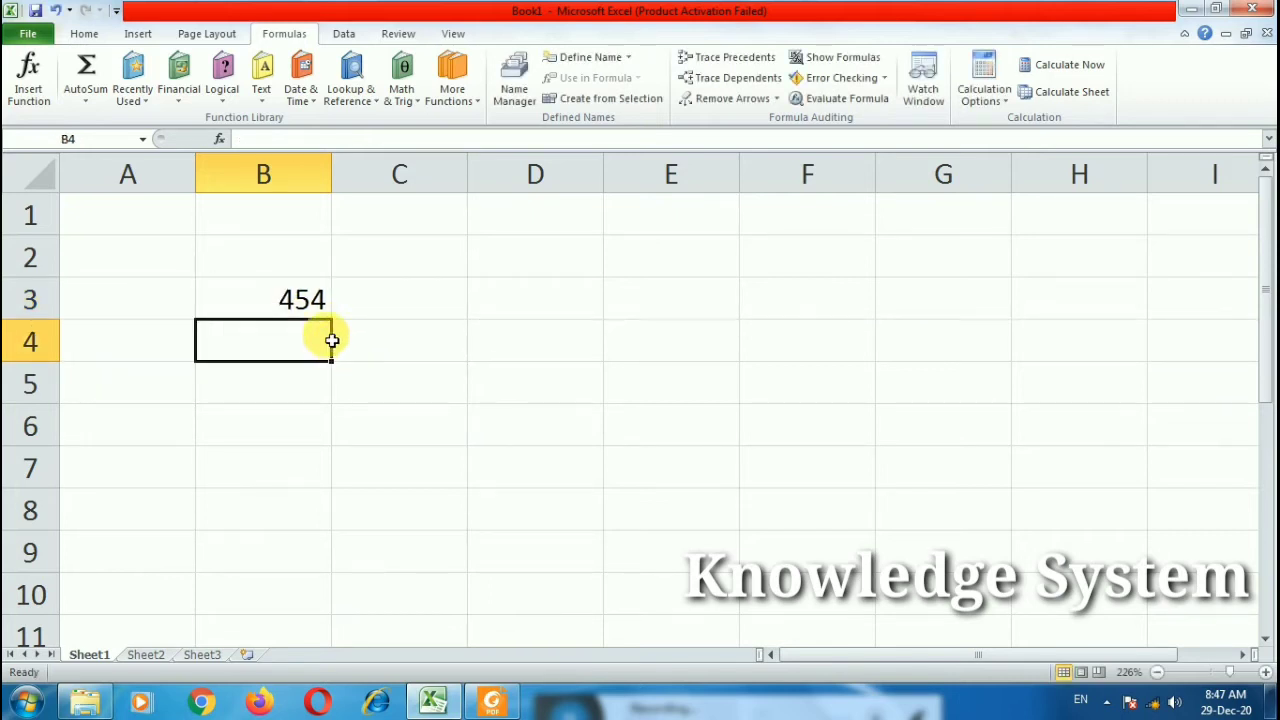
click(139, 217)
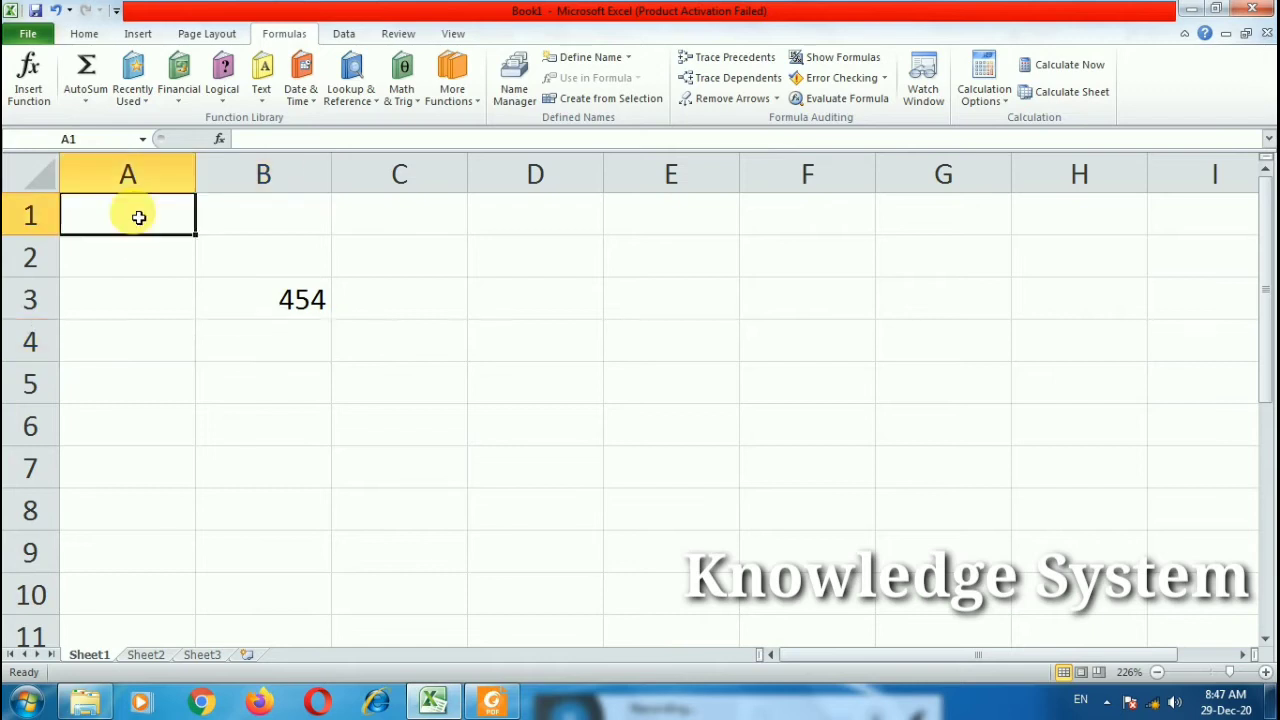
Step: Enter -454, -565, -43 and -234 in A1:A4
text(-454)
key(Return)
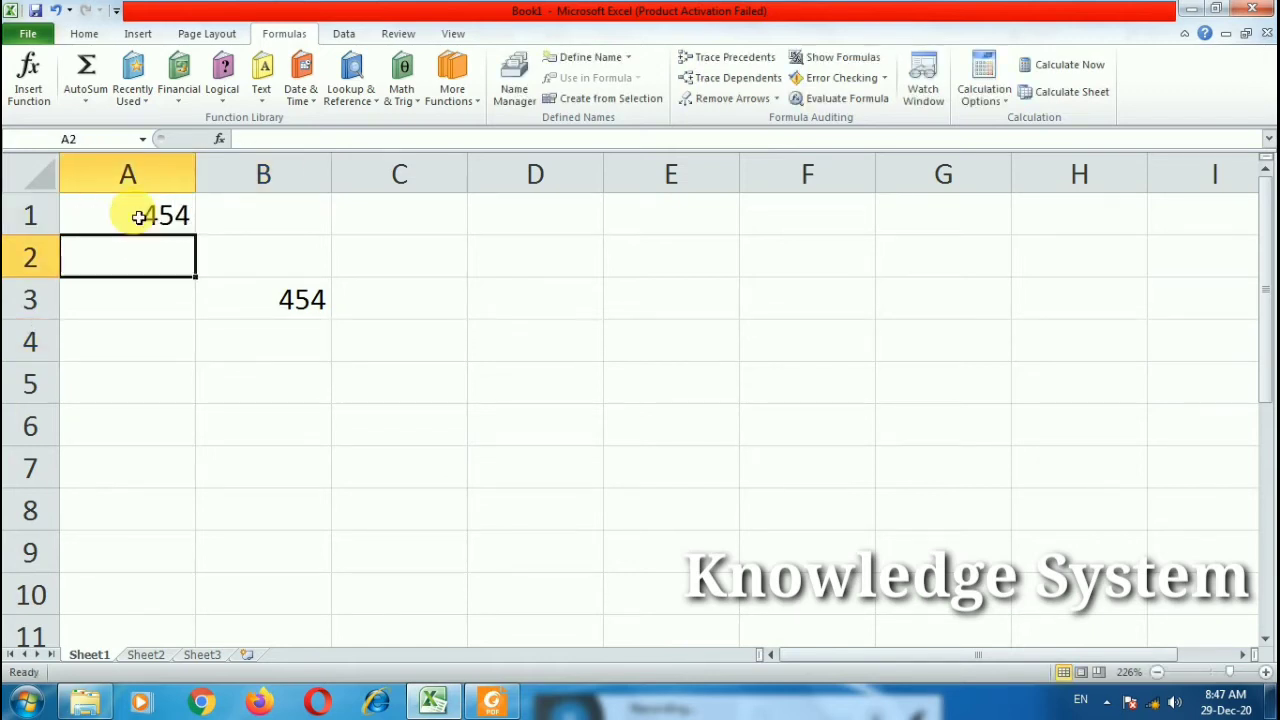
text(-565)
key(Return)
text(-43)
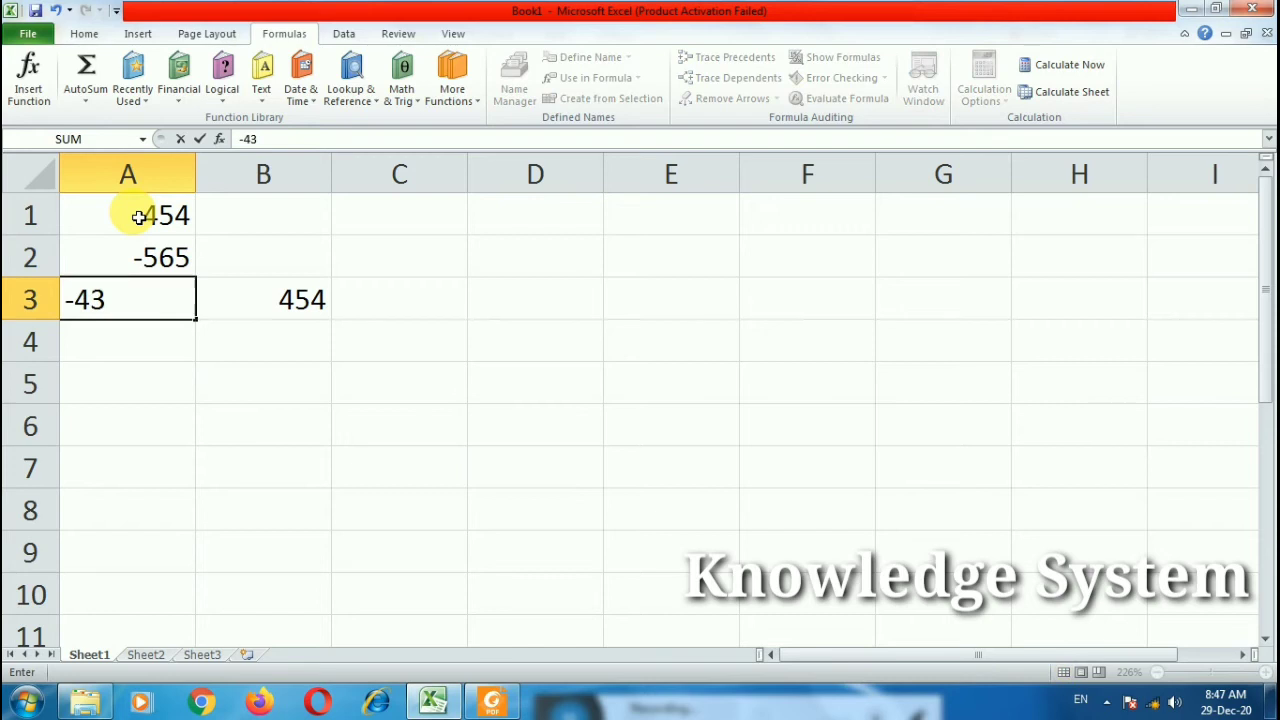
key(Return)
text(-234)
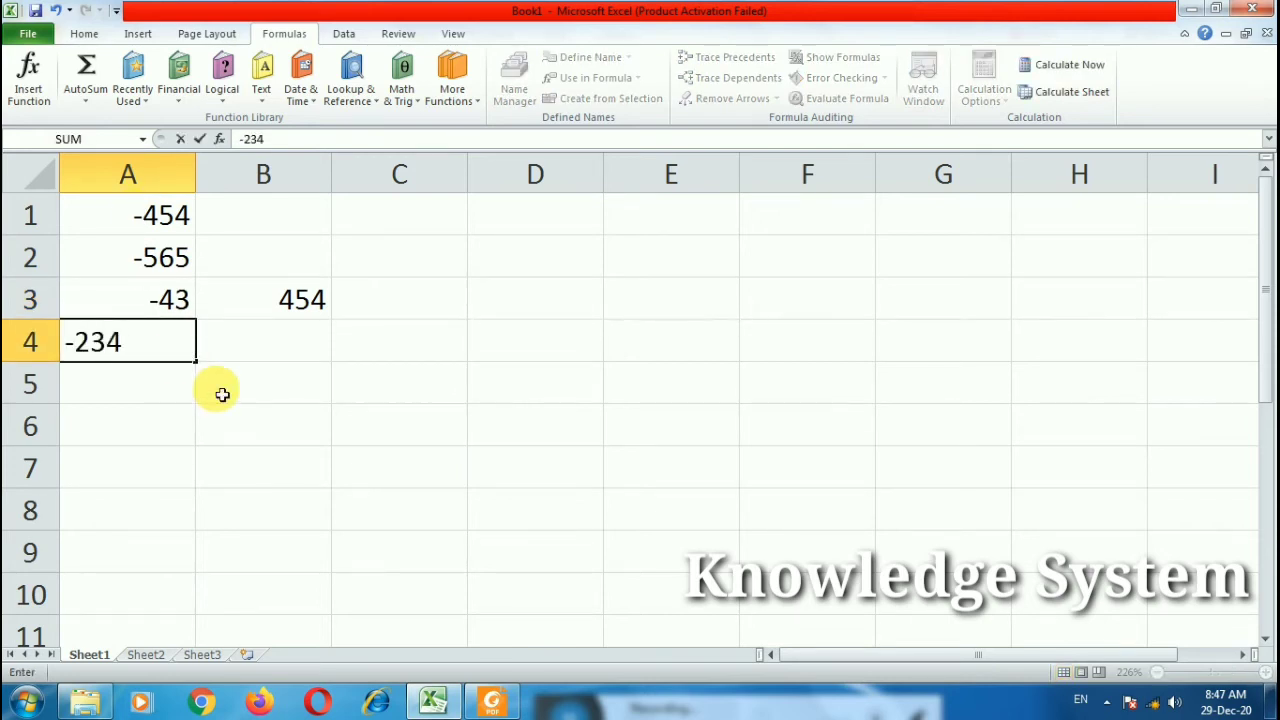
key(Return)
Step: Clear B3, enter =ABS(A1) in B1 and fill it down to B4
click(265, 303)
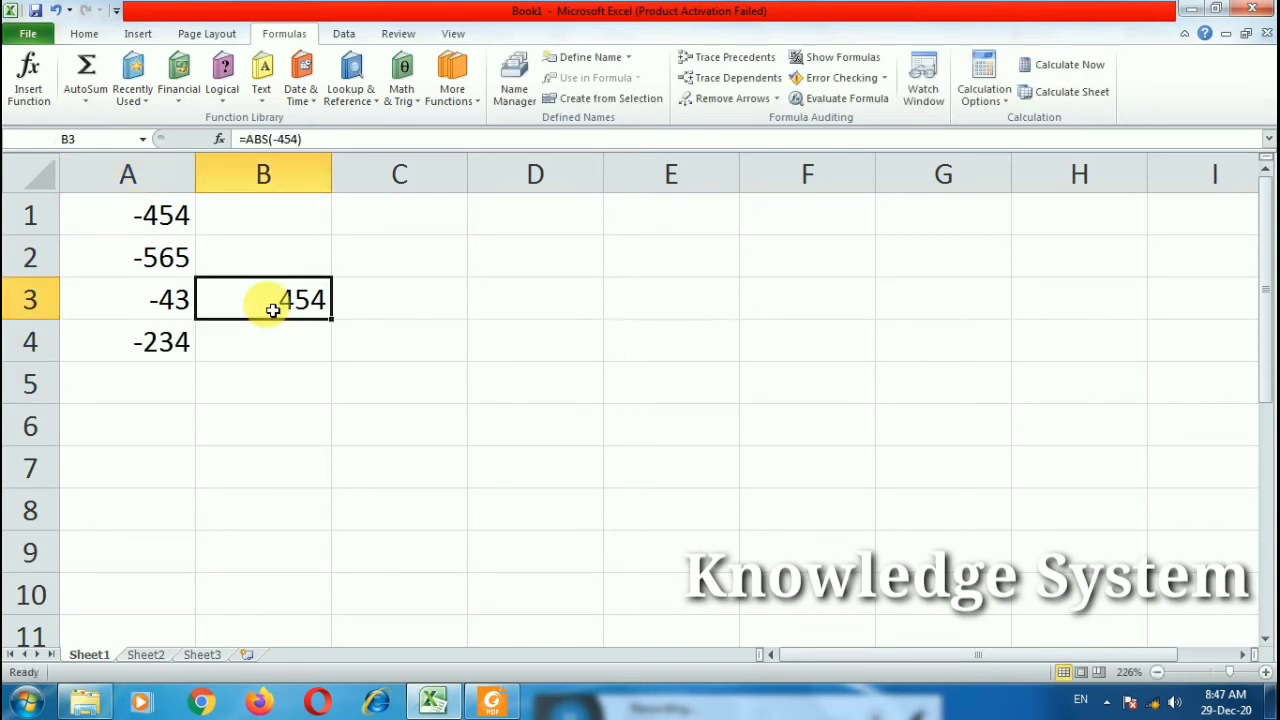
key(Delete)
click(293, 217)
double_click(294, 217)
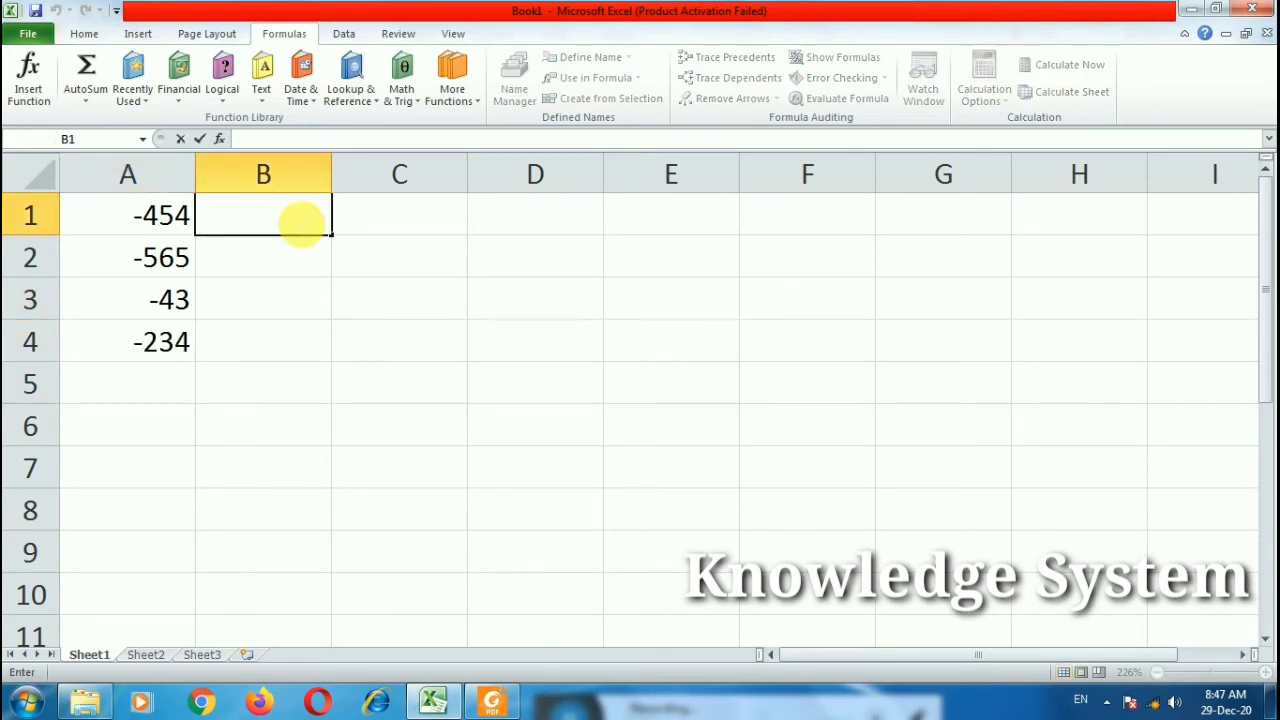
text(=abs)
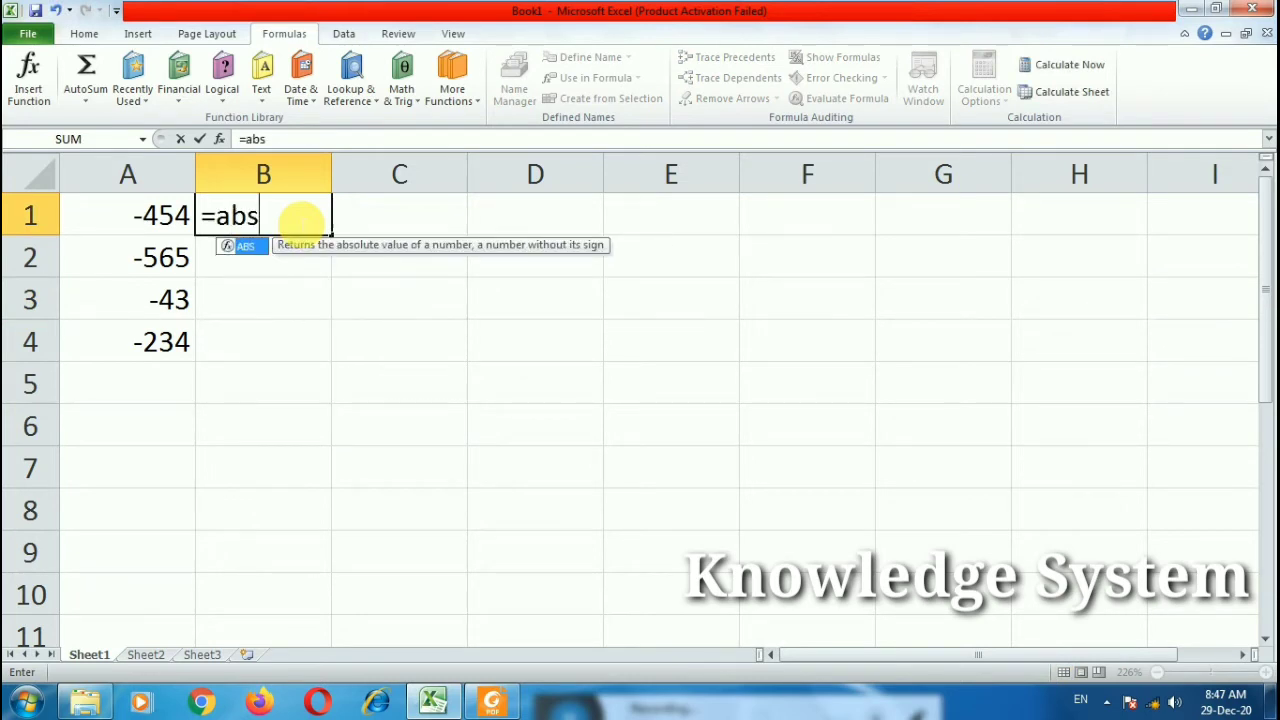
text(()
click(163, 218)
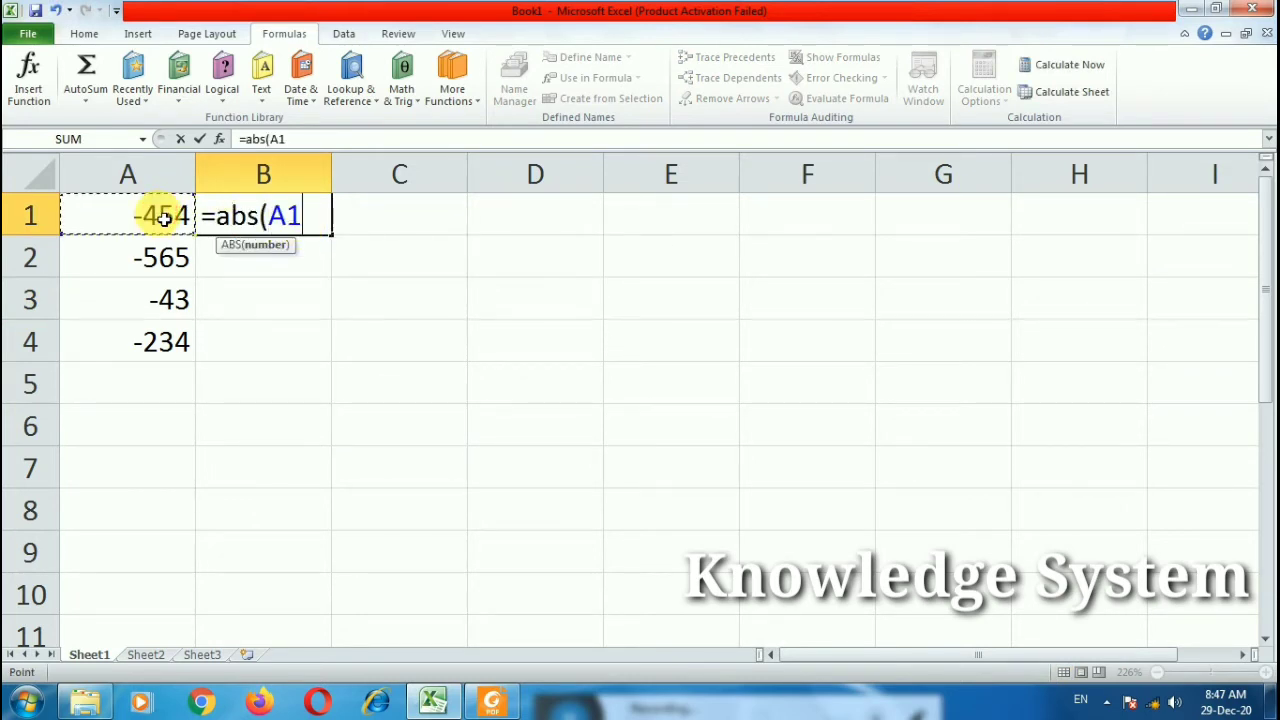
text())
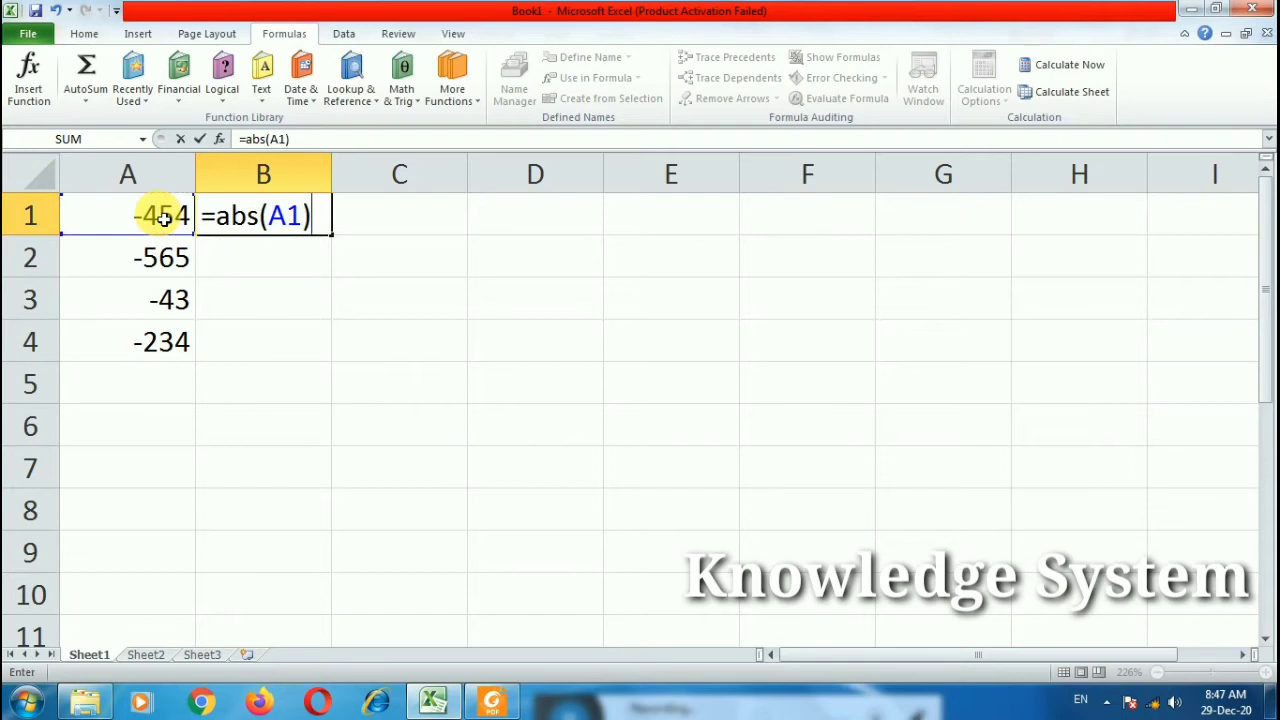
key(Return)
click(218, 228)
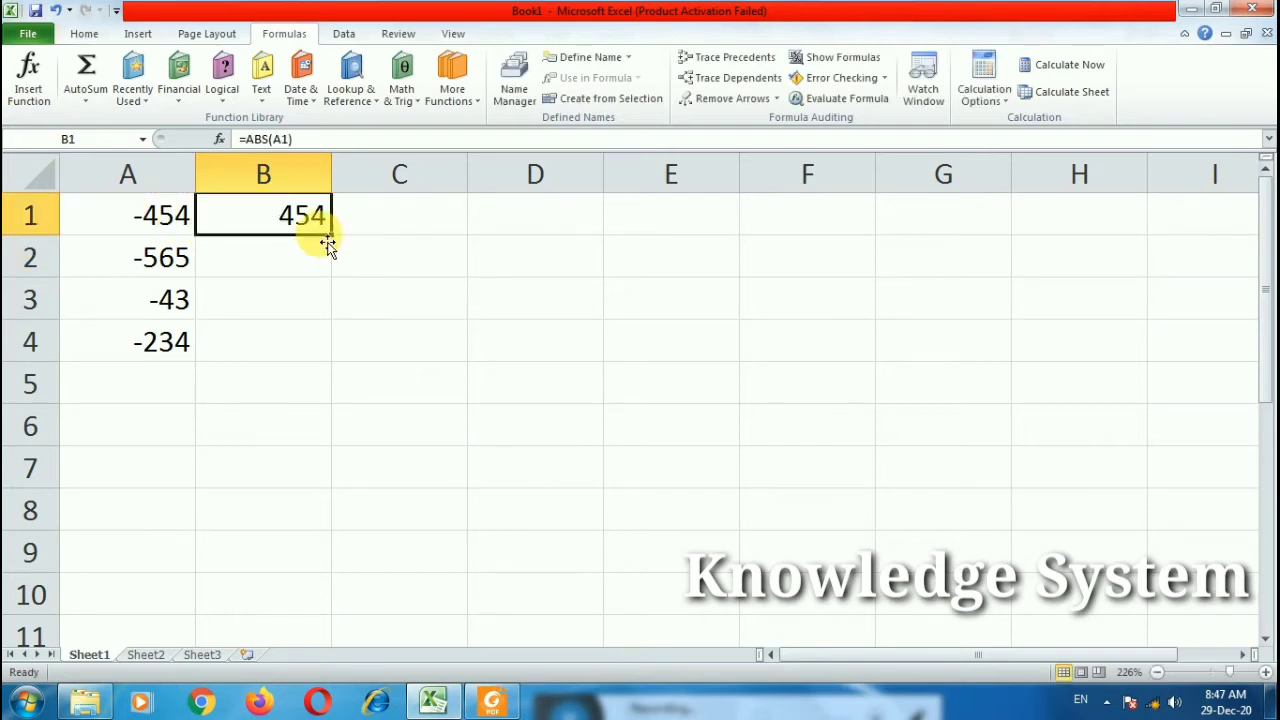
drag(336, 240, 337, 366)
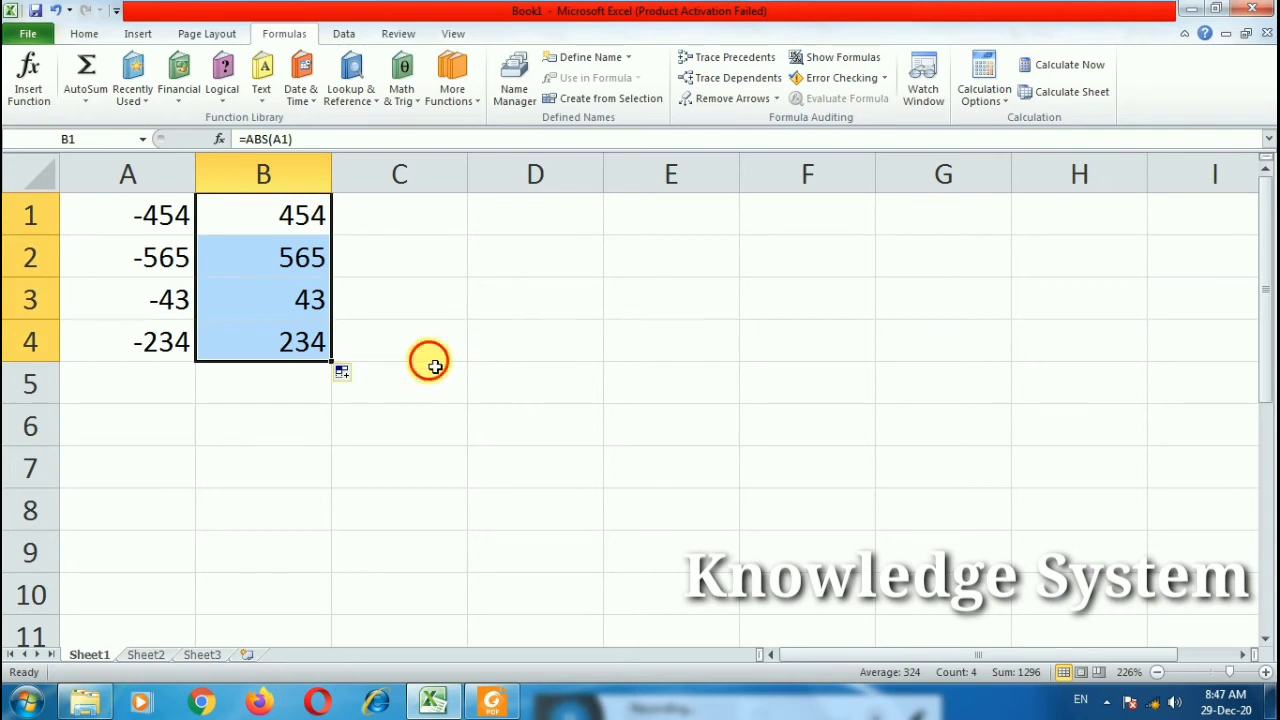
click(430, 358)
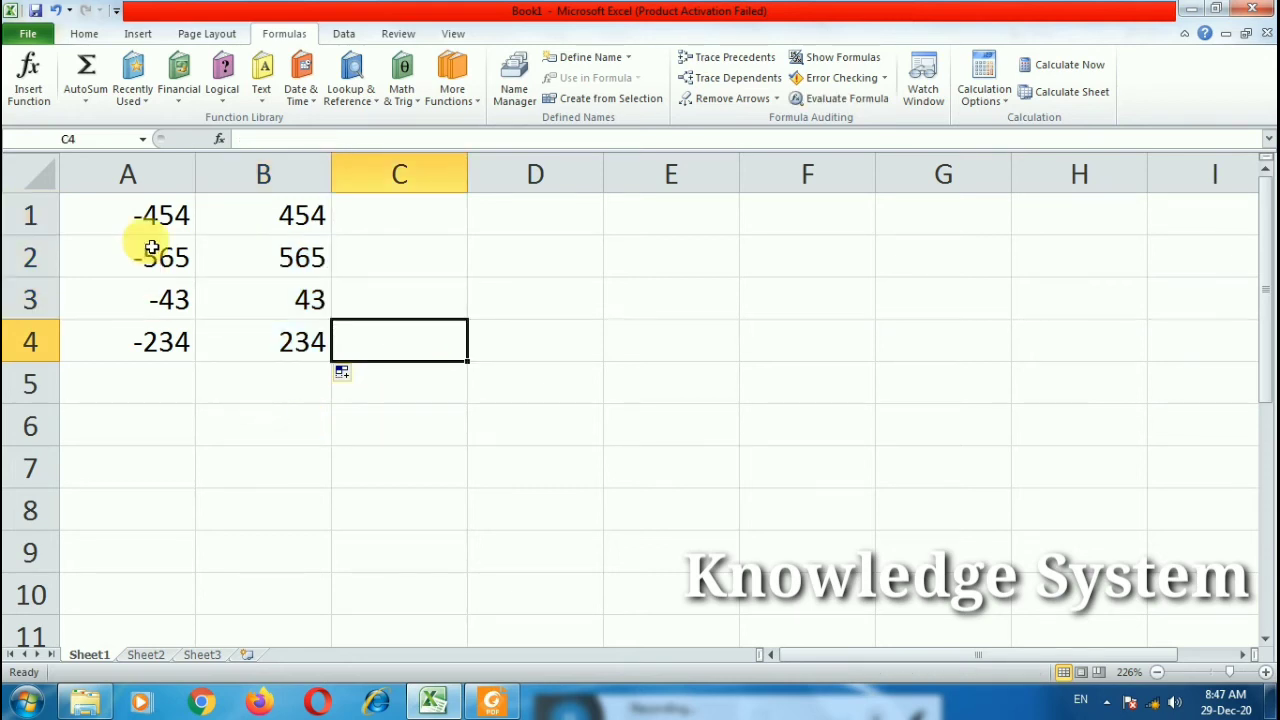
drag(150, 218, 277, 343)
Step: Clear A1:B4 and enter =CEILING(23.454,1) in B2, returning 24
key(Delete)
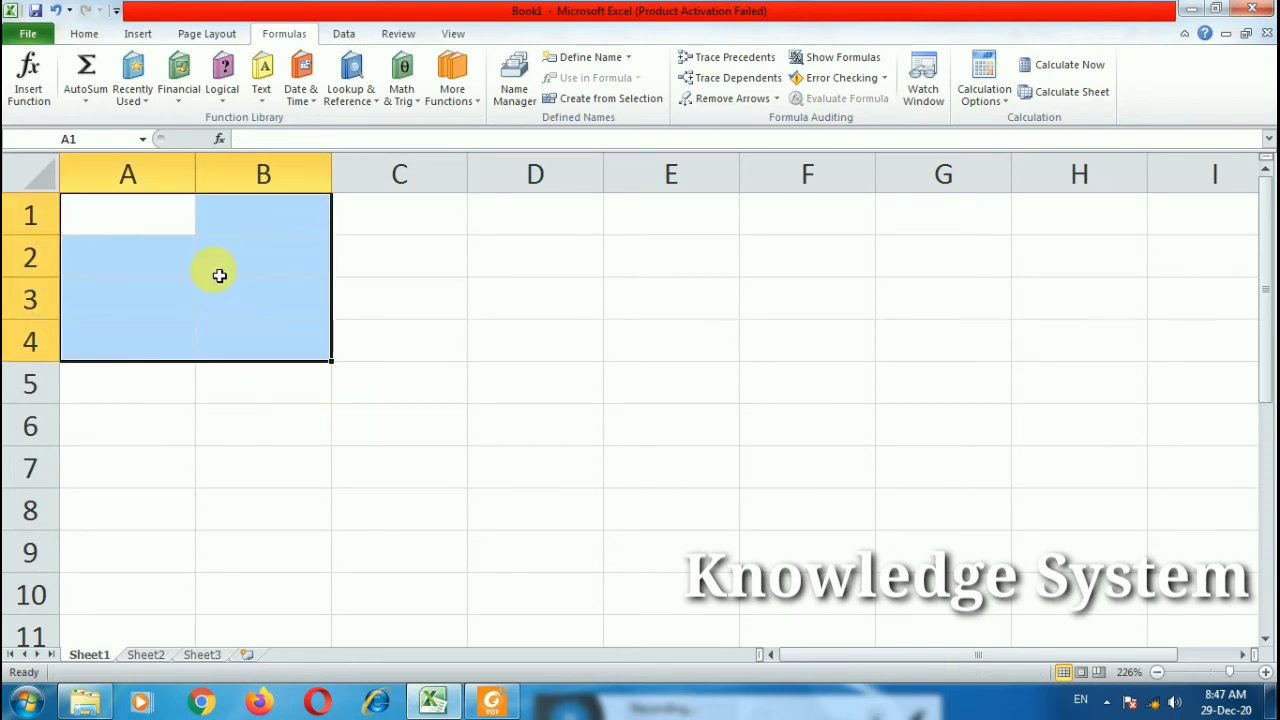
double_click(266, 271)
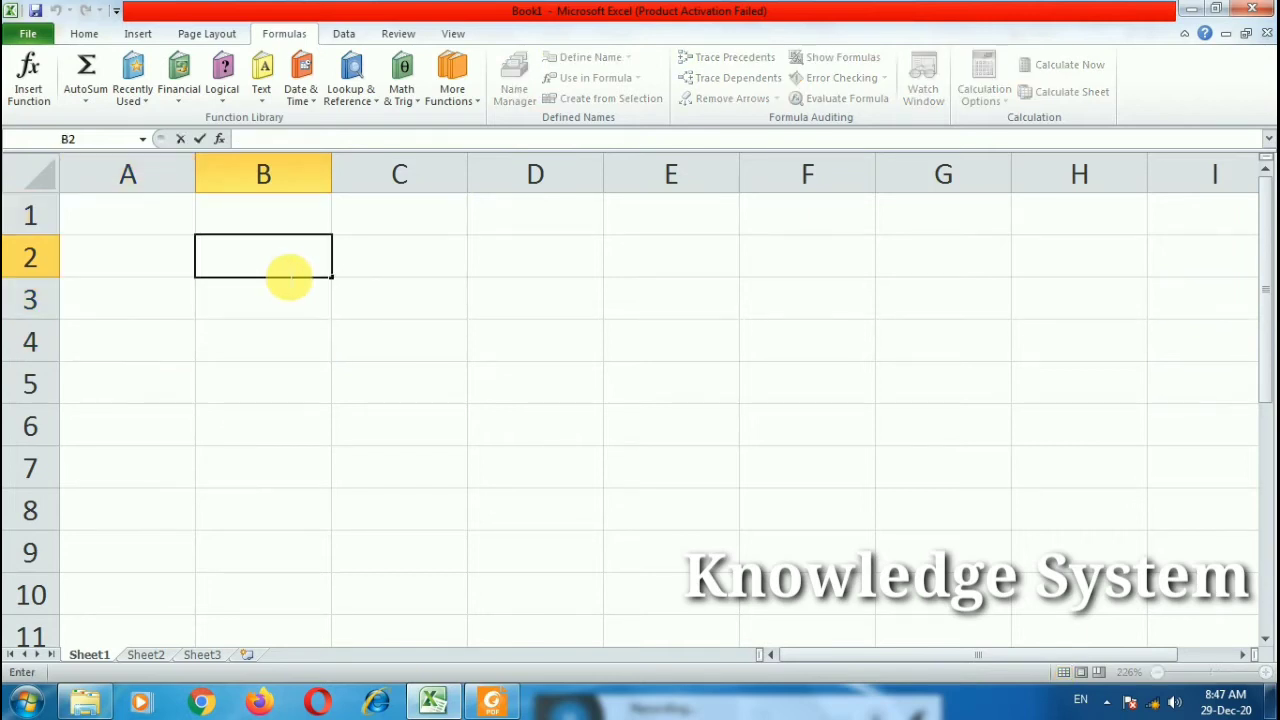
text(=cei)
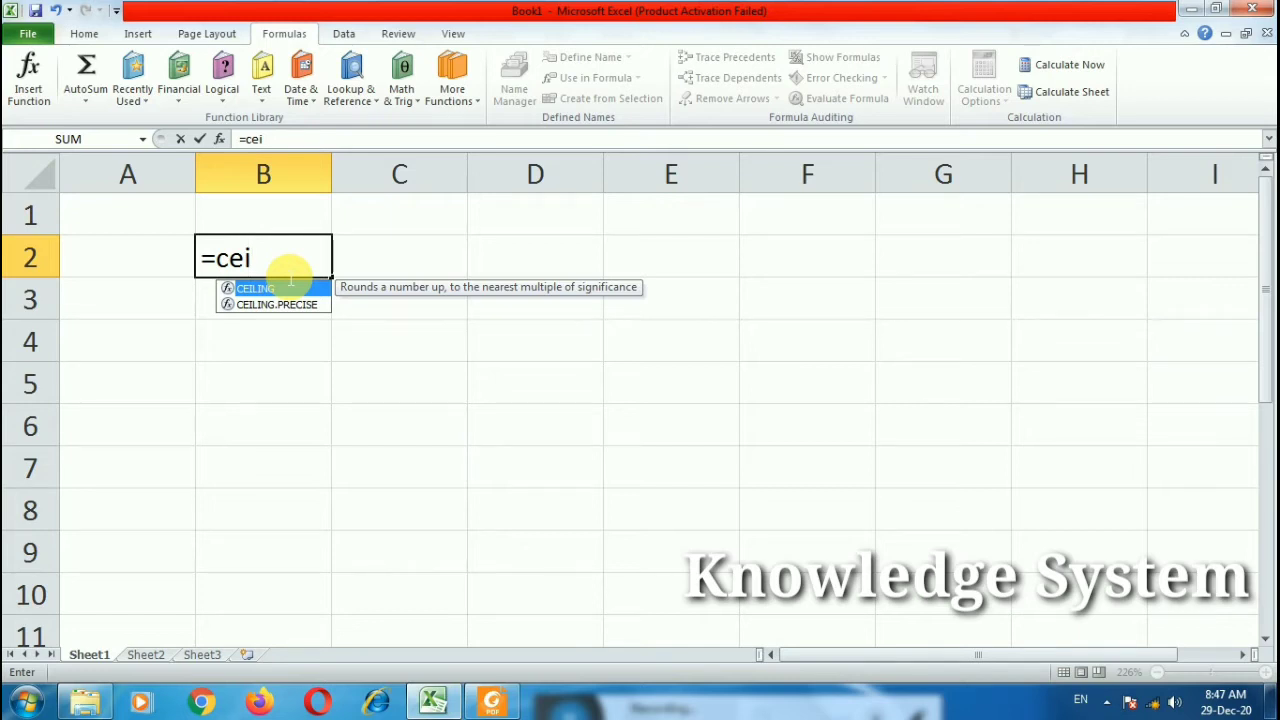
double_click(288, 288)
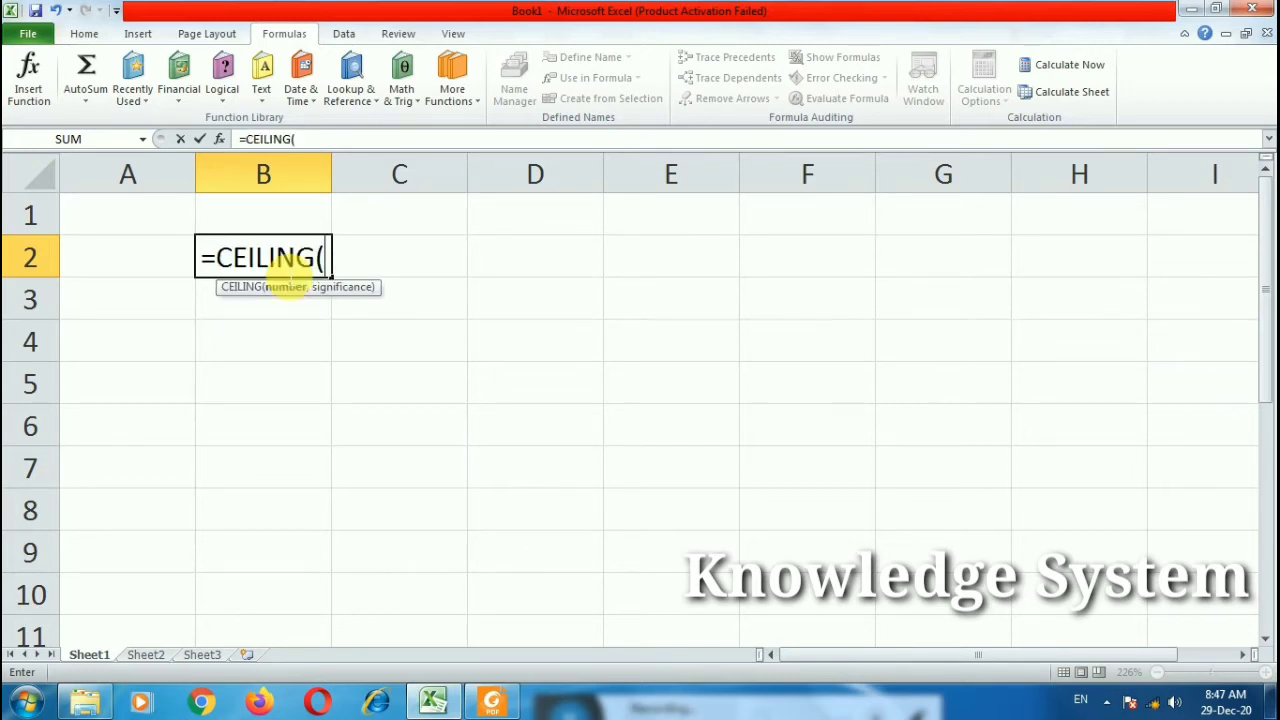
text(23.454)
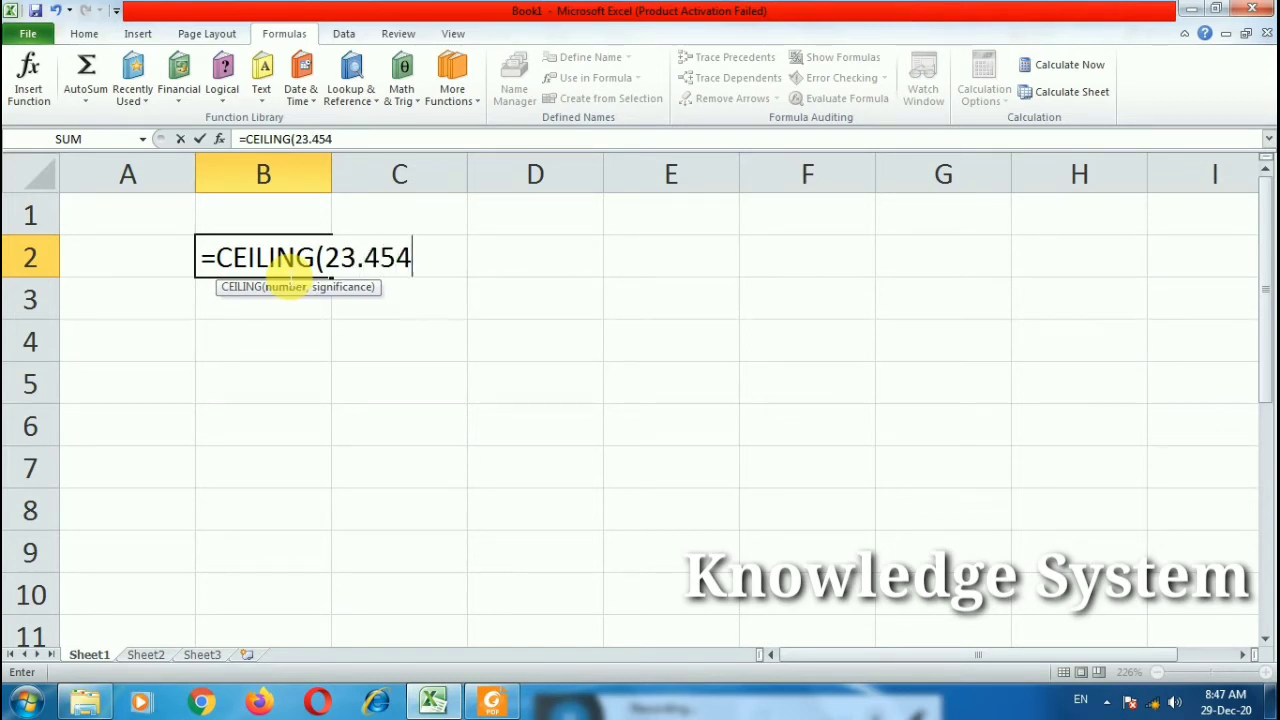
text(,1))
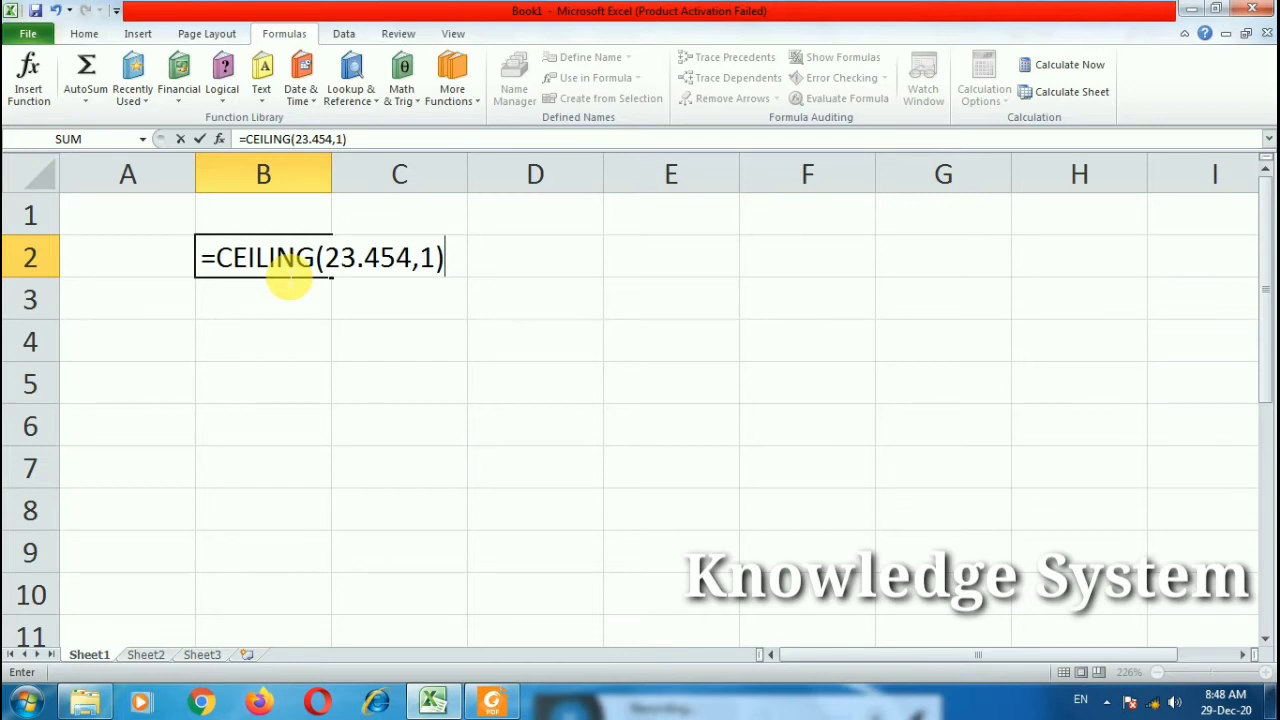
key(Return)
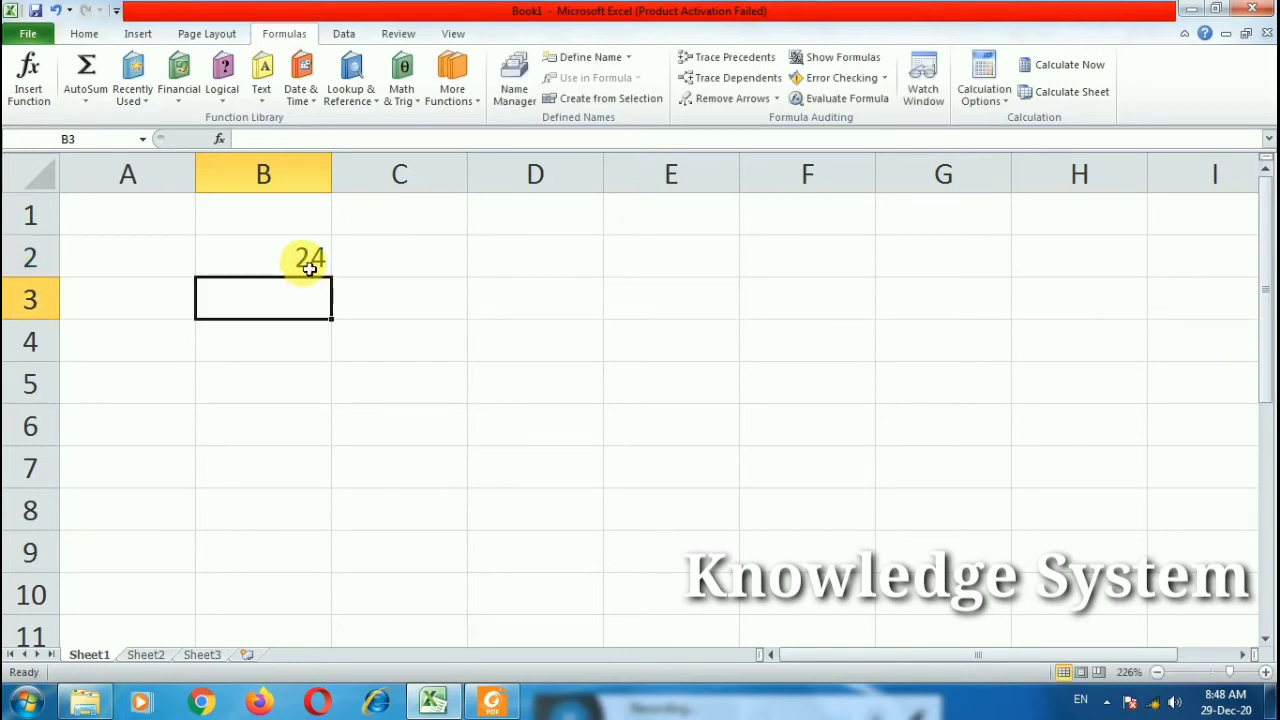
Step: Review the CEILING formula in B2 twice without changing it
double_click(309, 262)
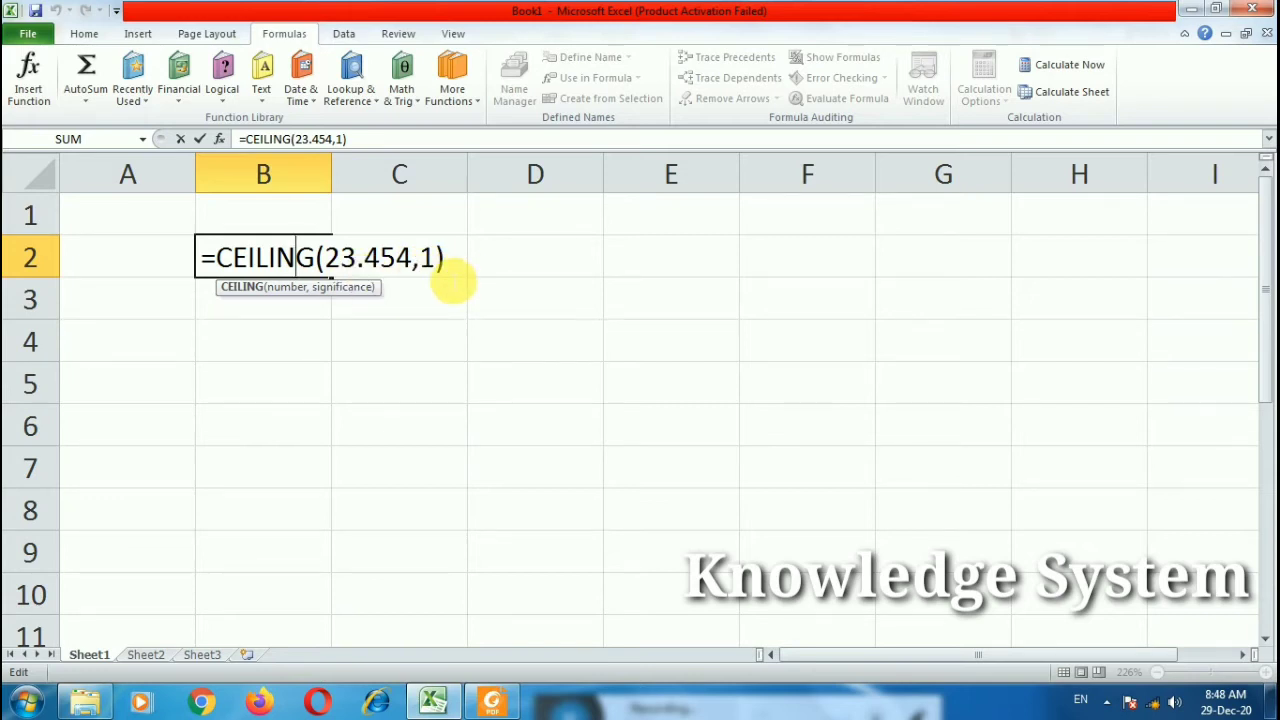
key(Return)
double_click(316, 258)
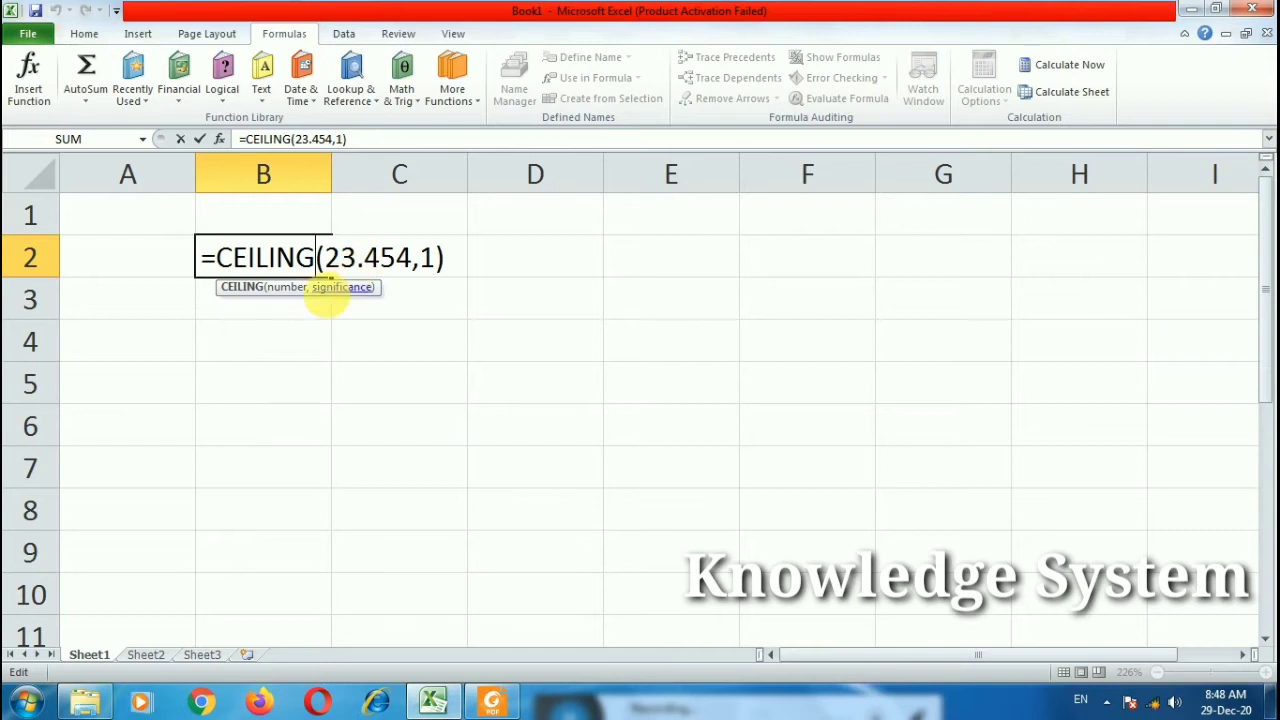
key(Return)
double_click(263, 341)
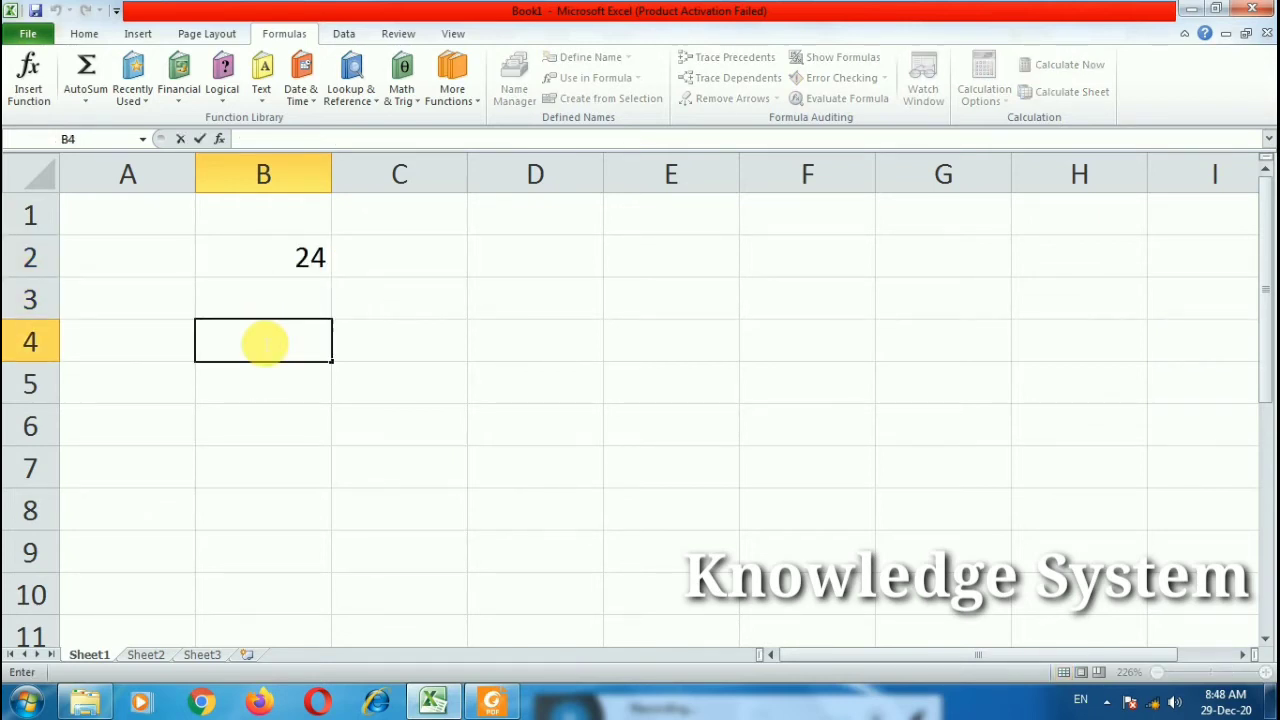
Step: Enter =FLOOR(34.343,1) in B4 so it shows 34, then select B2
text(=floo)
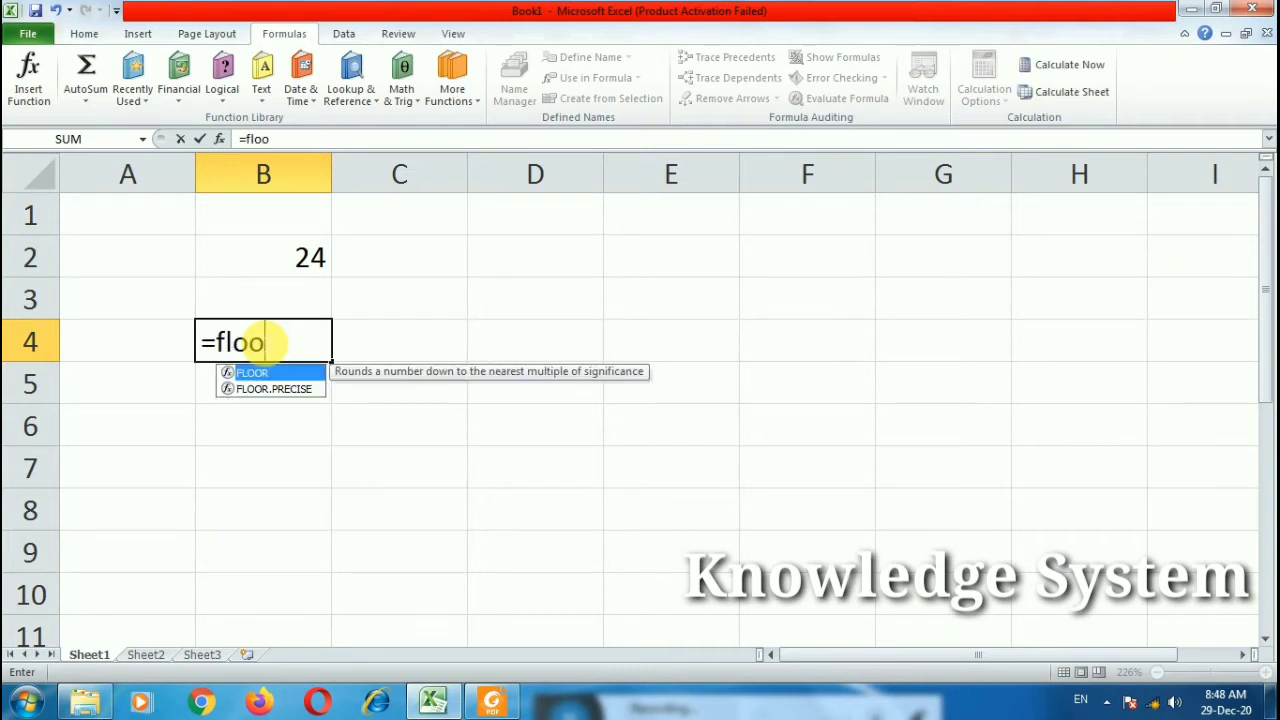
text(r()
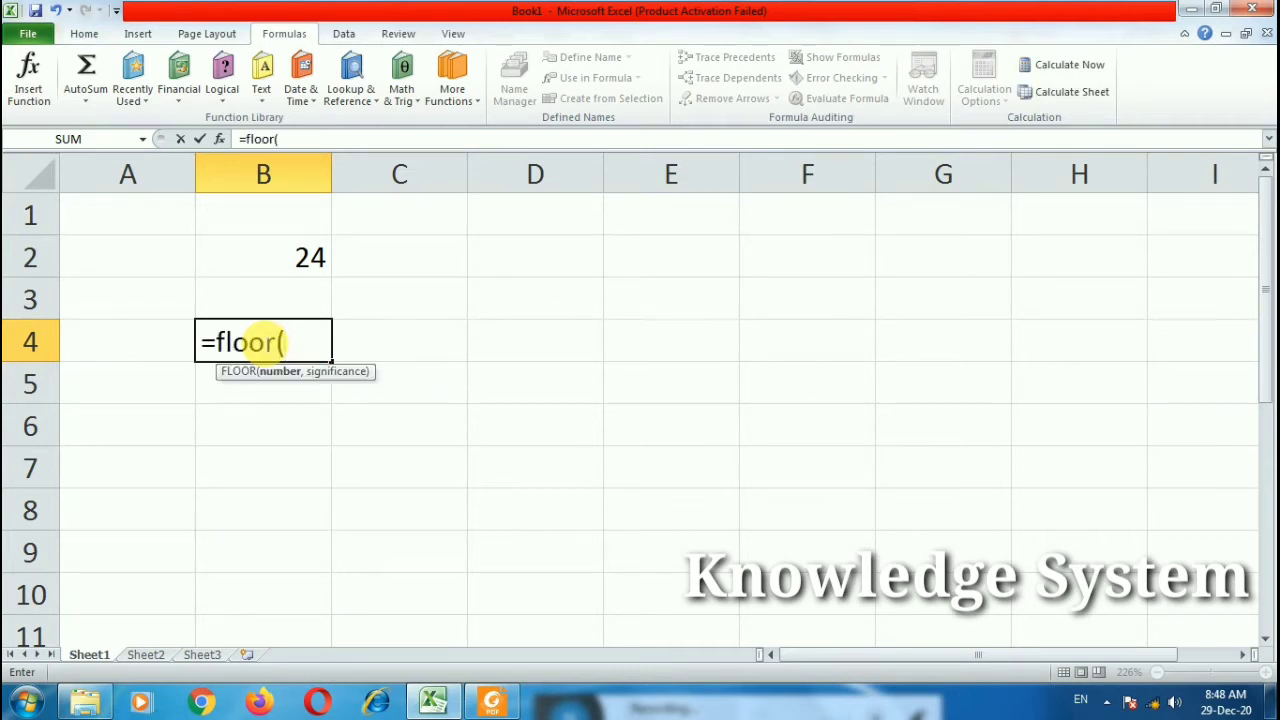
text(34)
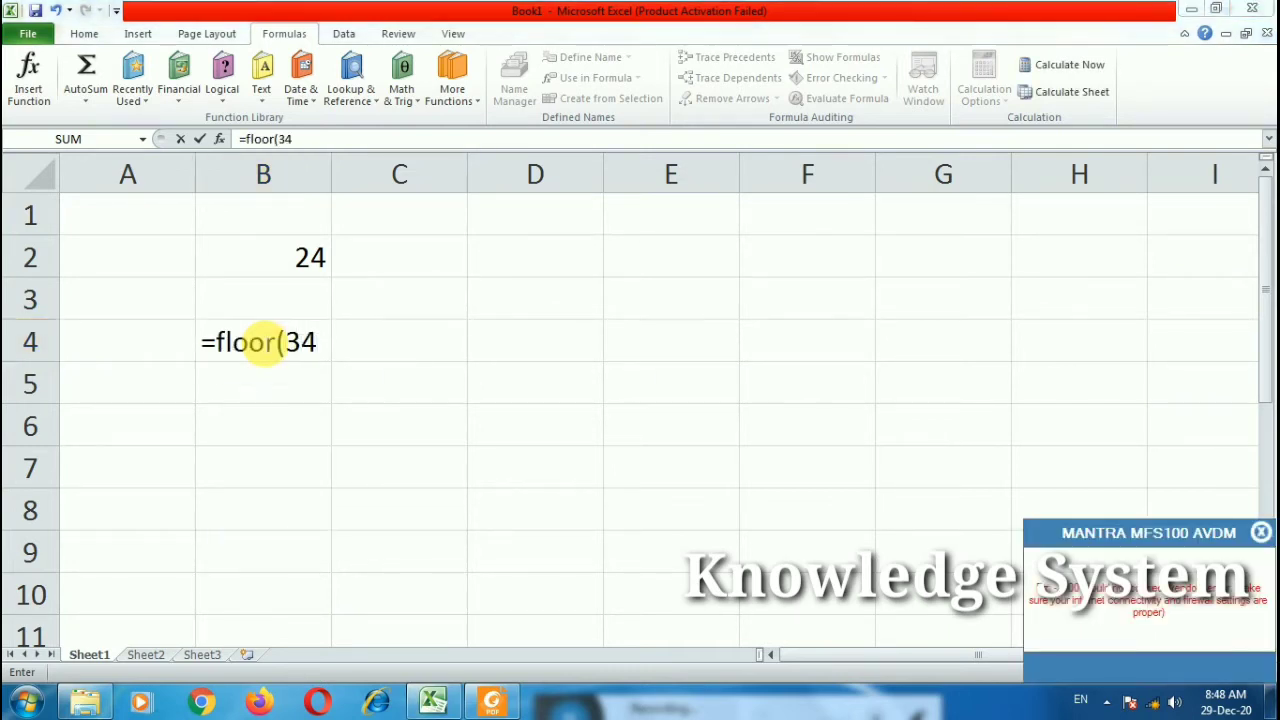
click(1261, 532)
text(.3)
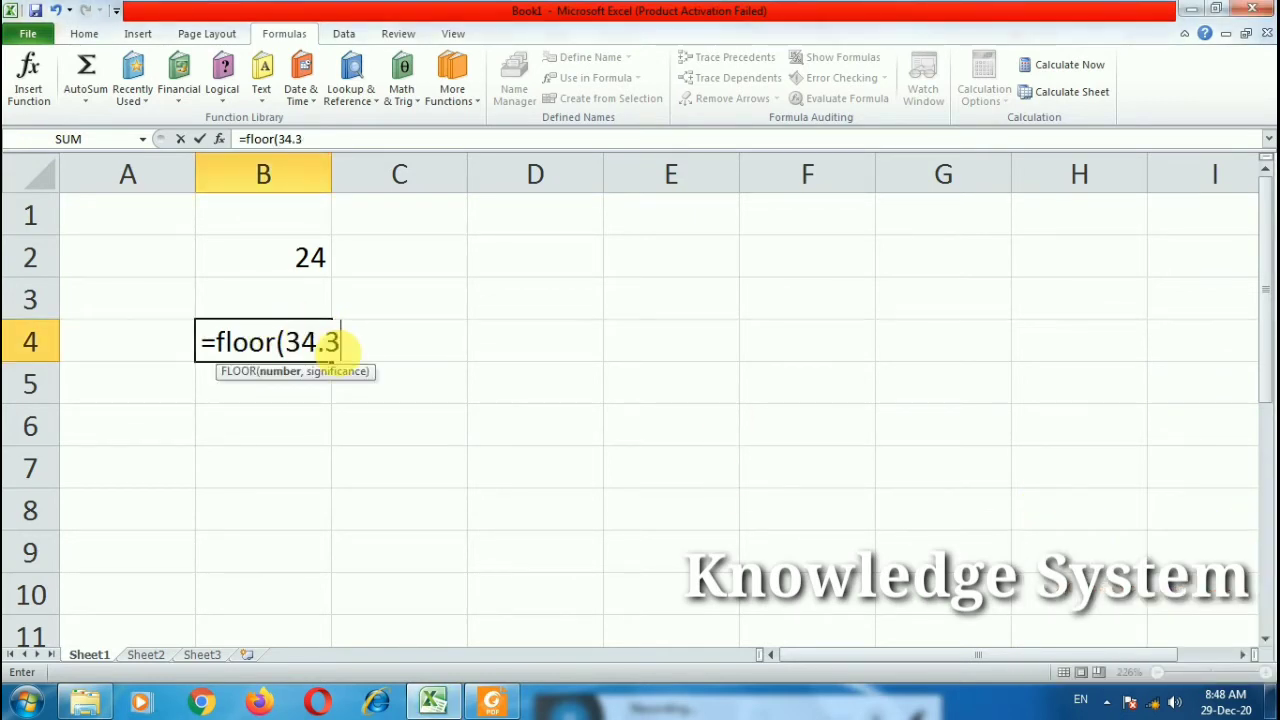
text(43,1))
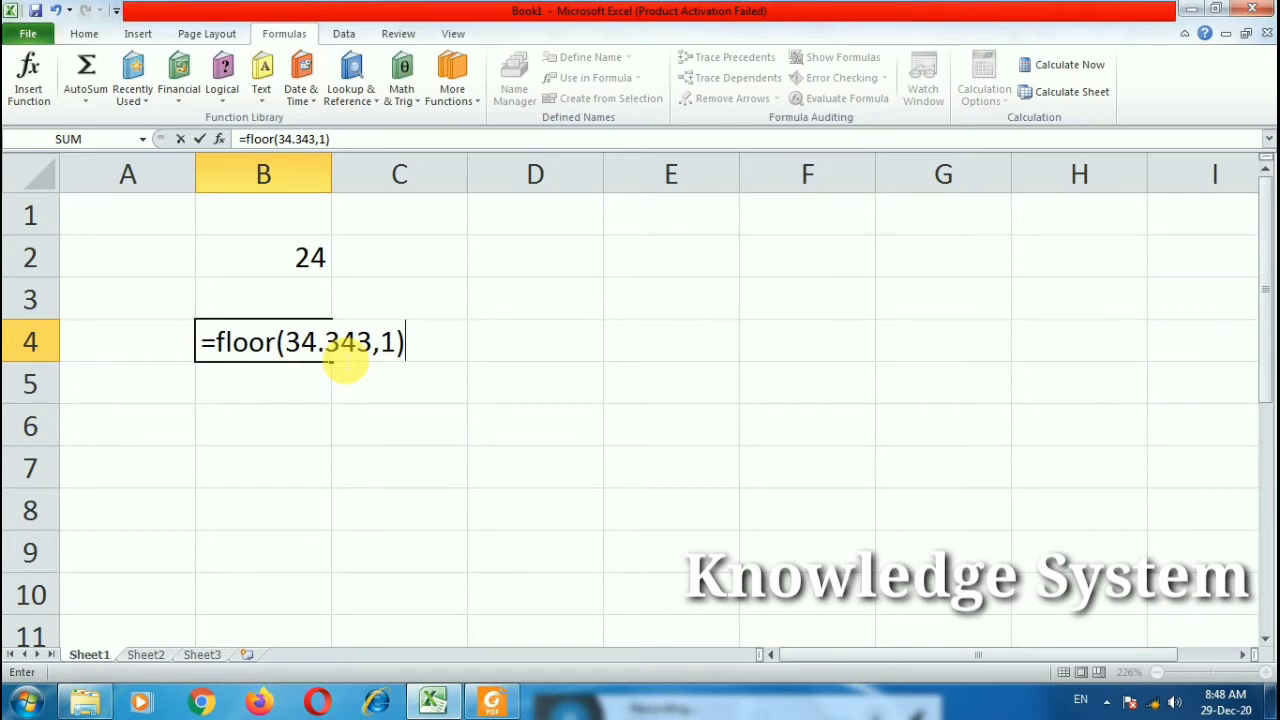
key(Return)
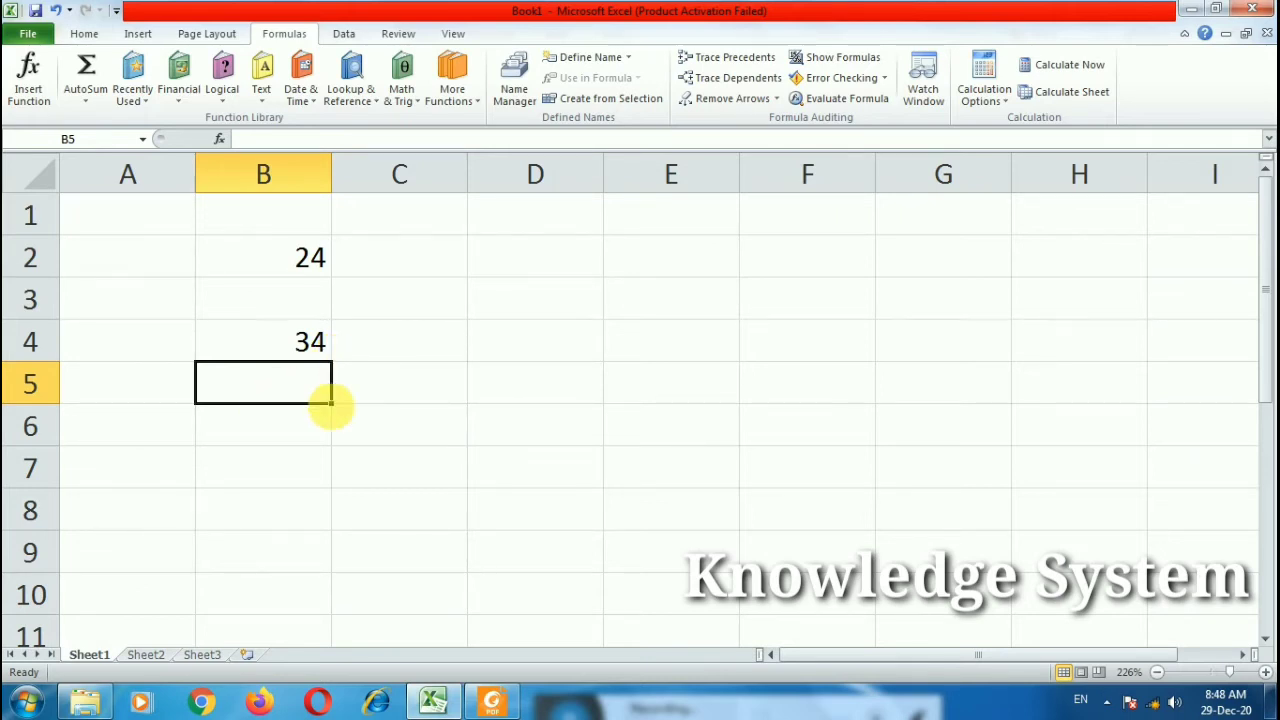
click(303, 256)
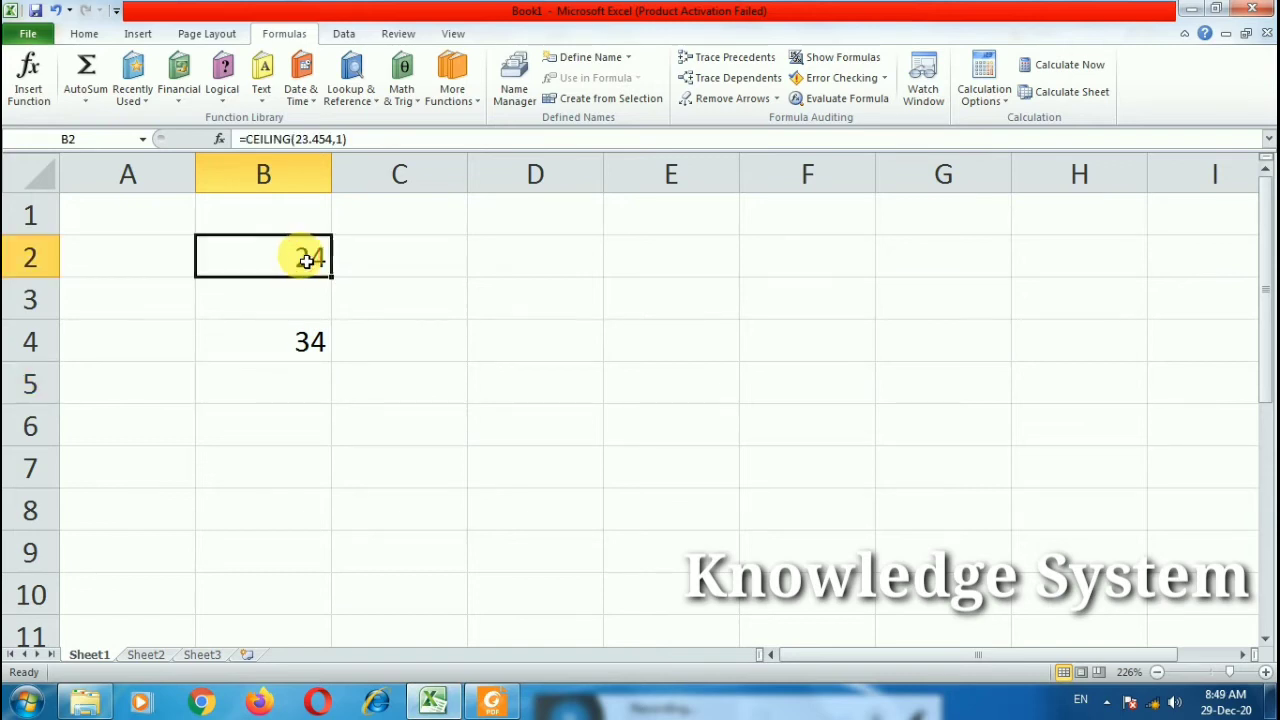
double_click(297, 257)
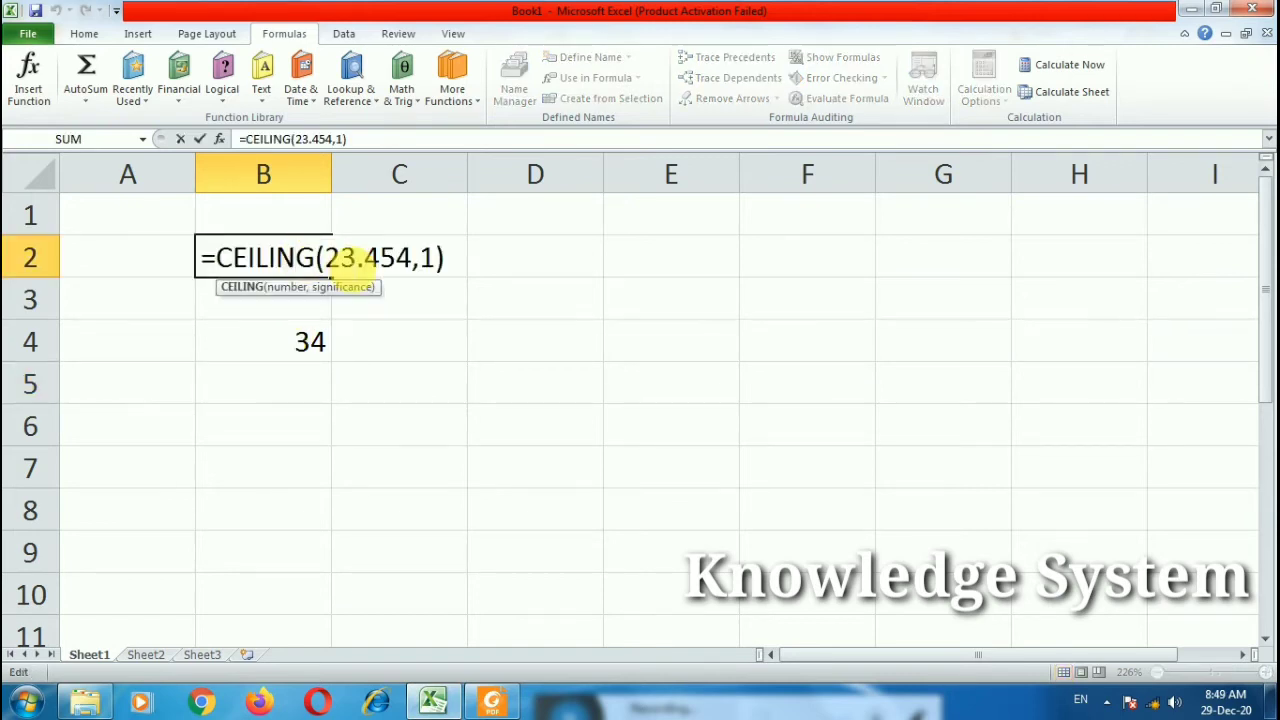
double_click(315, 341)
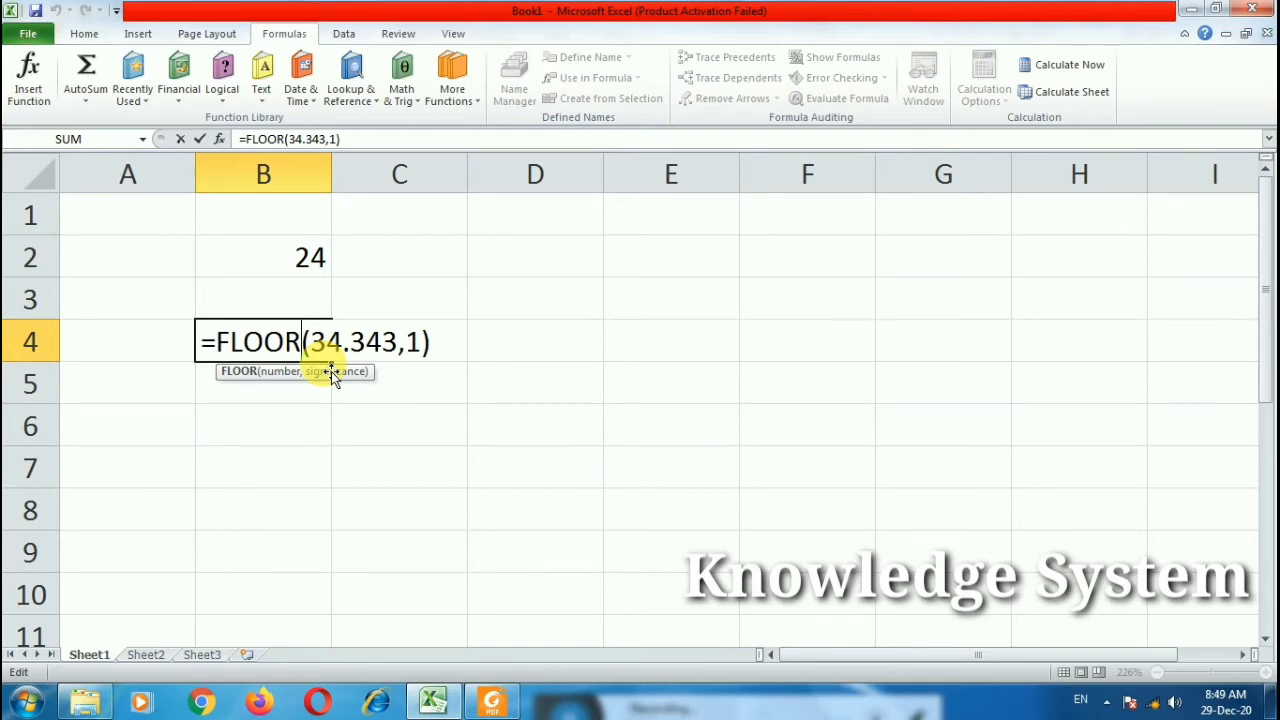
click(429, 391)
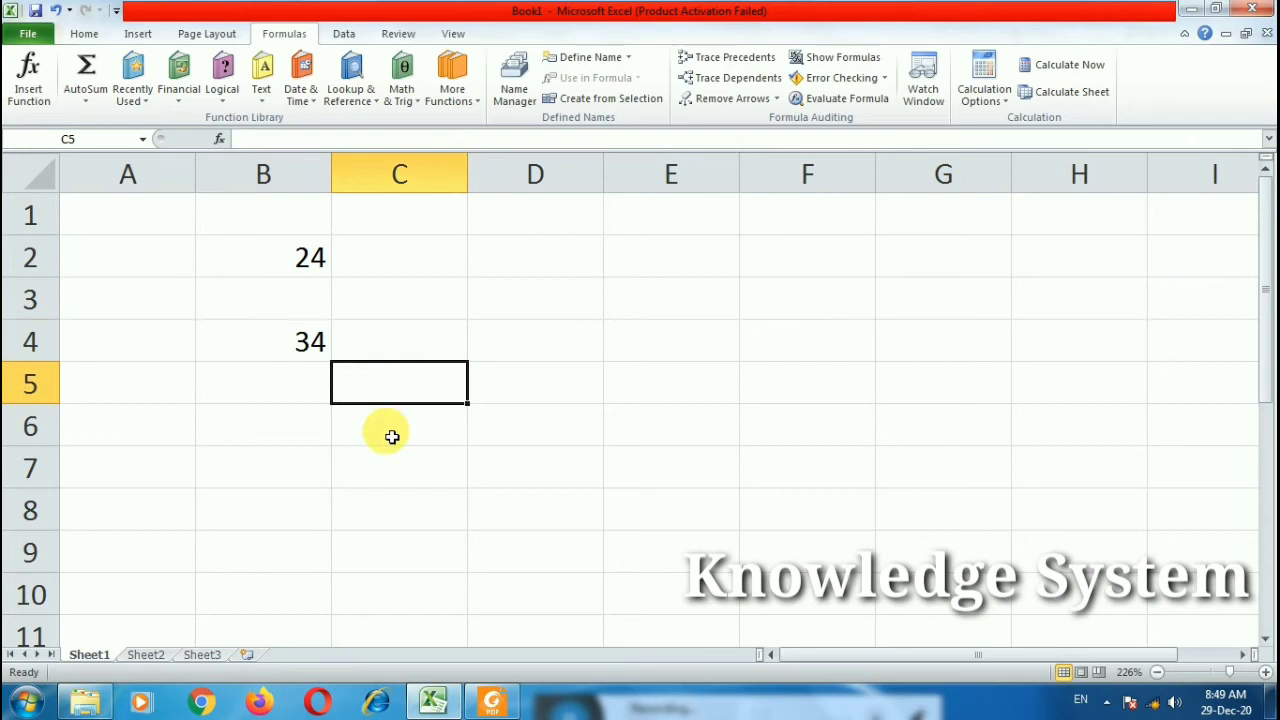
Step: Enter =FACT(5) in C5, showing 120
text(=)
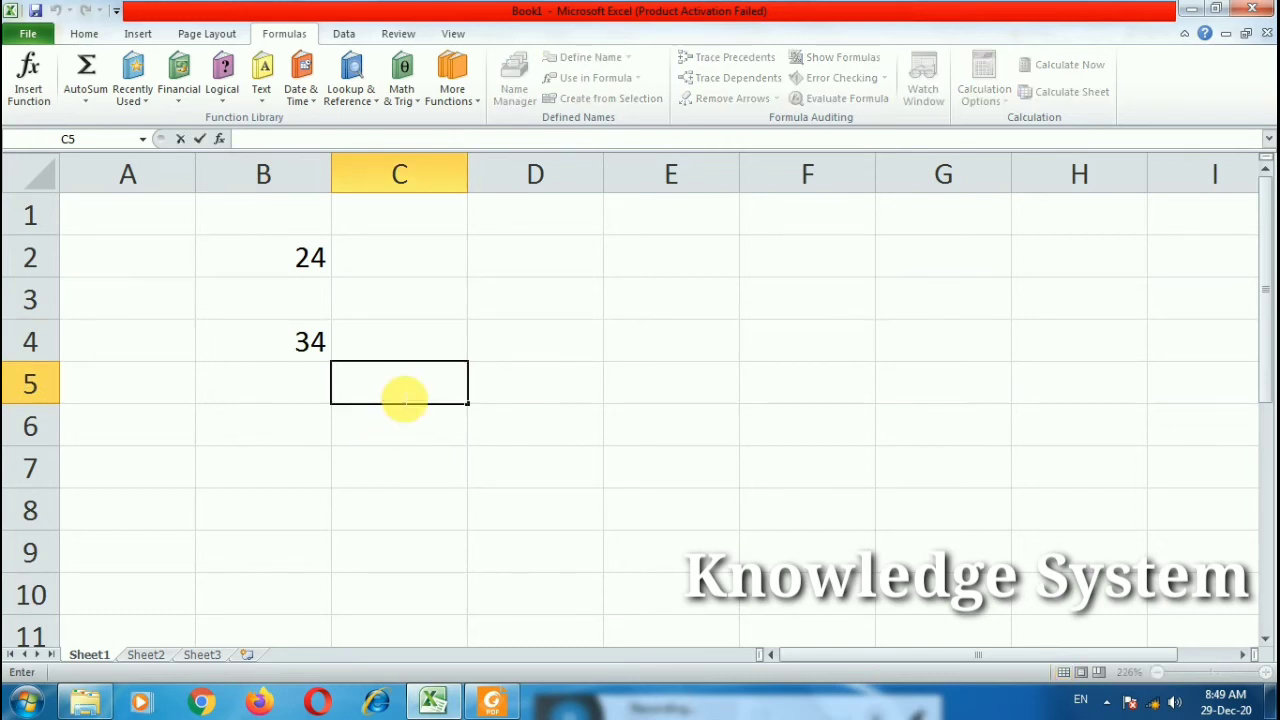
text(fact()
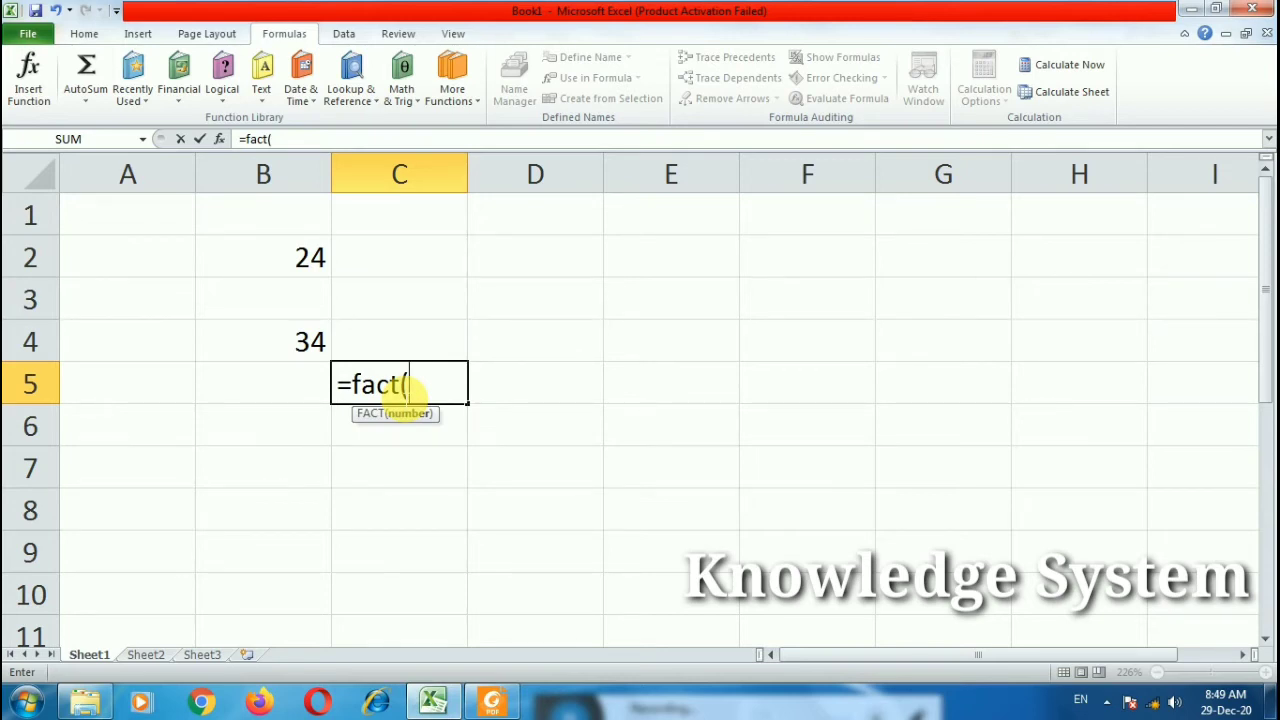
text(5))
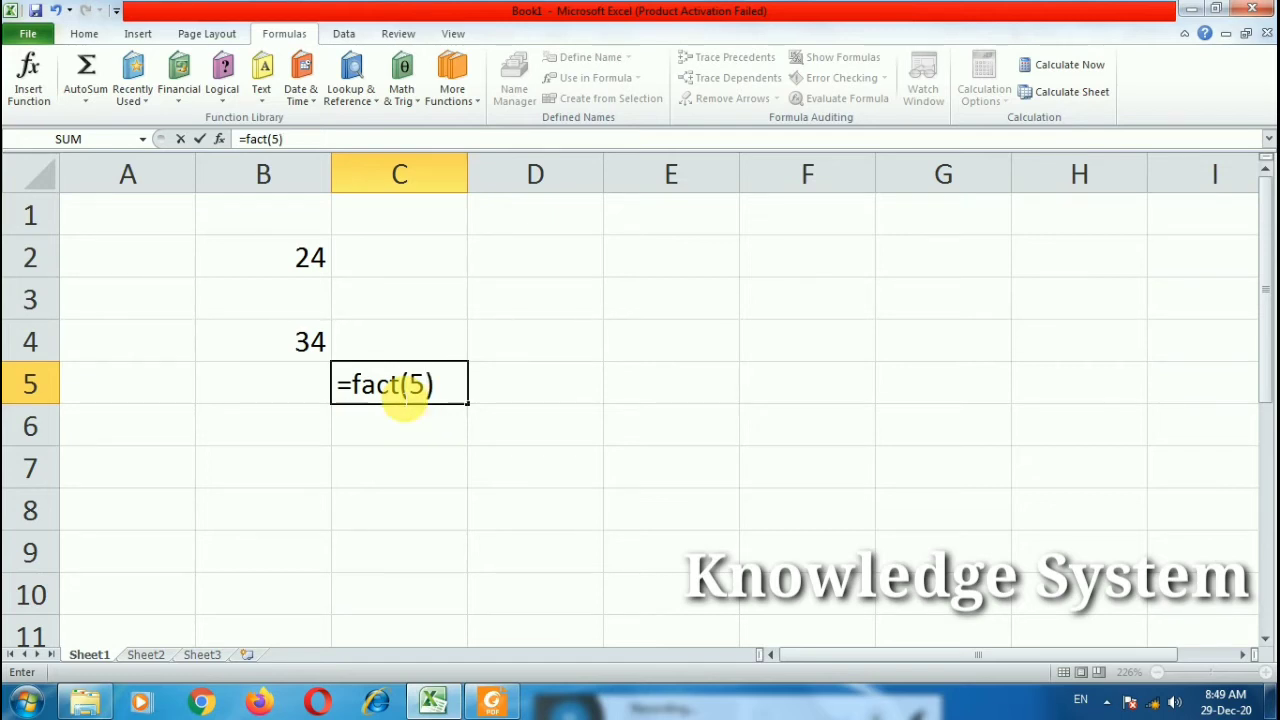
key(Return)
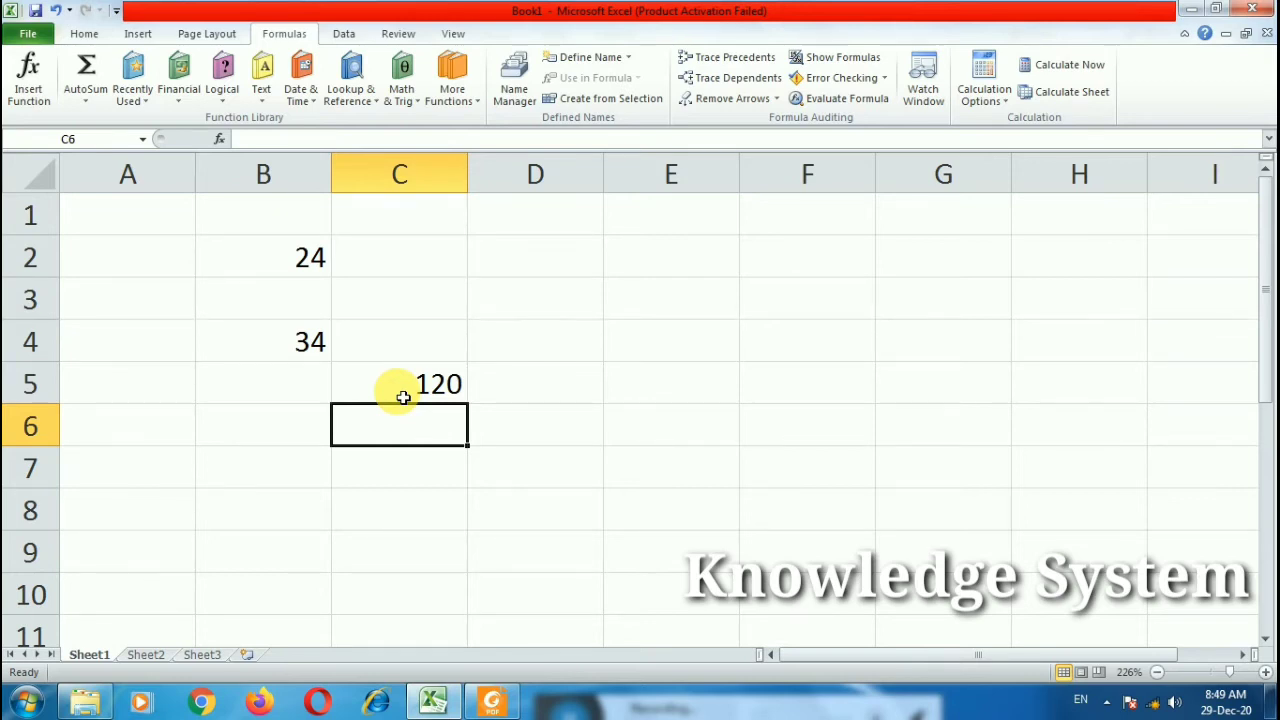
Step: Change the C5 formula to =FACT(7) so it shows 5040
click(455, 398)
double_click(455, 393)
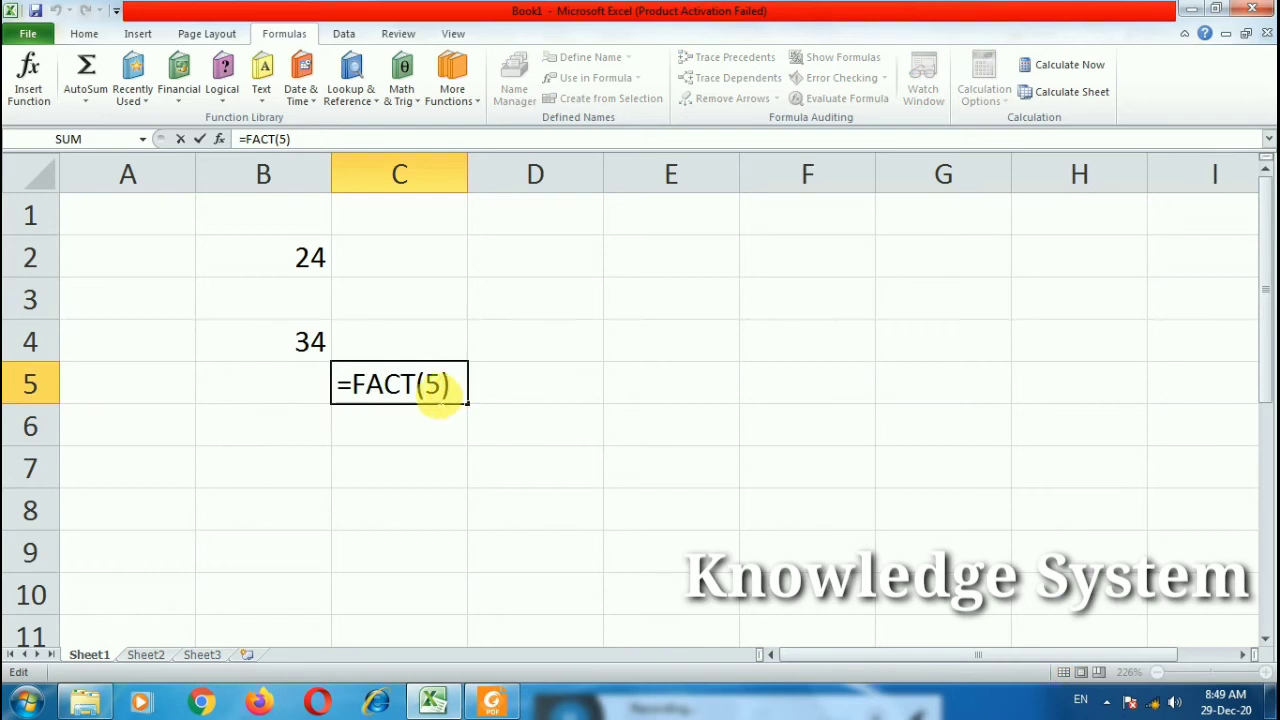
double_click(433, 385)
text(7)
key(Return)
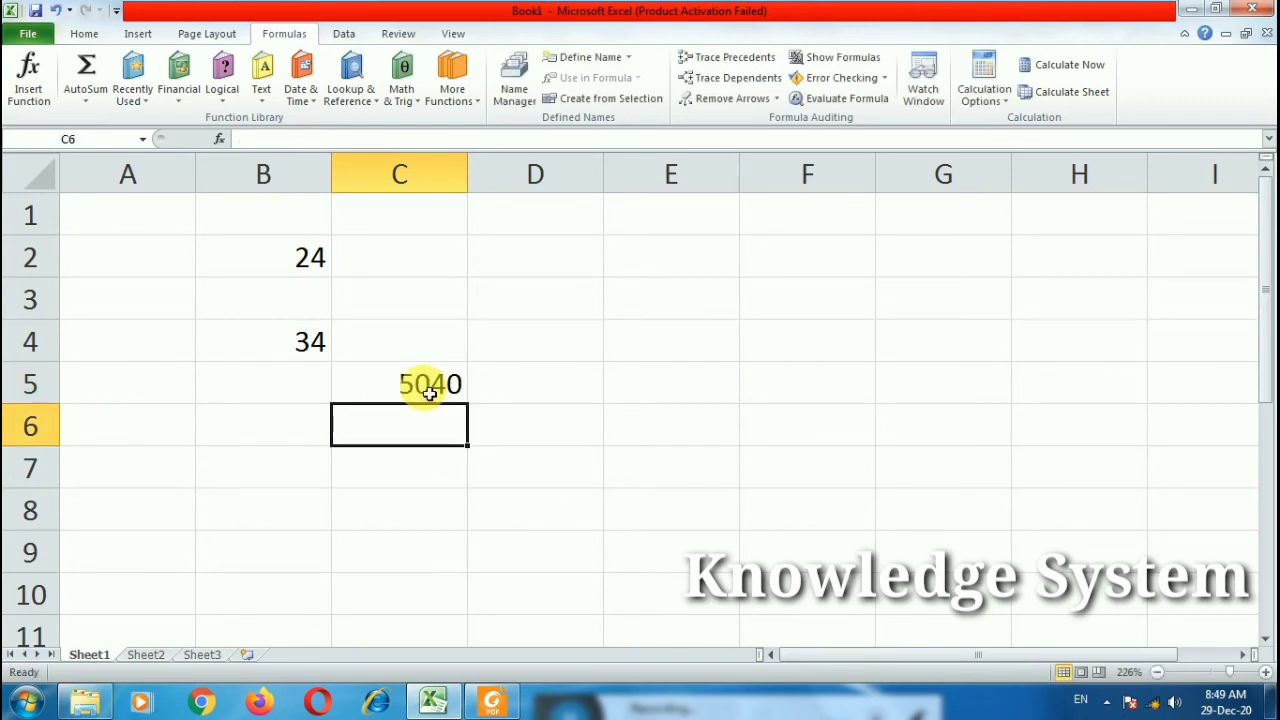
double_click(403, 428)
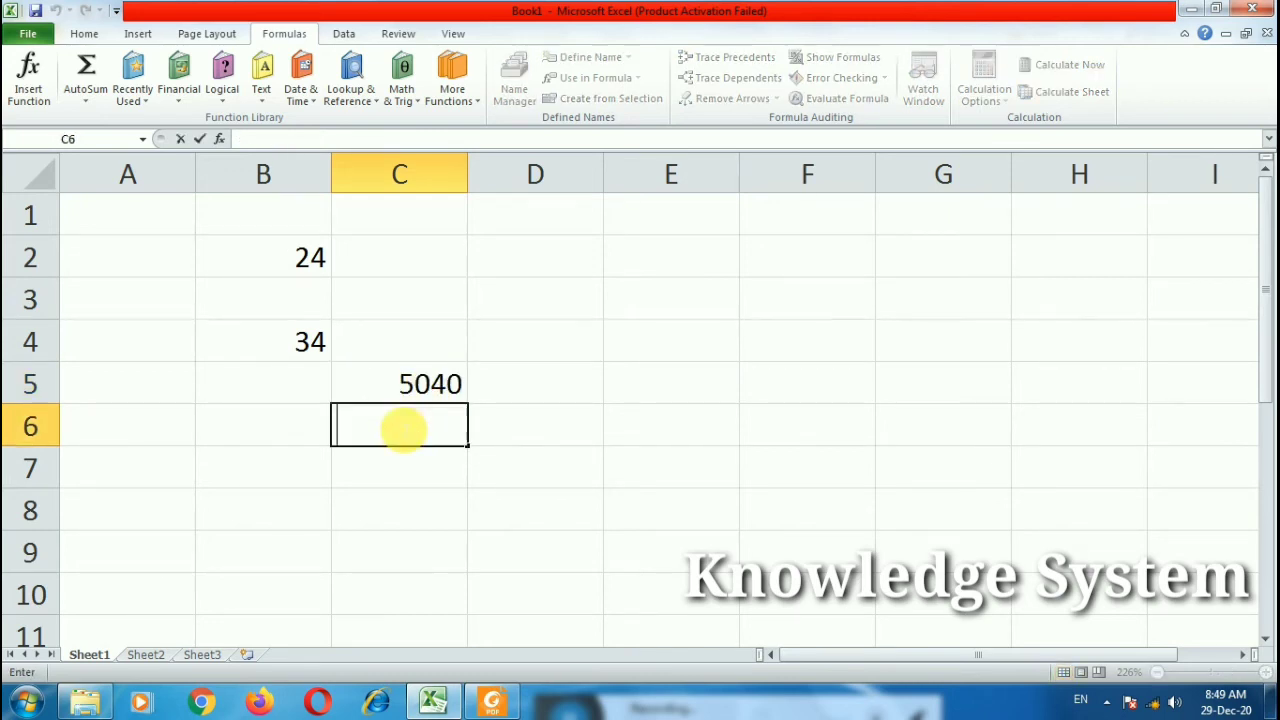
Step: Enter =FACTDOUBLE(7) in C6, returning 105, and review the formula
text(=f)
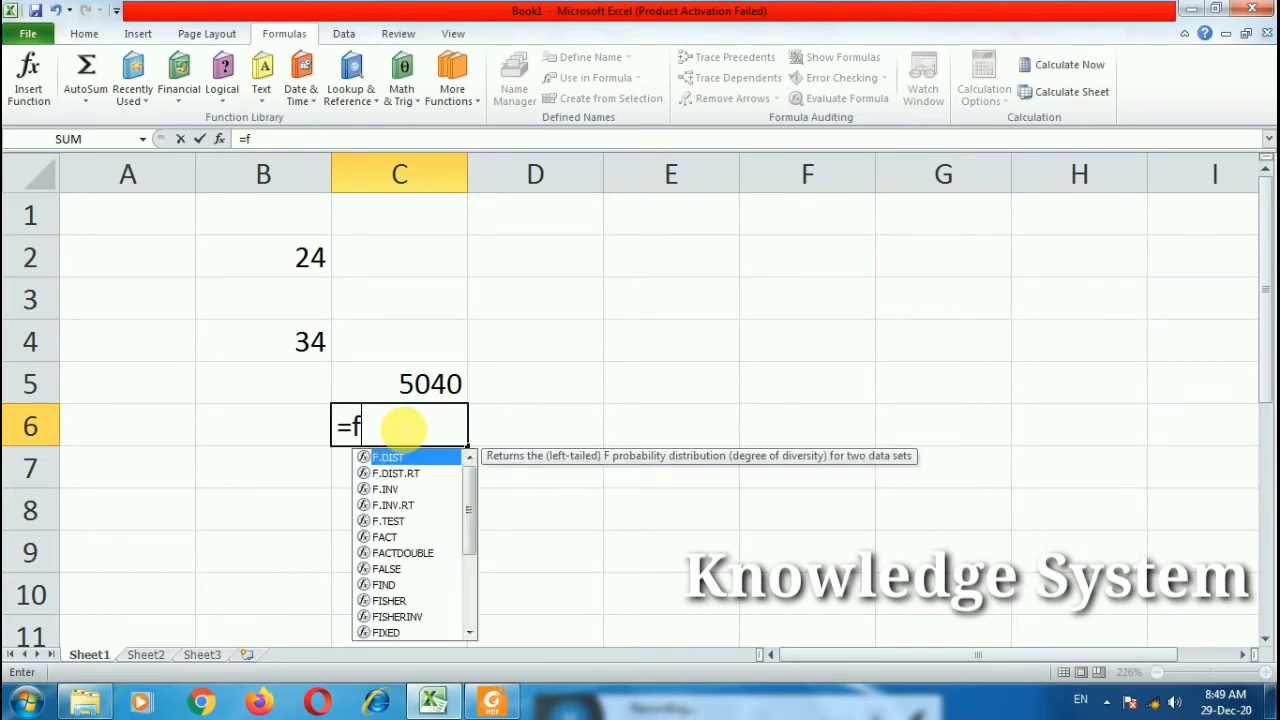
text(act)
key(Down)
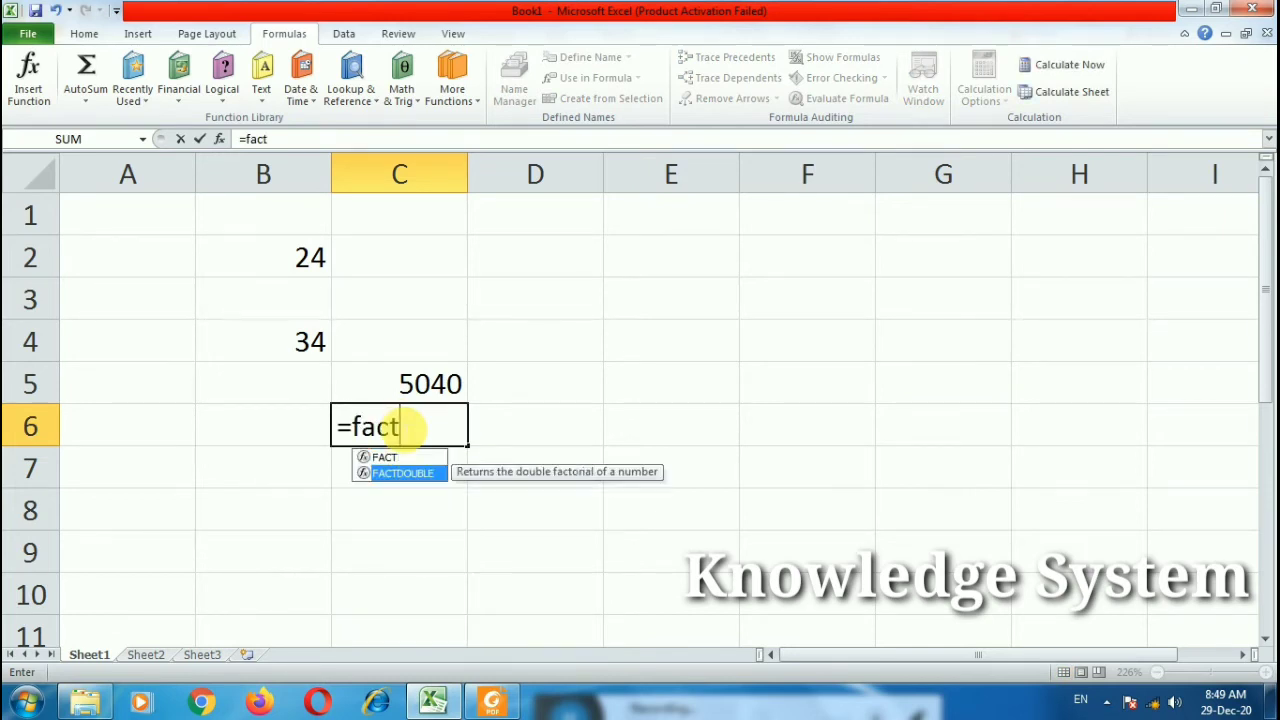
key(Tab)
text(7))
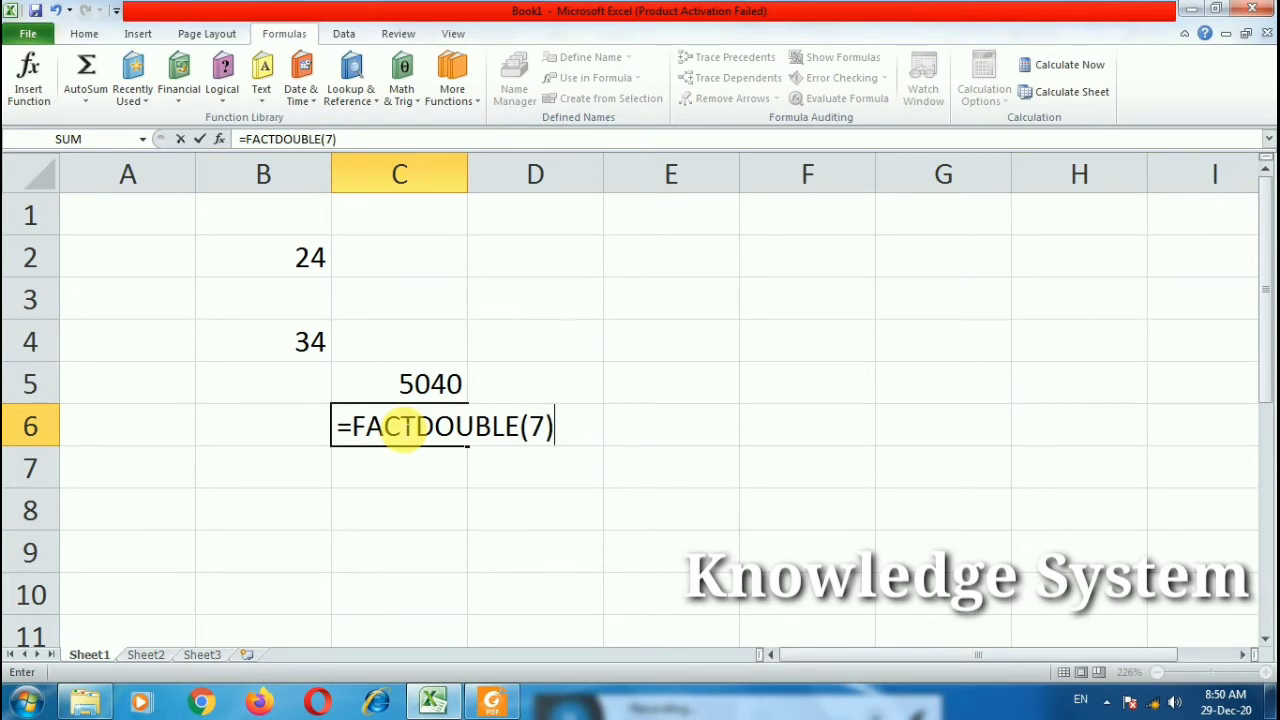
key(Return)
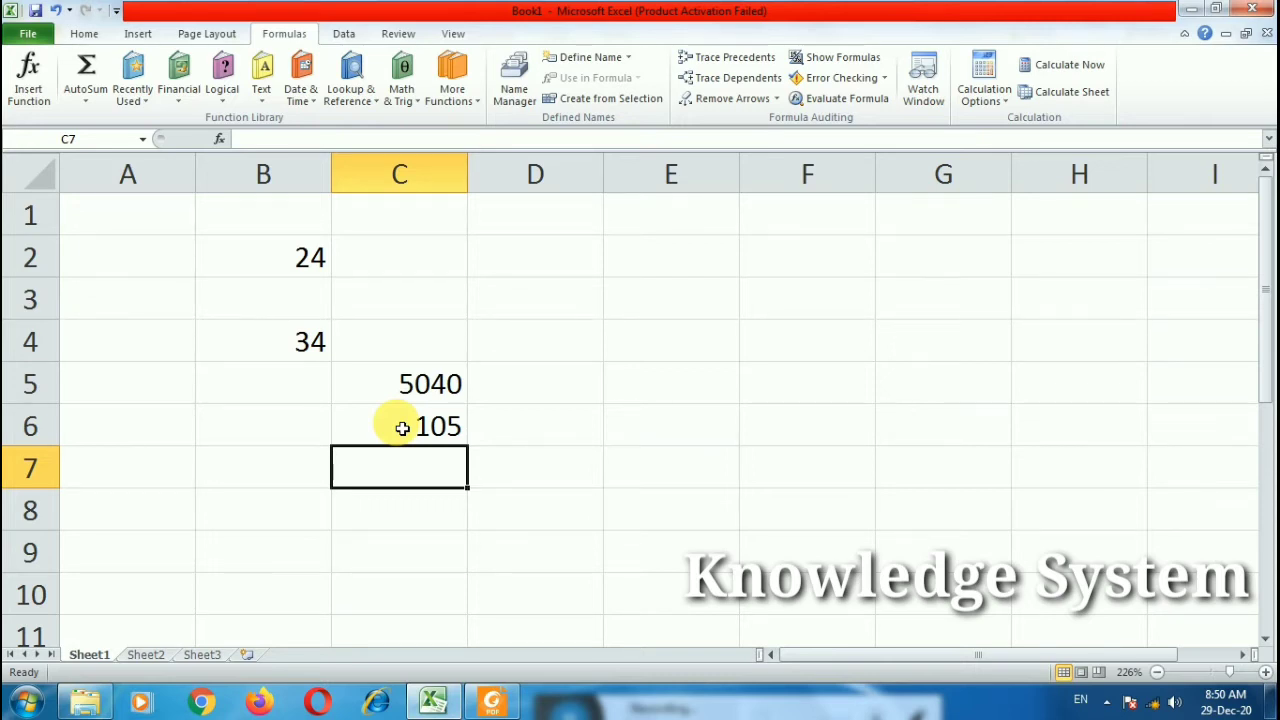
double_click(410, 428)
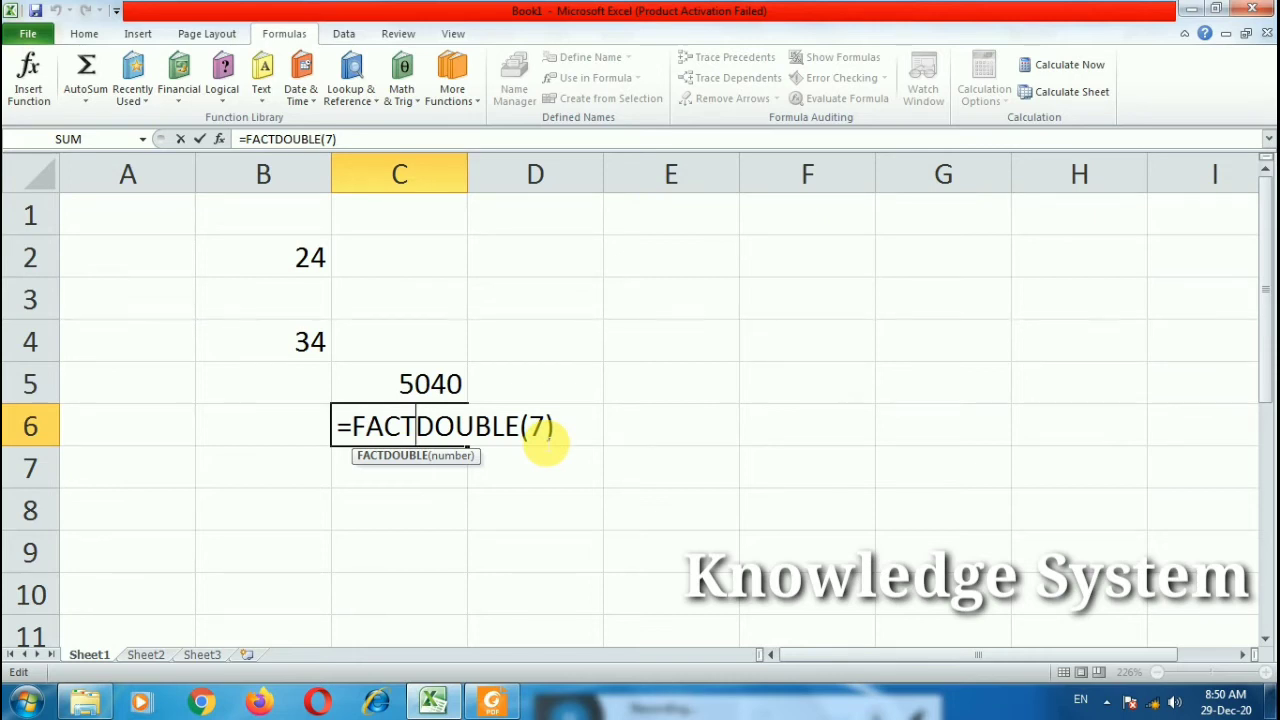
click(581, 441)
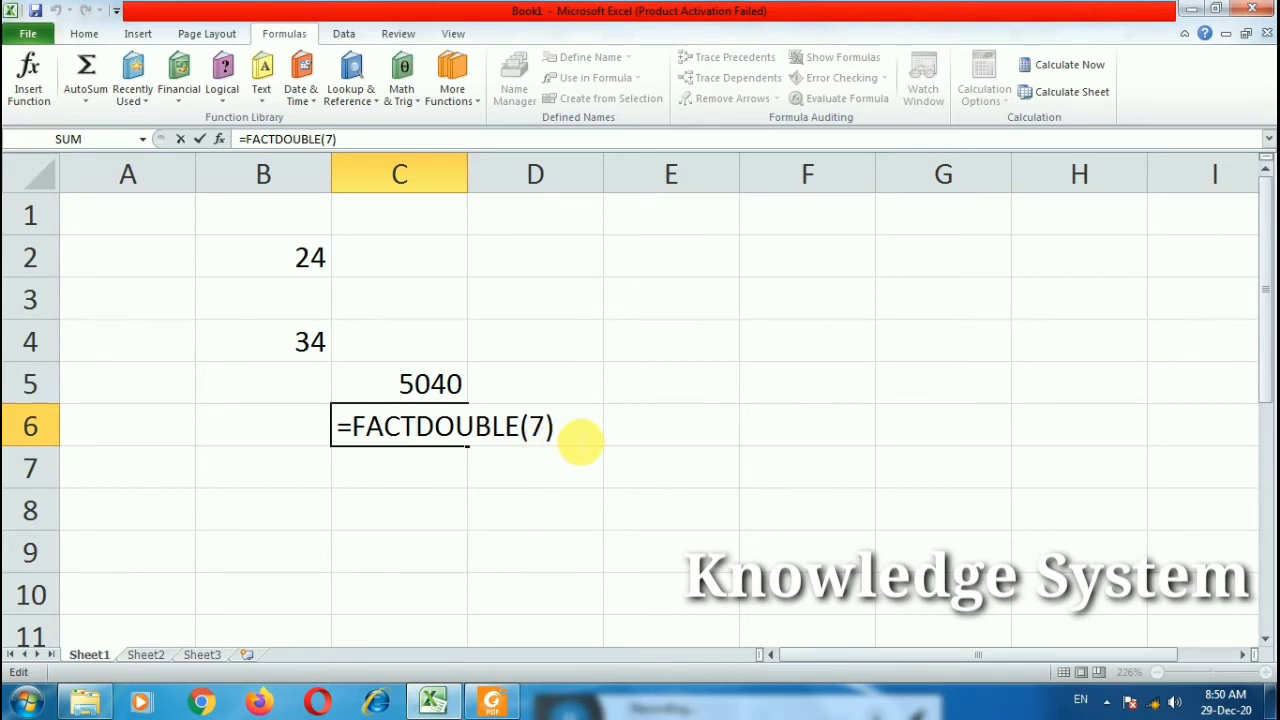
key(Return)
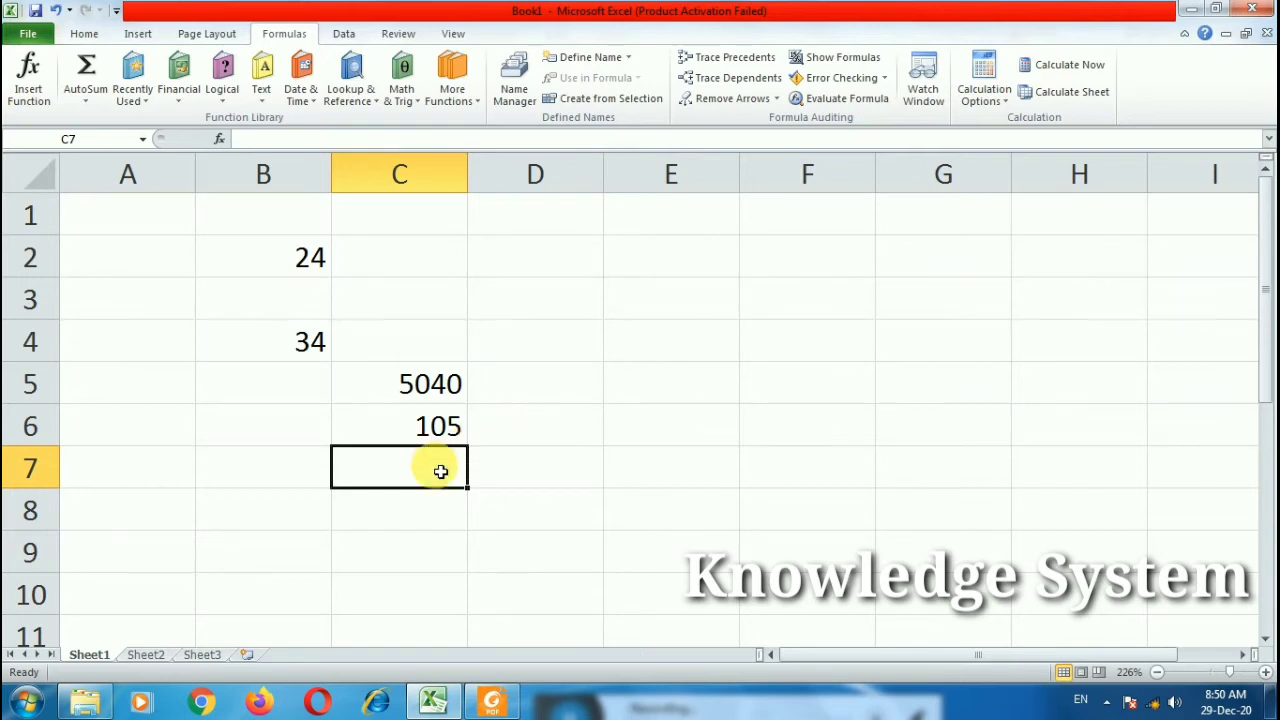
scroll(410, 505, down, 1)
Step: Enter =GCD(12,24,72) in C9, returning 12, and review the formula
click(400, 422)
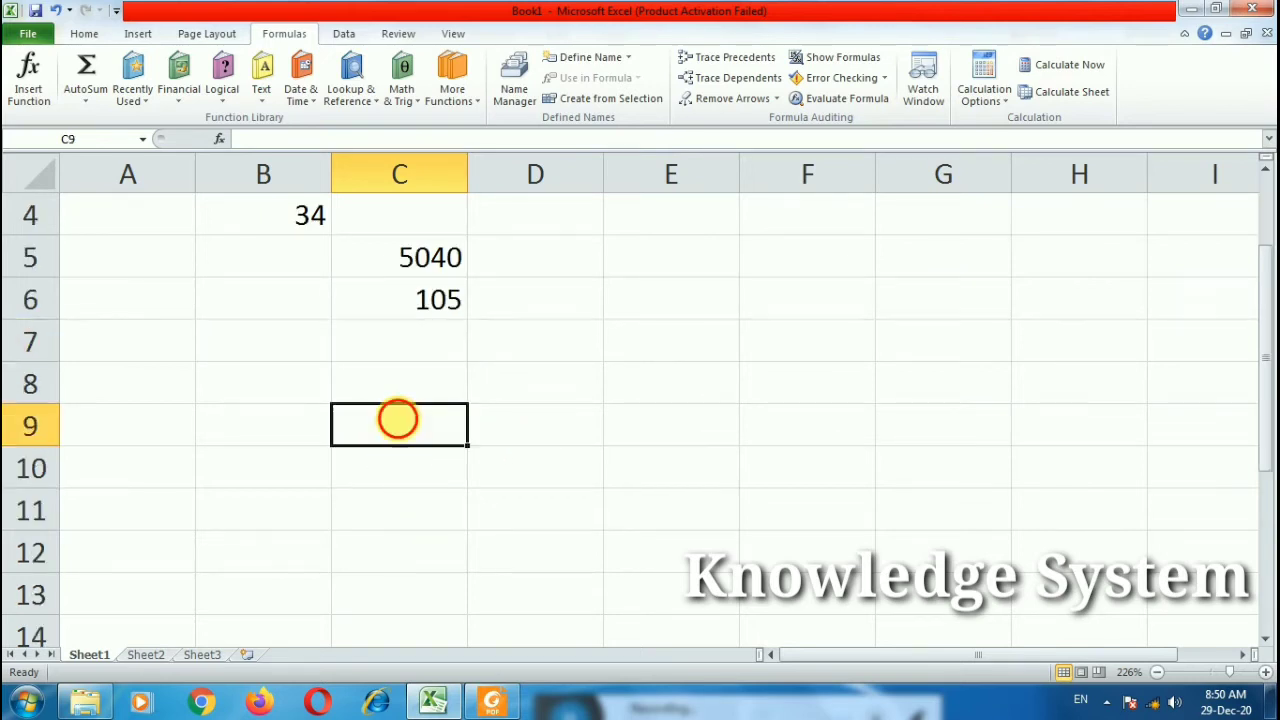
text(=gc)
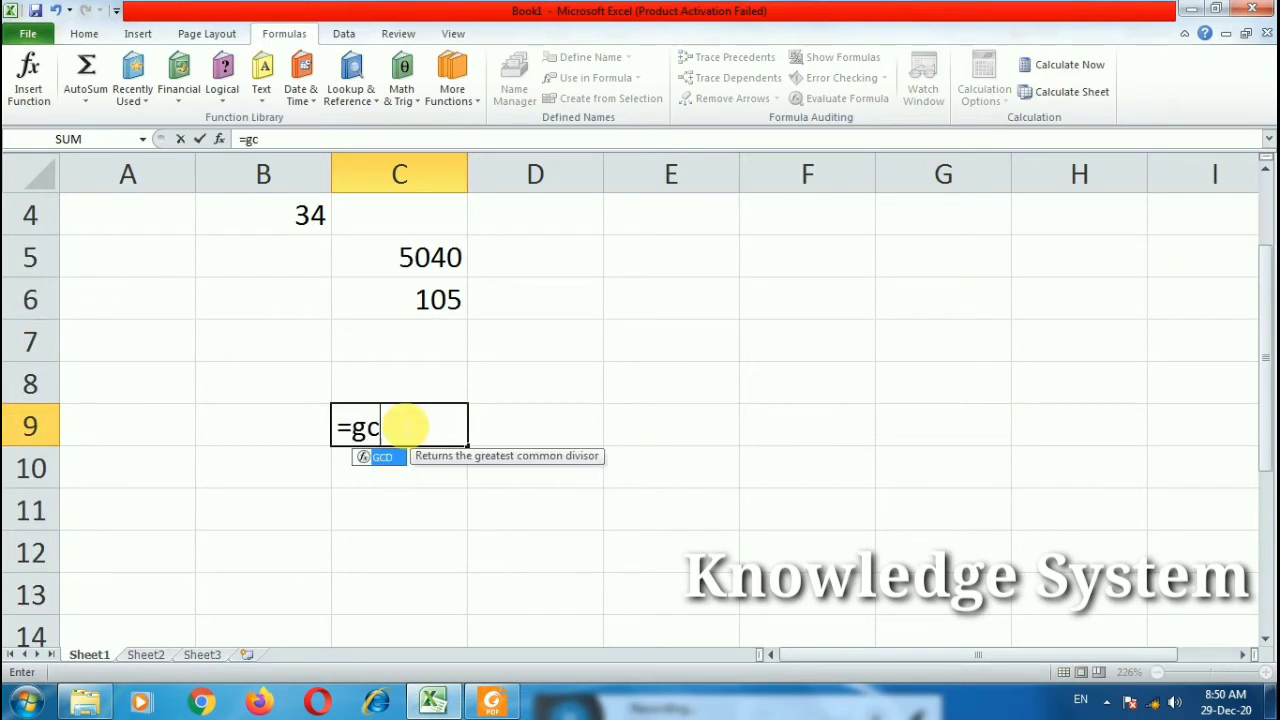
text(d()
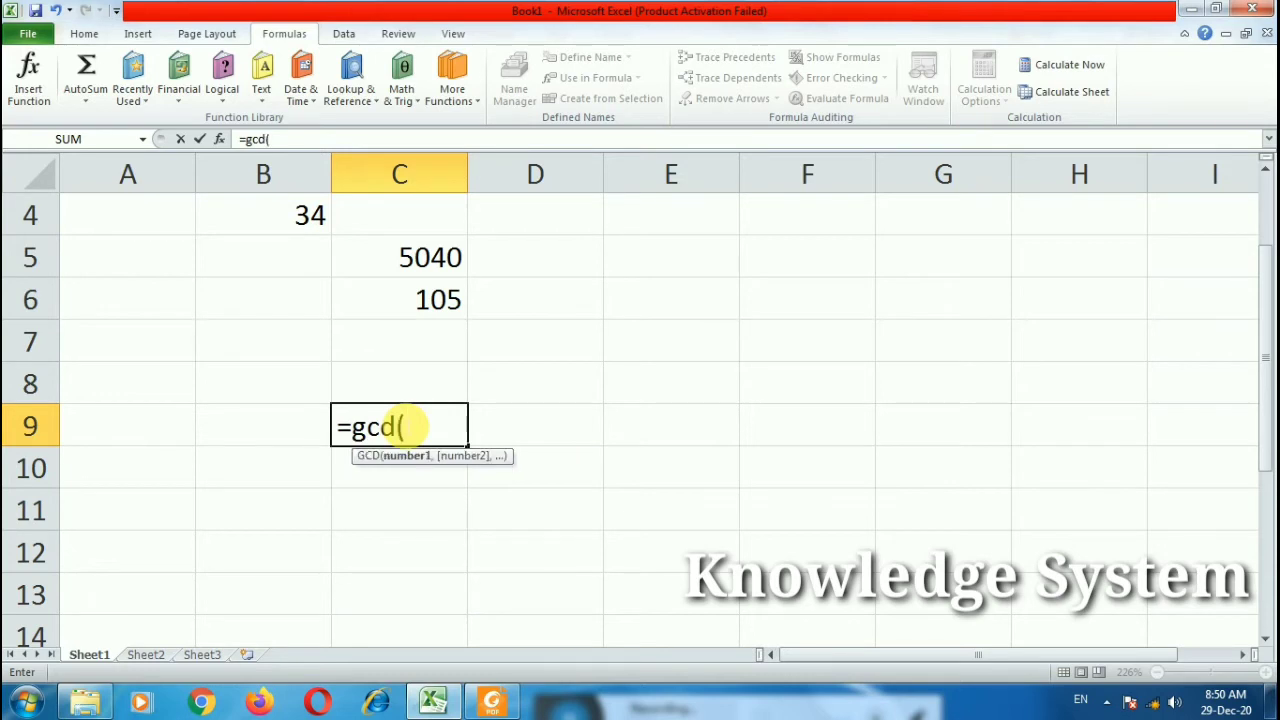
text(12,2)
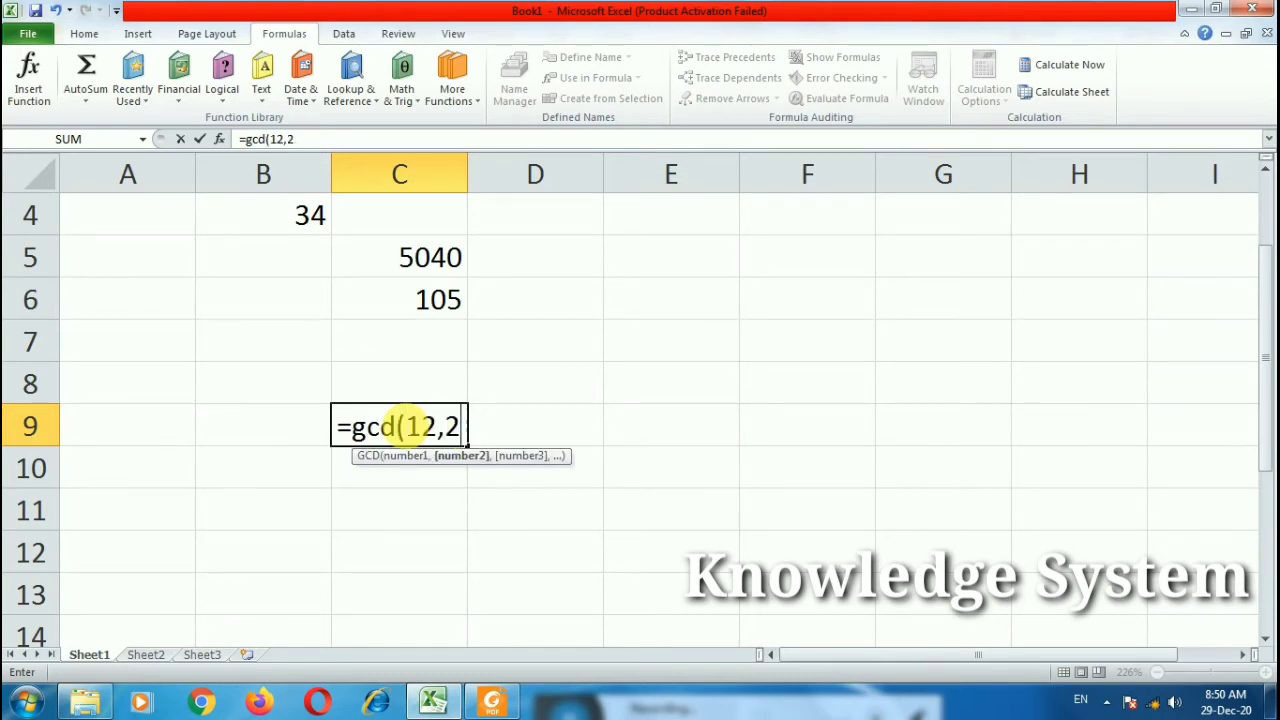
text(4,)
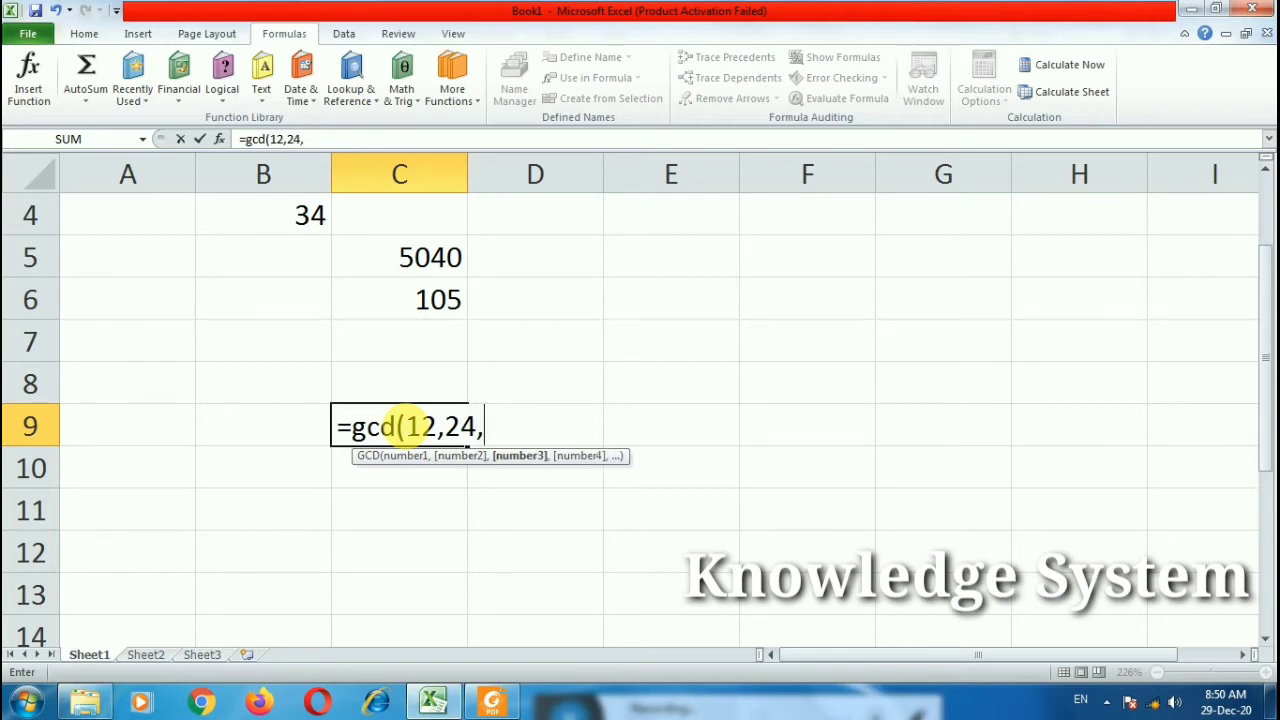
text(72))
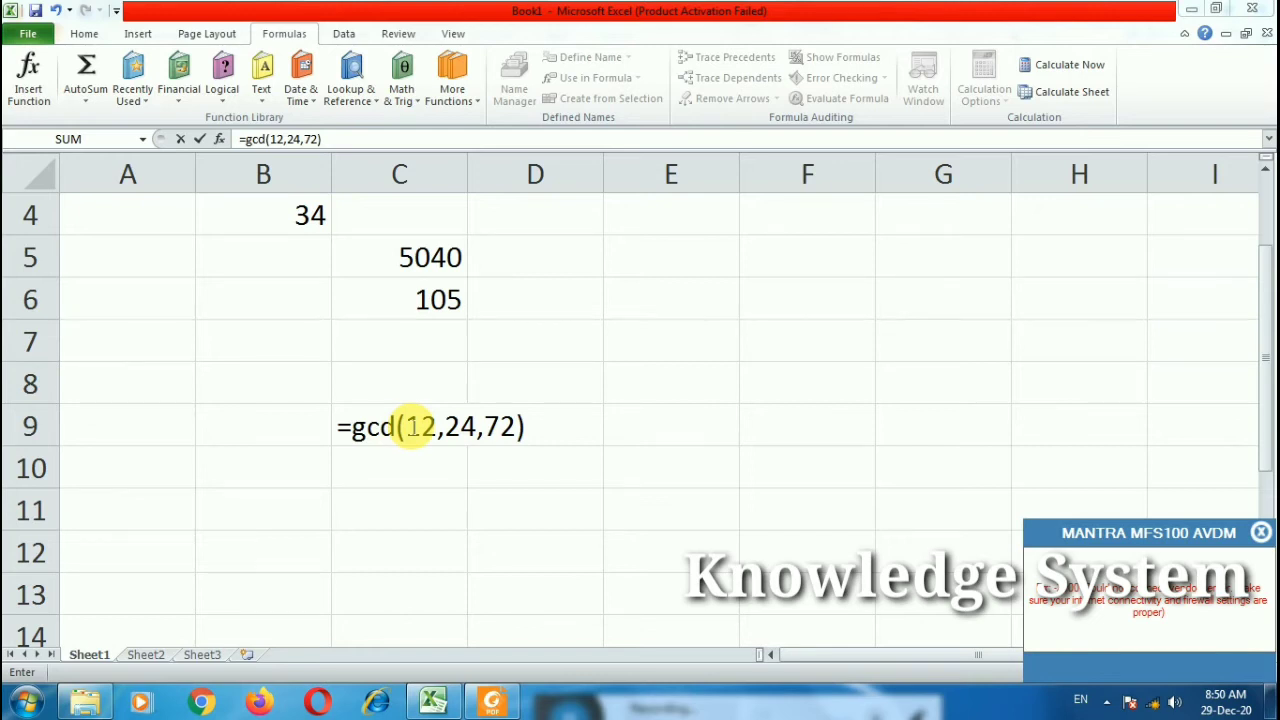
key(Return)
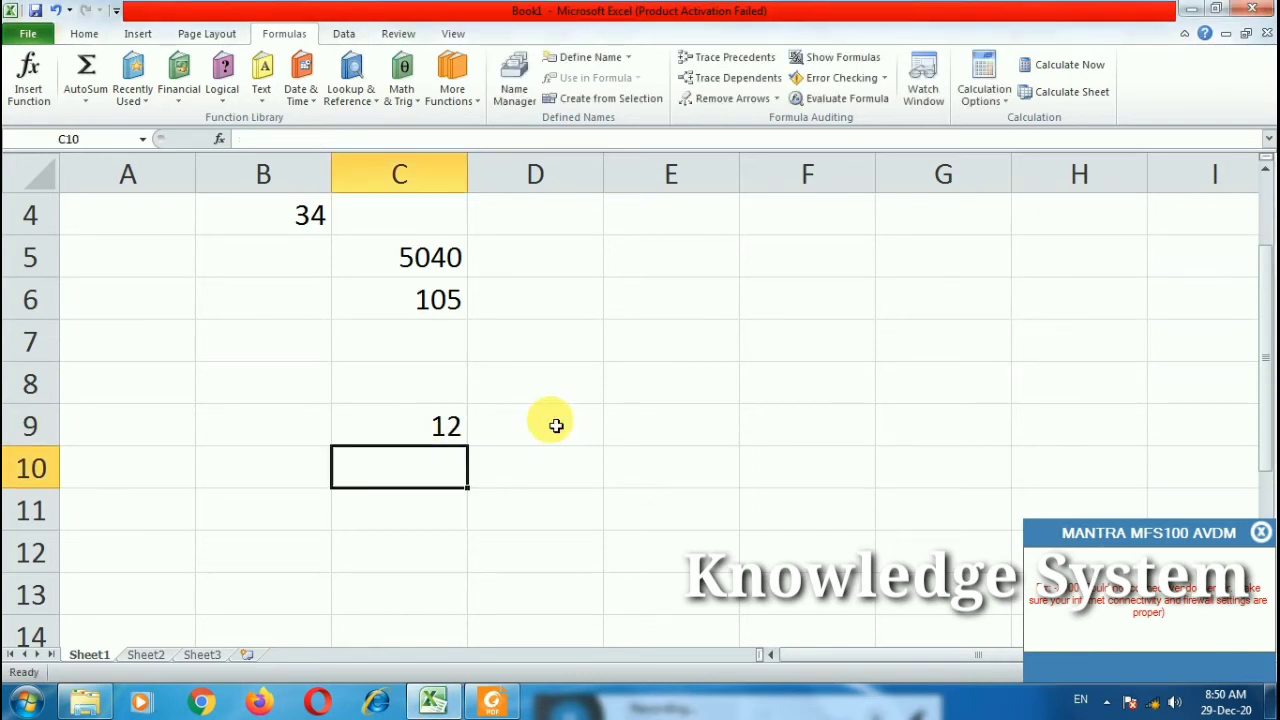
click(1261, 532)
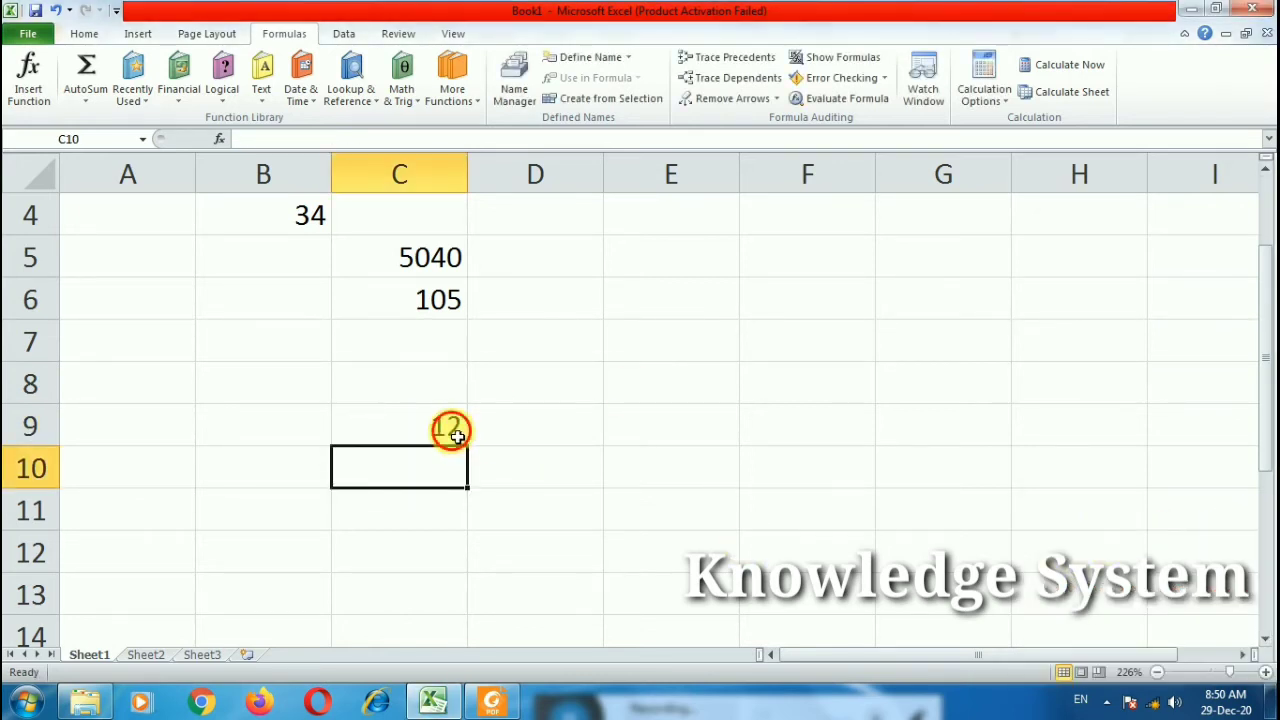
double_click(452, 432)
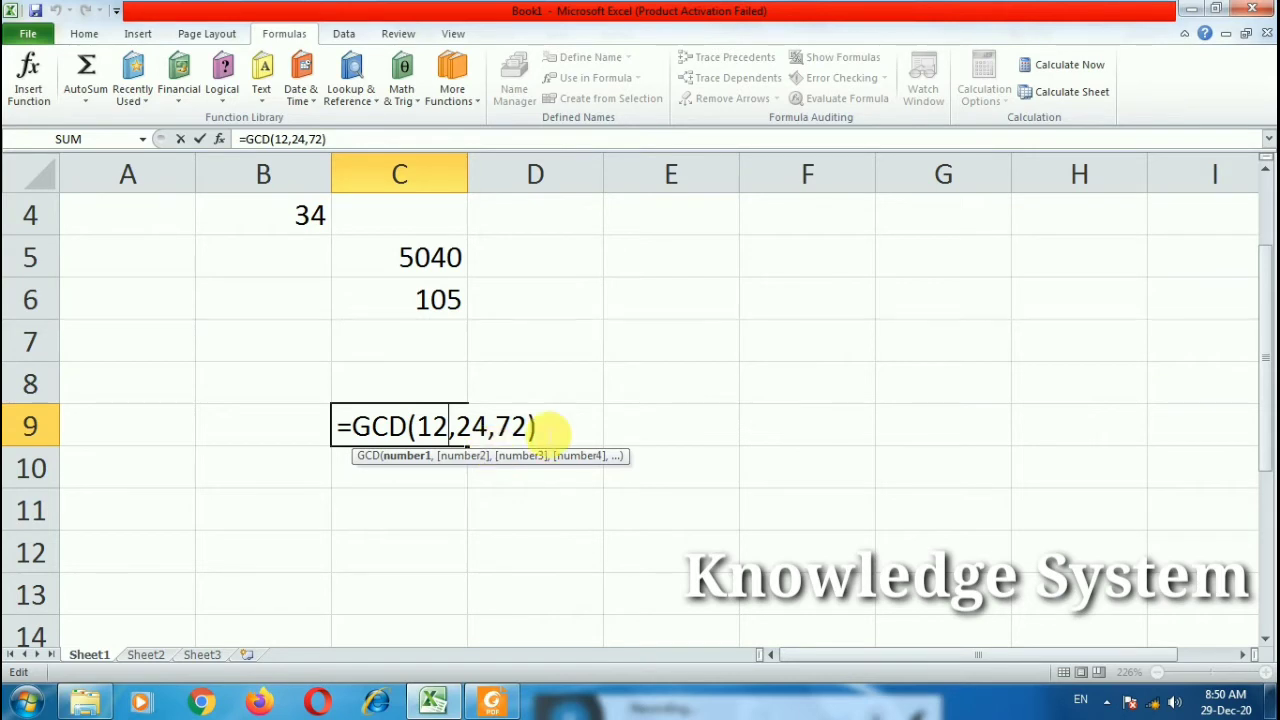
click(562, 429)
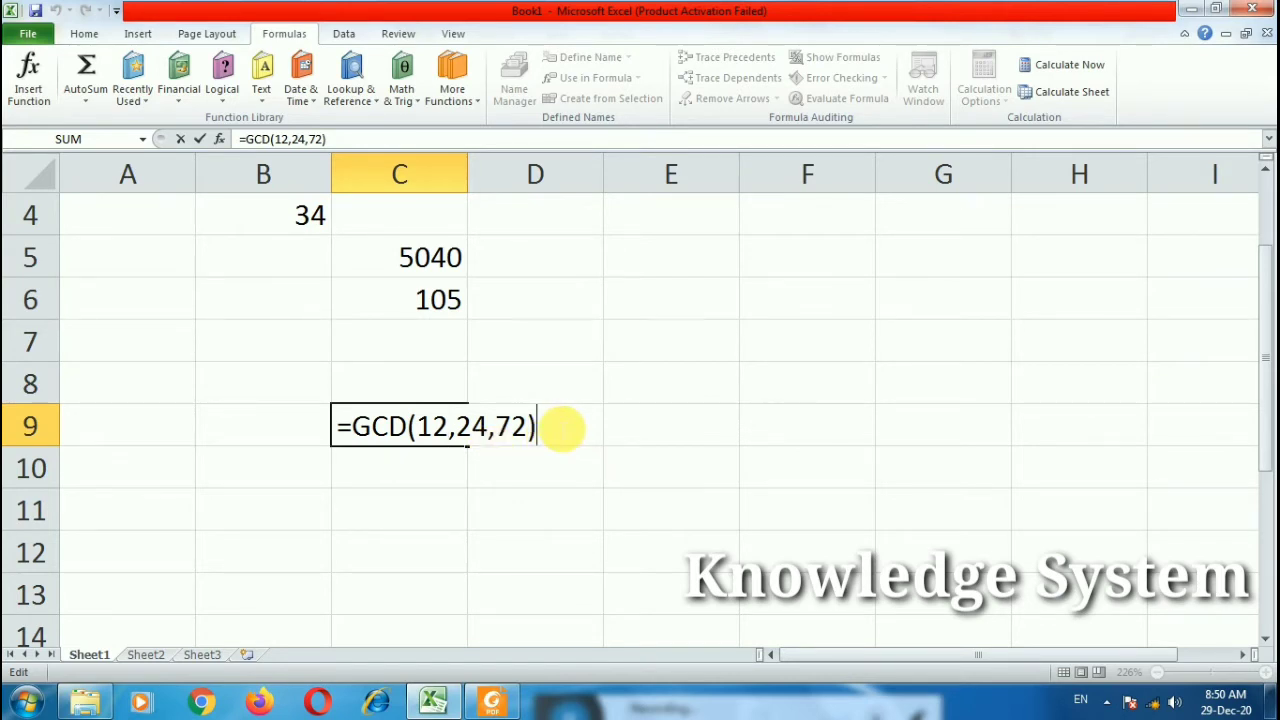
key(Return)
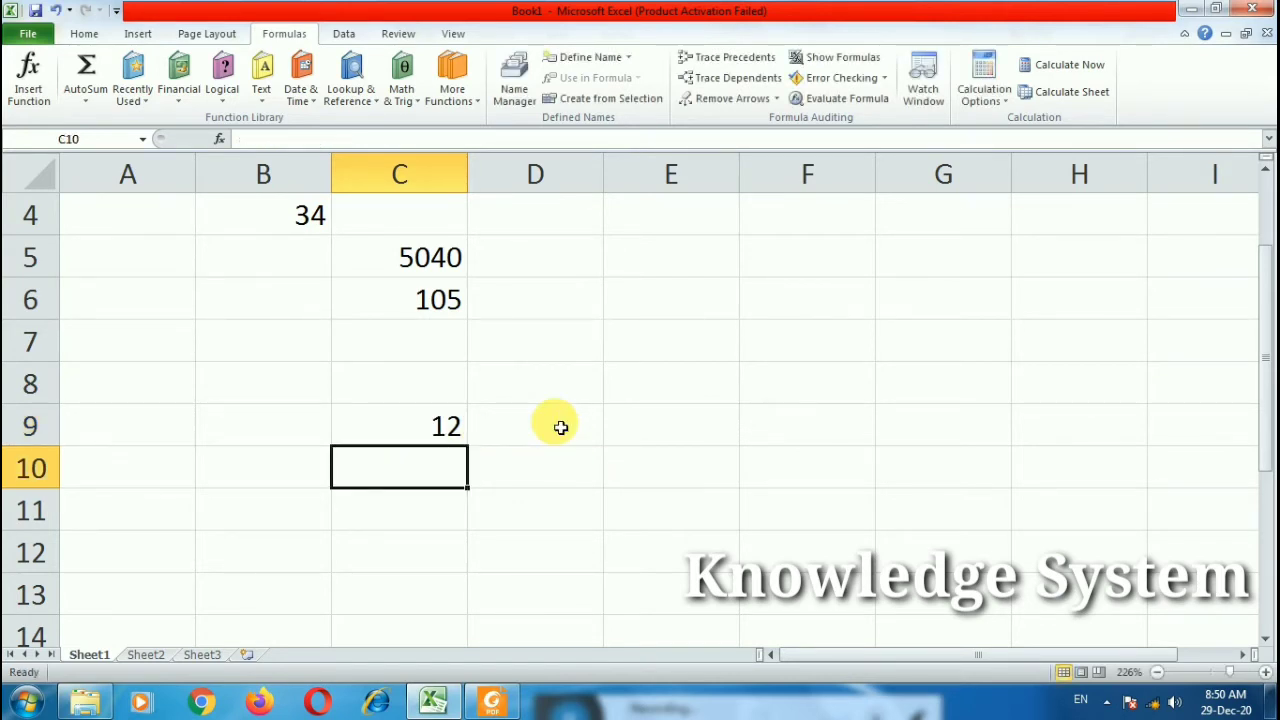
Step: Enter =LCM(5,10,15,45) in C10, returning 90, and review the formula
double_click(385, 467)
text(=l)
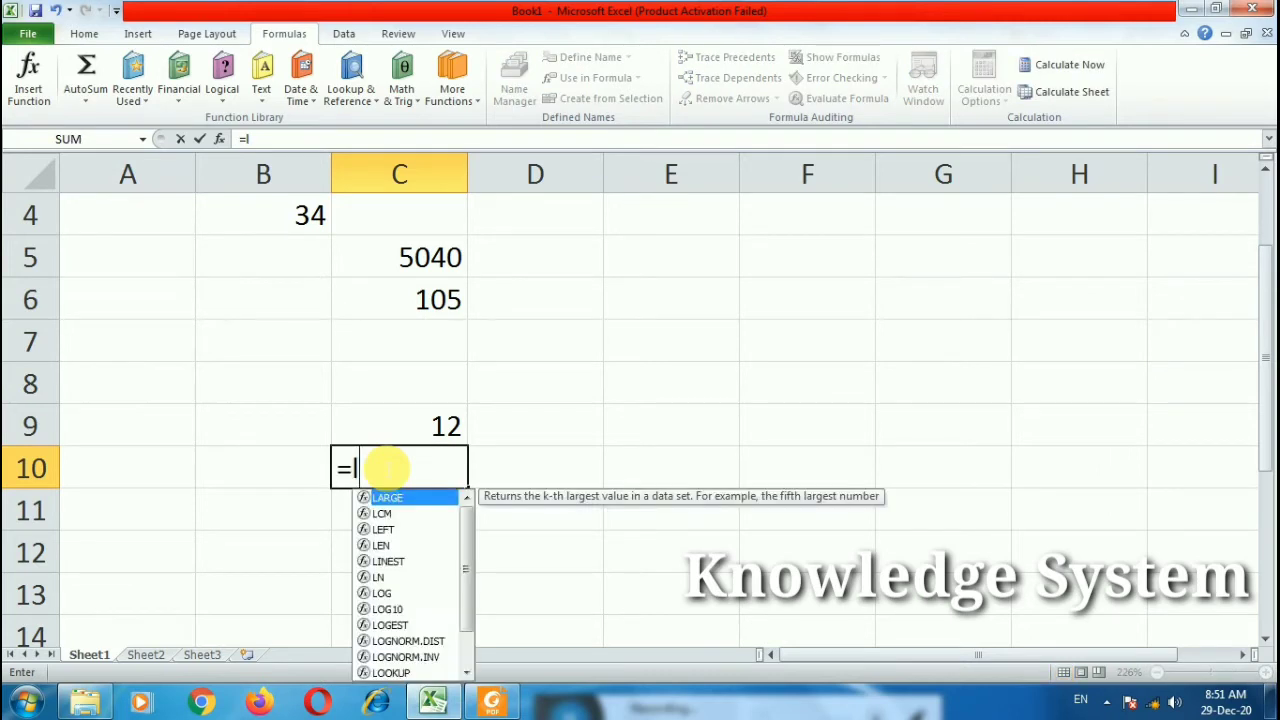
text(cm()
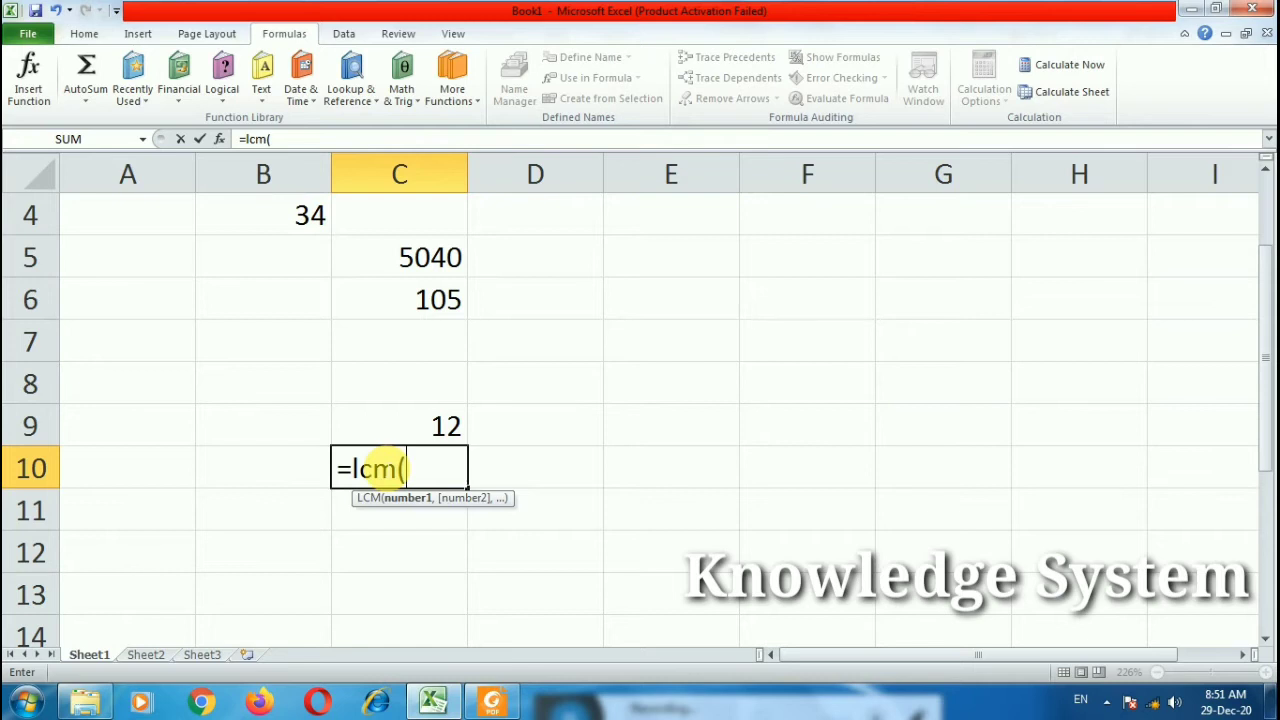
text(5,10)
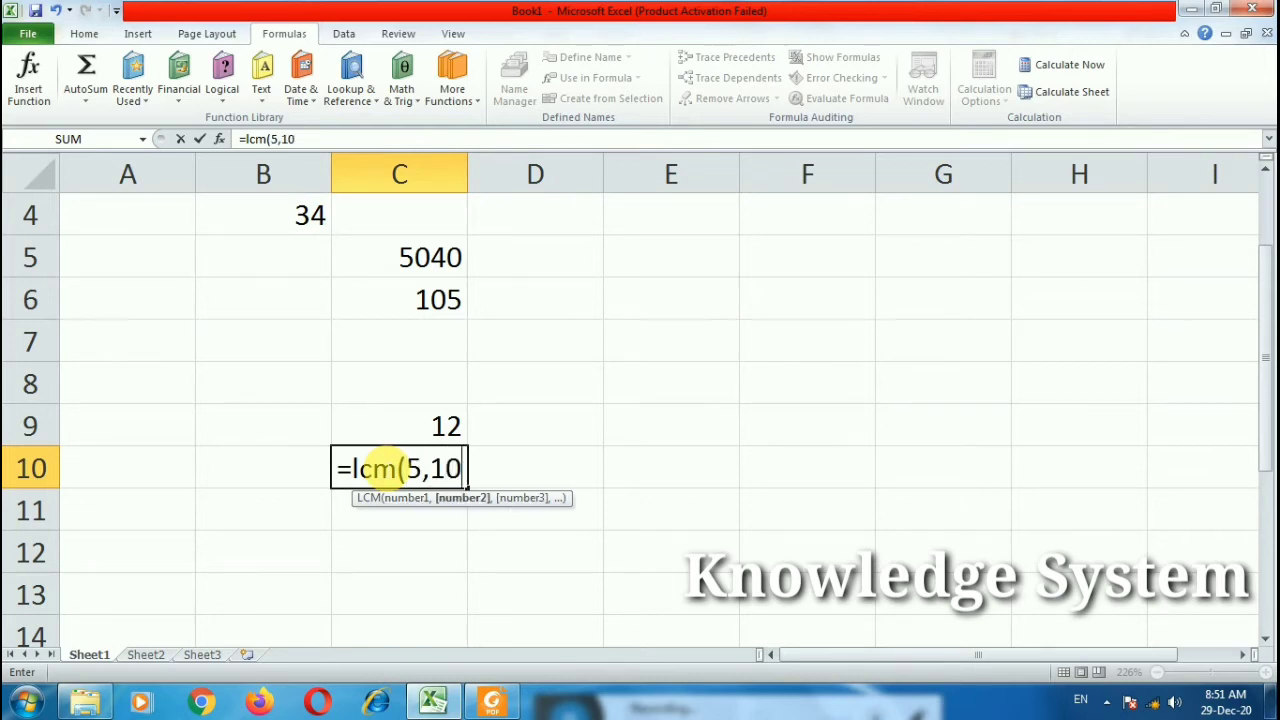
text(,1)
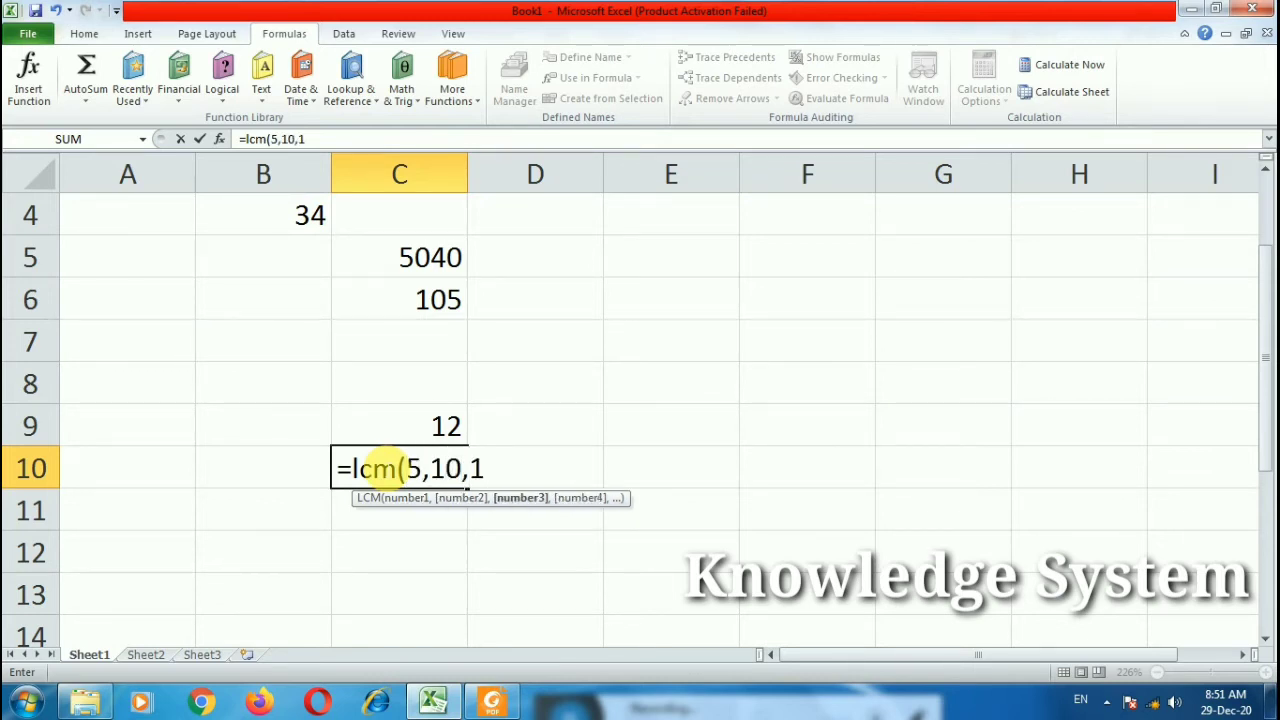
text(4,)
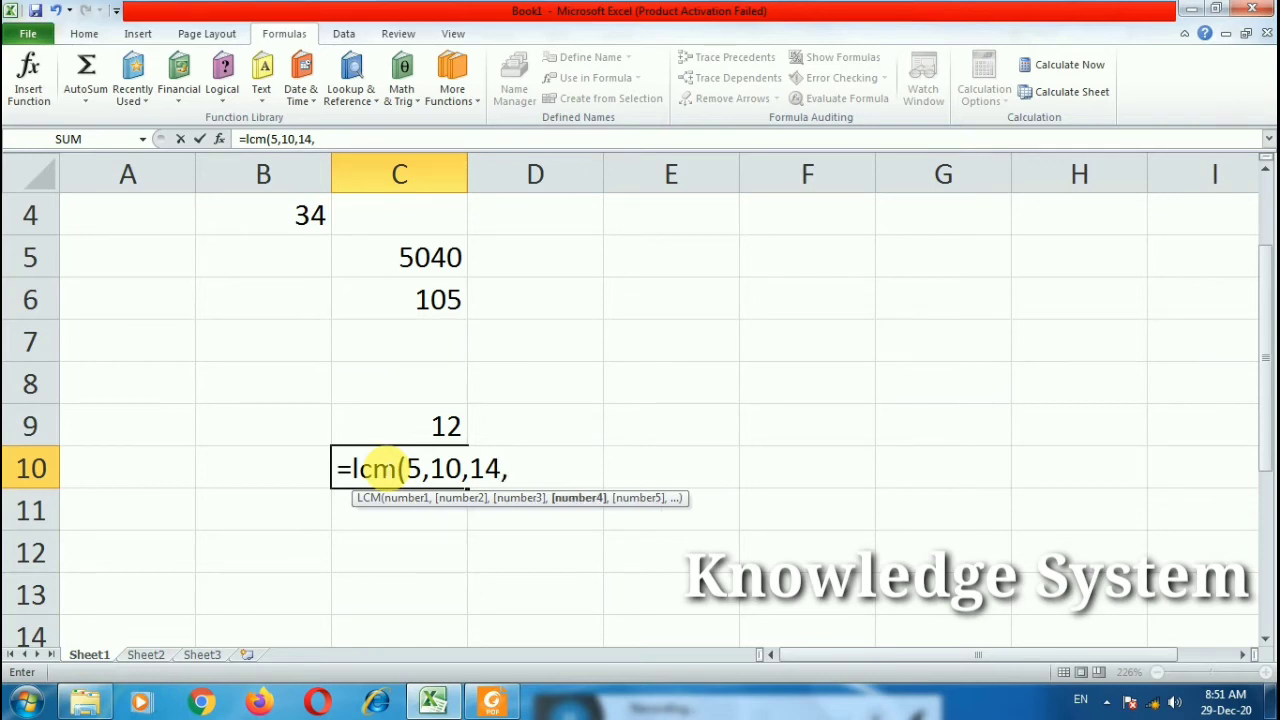
key(BackSpace)
key(BackSpace)
text(5,2)
key(BackSpace)
text(45))
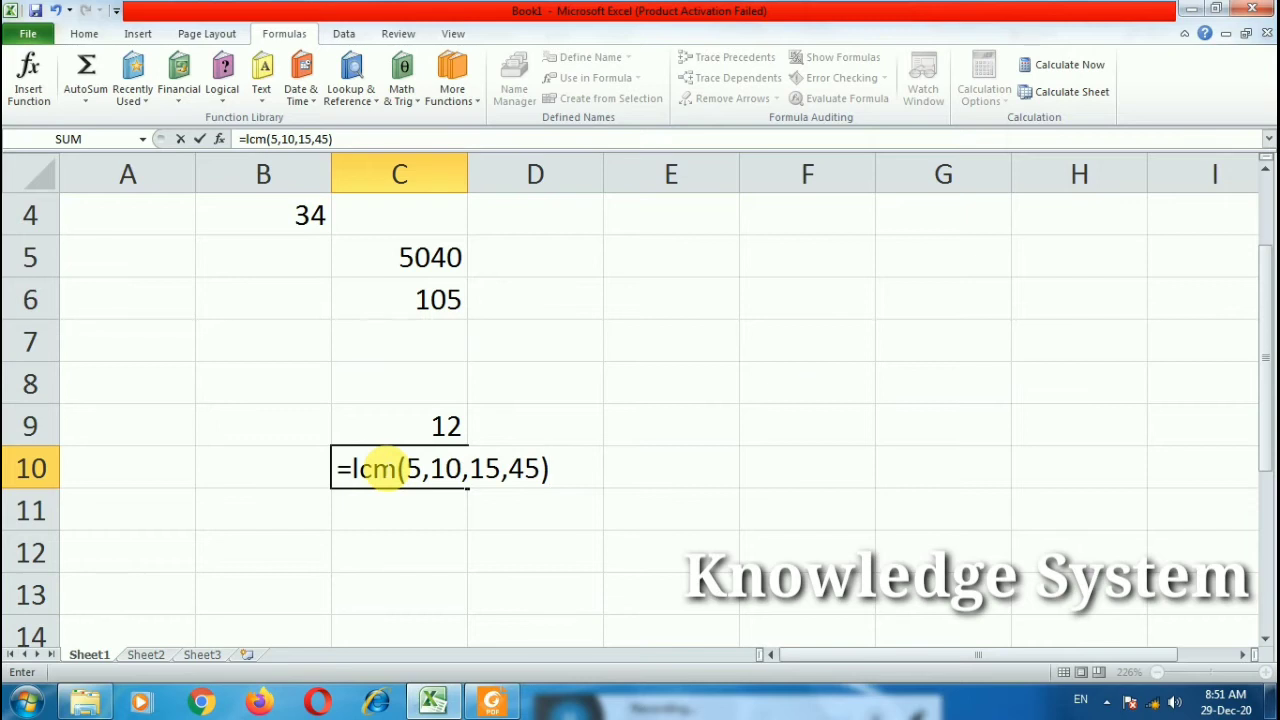
key(Return)
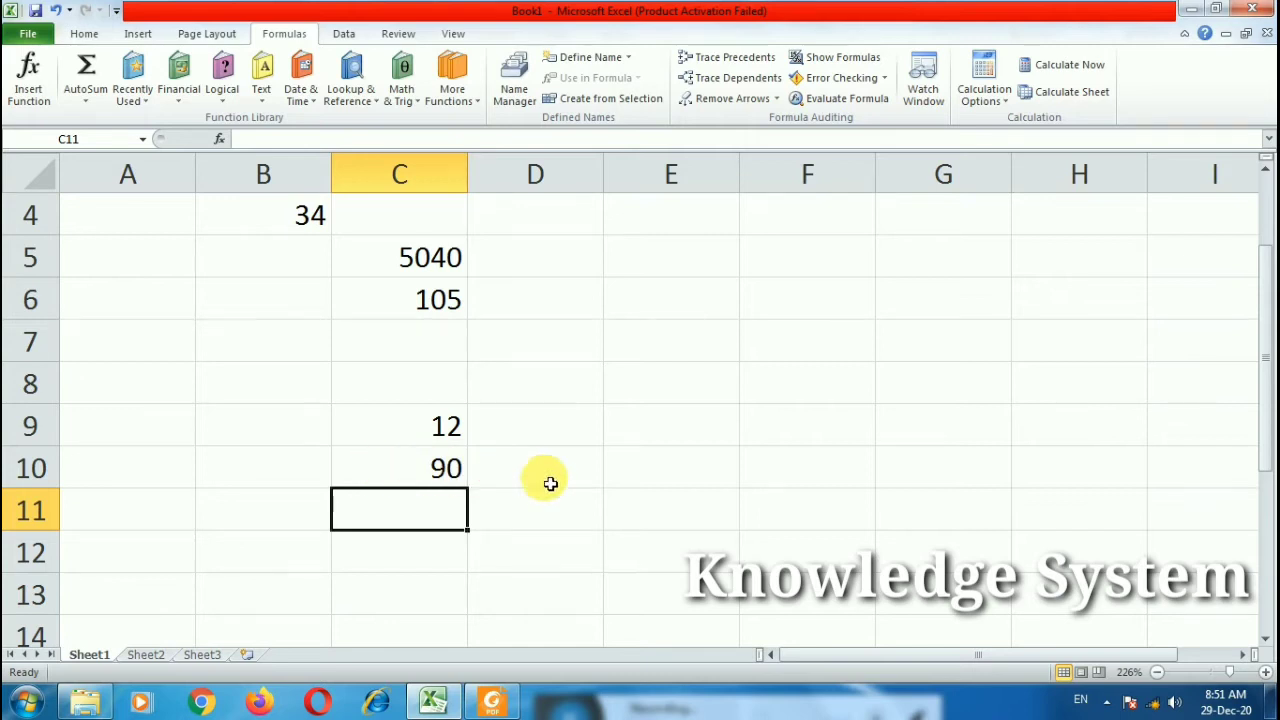
click(457, 471)
double_click(457, 469)
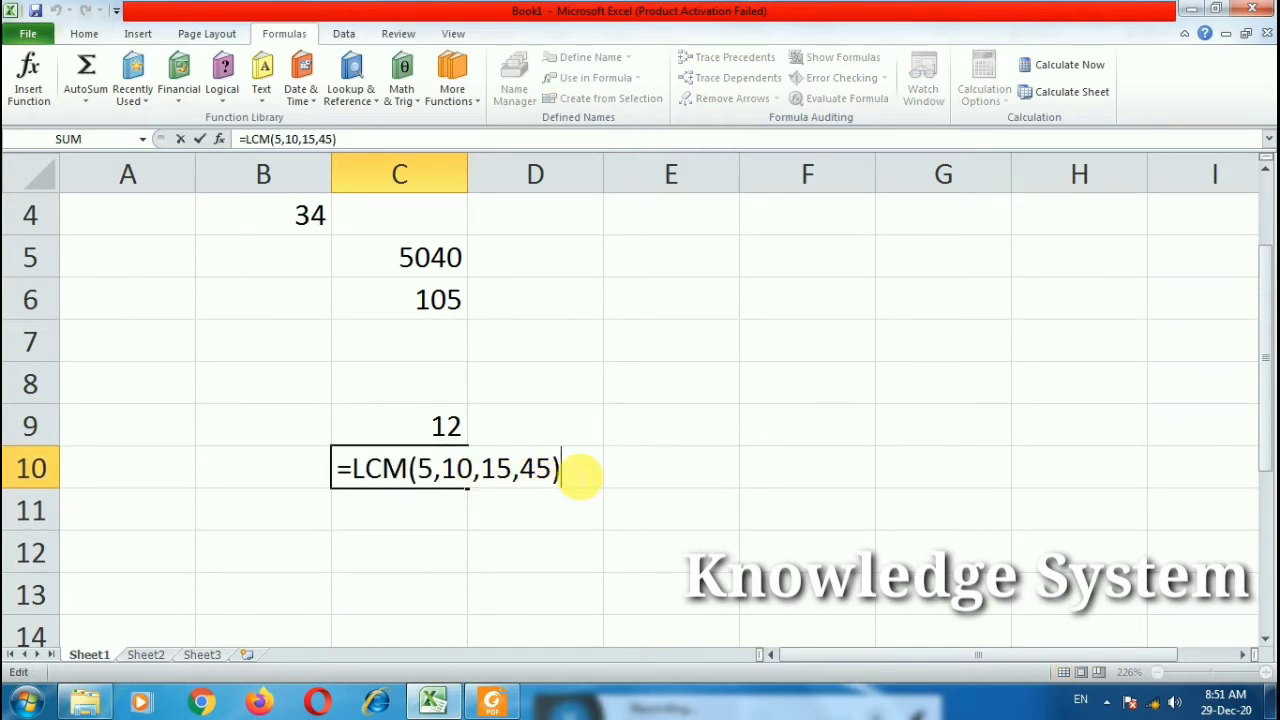
key(Return)
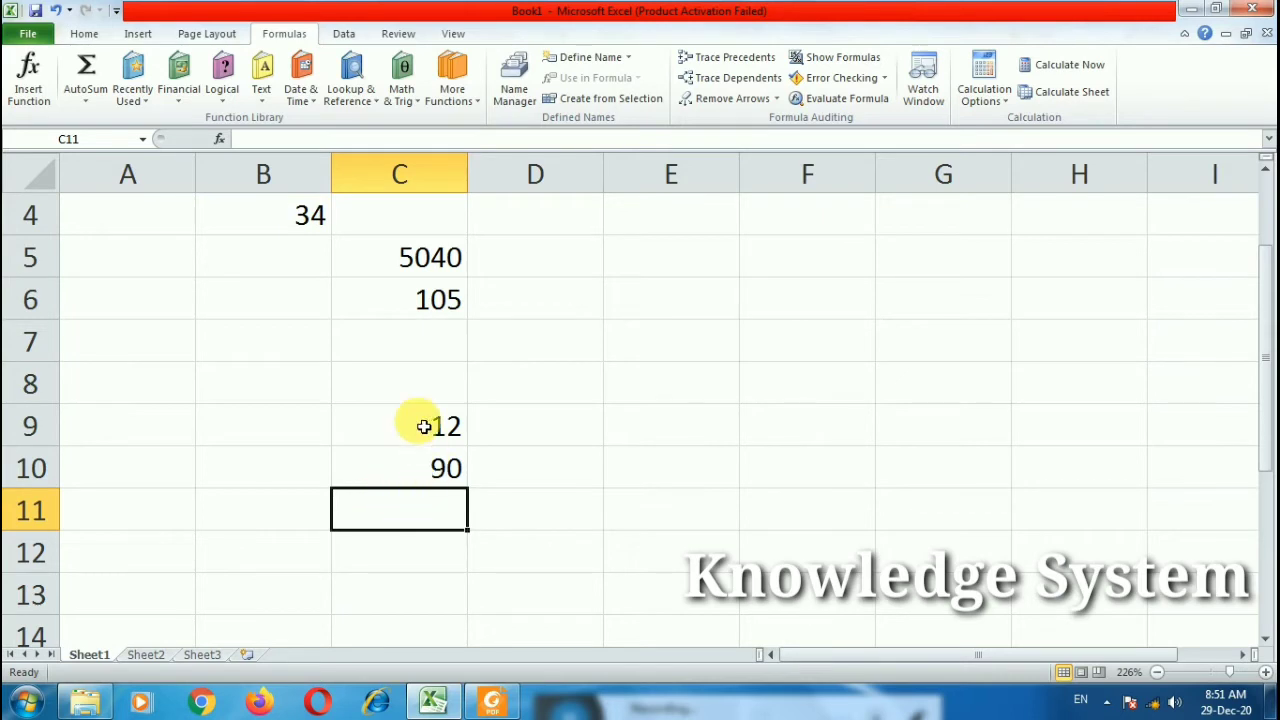
Step: Clear the example results in B4:C10 and enter =MOD(45,7) in B6
drag(297, 232, 455, 487)
key(Delete)
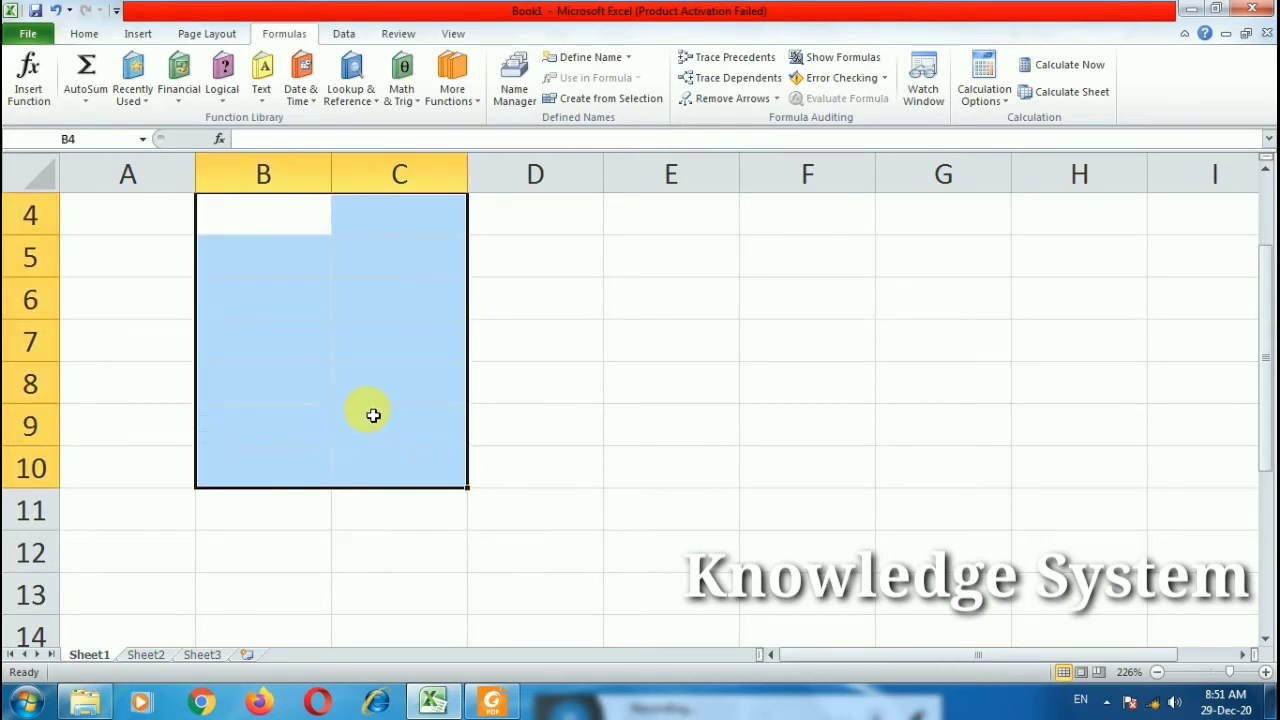
click(306, 303)
text(=)
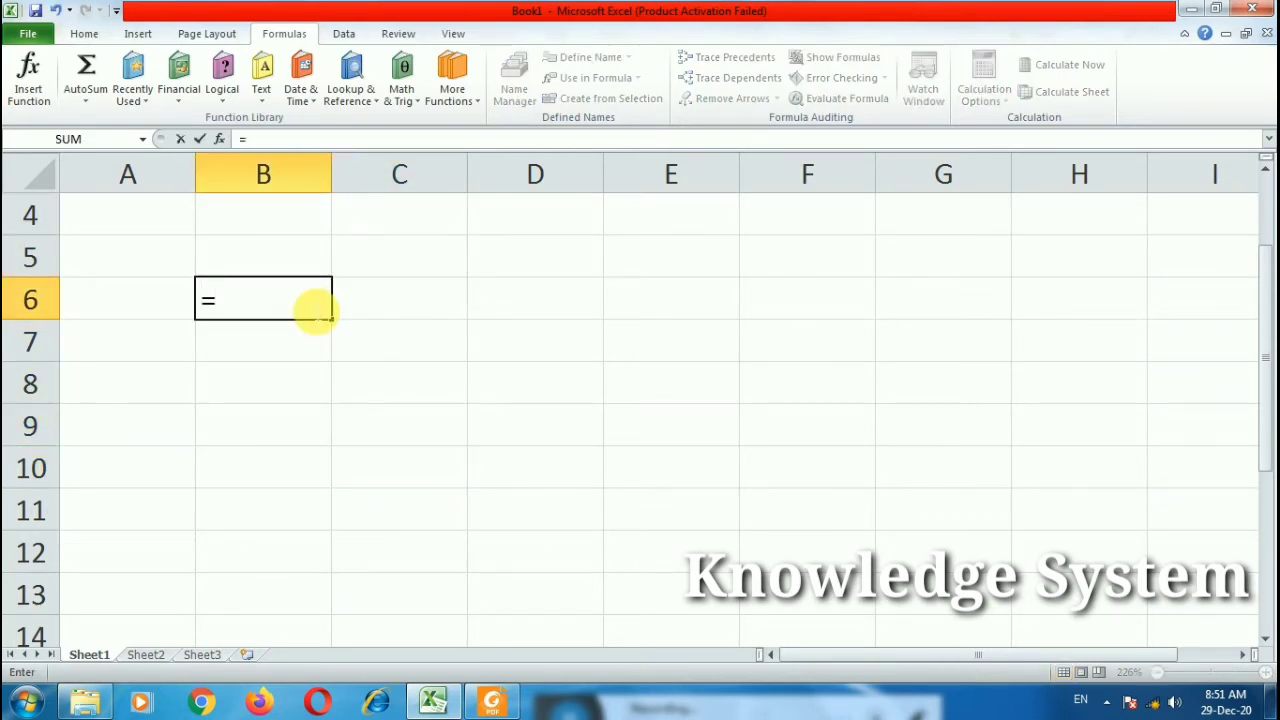
text(mod)
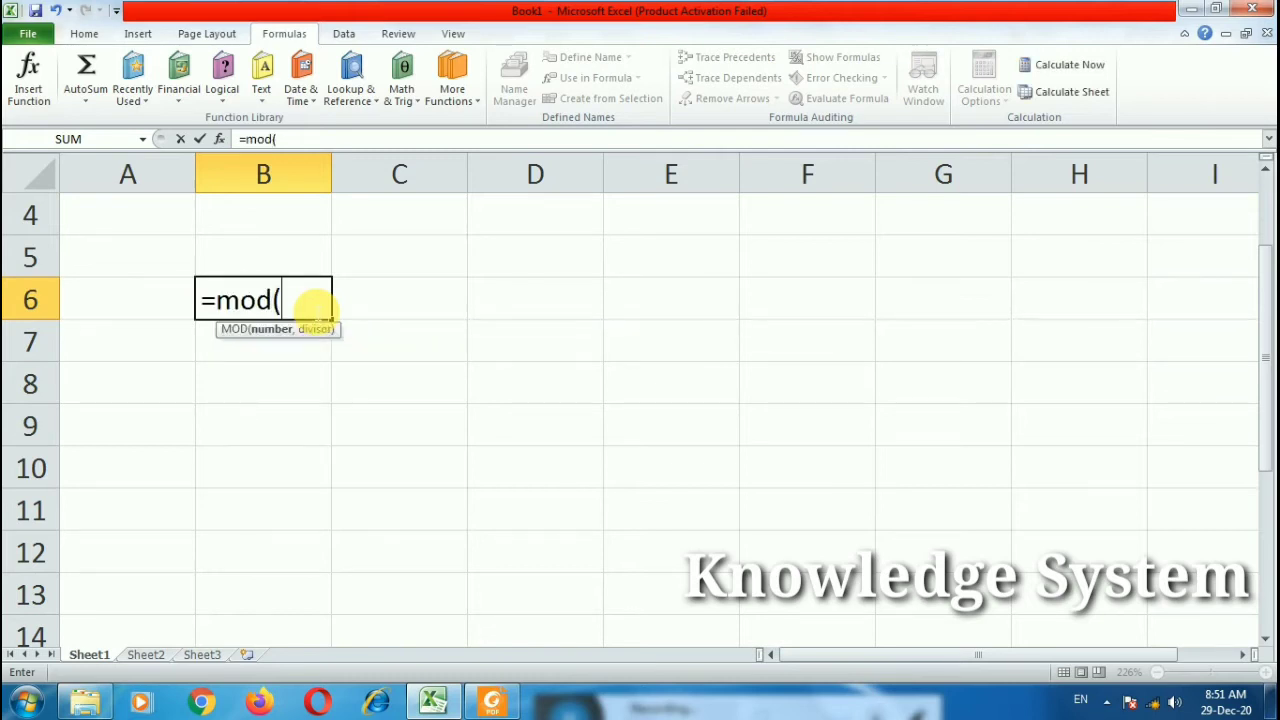
text((45,)
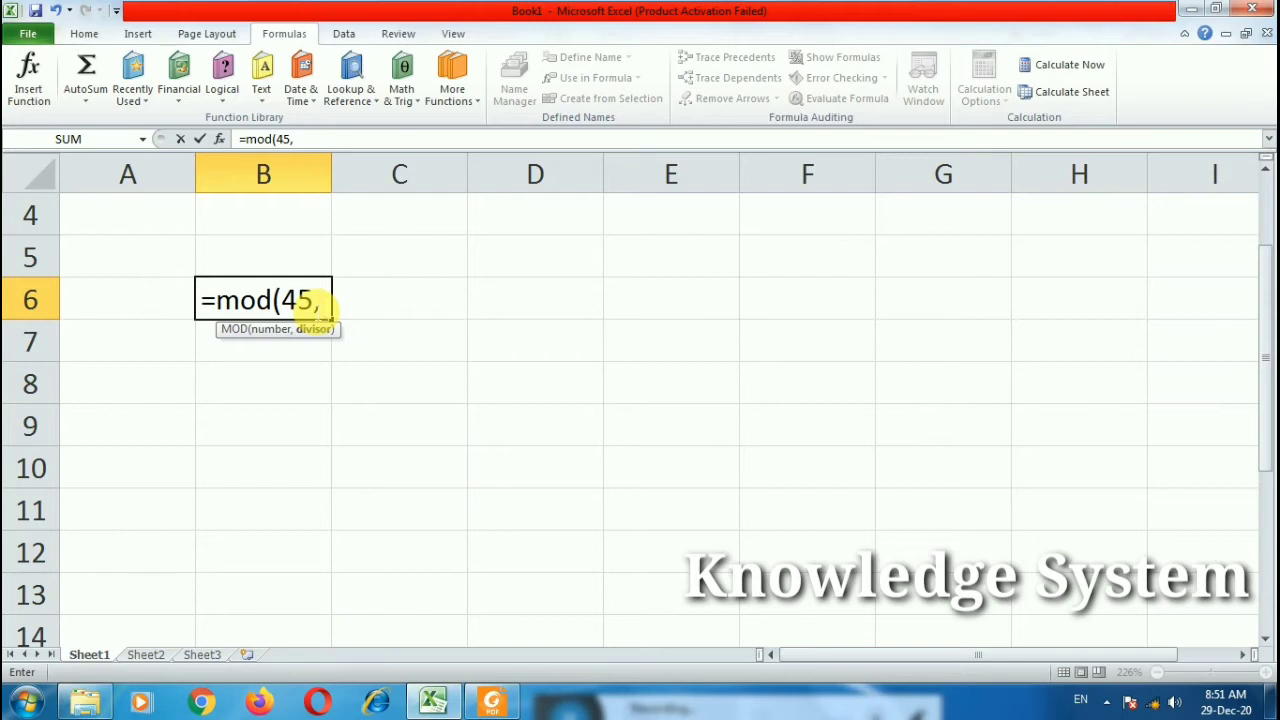
text(7))
key(Return)
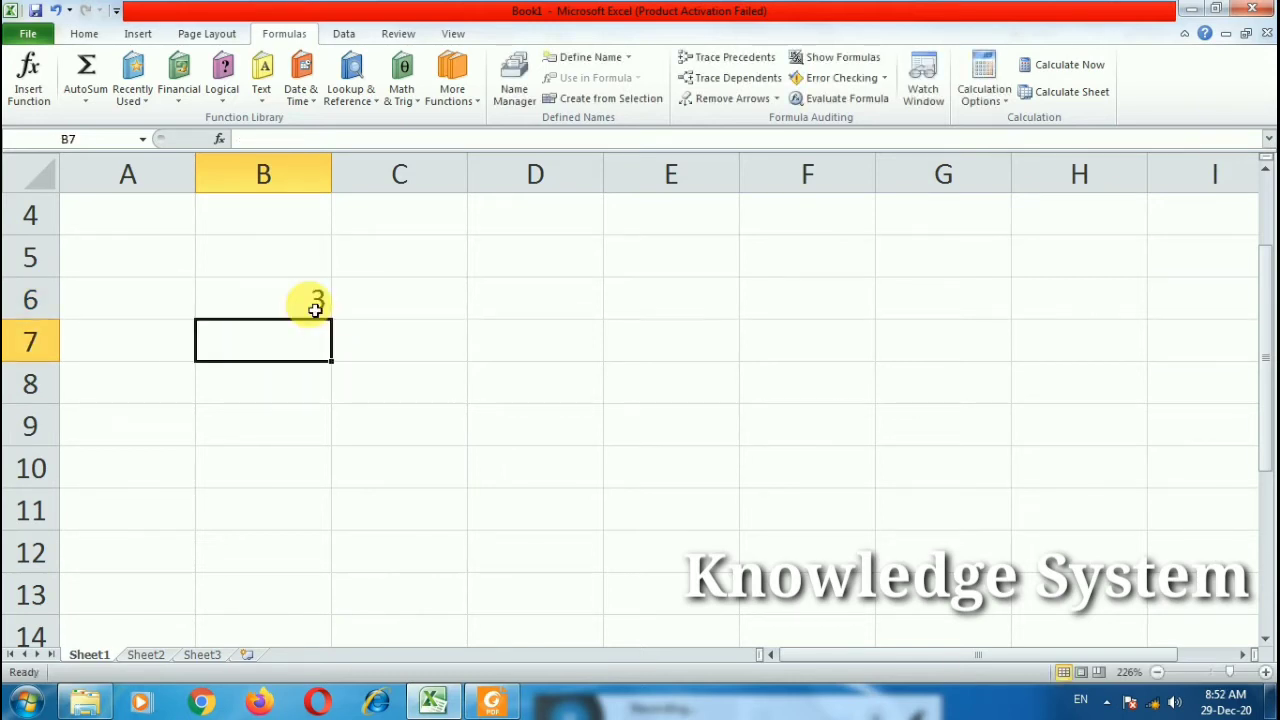
click(313, 313)
double_click(313, 313)
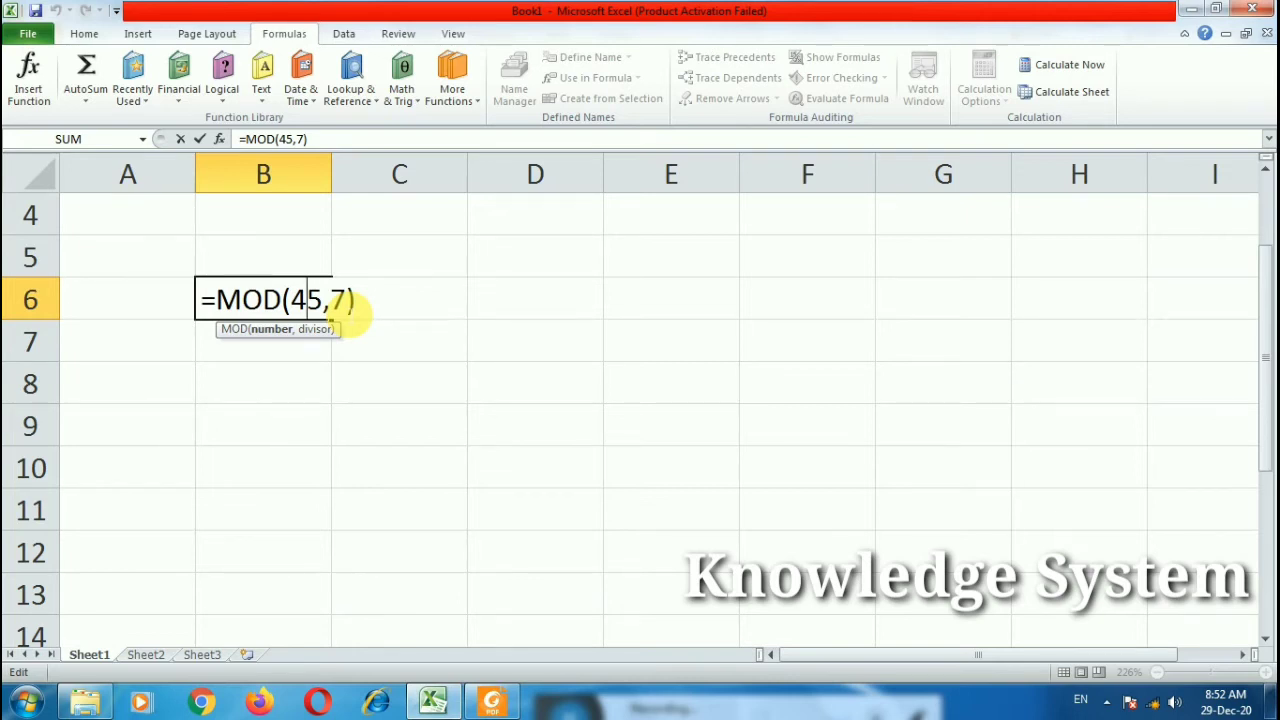
key(Return)
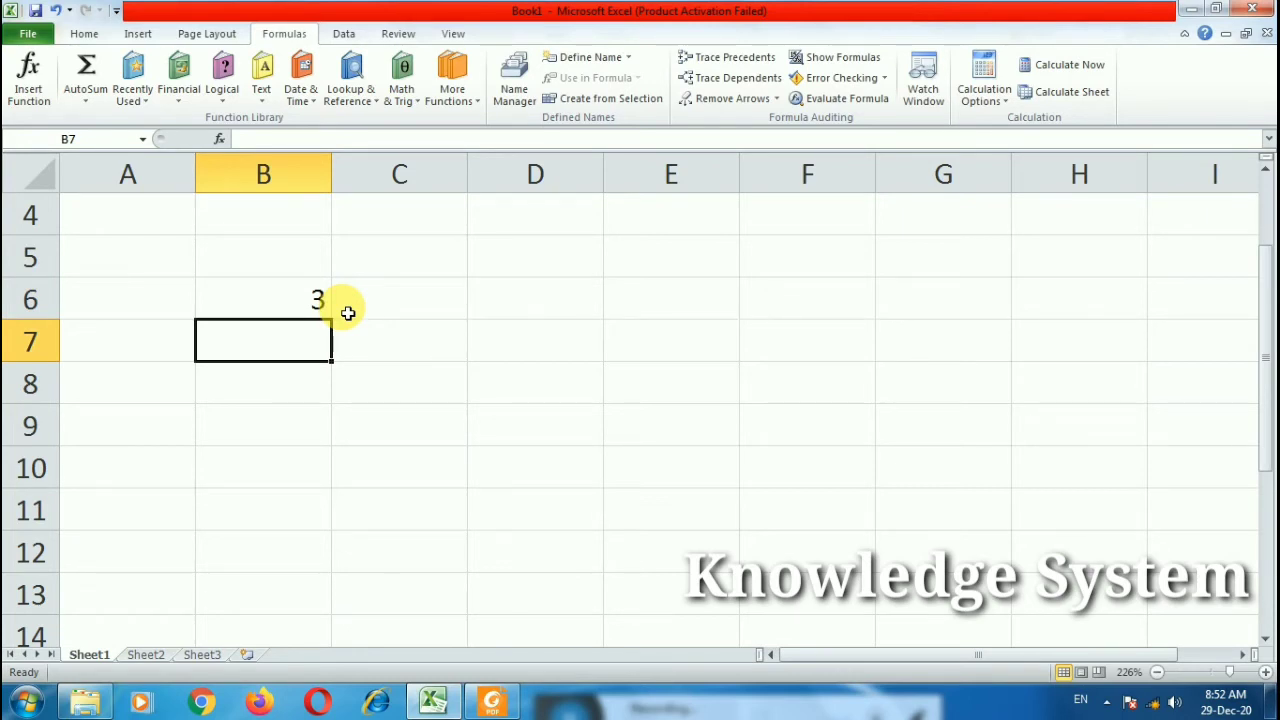
Step: Change the MOD dividend in B6 to 80, making it =MOD(80,7)
click(323, 300)
double_click(322, 300)
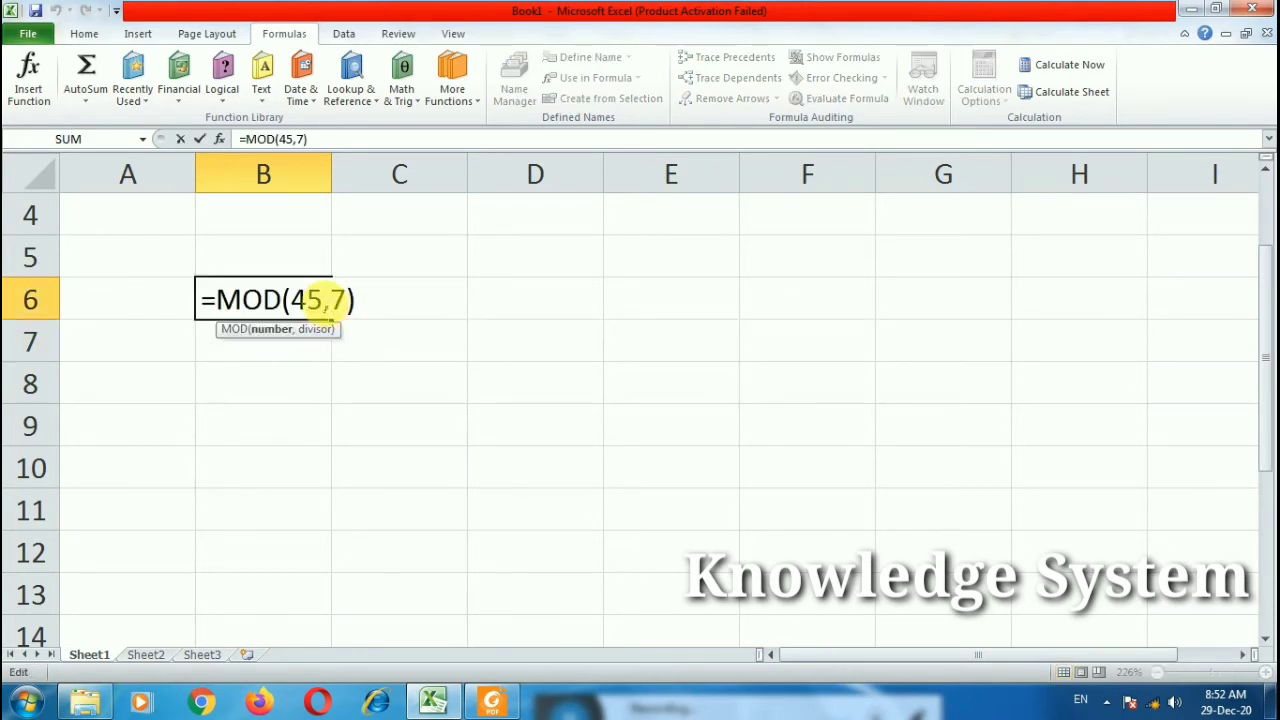
drag(322, 300, 300, 303)
text(80)
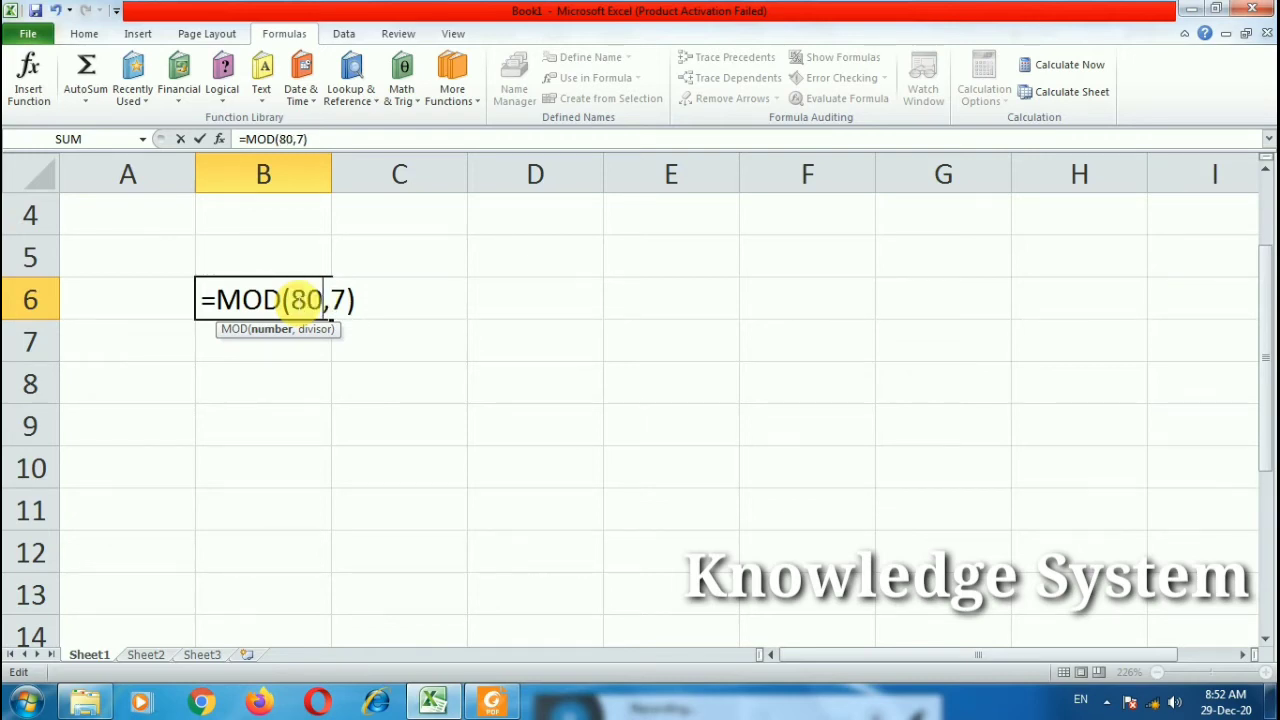
key(Return)
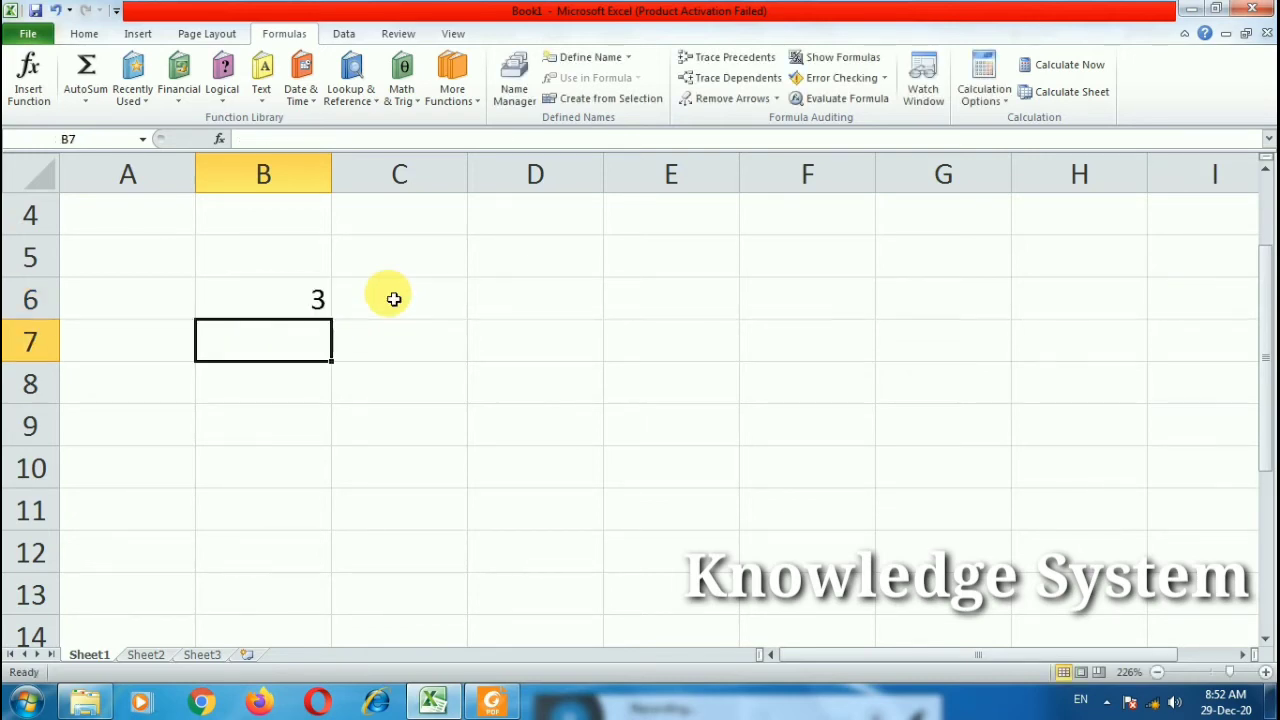
Step: Change the divisor to 9 so B6 holds =MOD(80,9) showing 8
double_click(330, 300)
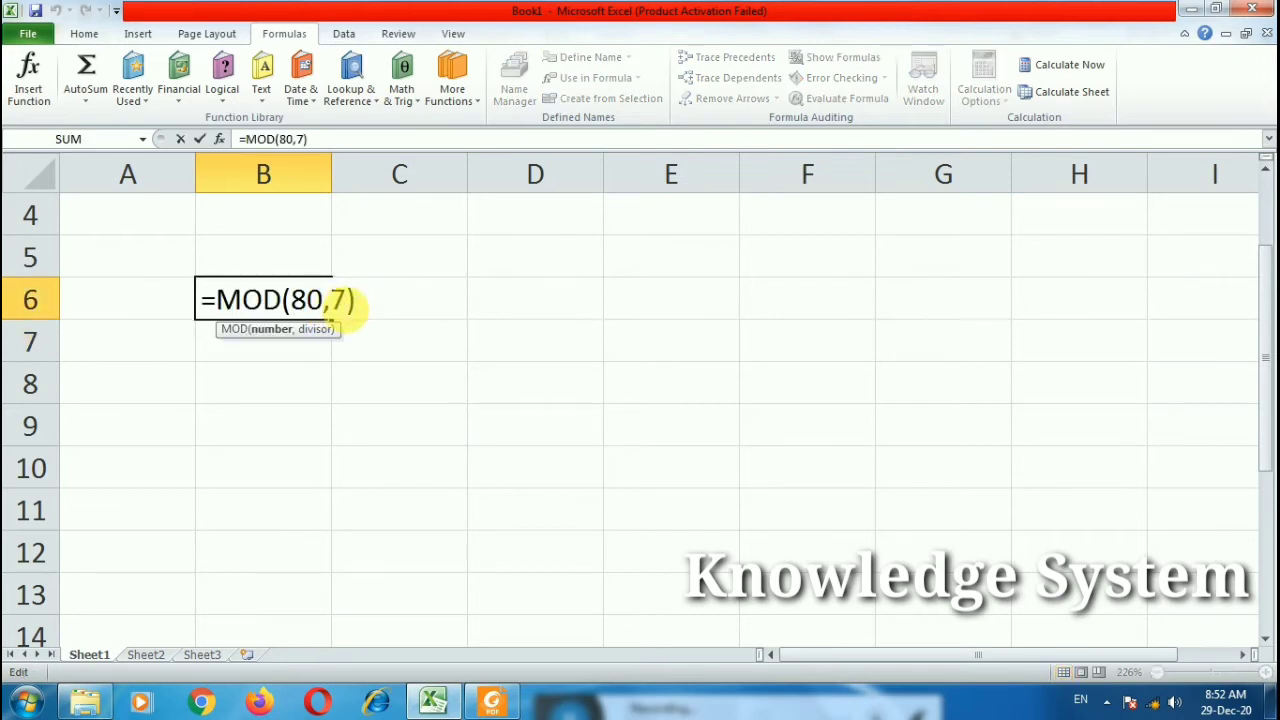
double_click(340, 300)
text(9)
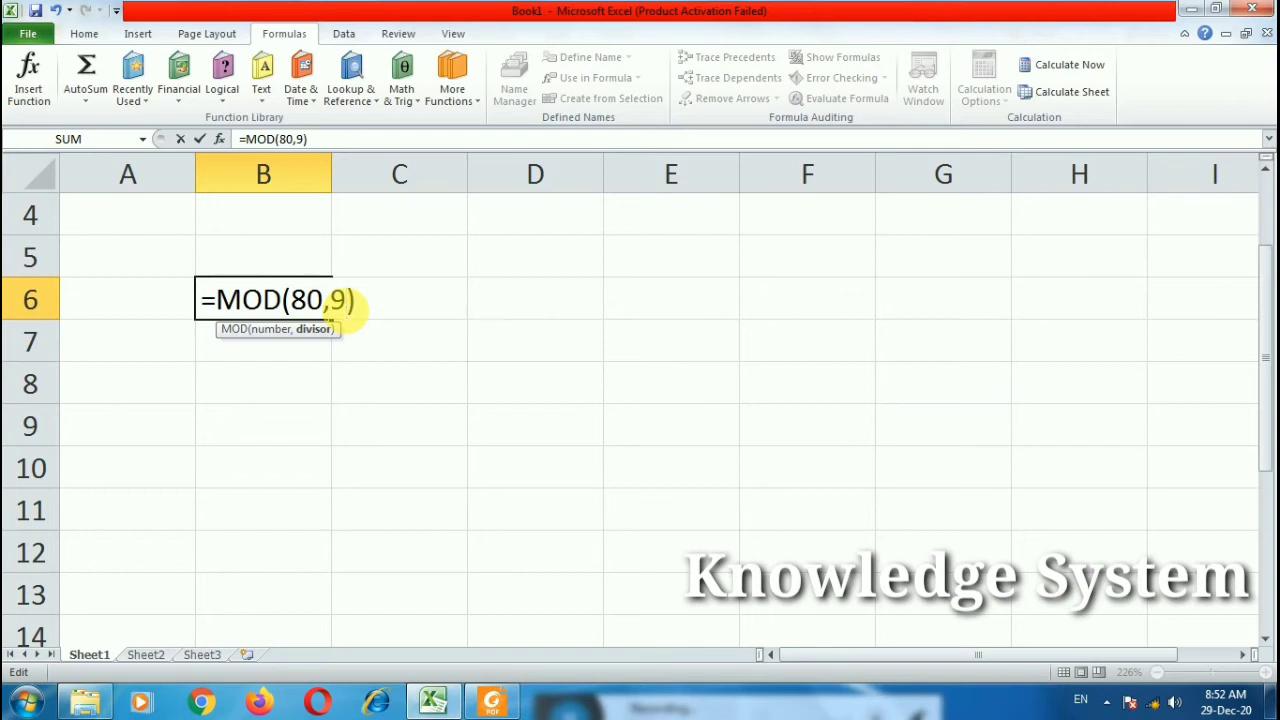
key(Return)
double_click(324, 300)
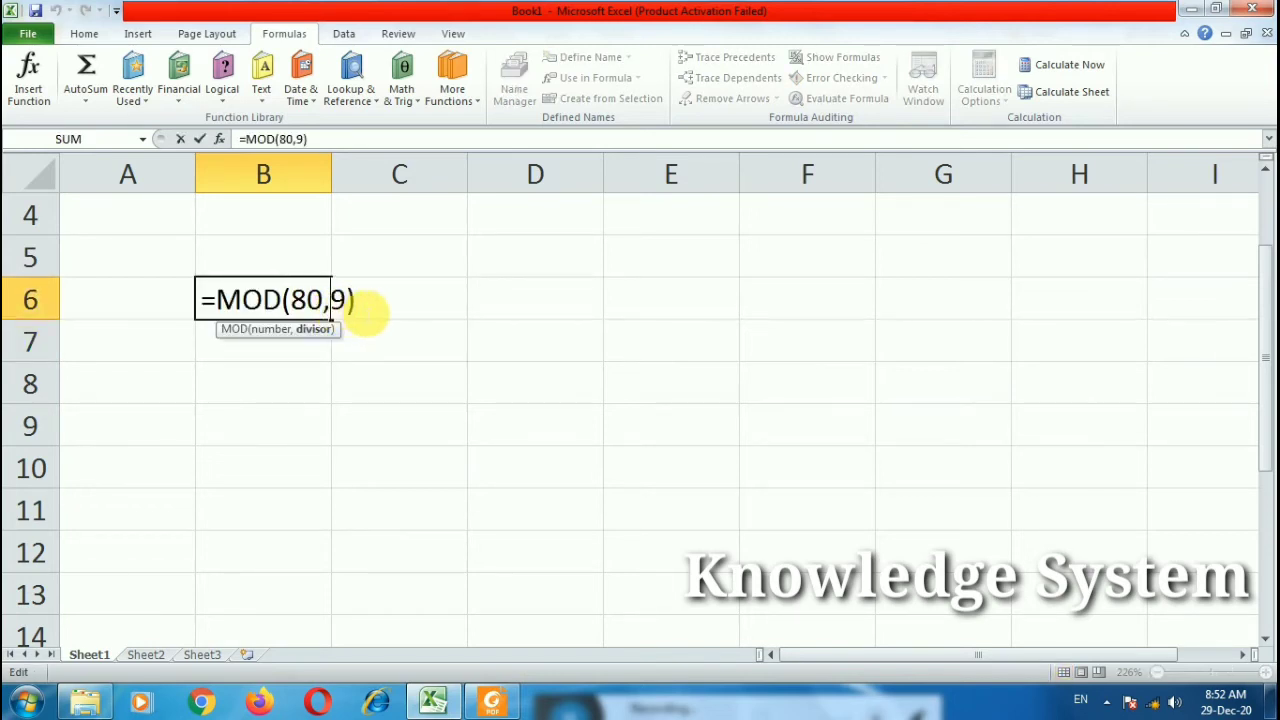
click(388, 310)
key(Return)
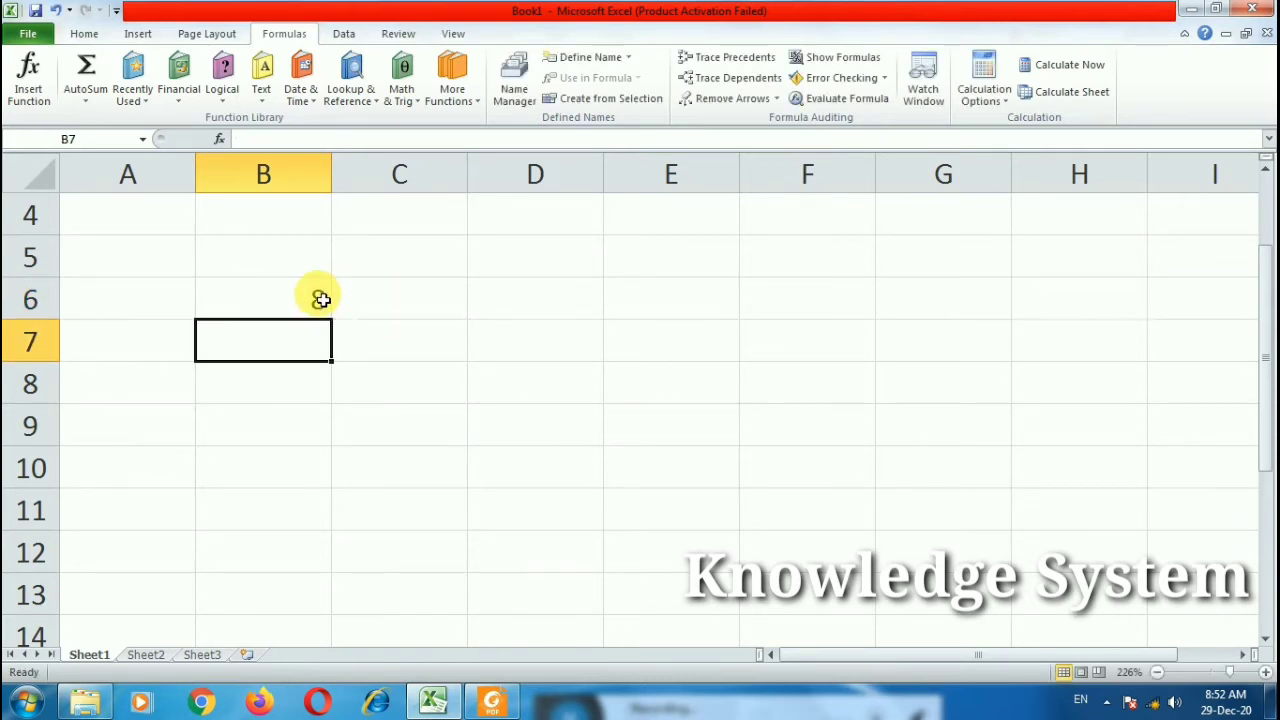
Step: Enter =PRODUCT(2,3,4,5) in B7, showing 120, and recheck the formula
double_click(306, 358)
text(=pr)
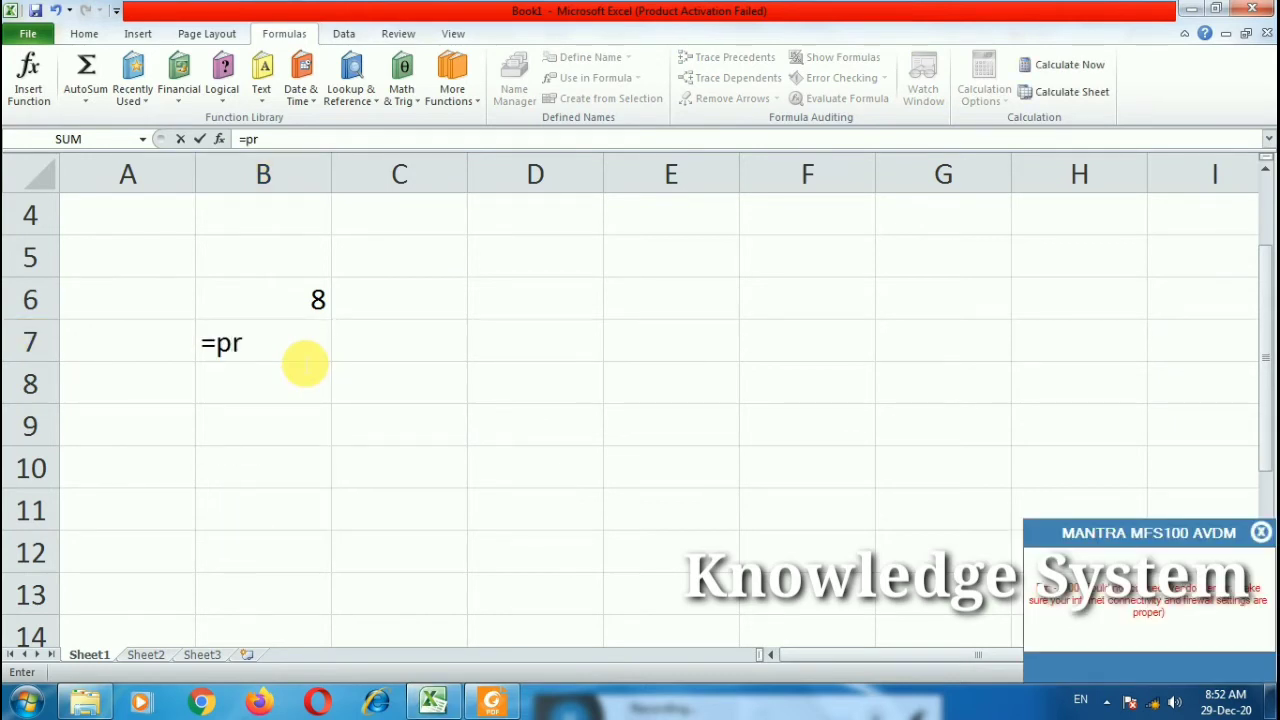
text(od)
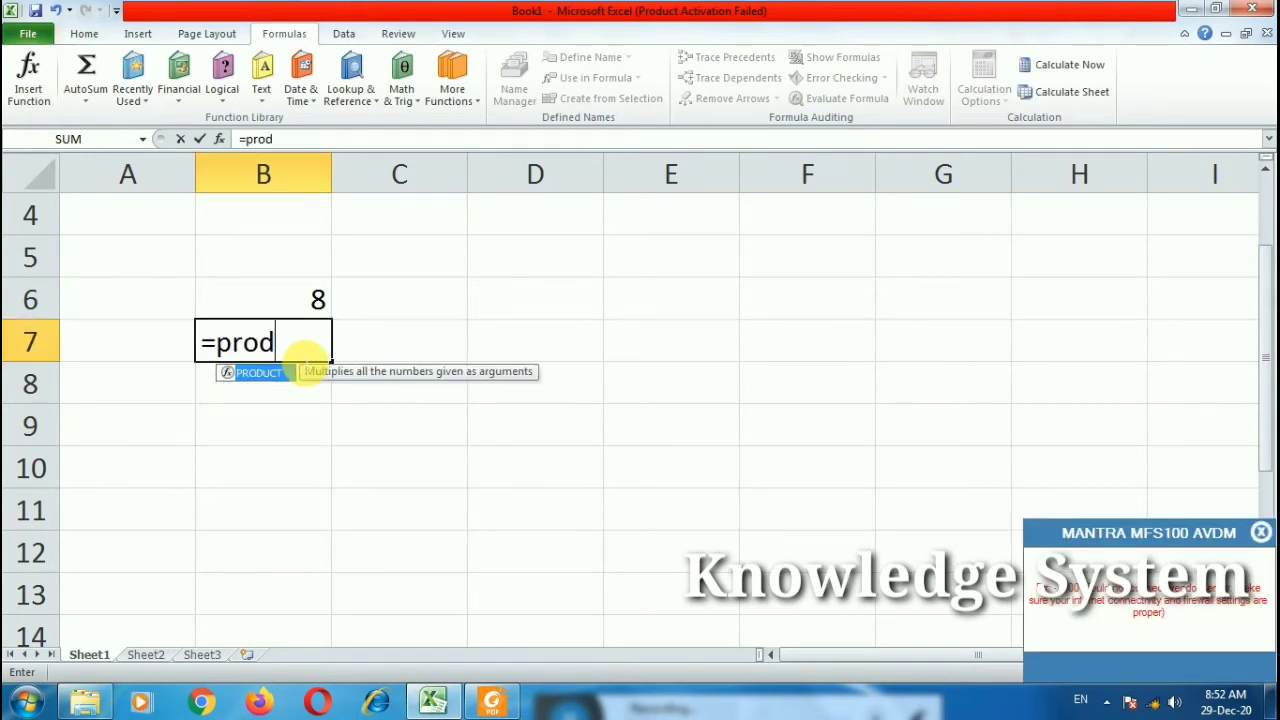
key(Tab)
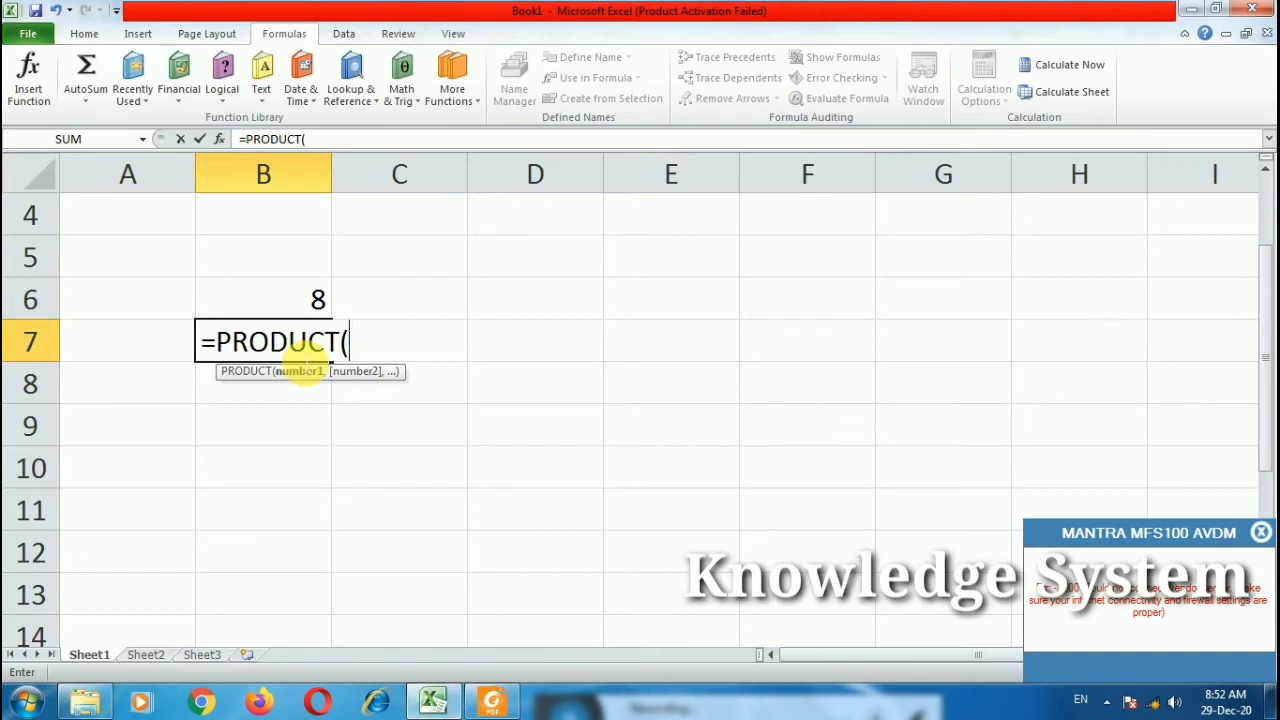
text(2,3,4,5,)
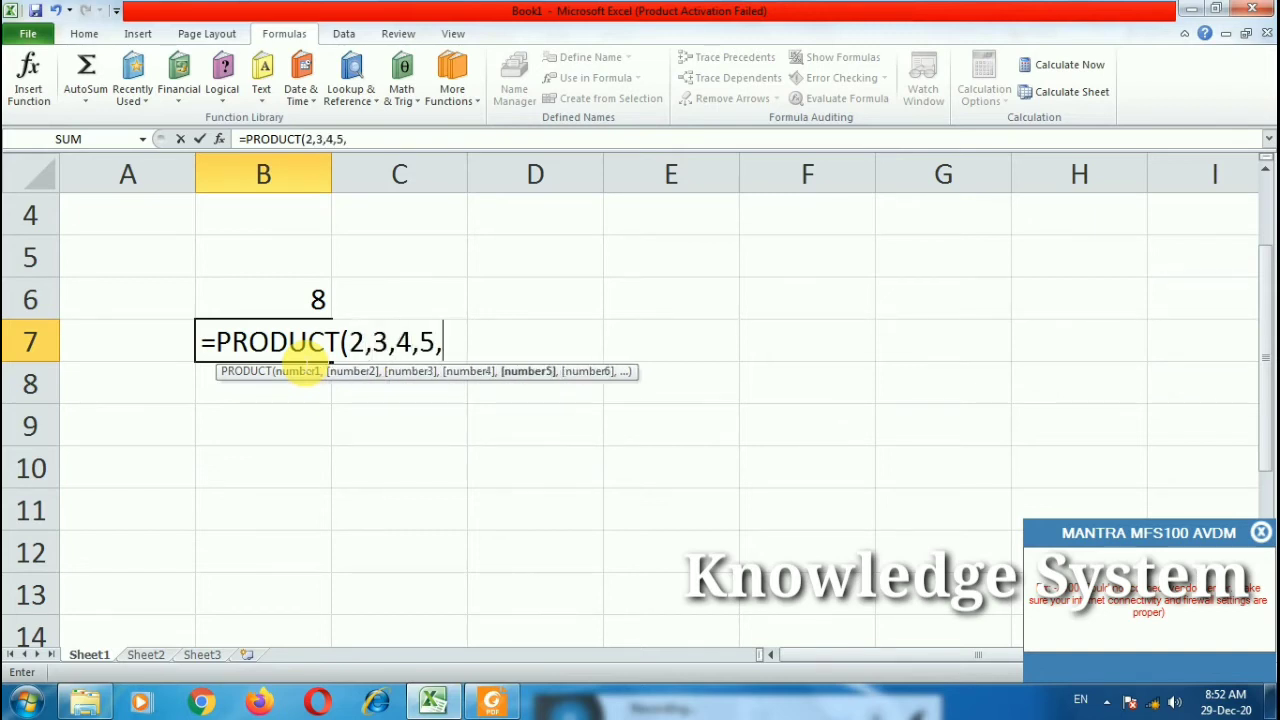
key(BackSpace)
text())
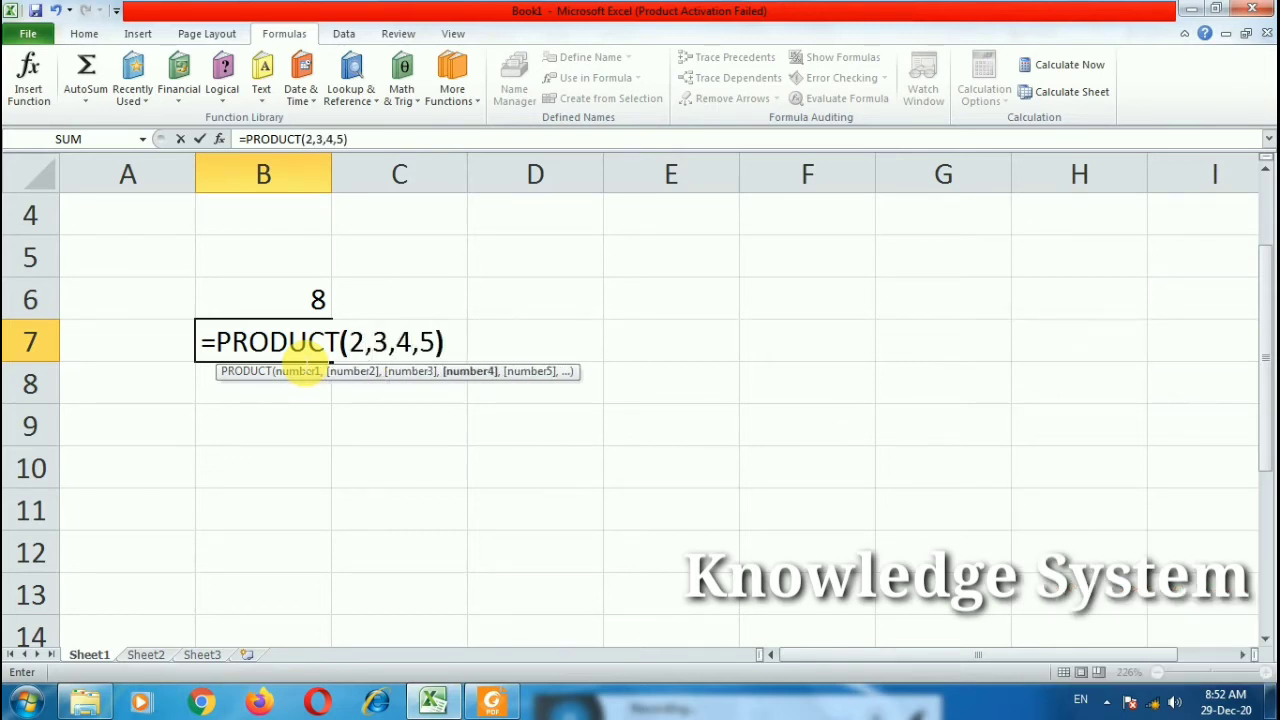
key(Return)
click(317, 307)
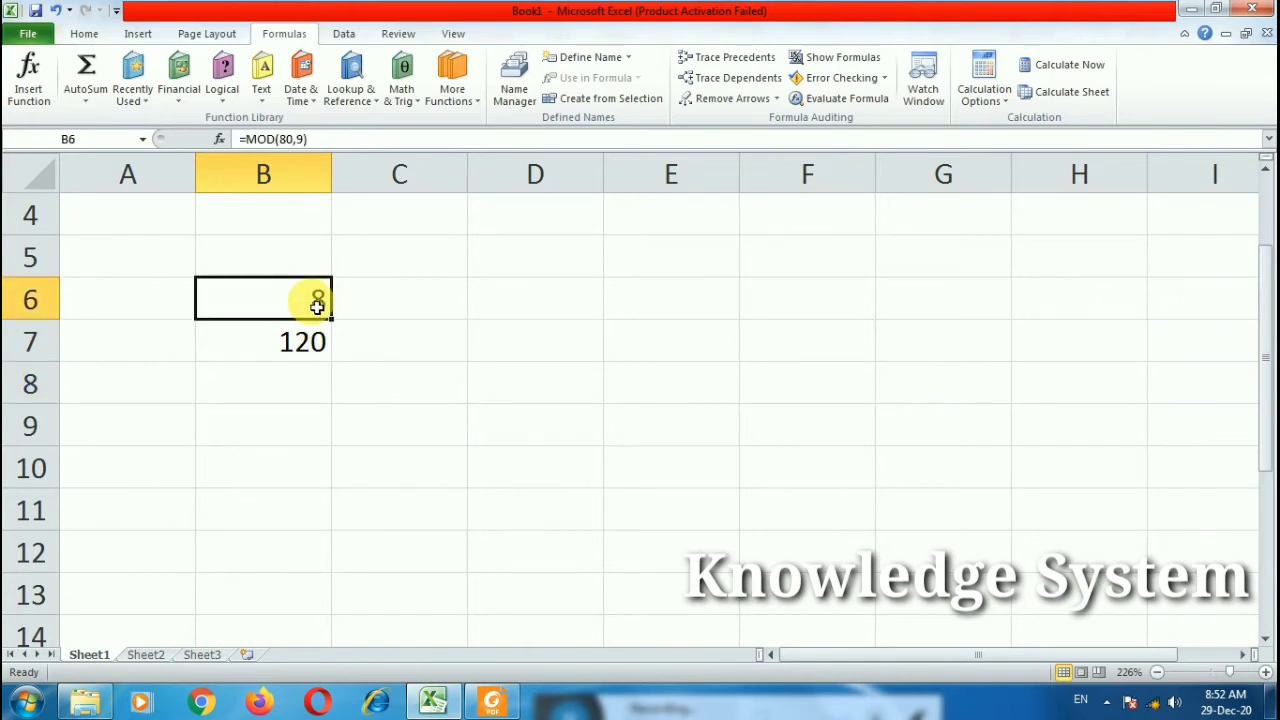
click(335, 346)
double_click(328, 345)
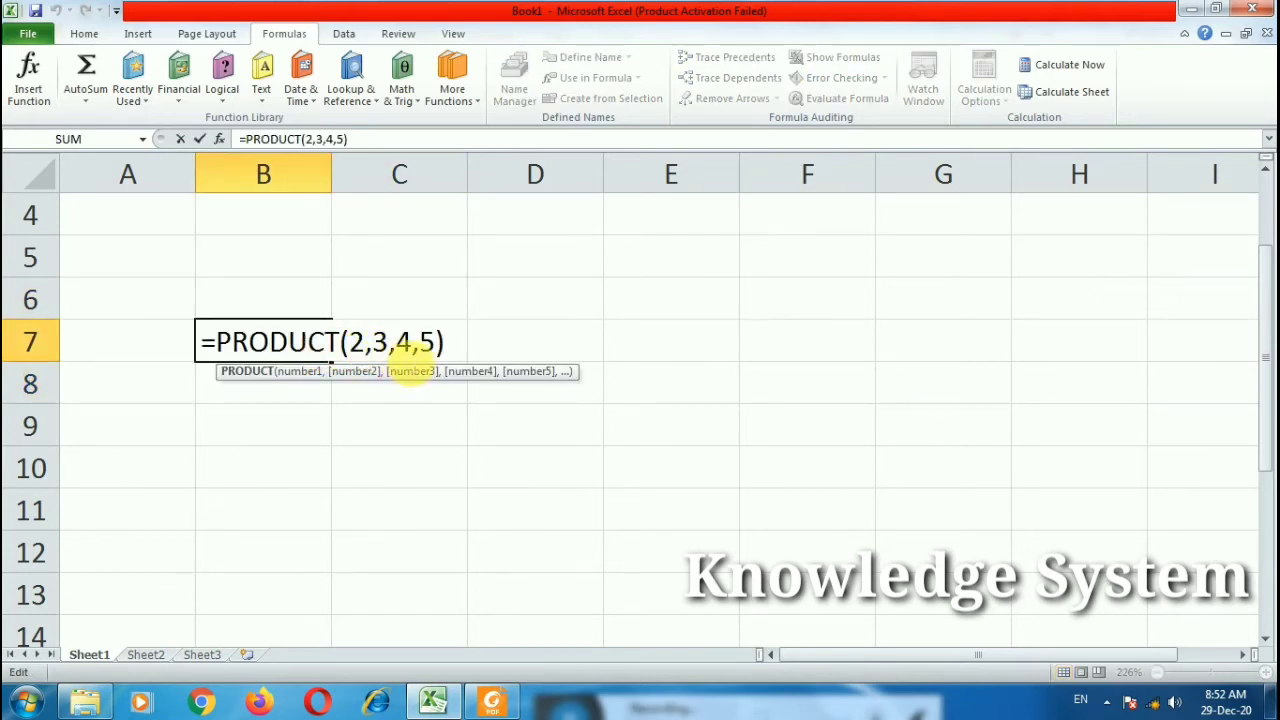
key(Return)
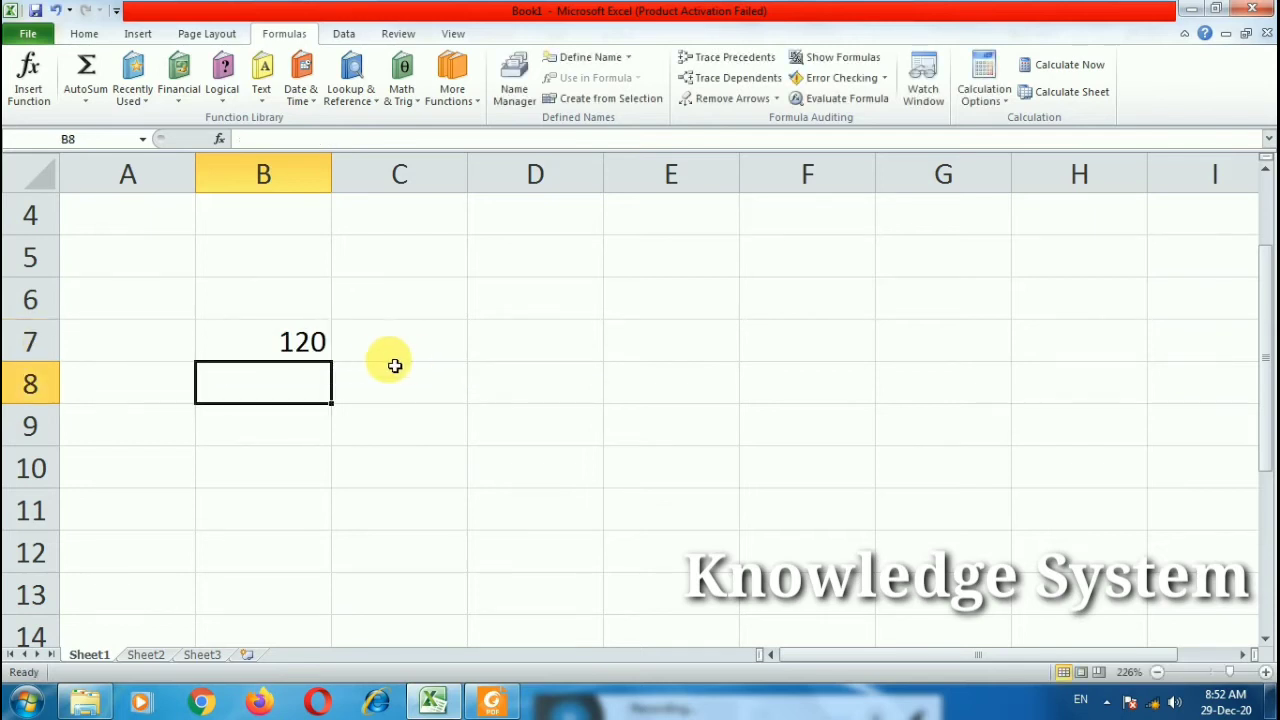
Step: Enter 2, 3 and 4 in A4:C4 and clear the 120 result from B7
click(109, 218)
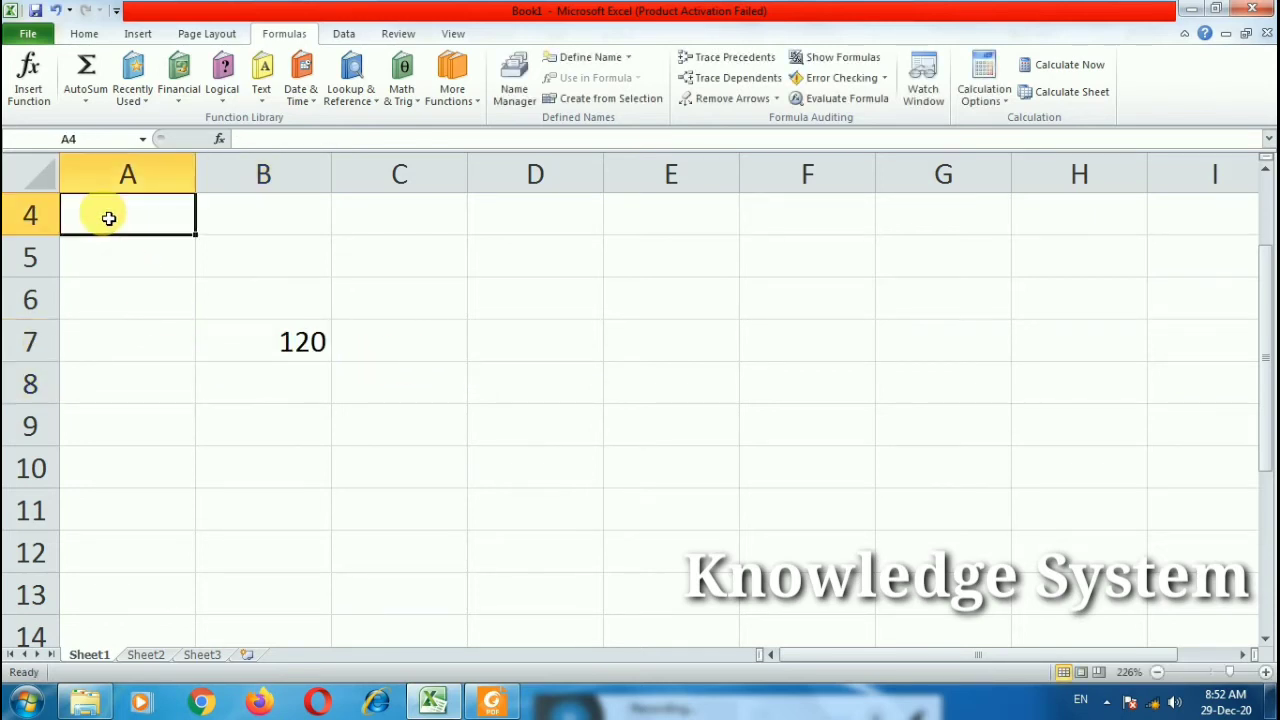
text(2)
key(Tab)
text(3)
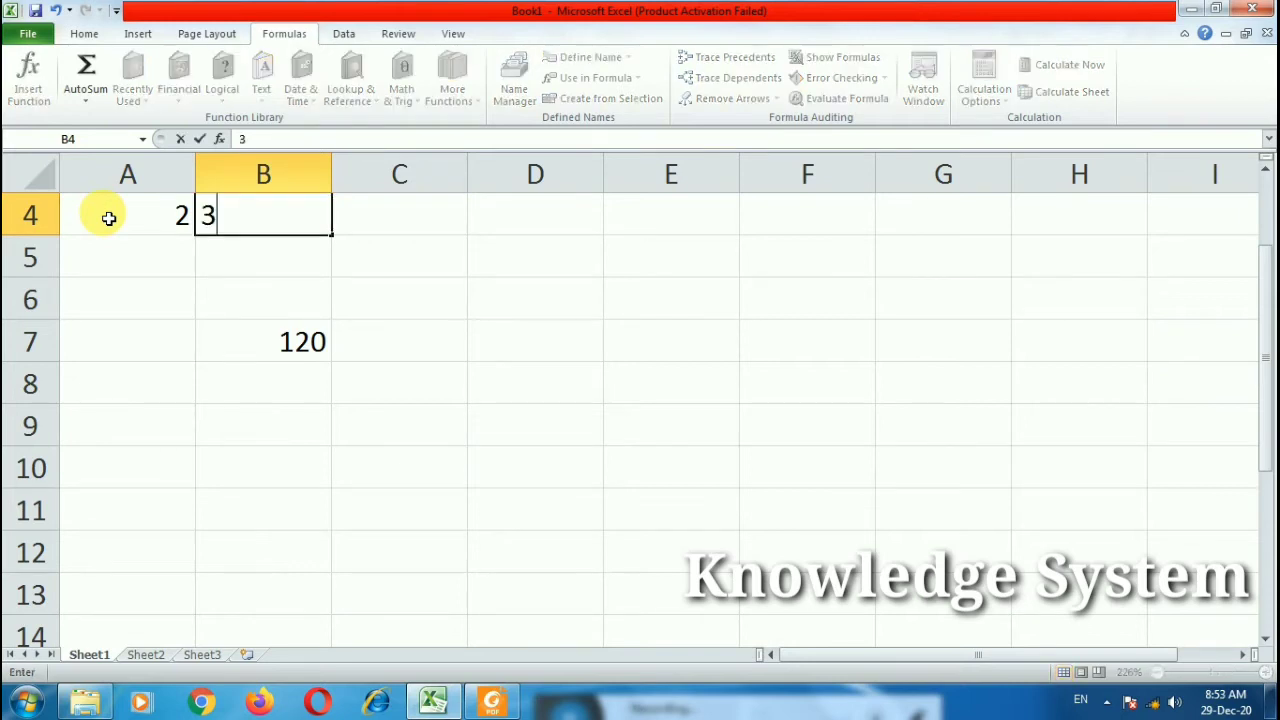
key(Tab)
text(4)
key(Tab)
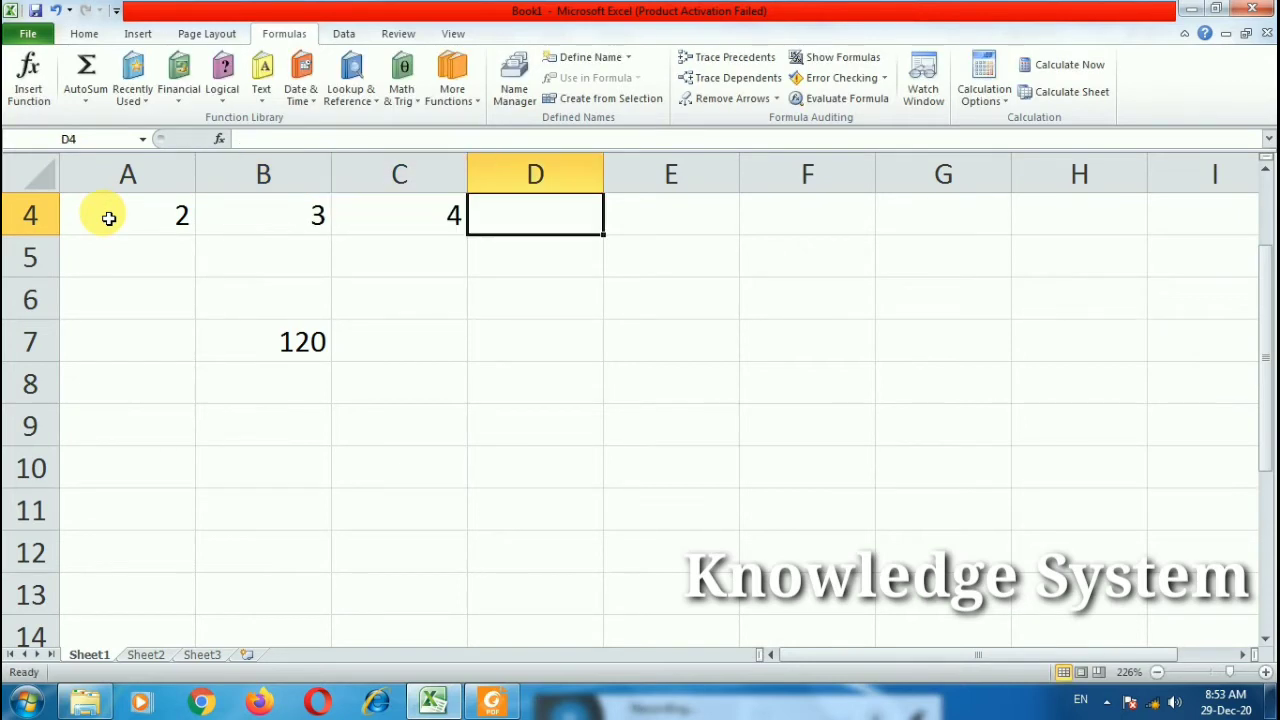
click(245, 340)
key(Delete)
Step: Enter =PRODUCT(A4:C4) in D4
click(584, 219)
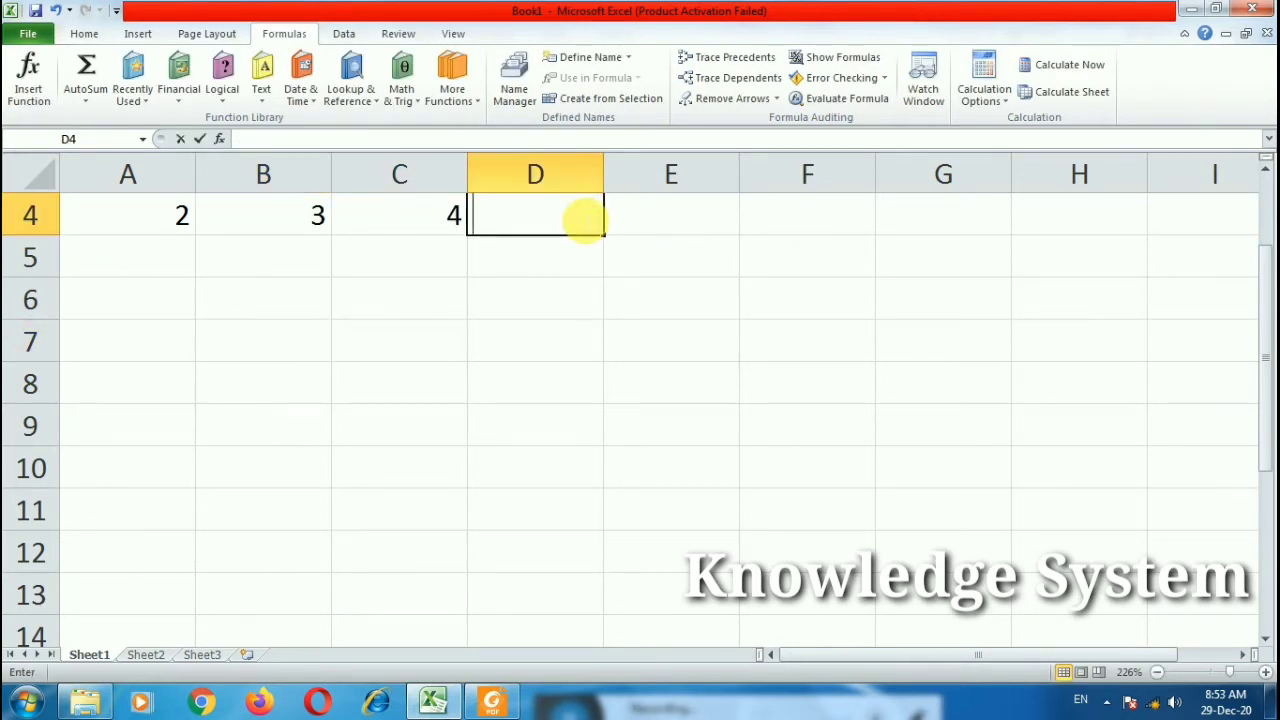
text(=pro)
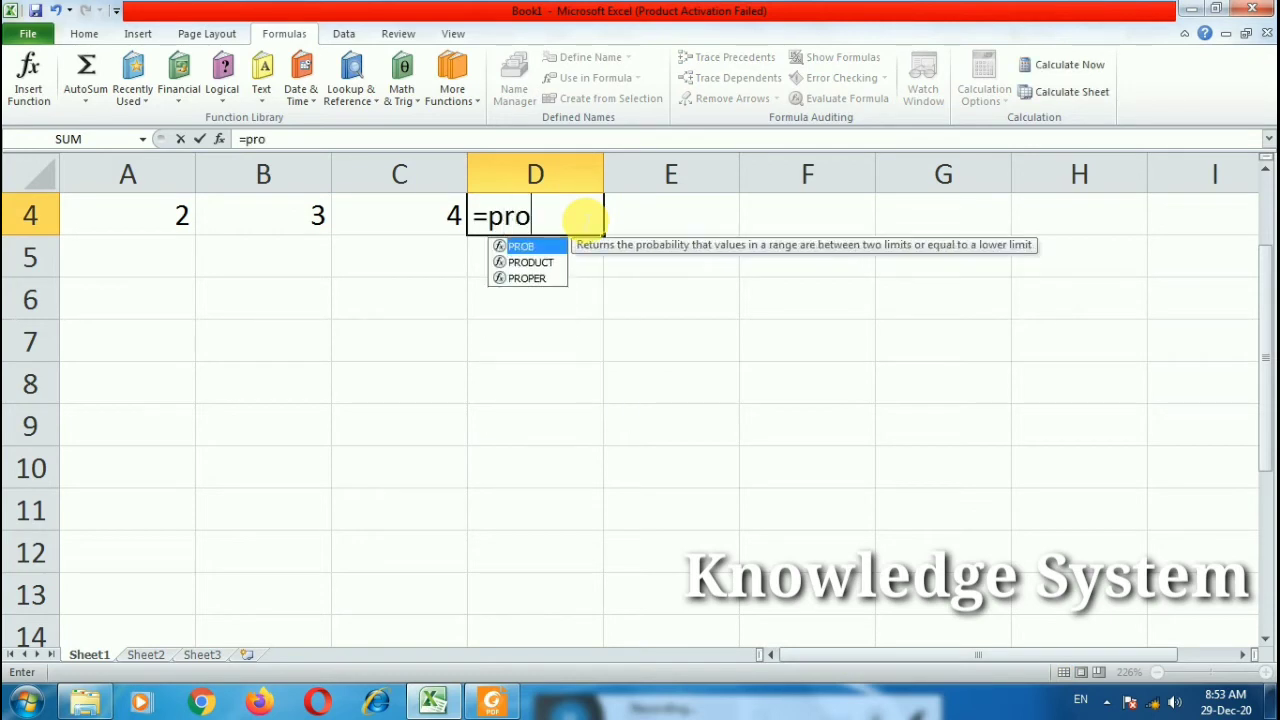
key(Down)
key(Tab)
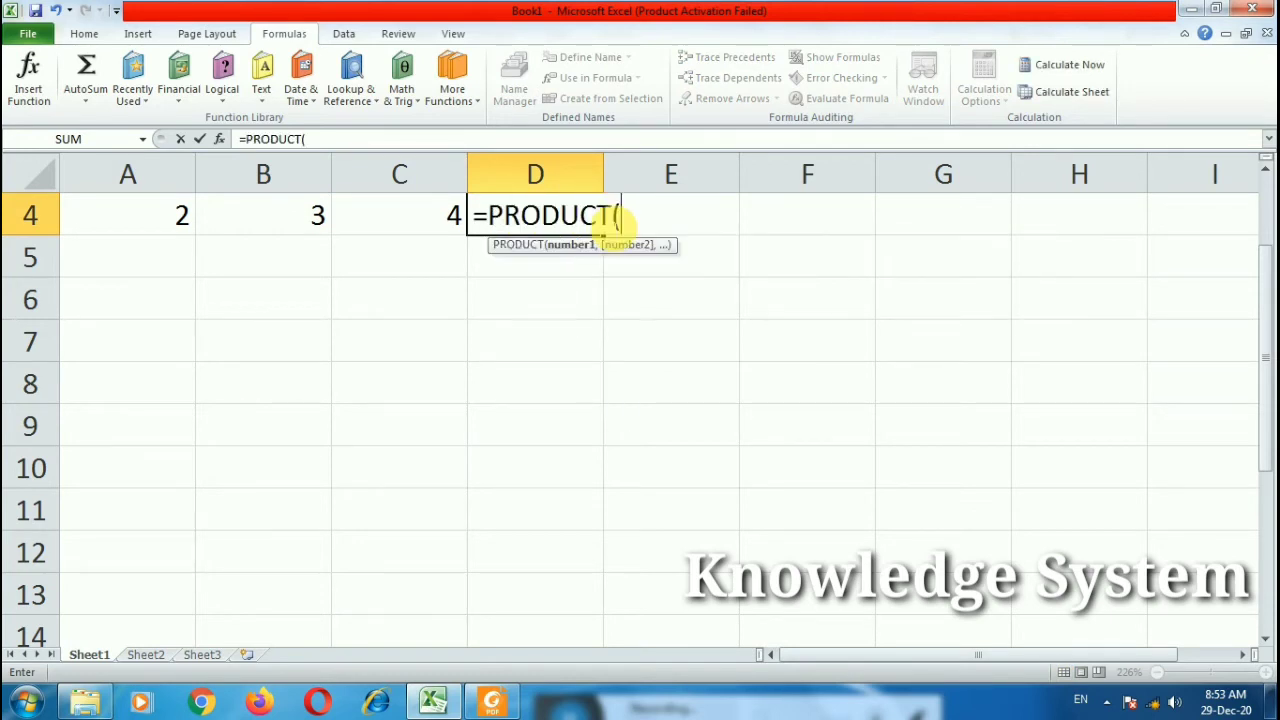
drag(186, 213, 361, 224)
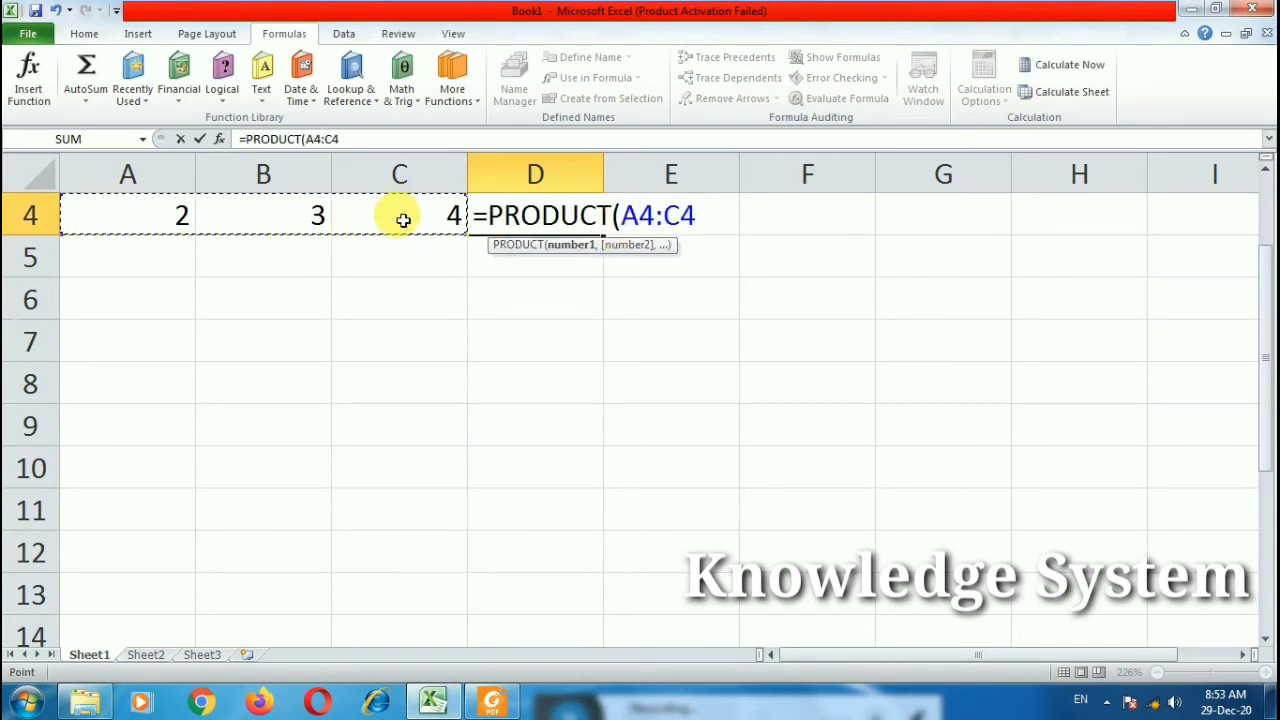
text())
key(Return)
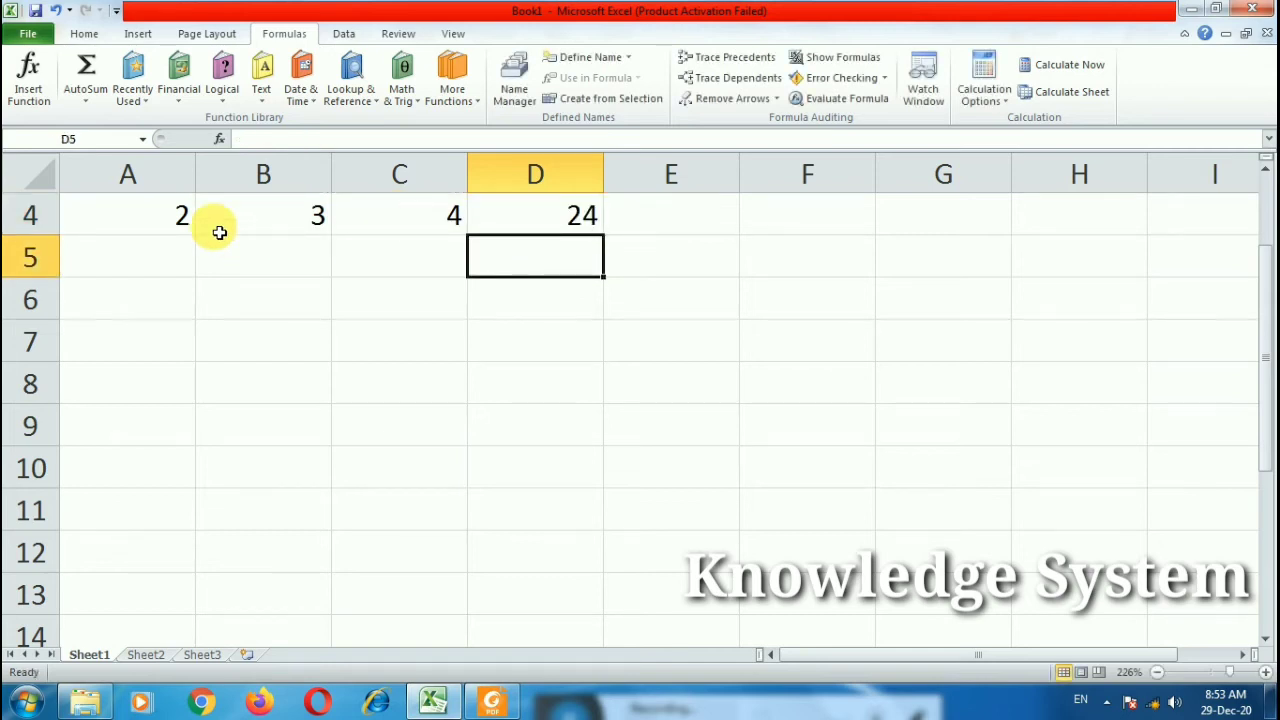
Step: Delete the PRODUCT formula from D4, leaving it empty, and select B9
click(572, 216)
double_click(572, 216)
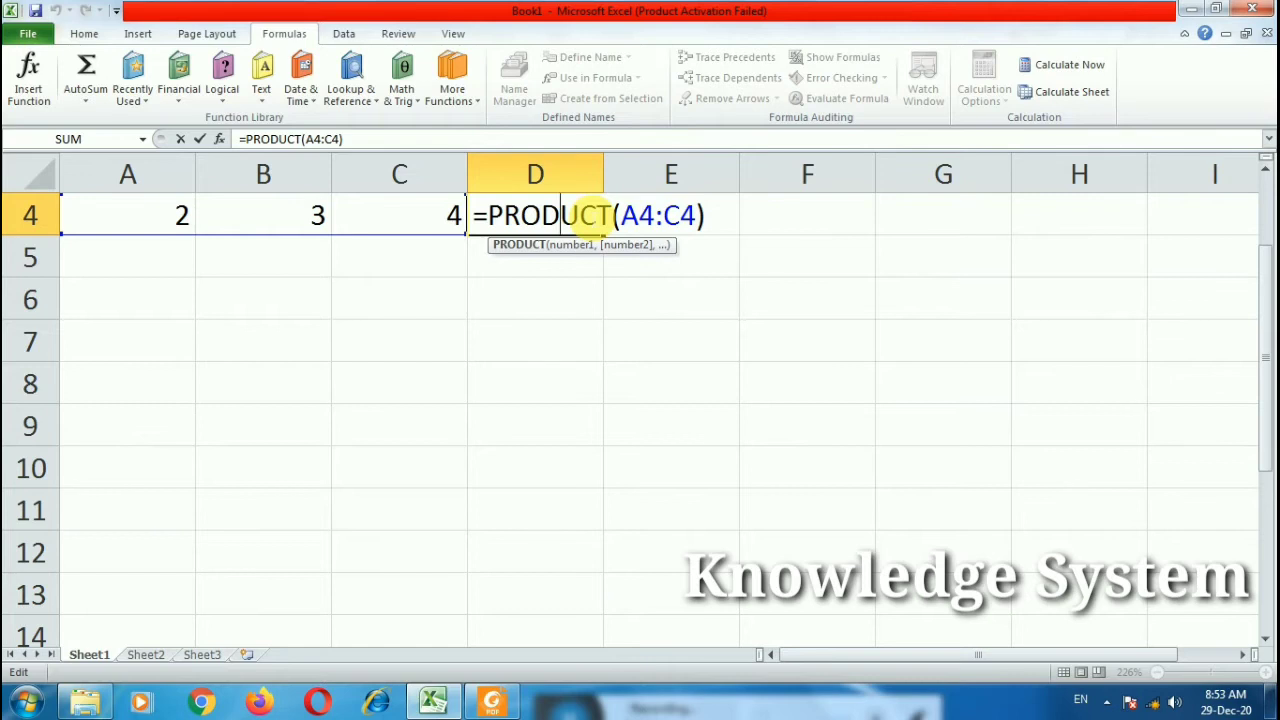
drag(703, 214, 230, 211)
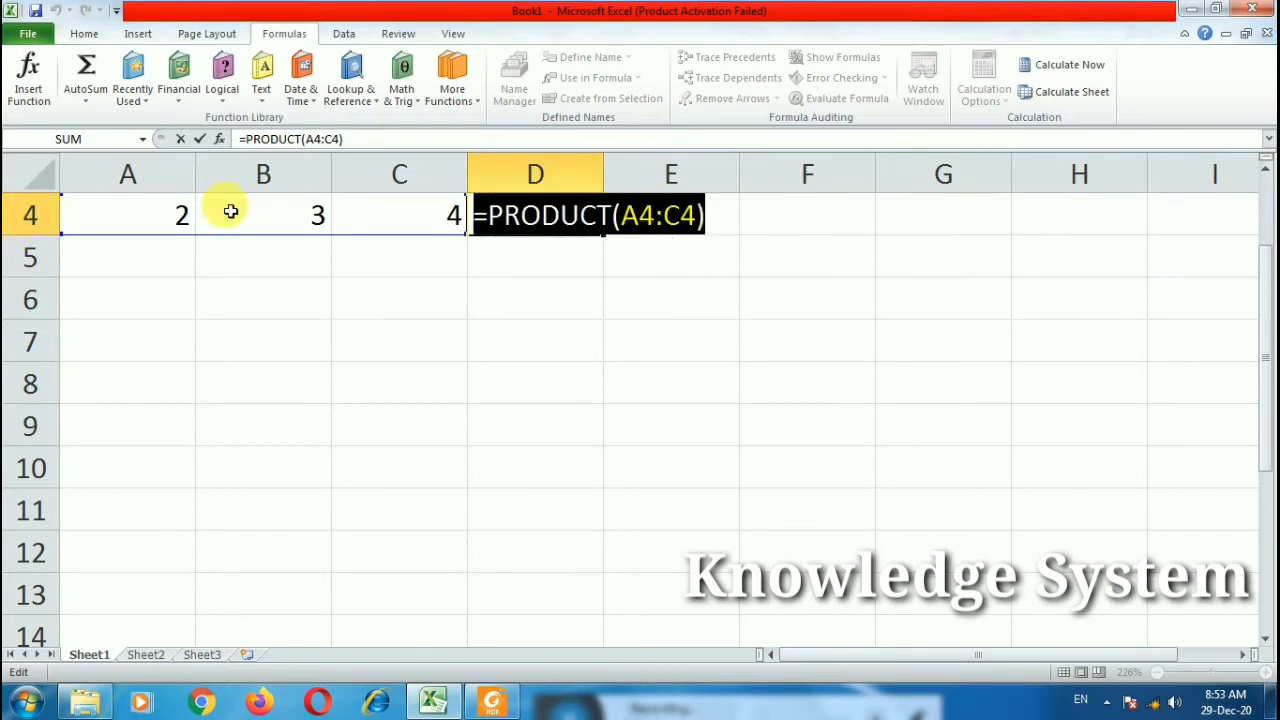
key(Delete)
click(300, 395)
click(319, 423)
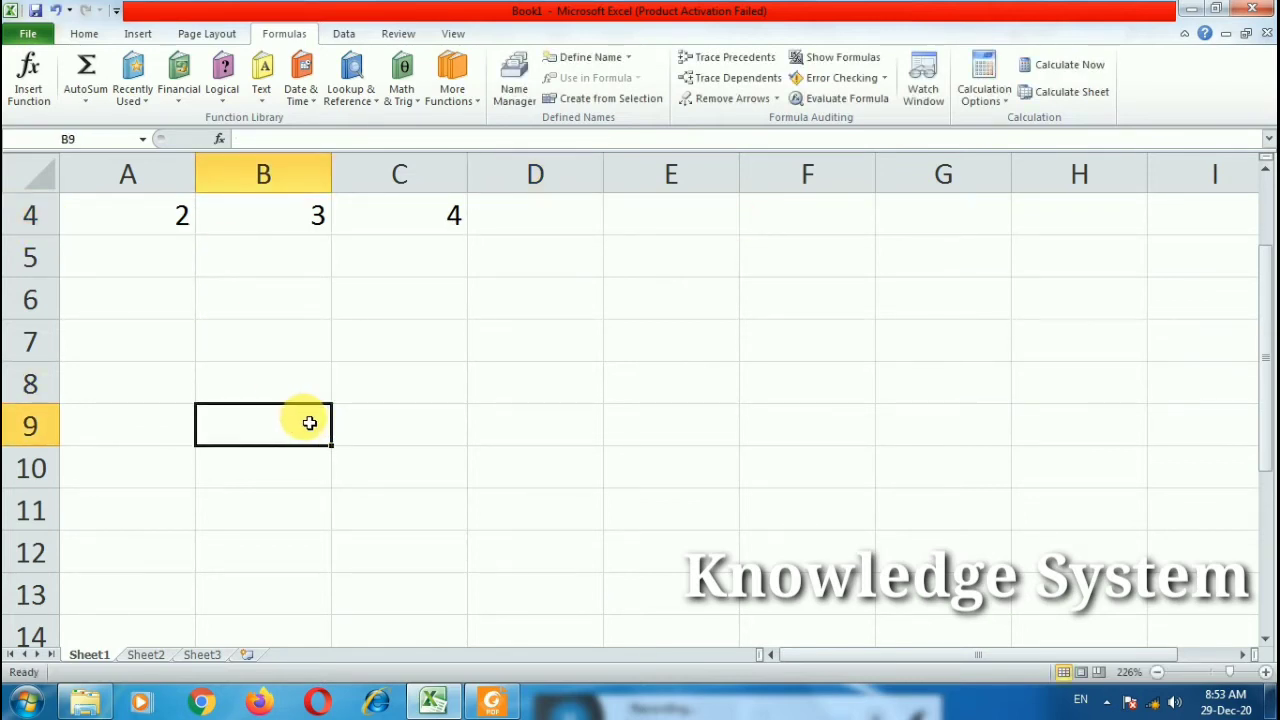
Step: Enter =POWER(2,10) in B9, giving 1024
key(BackSpace)
text(pow)
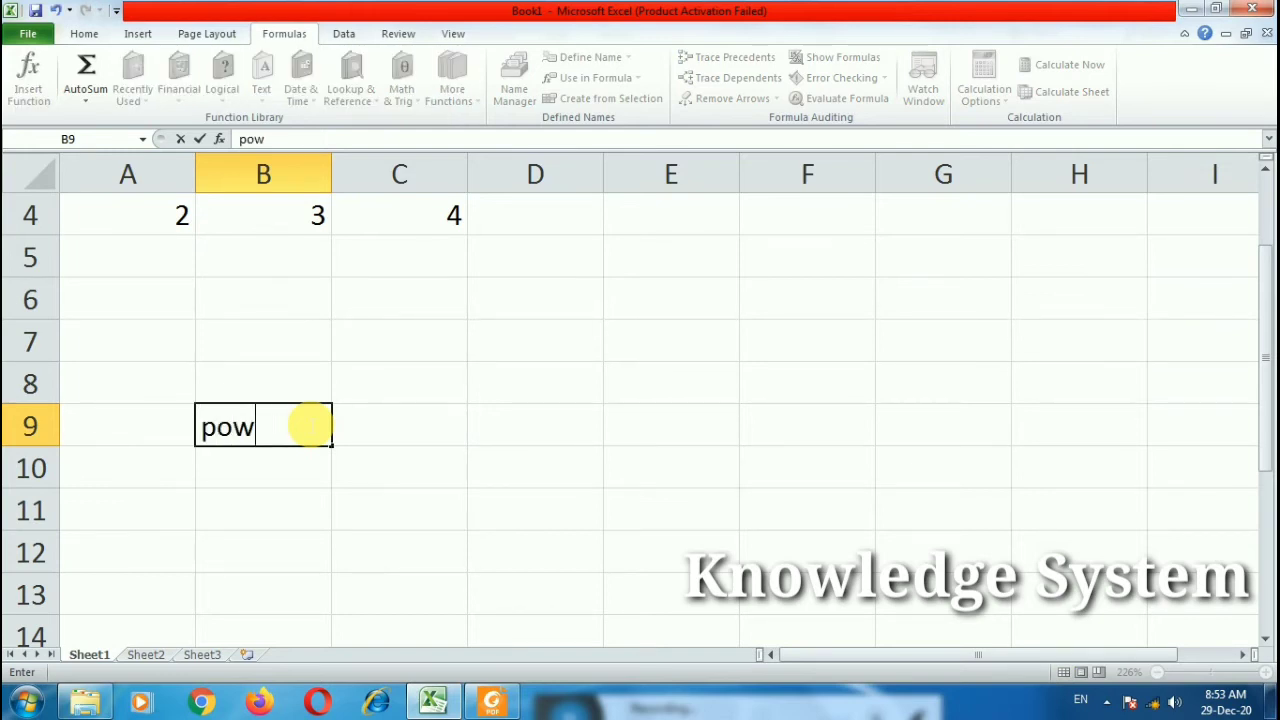
text(=)
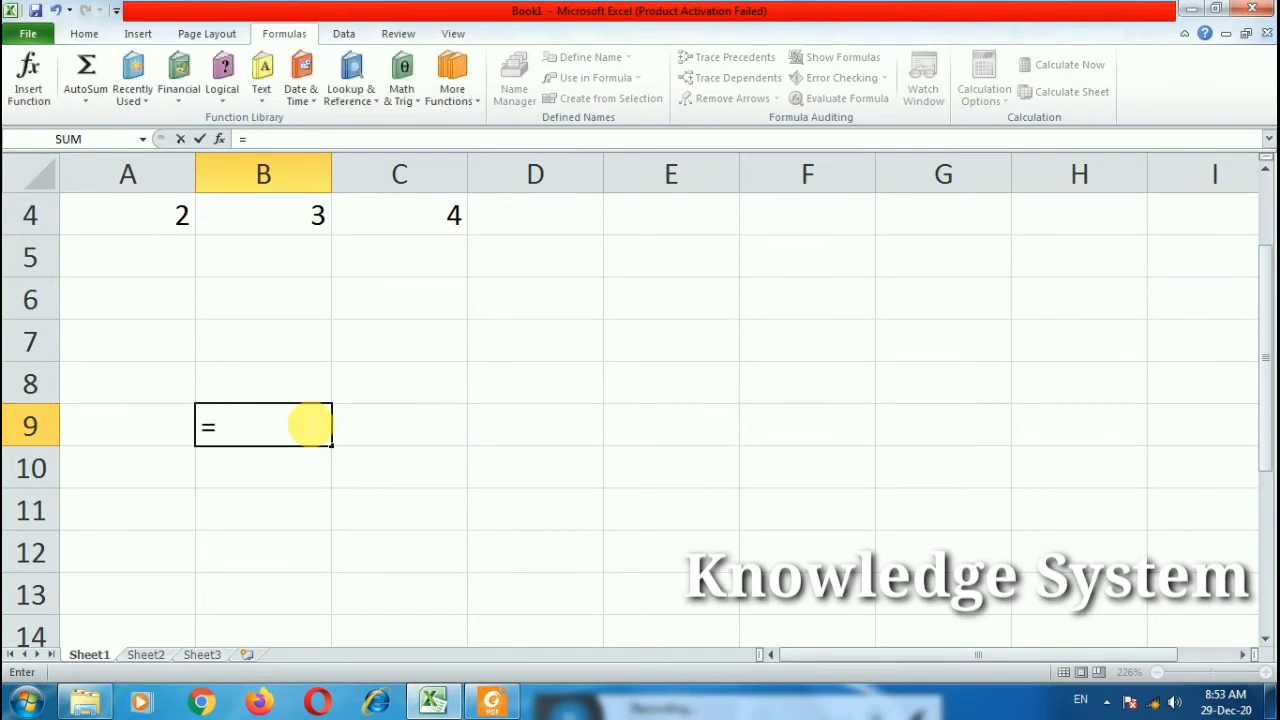
text(power)
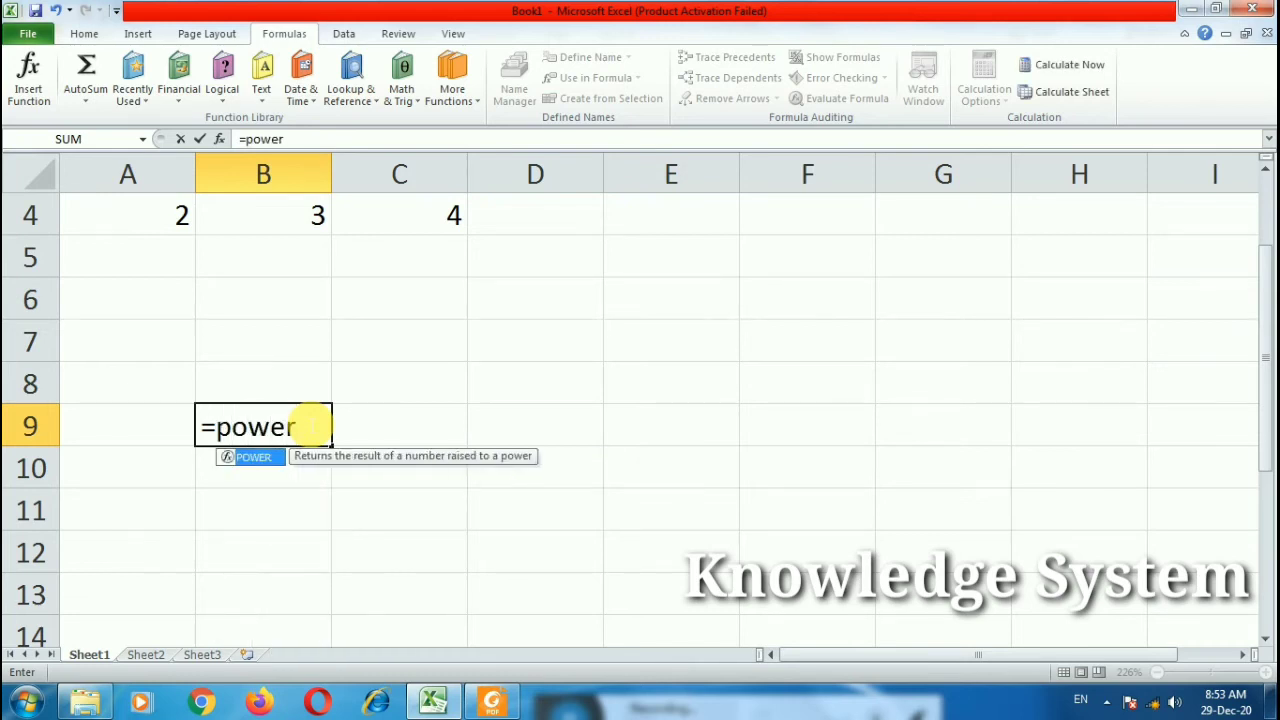
text((3,4)
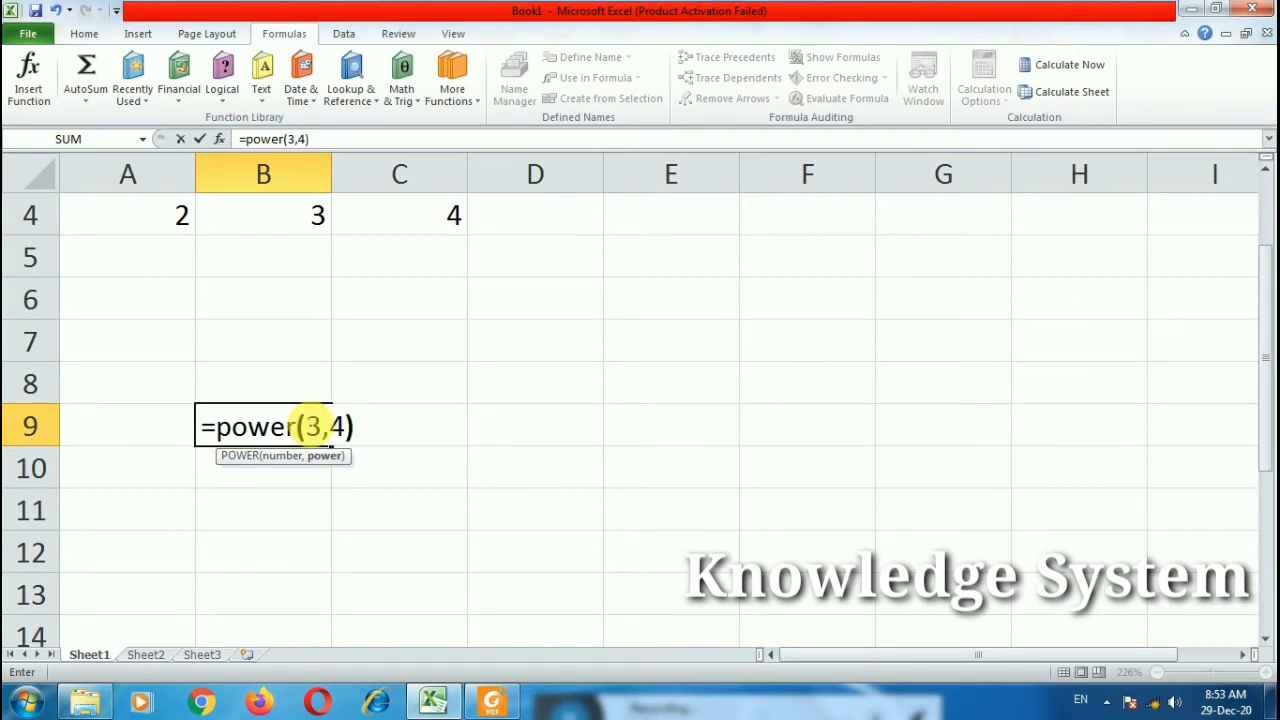
key(Return)
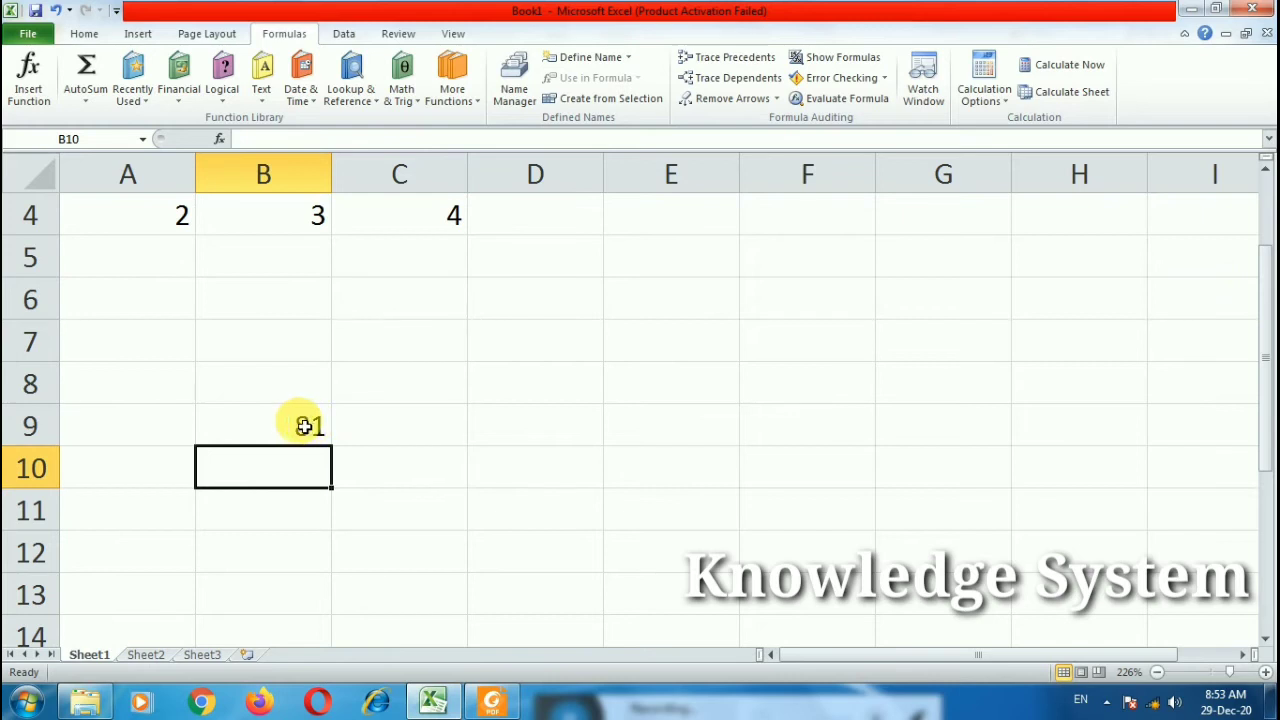
double_click(305, 432)
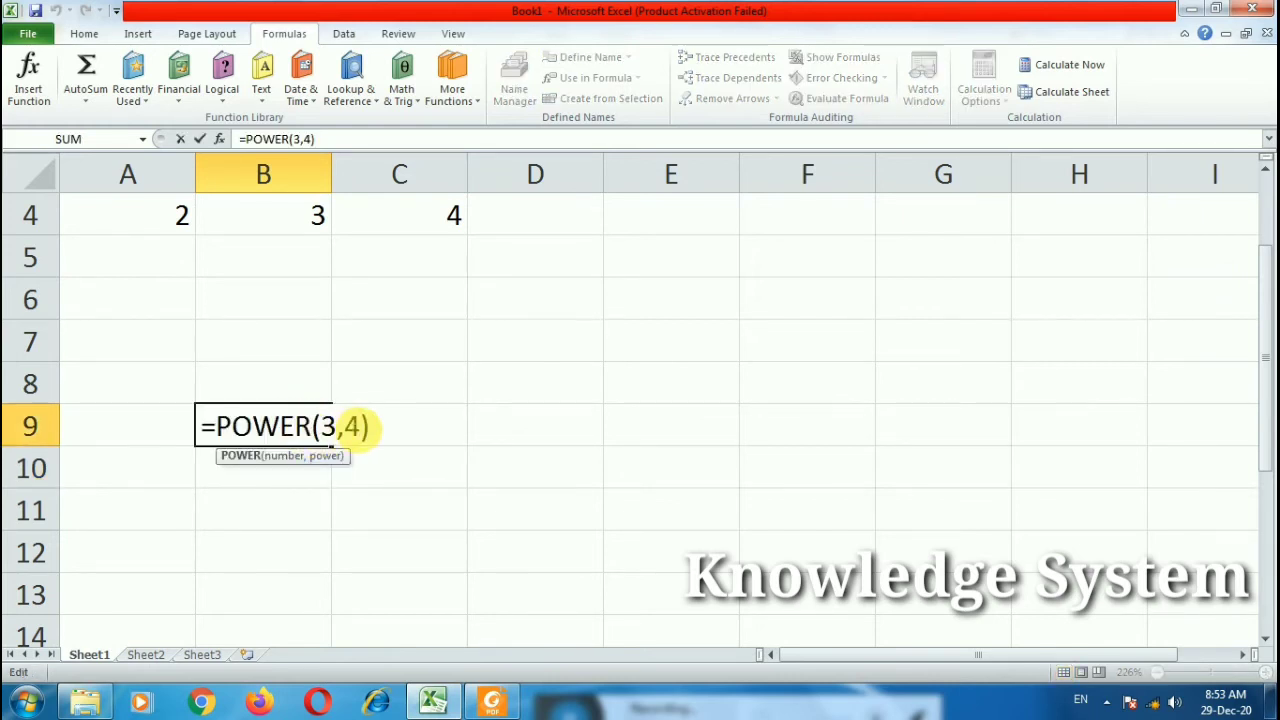
drag(361, 431, 318, 431)
text(2)
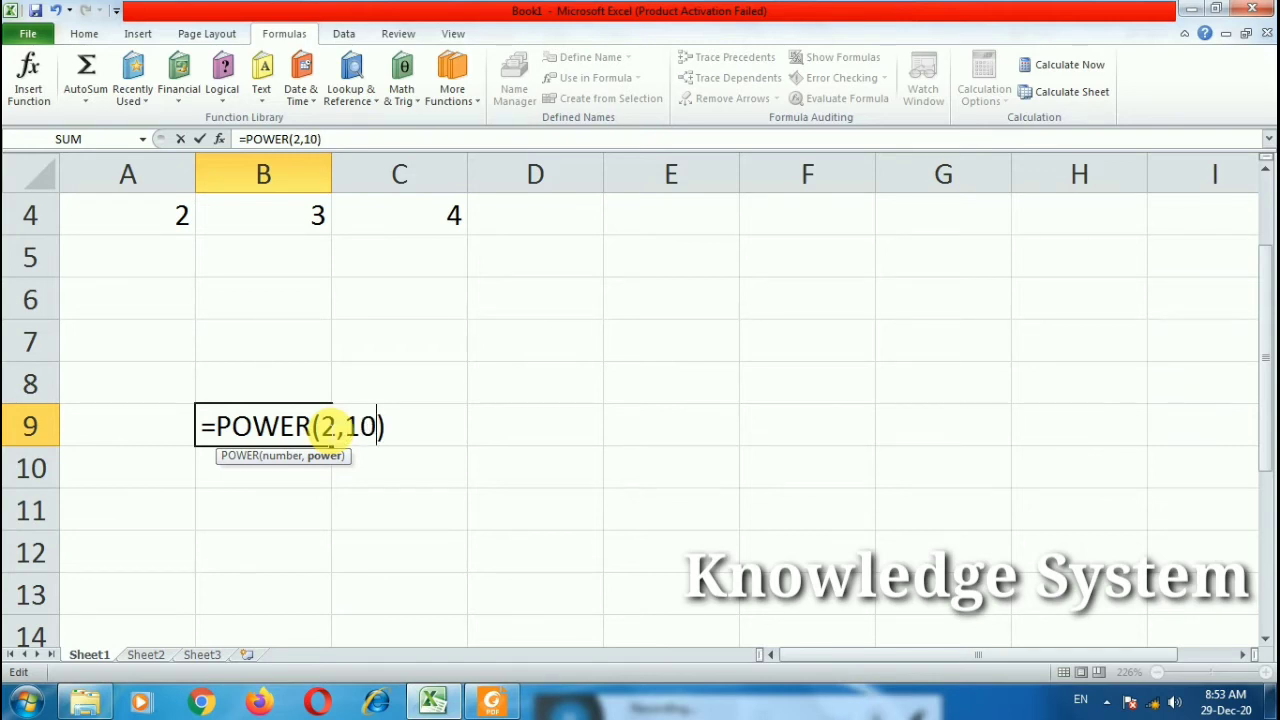
text(,10)
key(Return)
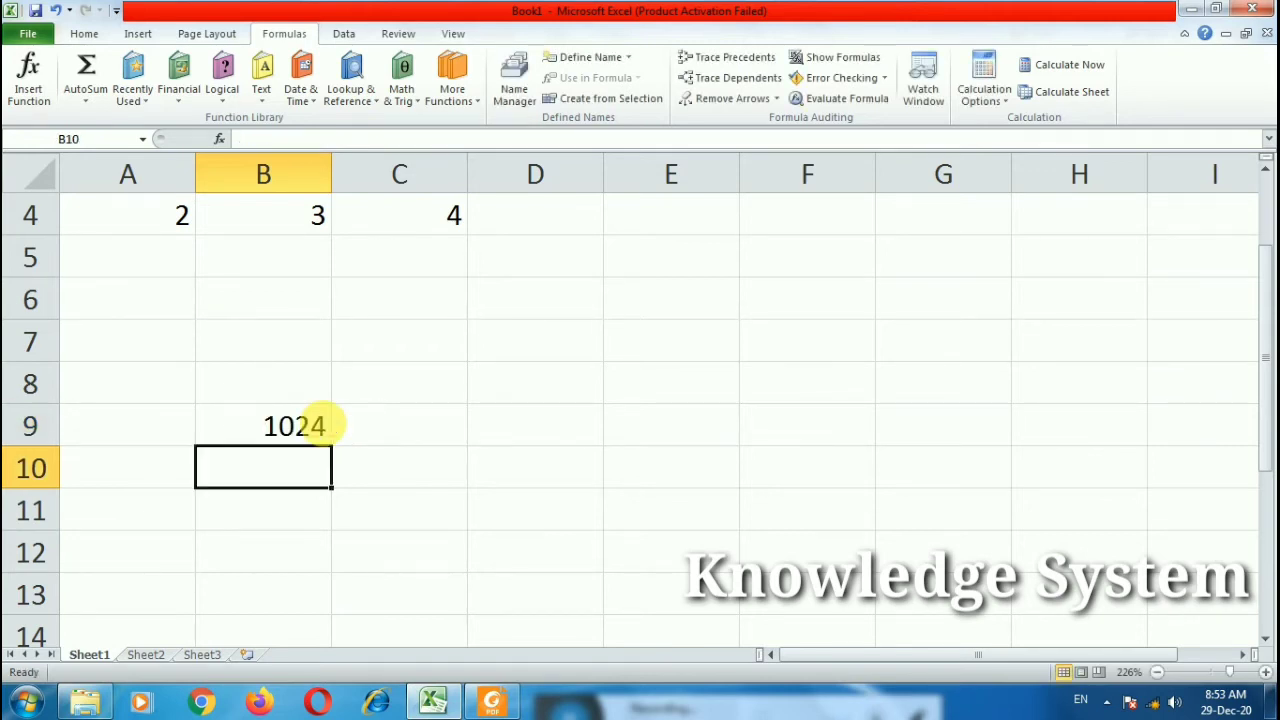
Step: Erase the POWER formula from B9 and begin editing it afresh
click(329, 428)
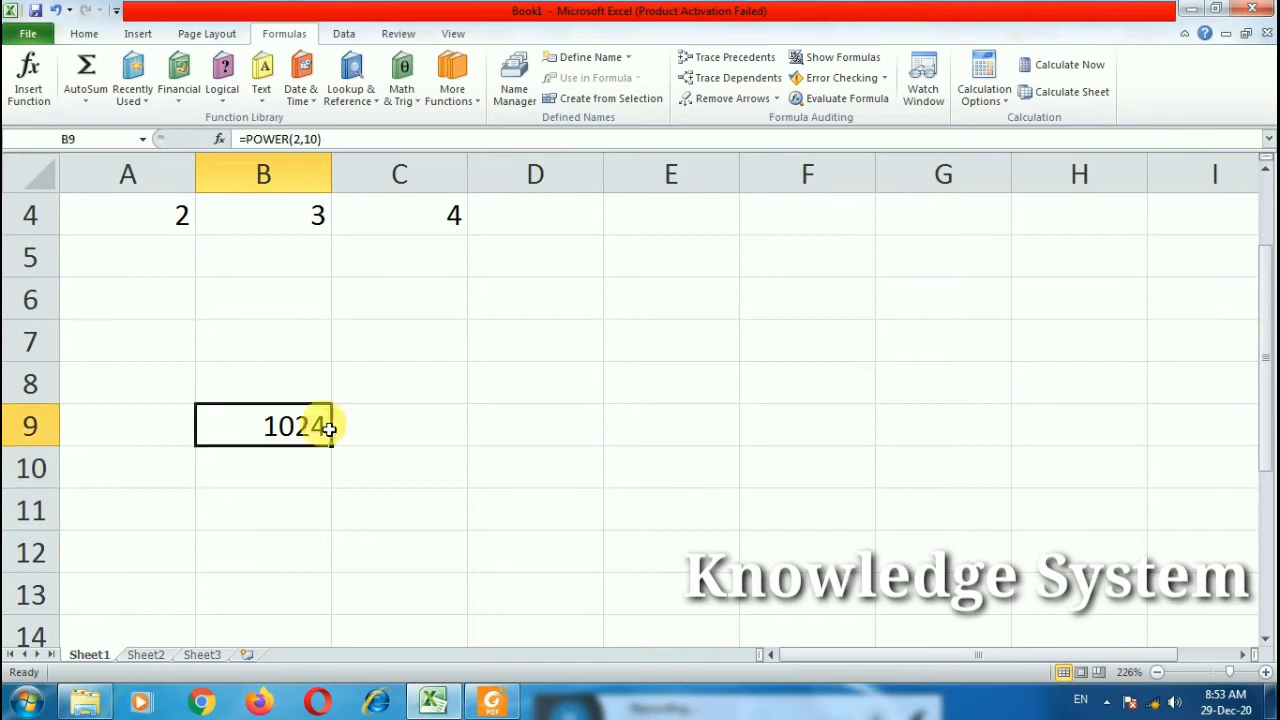
double_click(329, 428)
drag(375, 432, 143, 449)
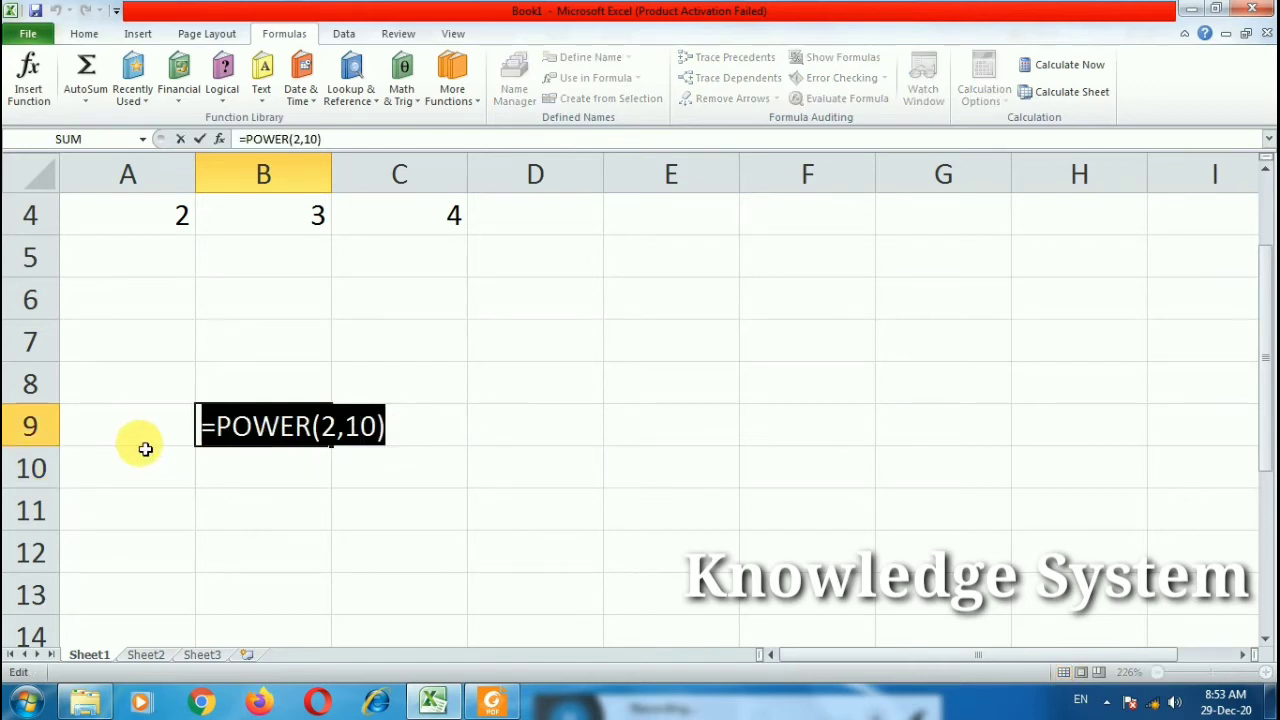
key(BackSpace)
click(273, 512)
double_click(253, 424)
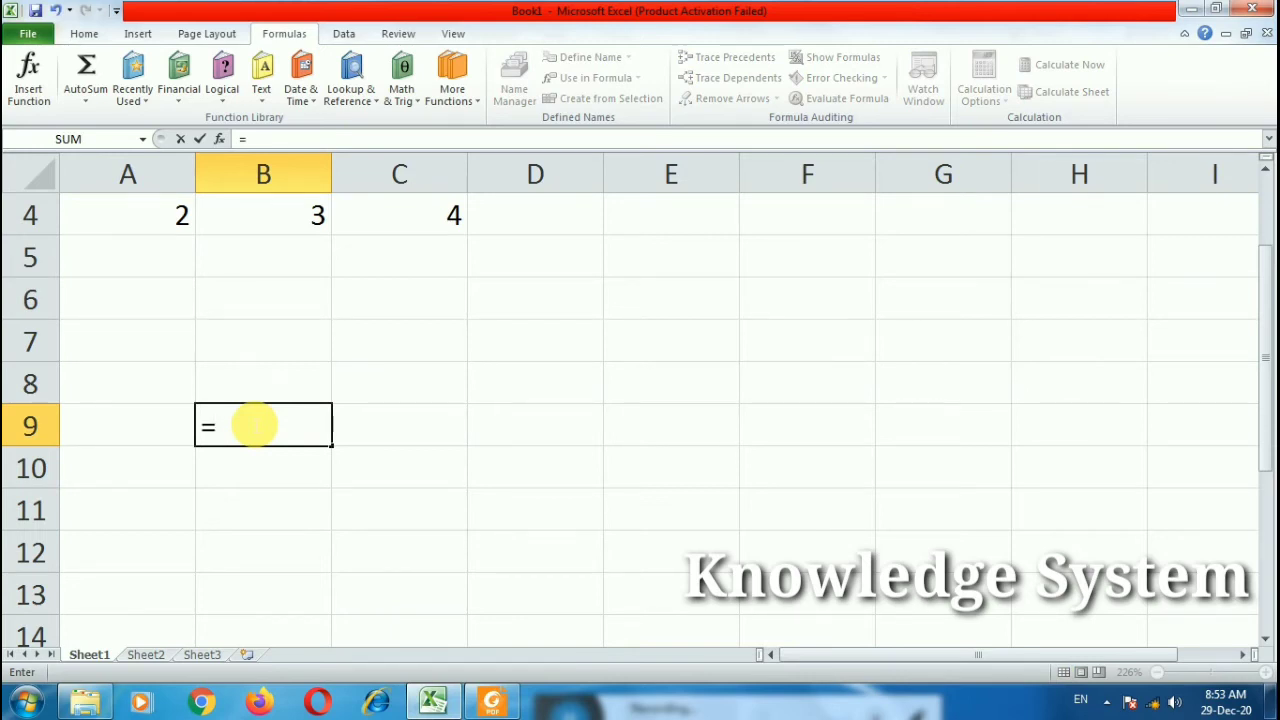
Step: Enter =SQRT(100) in B9, then change the argument to 121
text(=sqrt)
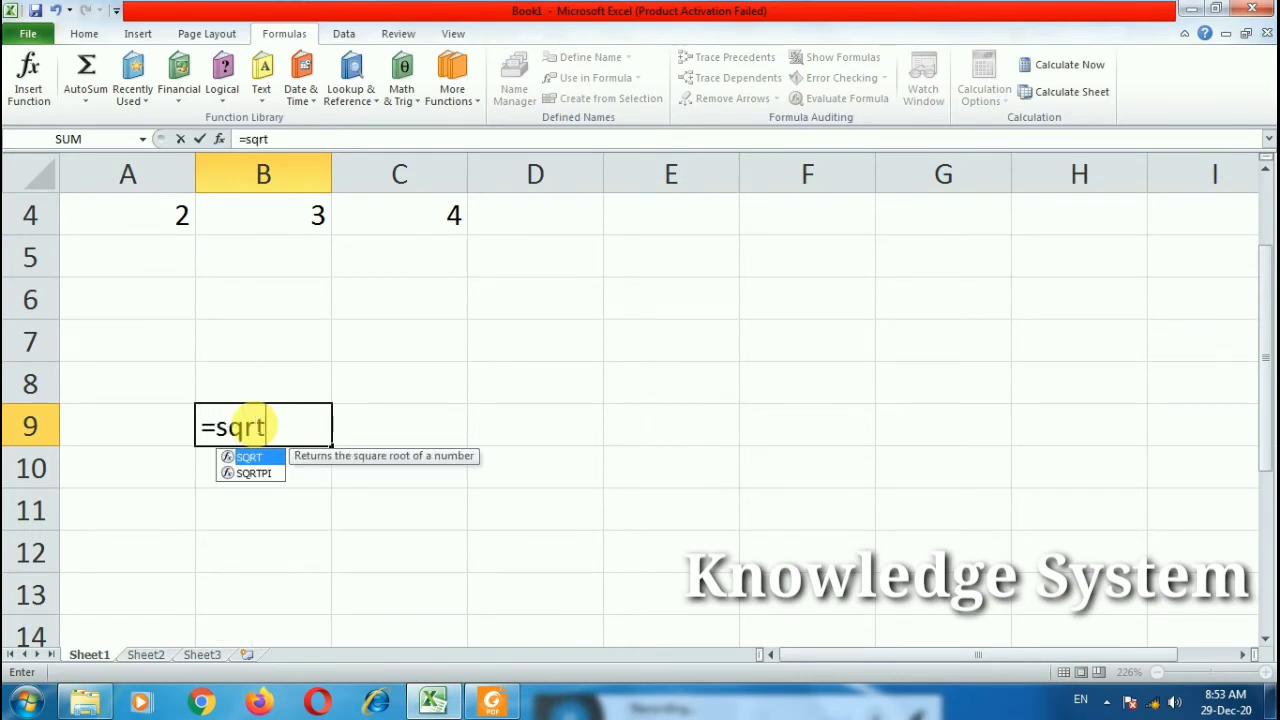
text((100)
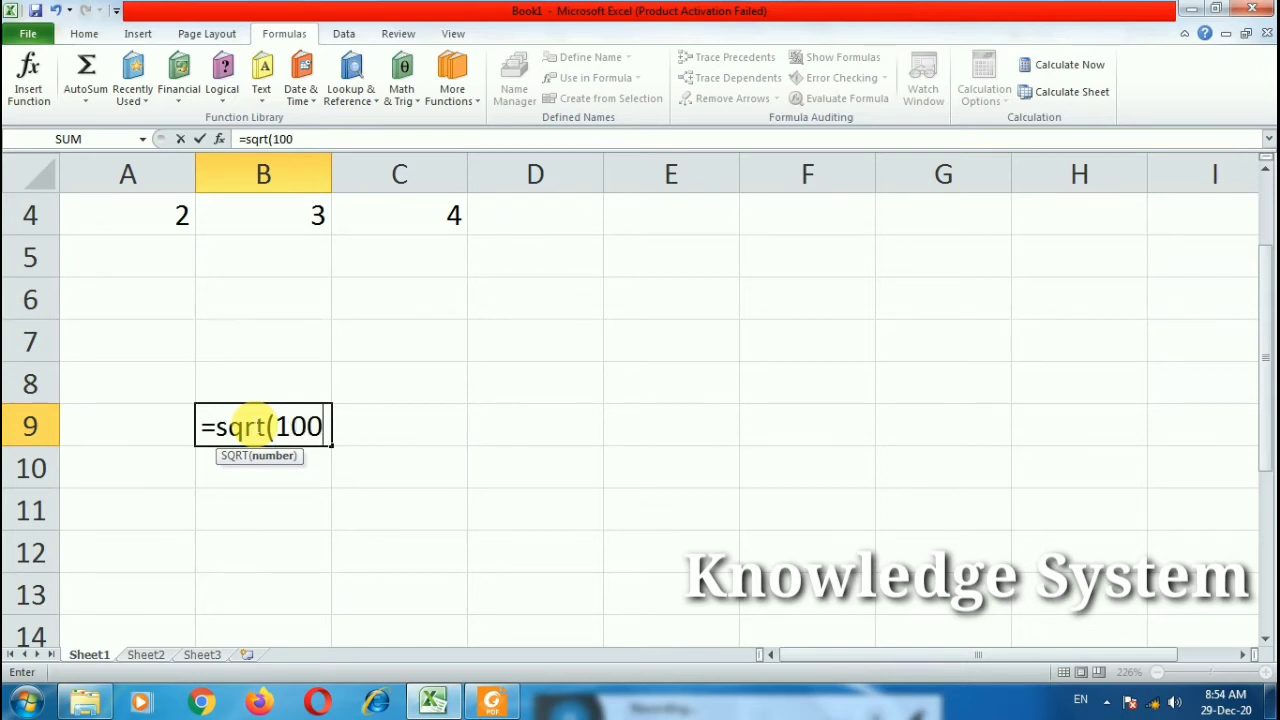
key(Return)
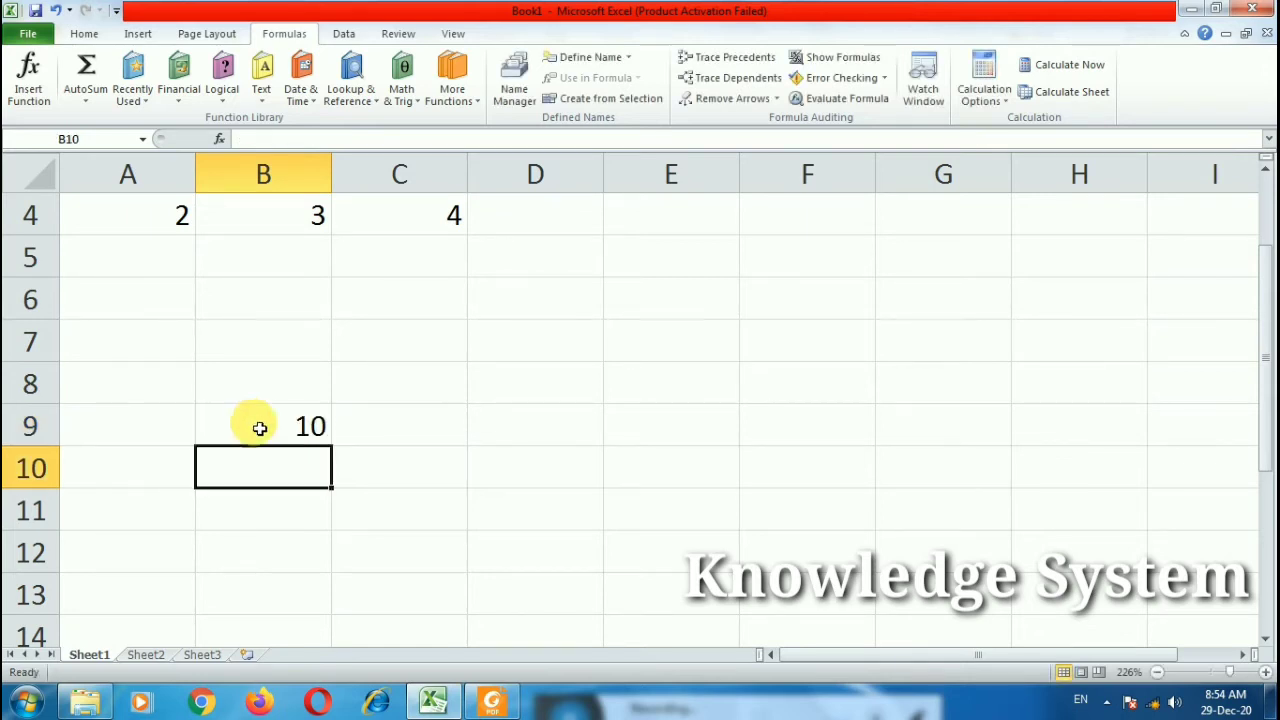
double_click(259, 428)
drag(340, 428, 312, 428)
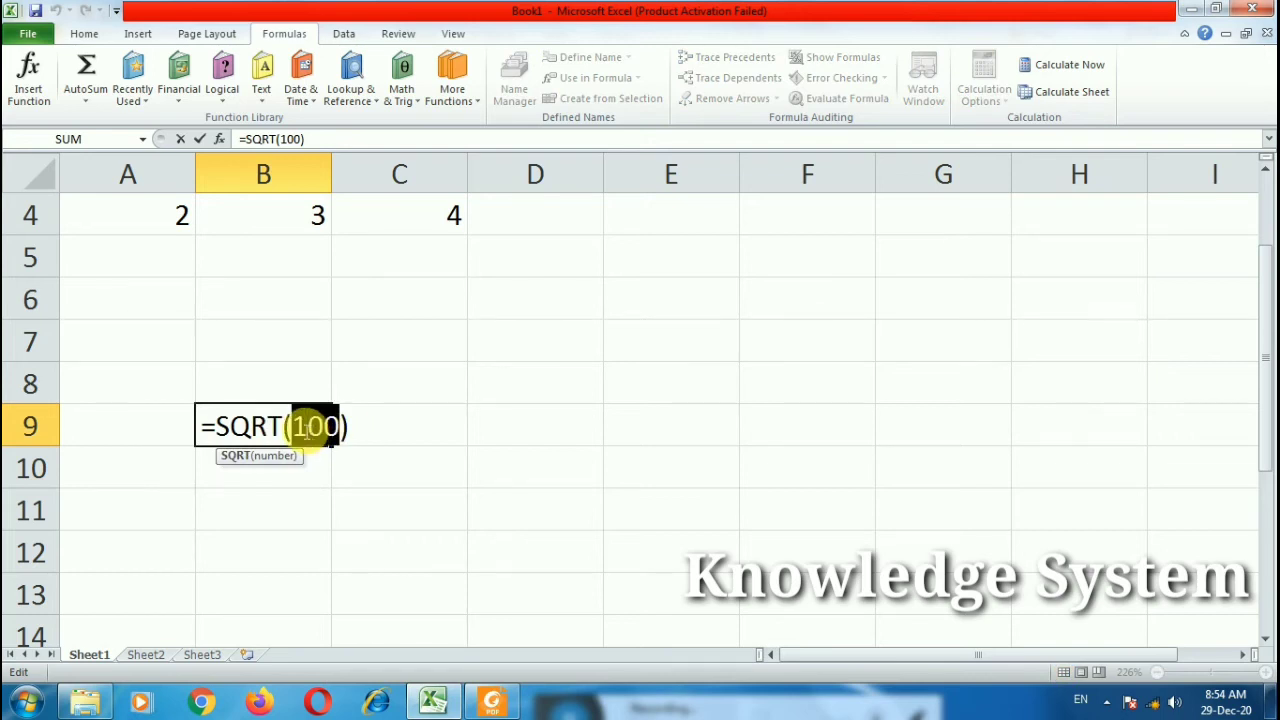
text(121)
key(Return)
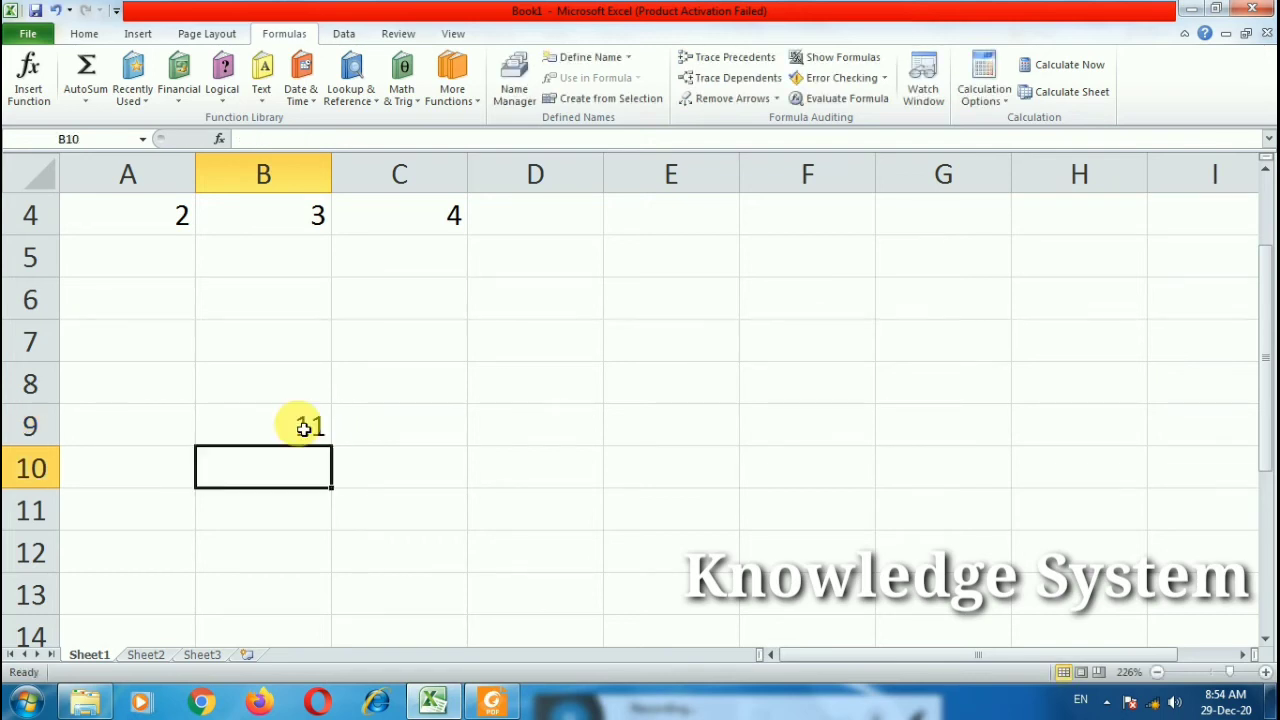
Step: Change the SQRT argument to 121.656 so B9 shows 11.0298
click(323, 423)
double_click(340, 430)
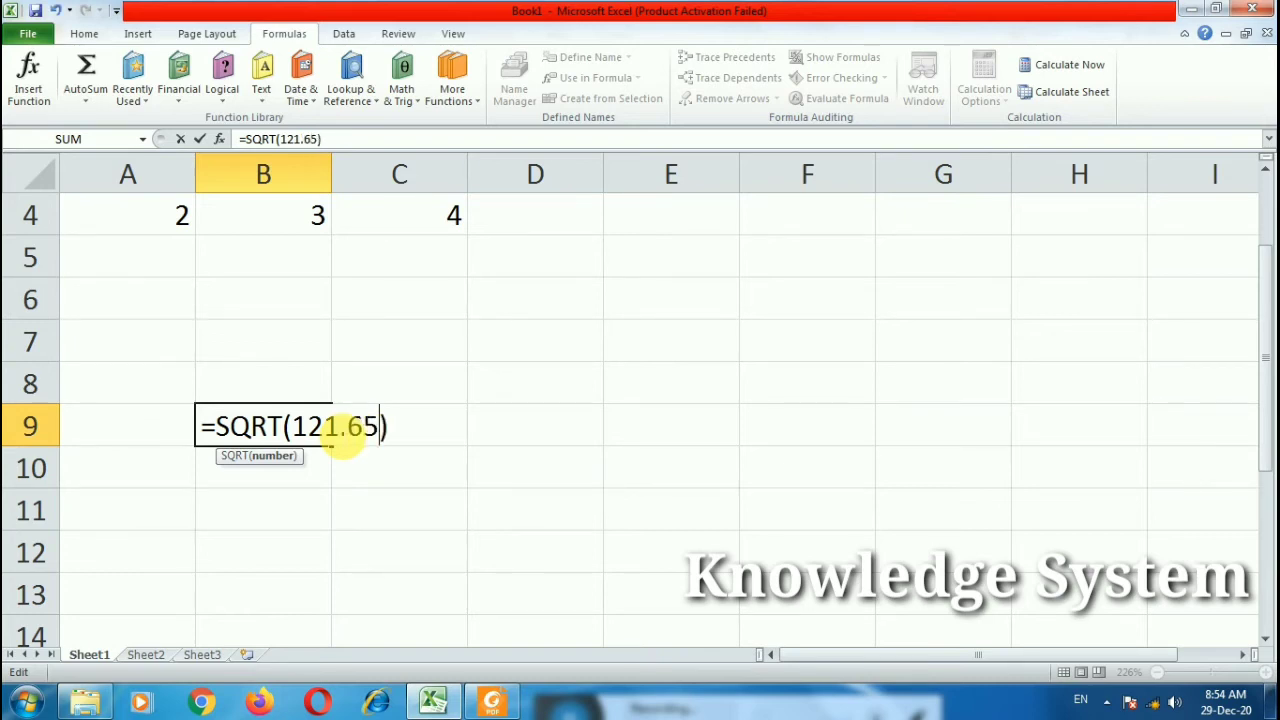
key(Return)
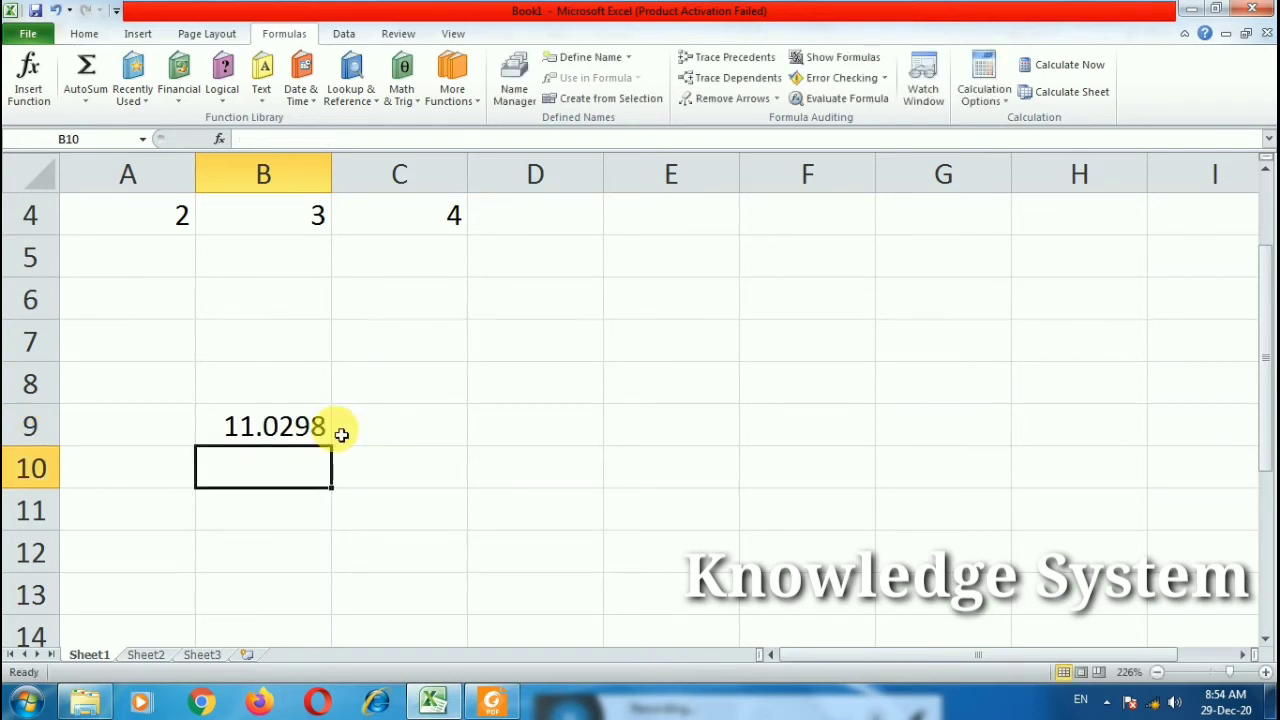
double_click(284, 430)
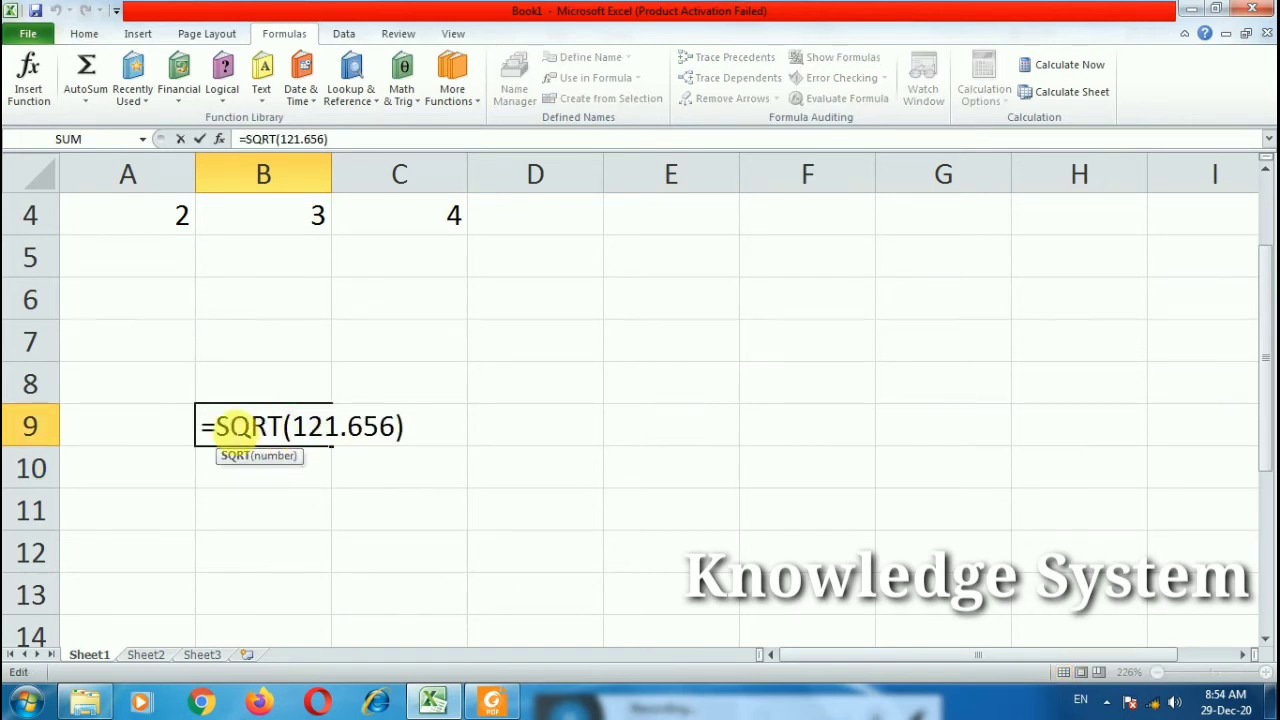
click(273, 334)
double_click(273, 334)
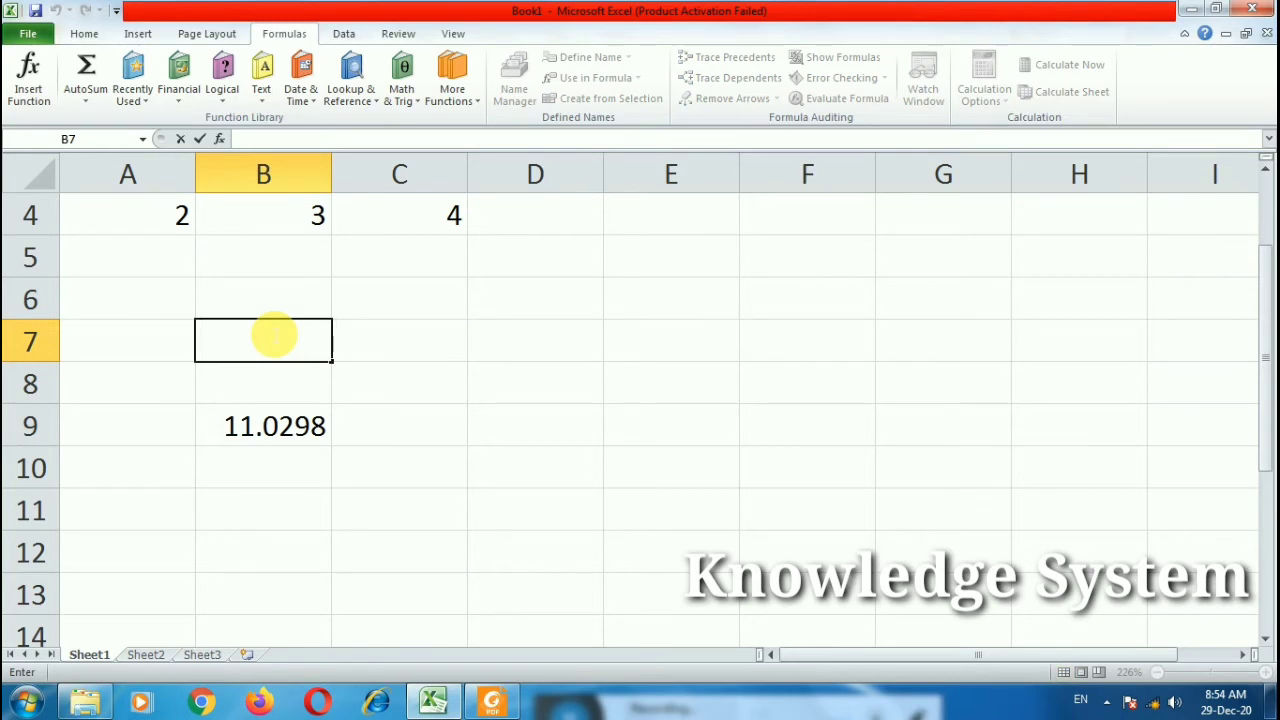
scroll(170, 290, up, 1)
Step: Clear A1:C9 and enter 1 in A1 as the series start
drag(120, 220, 470, 577)
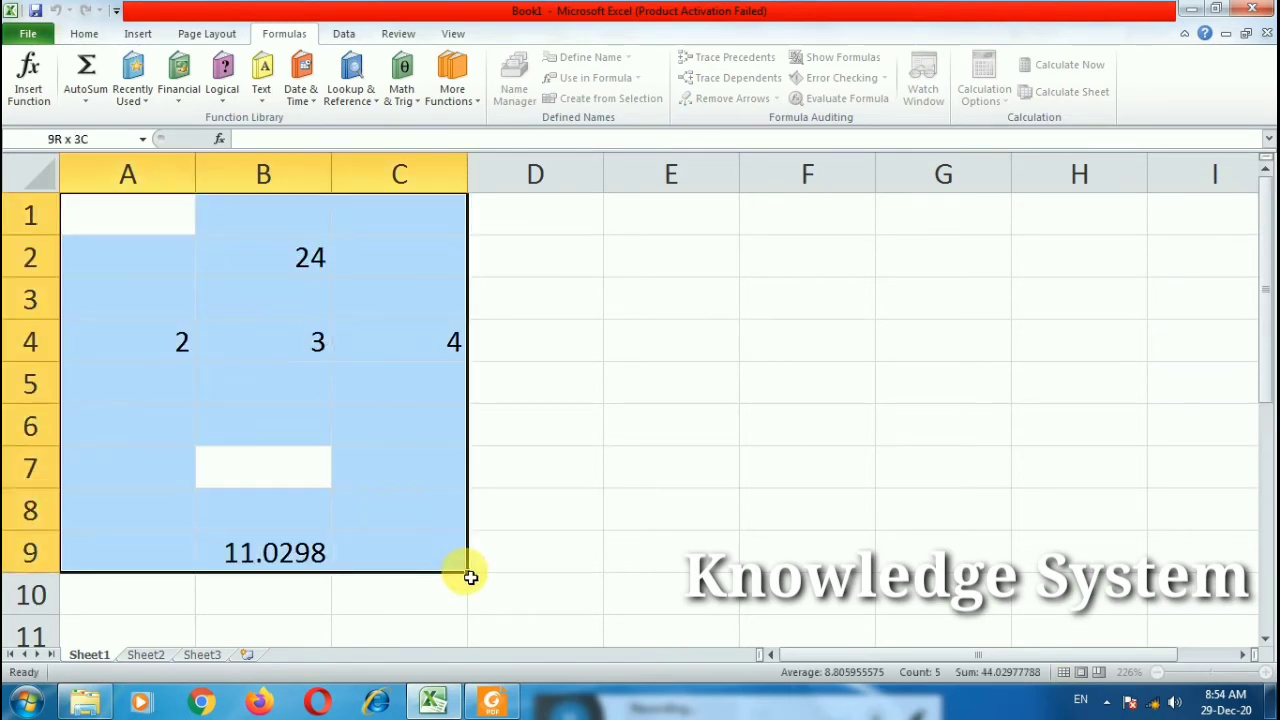
key(Delete)
click(135, 222)
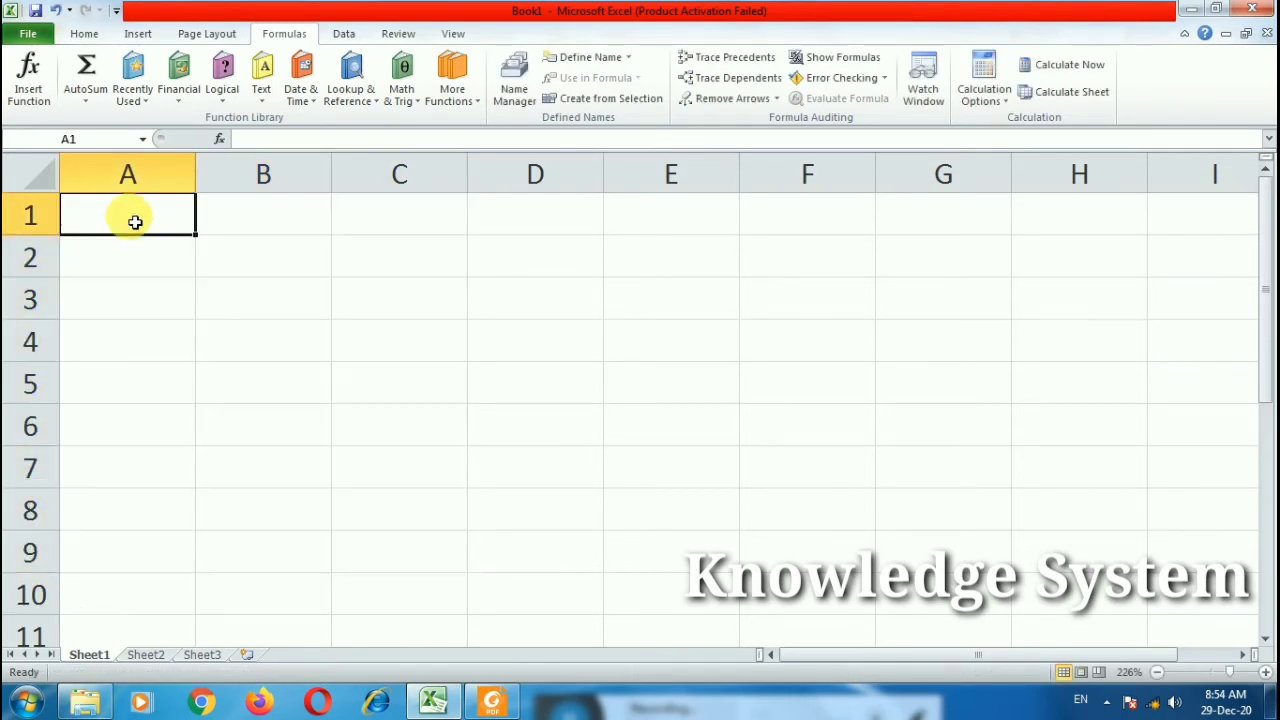
text(1)
key(Return)
Step: Fill column A with a linear series from 1 to stop value 4000
click(137, 178)
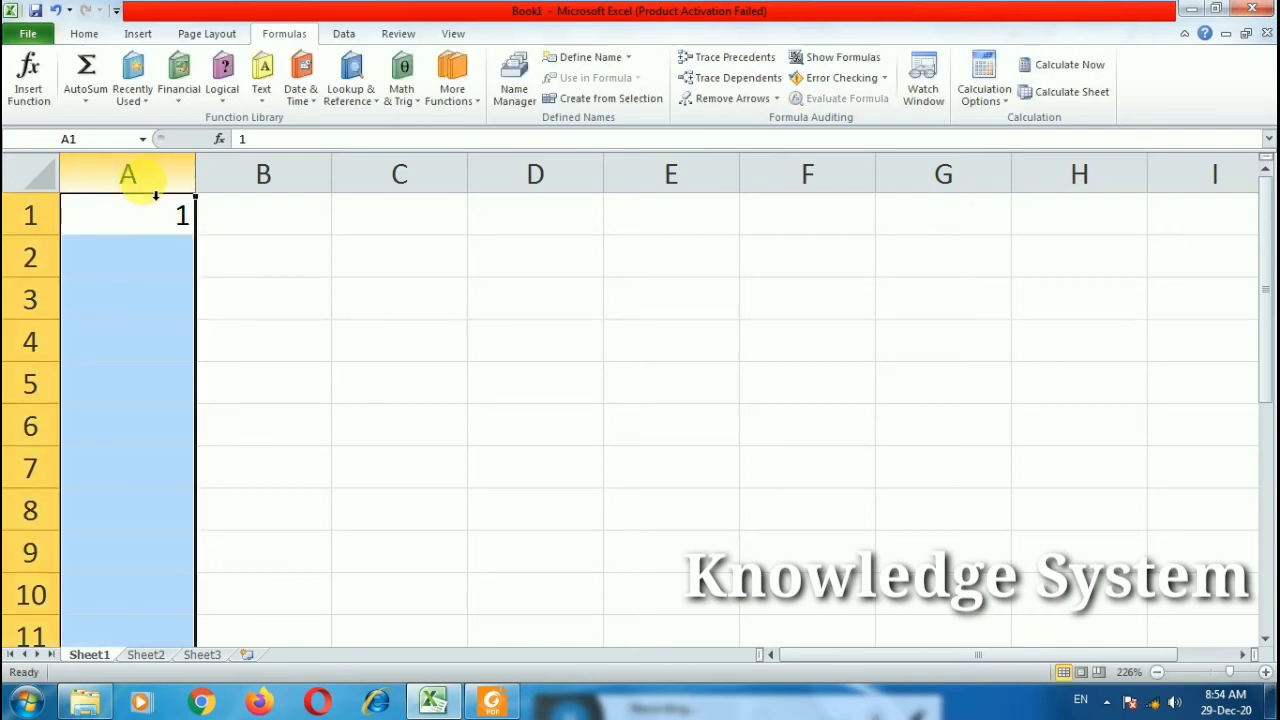
click(84, 40)
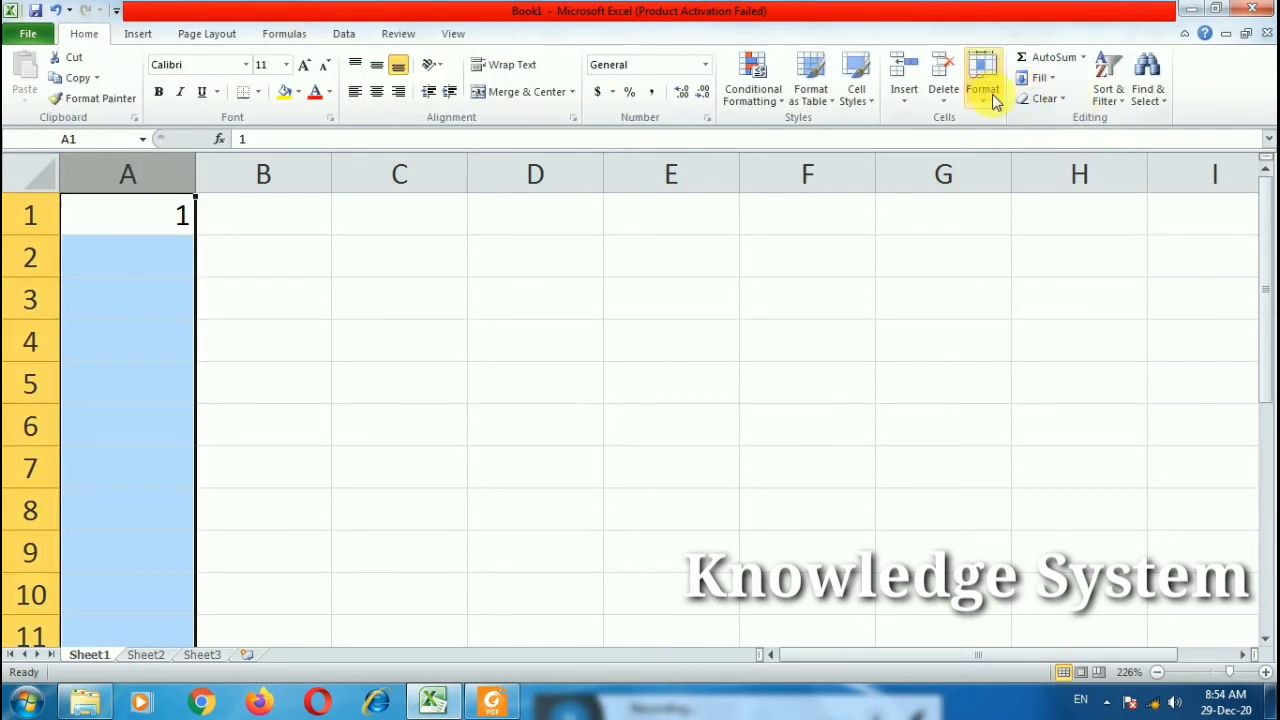
click(1040, 80)
click(1062, 212)
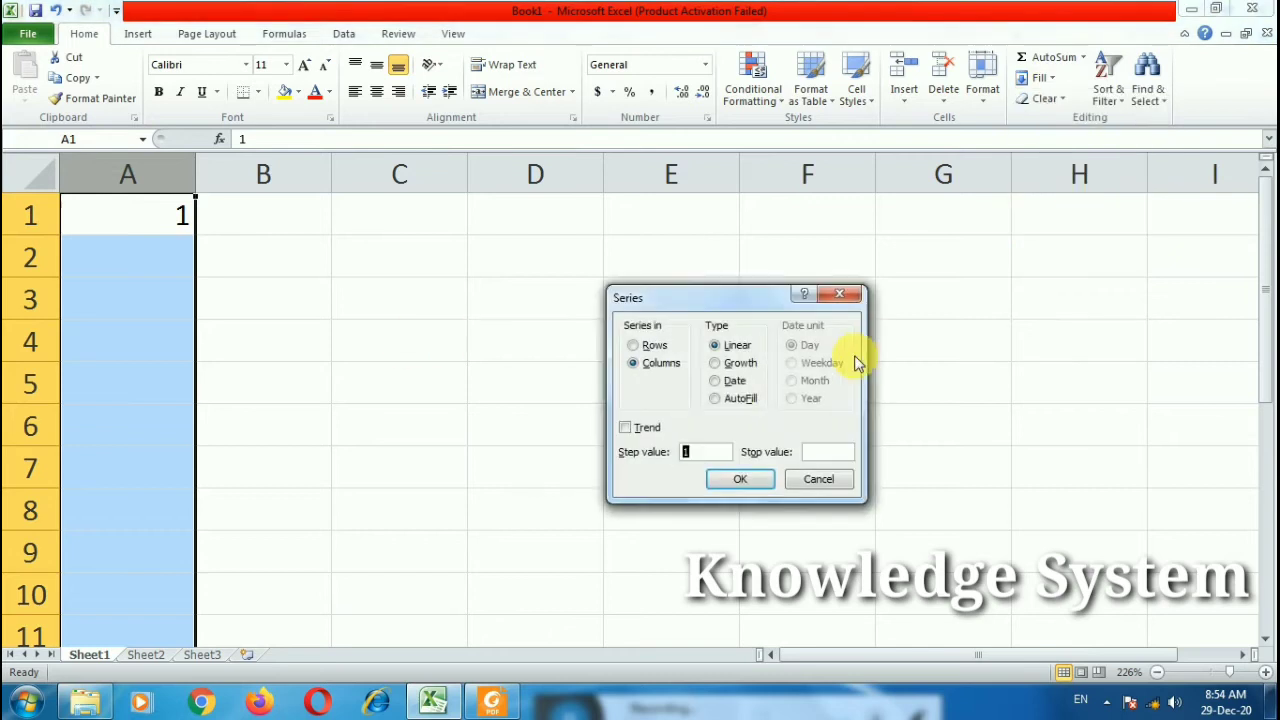
click(820, 452)
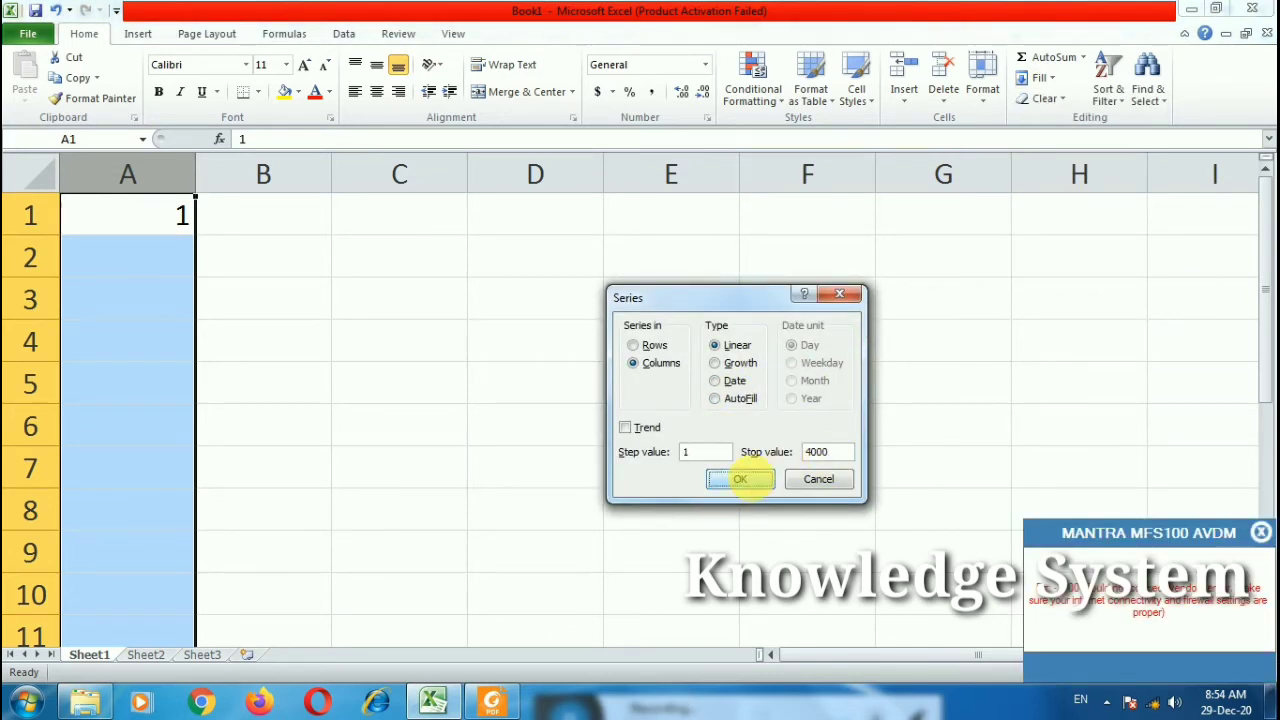
click(740, 479)
click(1259, 536)
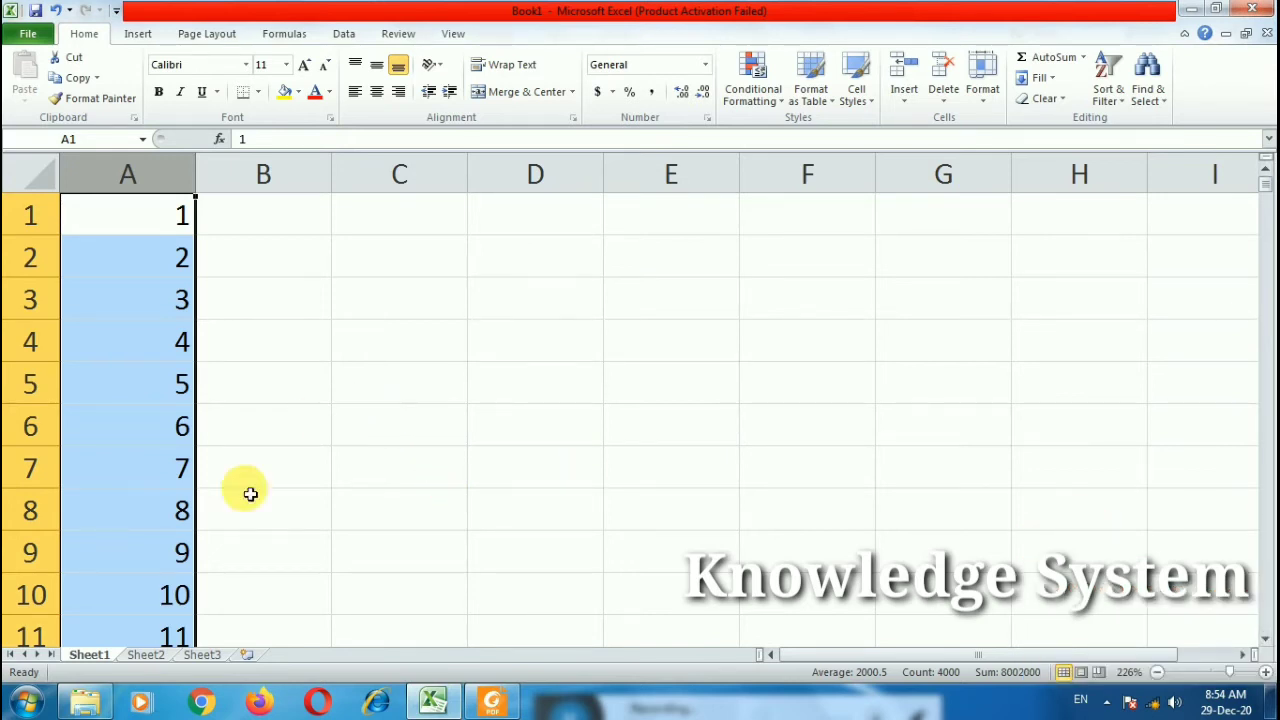
scroll(270, 525, down, 4)
Step: Enter =ROMAN(A1) in B1 and fill it down column B to row 4000
key(ctrl+Down)
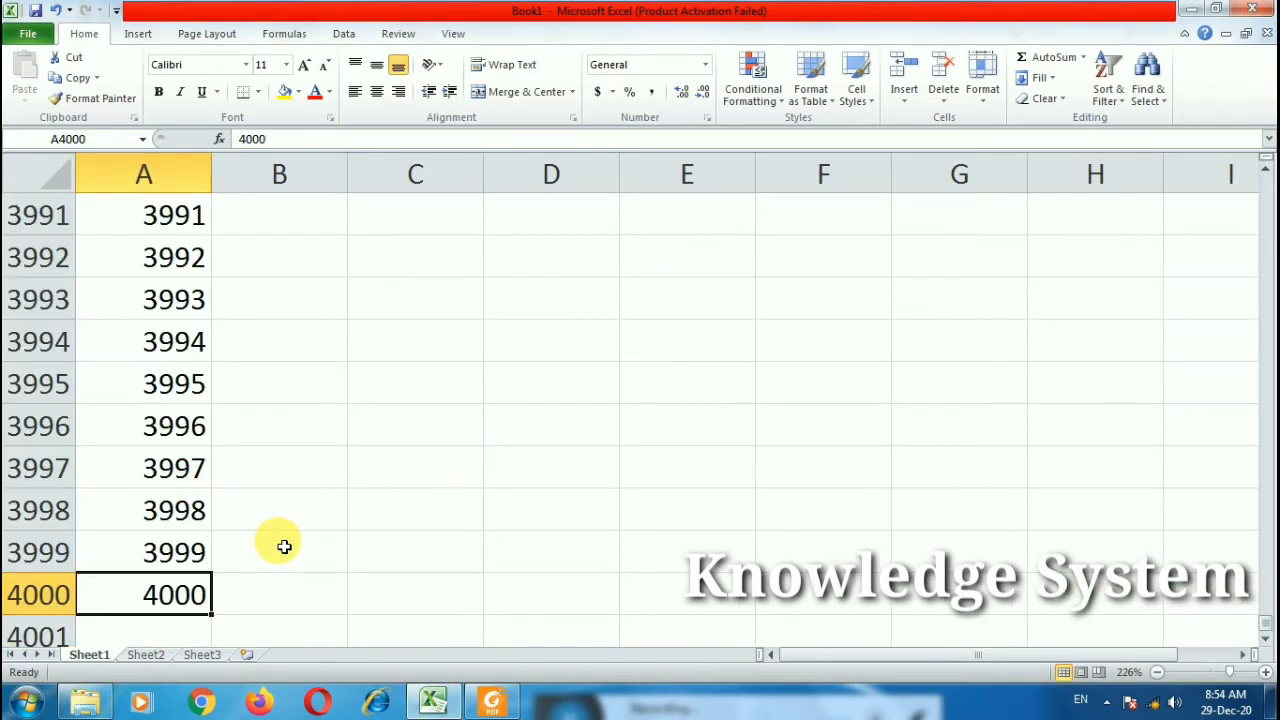
scroll(284, 546, up, 4)
drag(1263, 636, 1252, 188)
click(324, 226)
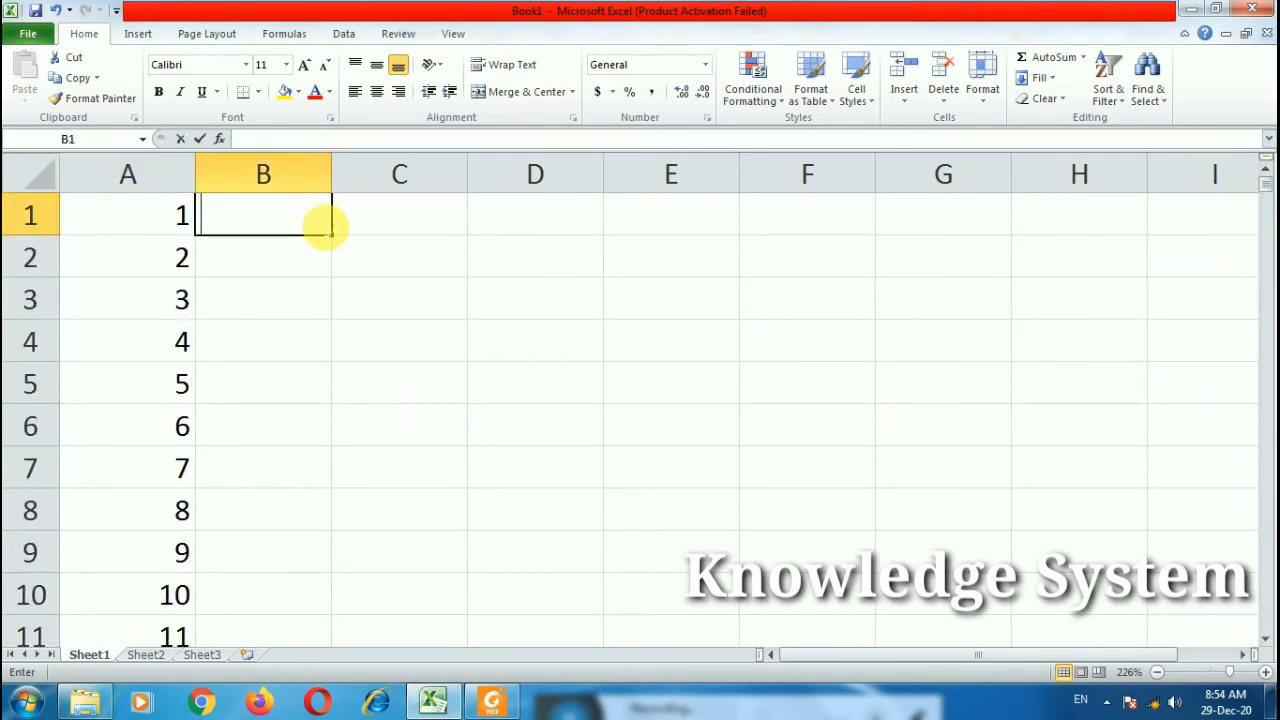
text(=rom)
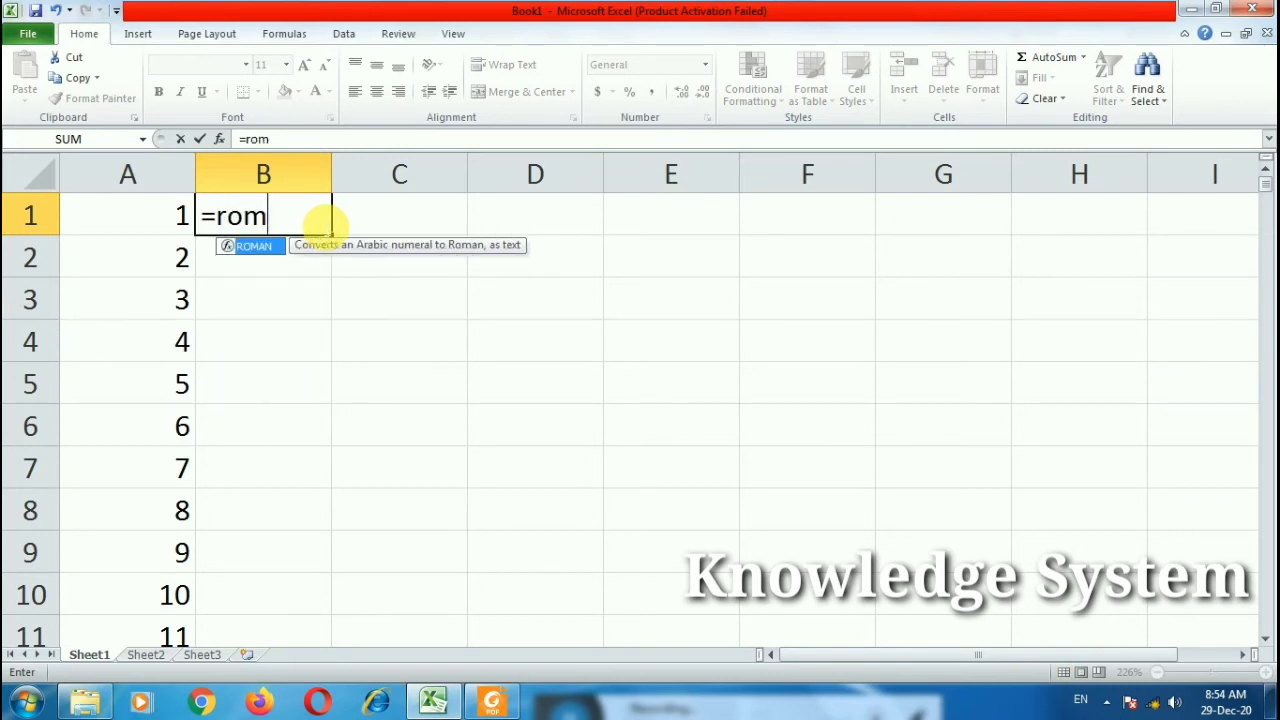
text(an()
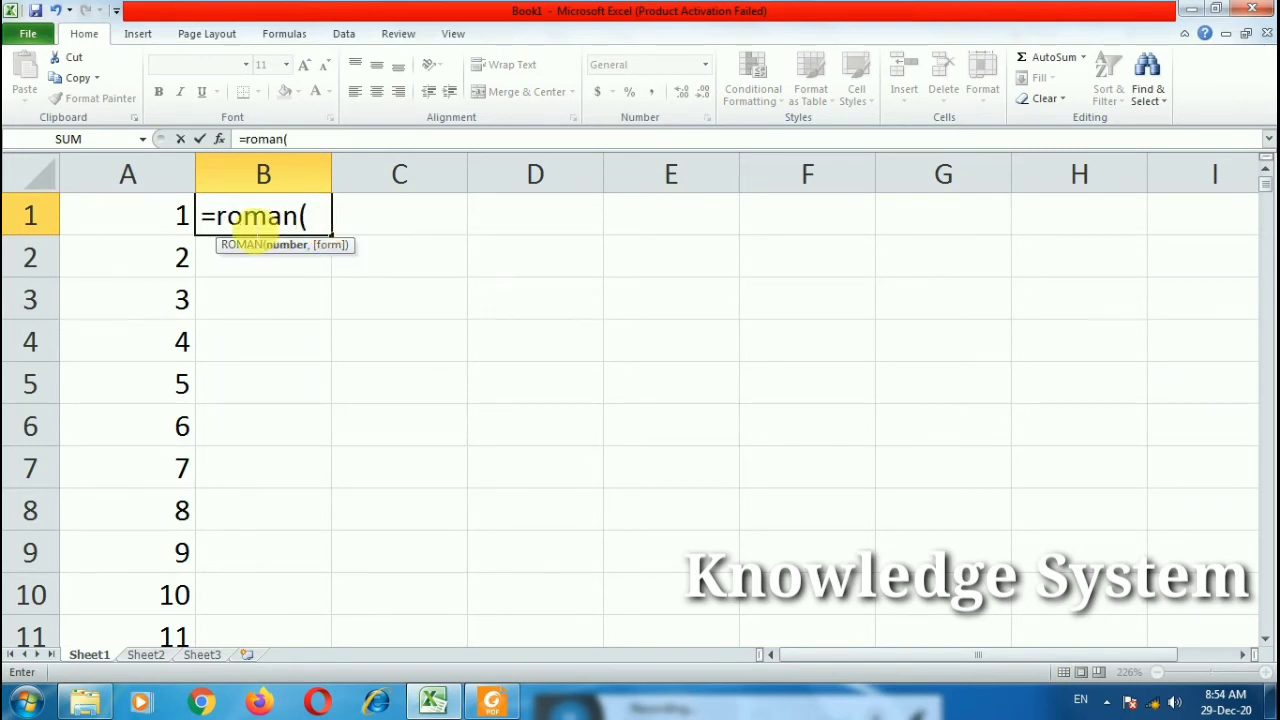
click(170, 220)
text())
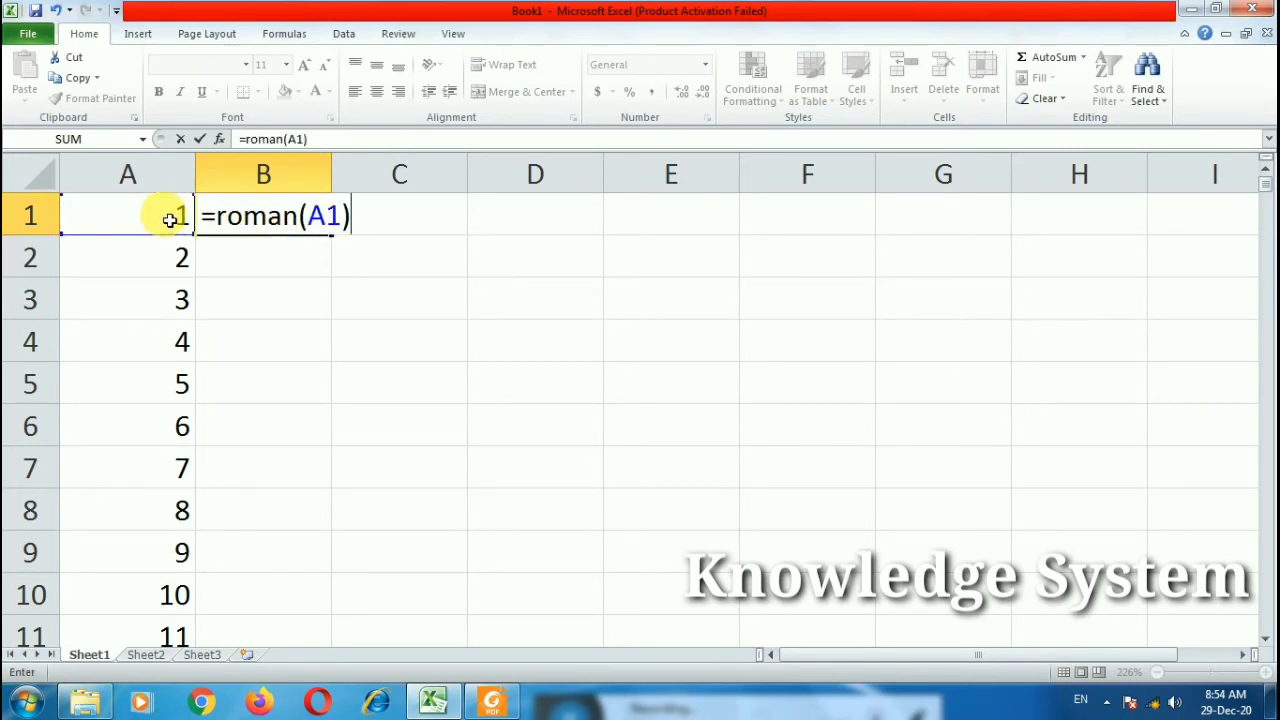
key(Return)
click(308, 230)
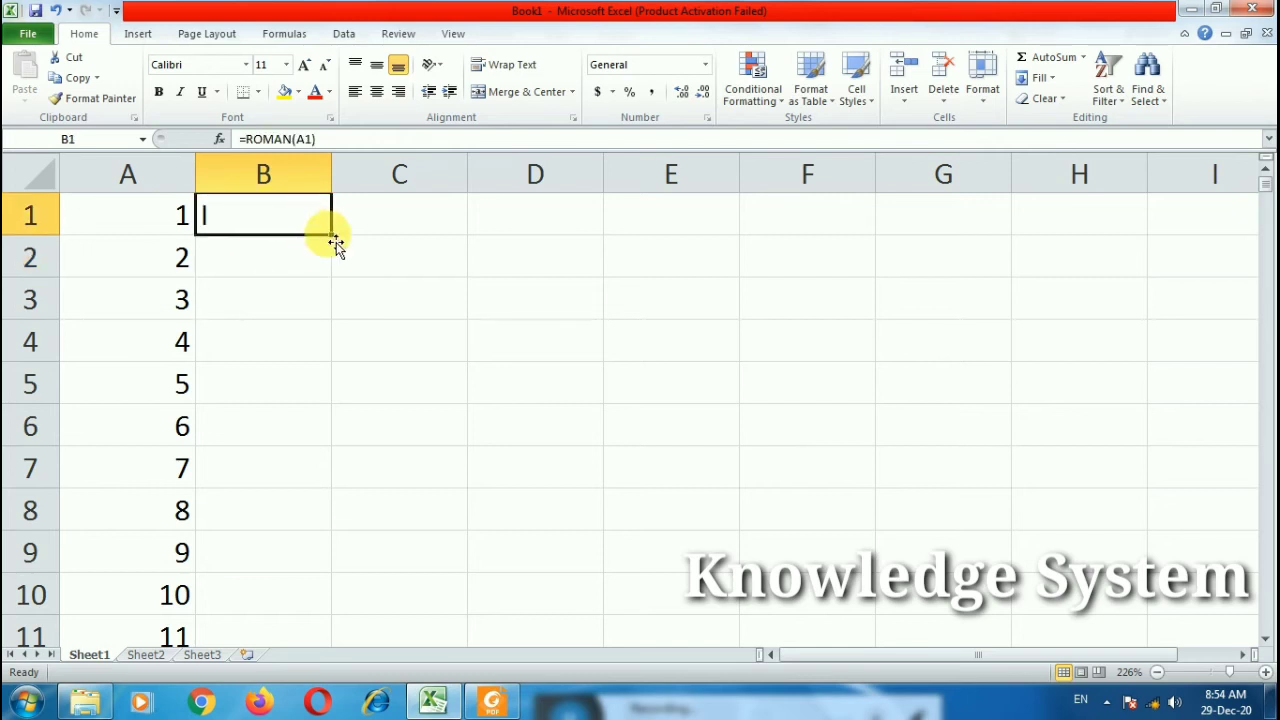
double_click(331, 233)
Step: Scroll to the bottom showing MMMCMXCIX for 3999 and #VALUE! for 4000
scroll(316, 344, down, 6)
scroll(316, 344, down, 20)
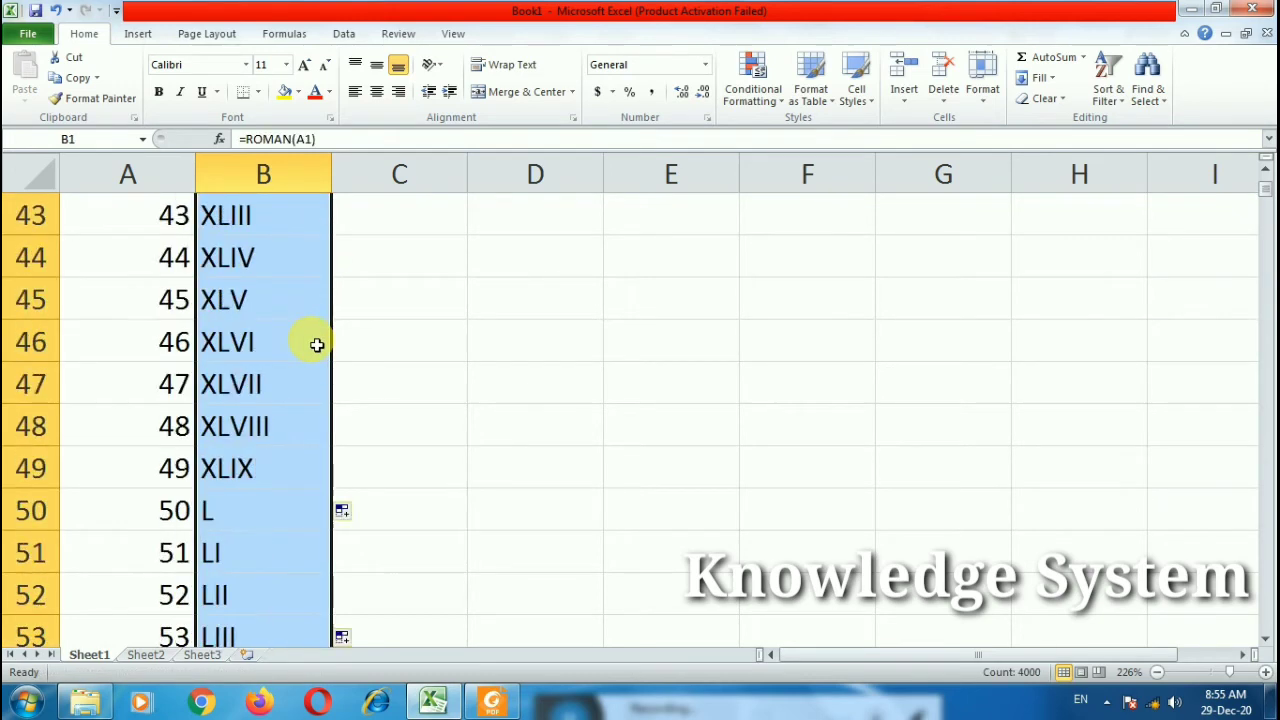
scroll(316, 344, up, 7)
scroll(316, 344, down, 20)
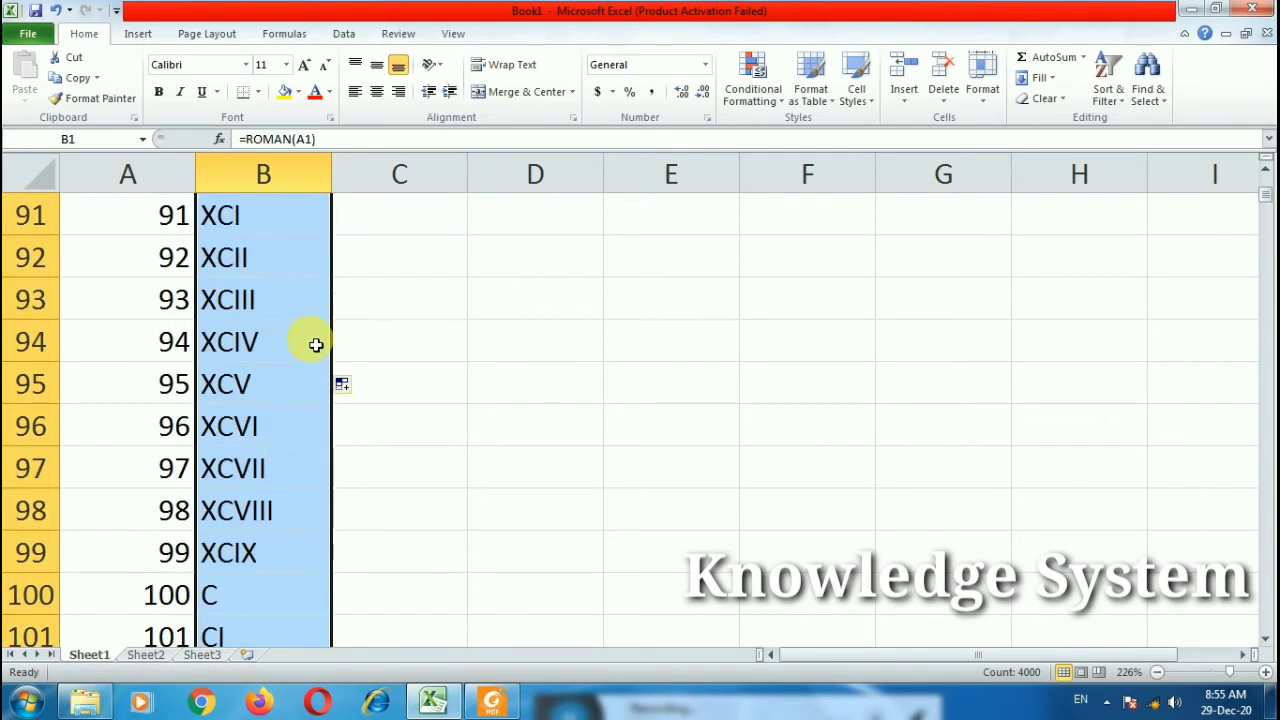
scroll(268, 468, down, 20)
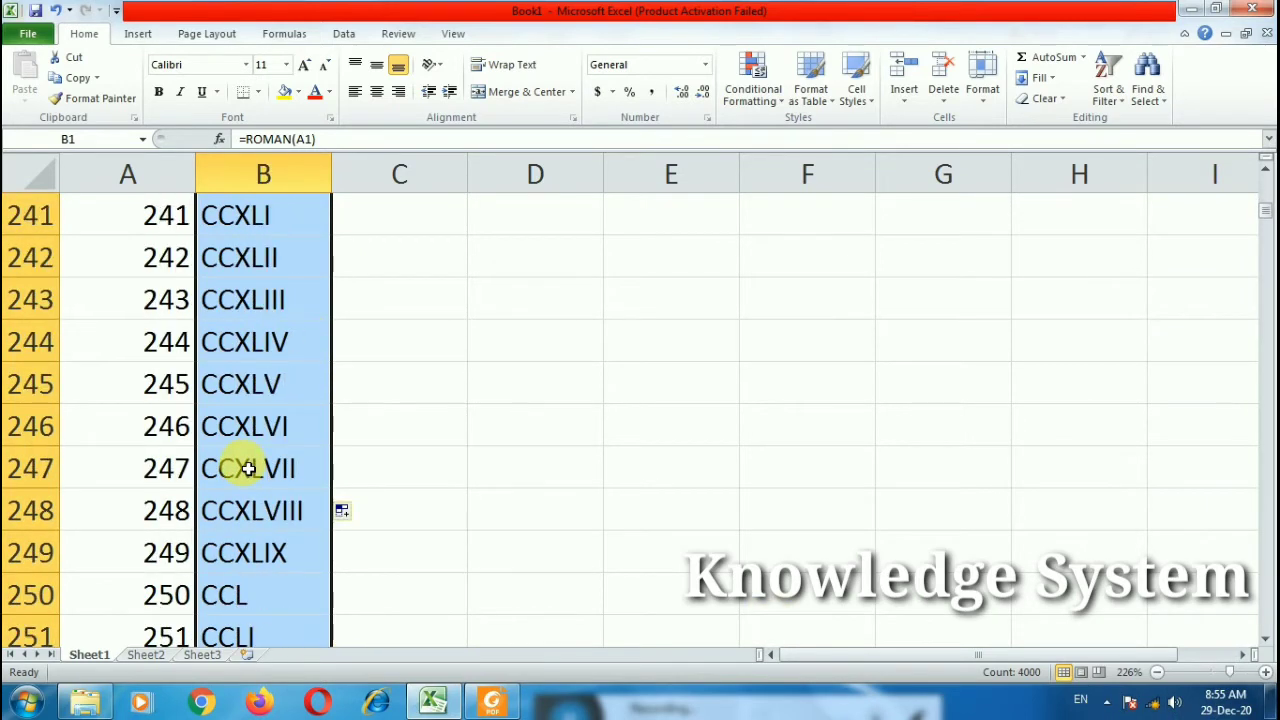
key(ctrl+Down)
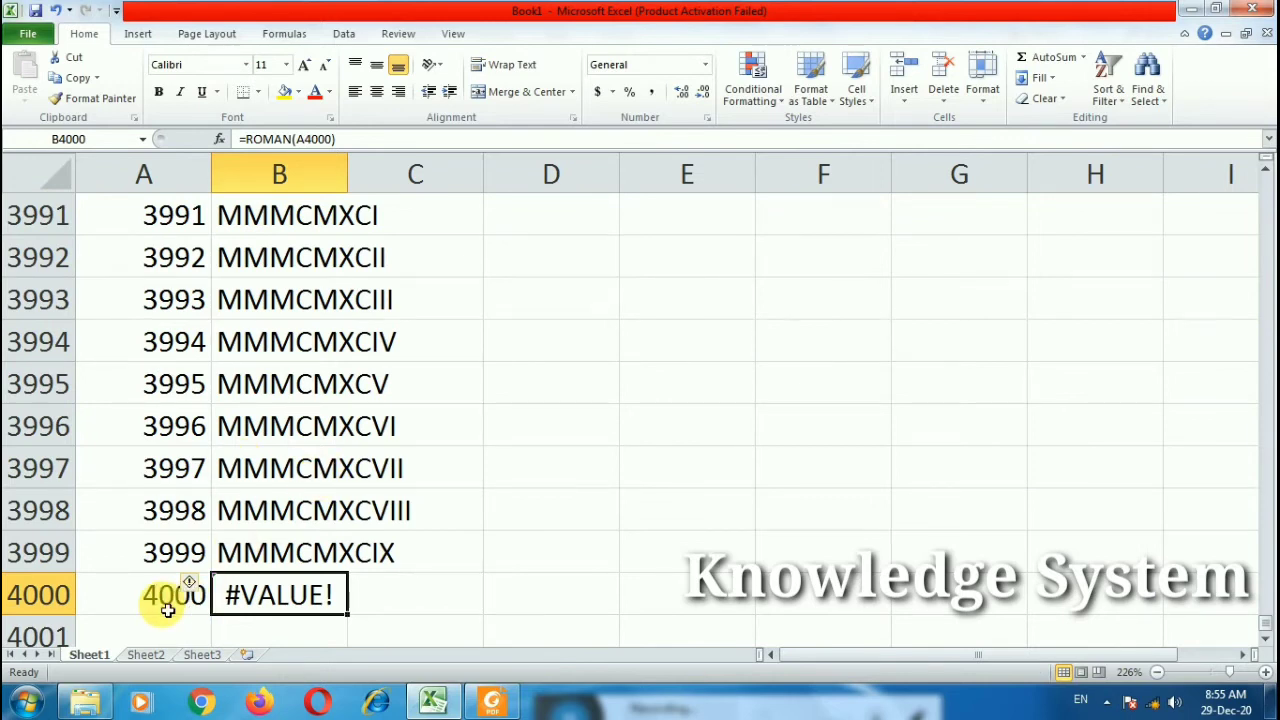
Step: Fill the 50/L and 100/C rows yellow
scroll(384, 552, up, 6)
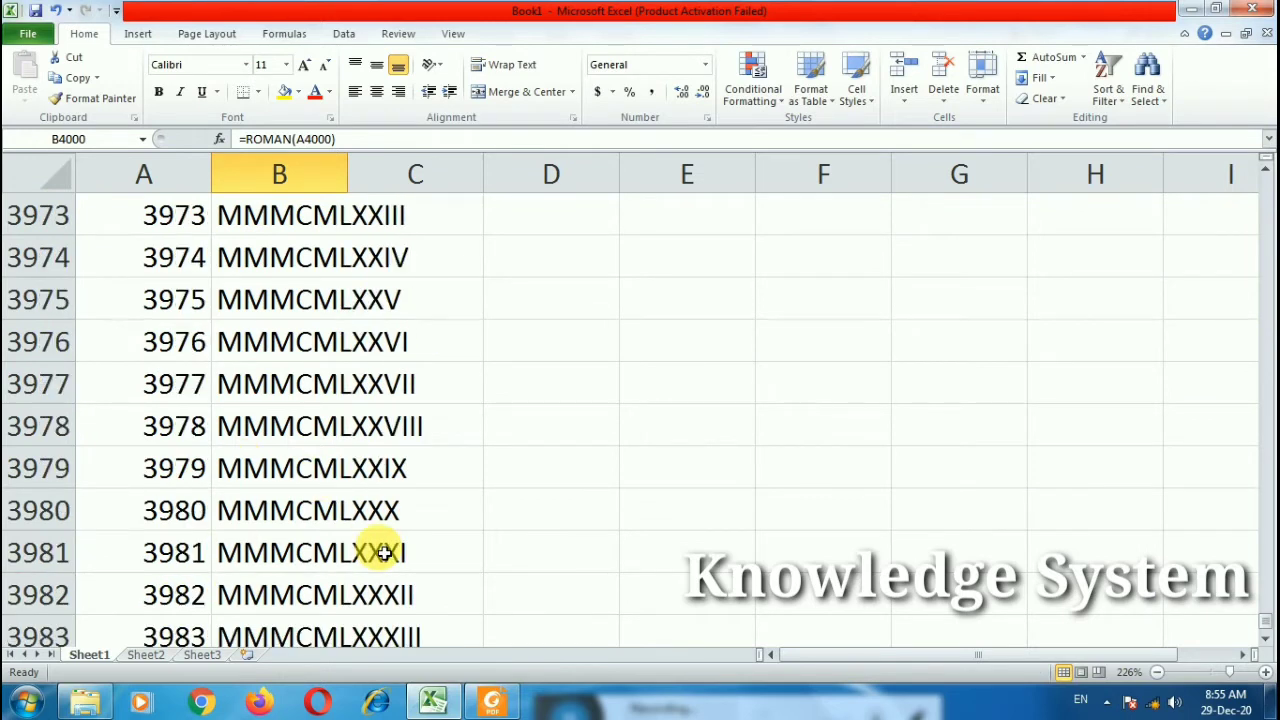
scroll(384, 552, up, 14)
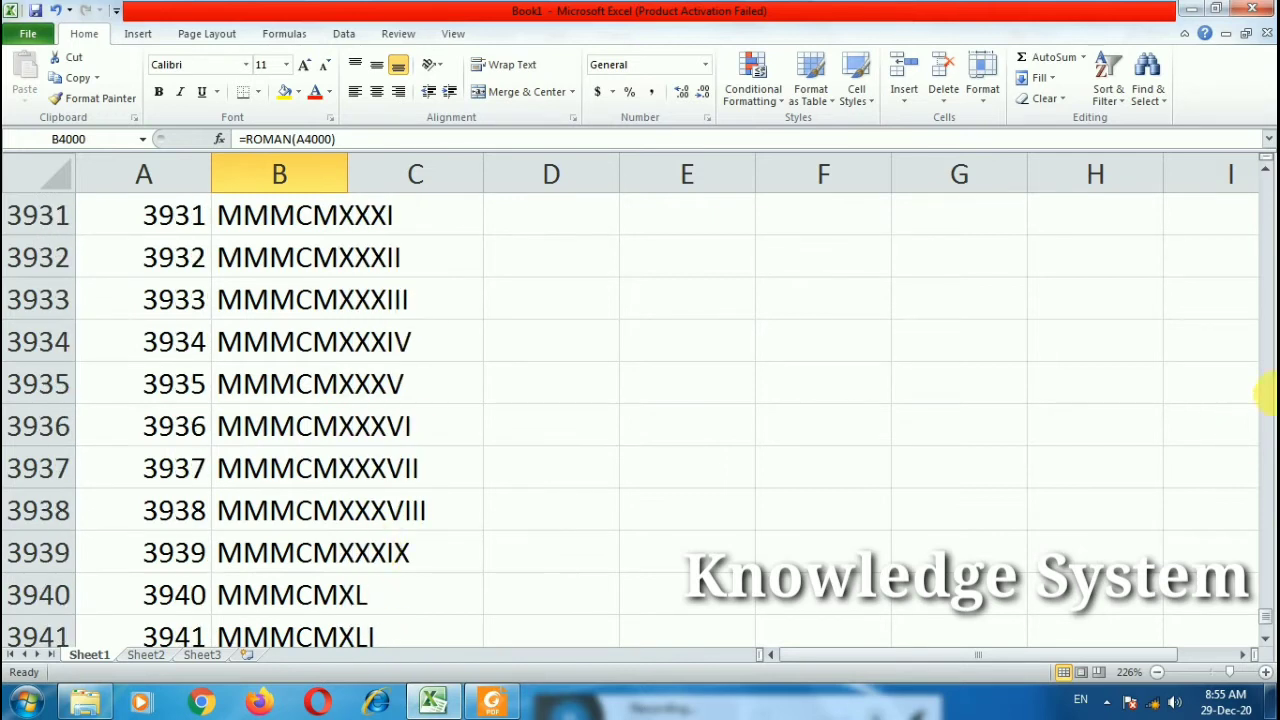
drag(1264, 615, 1265, 190)
scroll(300, 429, down, 20)
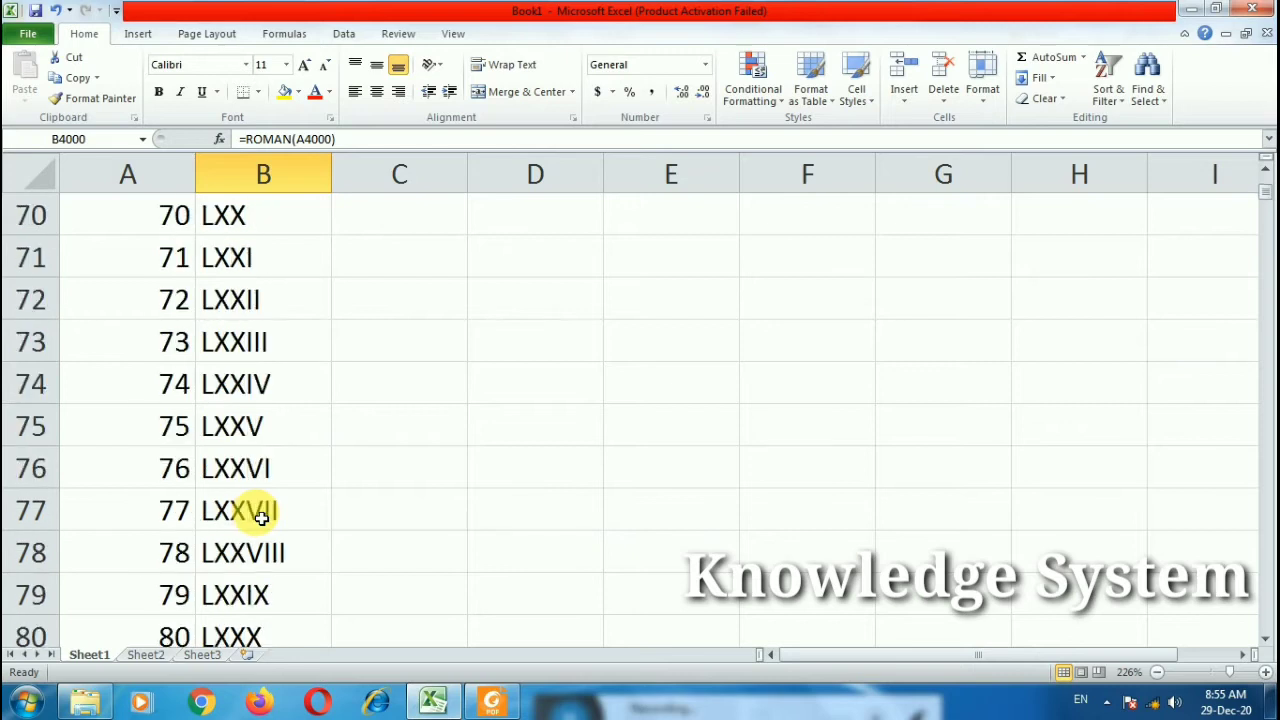
scroll(262, 517, up, 7)
drag(177, 256, 229, 256)
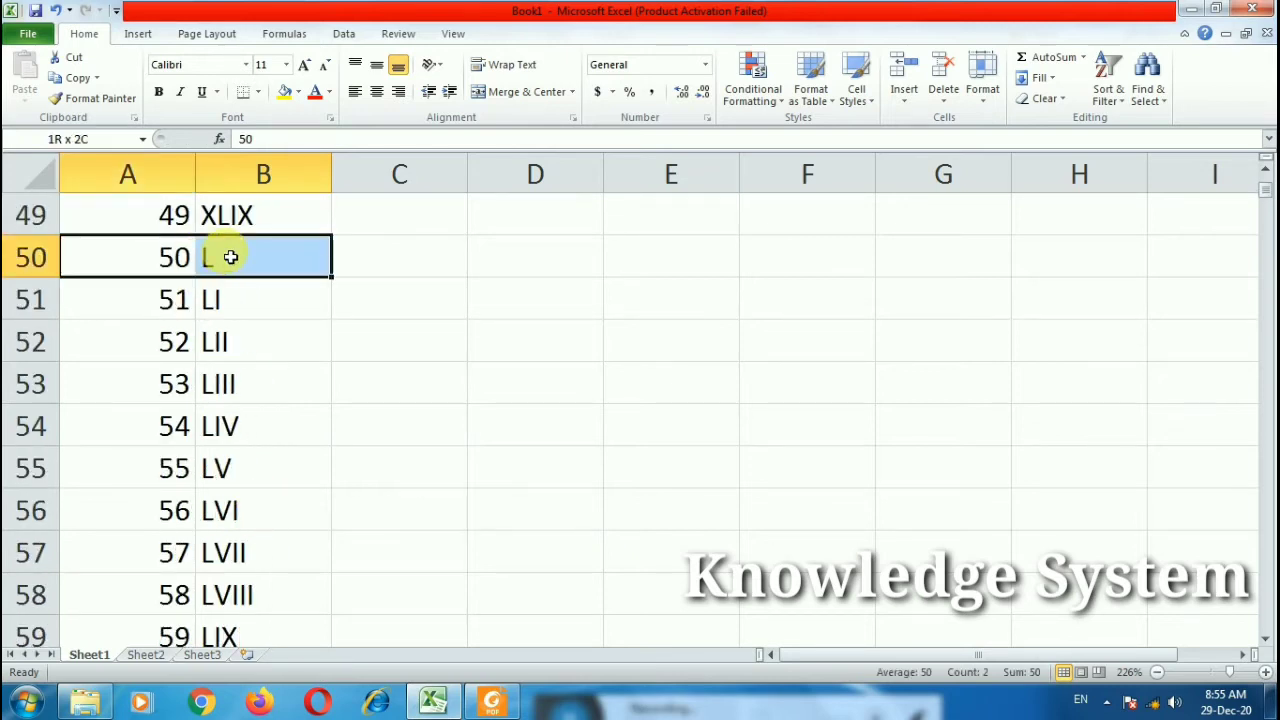
click(284, 92)
scroll(380, 431, down, 15)
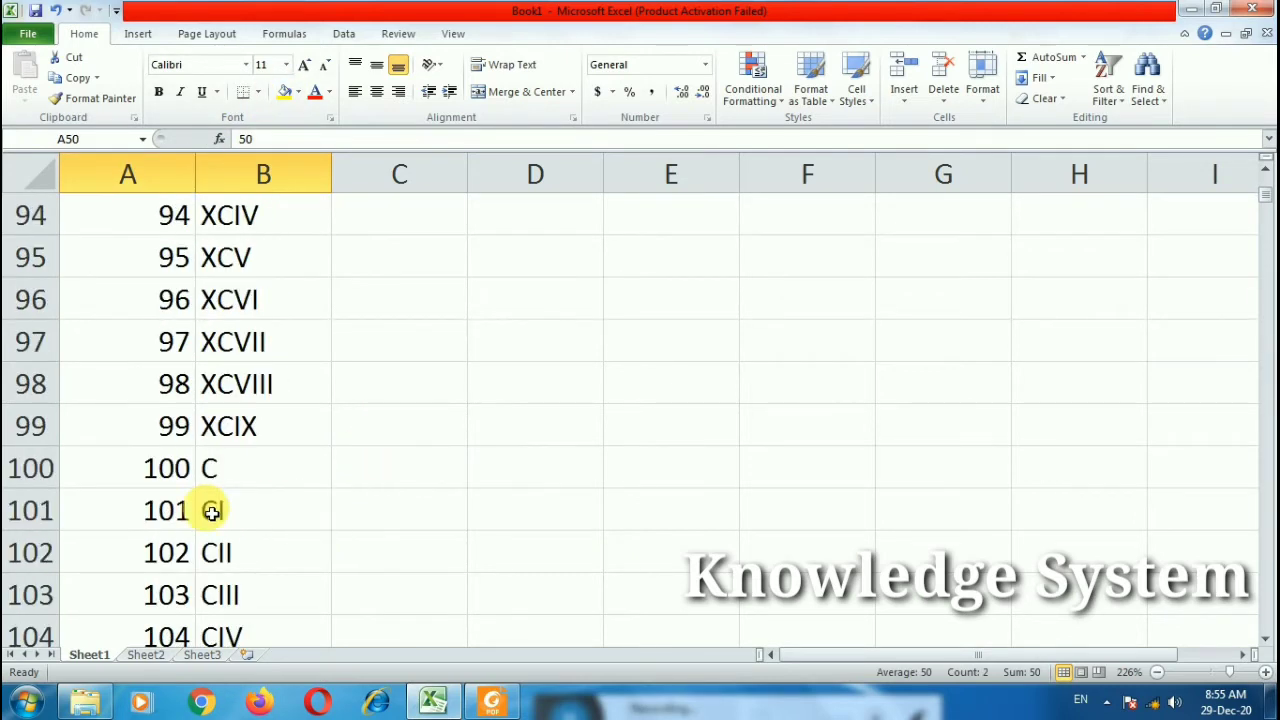
click(284, 92)
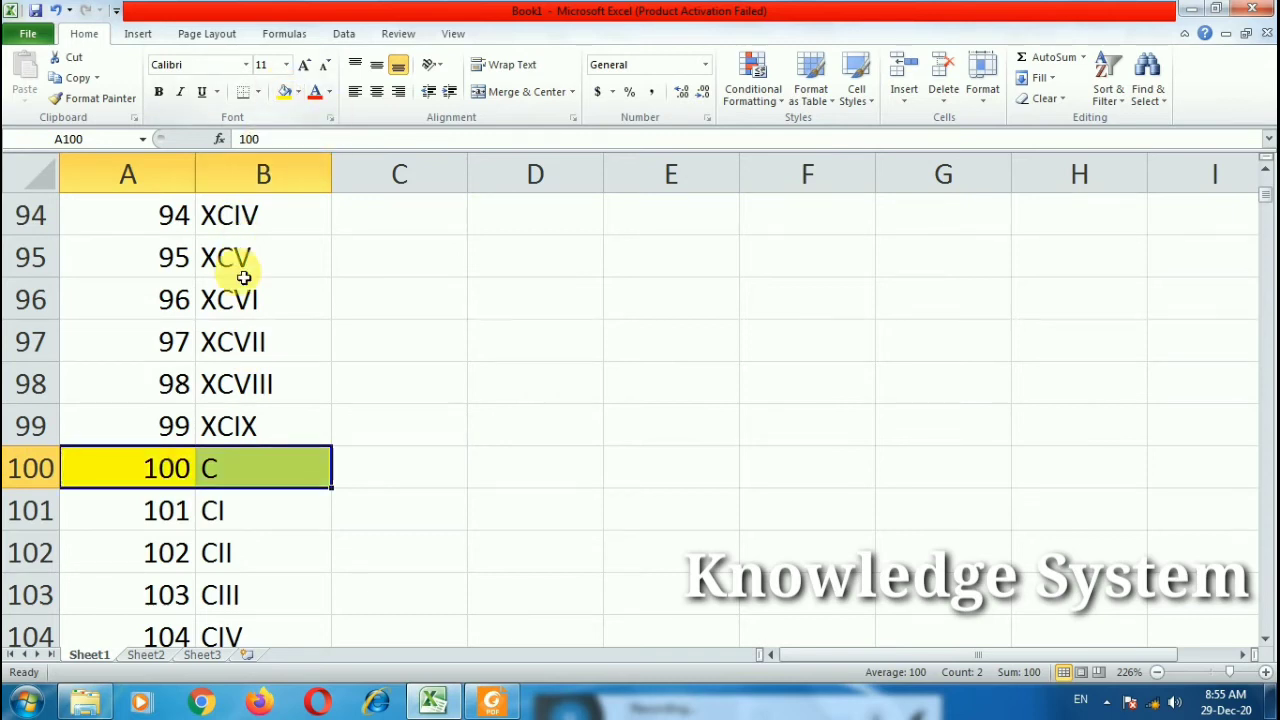
Step: Make 500 and its numeral D bold with red font
scroll(240, 430, down, 5)
scroll(233, 434, down, 20)
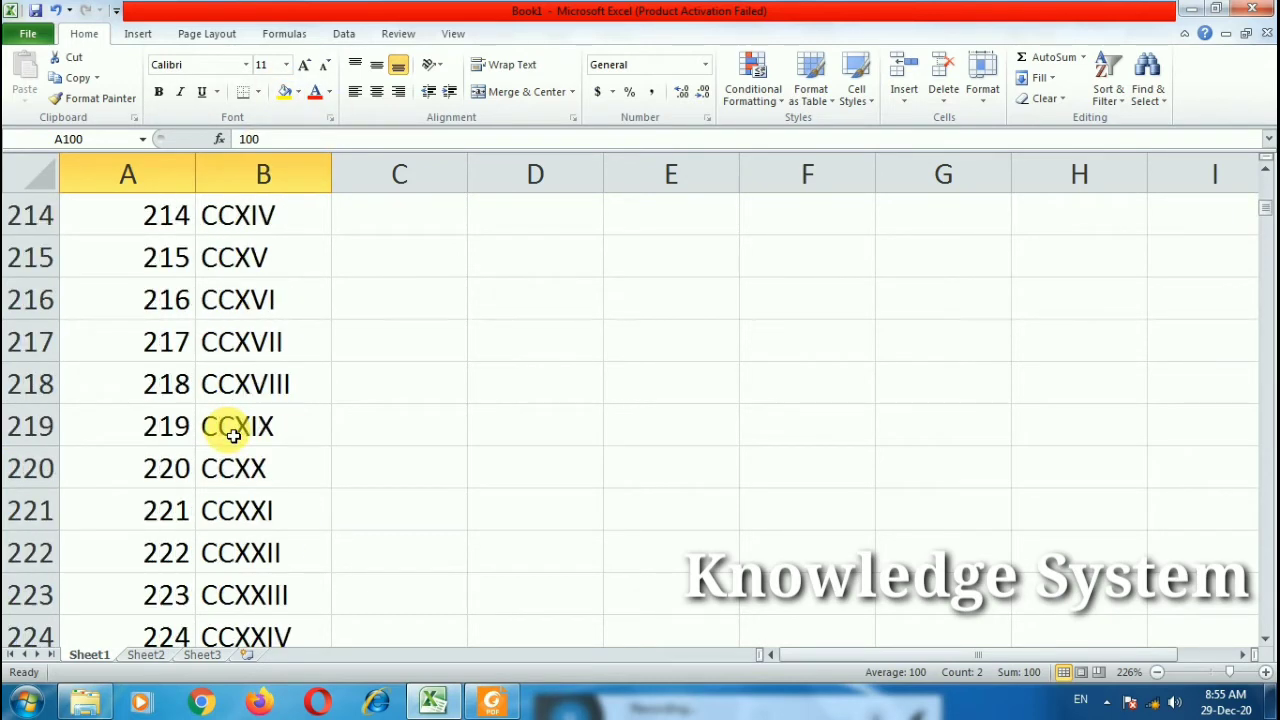
scroll(1214, 534, down, 5)
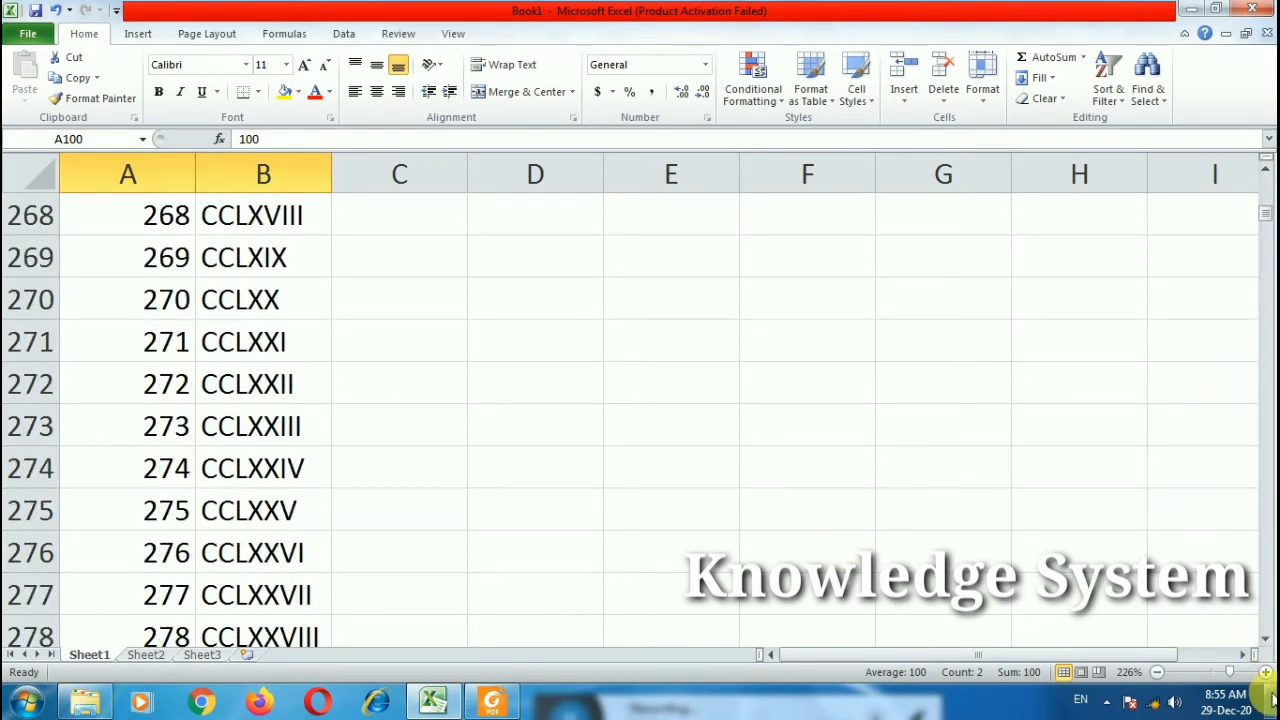
drag(1266, 640, 1267, 643)
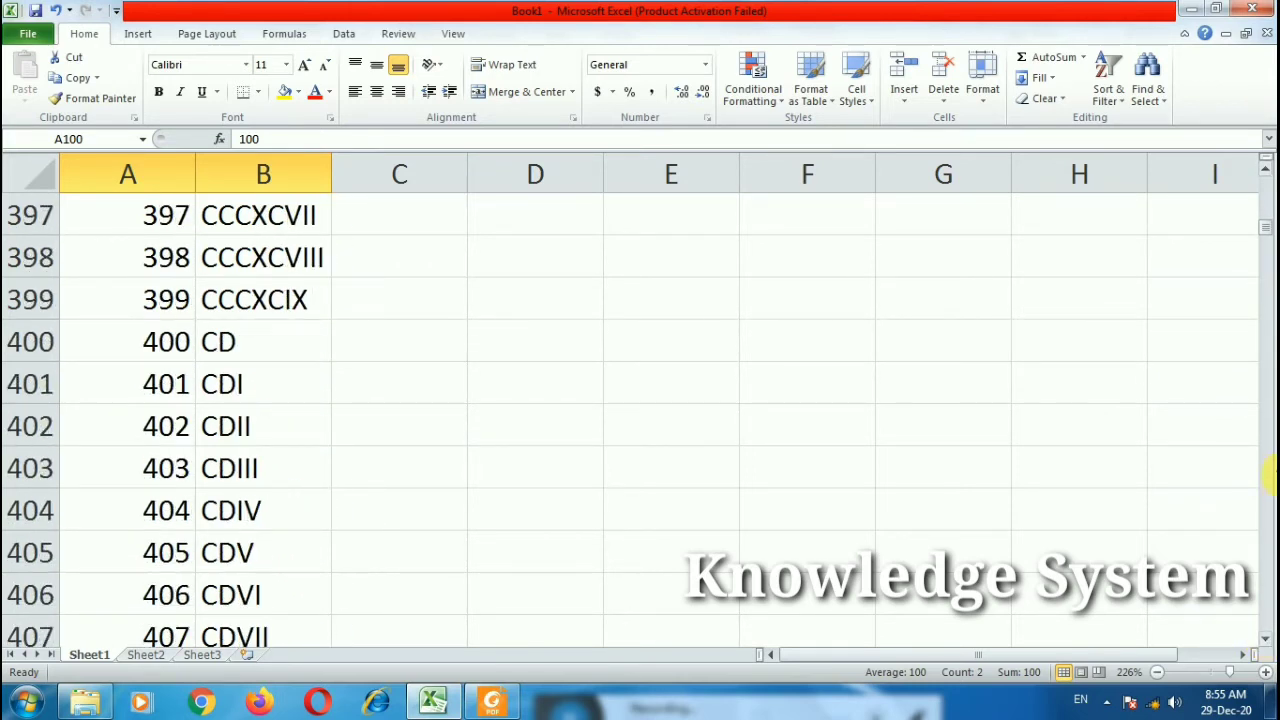
scroll(1270, 476, down, 5)
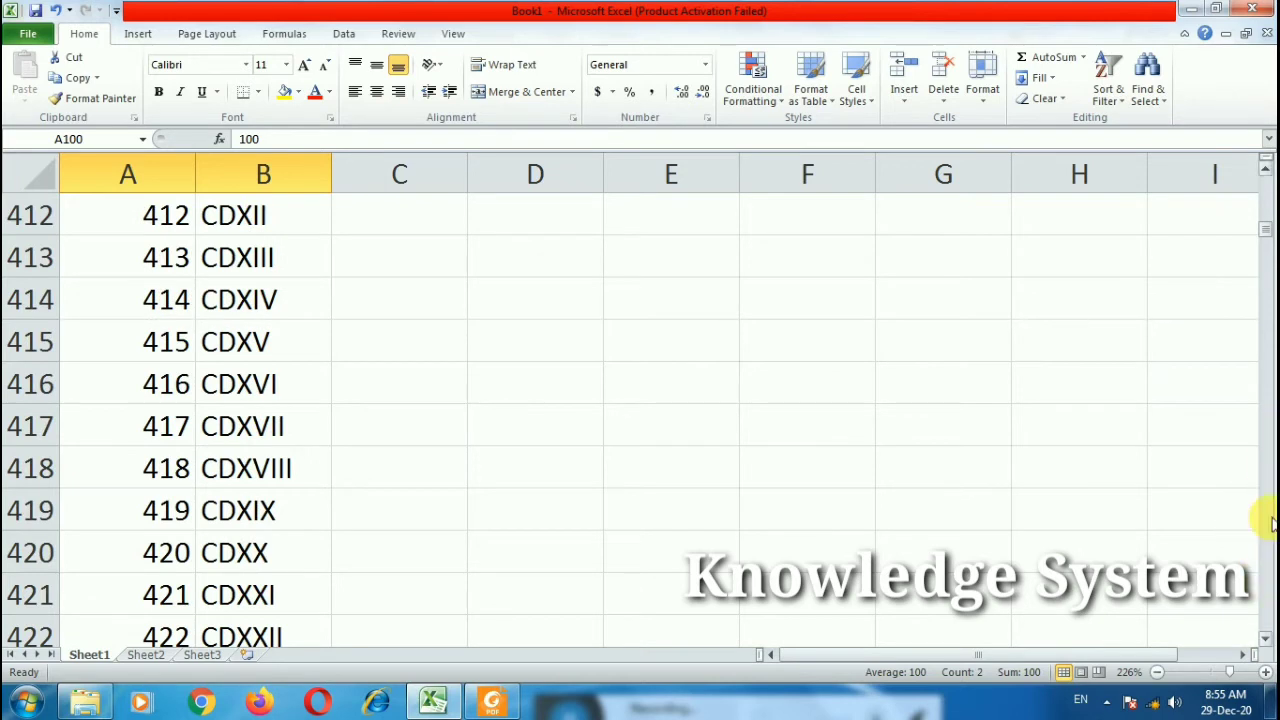
drag(1266, 232, 1266, 243)
scroll(600, 437, up, 3)
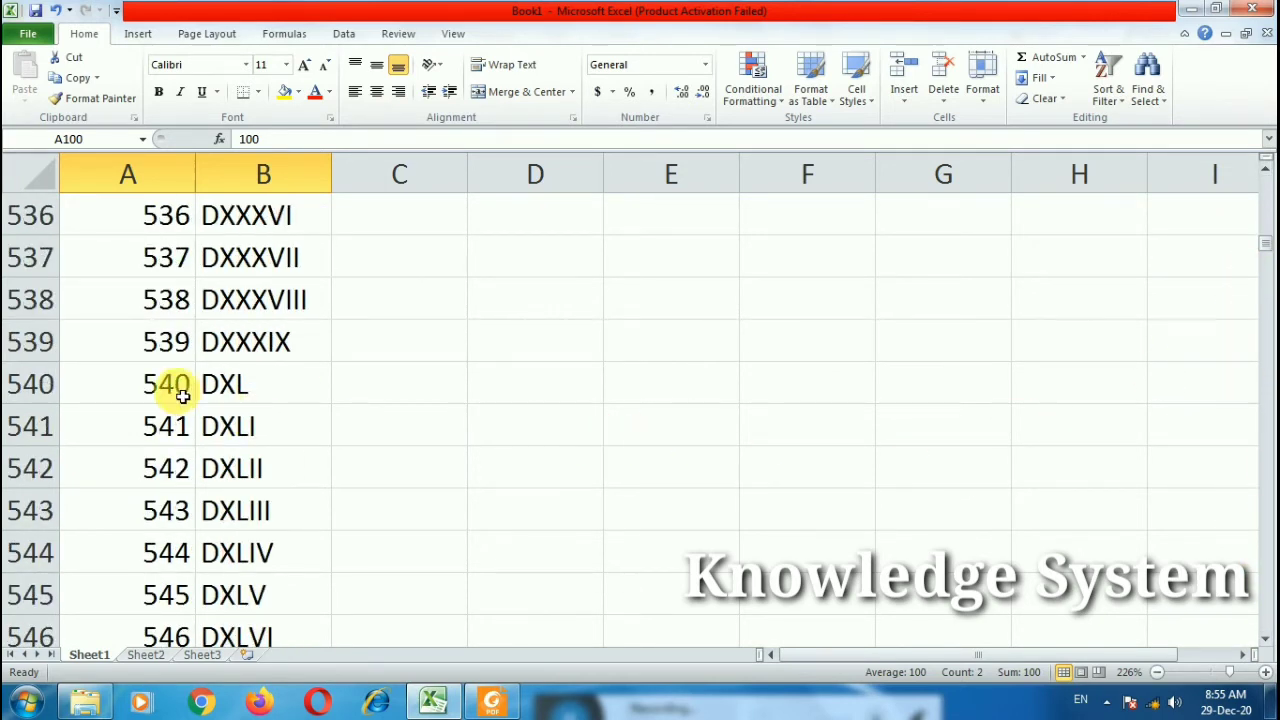
scroll(180, 395, up, 5)
scroll(183, 394, up, 10)
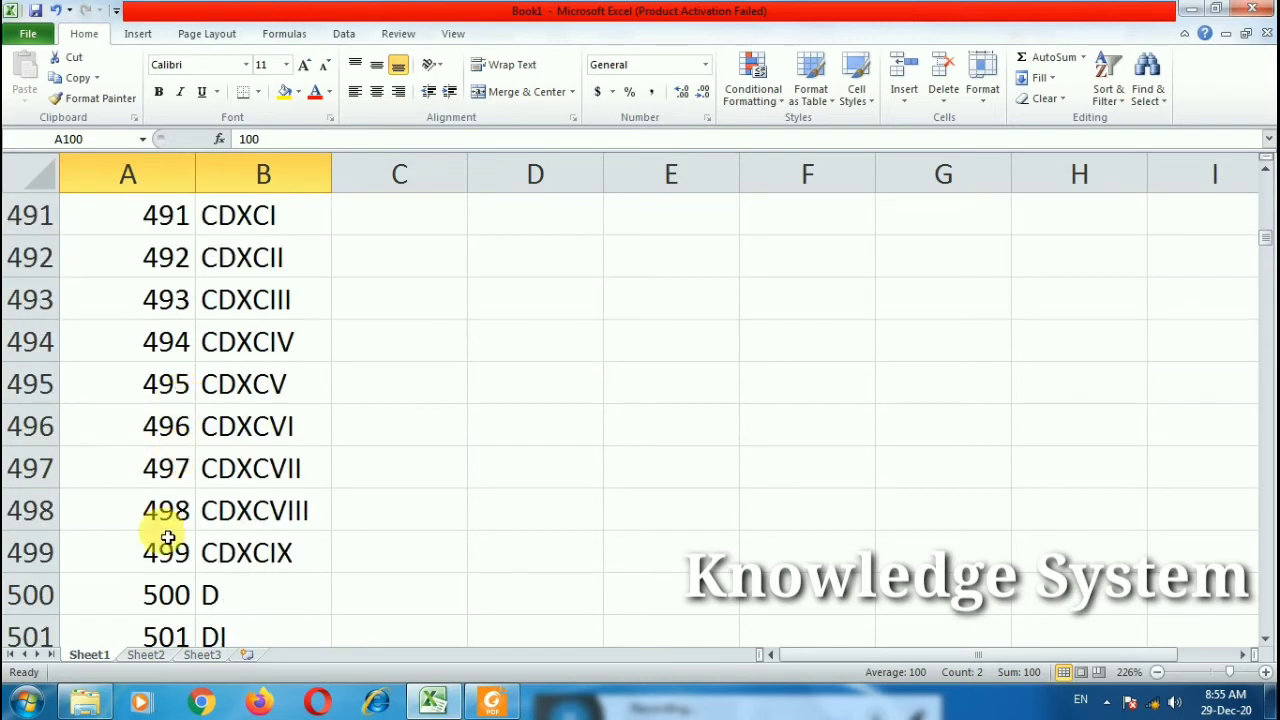
scroll(165, 517, down, 2)
drag(157, 336, 255, 341)
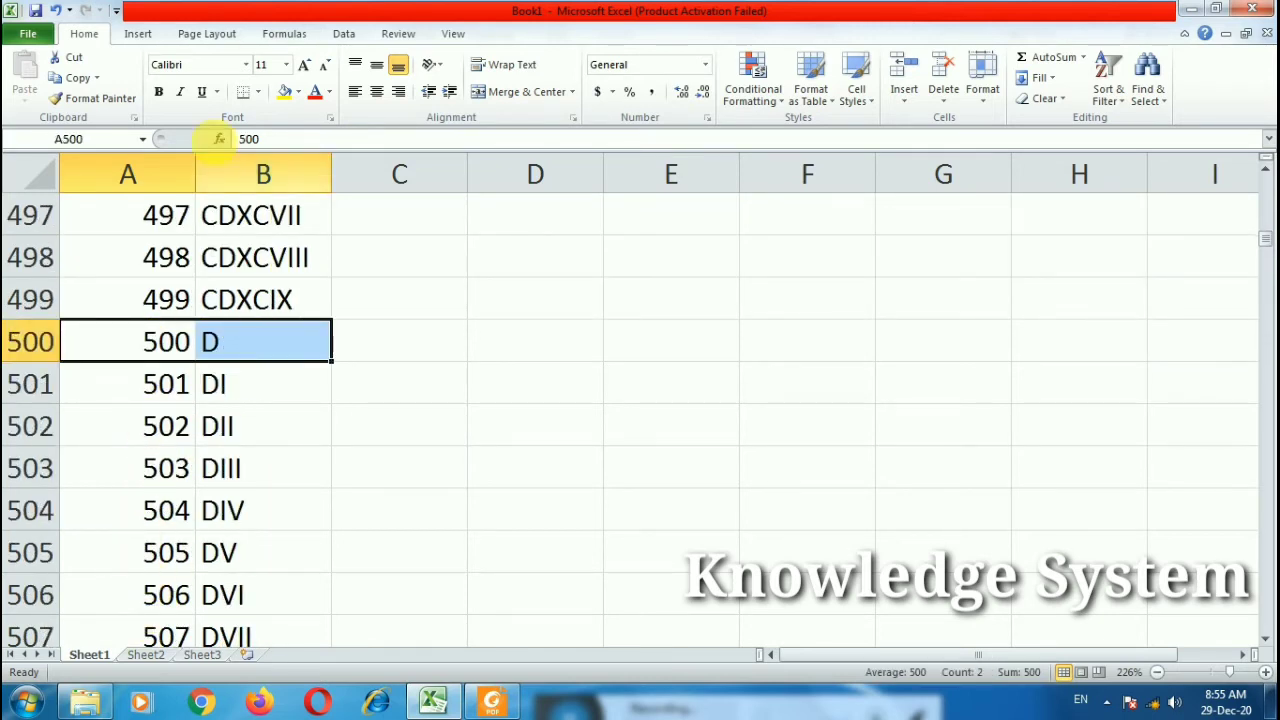
click(158, 91)
click(313, 91)
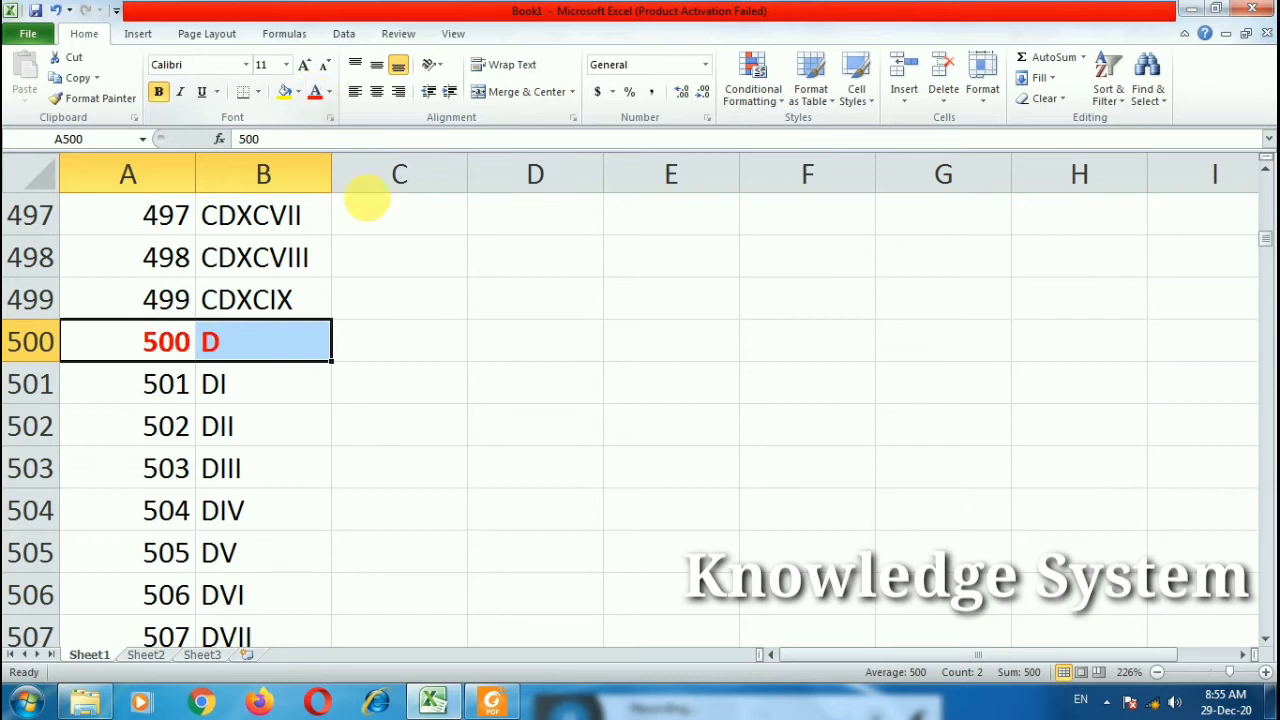
scroll(687, 373, down, 4)
drag(1268, 248, 1240, 298)
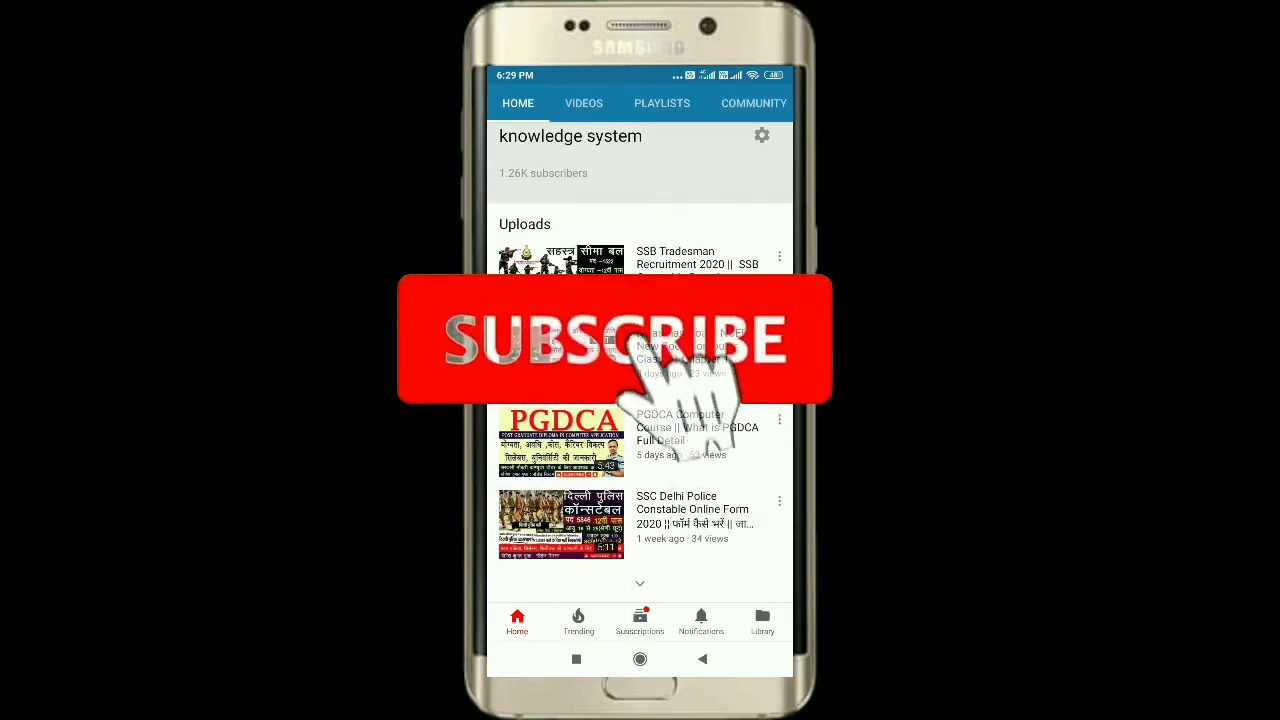
Step: Scroll the YouTube channel promo through to the channel's Videos list
scroll(640, 360, down, 5)
scroll(640, 360, down, 2)
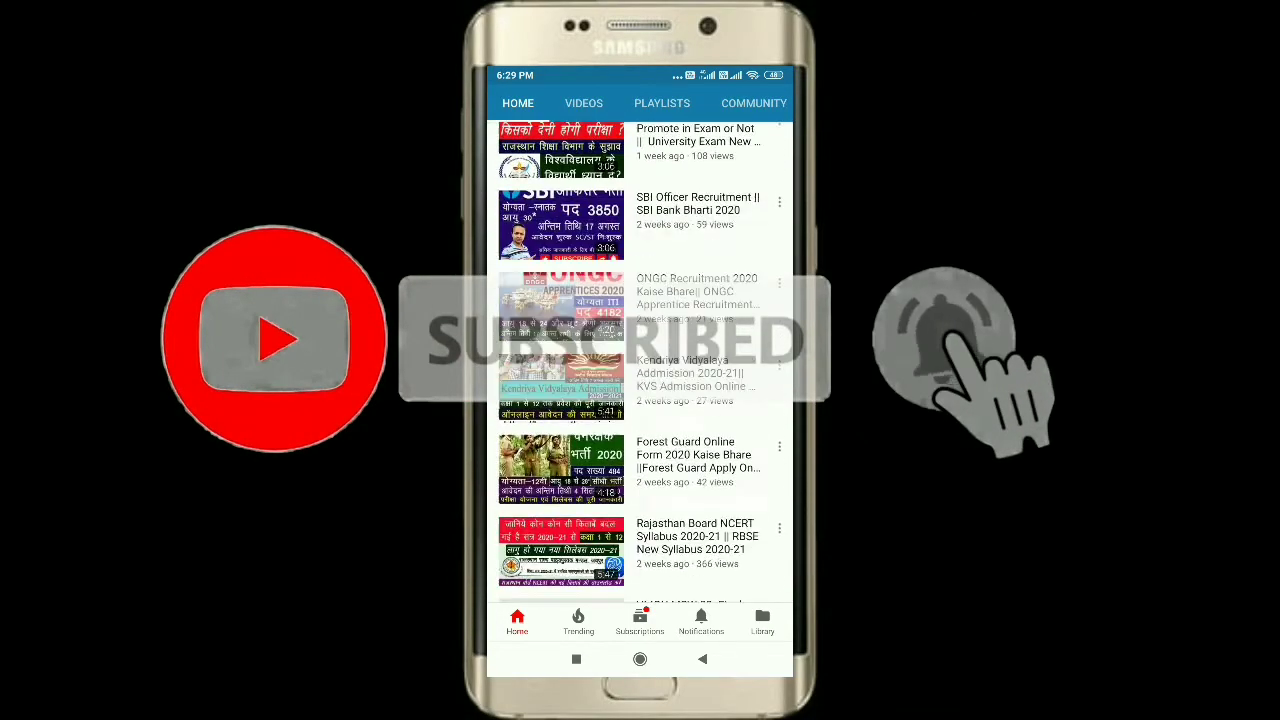
click(640, 582)
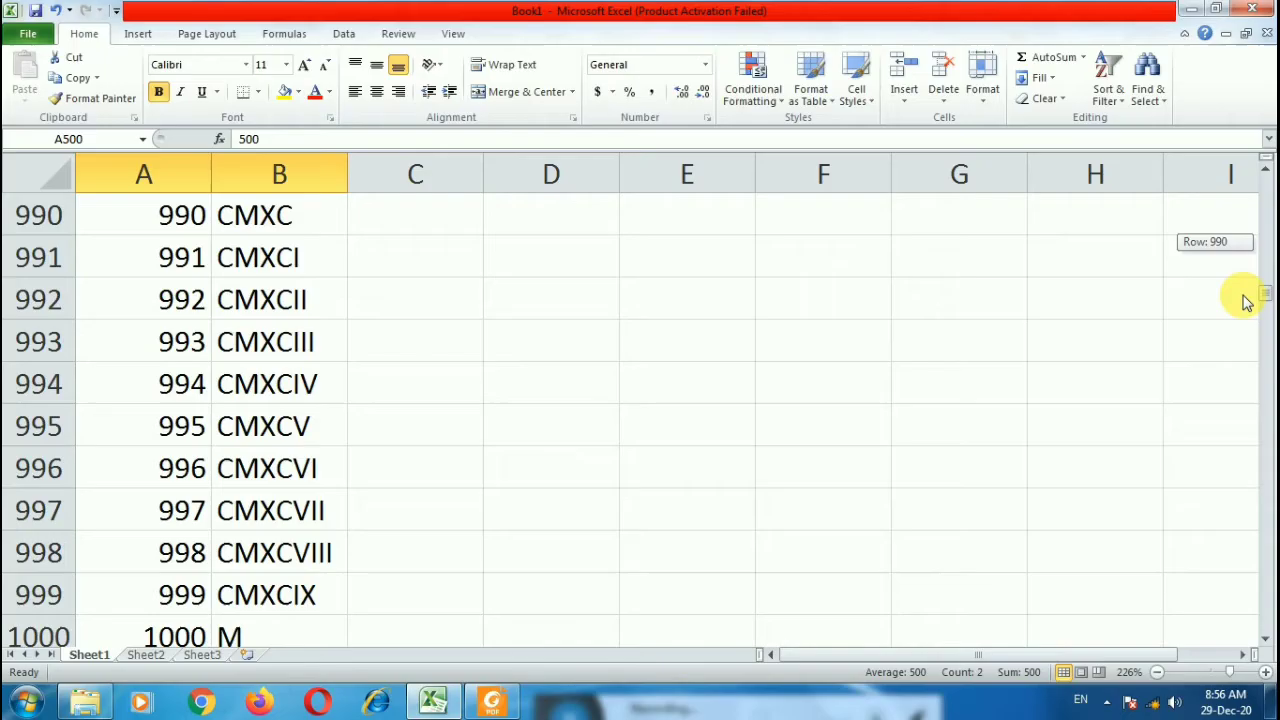
Step: Colour 1000 and its numeral M red in row 1000
scroll(540, 611, down, 4)
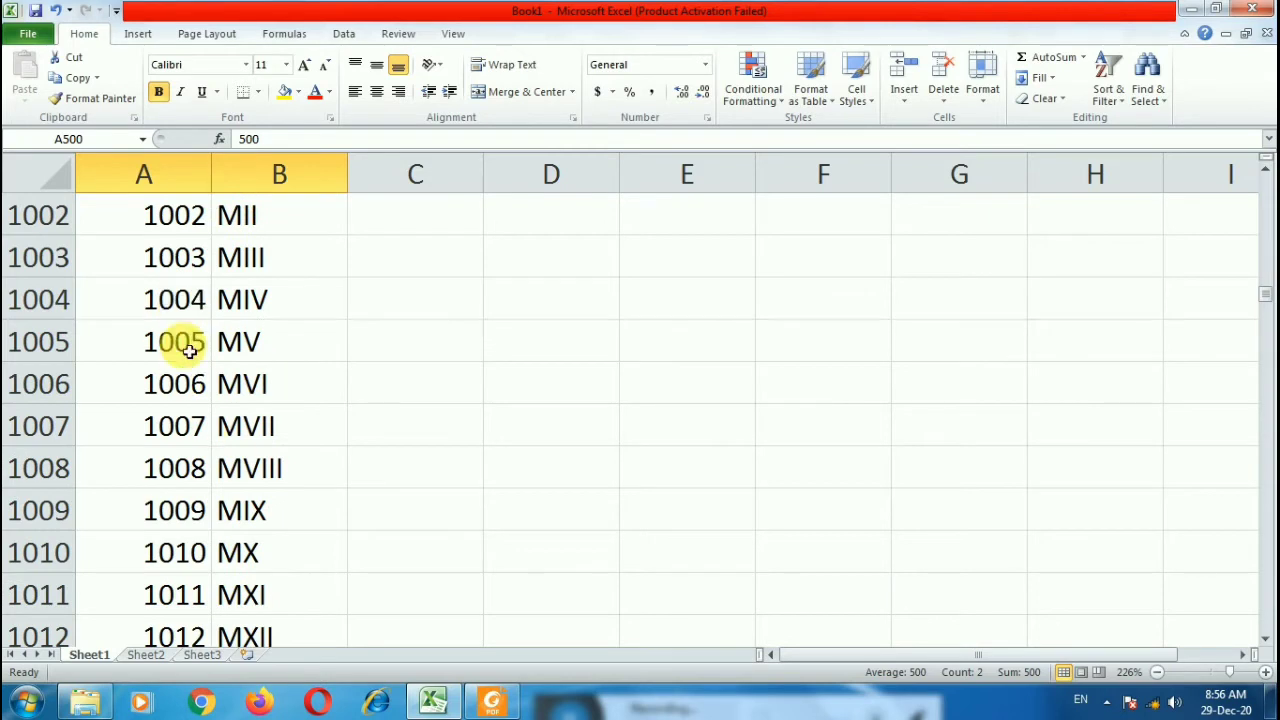
scroll(191, 370, up, 1)
click(204, 268)
drag(204, 268, 243, 257)
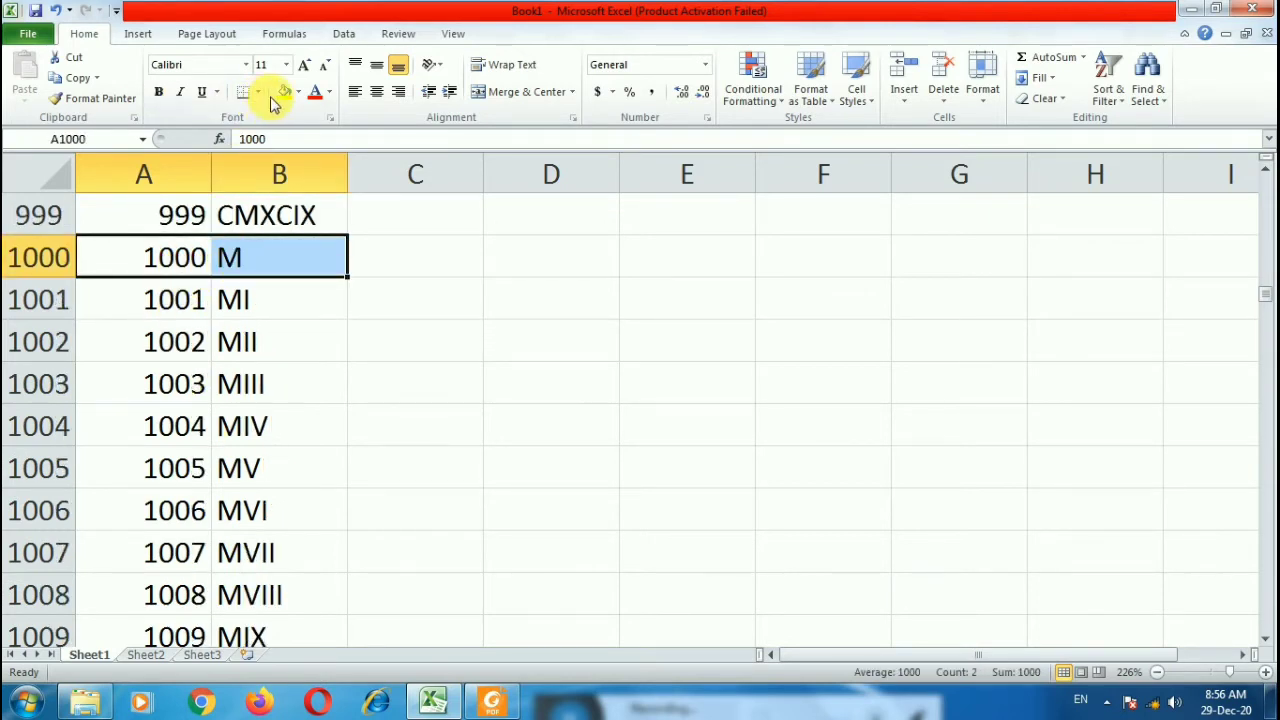
click(314, 92)
scroll(951, 527, down, 6)
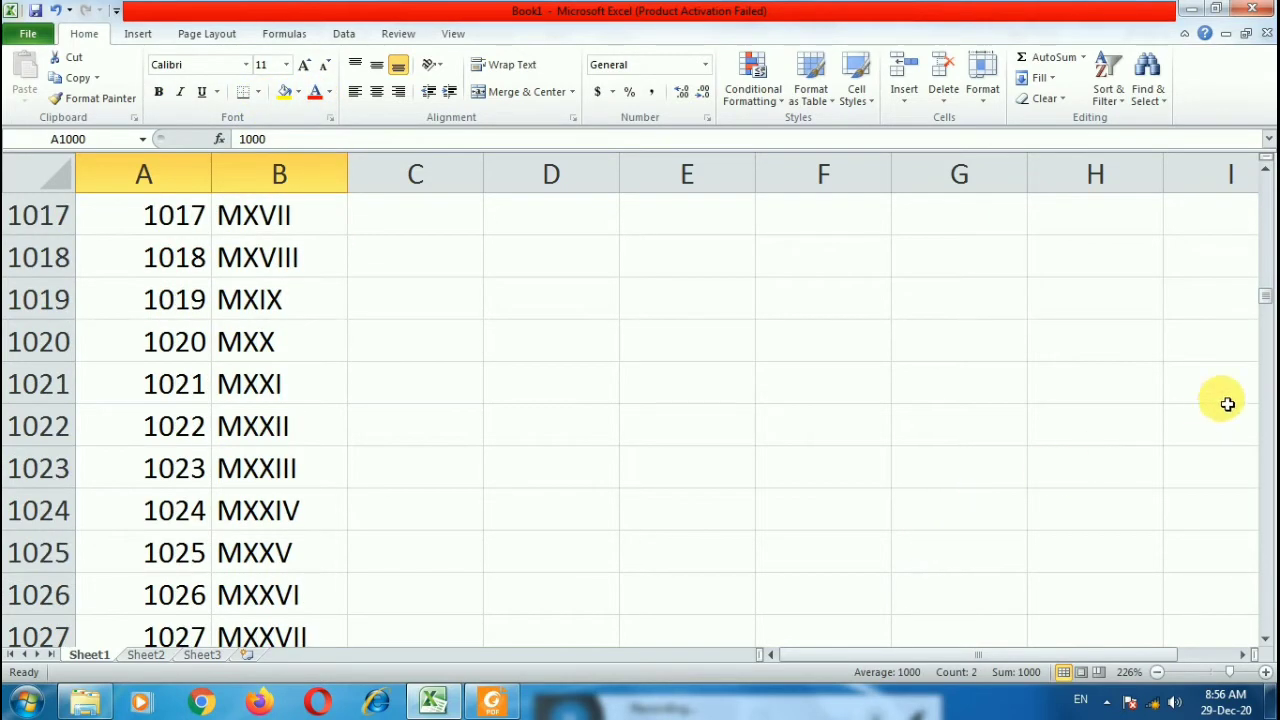
scroll(936, 437, up, 2)
scroll(802, 594, up, 17)
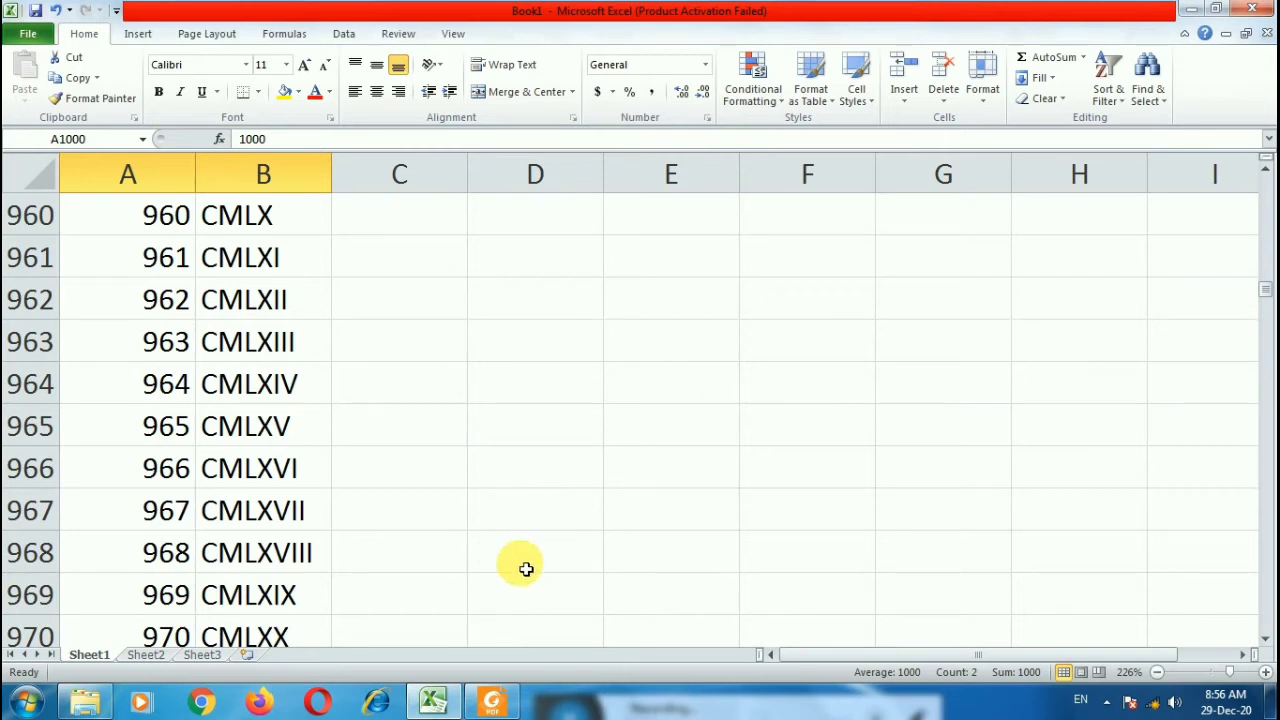
Step: Switch to the functions reference PDF and back to Excel
key(alt+Tab)
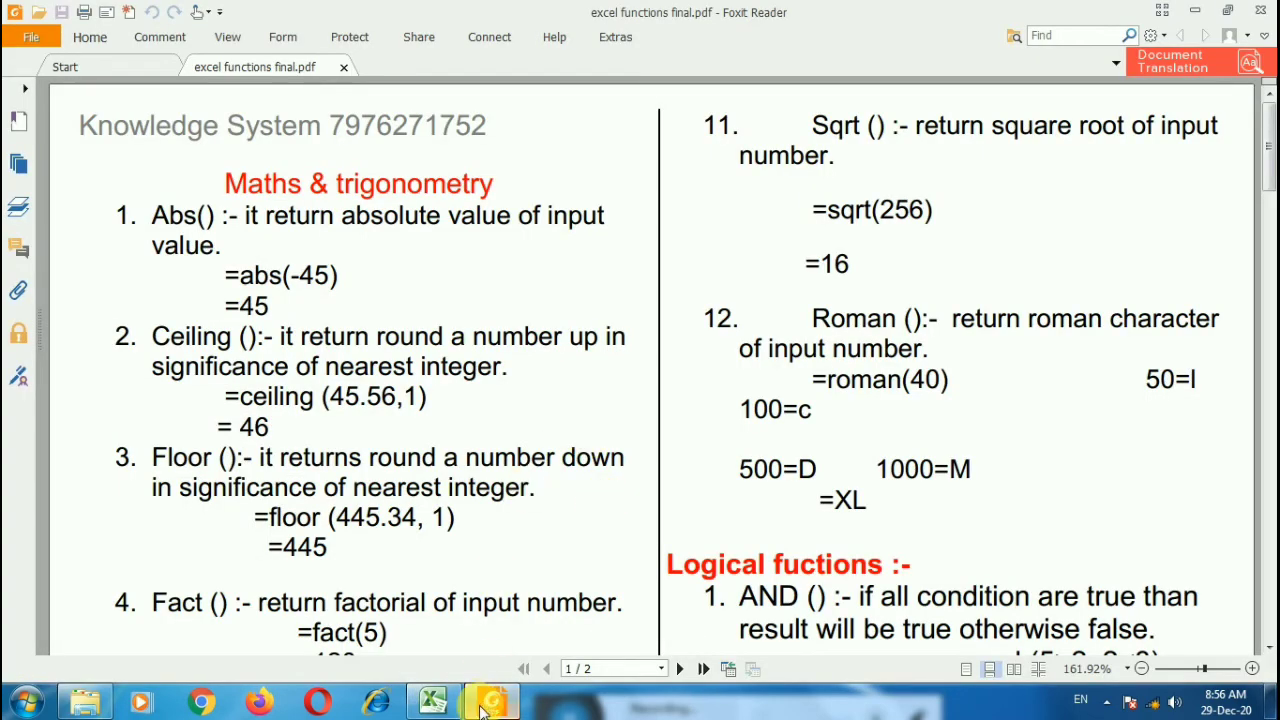
key(alt+Tab)
click(413, 370)
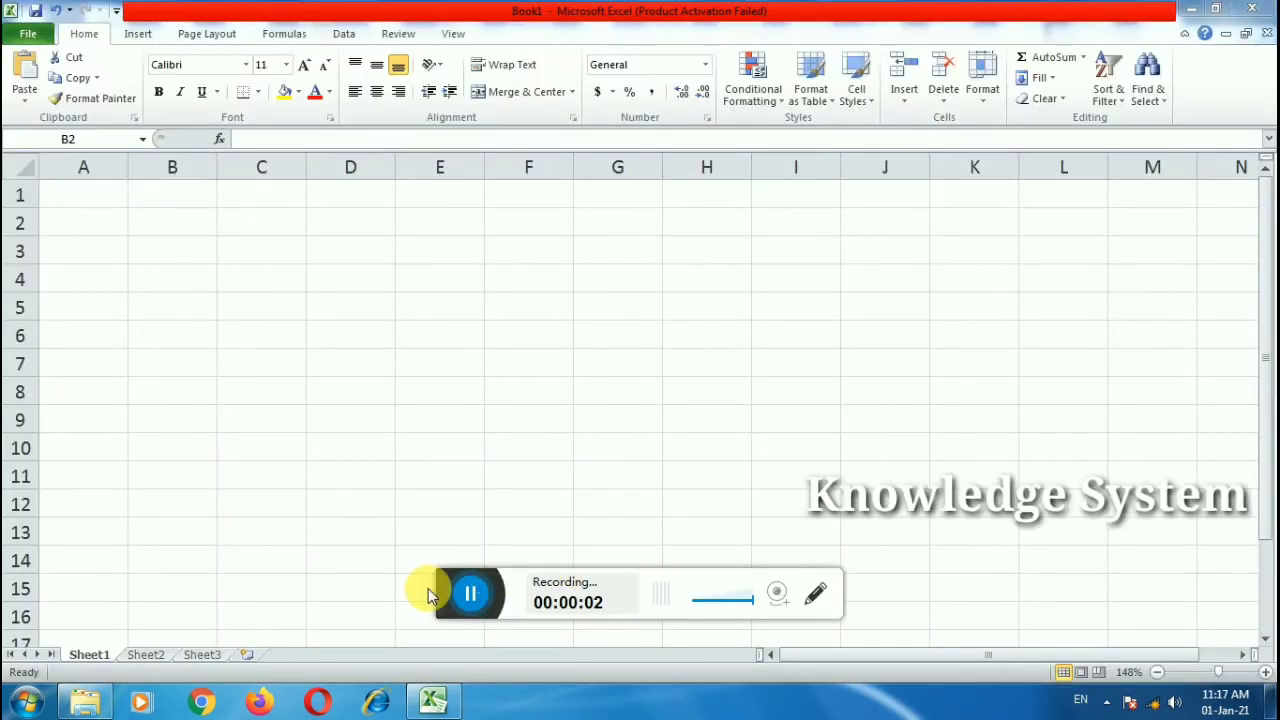
Step: From the Formulas tab's Text functions, try FIXED, cancel it, and start editing B2
drag(447, 596, 478, 714)
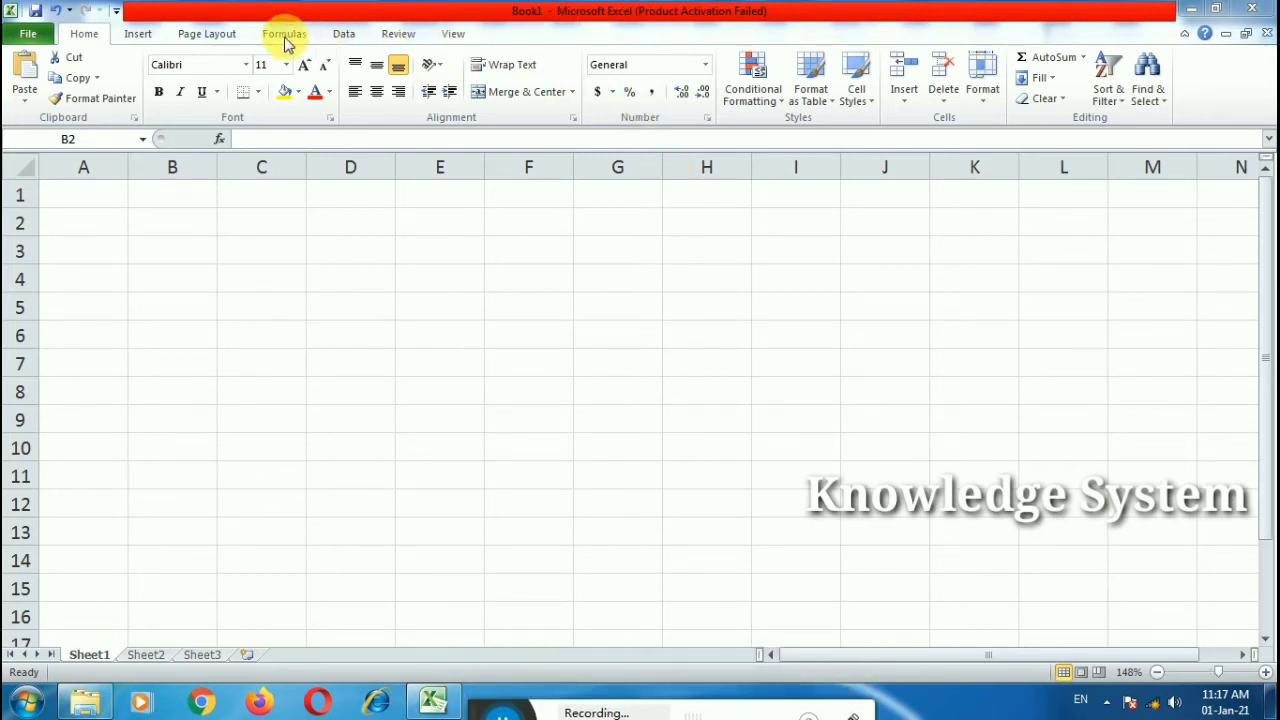
click(325, 68)
click(270, 38)
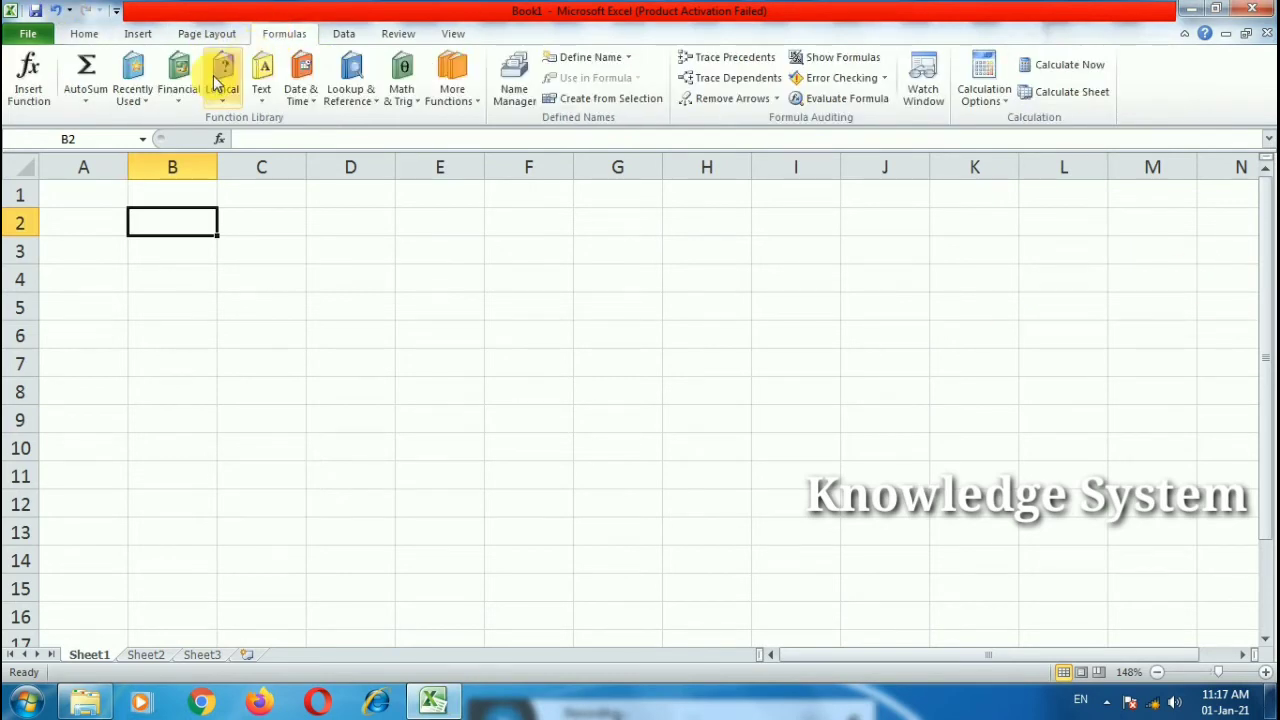
click(261, 86)
click(288, 301)
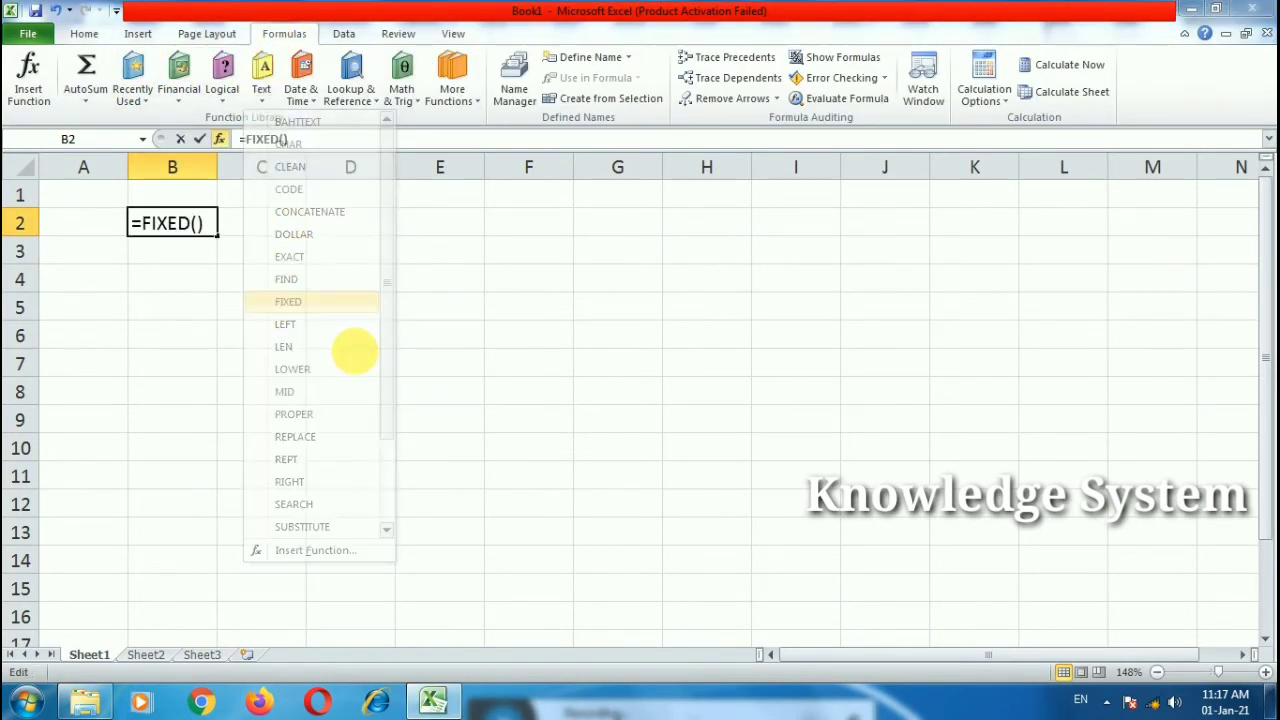
click(945, 524)
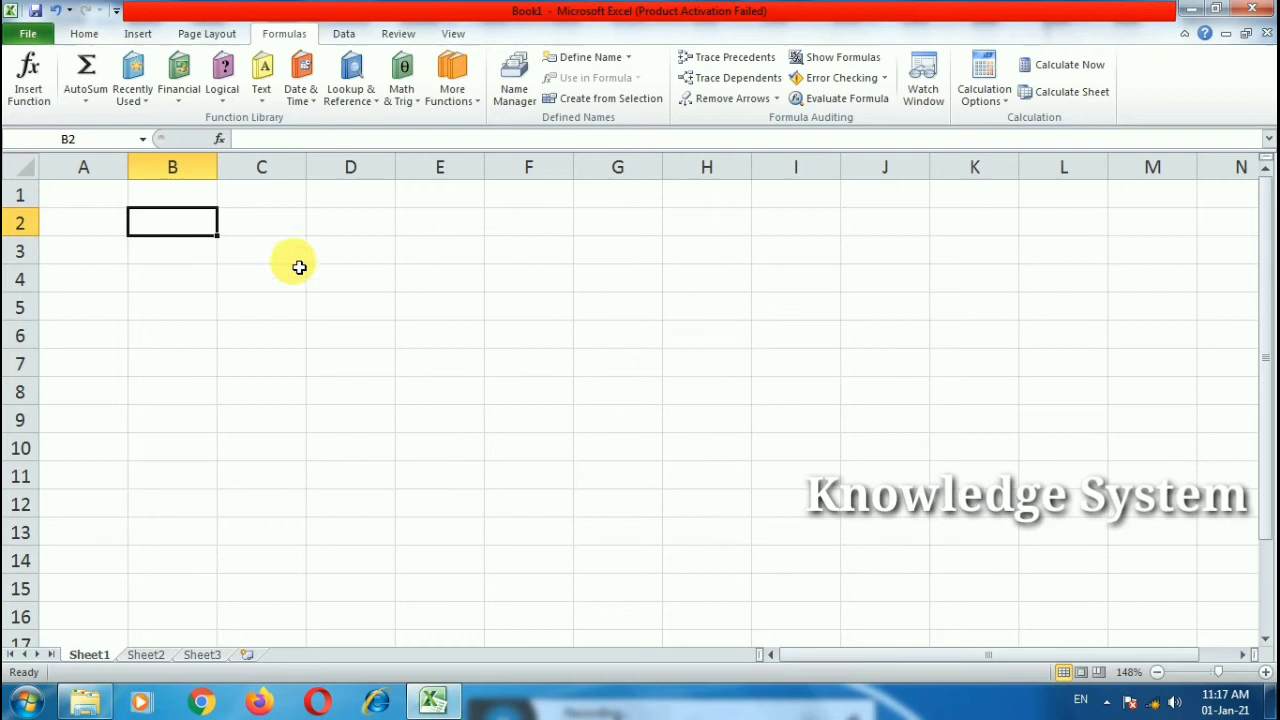
double_click(183, 231)
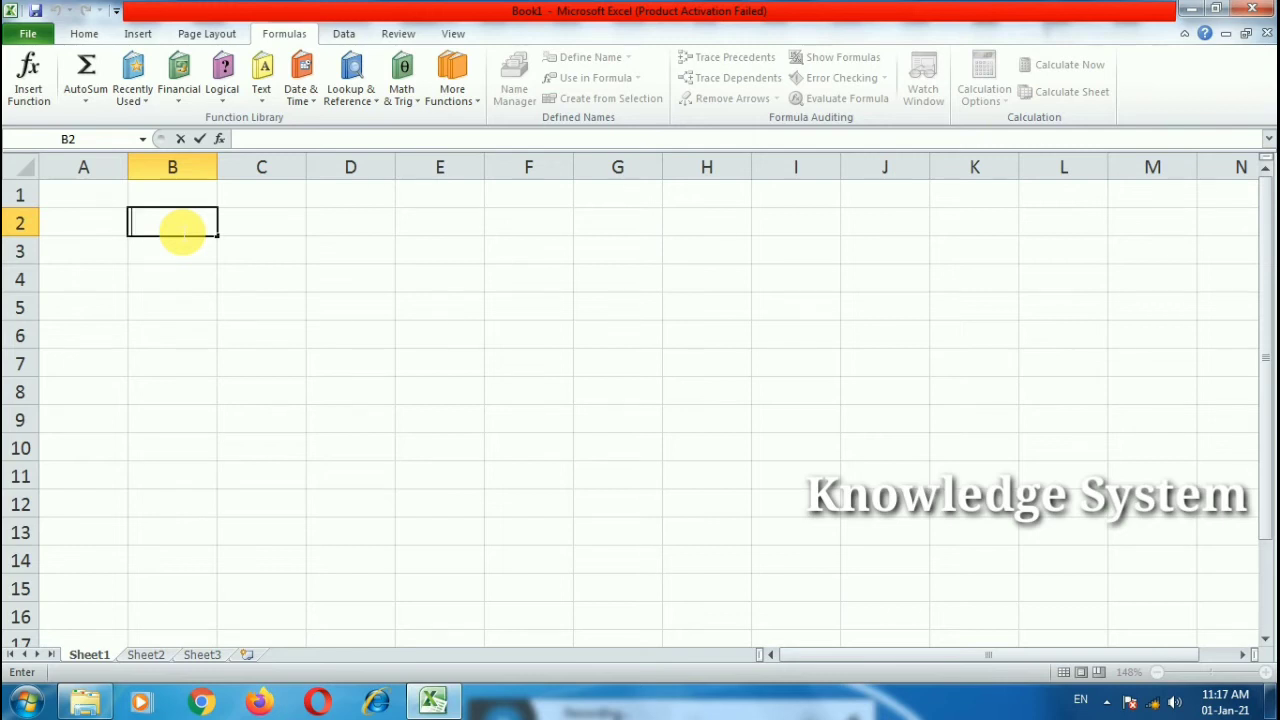
text(r)
key(BackSpace)
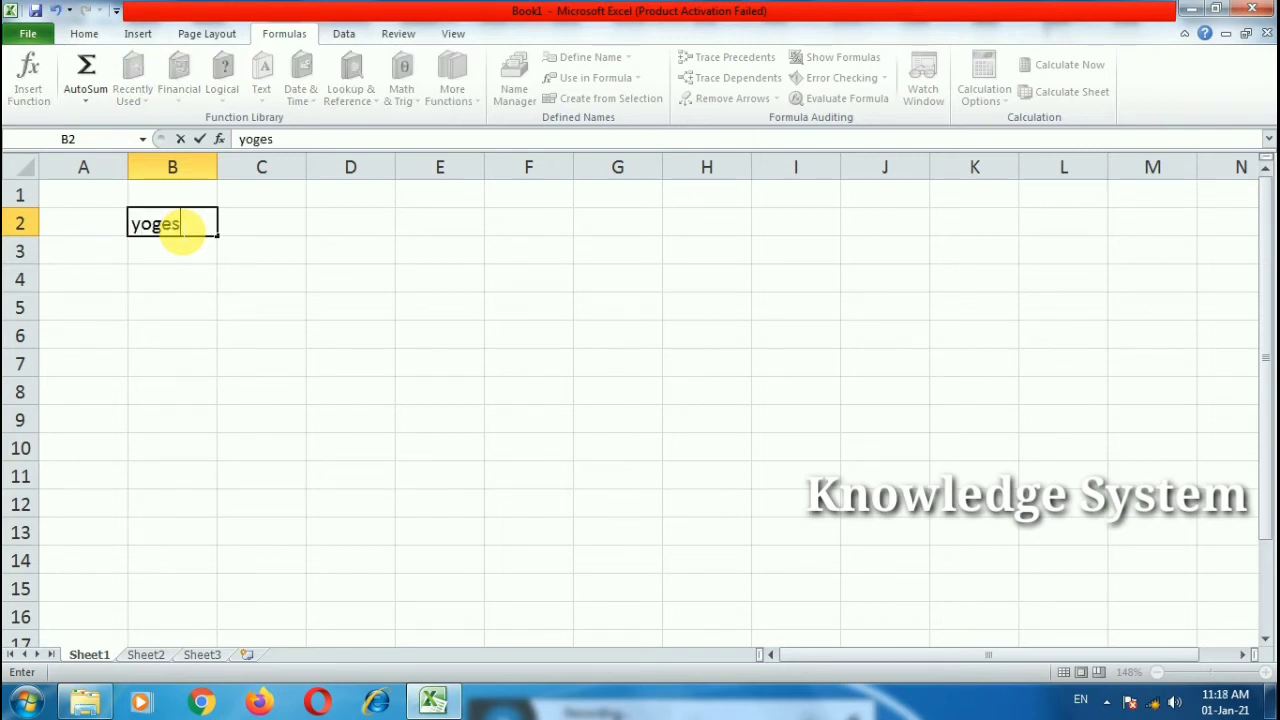
key(Tab)
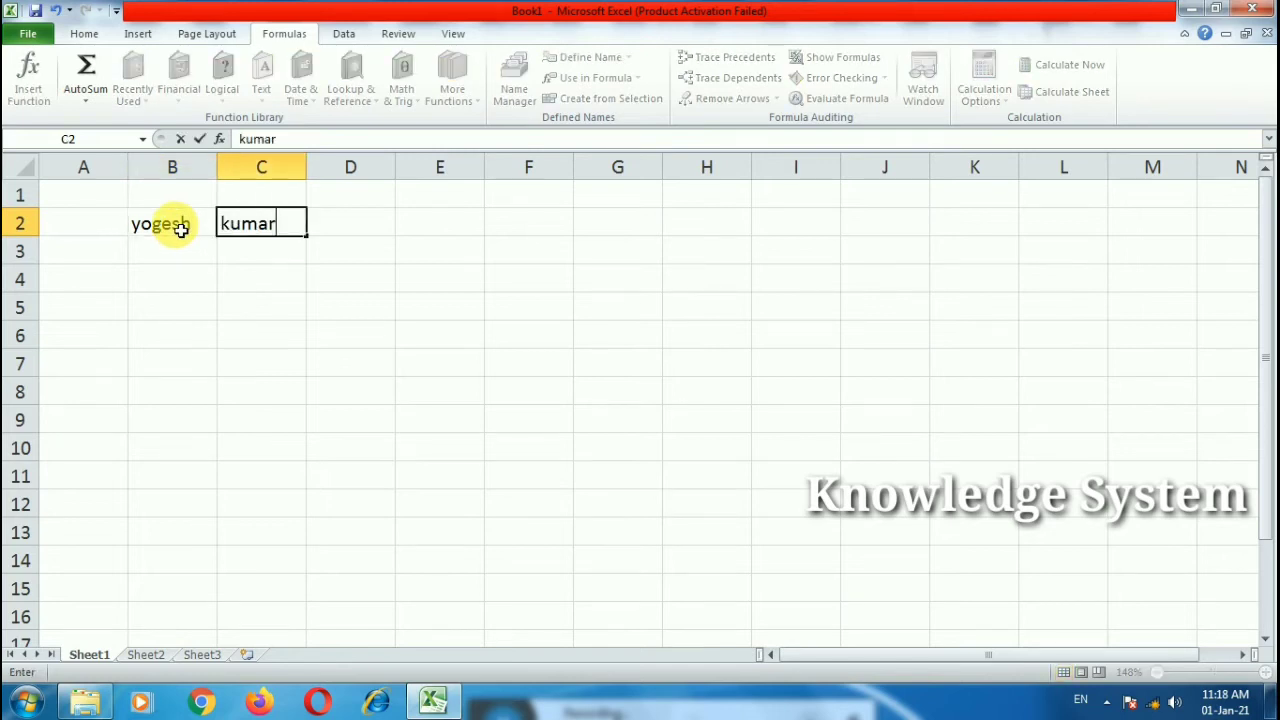
text( g)
key(BackSpace)
key(BackSpace)
key(Tab)
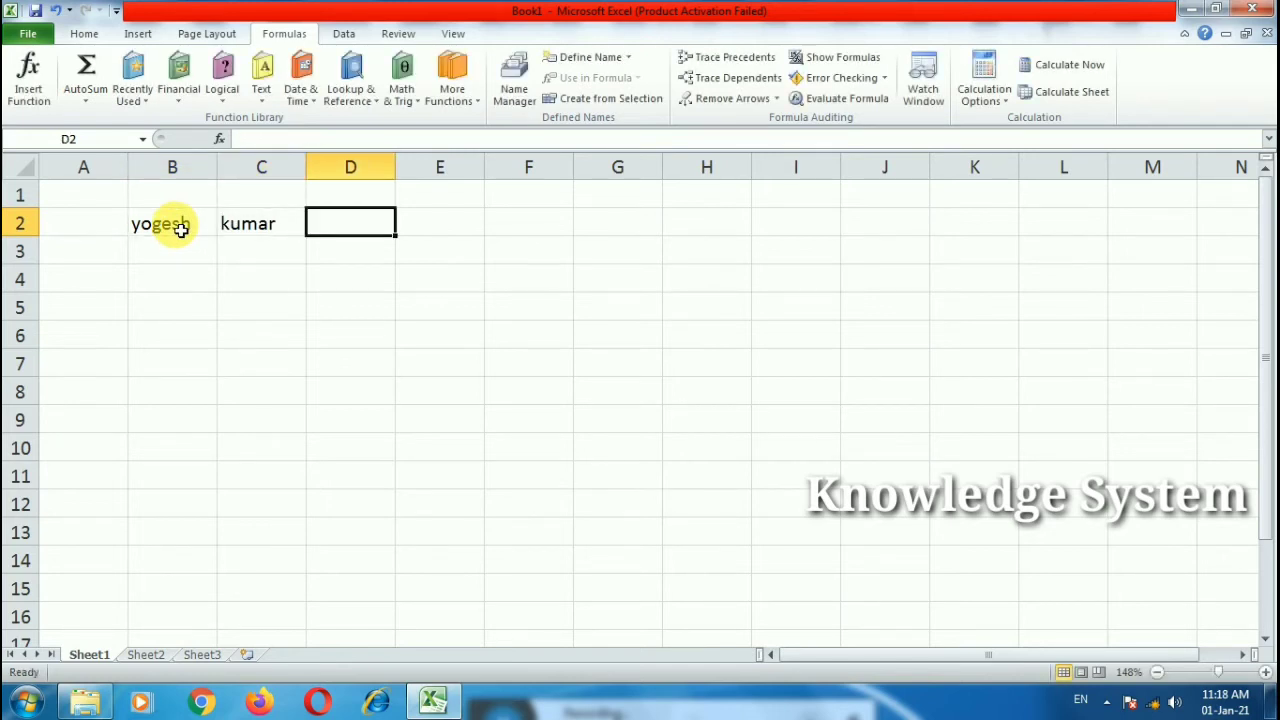
double_click(185, 226)
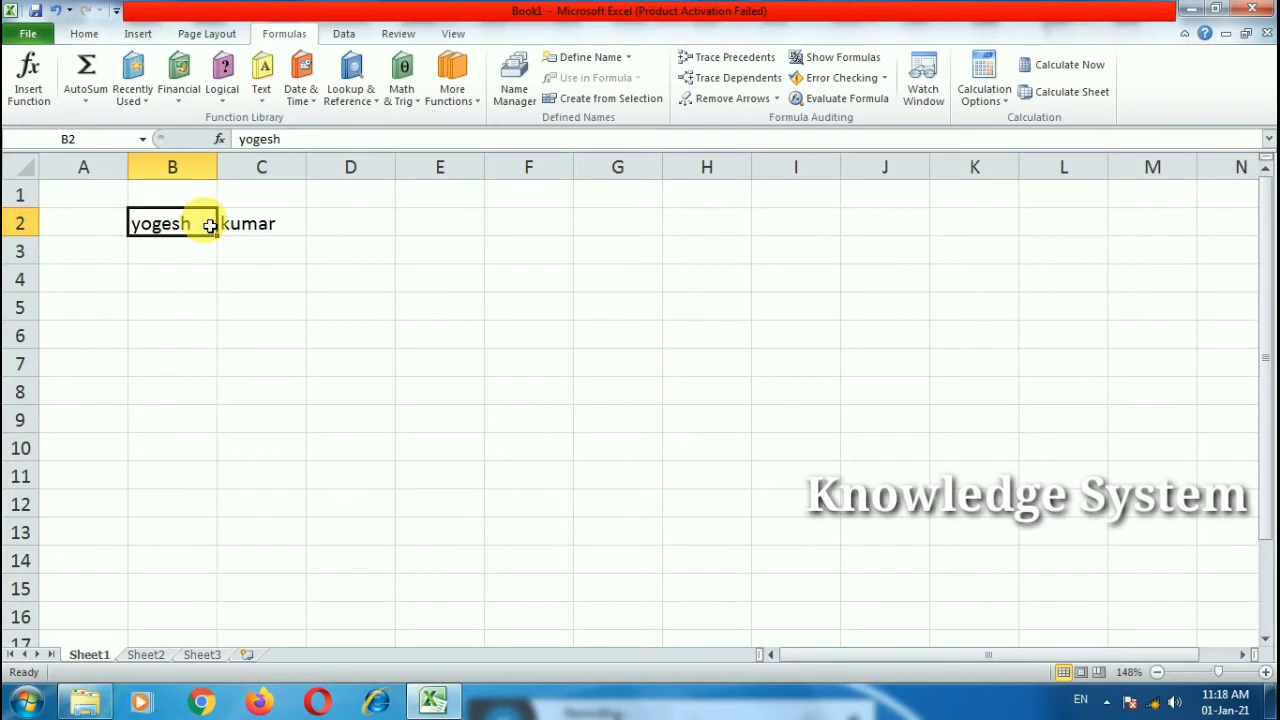
double_click(266, 226)
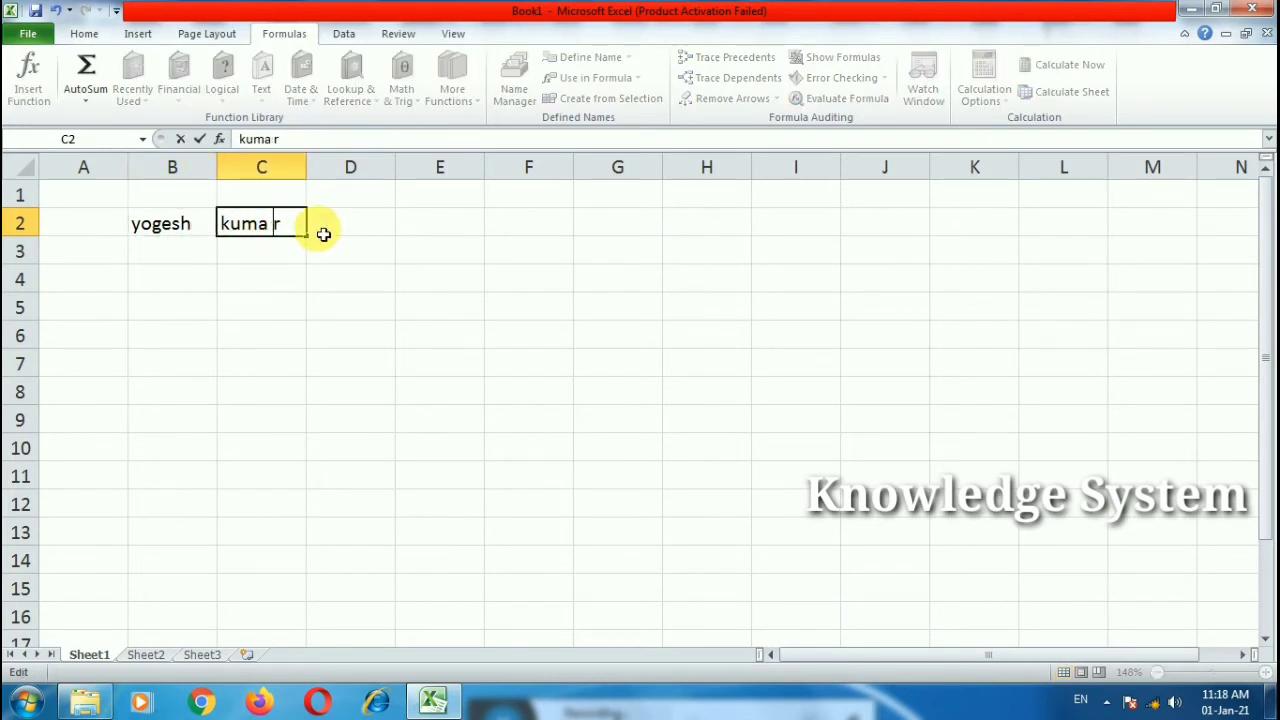
key(BackSpace)
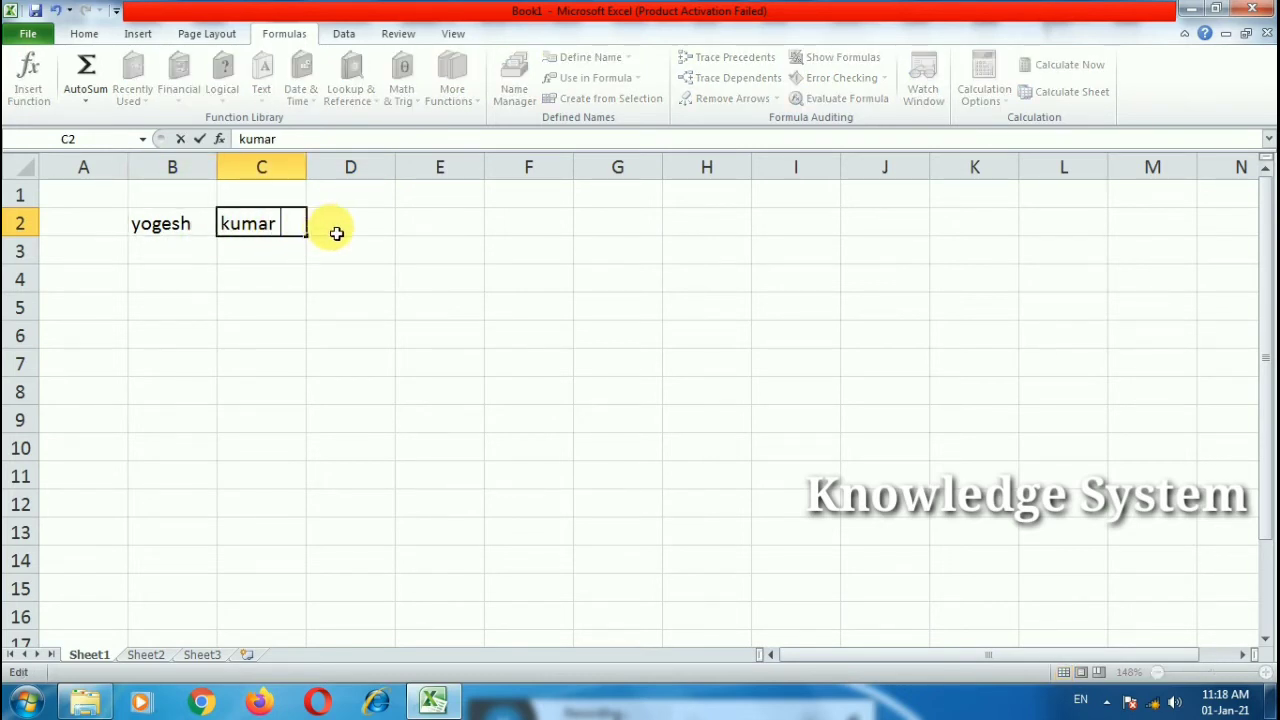
click(352, 235)
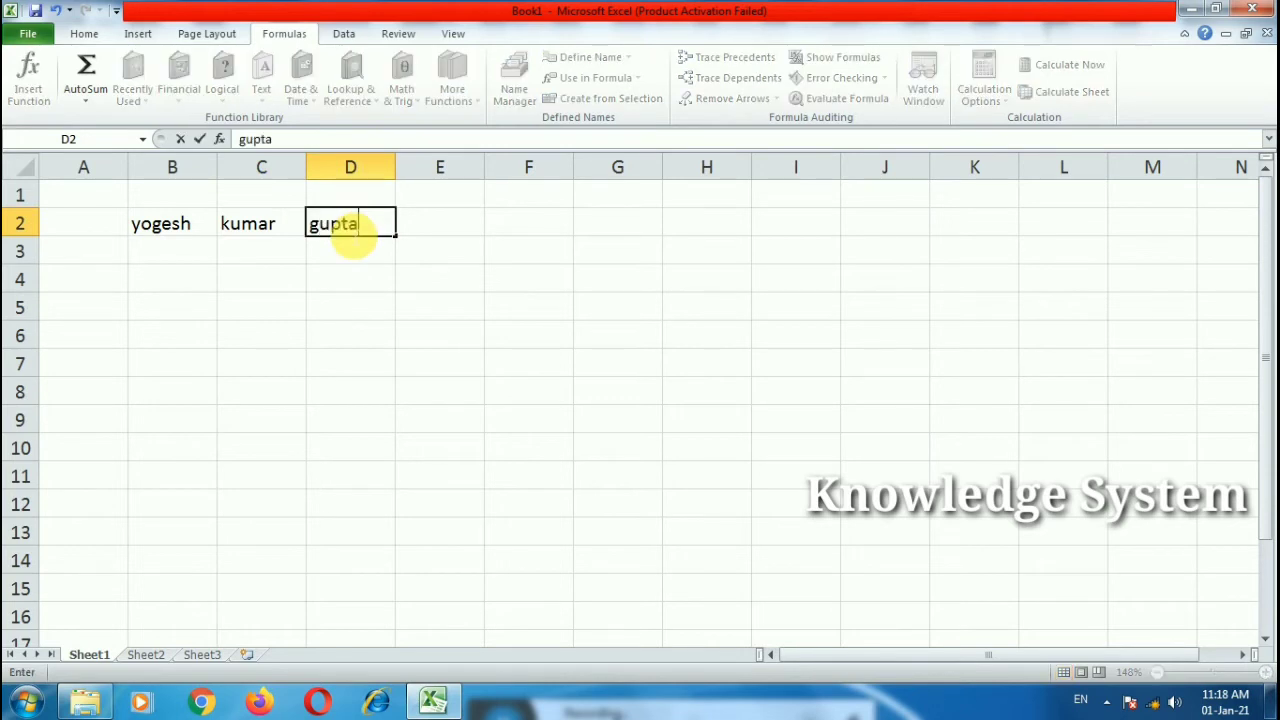
Step: Enter =CONCATENATE(B2,C2,D2) in E2 to join the three name parts
double_click(441, 235)
text(=con)
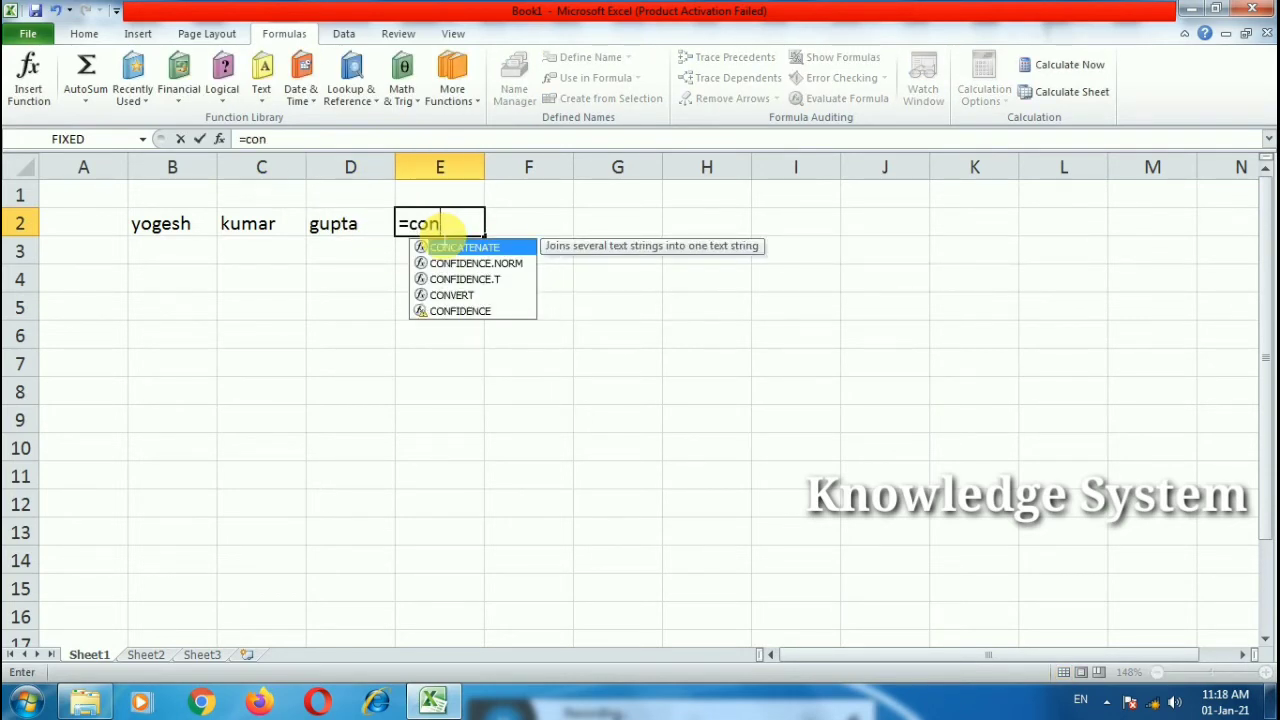
double_click(442, 247)
click(180, 228)
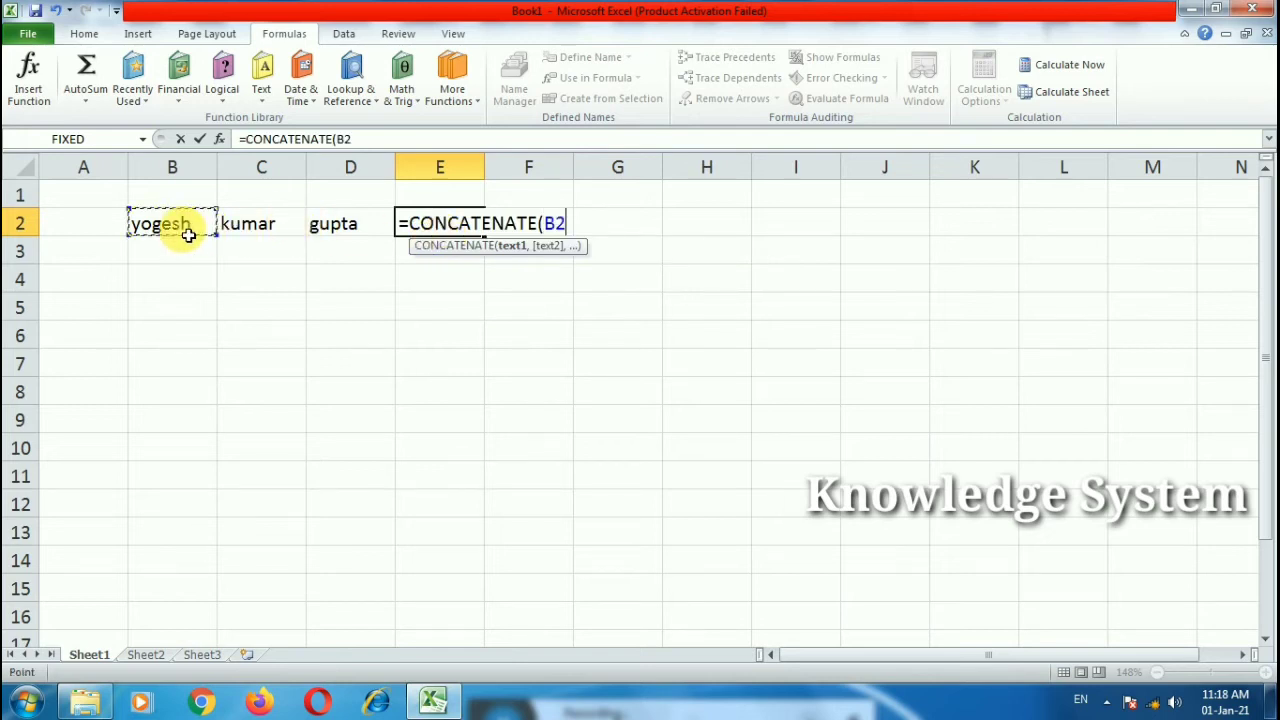
text(,)
click(285, 226)
text(,)
click(340, 225)
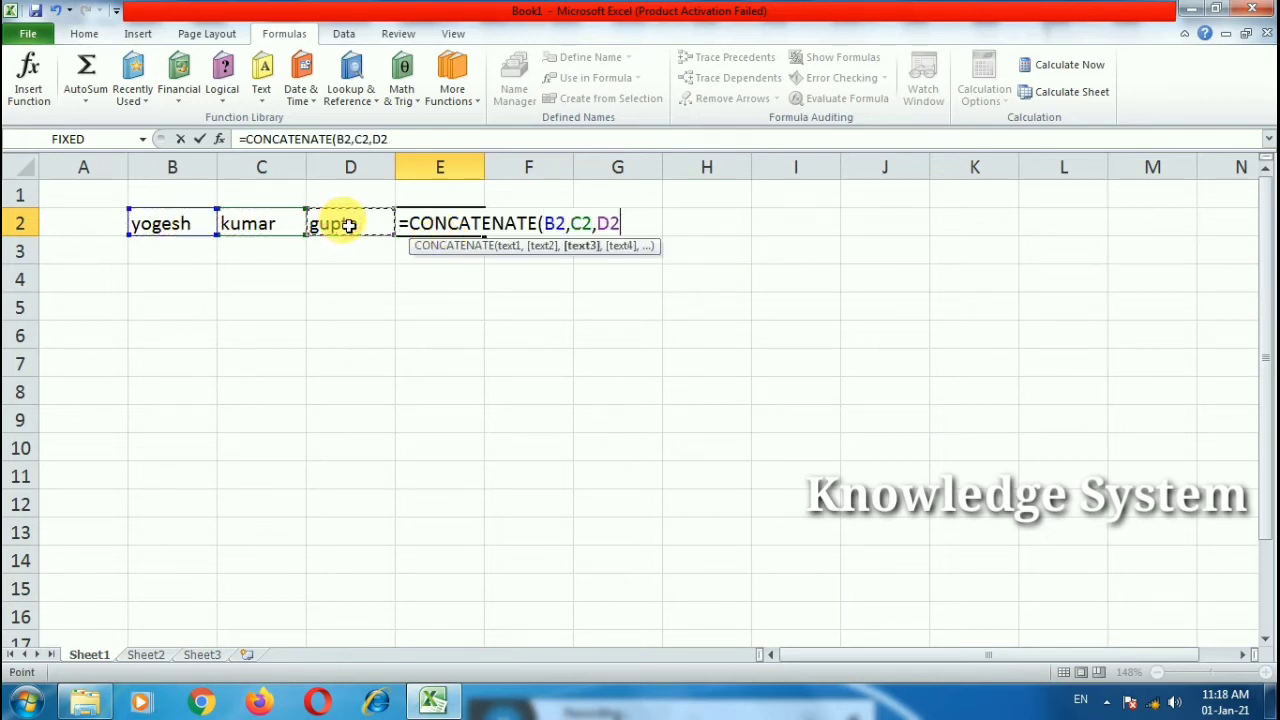
text())
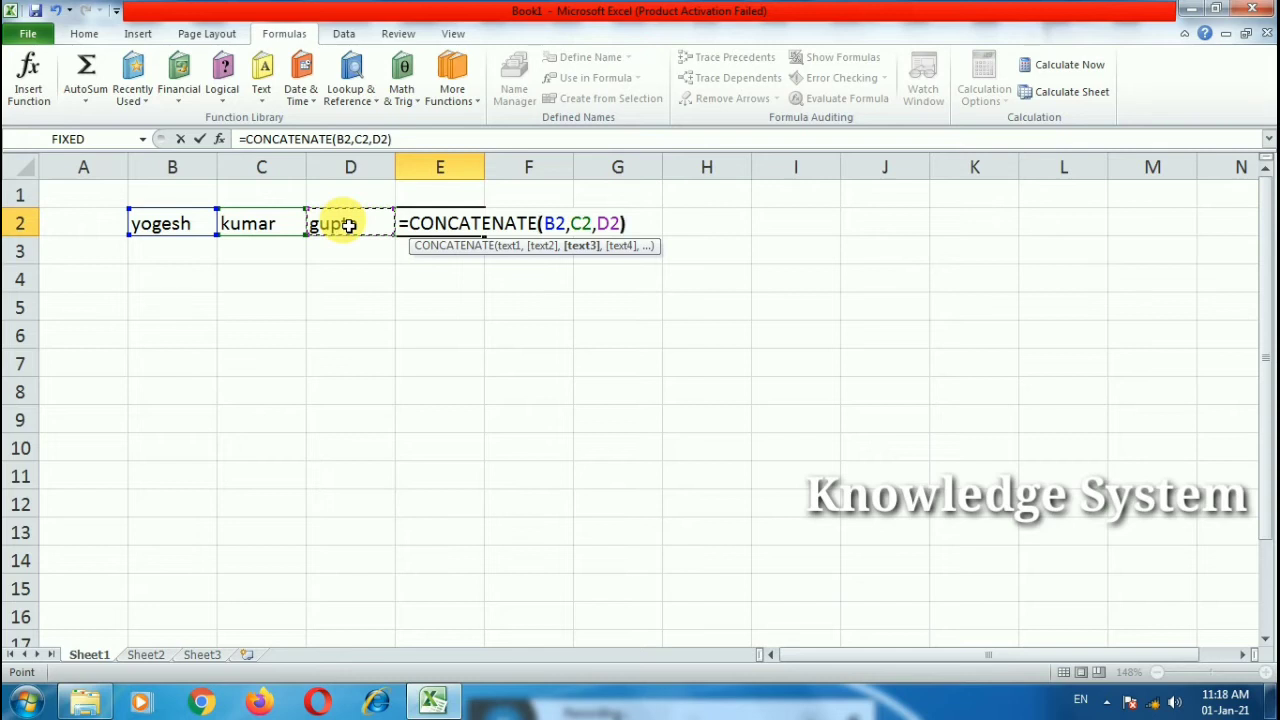
key(Return)
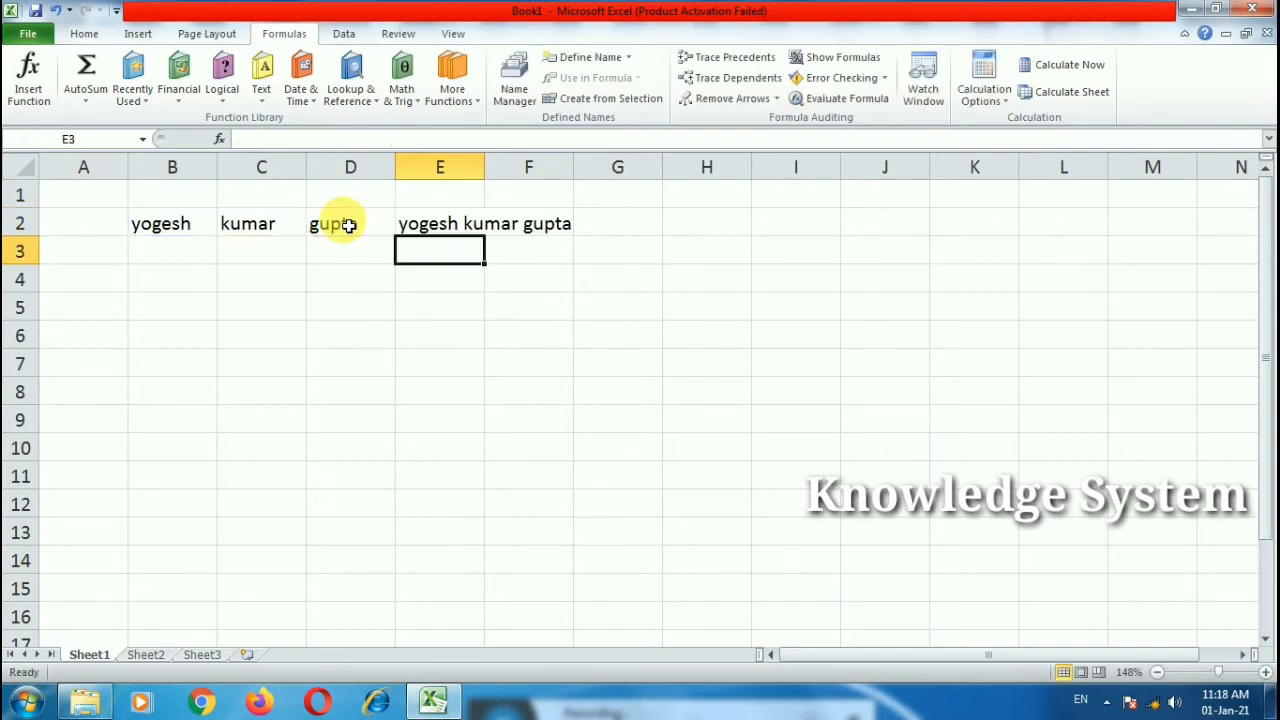
Step: Auto-fit column E to the full name and review E2's formula
double_click(485, 166)
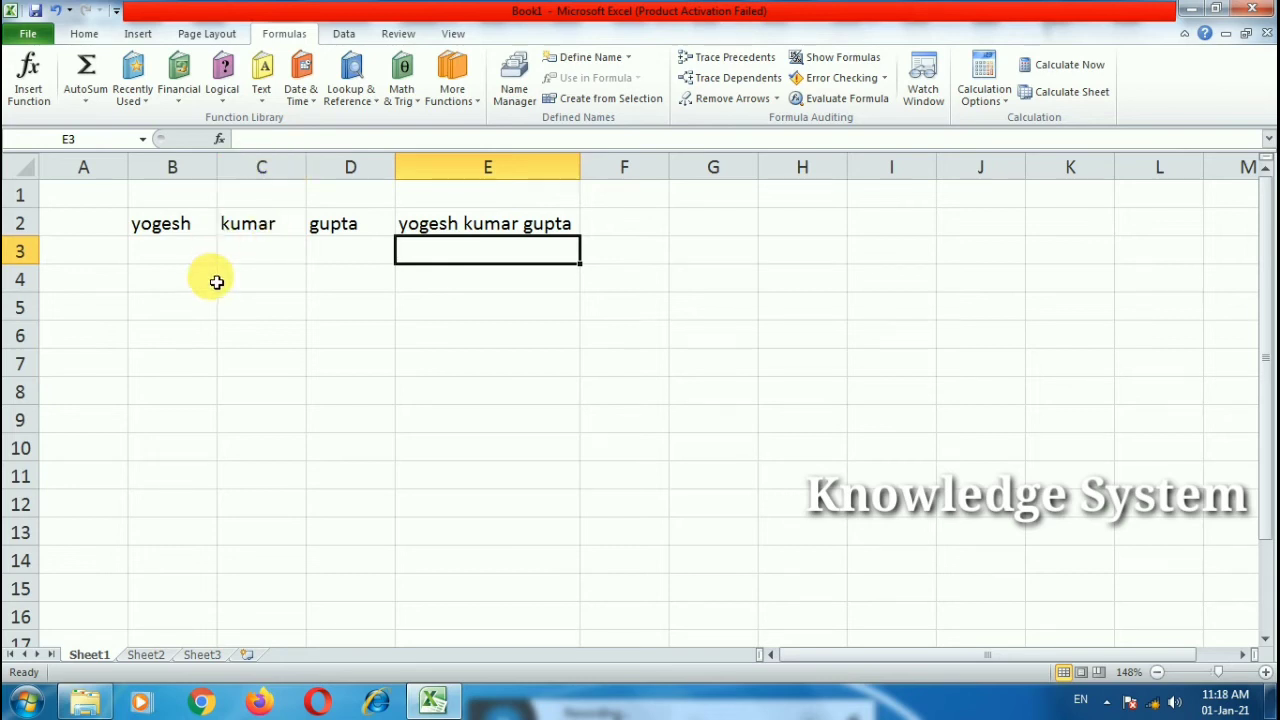
double_click(443, 230)
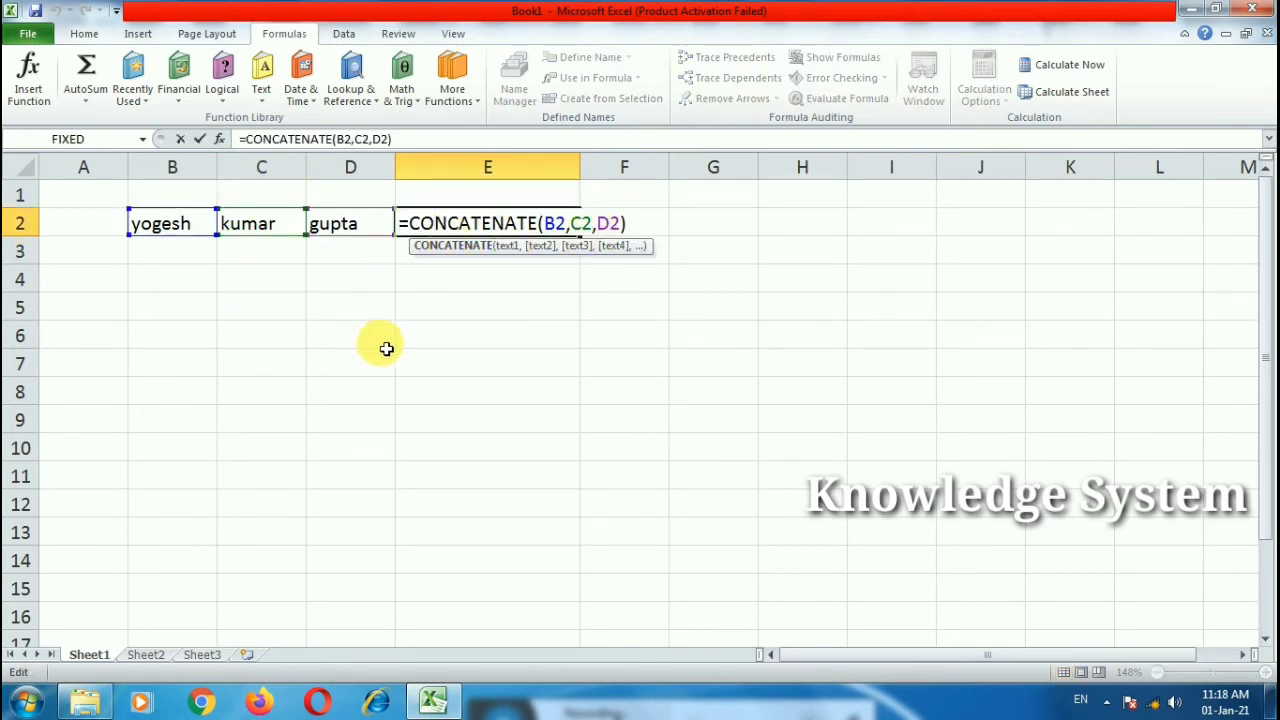
key(Escape)
click(338, 309)
text(=)
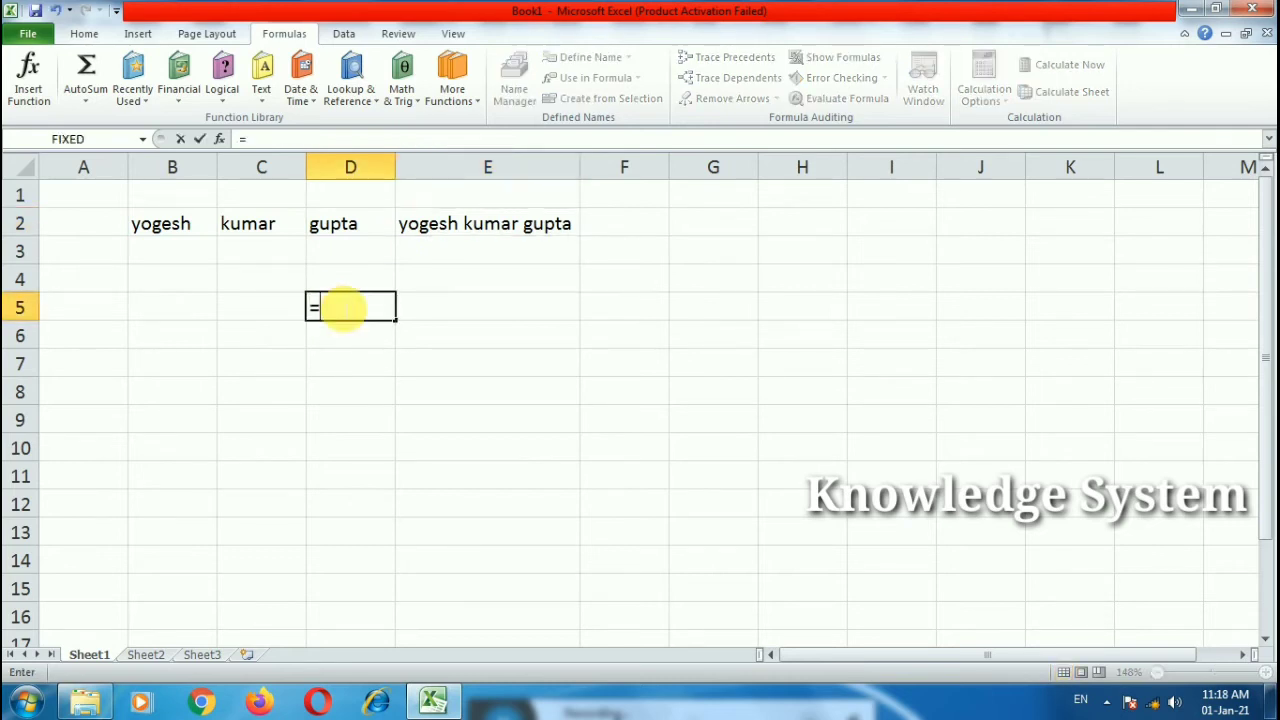
text(y)
key(BackSpace)
text(c)
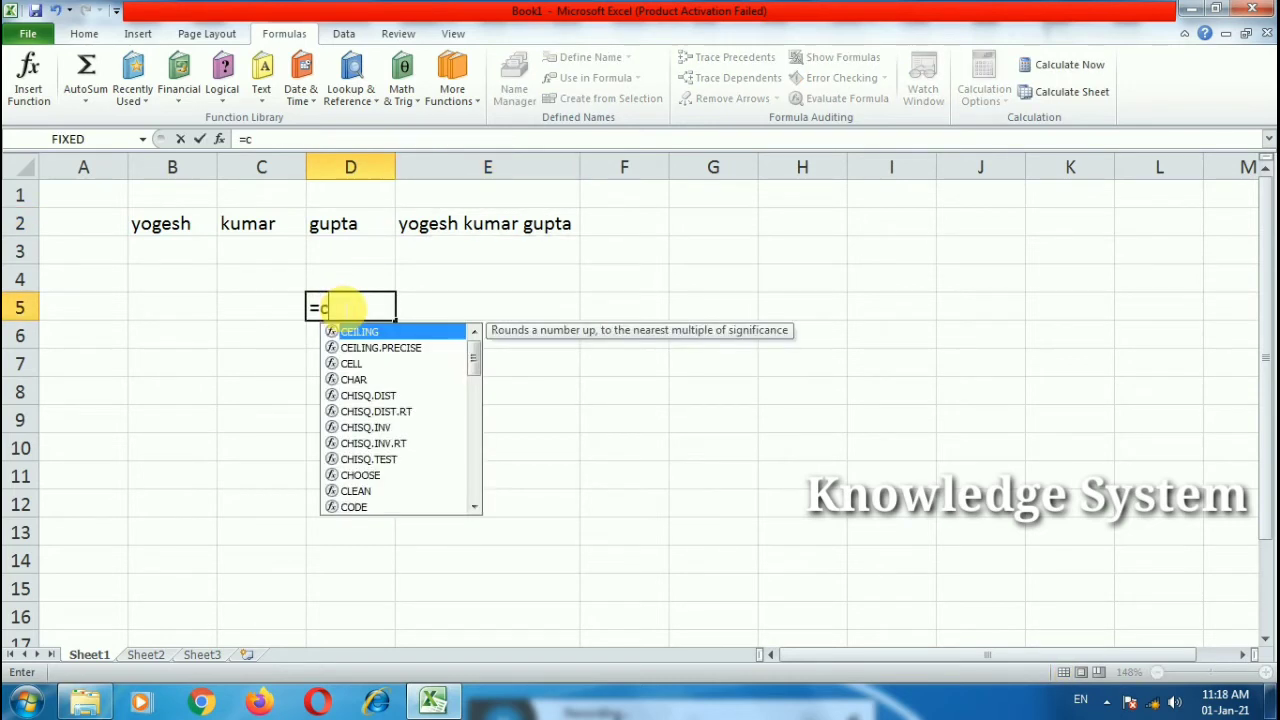
text(oncate)
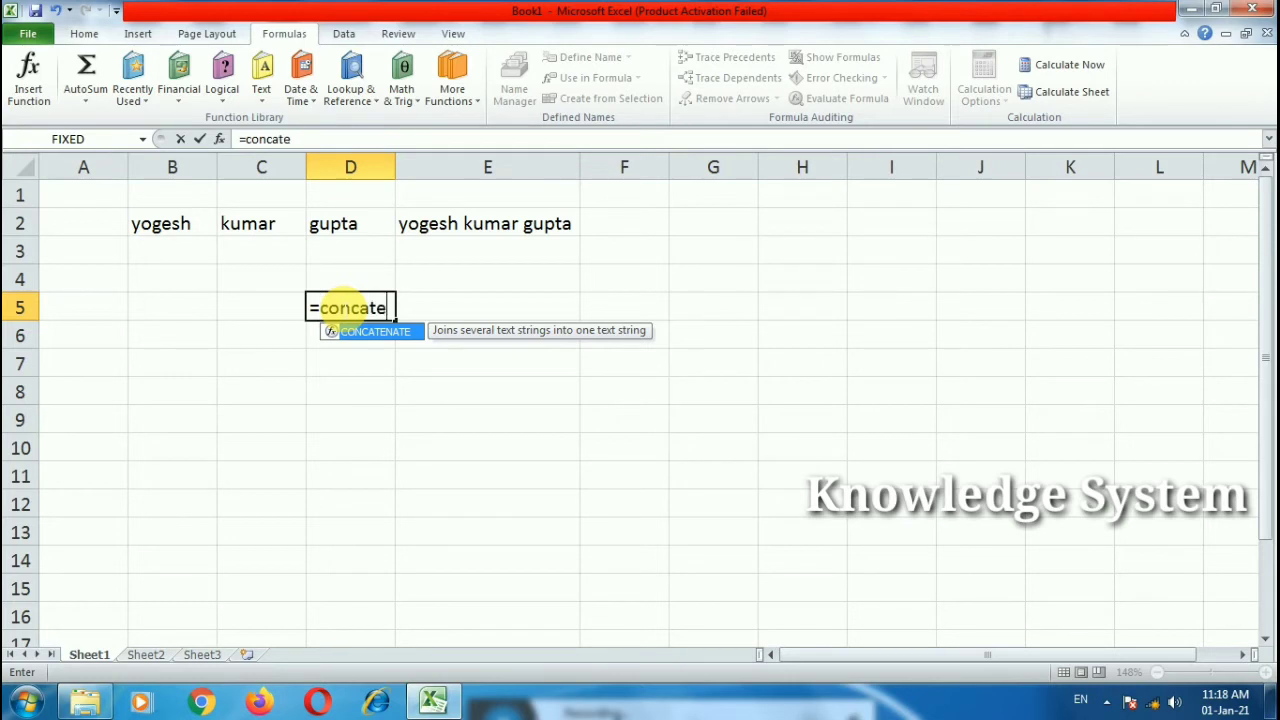
key(BackSpace)
text(ena)
key(Tab)
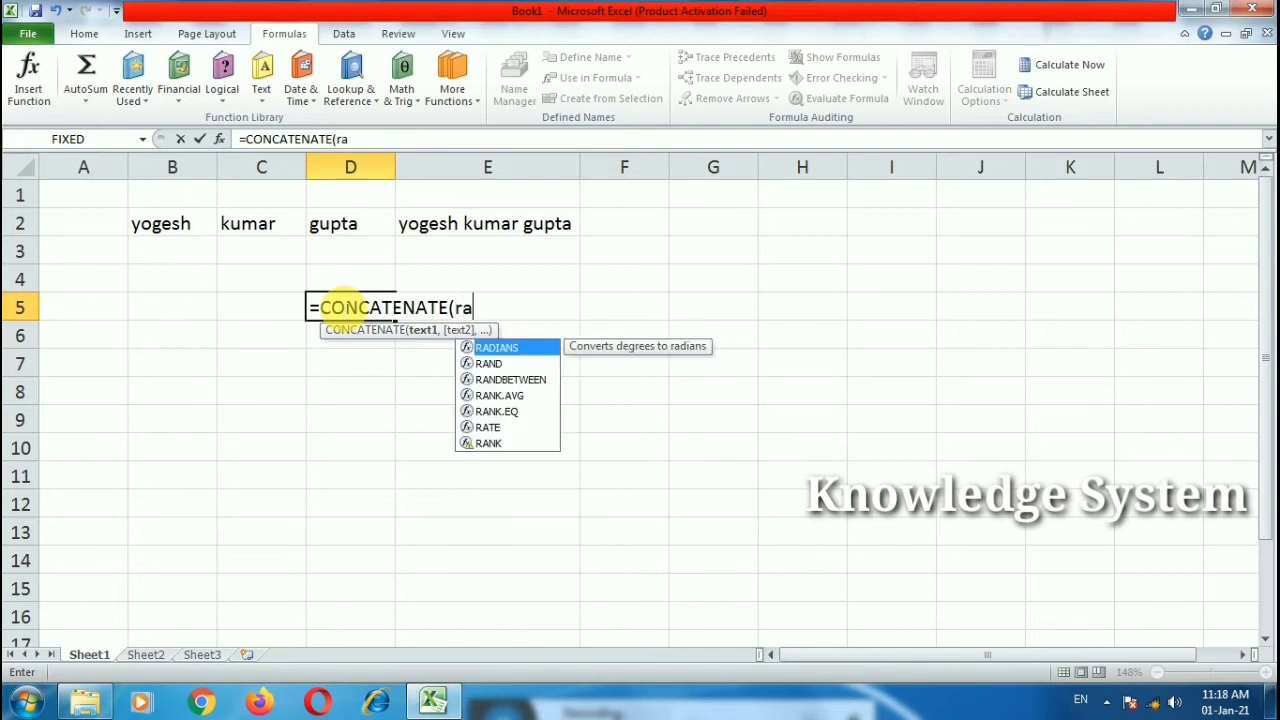
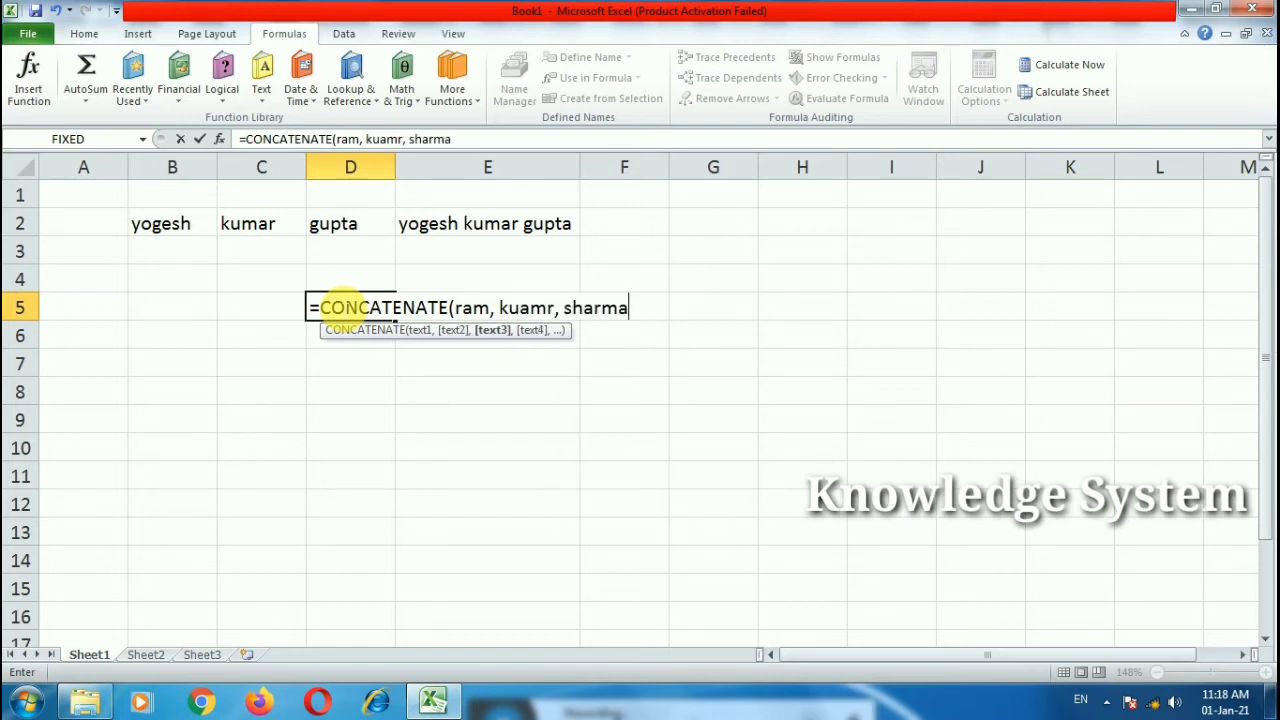
text())
key(Return)
click(342, 307)
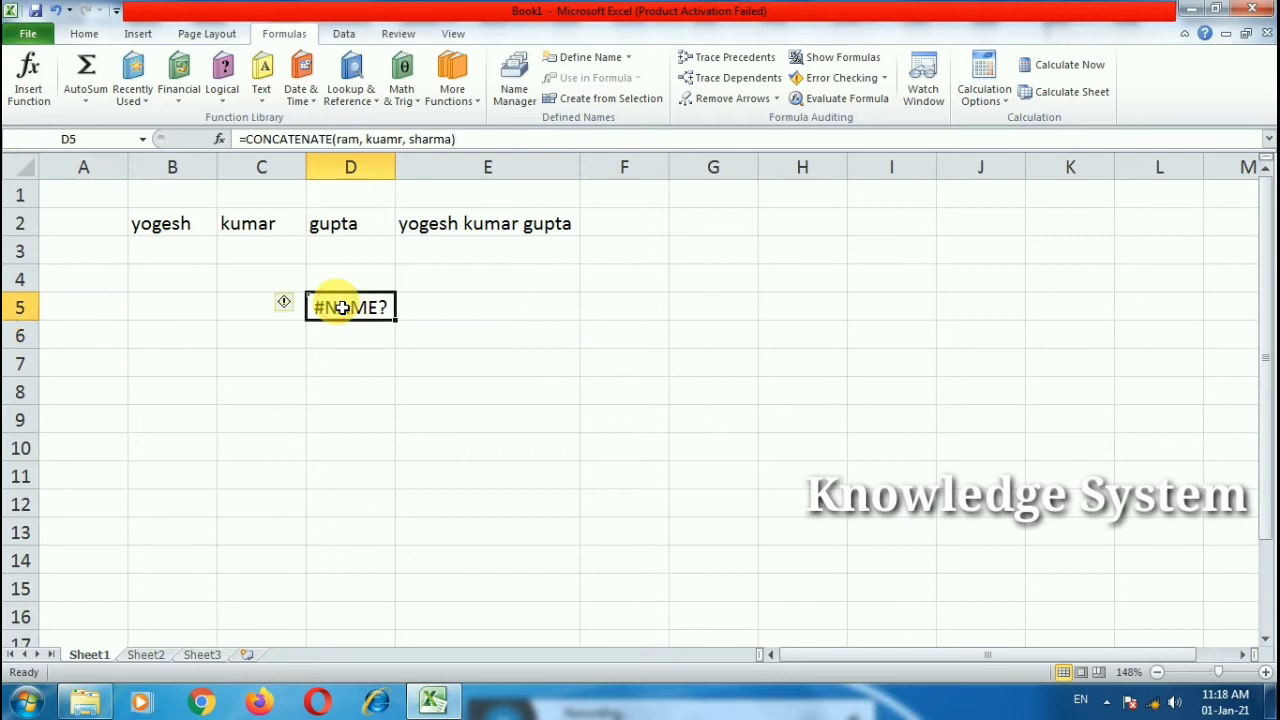
key(Delete)
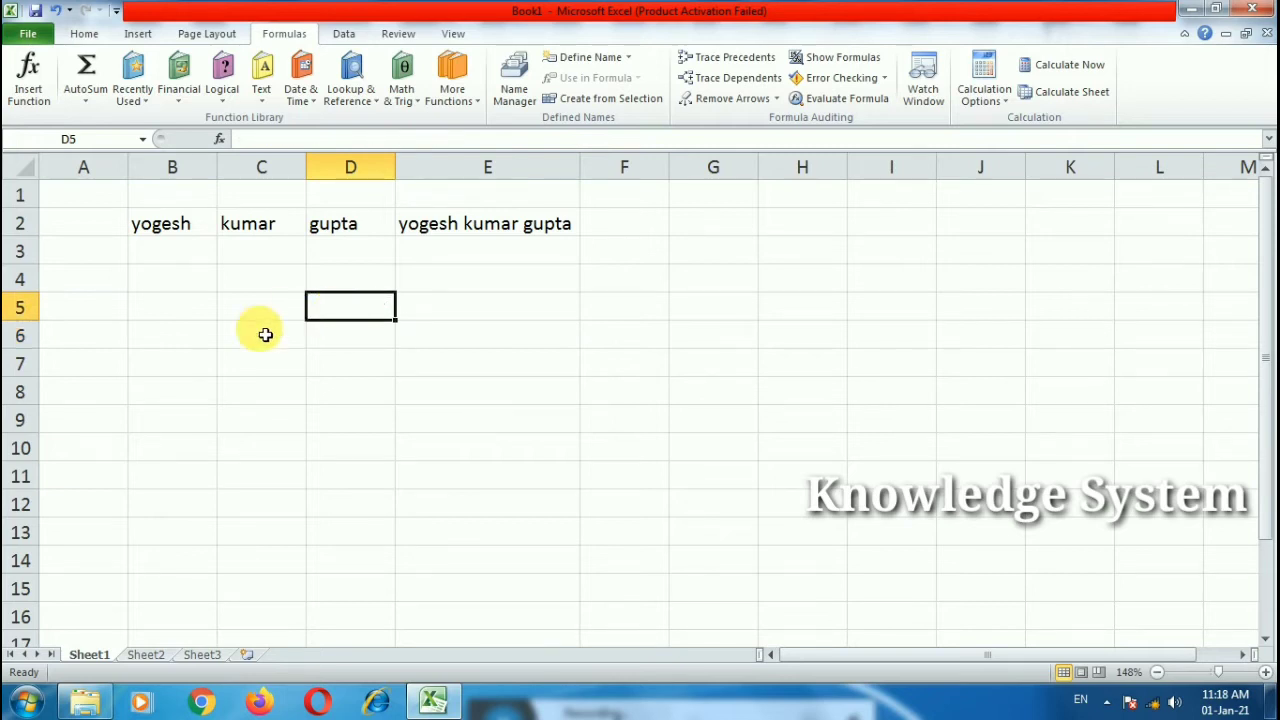
double_click(463, 315)
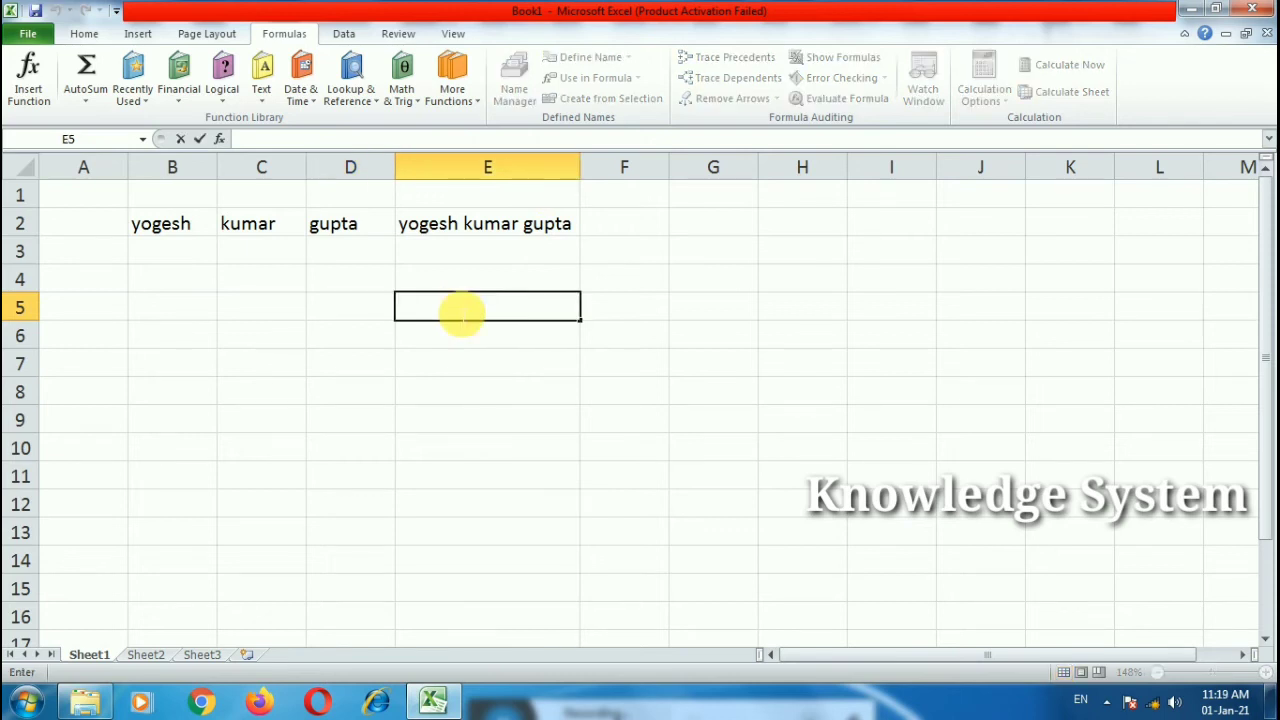
Step: Enter =LEN(E2) in E5 to count the full name's characters
text(=len)
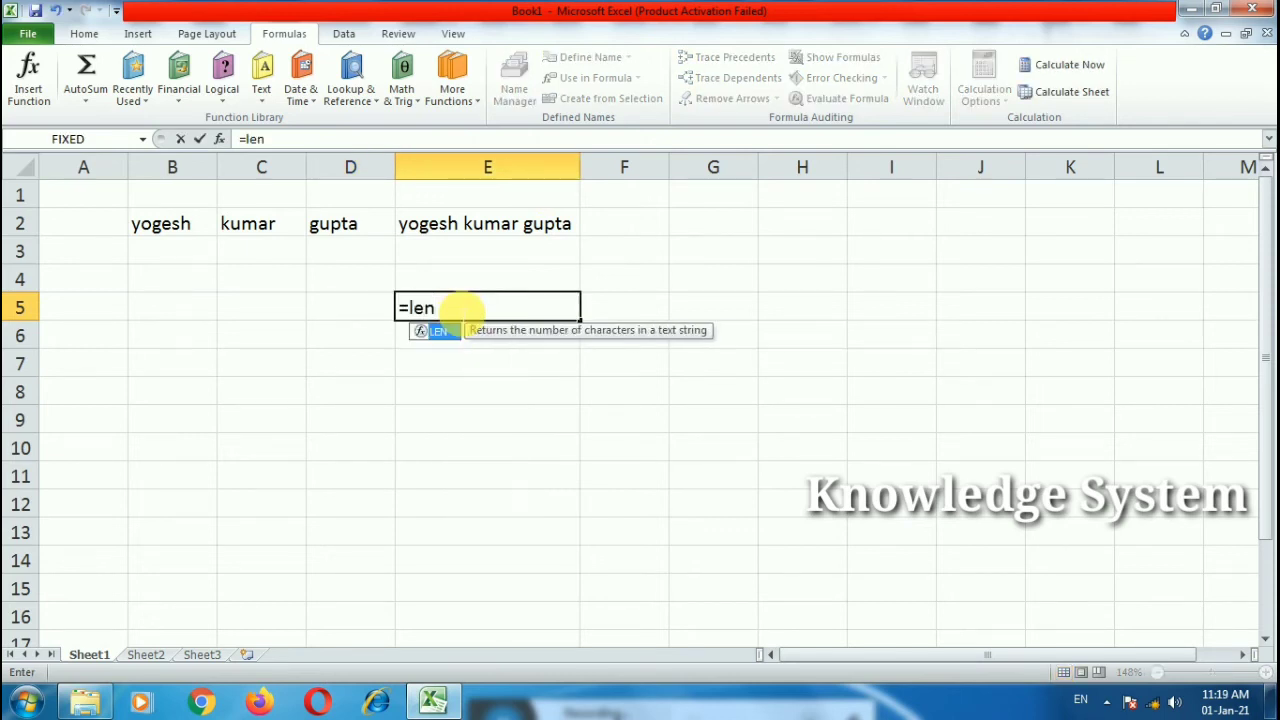
text(()
click(467, 229)
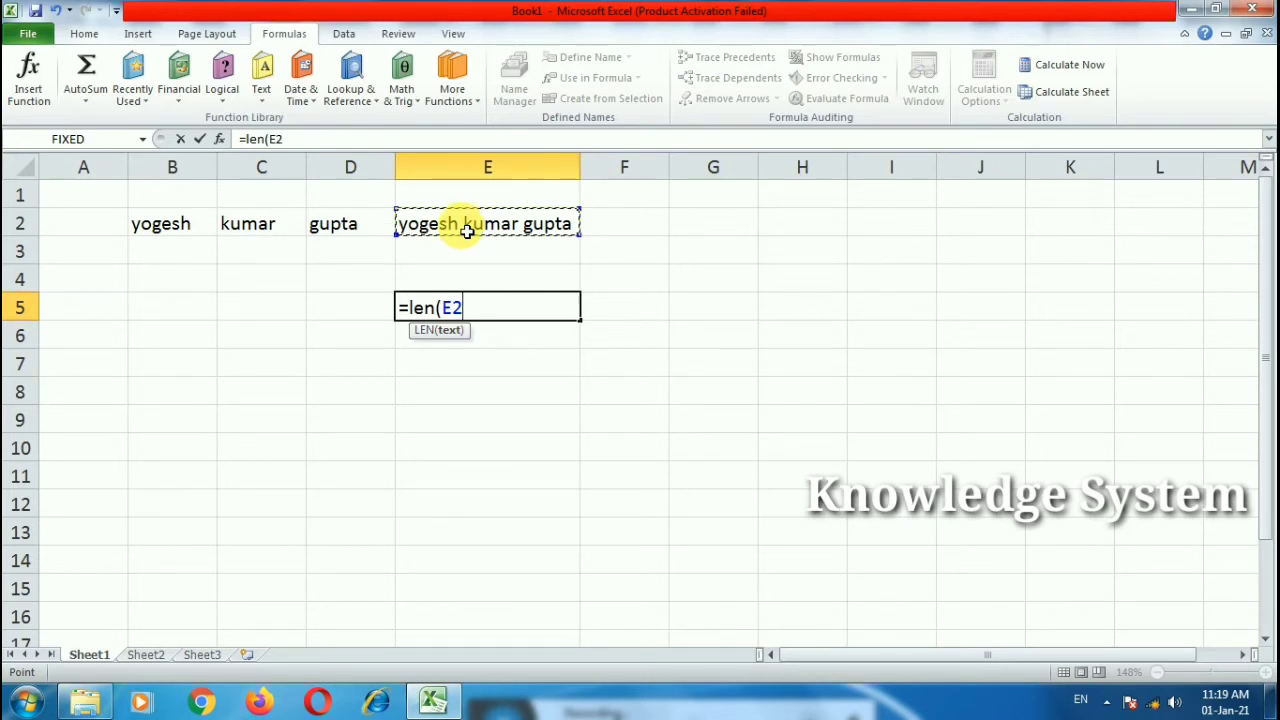
text())
key(Return)
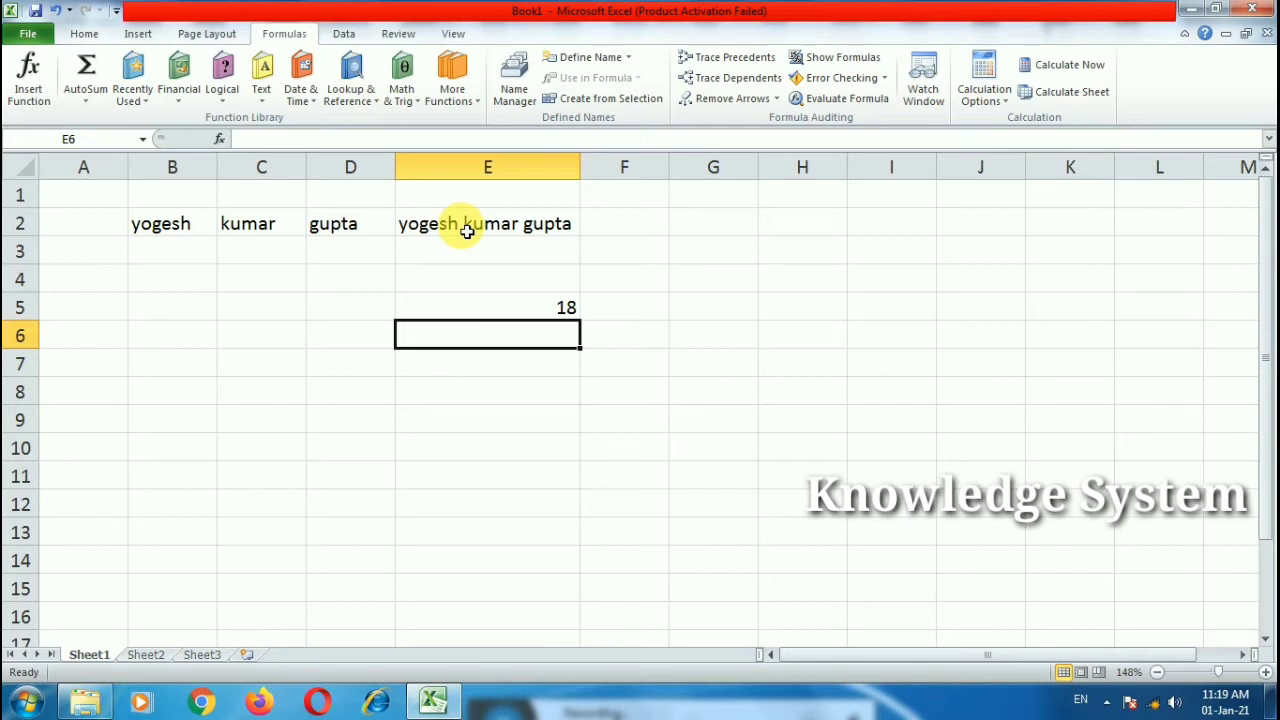
Step: Cancel the faulty edit to E5's LEN formula so it still shows 18
double_click(525, 310)
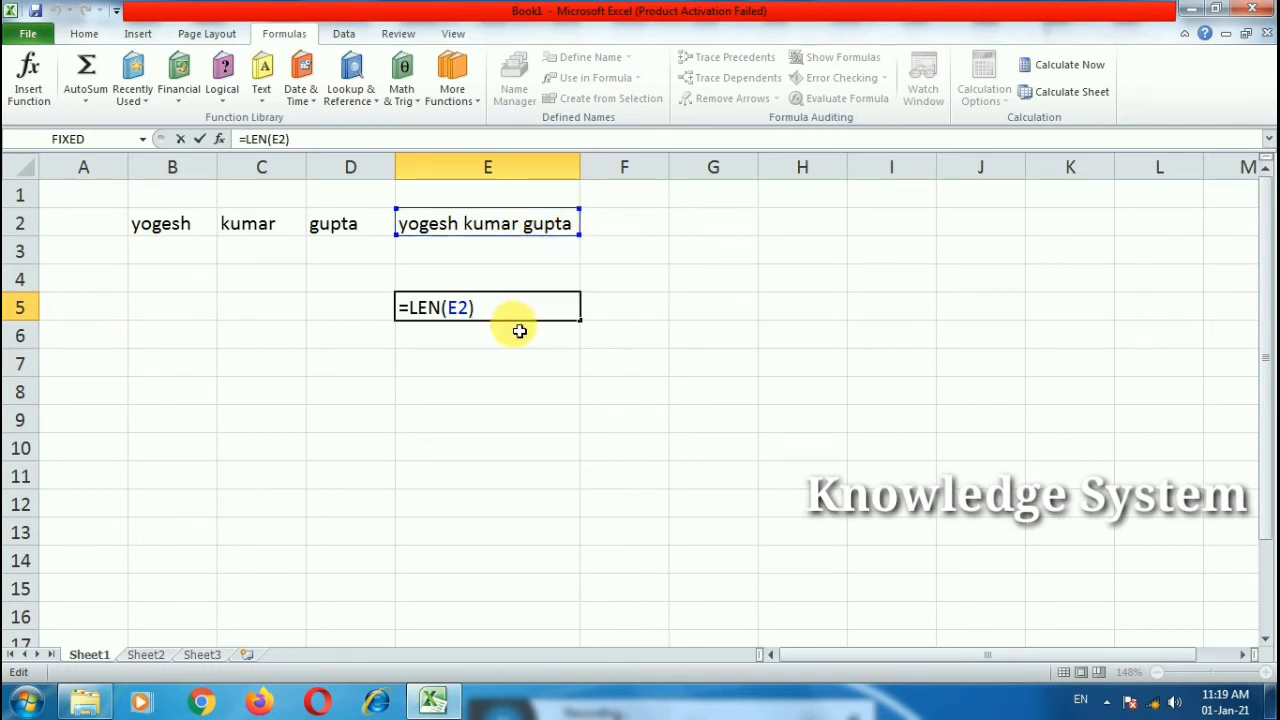
click(435, 352)
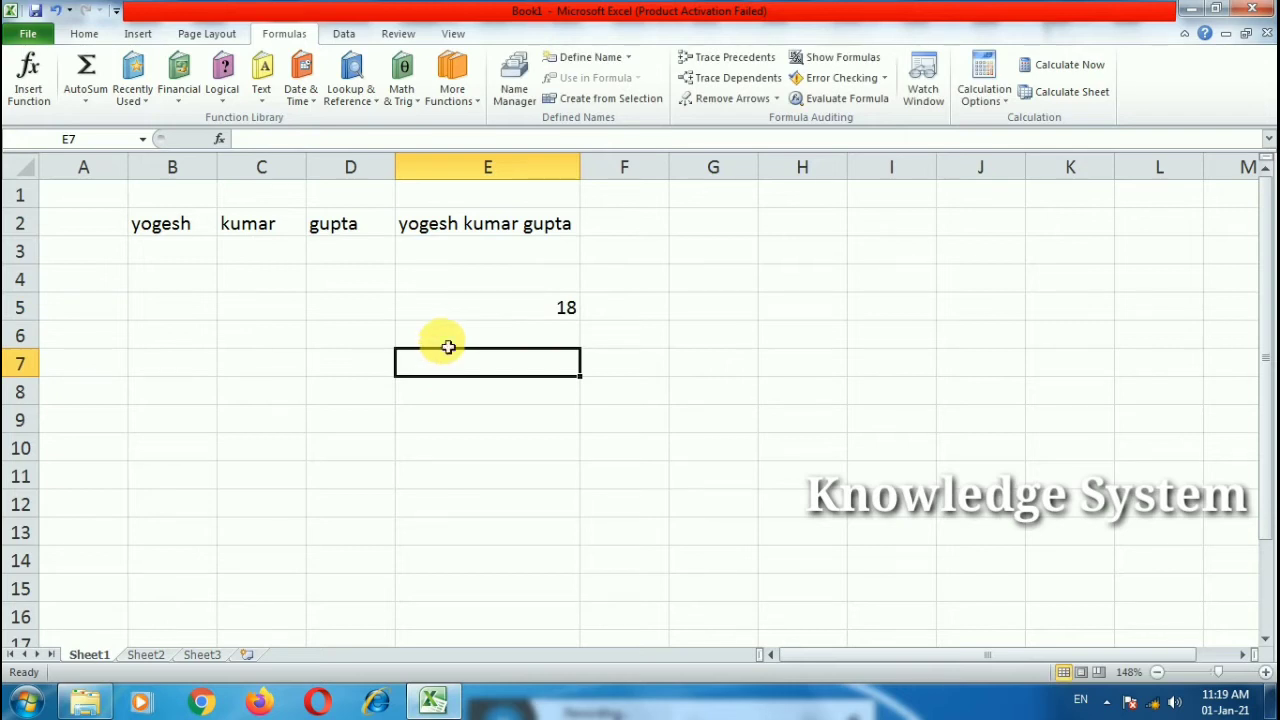
double_click(449, 308)
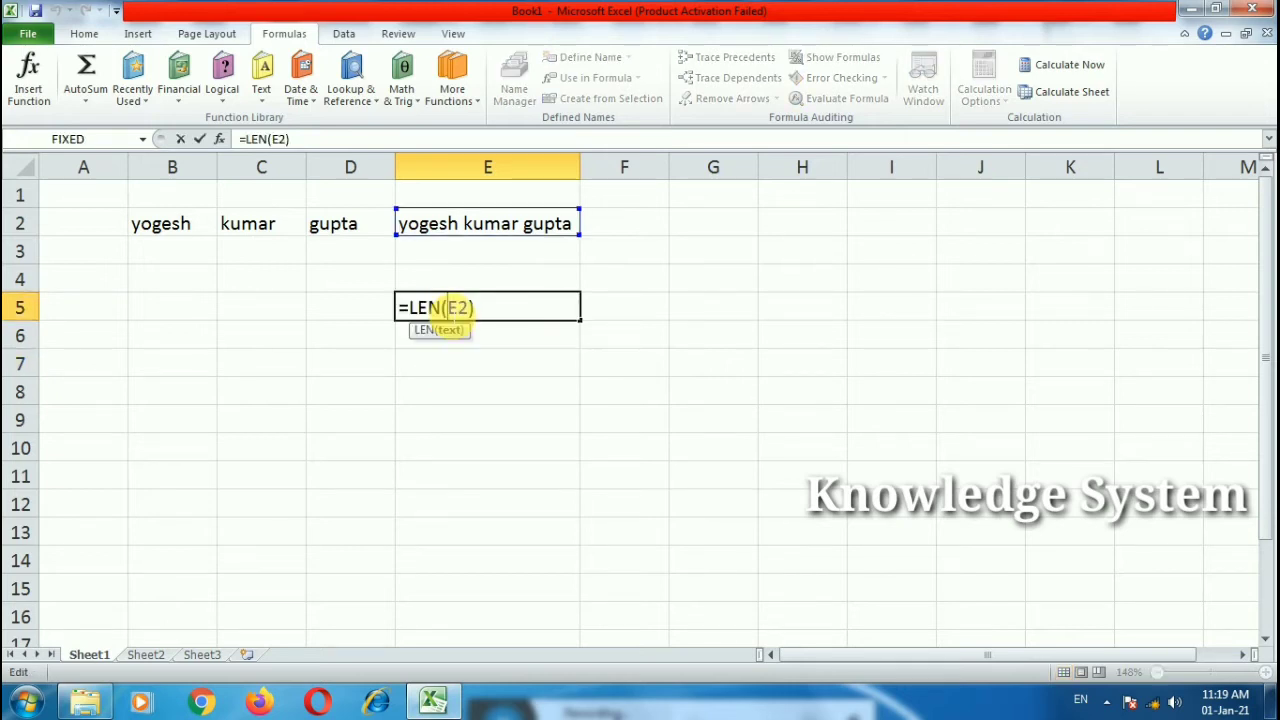
click(459, 369)
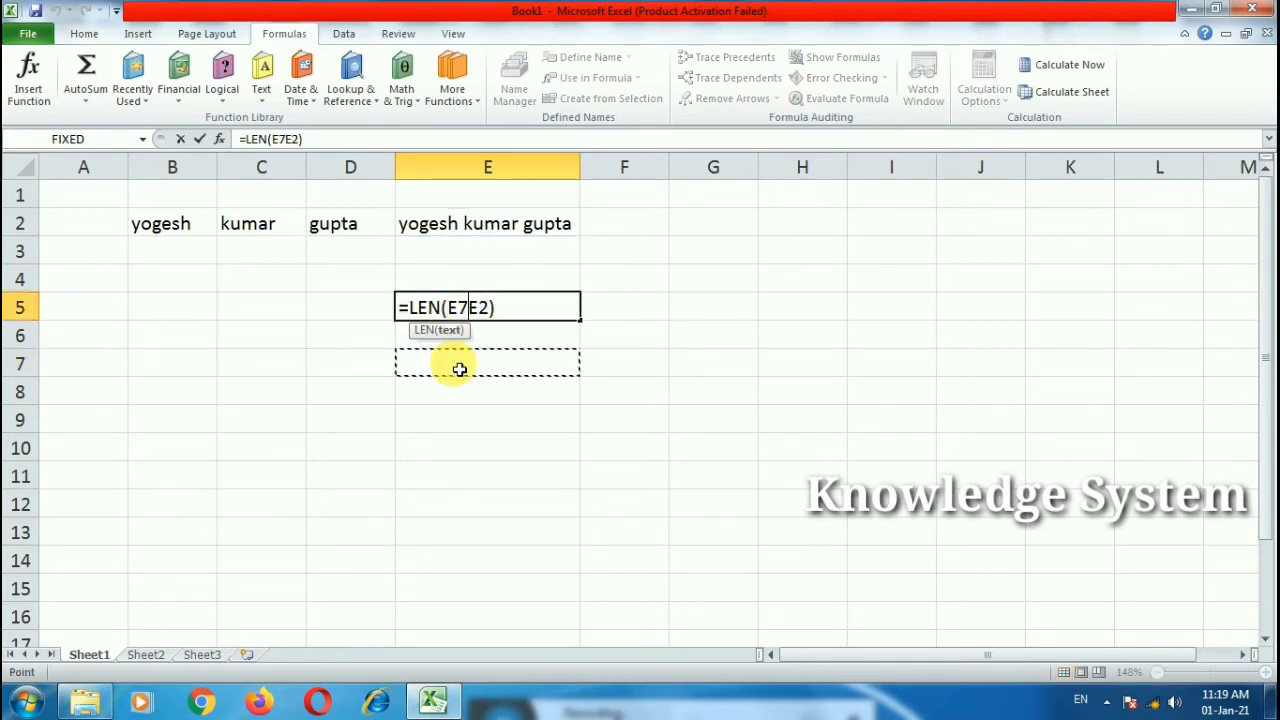
key(Escape)
click(460, 368)
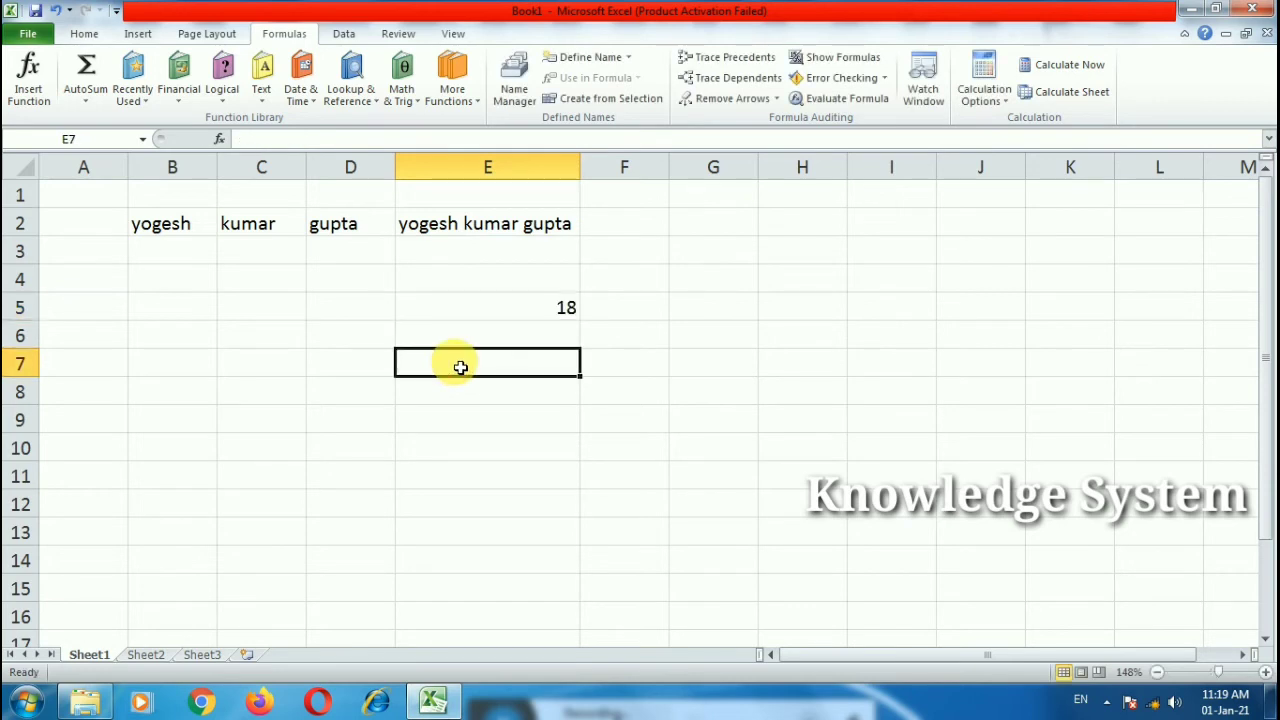
text(=lower)
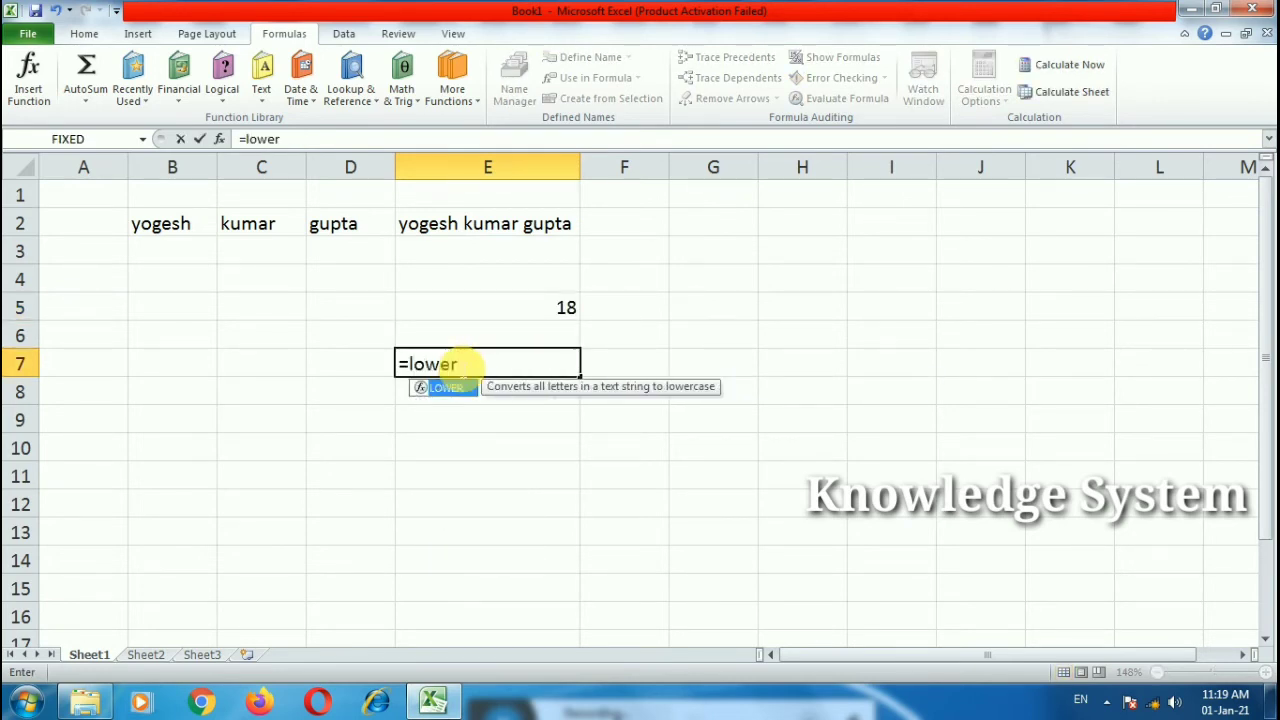
text(()
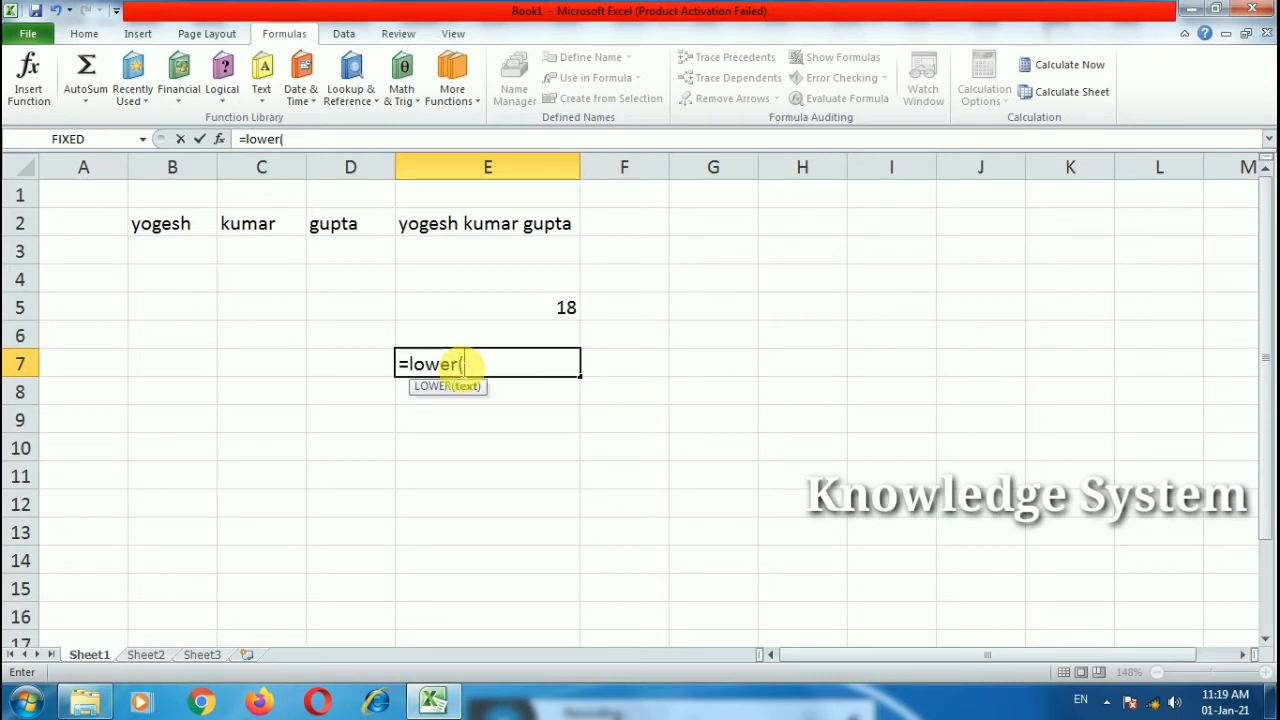
Step: Complete =LOWER(E2) in E7 to show the name in lowercase
click(471, 224)
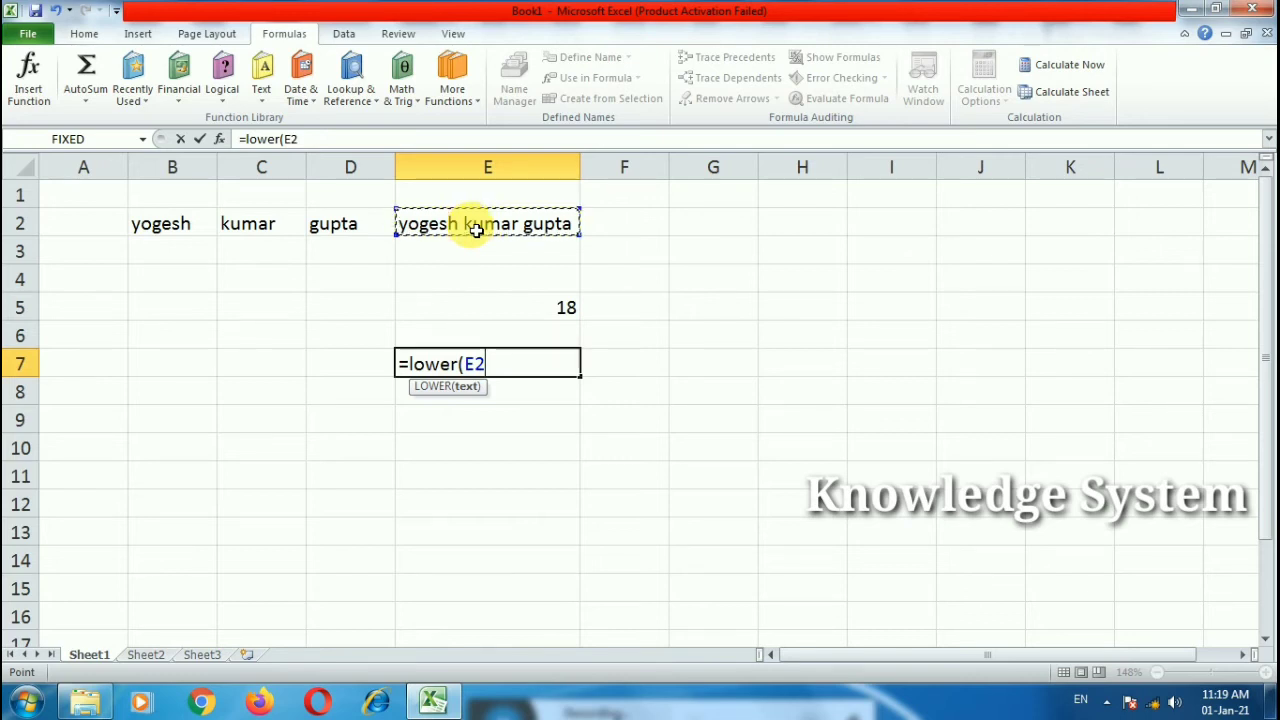
text())
key(Return)
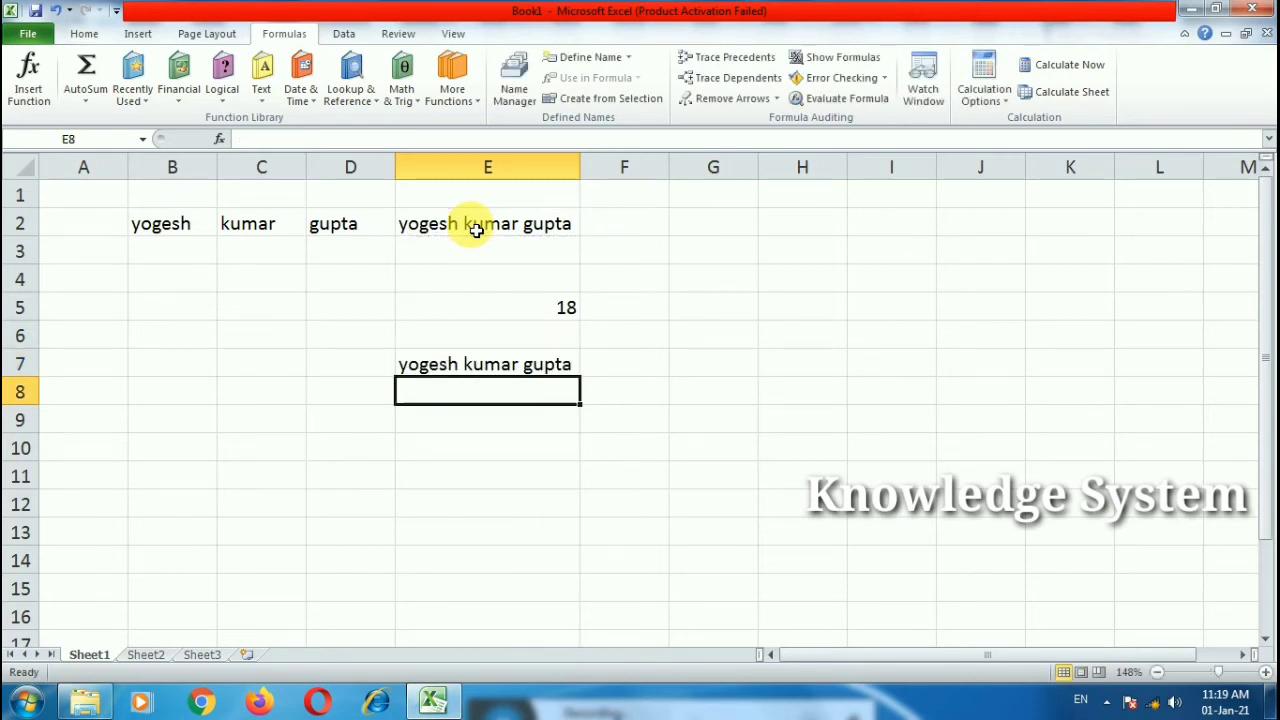
Step: Enter =UPPER(E2) in E8 and widen column E to fit the capitalised name
text(=u)
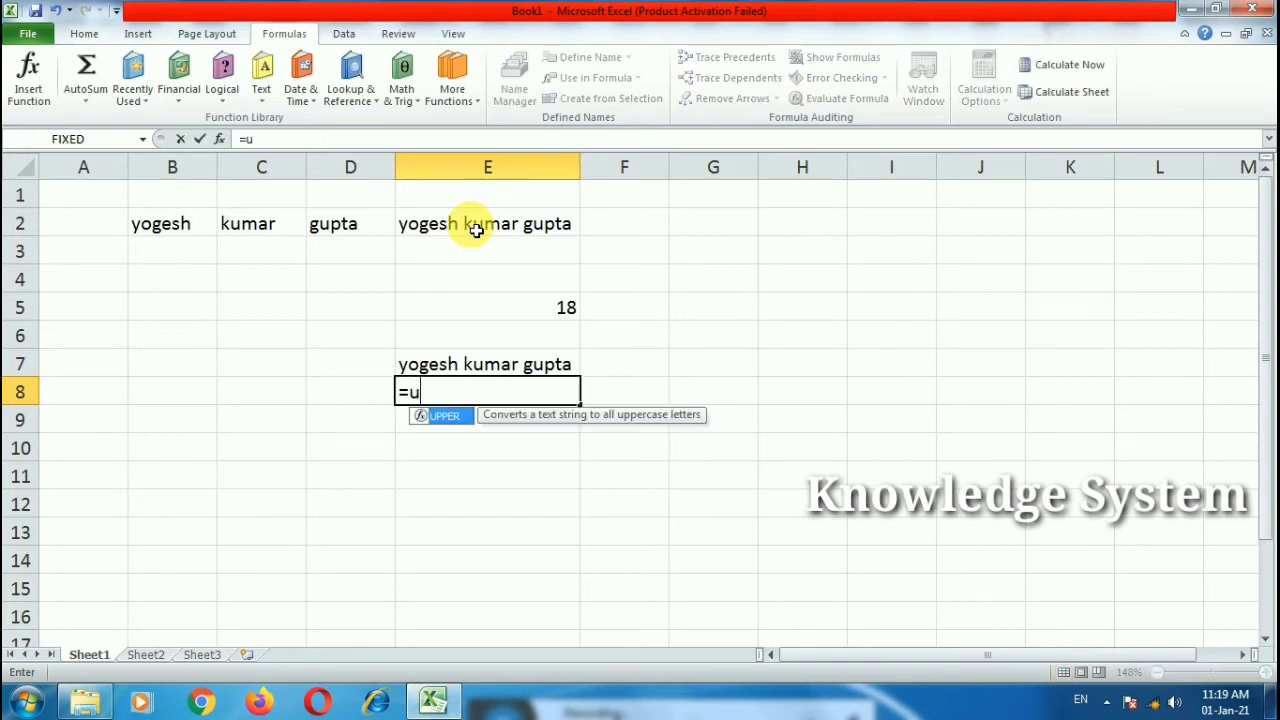
text(pper()
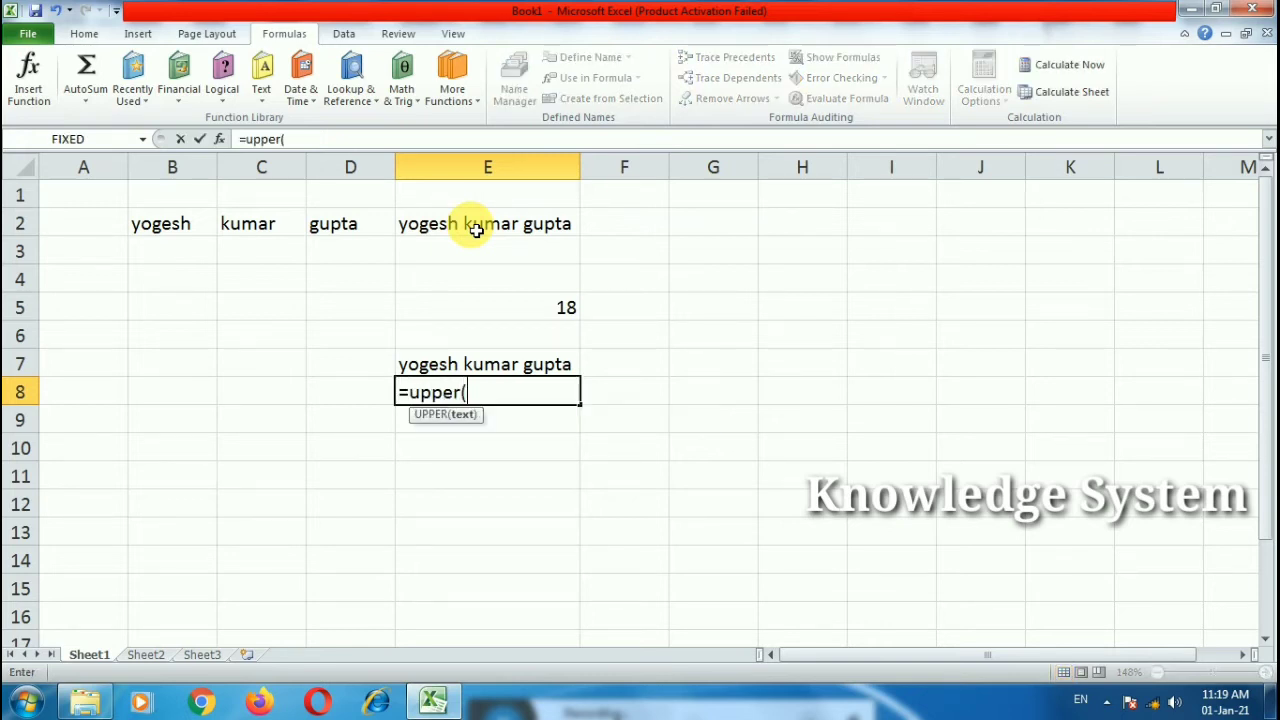
click(505, 222)
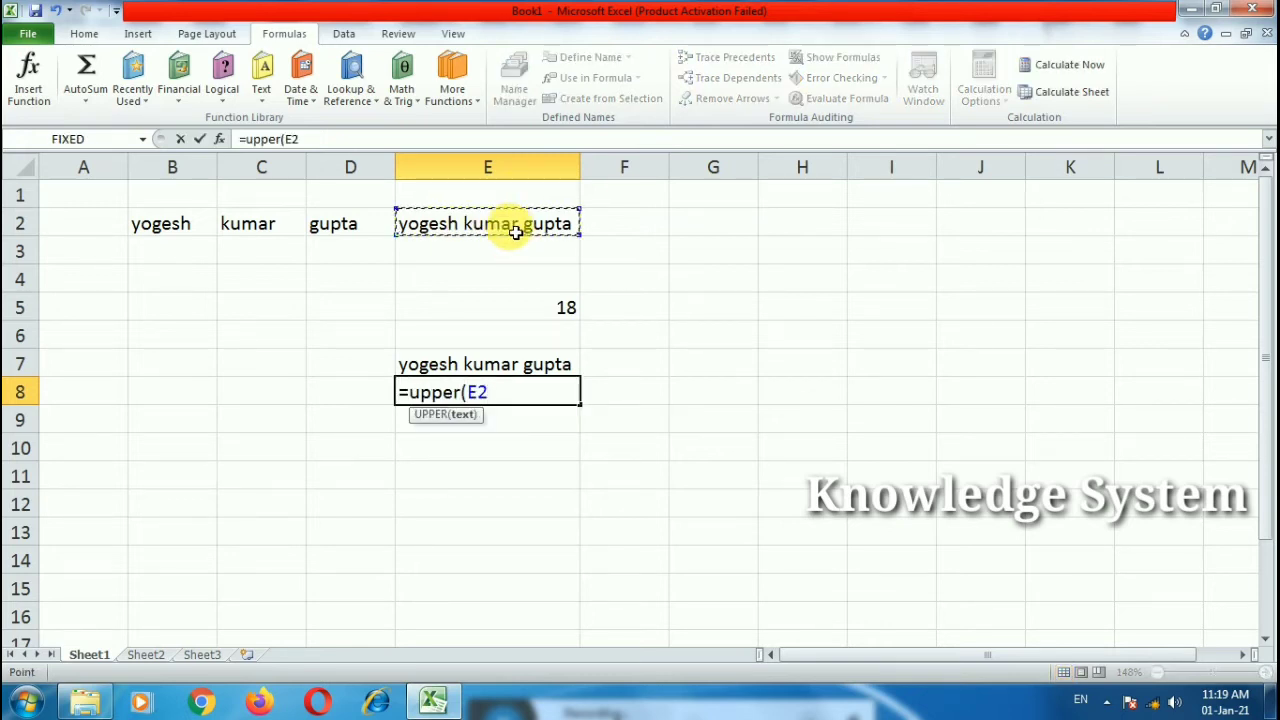
text())
key(Return)
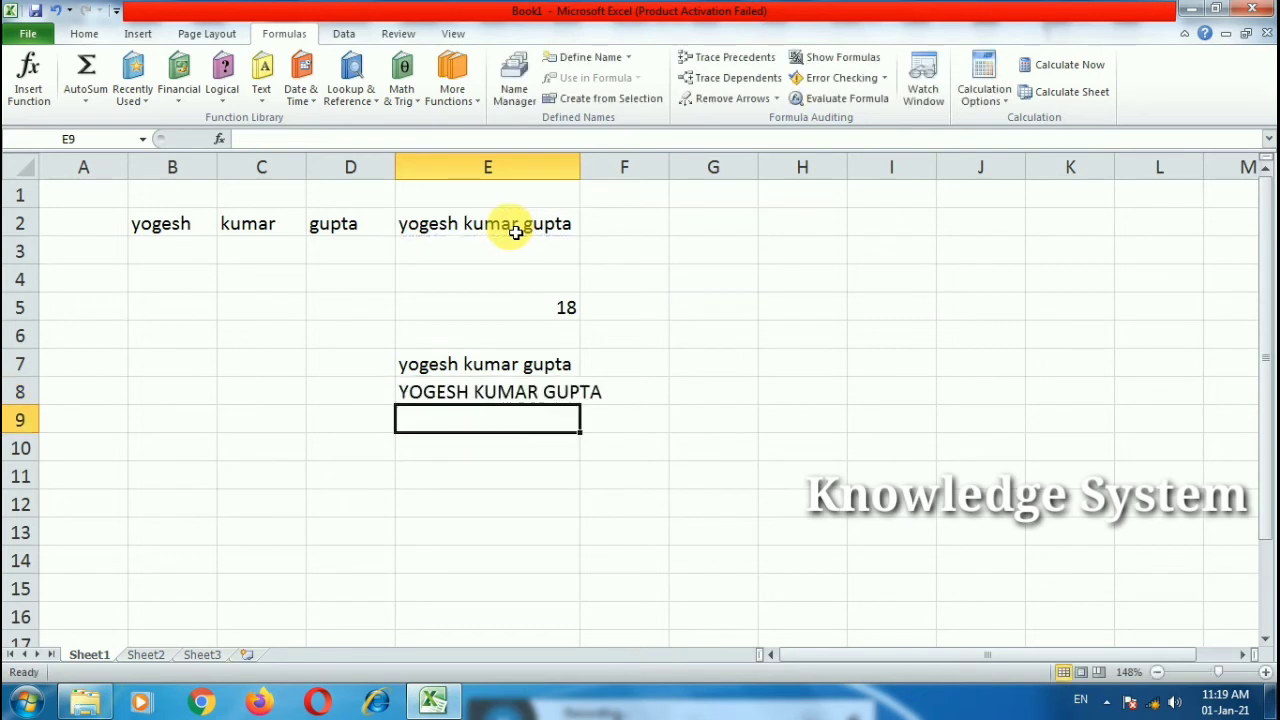
drag(581, 166, 608, 168)
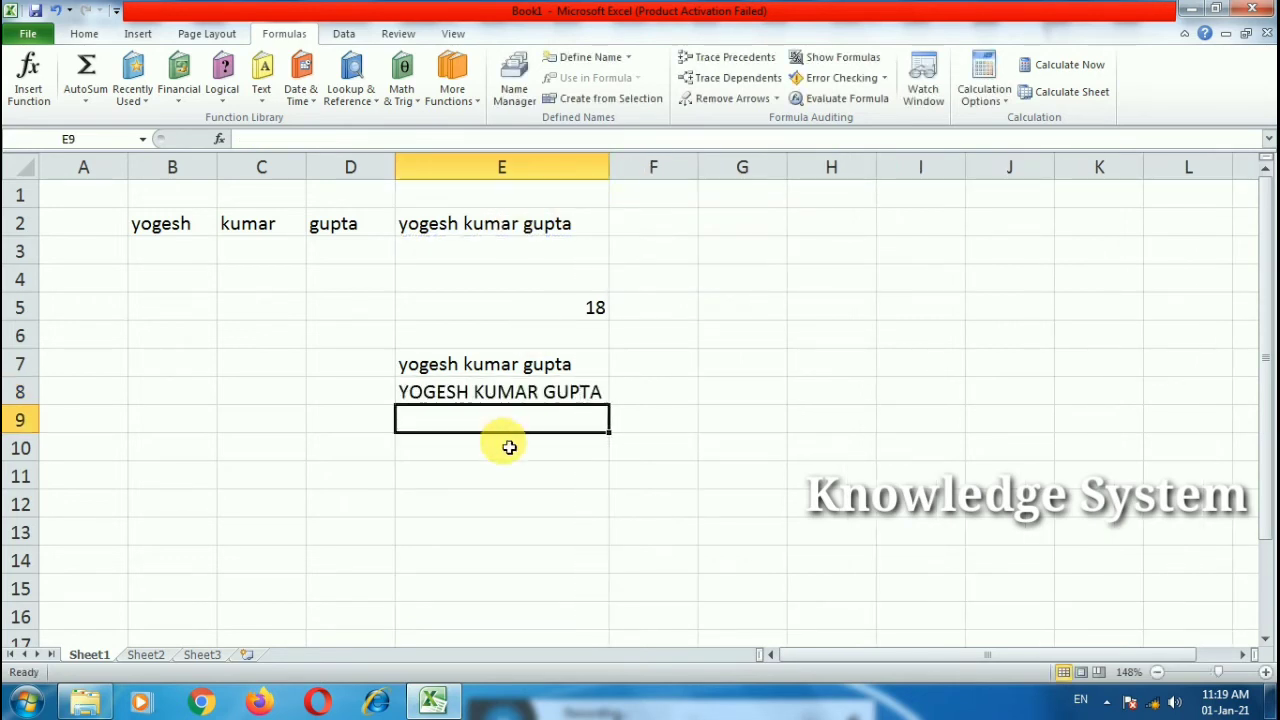
text(=)
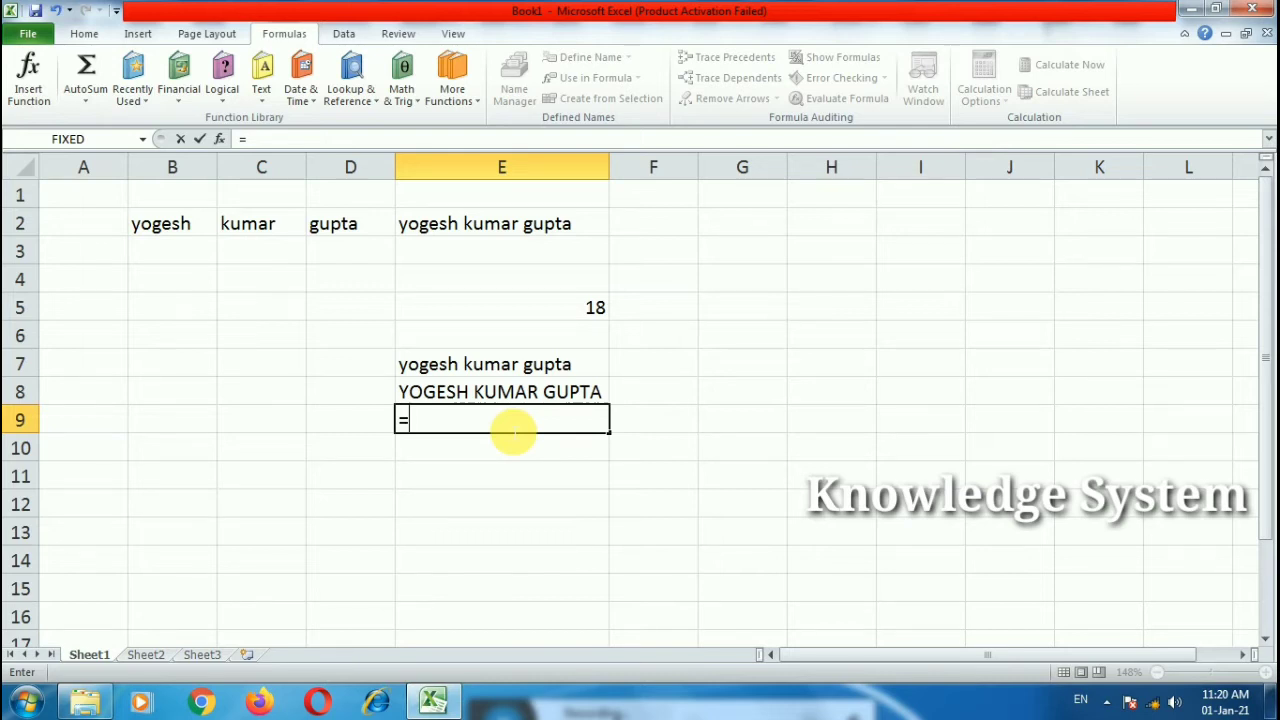
Step: Enter =LOWER(E8) in E9 to convert the uppercase name back to lowercase
text(lower()
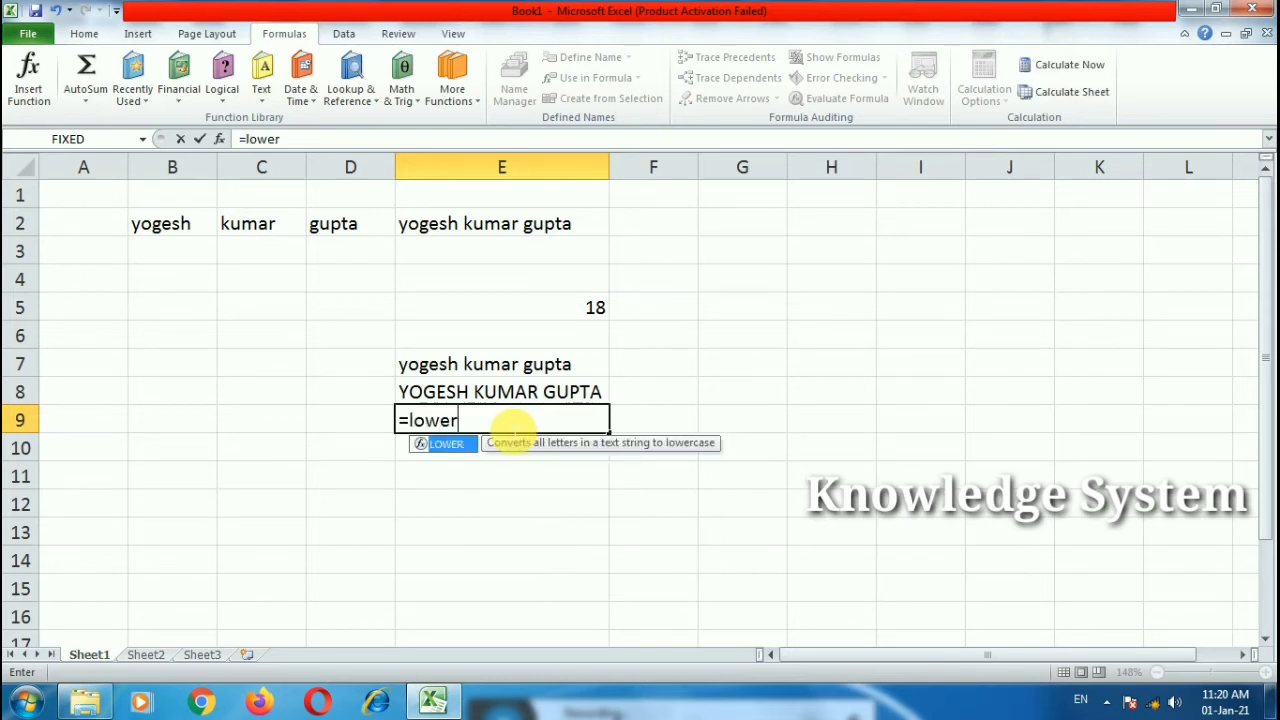
click(510, 399)
text())
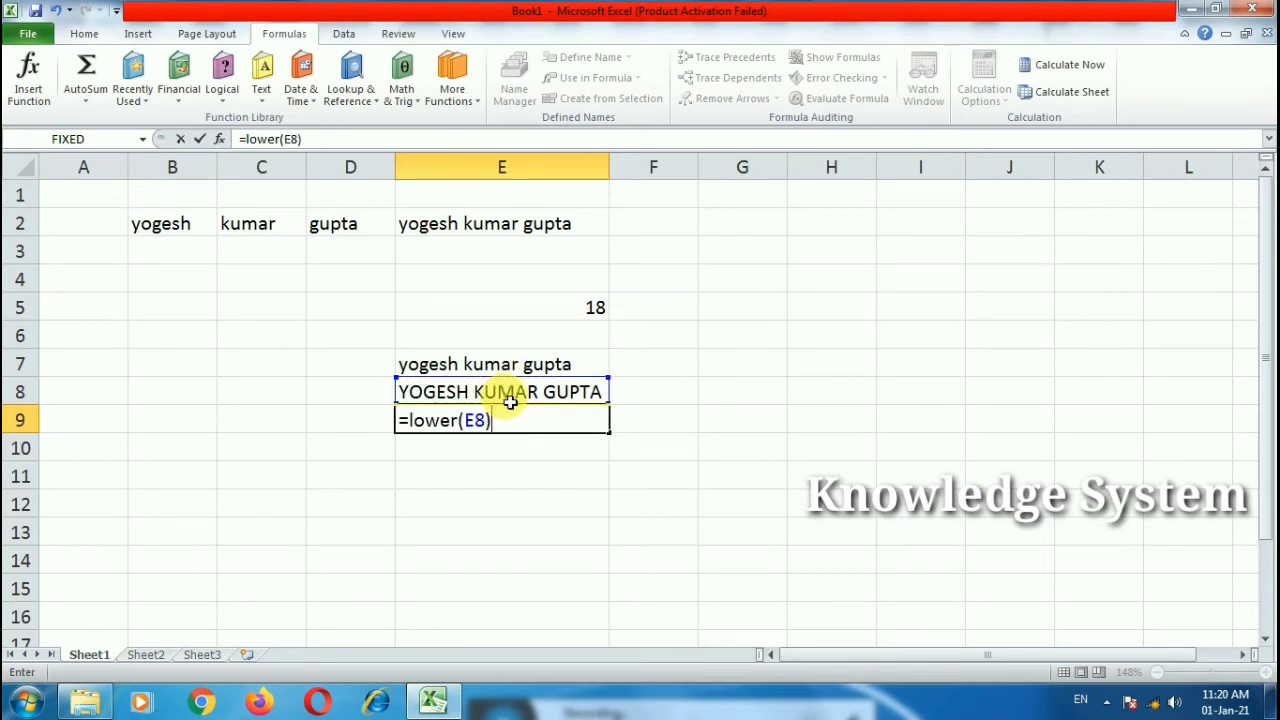
key(Return)
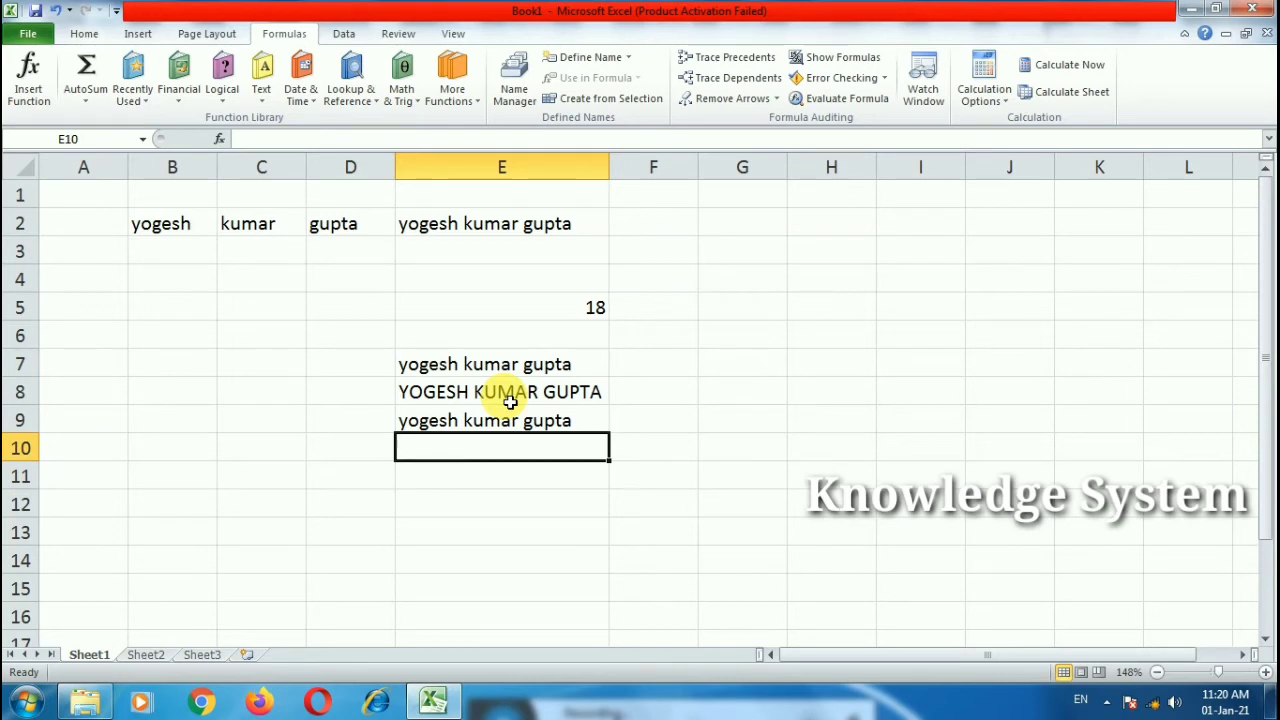
text(=pro)
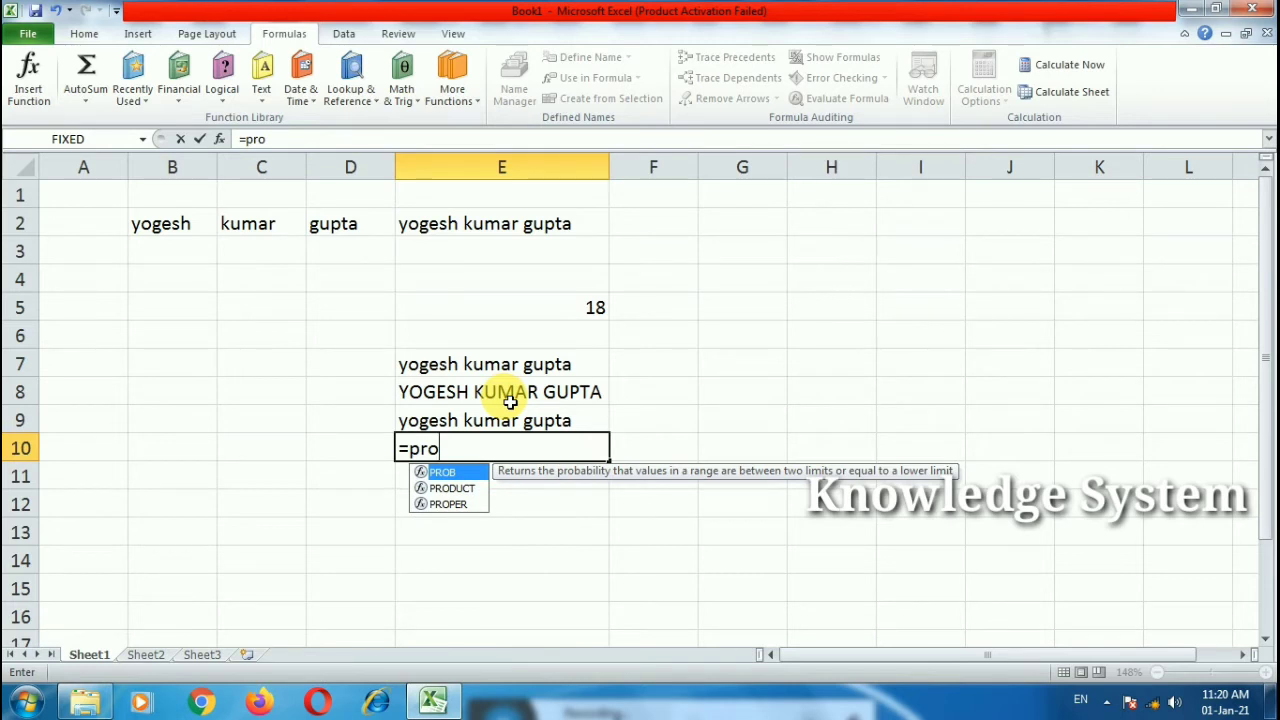
key(Down)
key(Down)
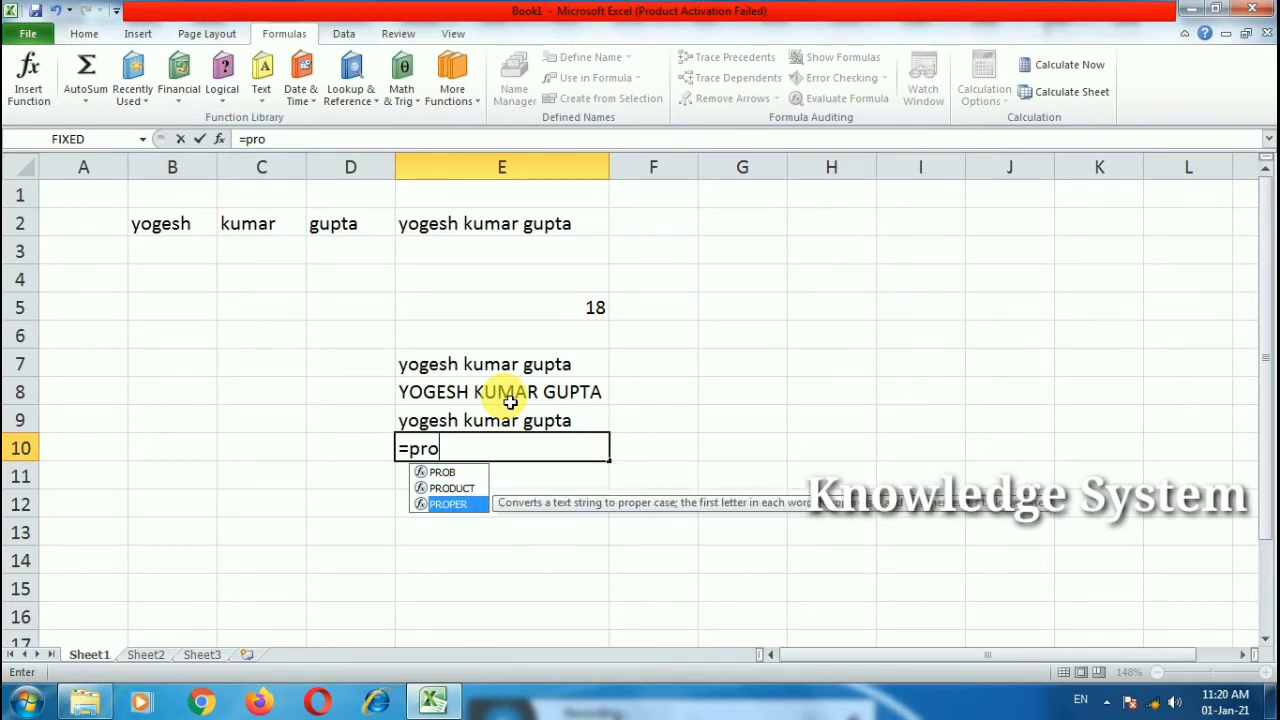
key(Tab)
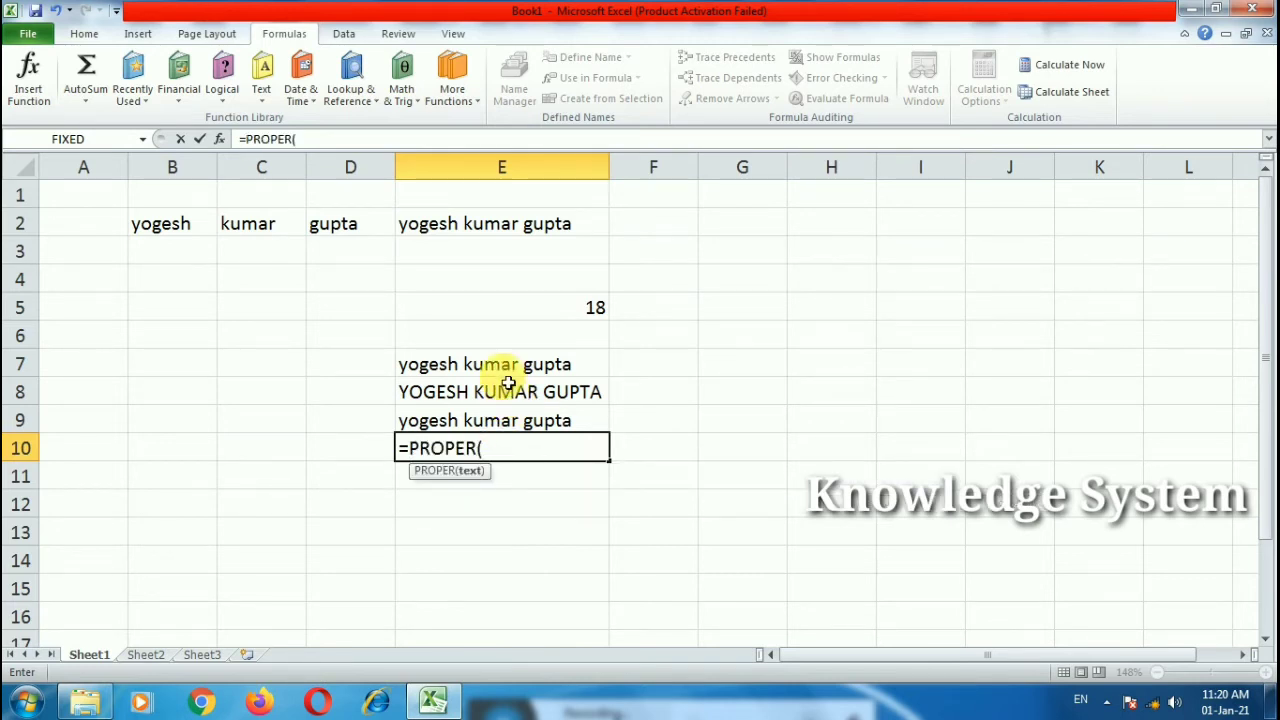
click(505, 372)
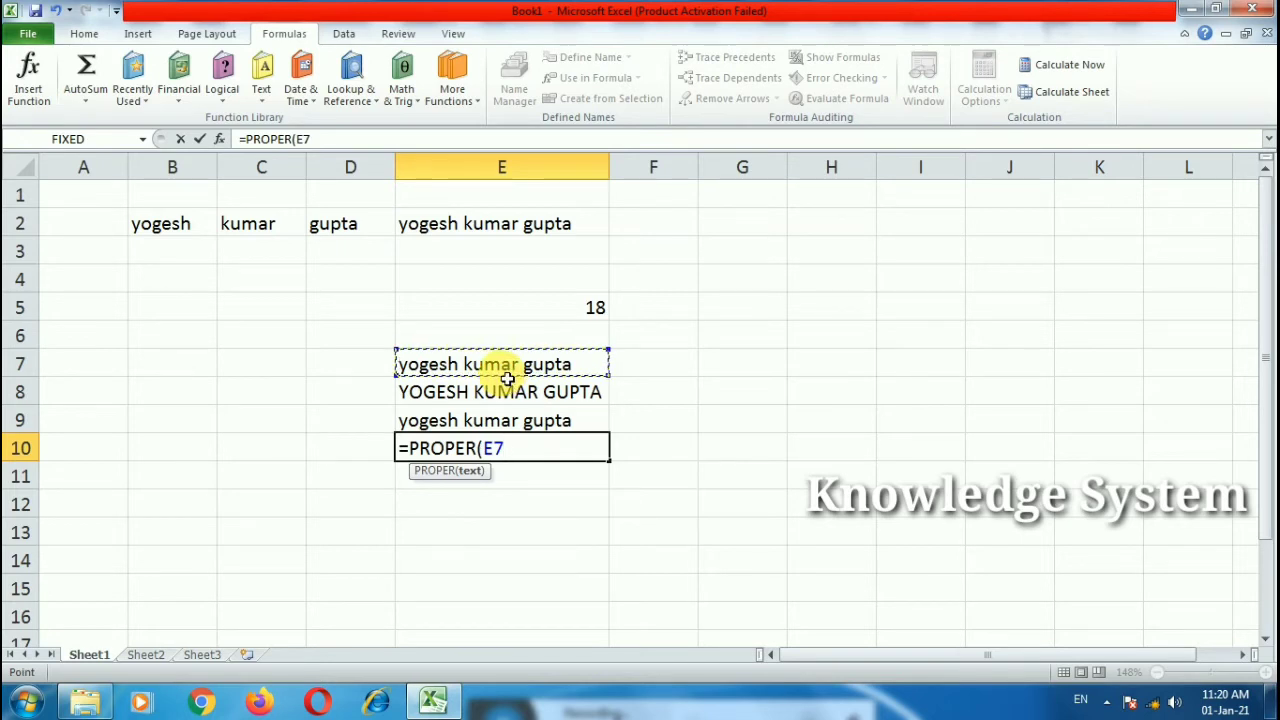
text())
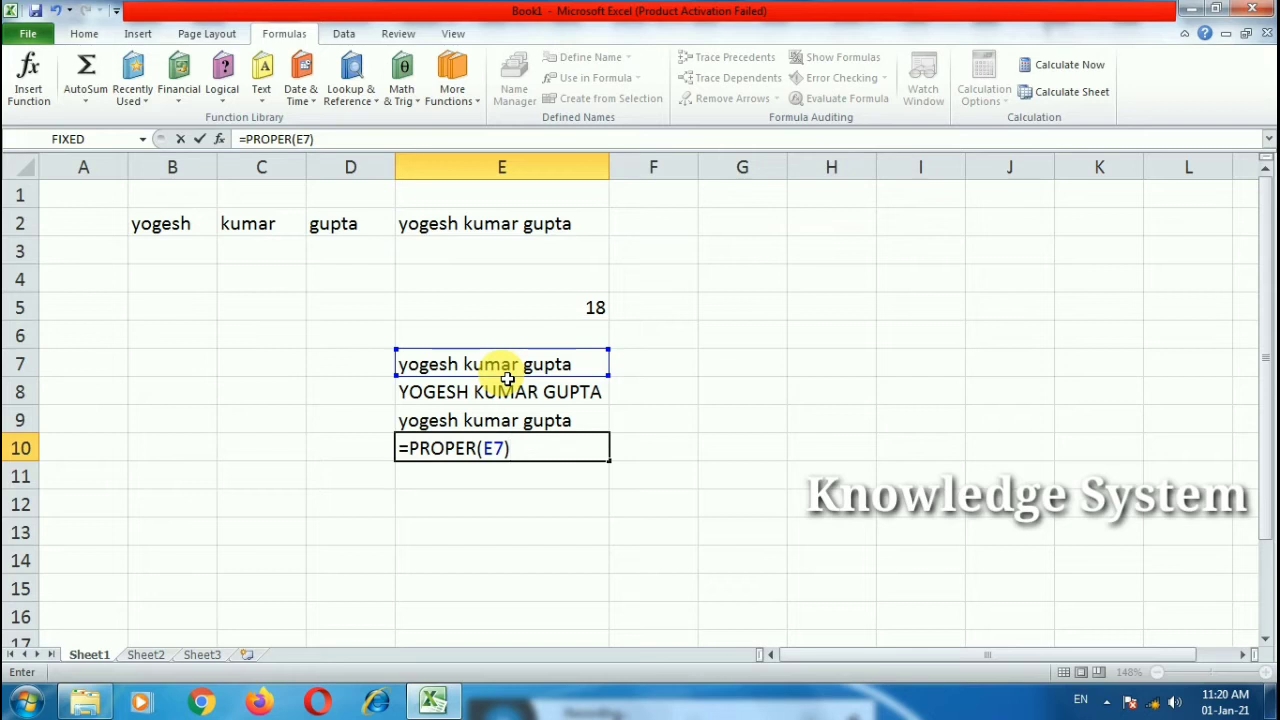
key(Return)
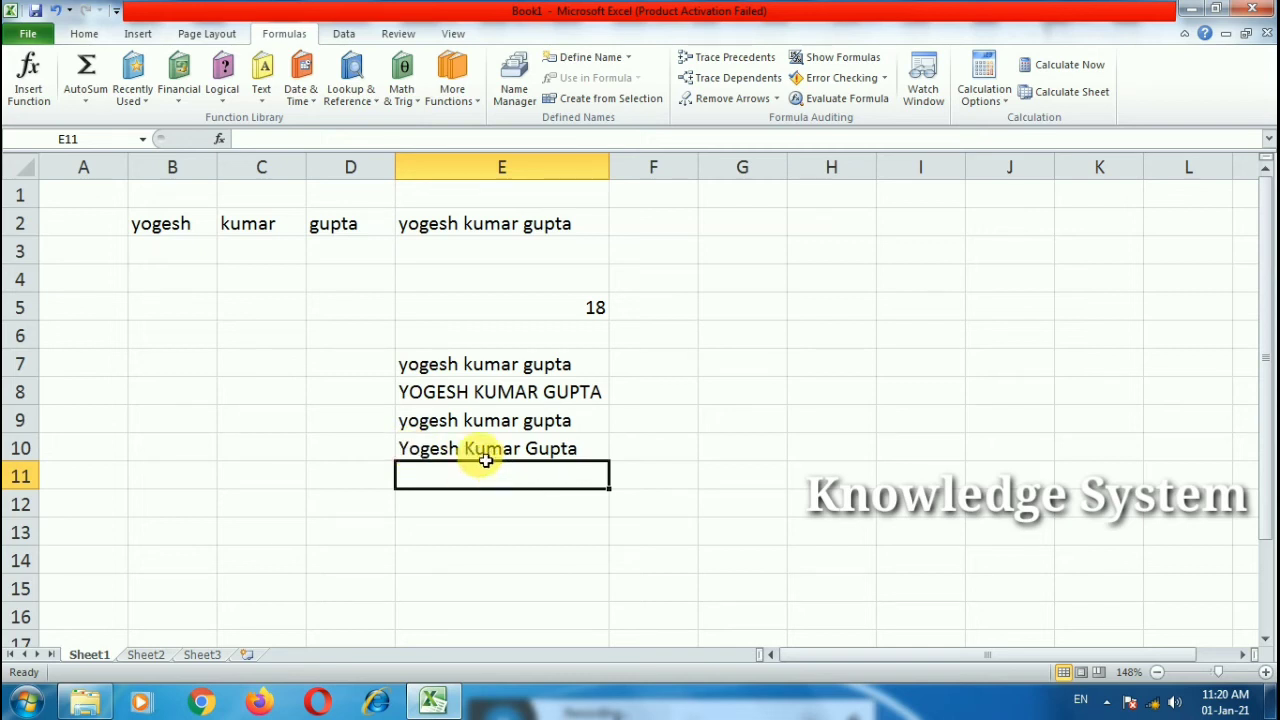
double_click(540, 457)
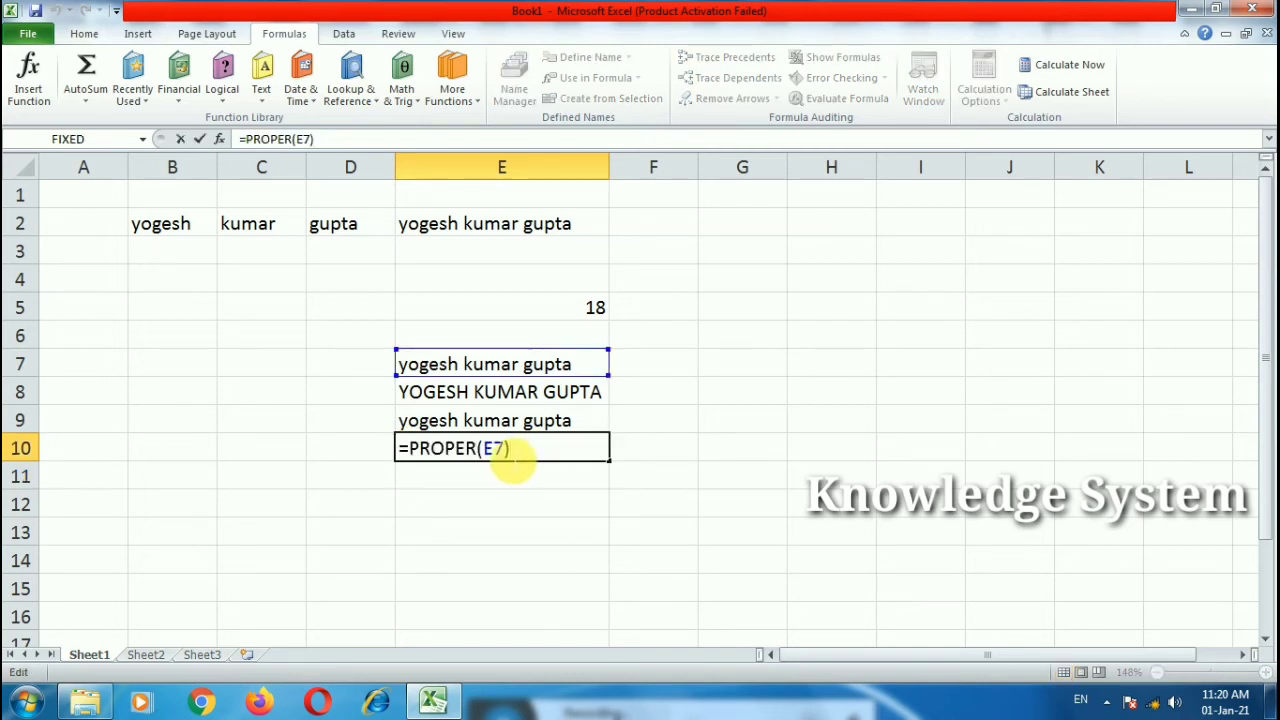
key(ctrl+Return)
click(472, 490)
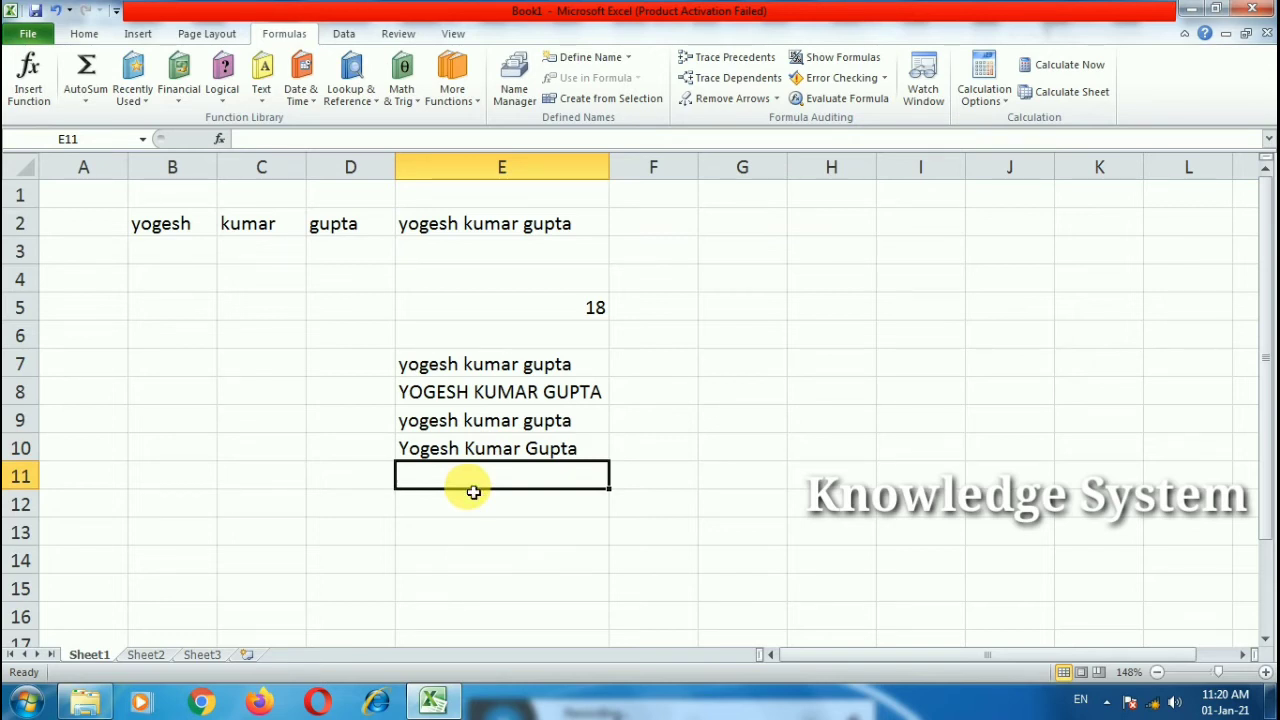
Step: Type =char( in E11 to begin a CHAR formula
text(=char)
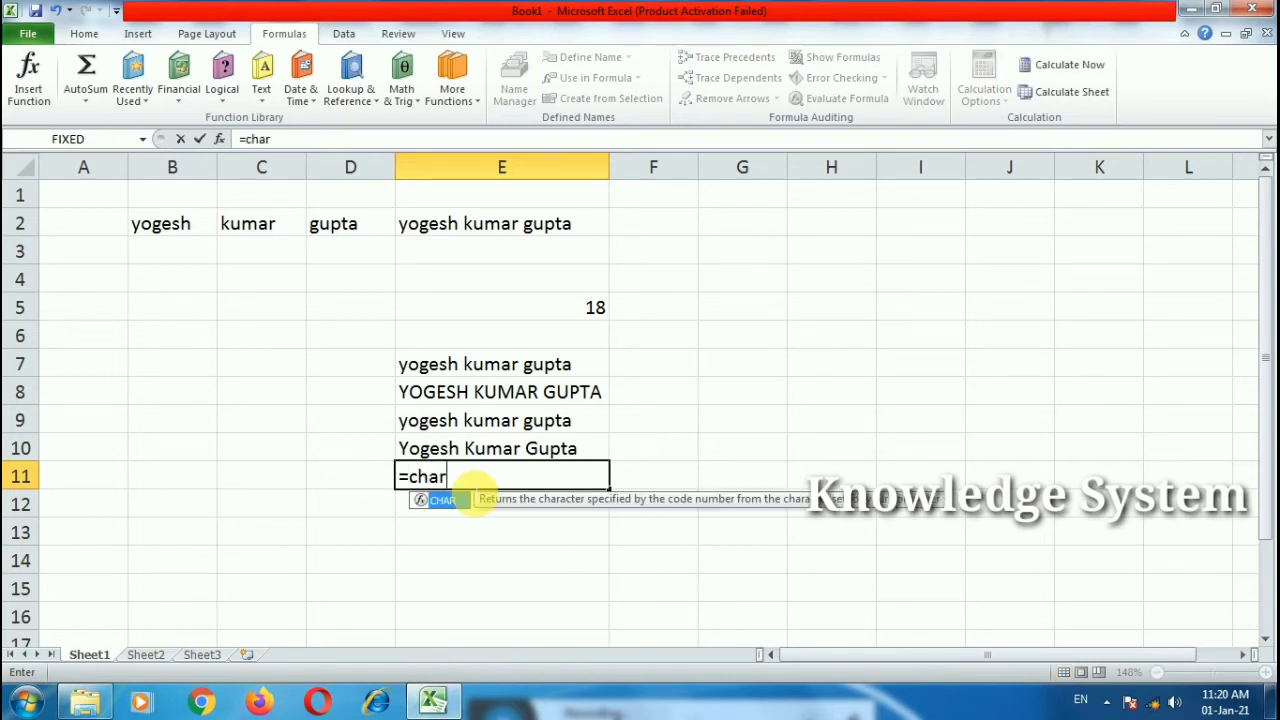
text((54)
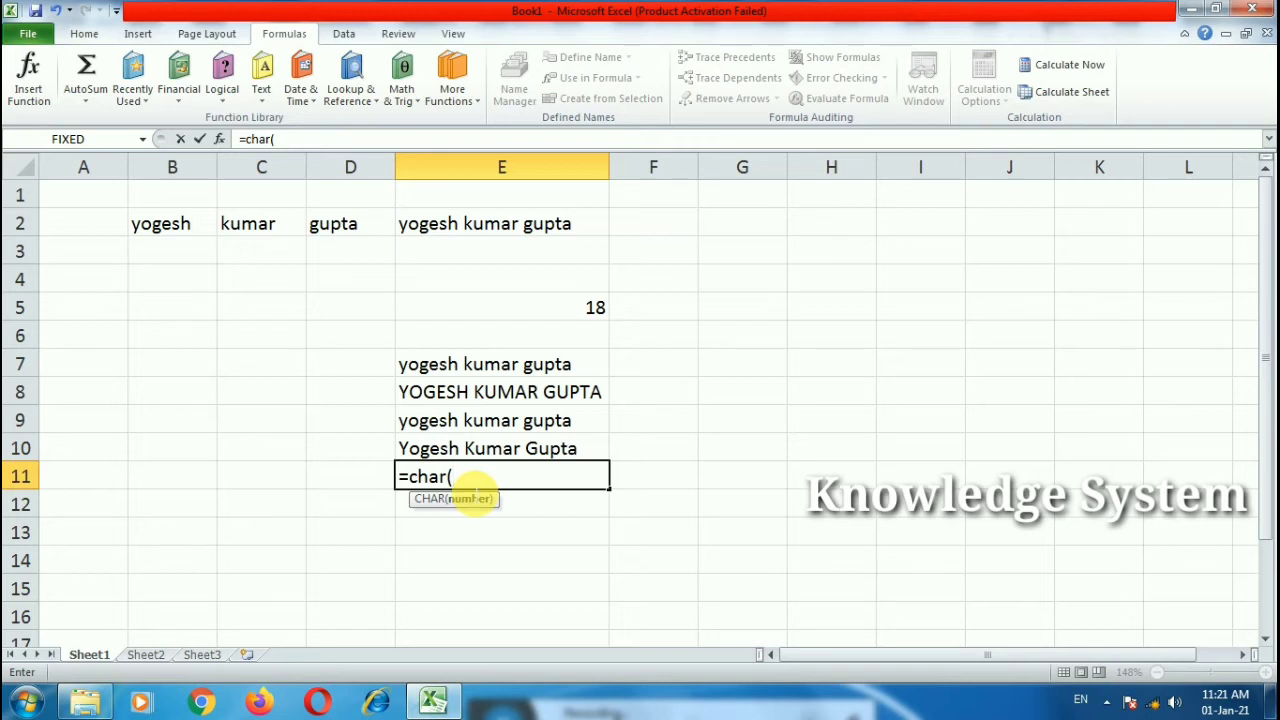
Step: Complete E11's formula as =CHAR(65) so it shows A
text(54)
key(BackSpace)
key(BackSpace)
text(5)
key(BackSpace)
text(65))
key(Return)
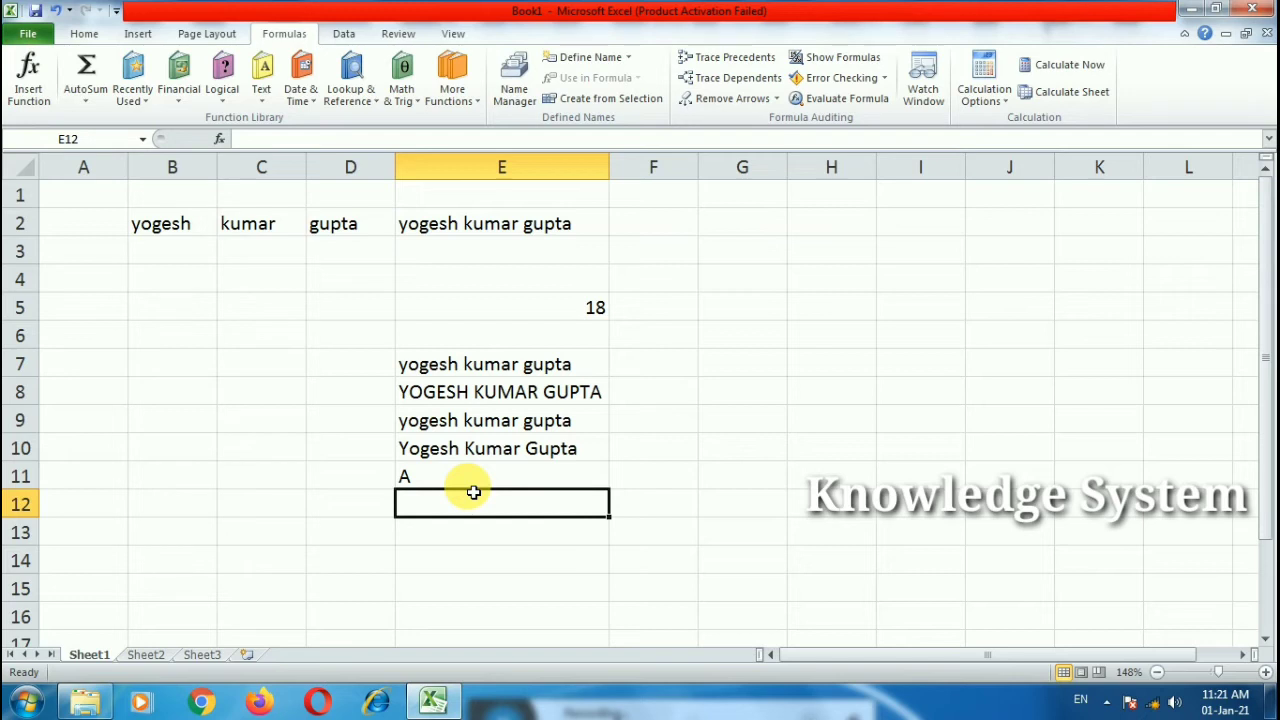
Step: Change the CHAR code to 90, then 97, showing Z and then a
double_click(473, 478)
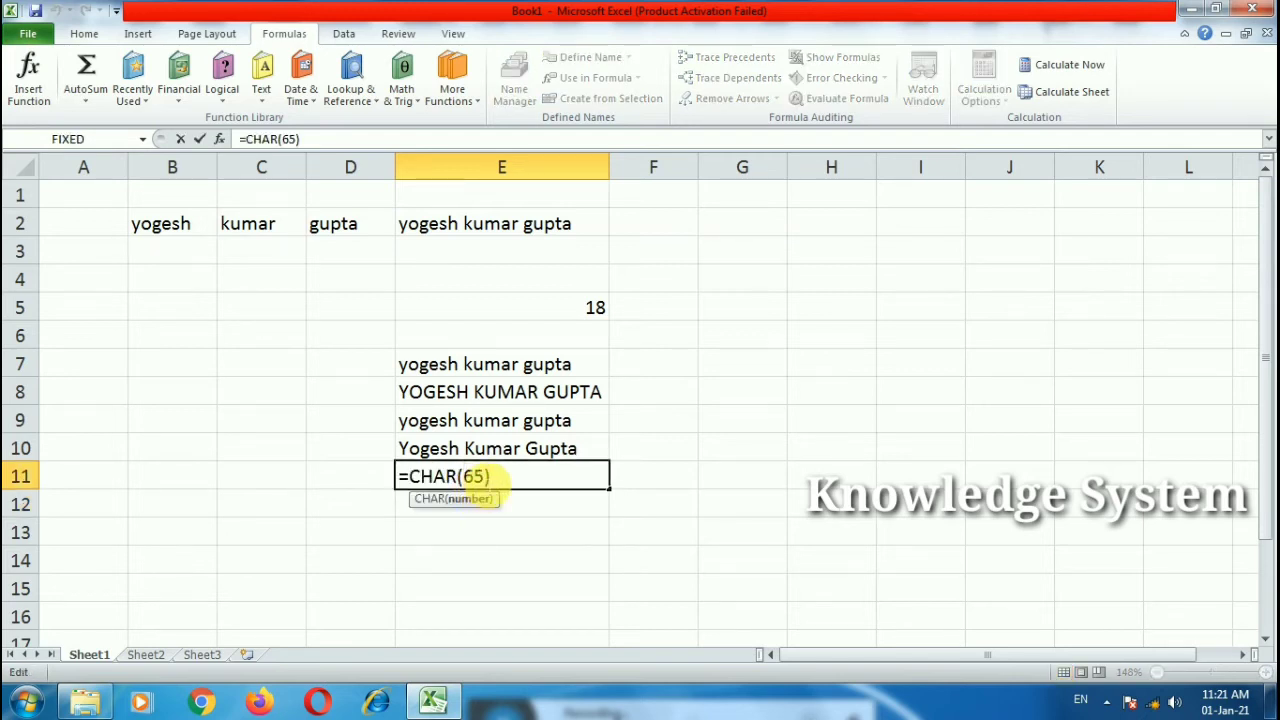
text(90)
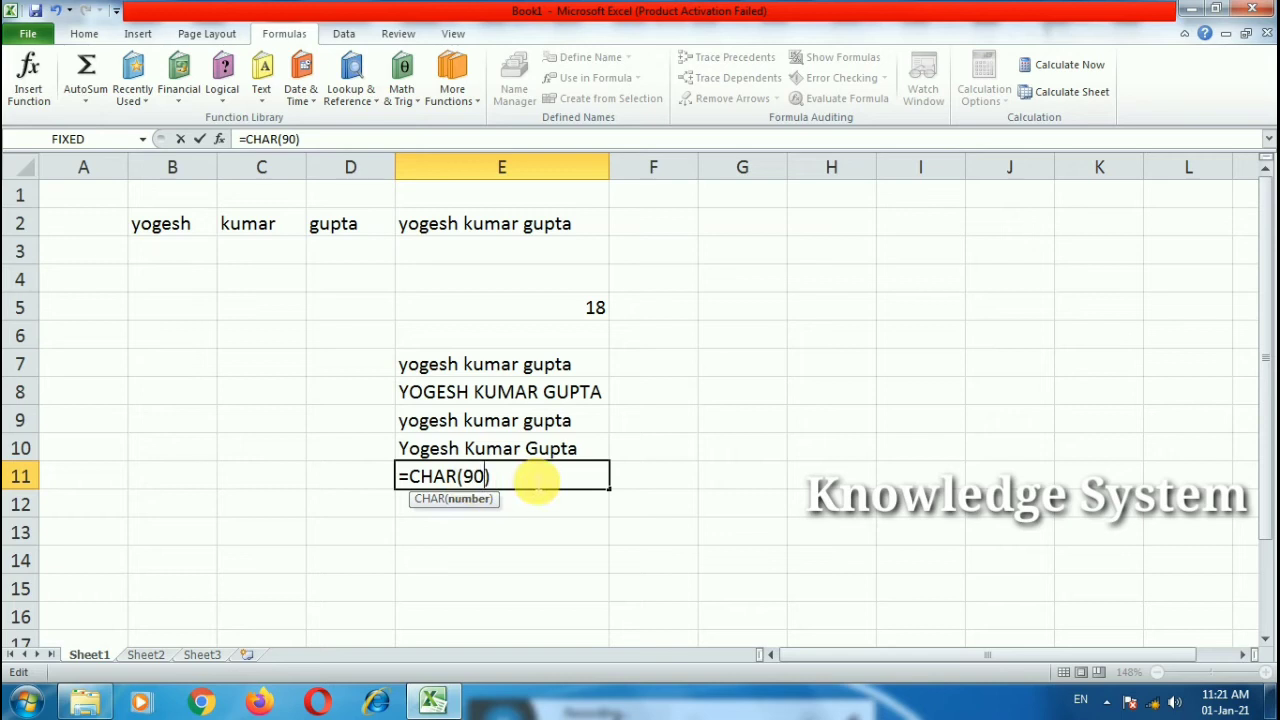
key(Return)
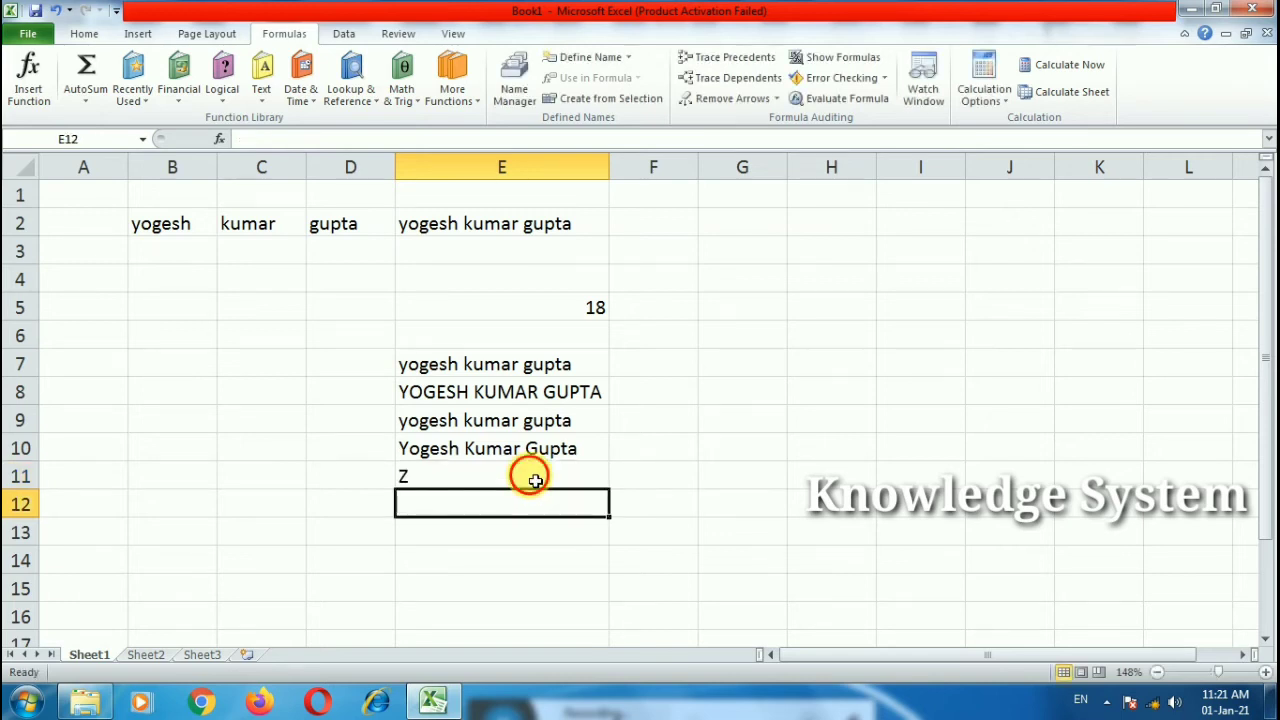
double_click(522, 477)
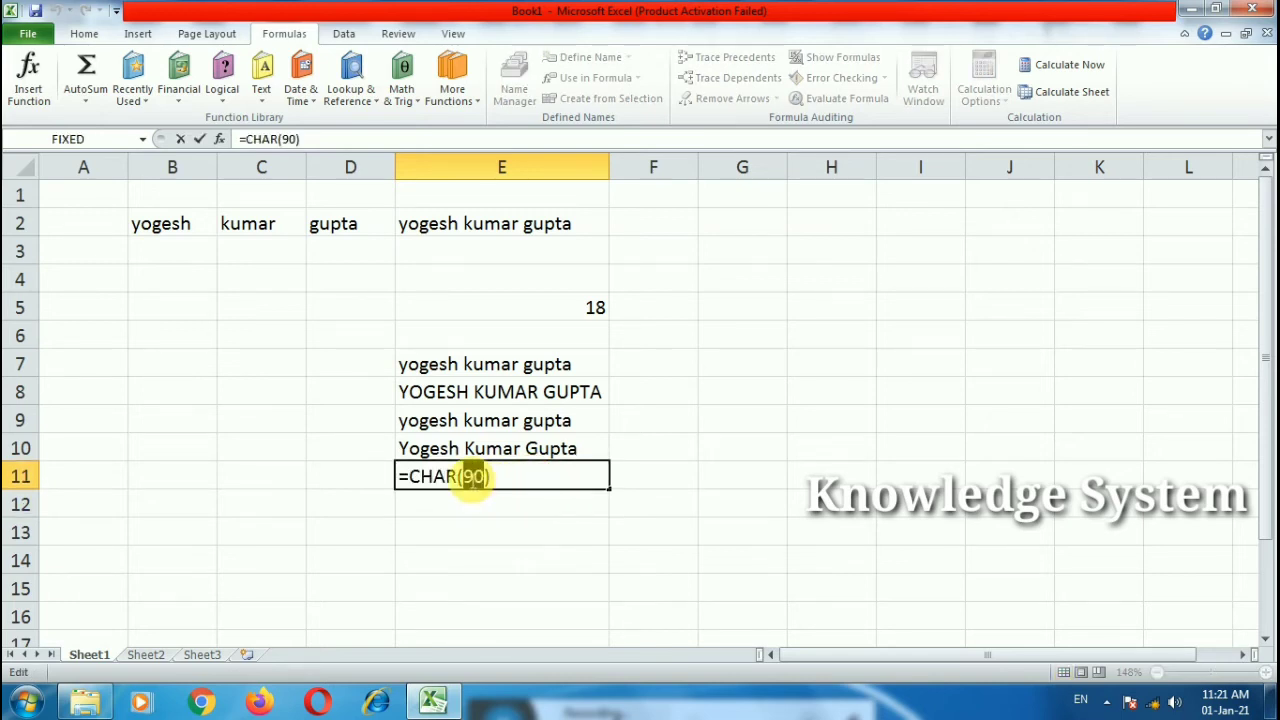
click(470, 477)
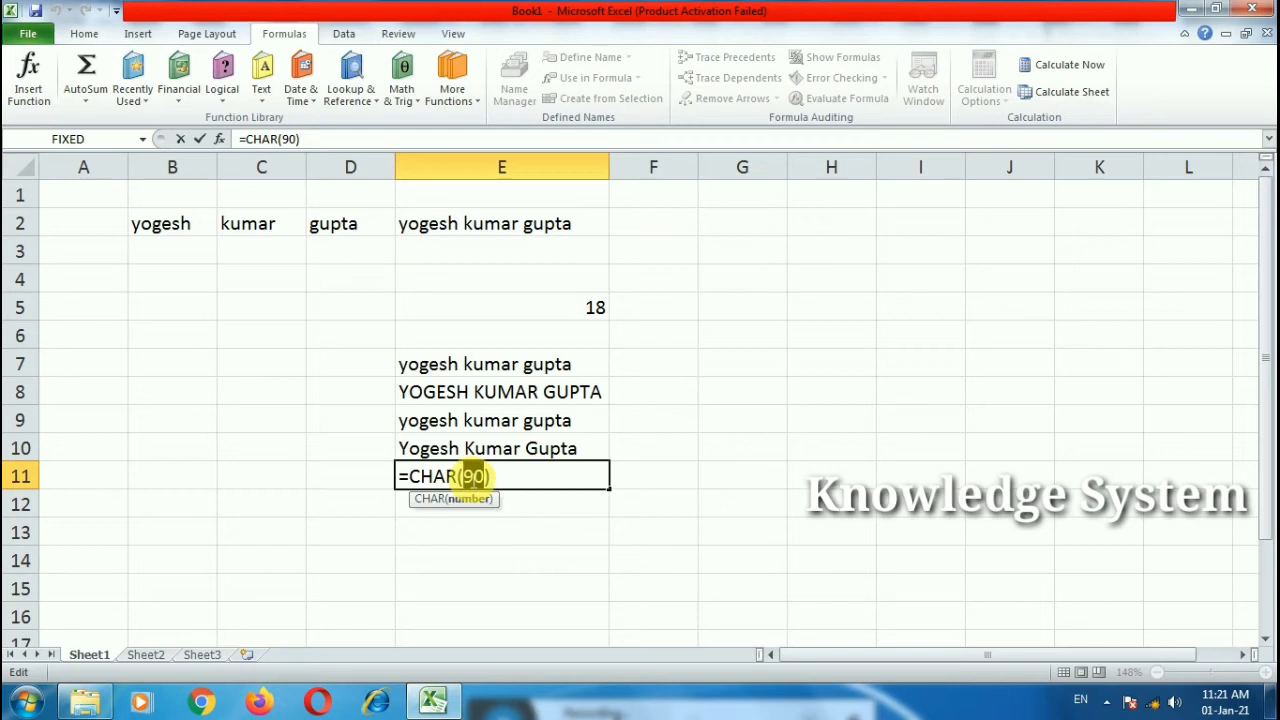
text(97)
key(Return)
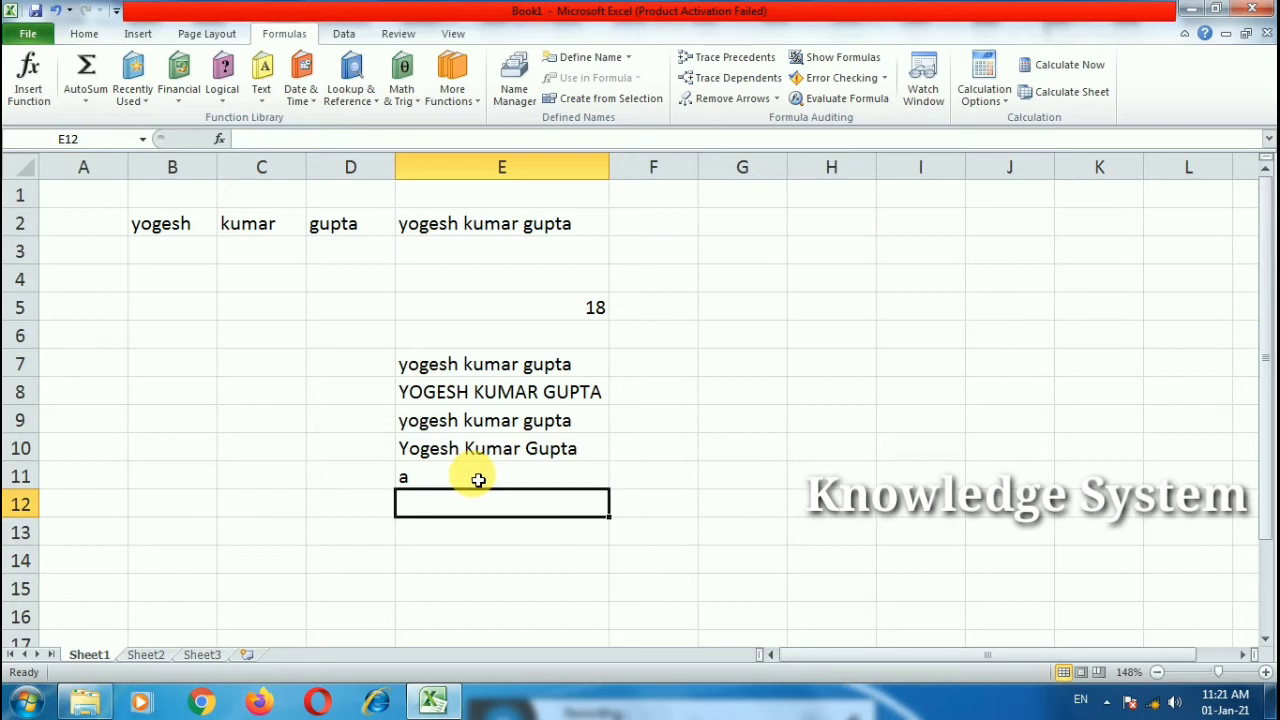
Step: Try code 122 for z, then the letter b as the CHAR argument
double_click(478, 478)
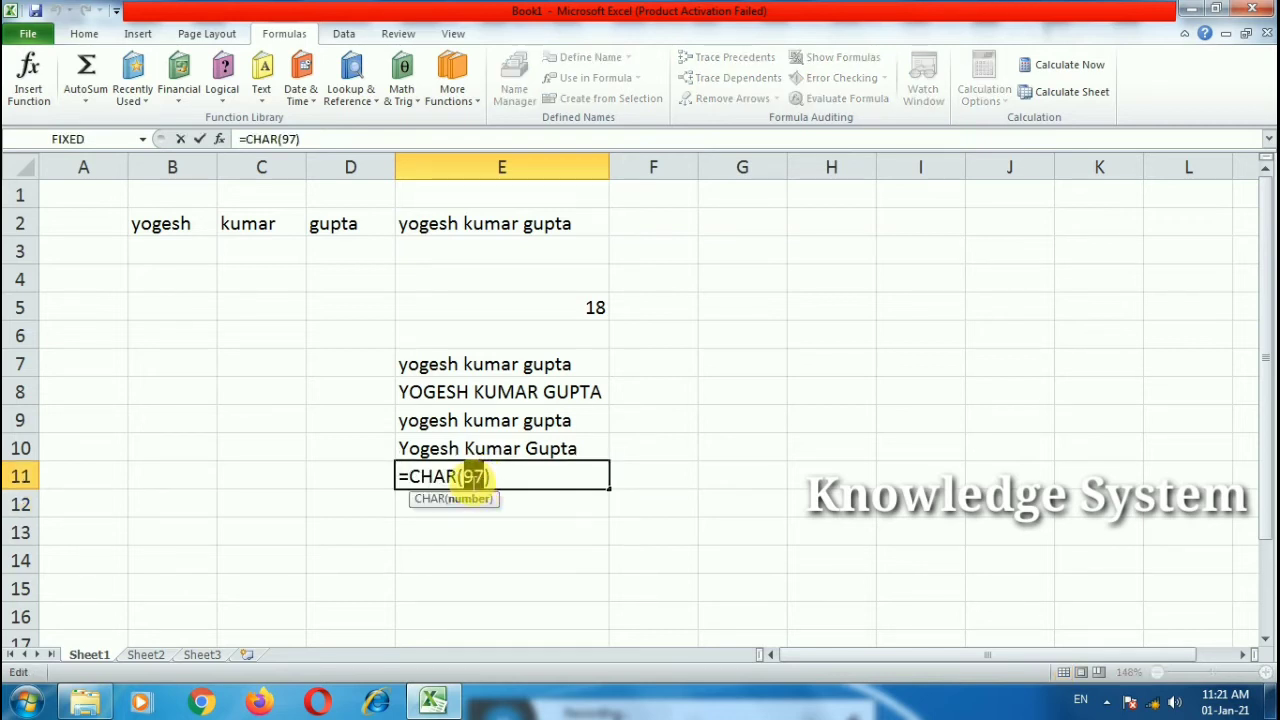
text(122)
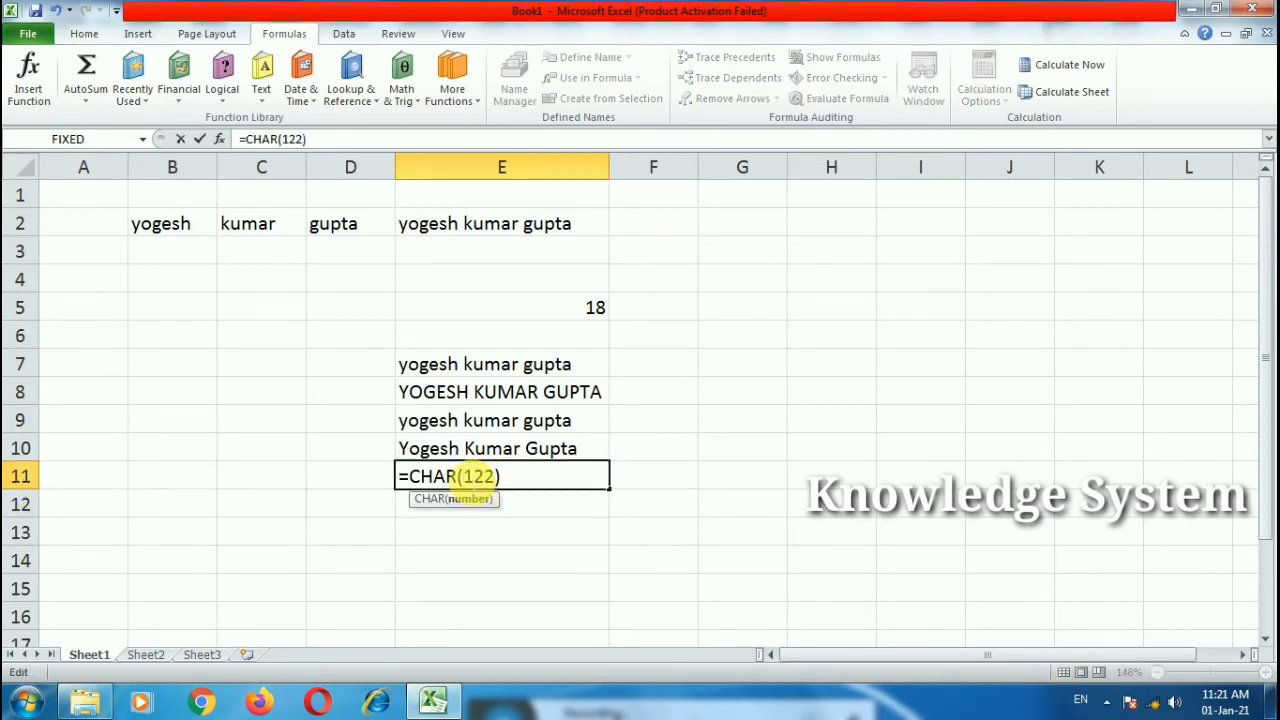
key(Return)
click(429, 486)
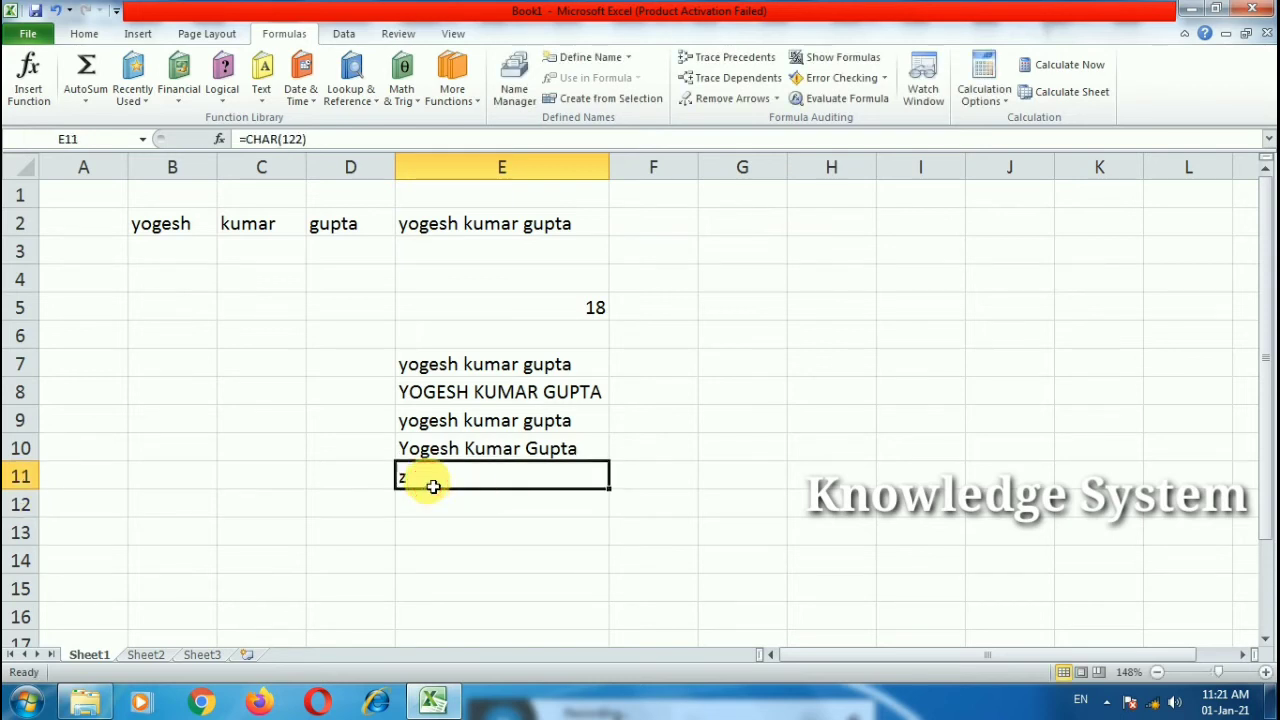
double_click(430, 480)
drag(495, 477, 459, 477)
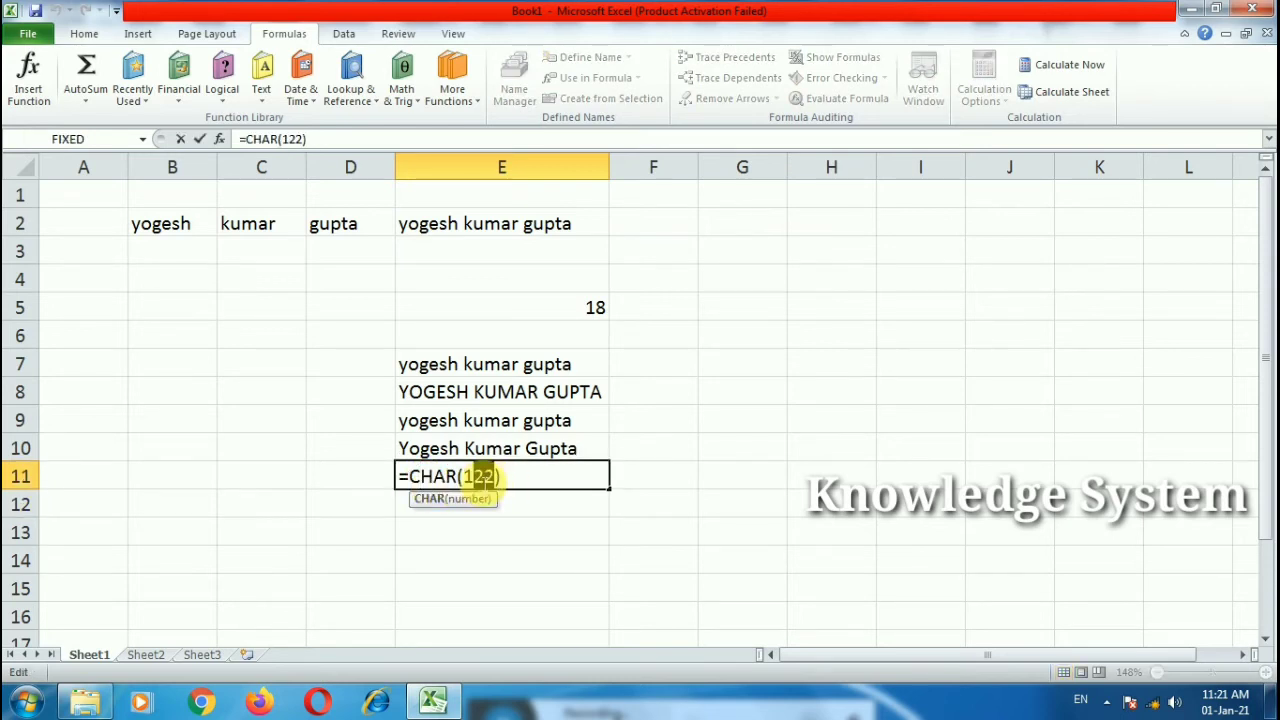
text(b)
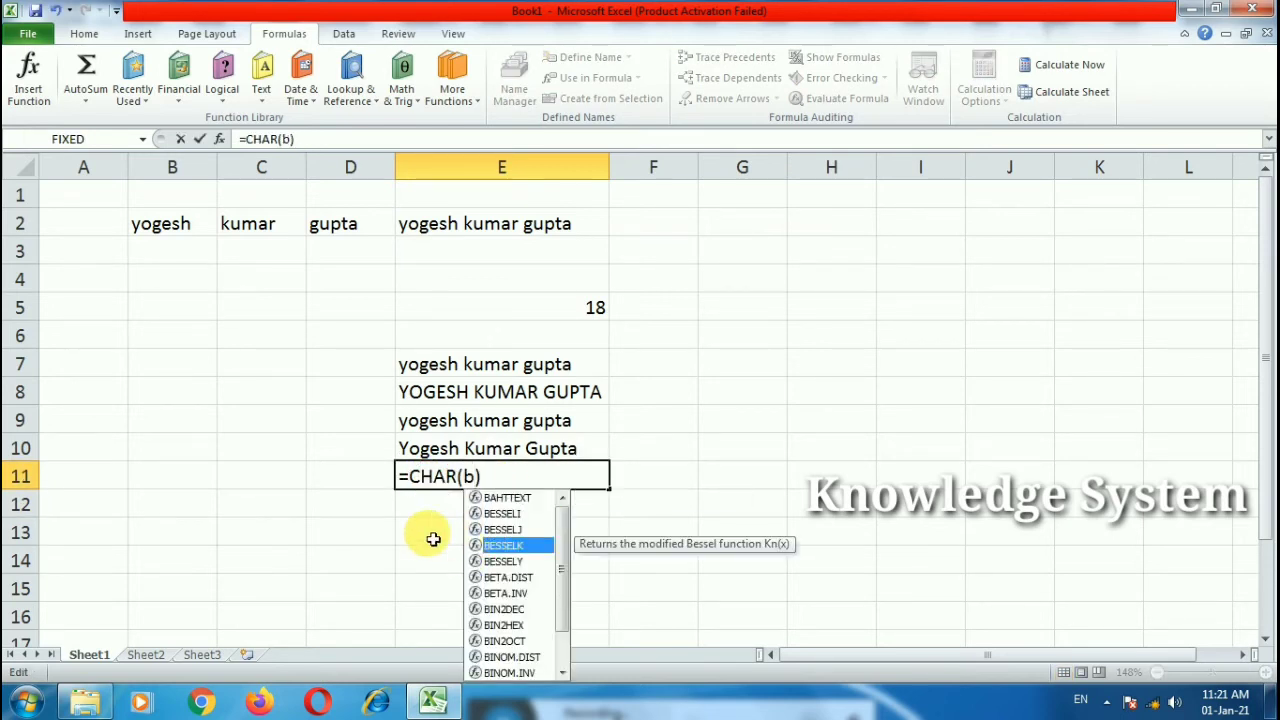
click(505, 485)
key(Return)
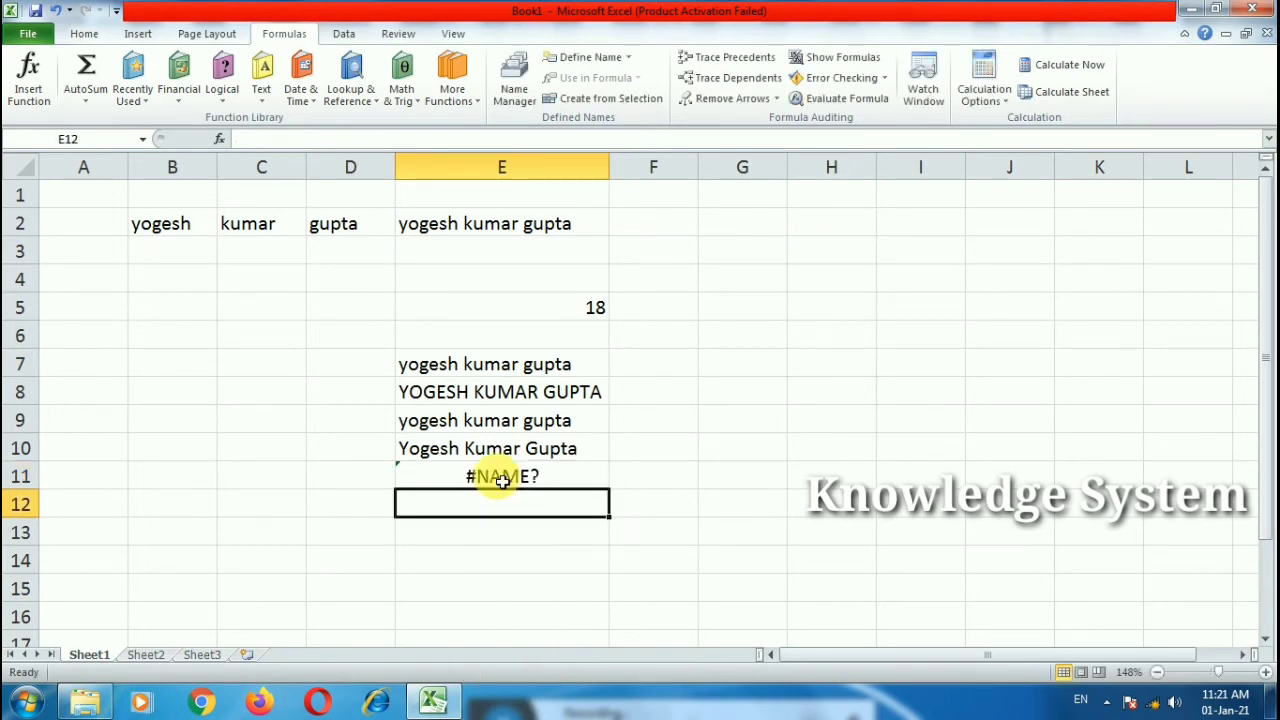
Step: Replace the argument with 66 so E11 displays B
click(491, 477)
double_click(486, 478)
double_click(468, 477)
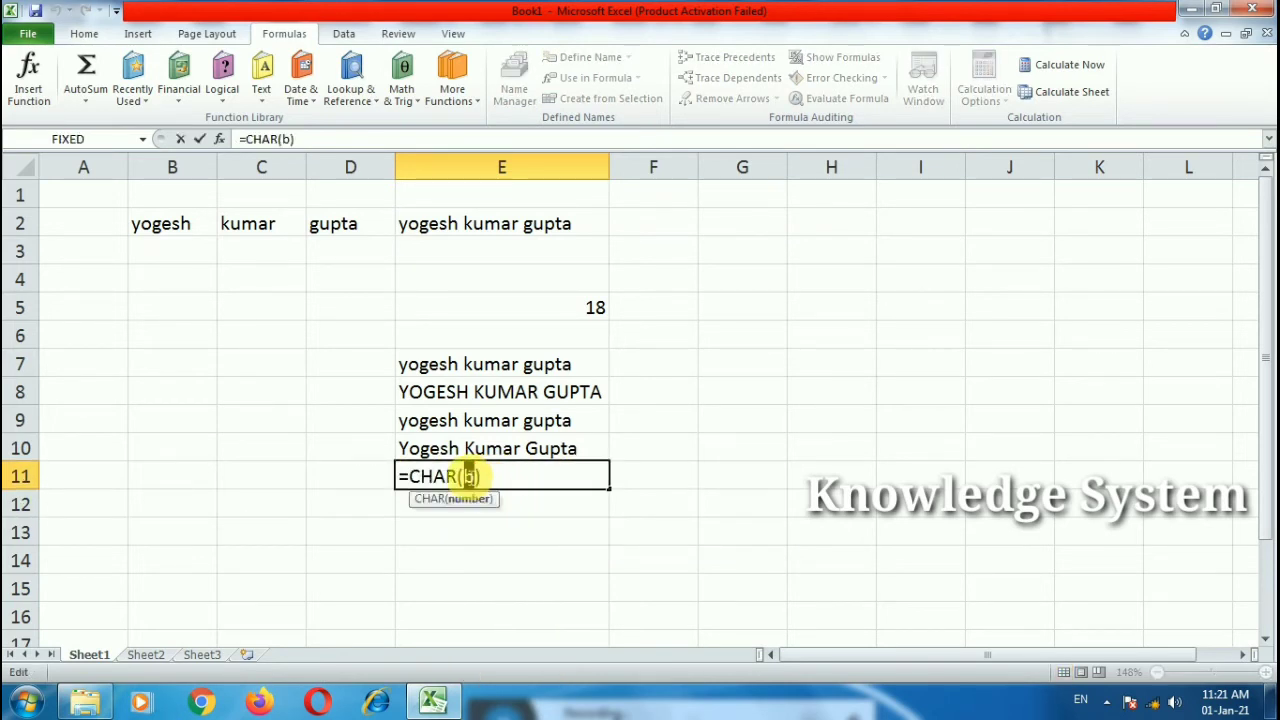
text(66)
key(Return)
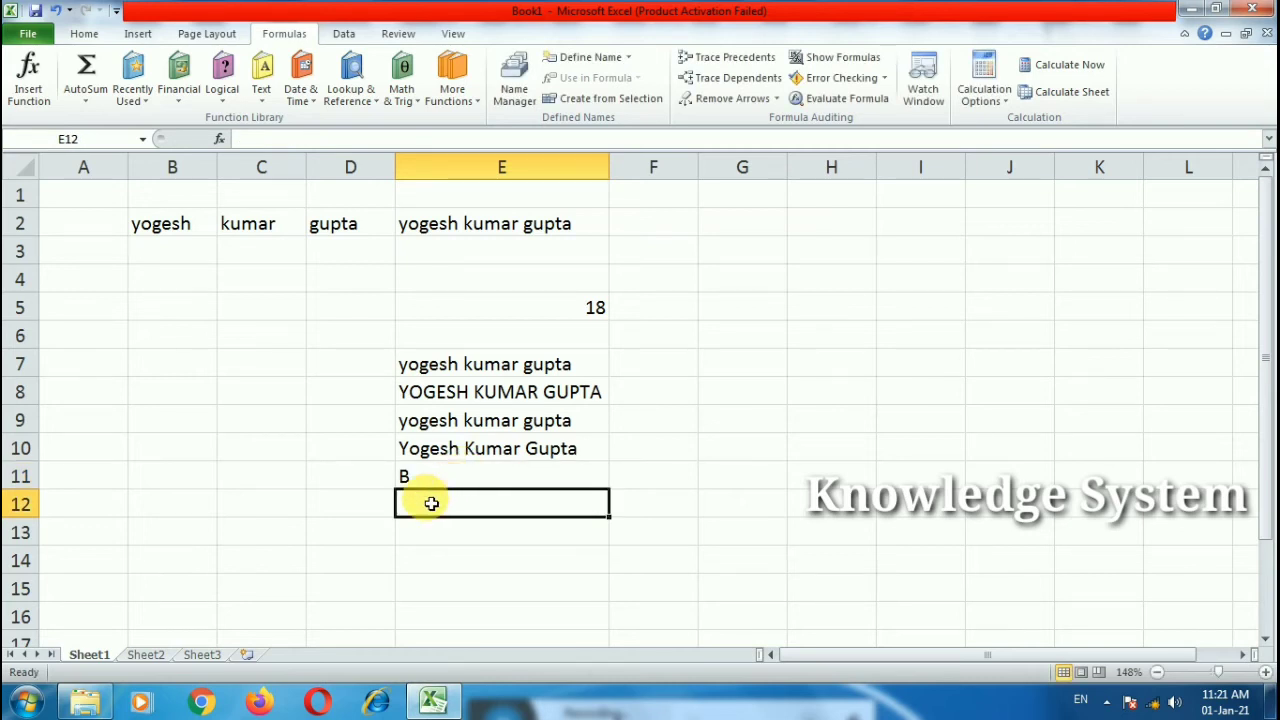
click(437, 485)
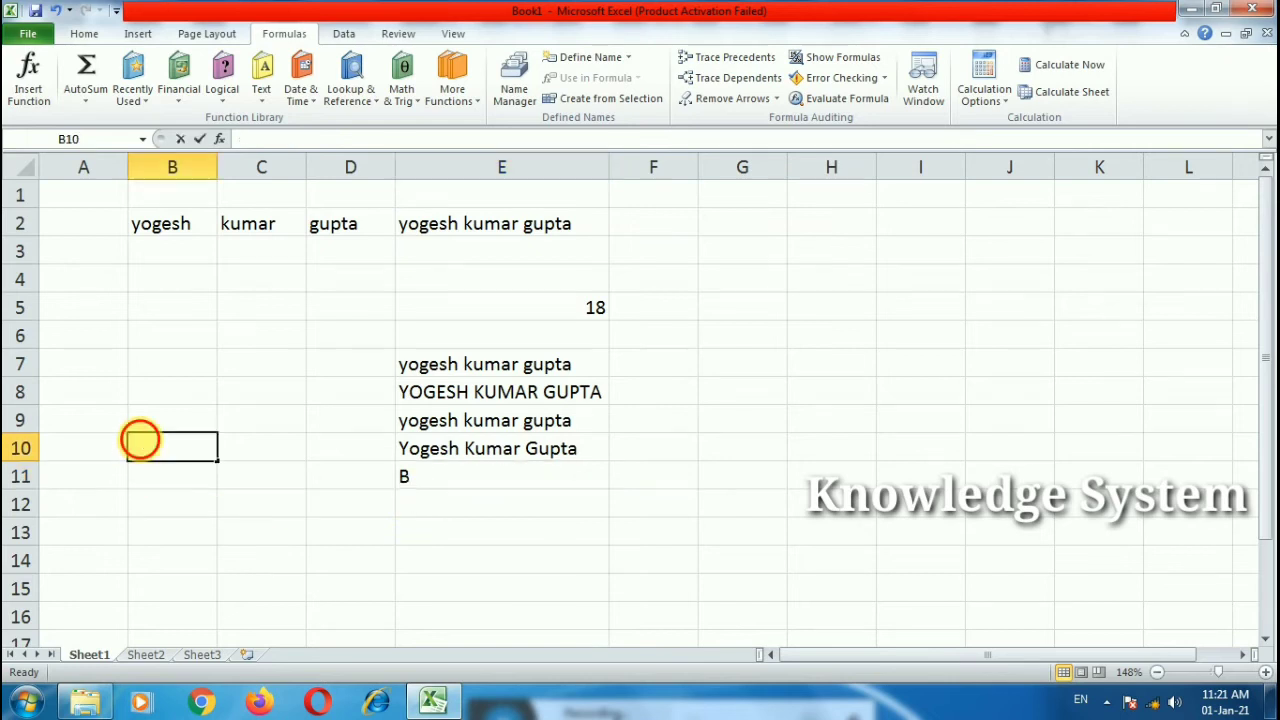
Step: Enter a CODE formula in B10 with a single-quoted name and dismiss the error
double_click(146, 443)
text(=code)
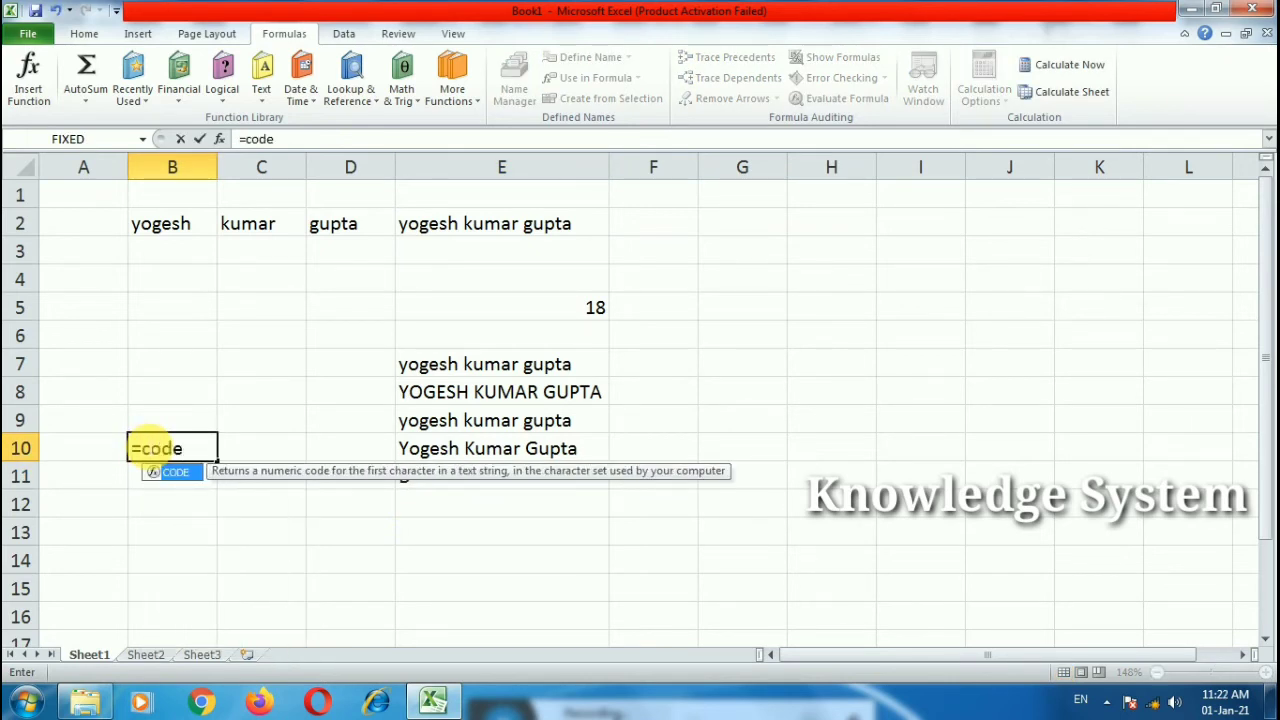
text(()
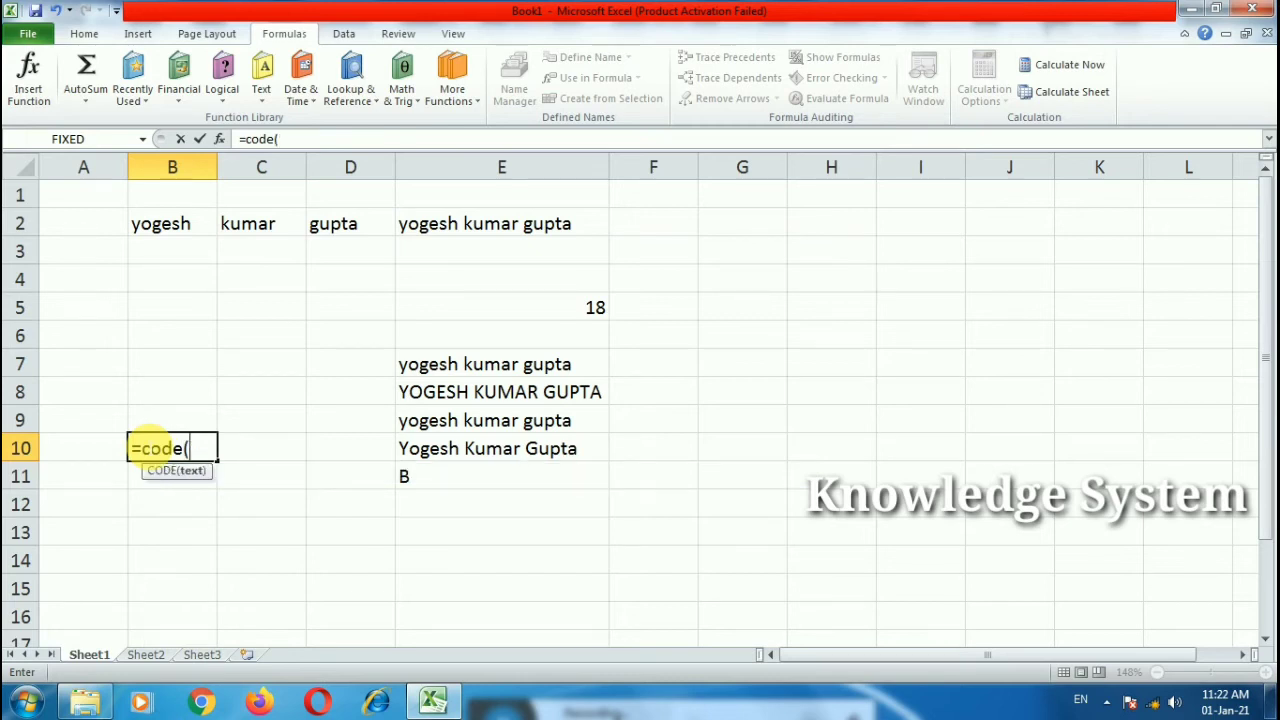
text(;)
key(BackSpace)
text('yoge)
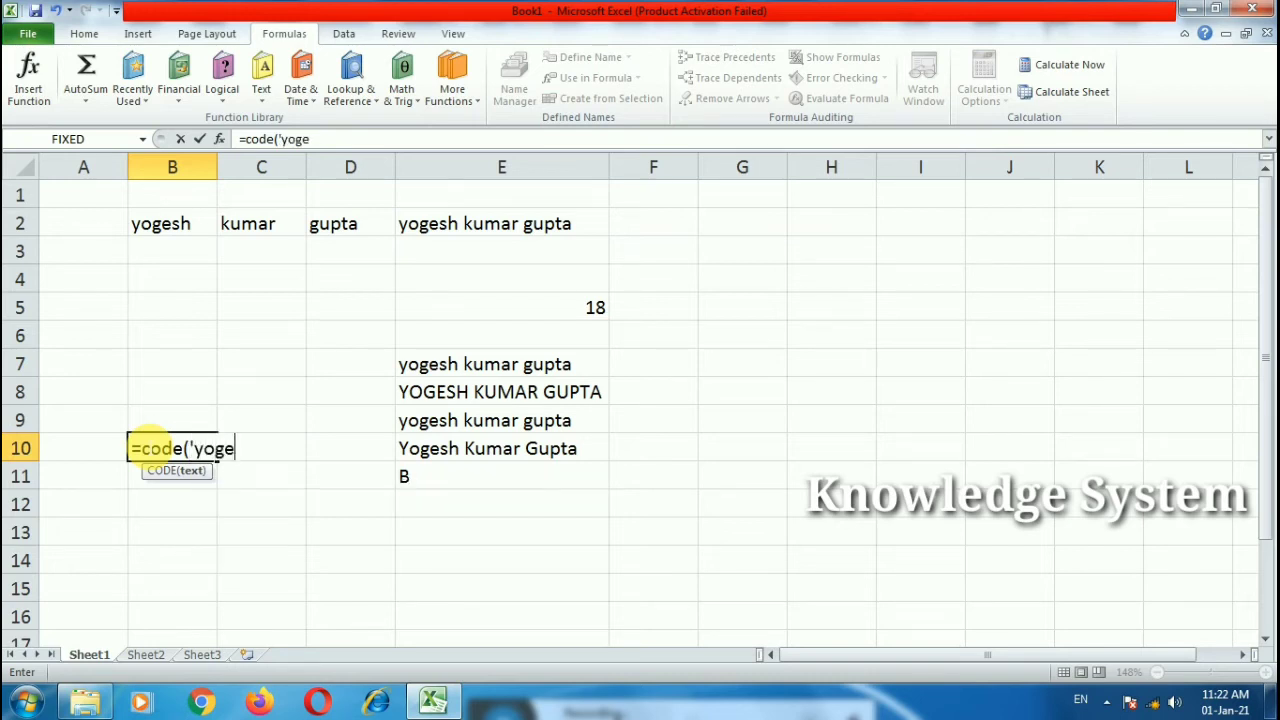
text(sh'))
key(Return)
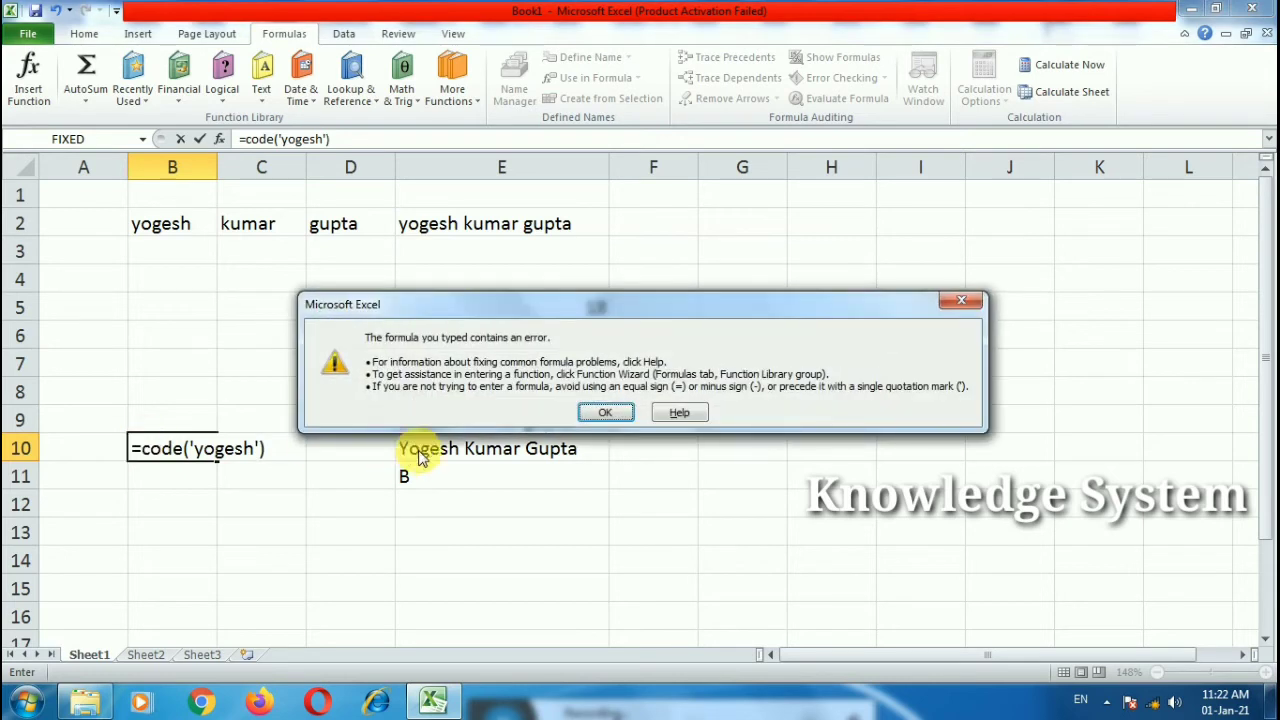
click(592, 414)
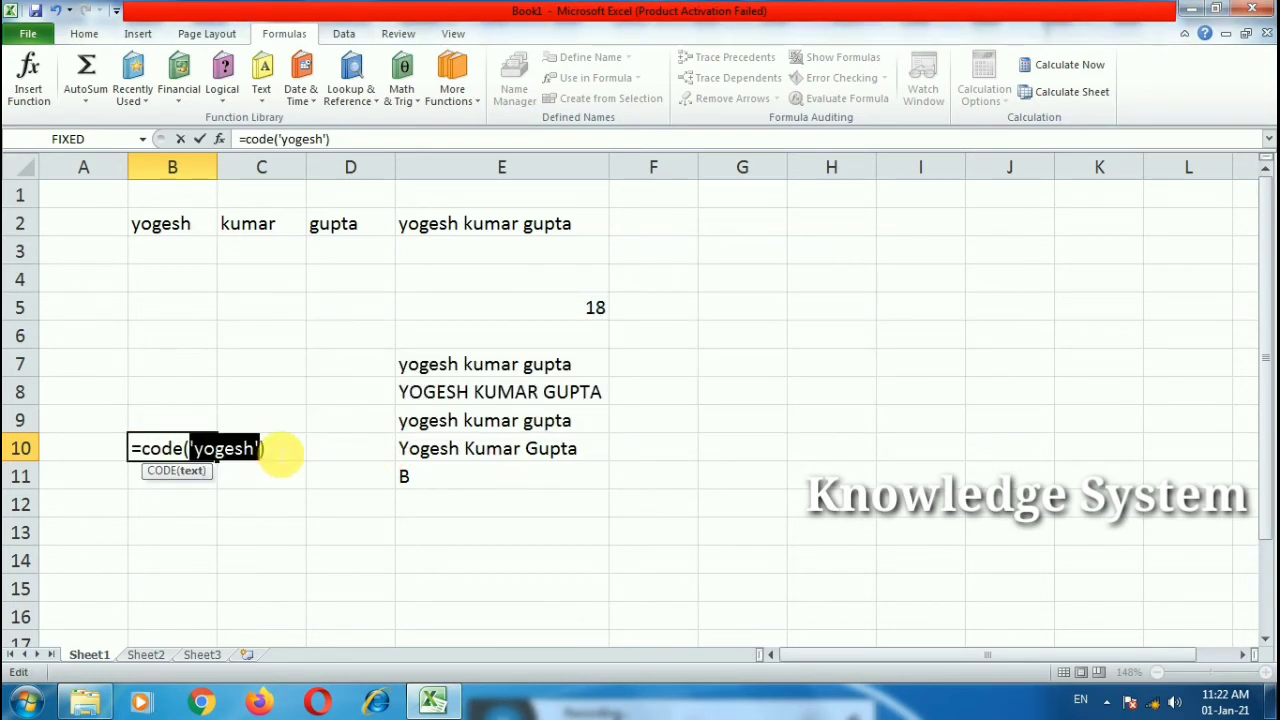
Step: Replace the argument with the unquoted name, which gives a #NAME? error
click(272, 450)
drag(272, 450, 190, 448)
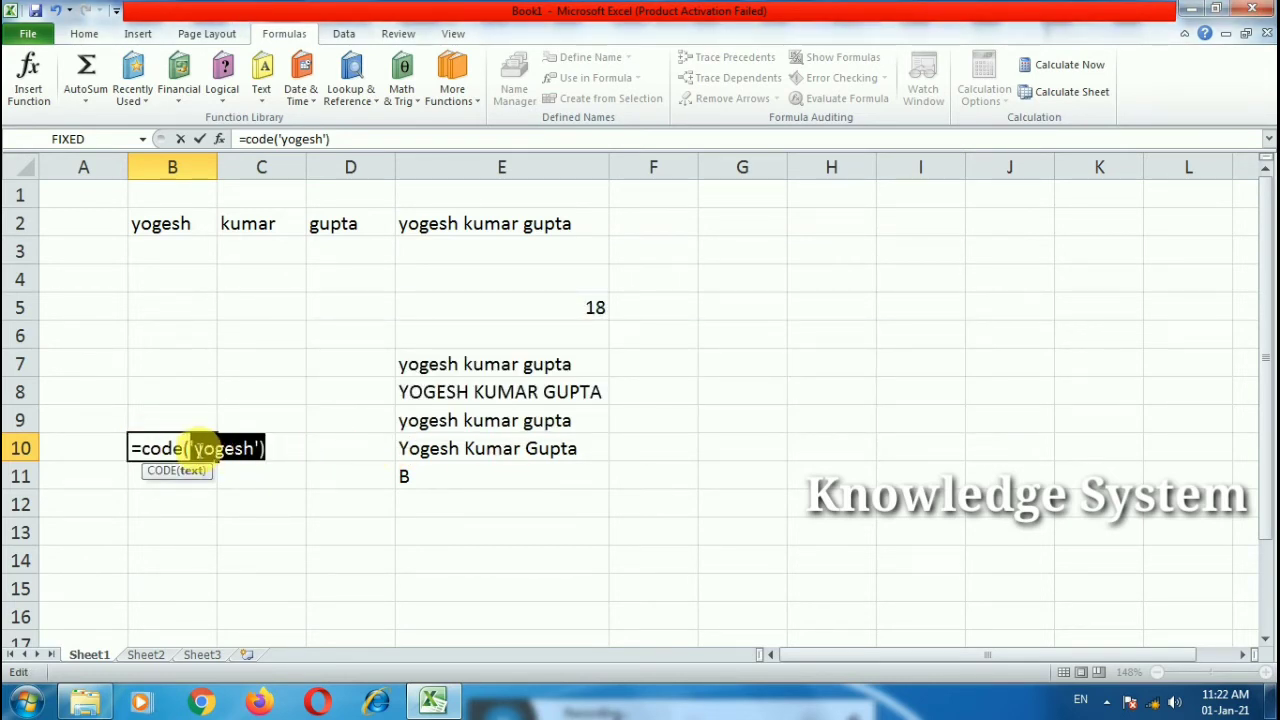
key(BackSpace)
text(yogesh))
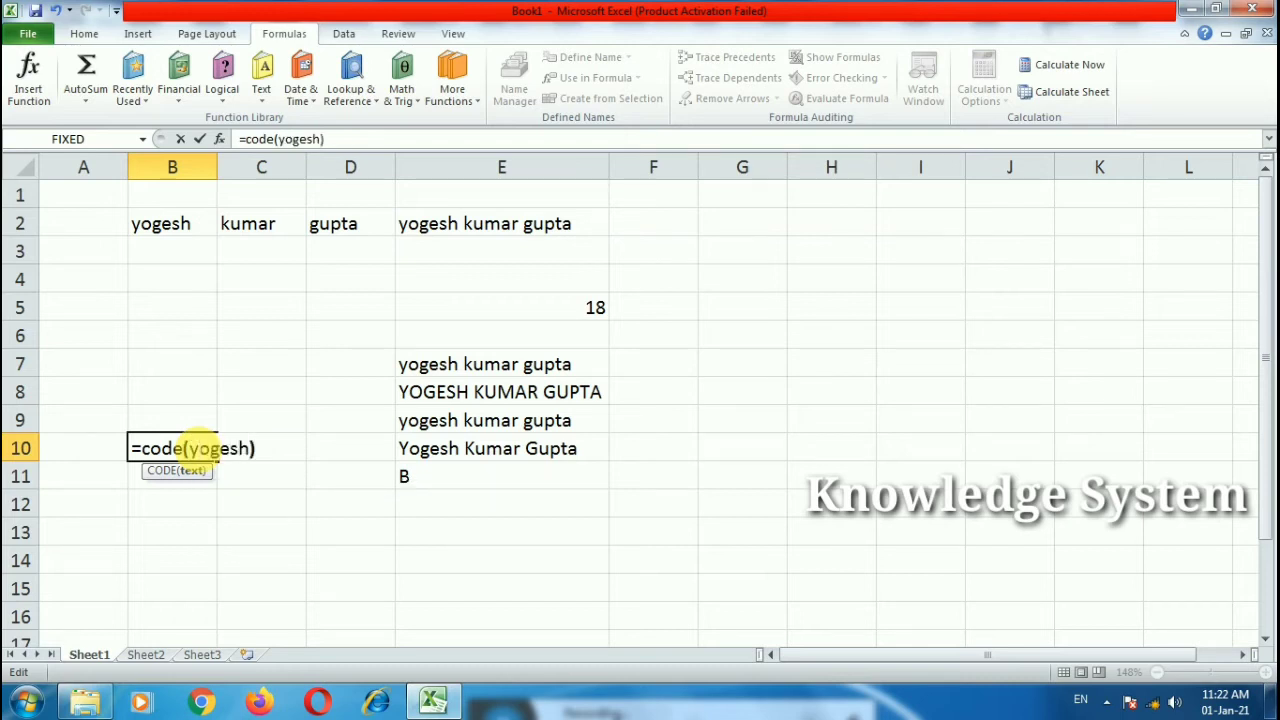
key(Return)
click(191, 448)
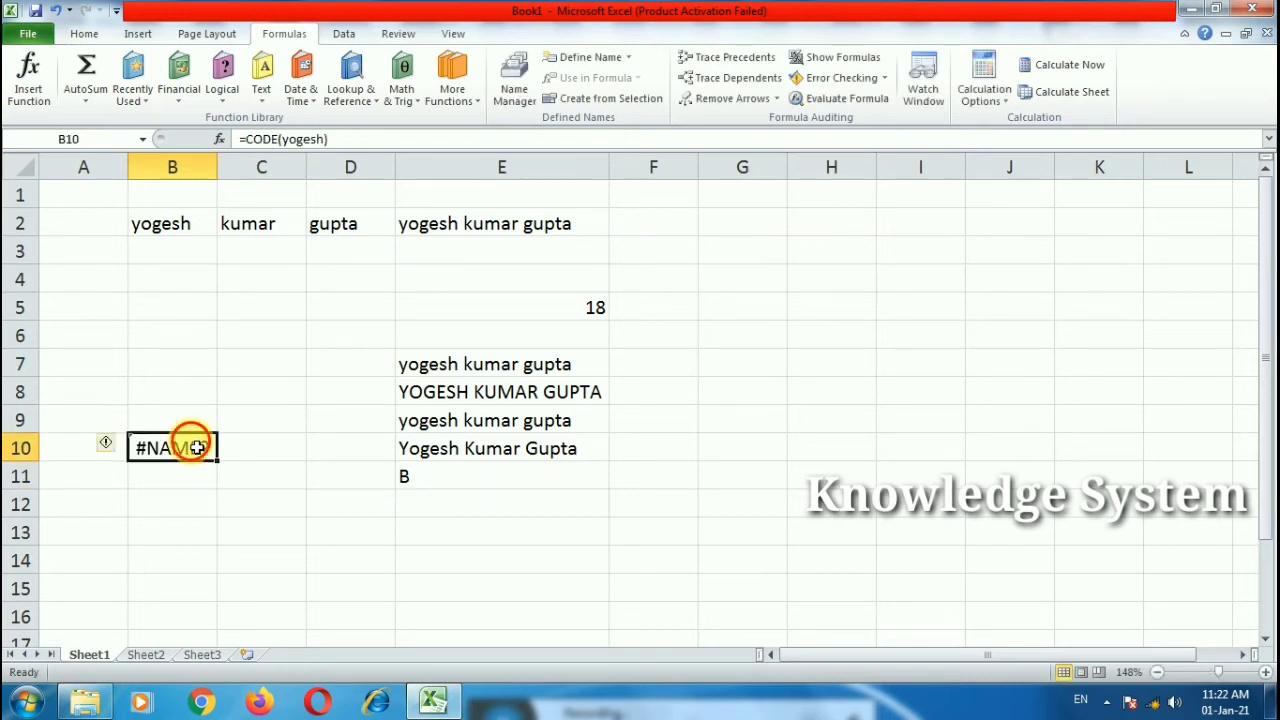
double_click(245, 448)
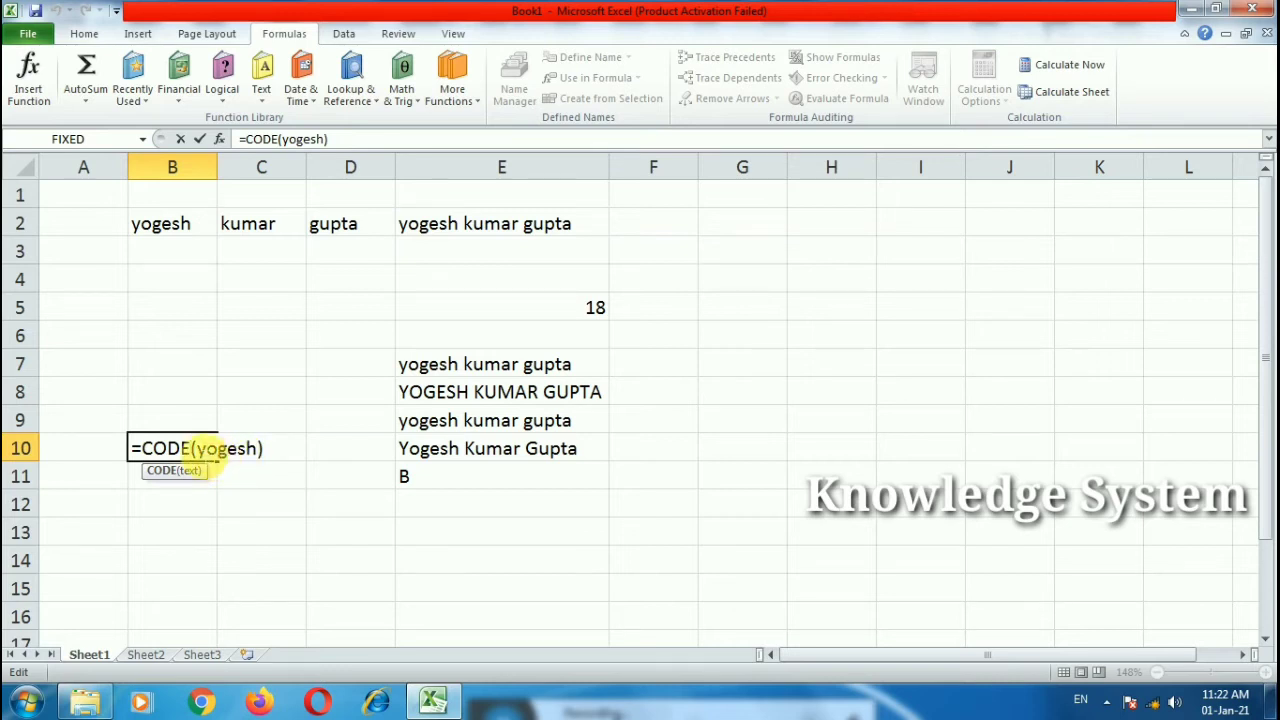
Step: Wrap the name argument in double quotes so B10 shows 121
click(197, 448)
text(")
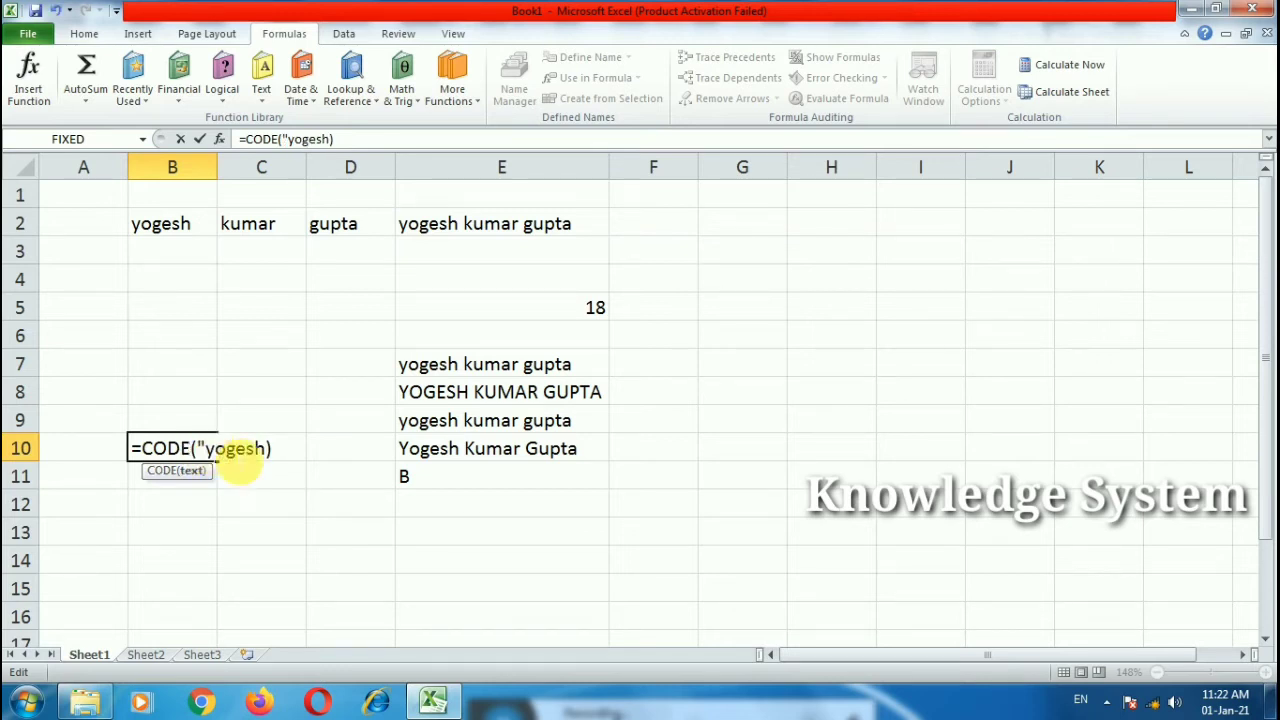
click(267, 448)
text(")
key(Return)
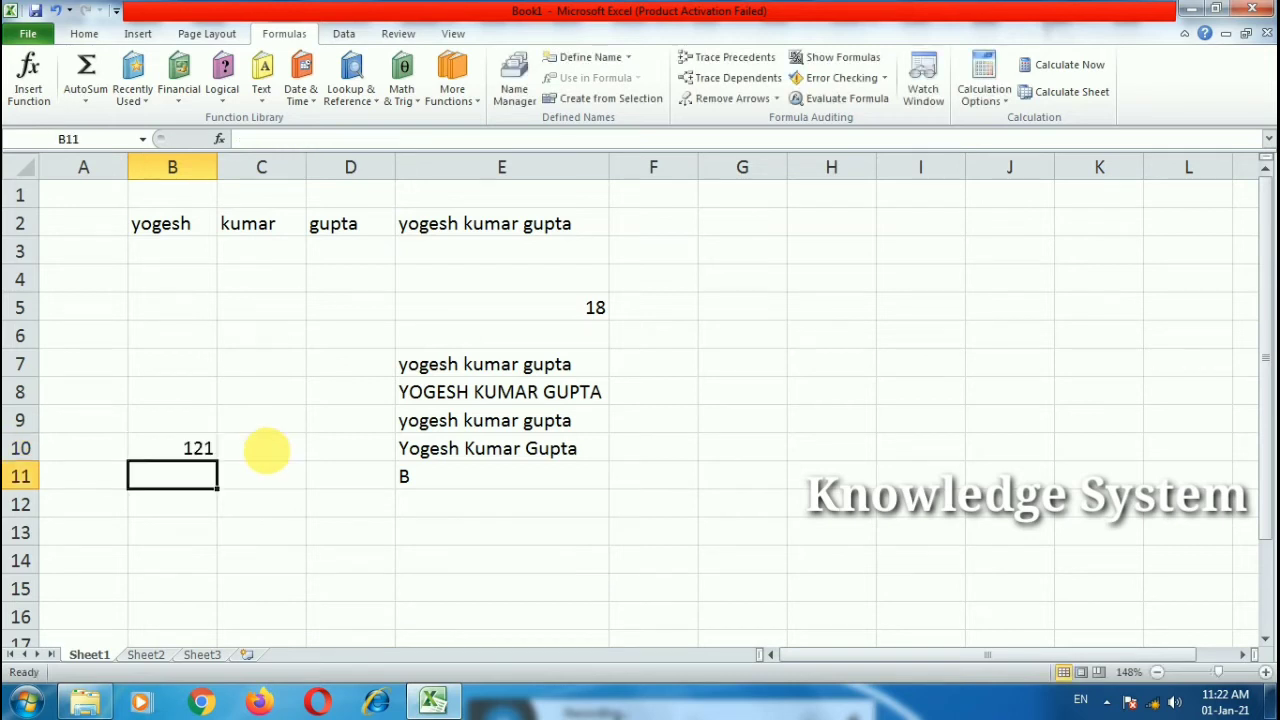
Step: Inspect B10's CODE formula, cancel the edit with Esc, and pick an empty cell
click(191, 449)
double_click(200, 452)
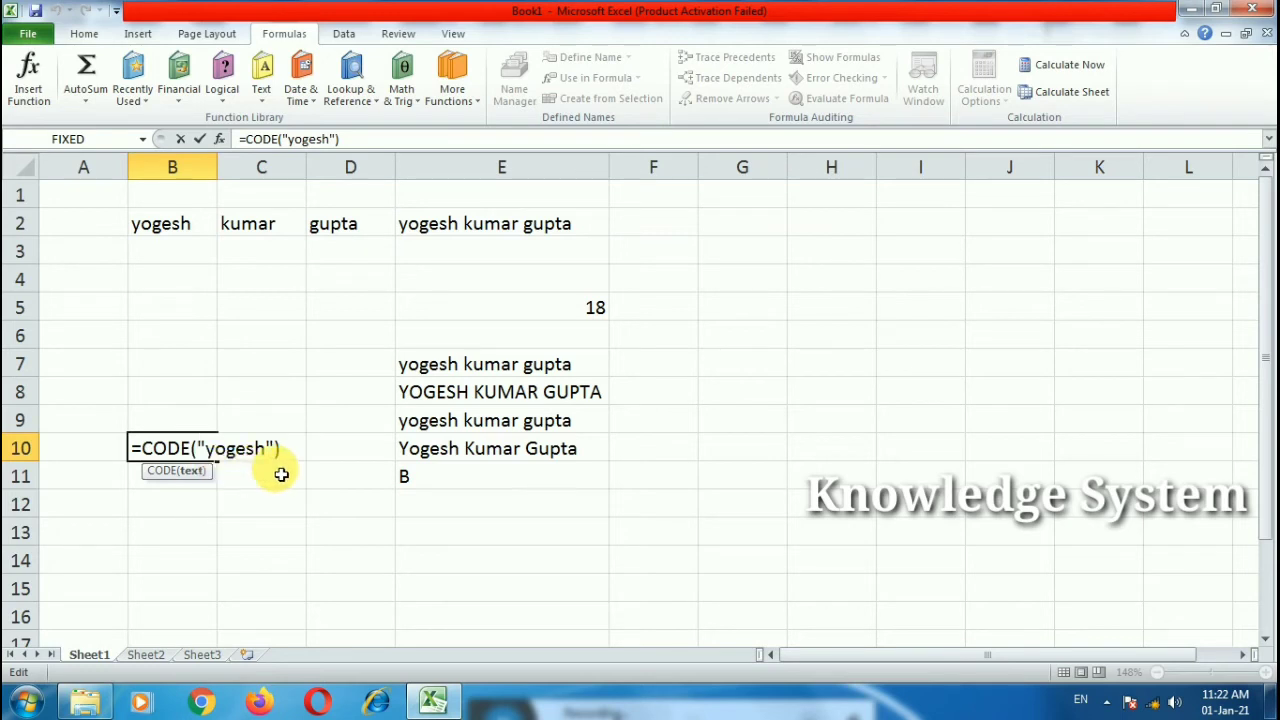
click(323, 449)
key(Escape)
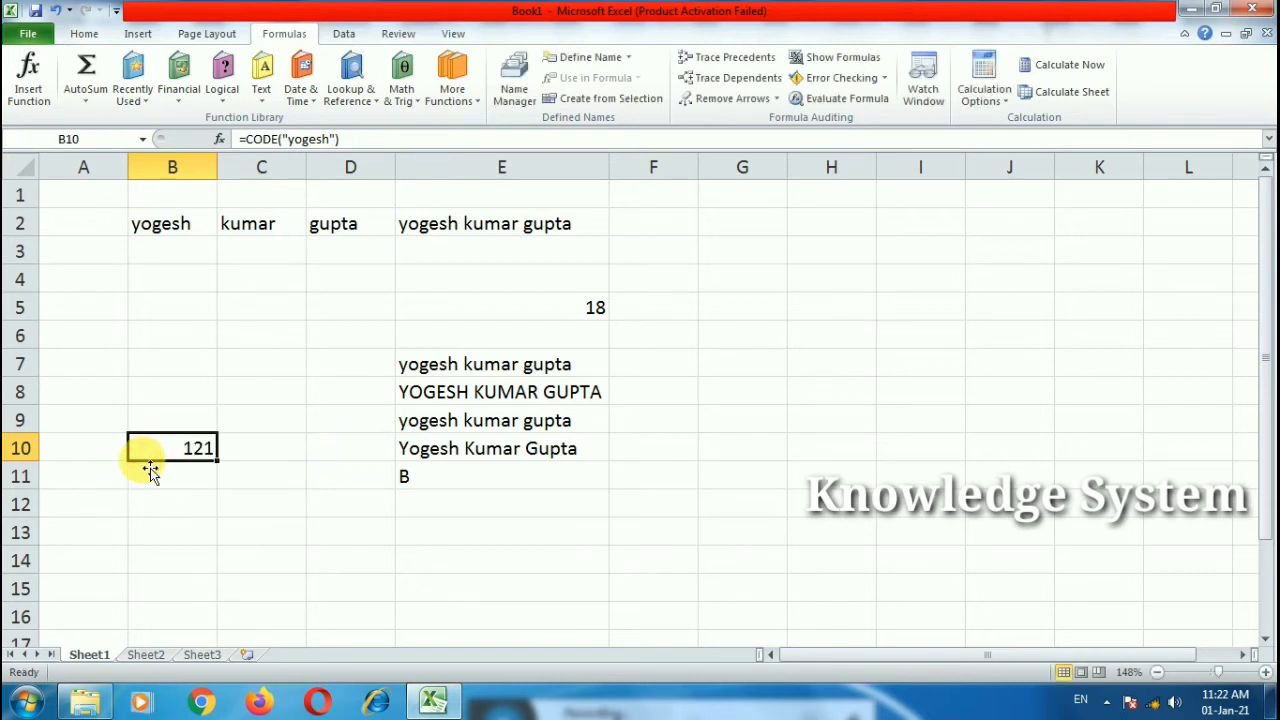
click(256, 520)
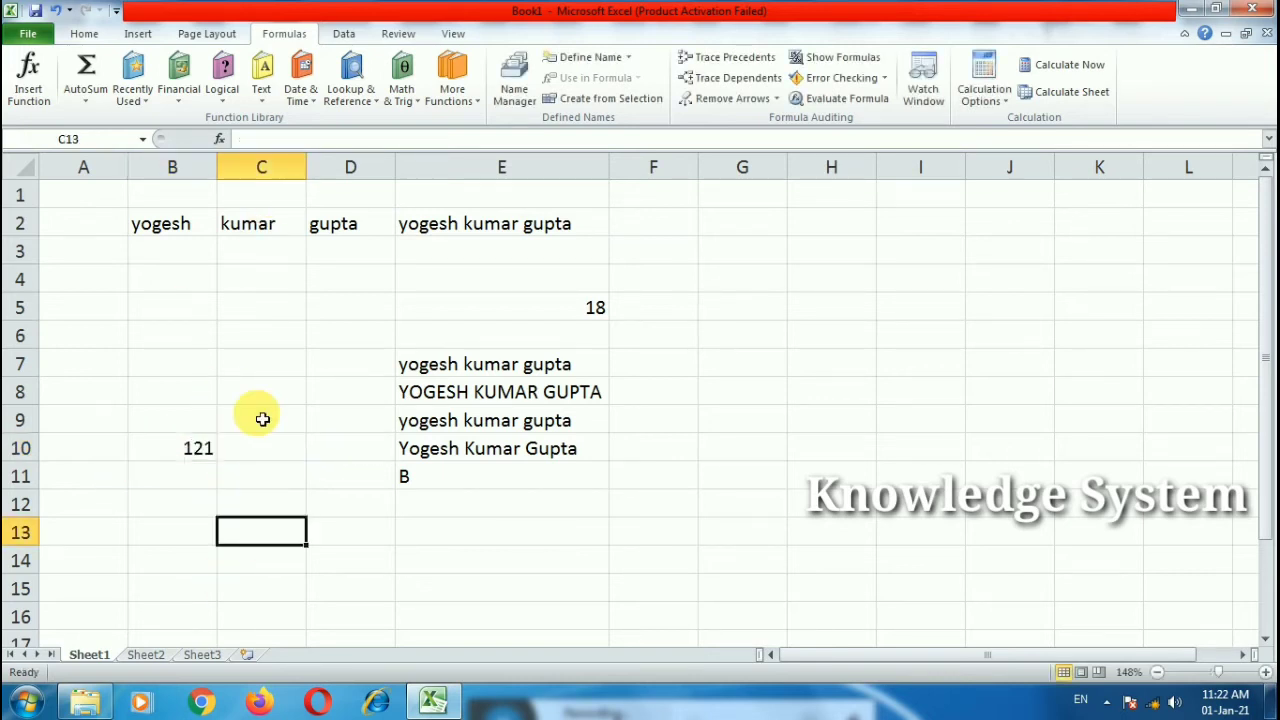
Step: Start a REPLACE formula in C13 from the Text functions list, then abandon it
click(262, 88)
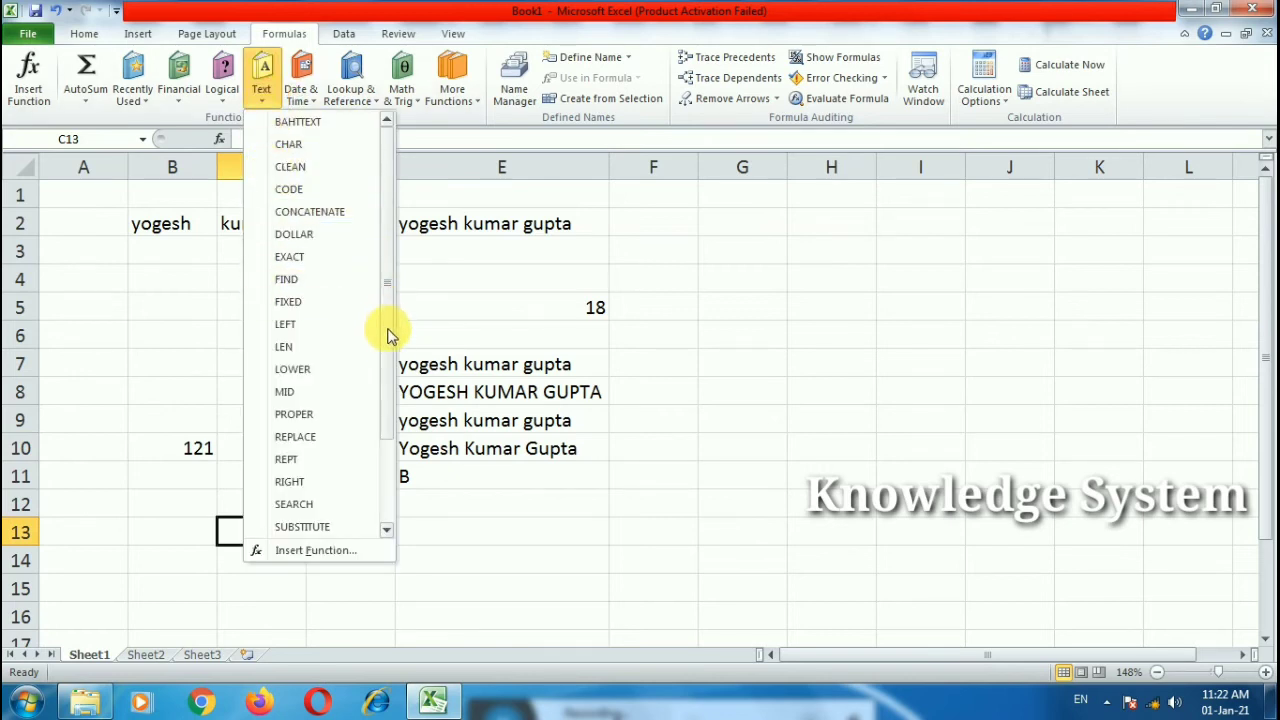
scroll(390, 370, down, 1)
drag(392, 378, 390, 277)
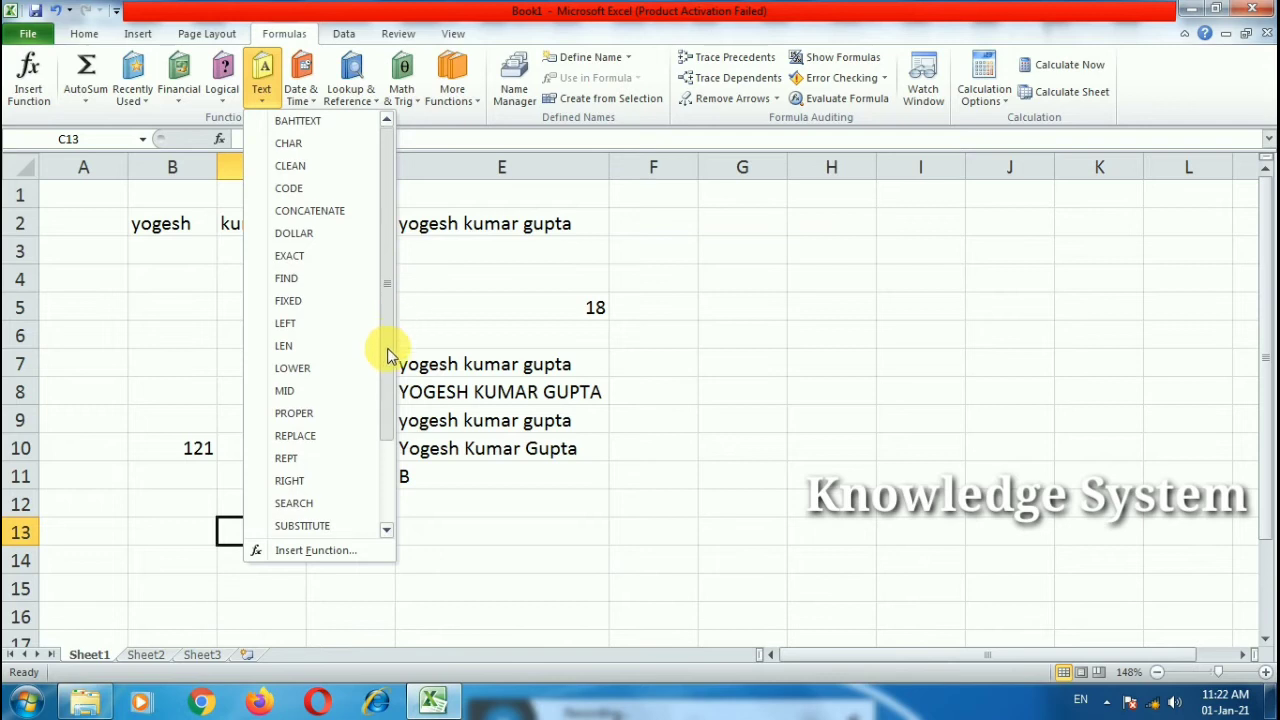
drag(389, 351, 390, 392)
click(329, 383)
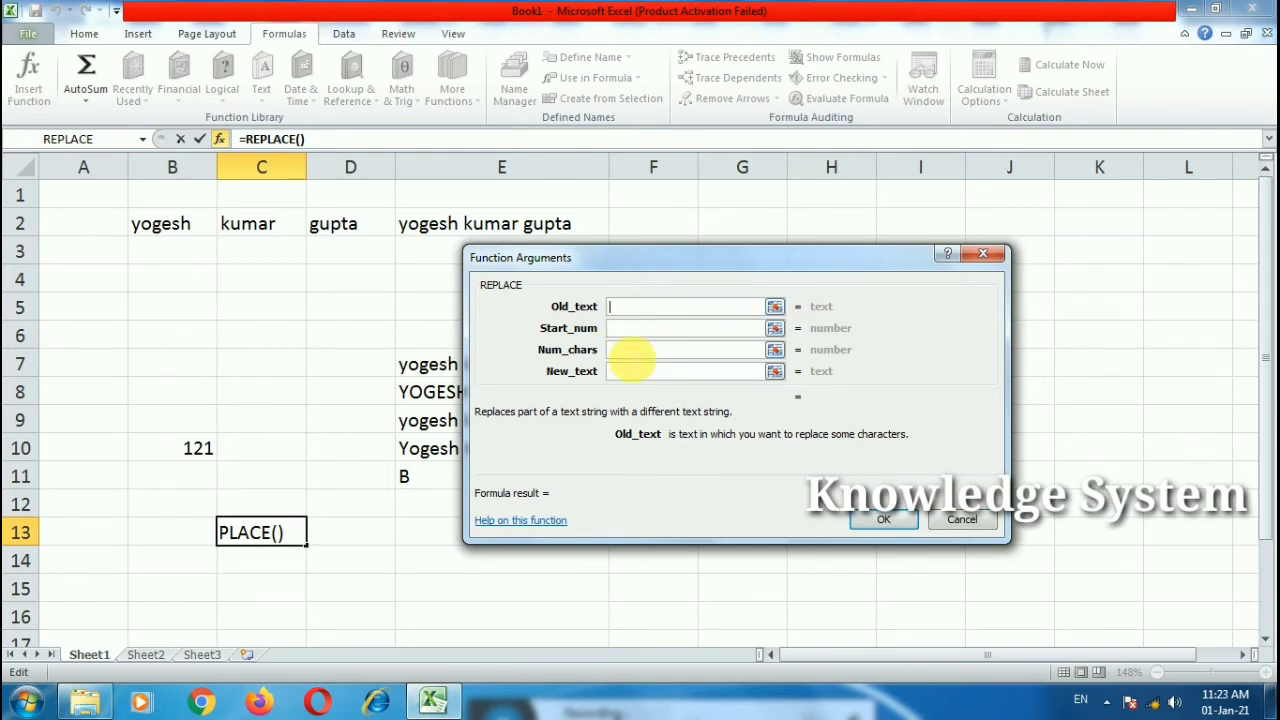
click(945, 519)
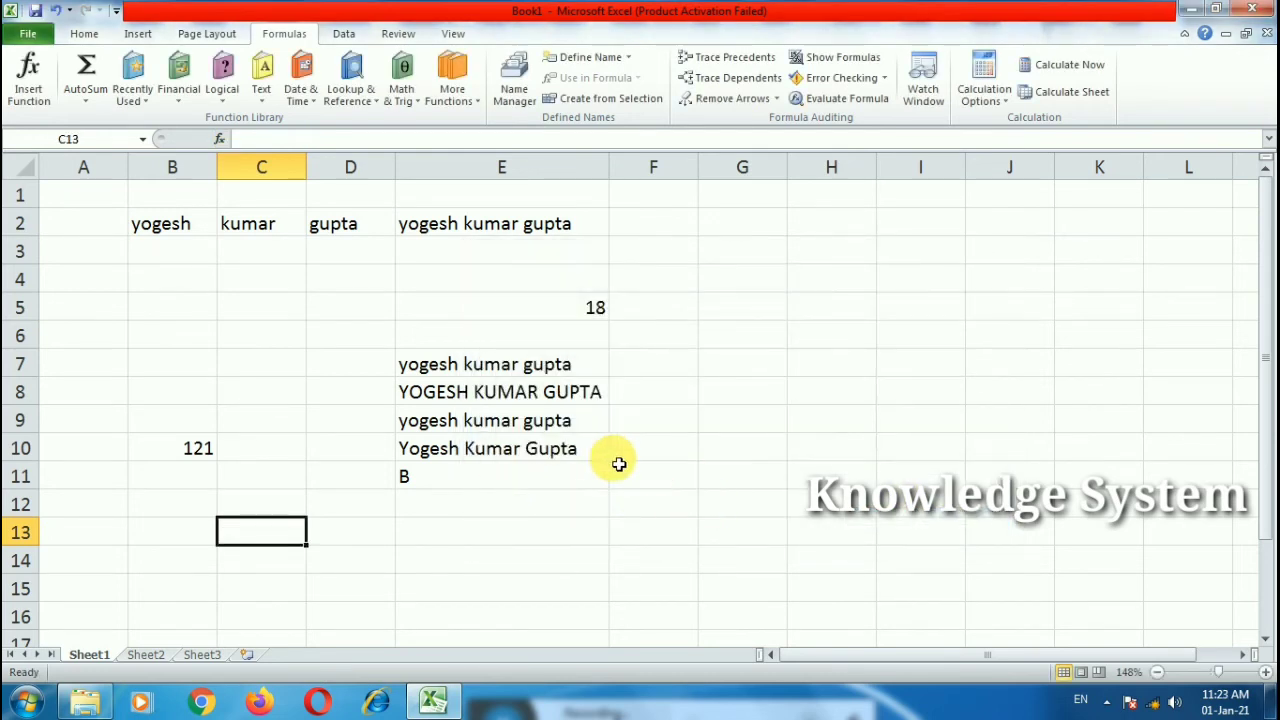
Step: Append a REPLACE function to E8's UPPER formula, using E7 as the text
double_click(279, 314)
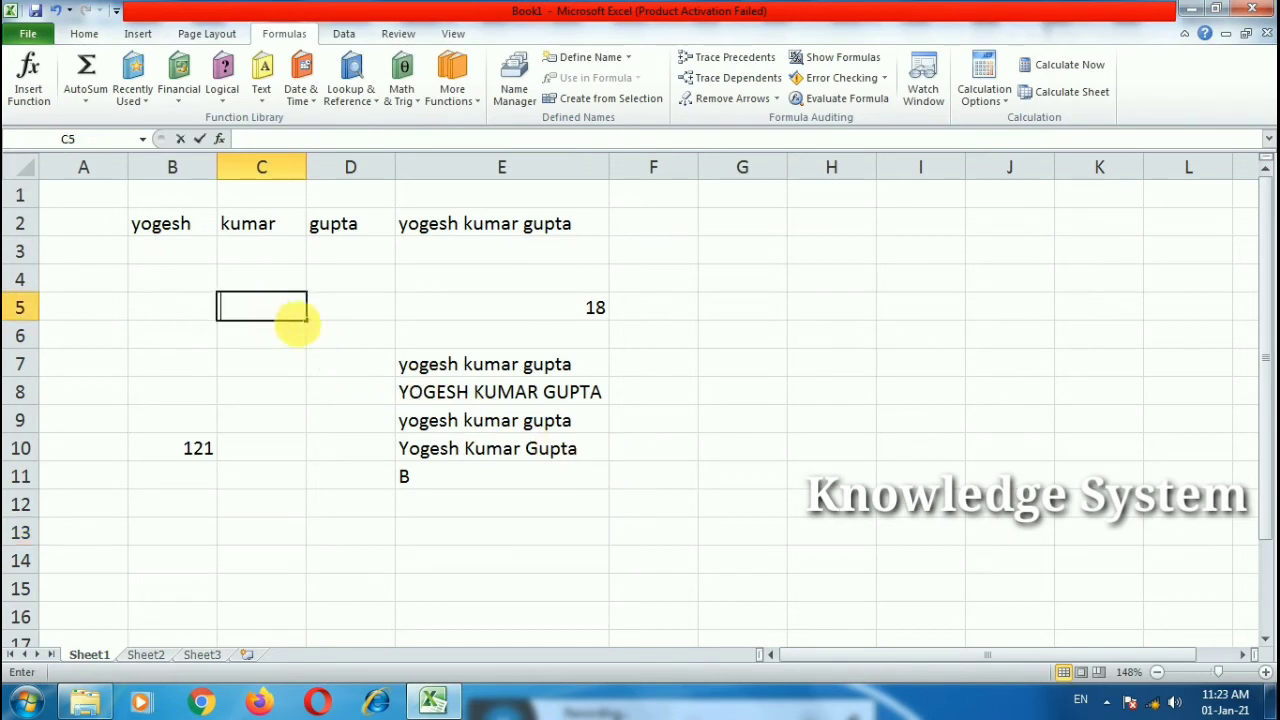
click(551, 391)
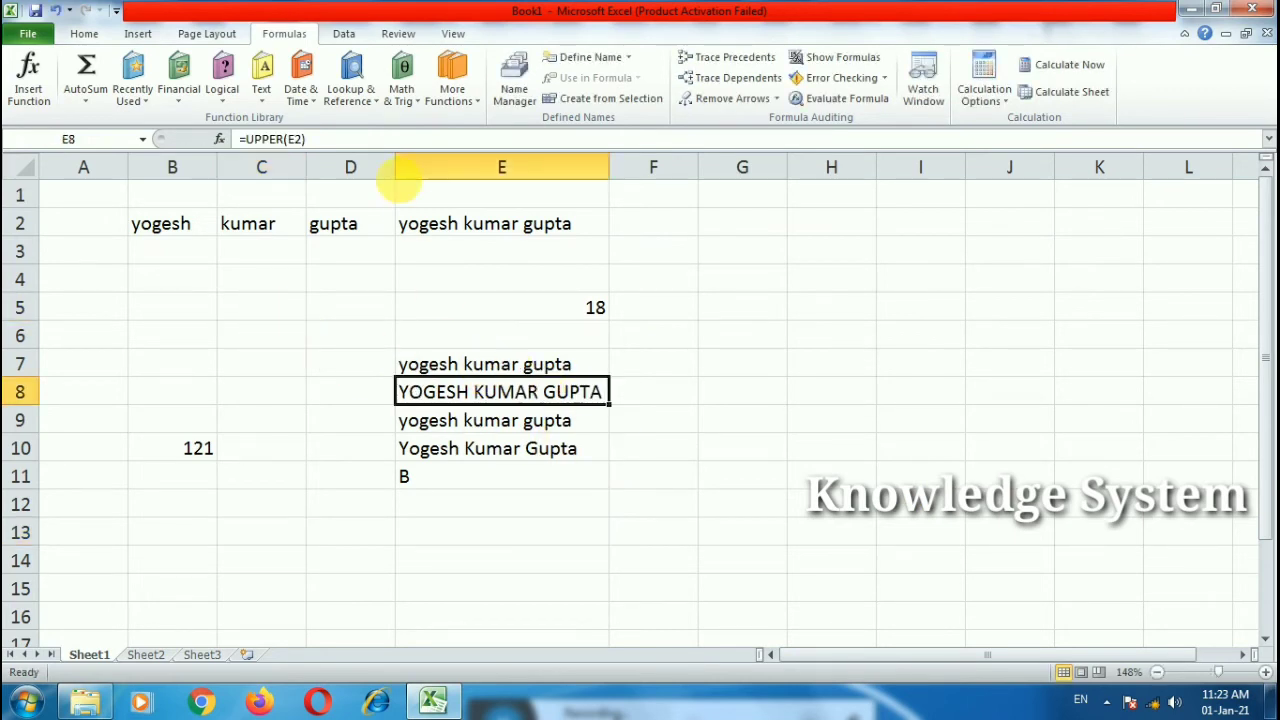
click(261, 85)
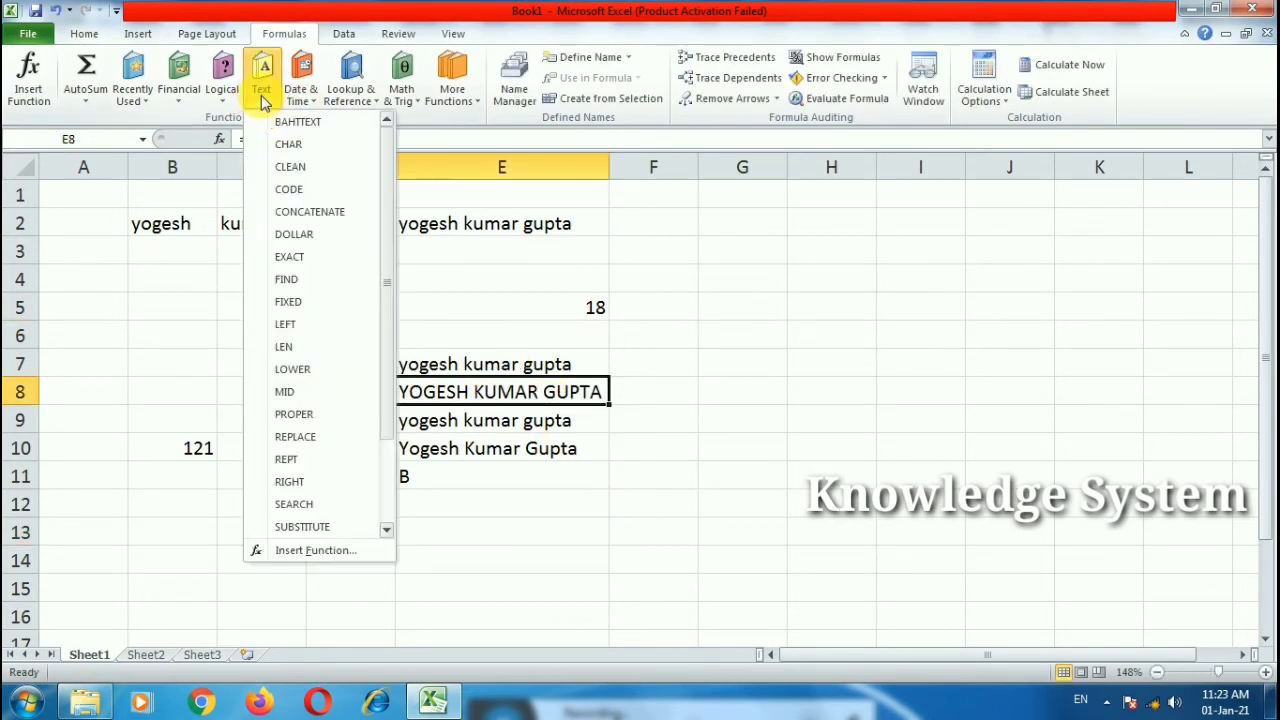
click(300, 437)
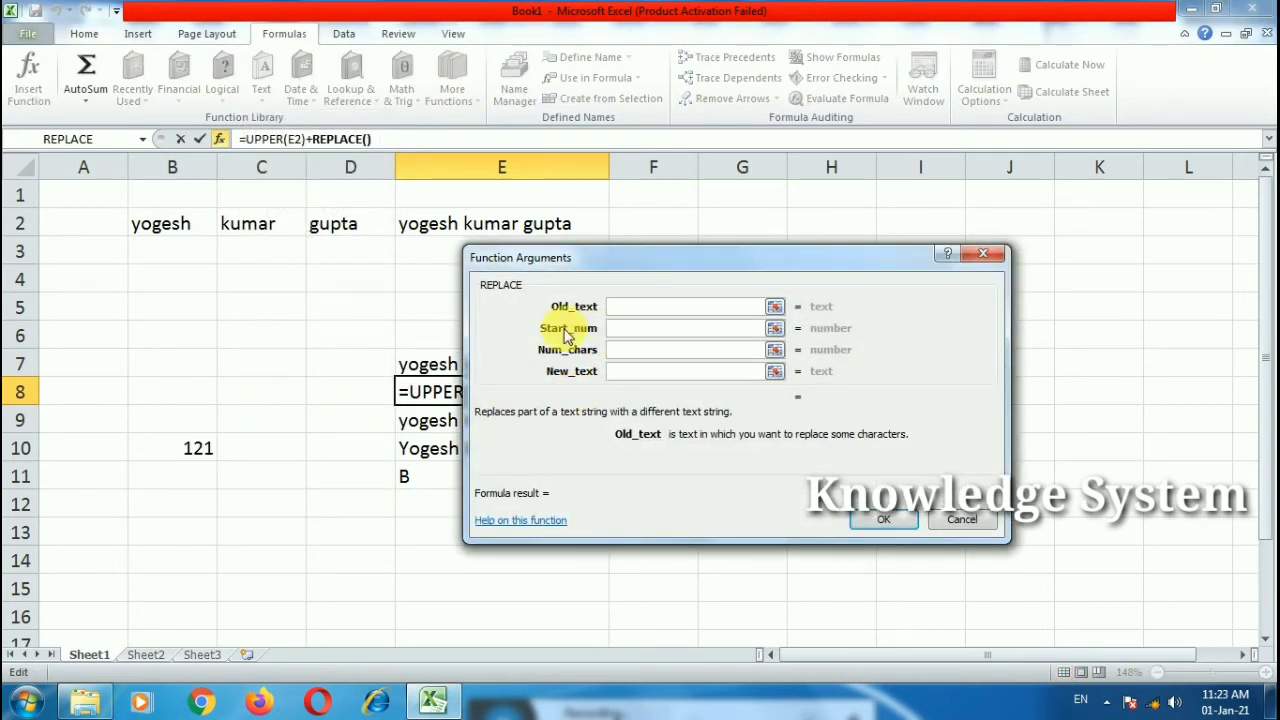
click(428, 366)
click(632, 330)
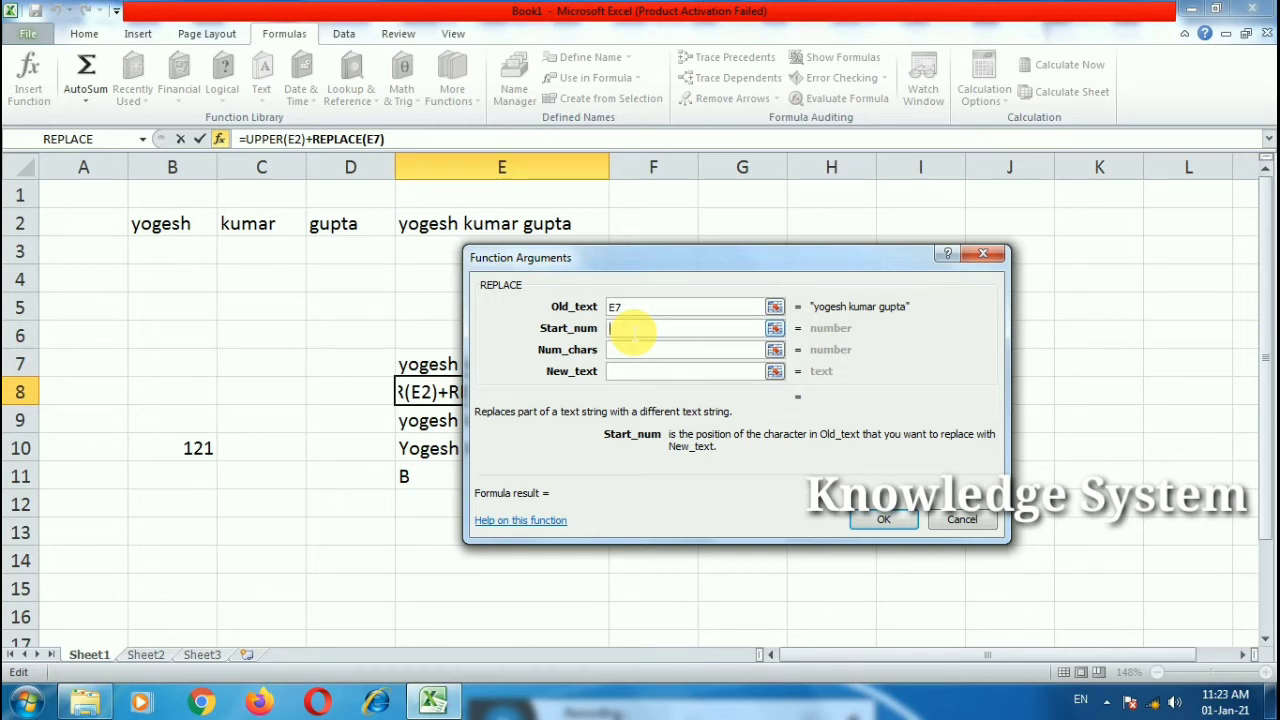
Step: Set REPLACE start 7, length 9, new text mr and confirm; E8 shows #VALUE!
text(7)
click(624, 352)
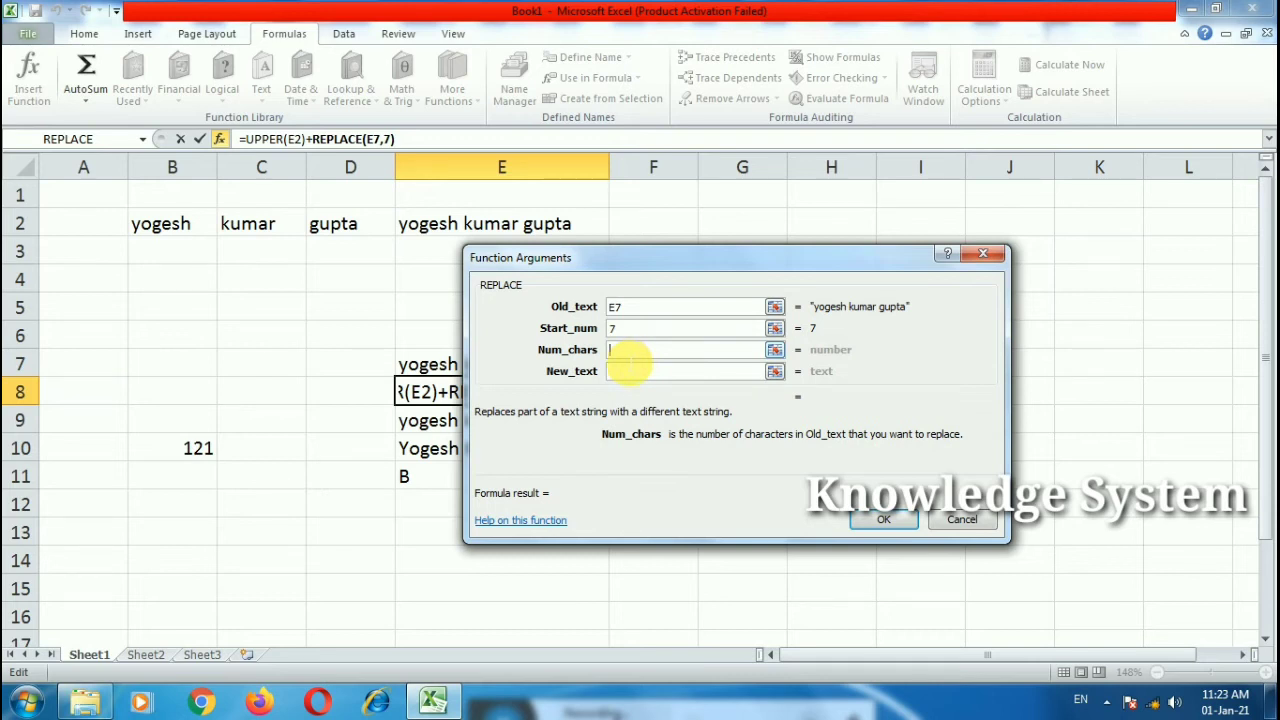
text(9)
click(636, 373)
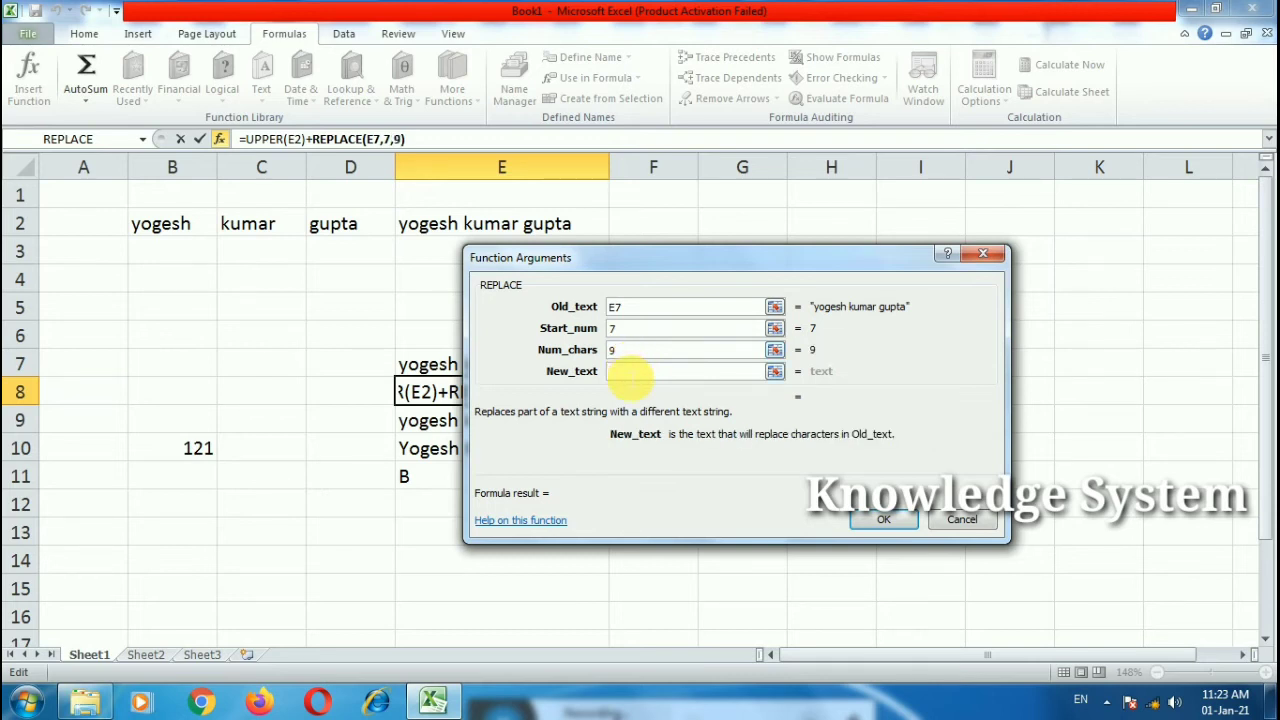
text(mr)
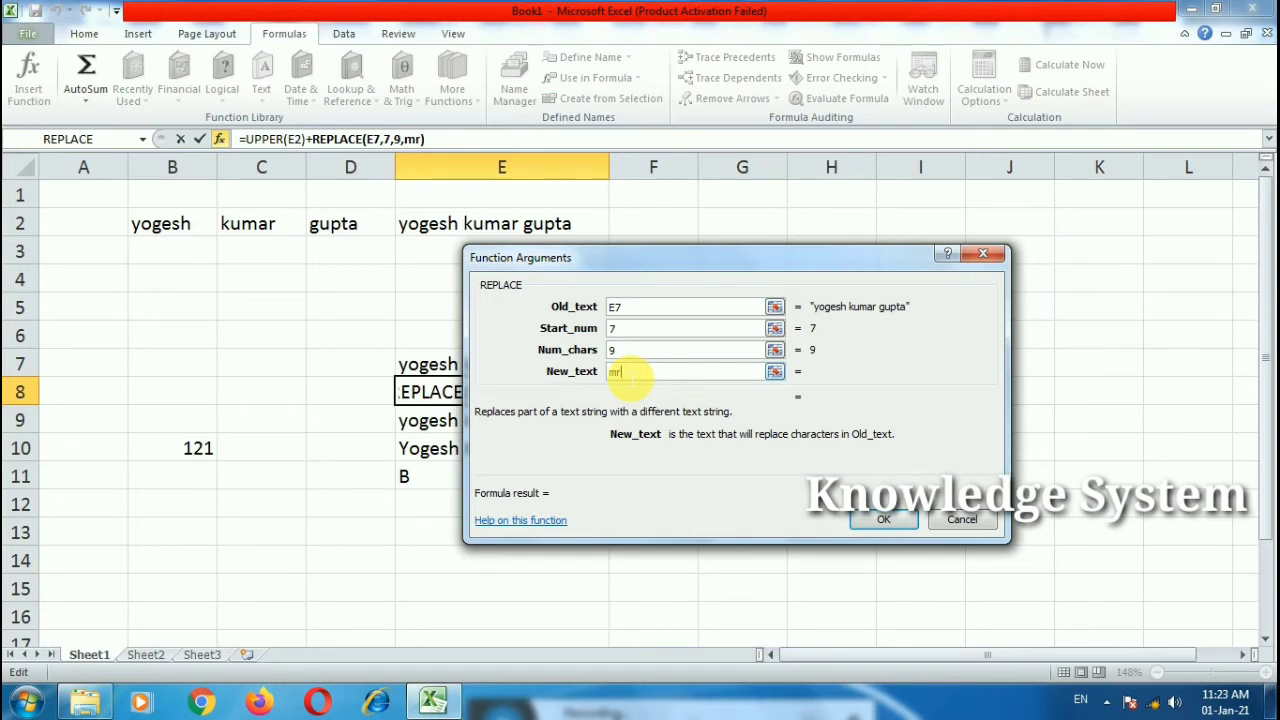
click(883, 519)
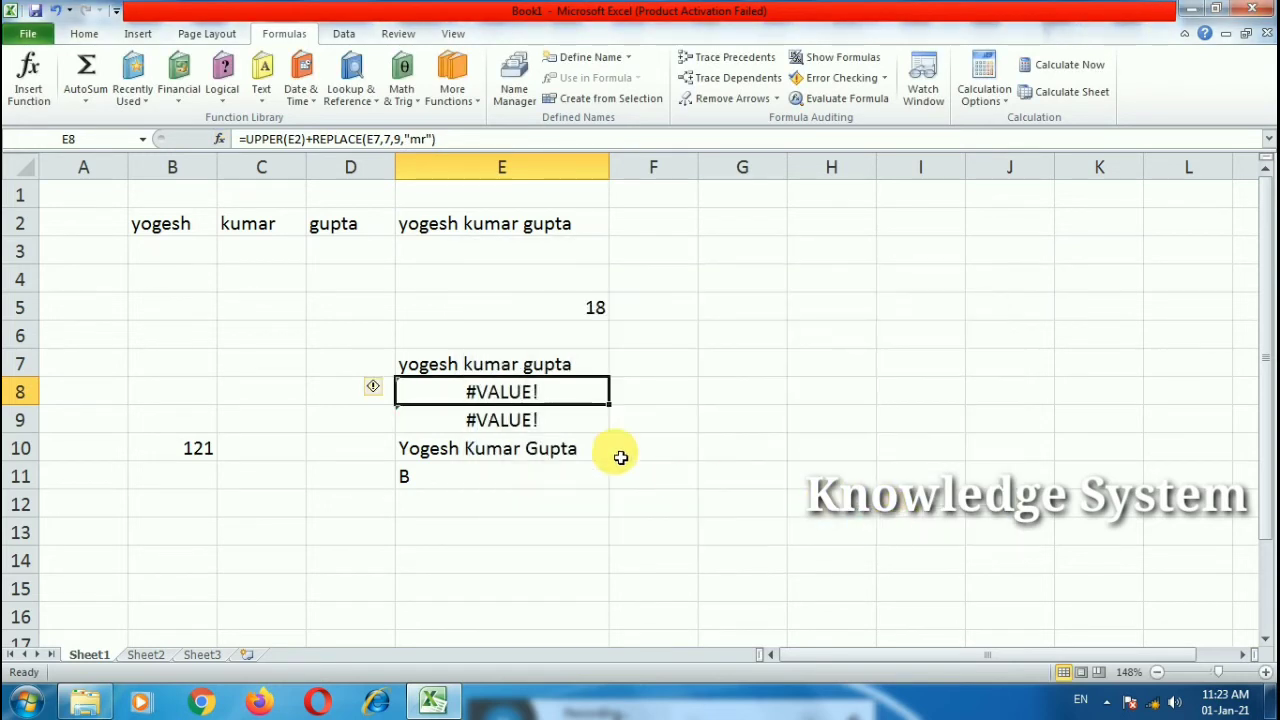
double_click(530, 393)
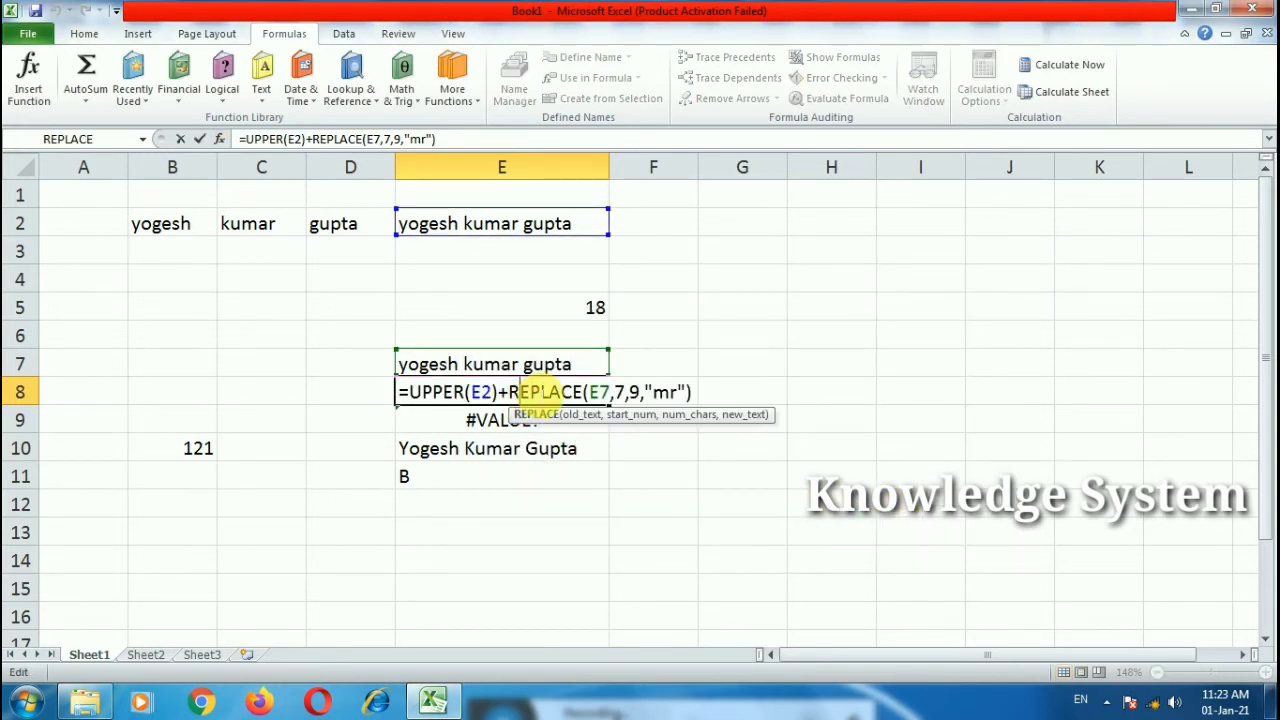
click(600, 477)
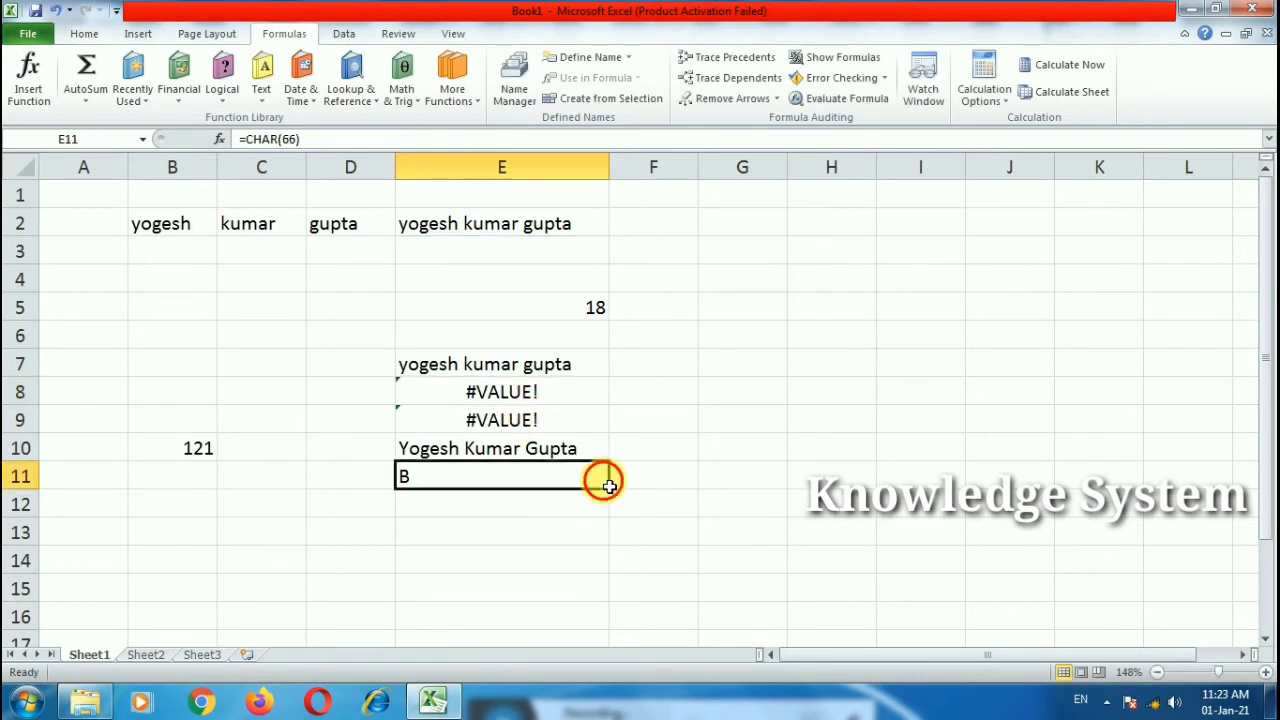
Step: Enter a full name in H11 and autofit column H to fit it
click(466, 229)
click(803, 480)
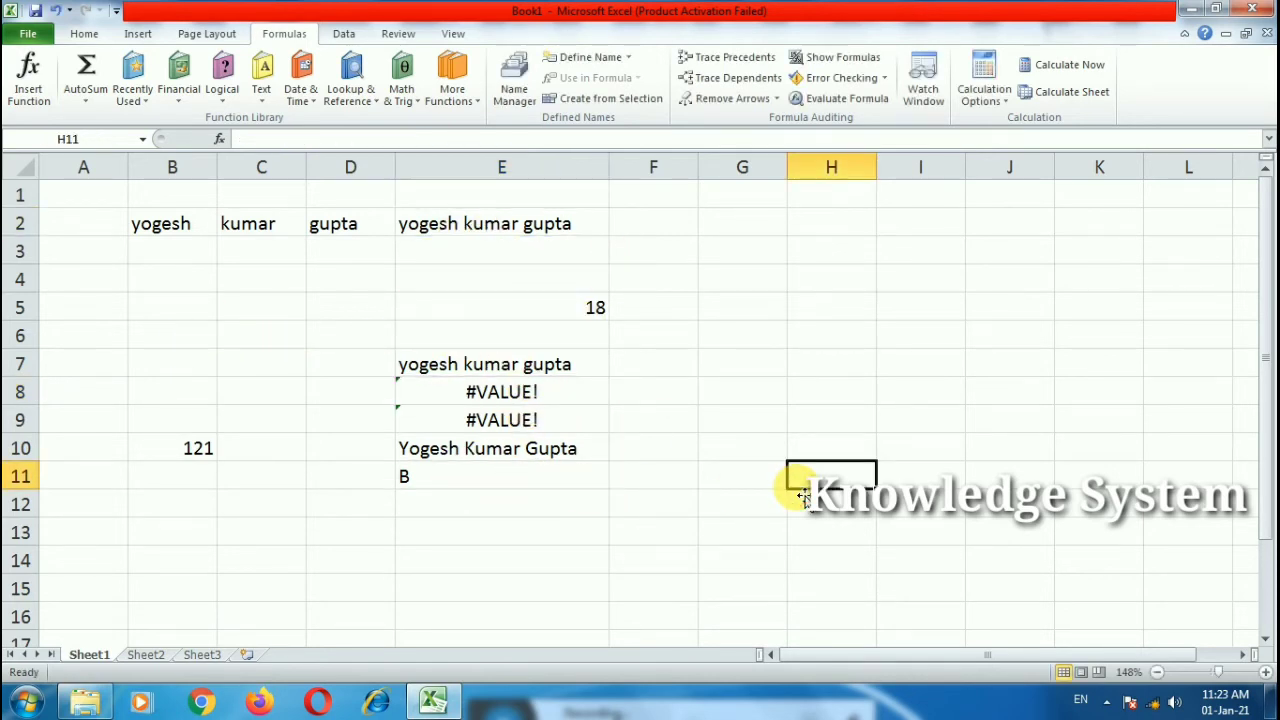
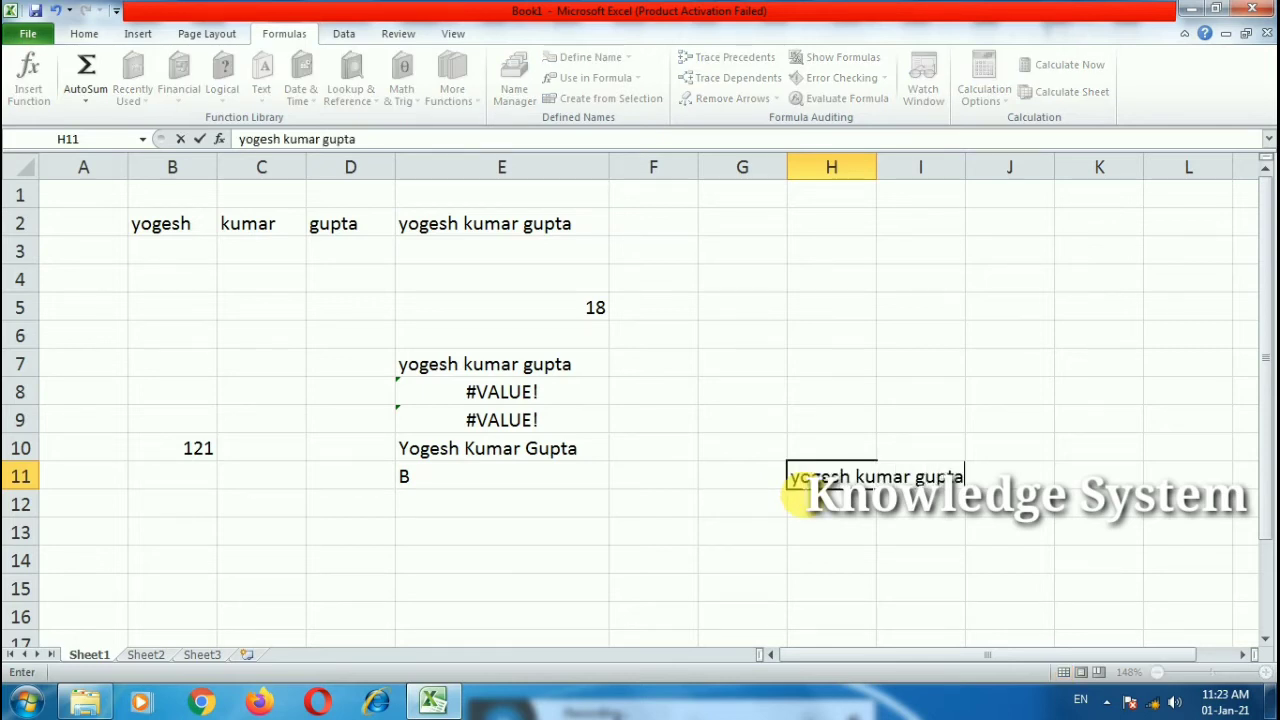
click(849, 537)
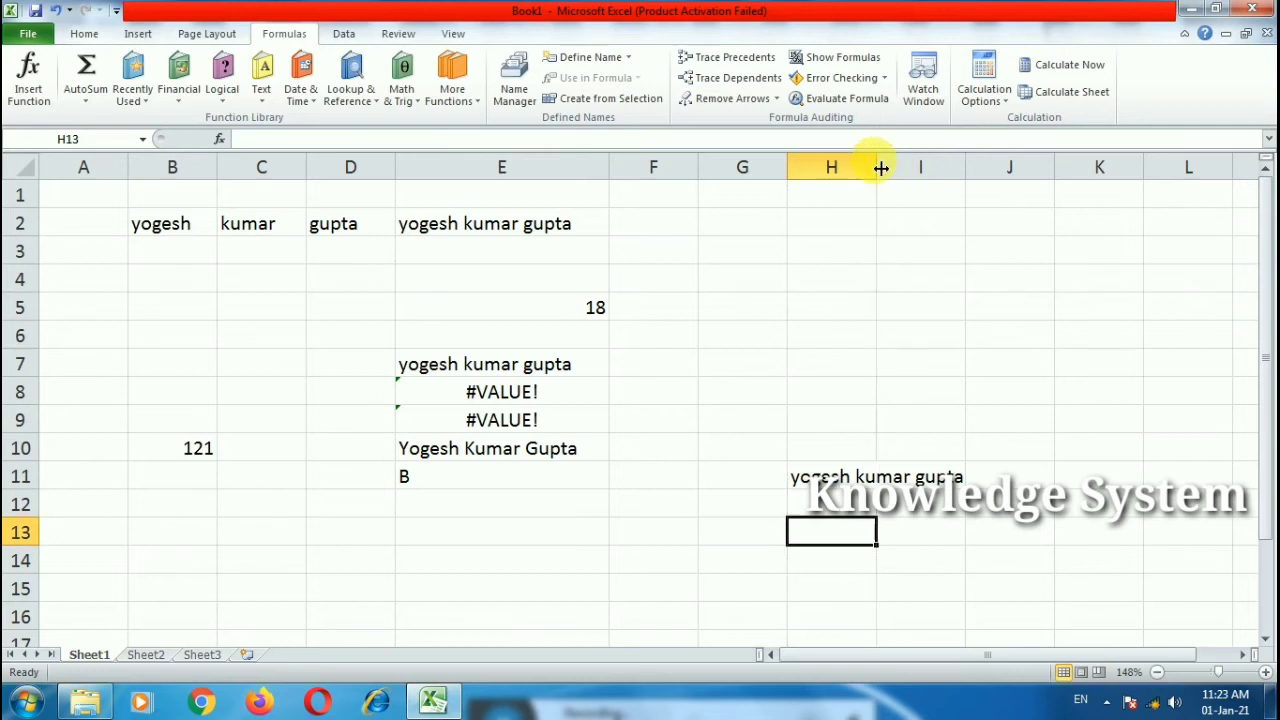
double_click(877, 167)
Step: Start a REPLACE formula in H13 with H11 as the text to modify
double_click(845, 540)
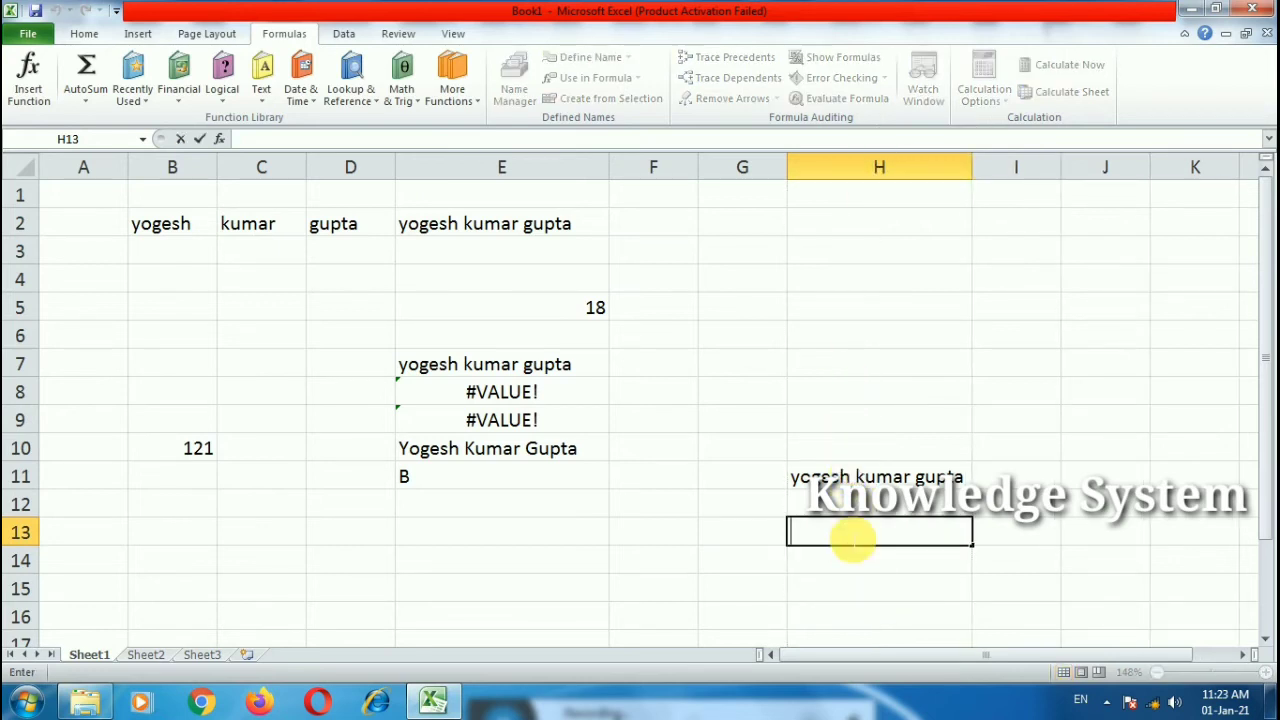
text(=)
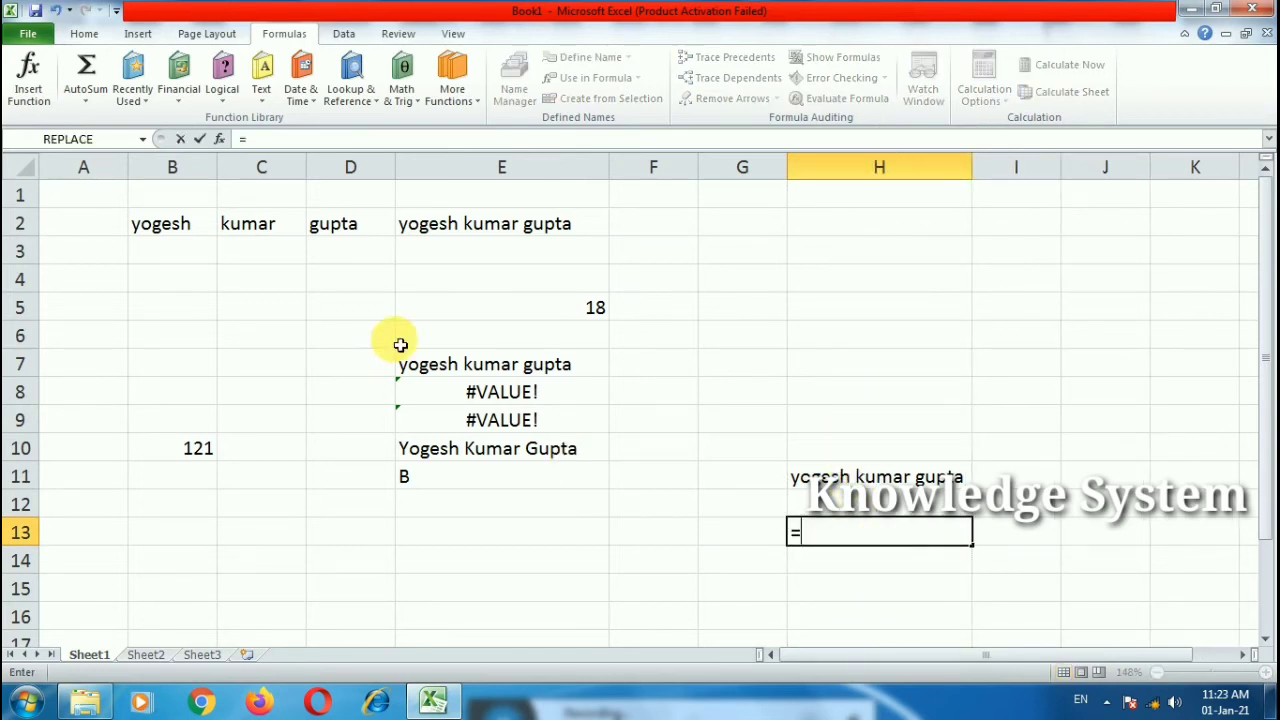
click(262, 92)
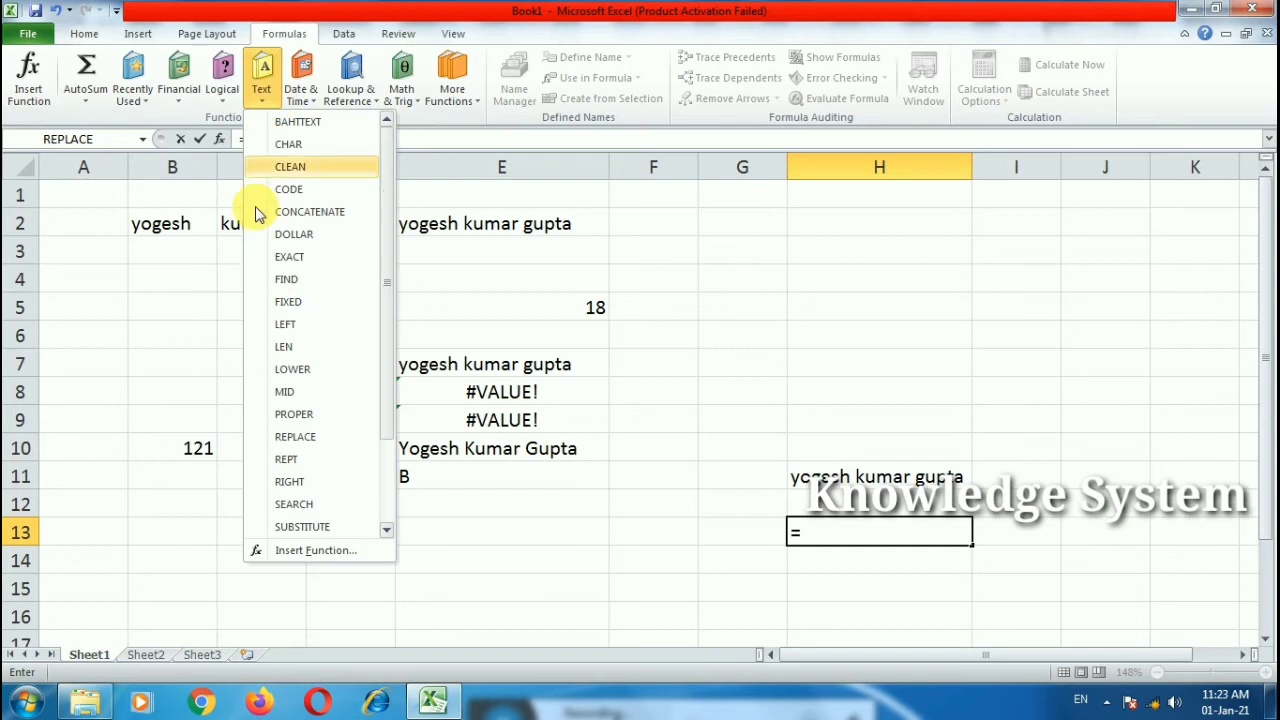
click(305, 440)
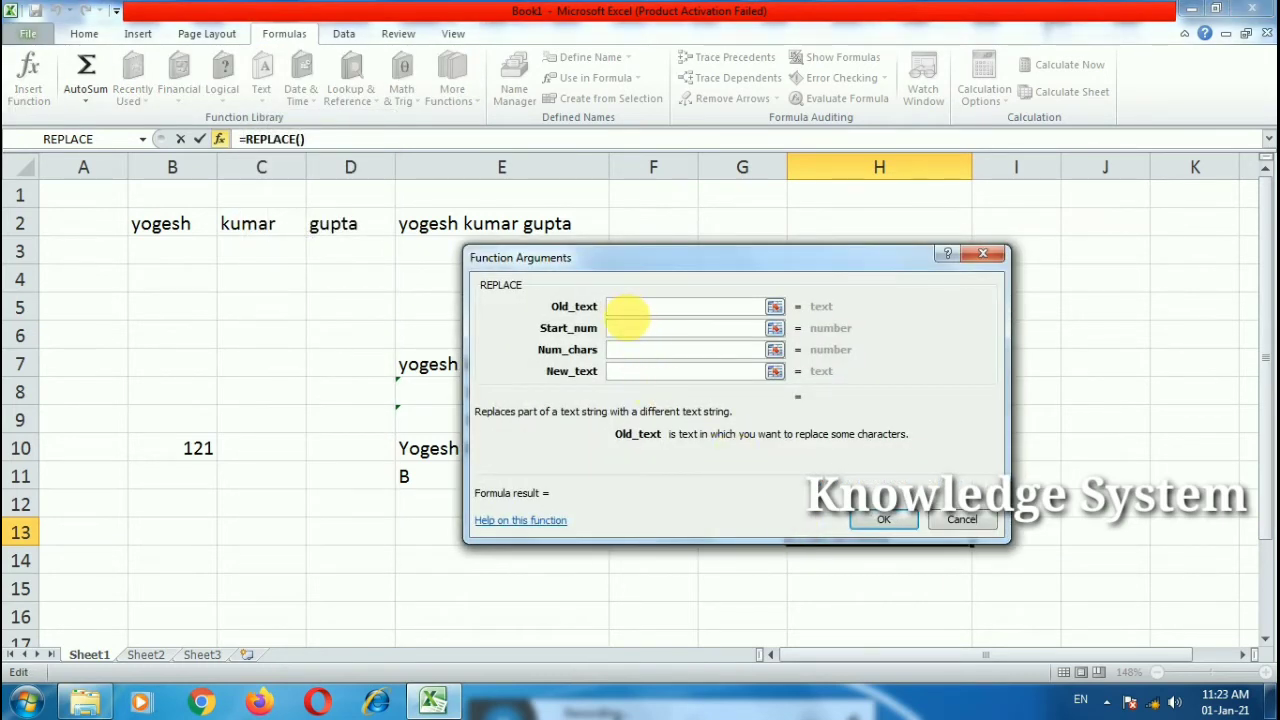
drag(662, 254, 366, 183)
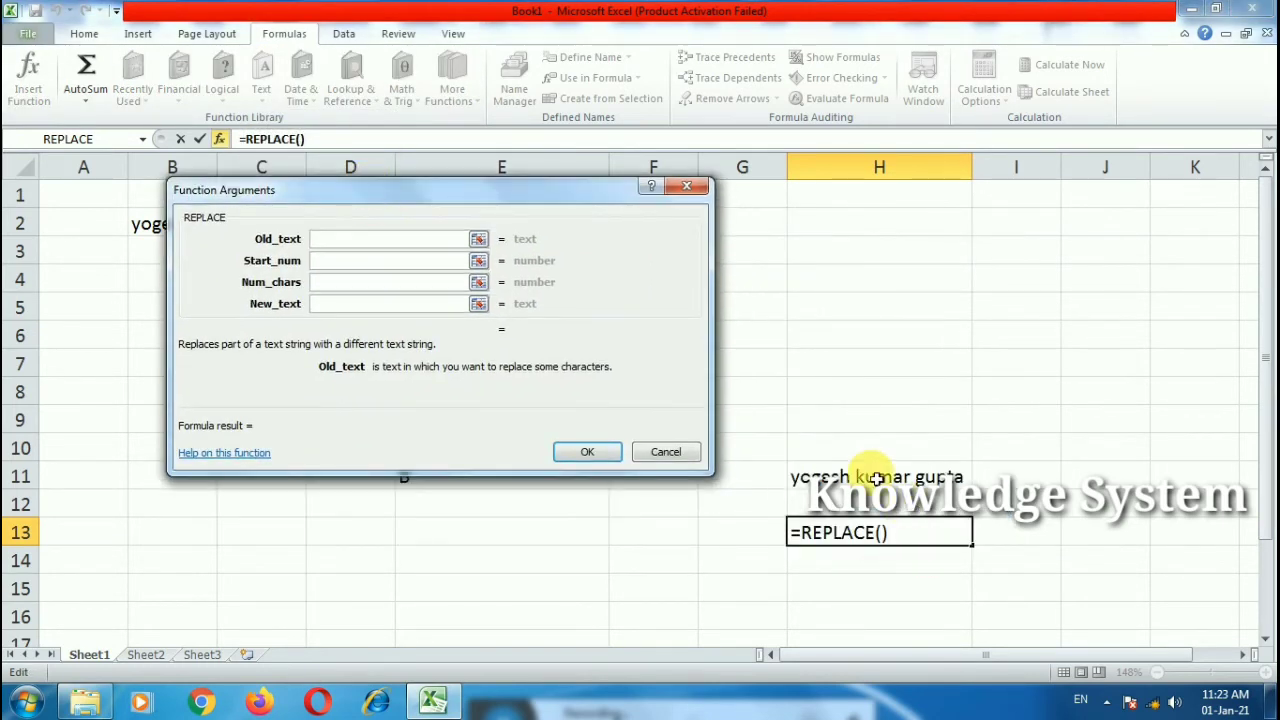
click(810, 476)
Step: Finish REPLACE with start 7, length 2, text m, autofit column H, then clear B2:H15
click(366, 262)
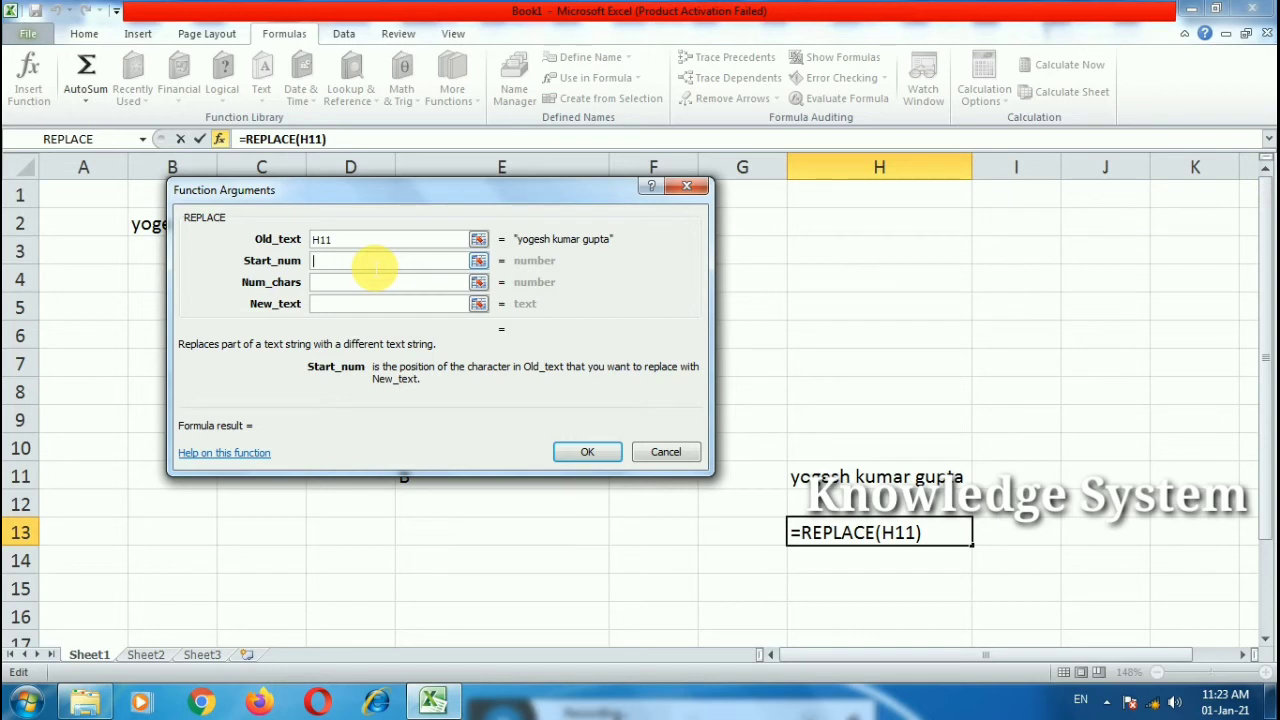
text(7)
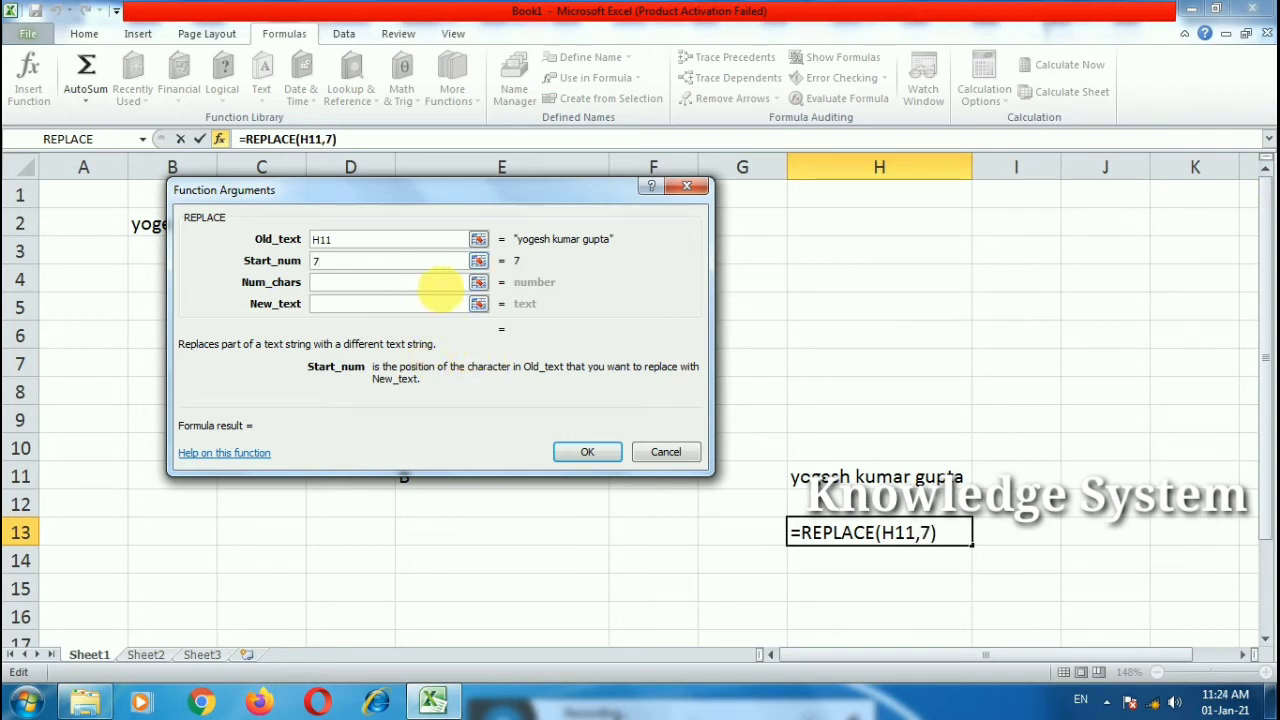
click(398, 285)
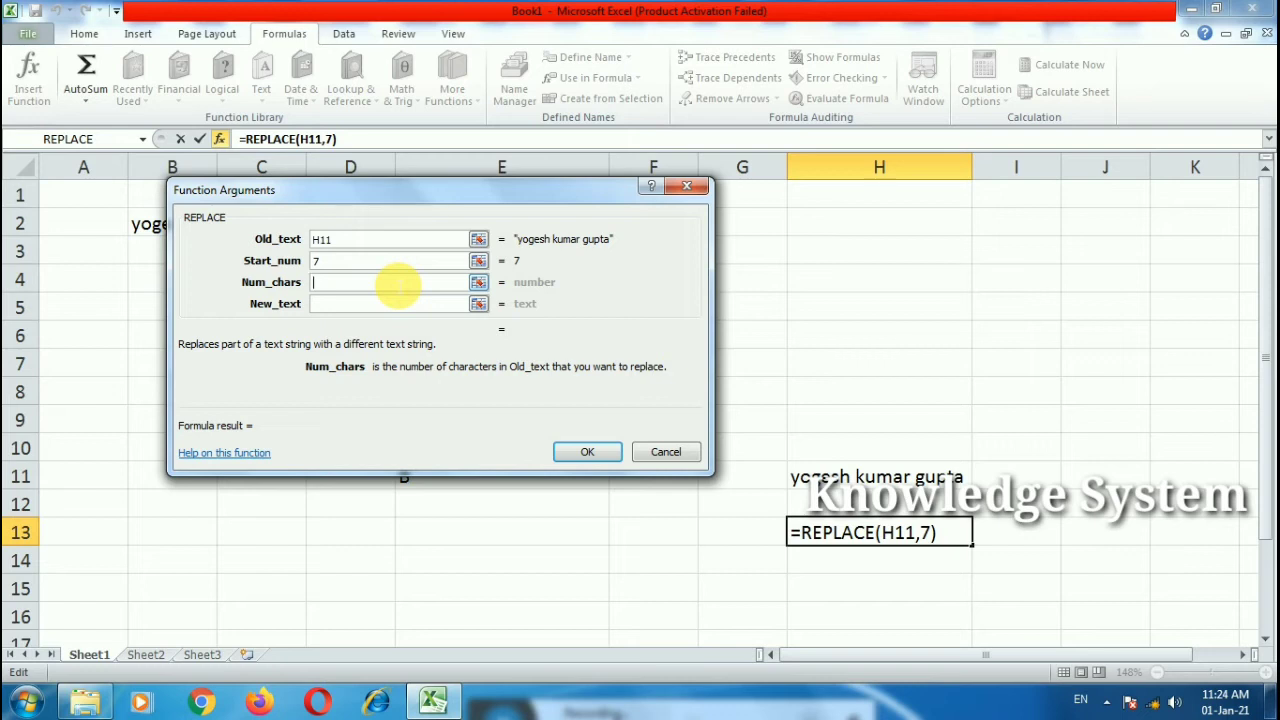
text(2)
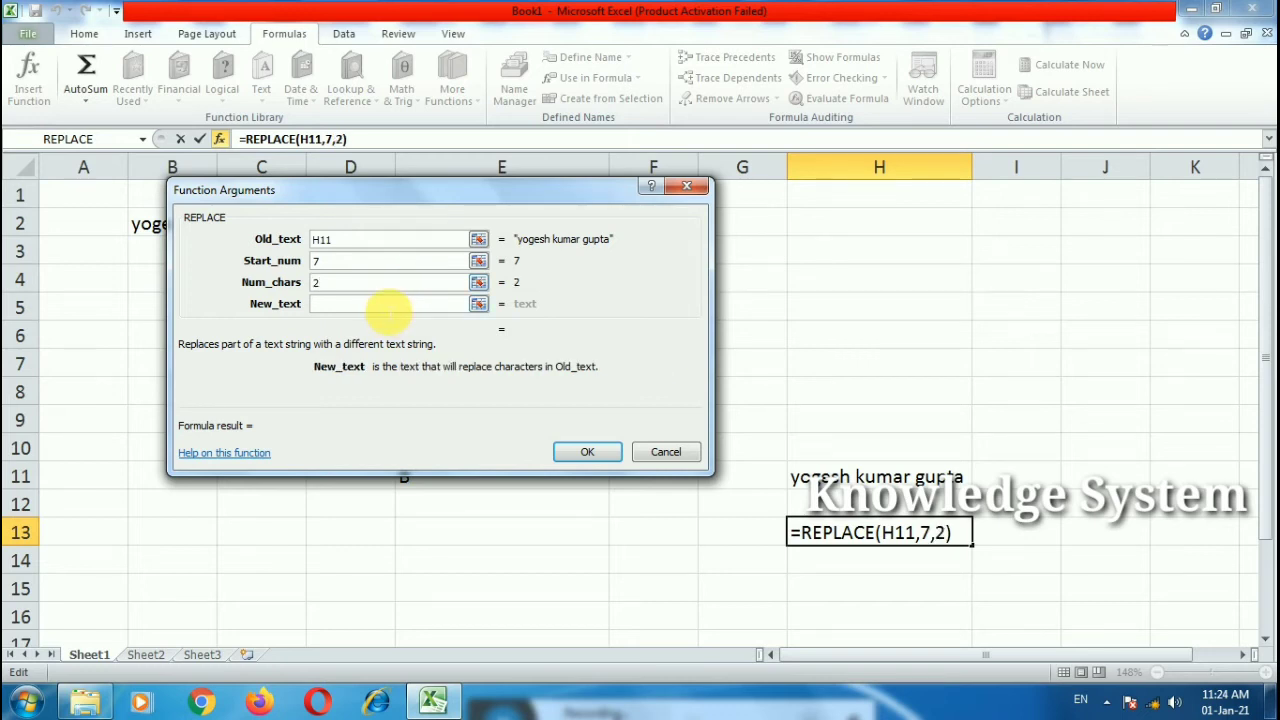
text(mr)
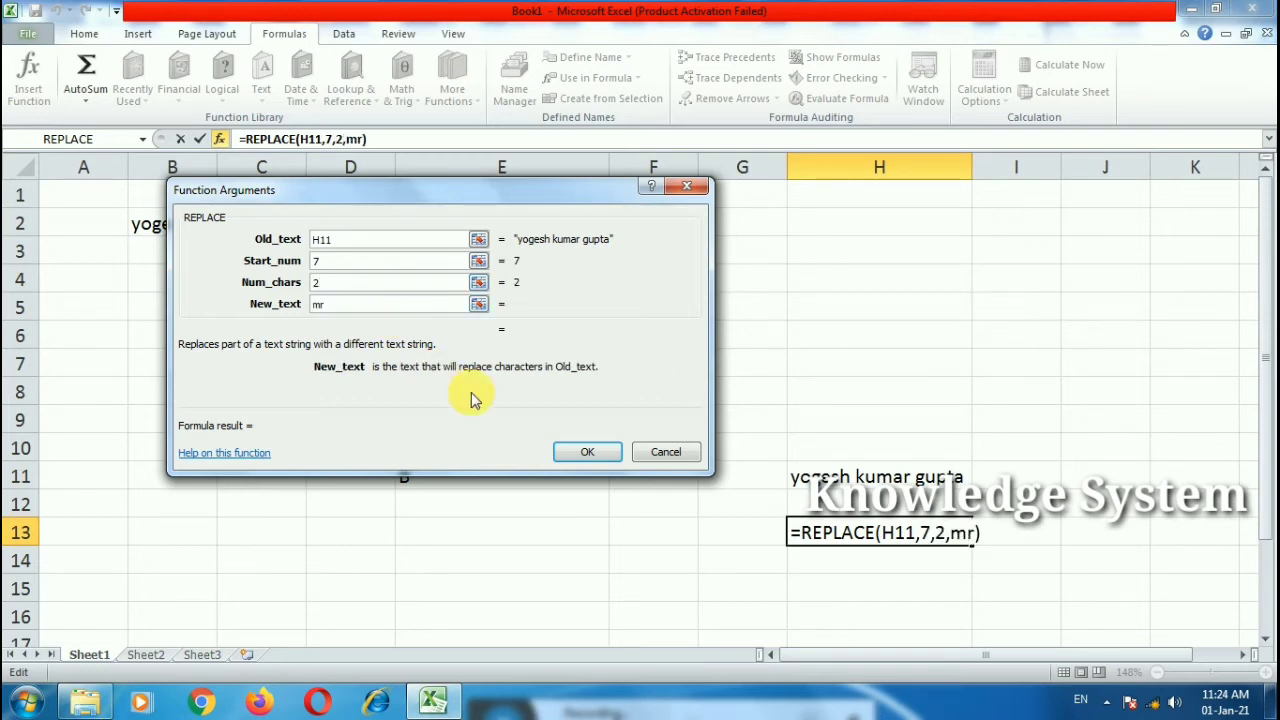
click(584, 451)
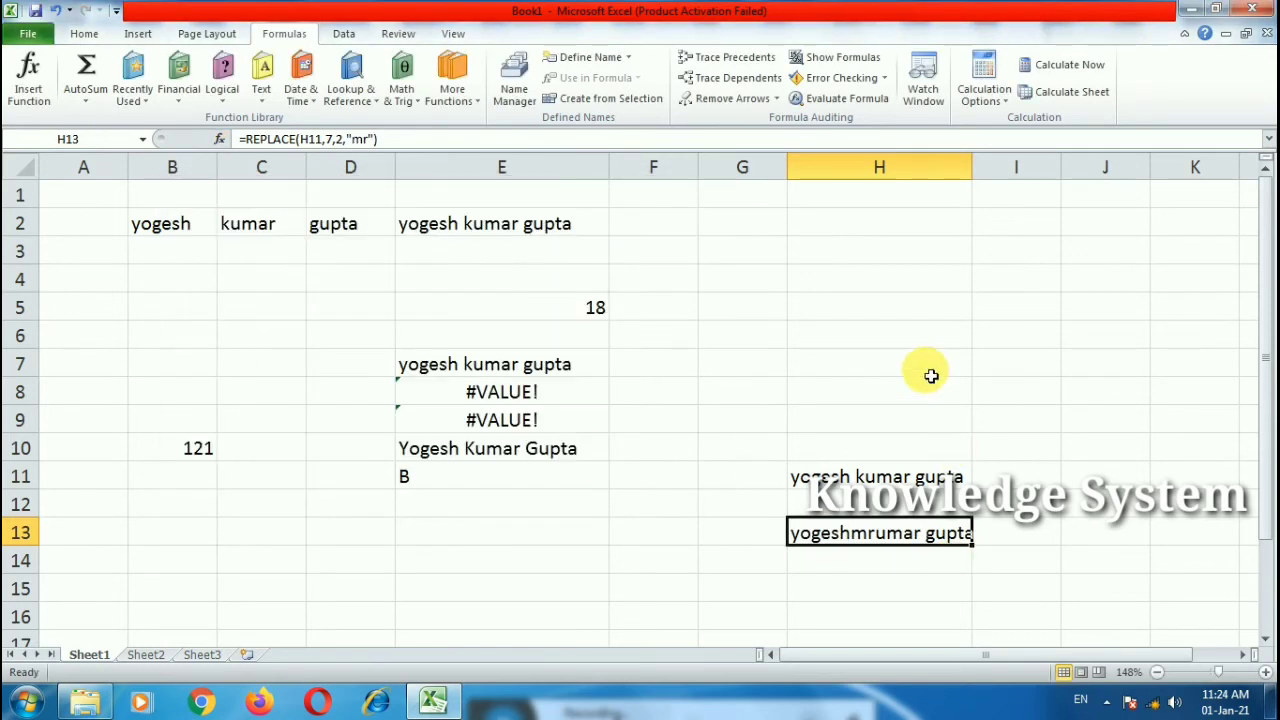
double_click(972, 166)
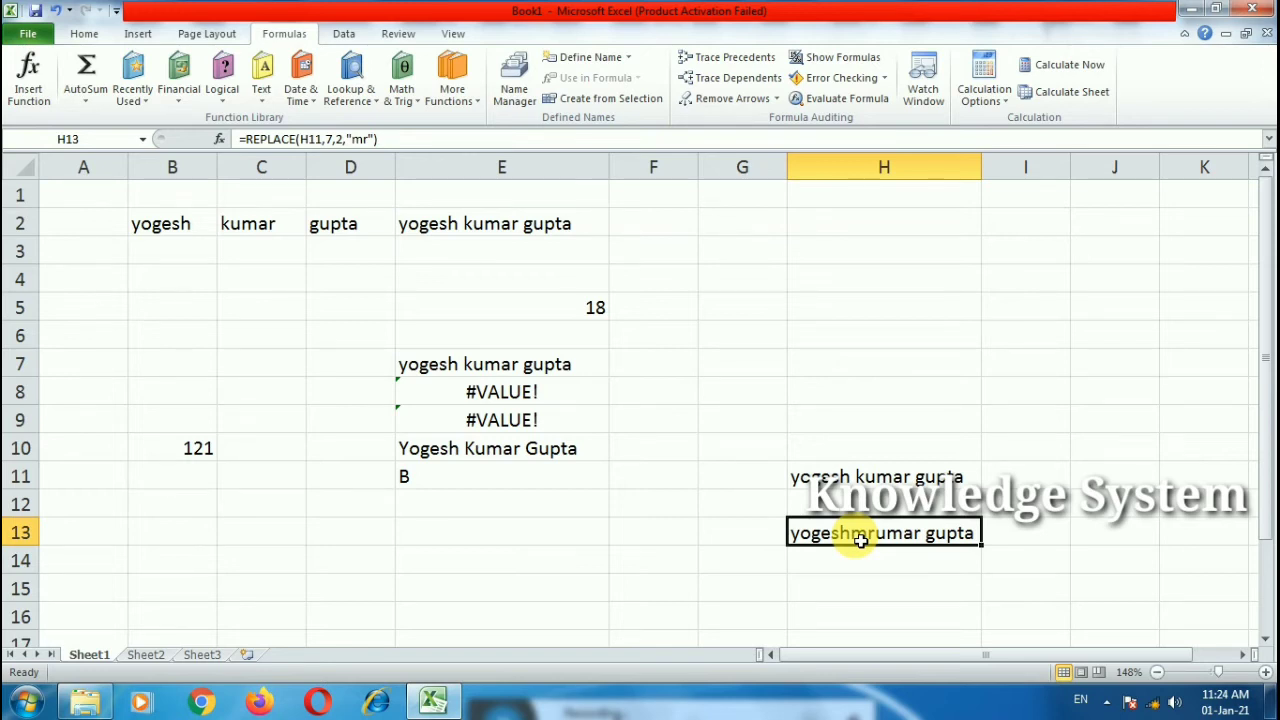
drag(171, 224, 914, 601)
key(Delete)
Step: Type 23, 34, 56, 346, 67, 547, 345, 343, 34 and 534 down column A
click(912, 595)
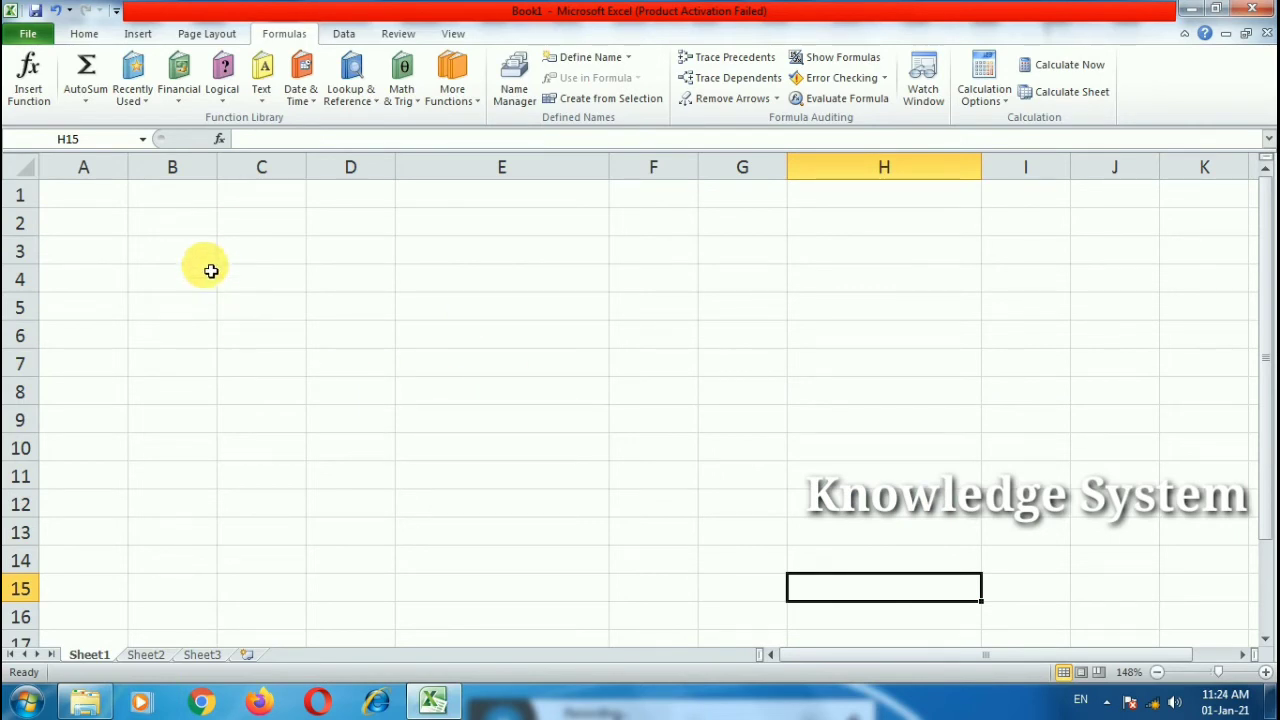
click(110, 198)
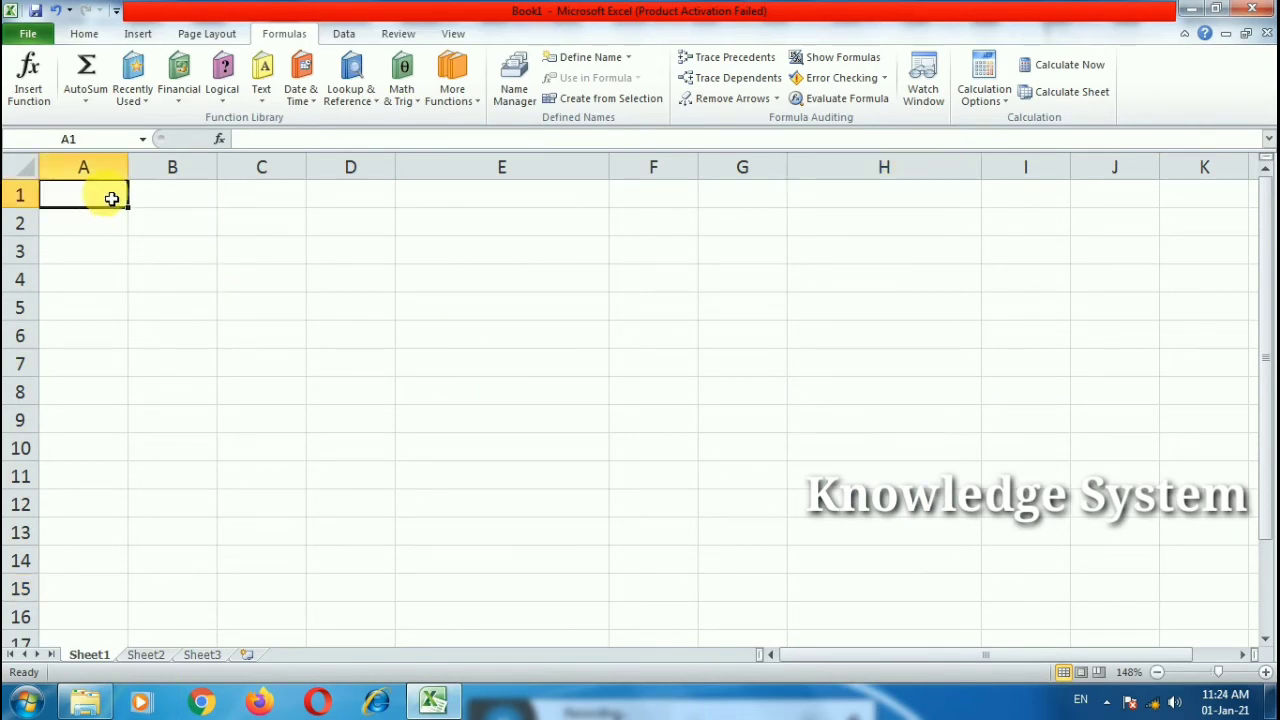
key(Return)
text(23 34 56 346 67 547)
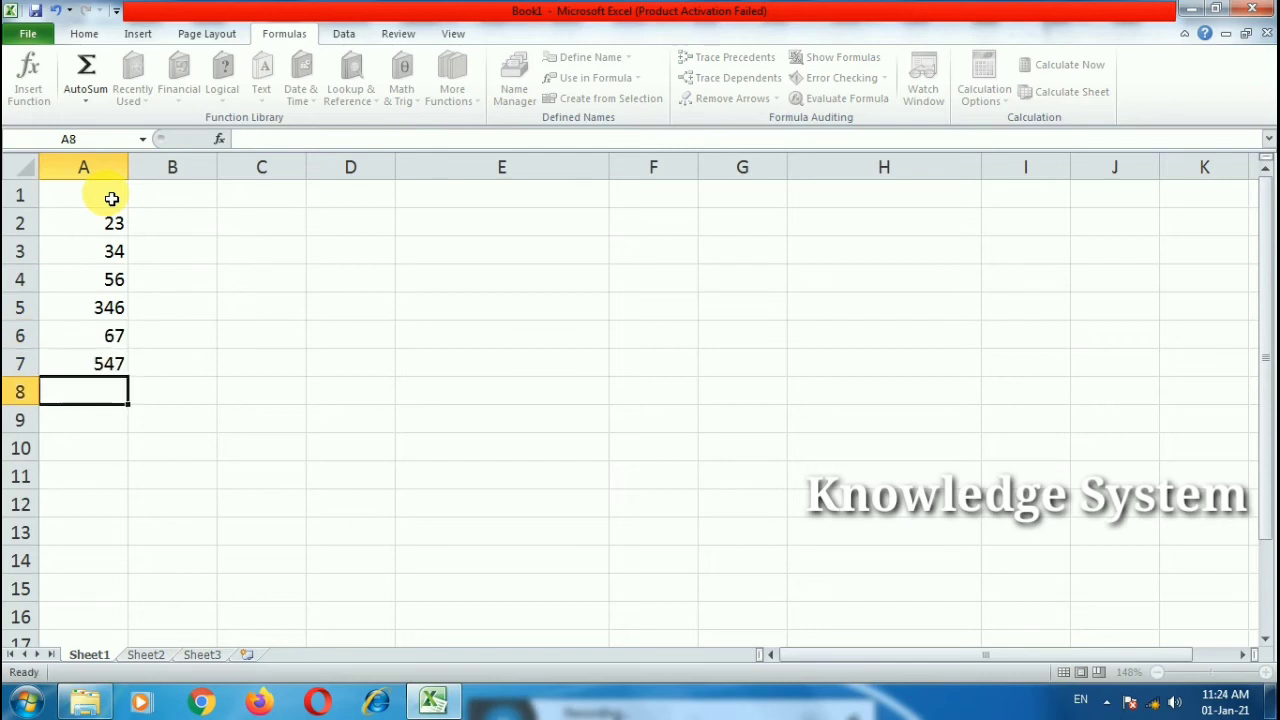
key(Return)
key(Return)
text(34)
key(Return)
text(534)
key(Up)
key(Up)
key(Up)
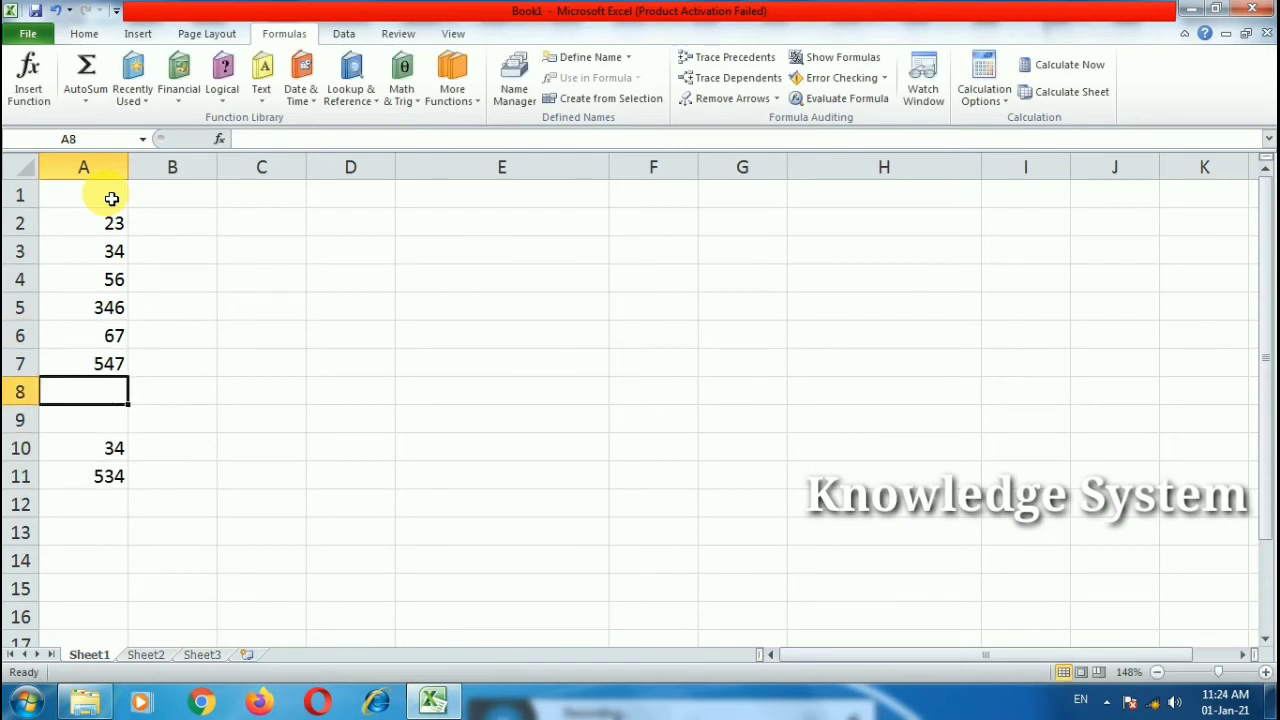
text(345)
key(Return)
text(343)
key(Up)
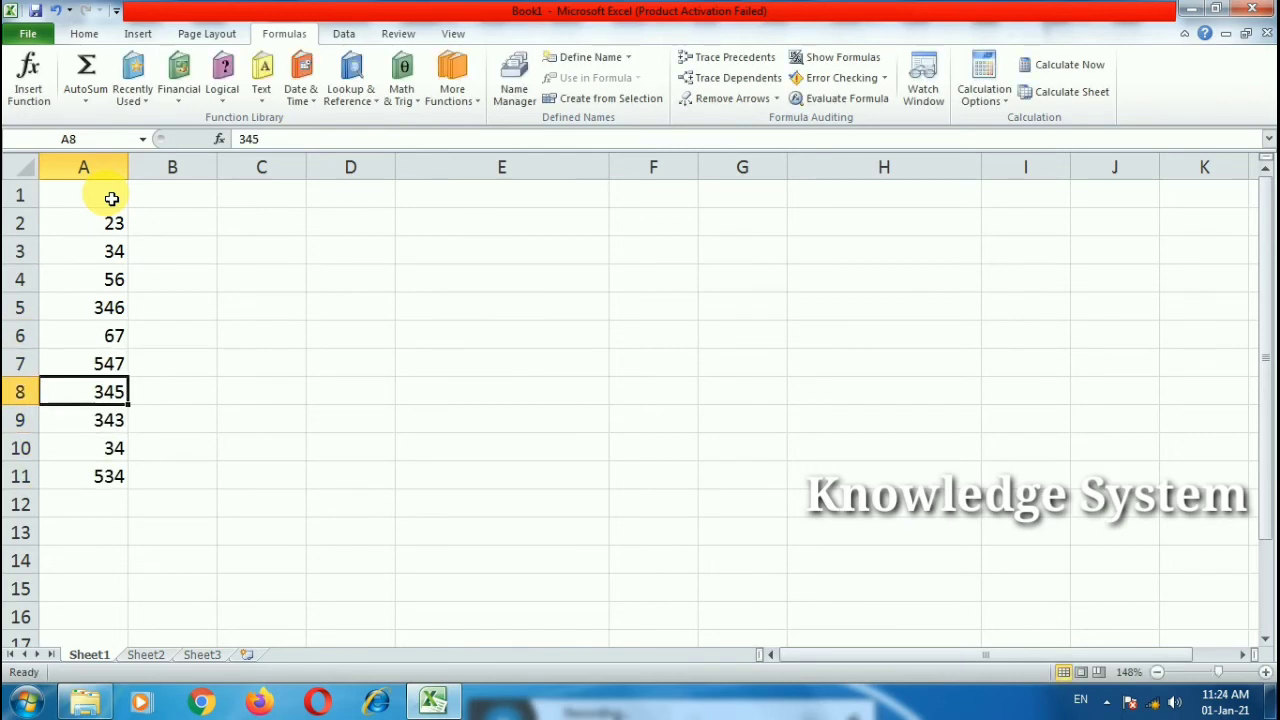
key(Up)
key(Up)
key(Up)
key(Up)
key(Up)
key(Up)
key(Up)
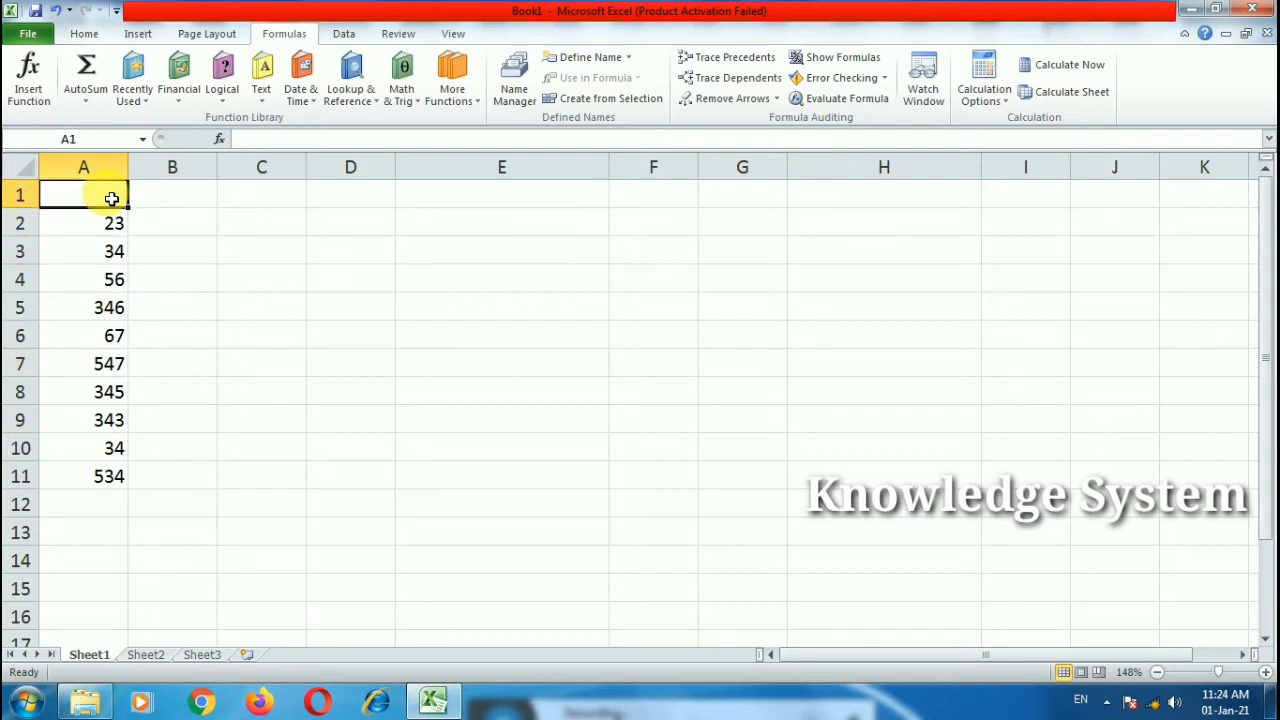
Step: Enter 54 in A1 and clear the values in A4, A8 and A10
text(54)
key(Return)
key(Down)
key(Down)
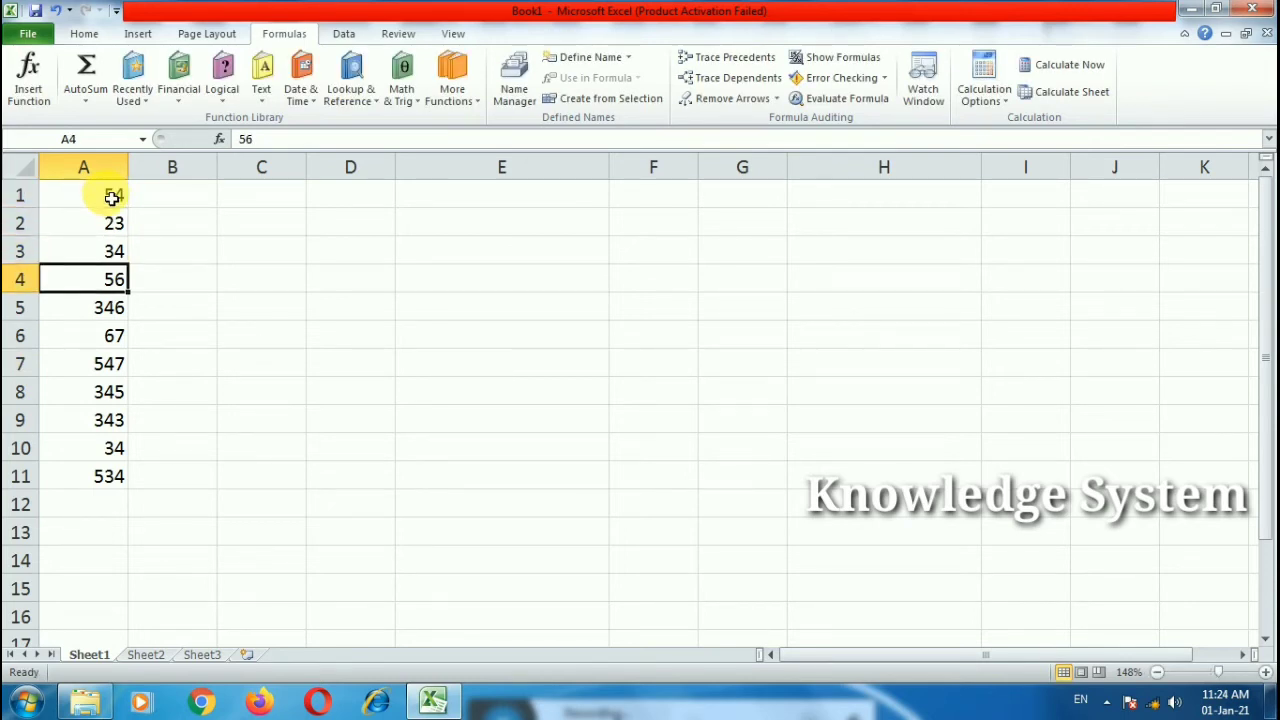
key(Delete)
key(Down)
key(Down)
key(Down)
key(Down)
key(Delete)
key(Down)
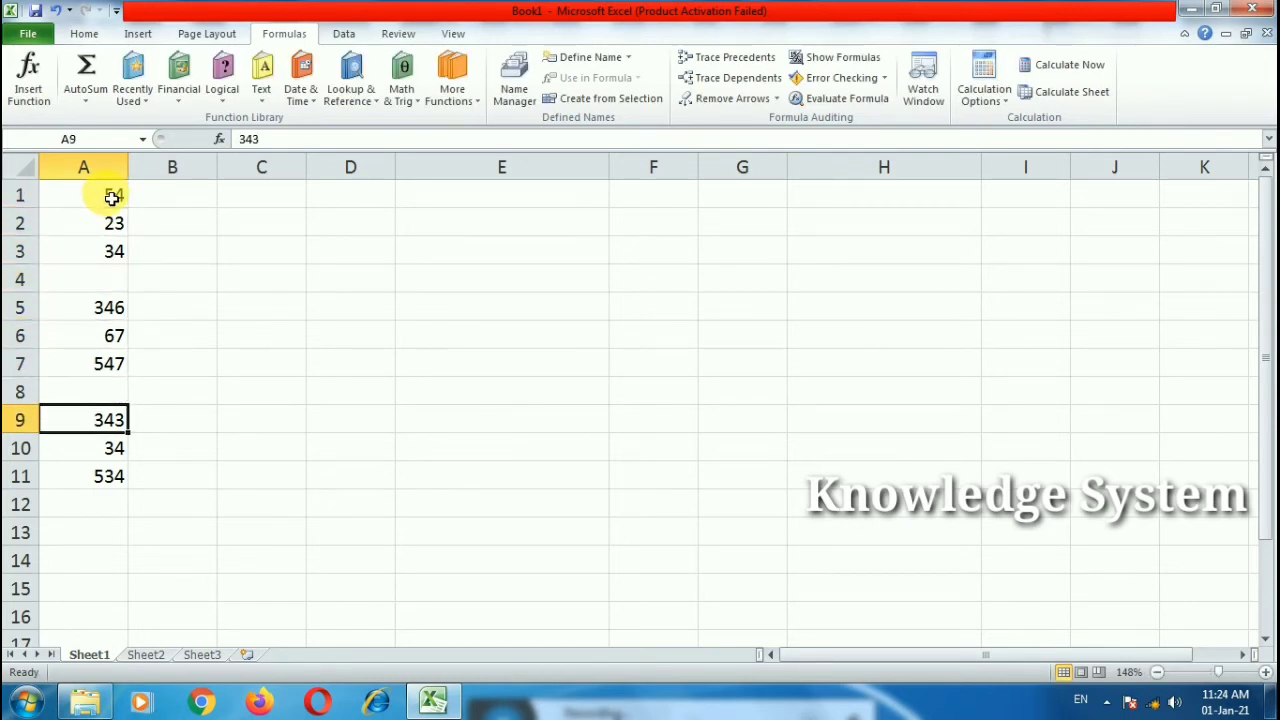
key(Down)
key(Delete)
double_click(290, 258)
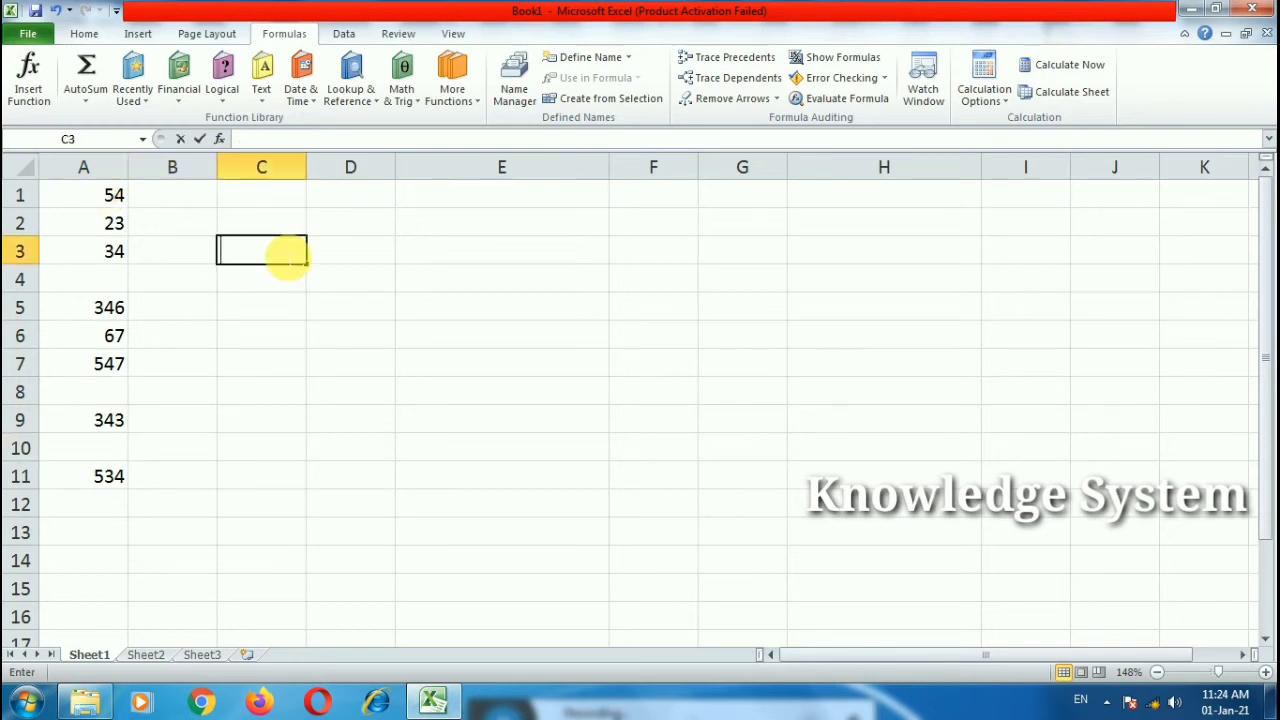
Step: Enter =COUNT(A1:A11) in C3, which returns 8
text(=)
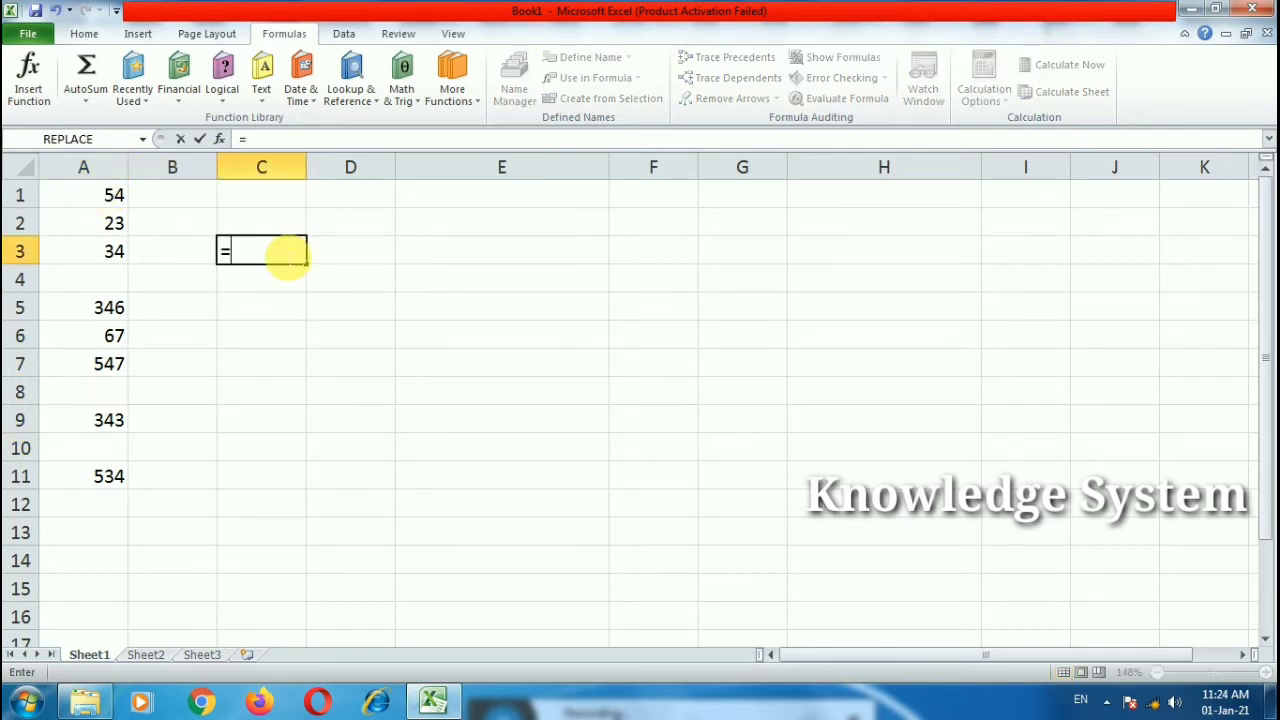
text(coun)
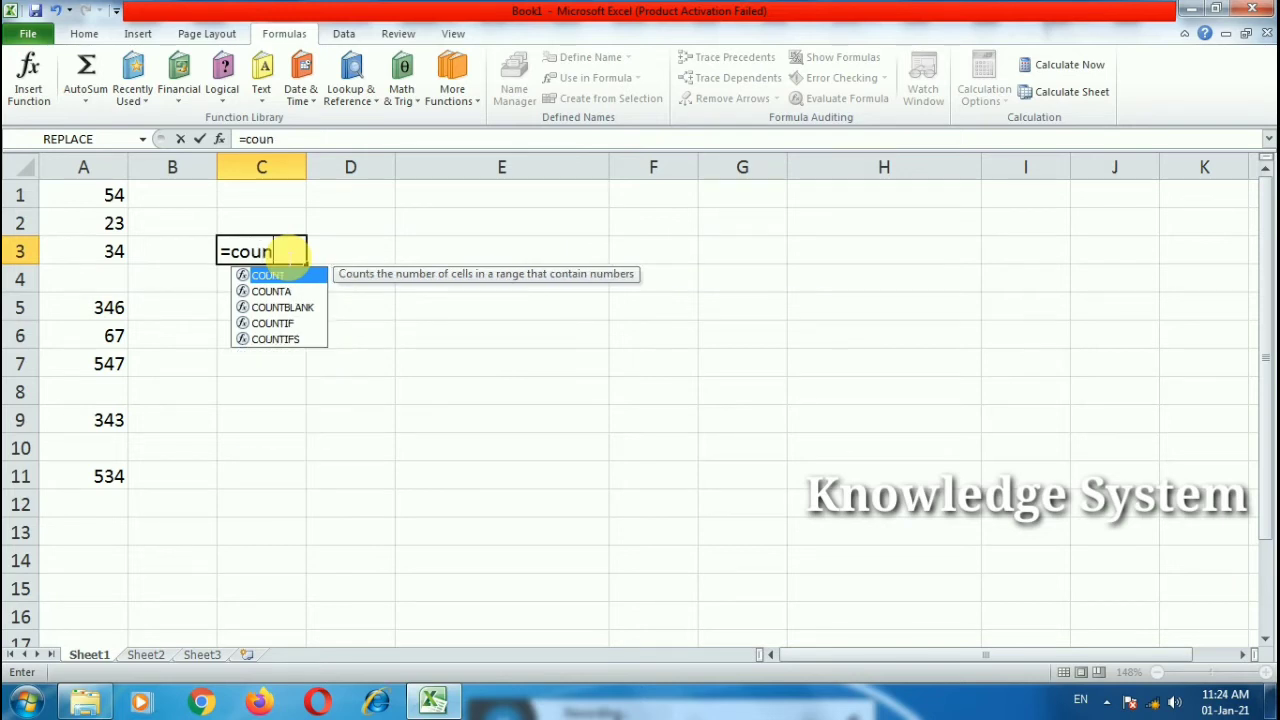
text(t()
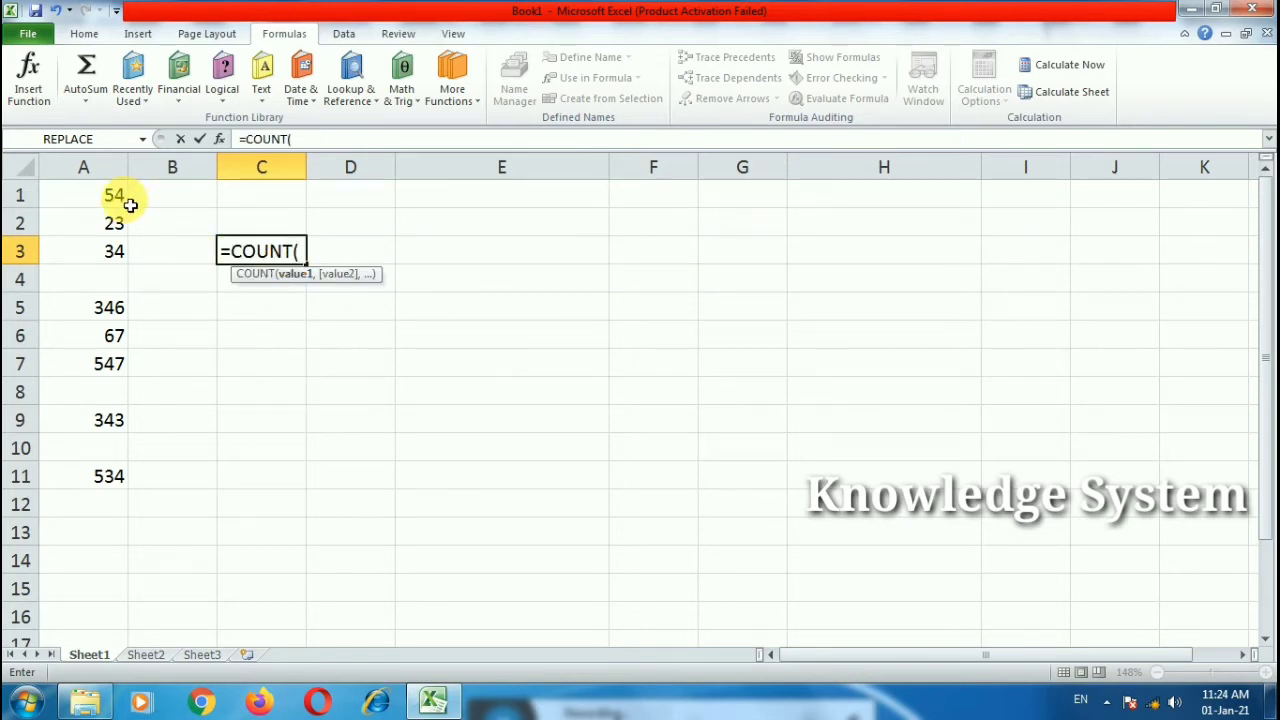
drag(124, 198, 91, 477)
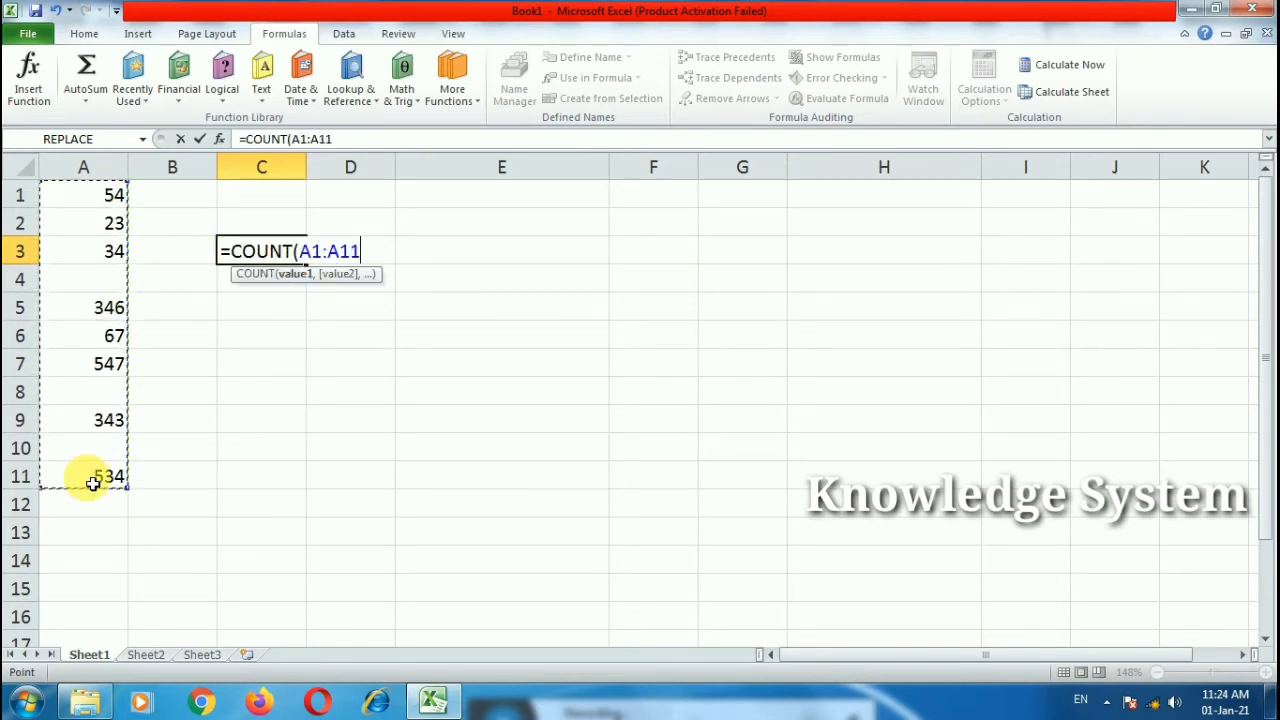
text())
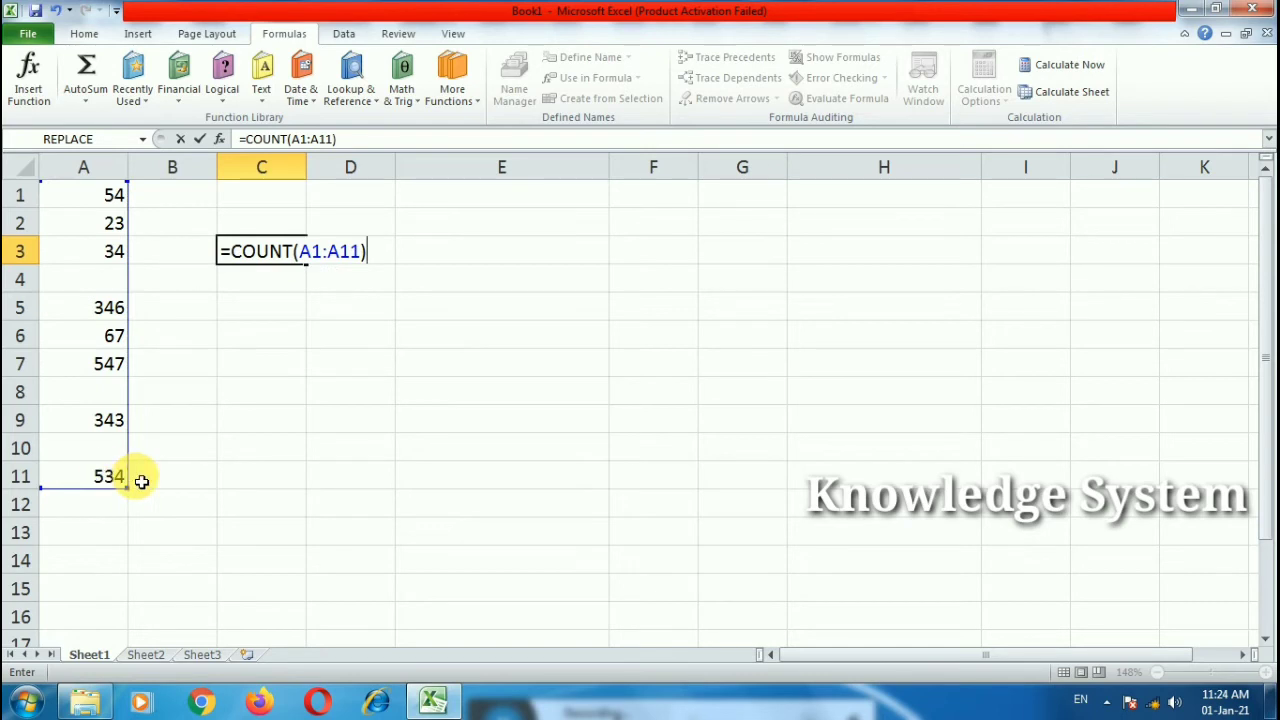
key(Return)
double_click(270, 256)
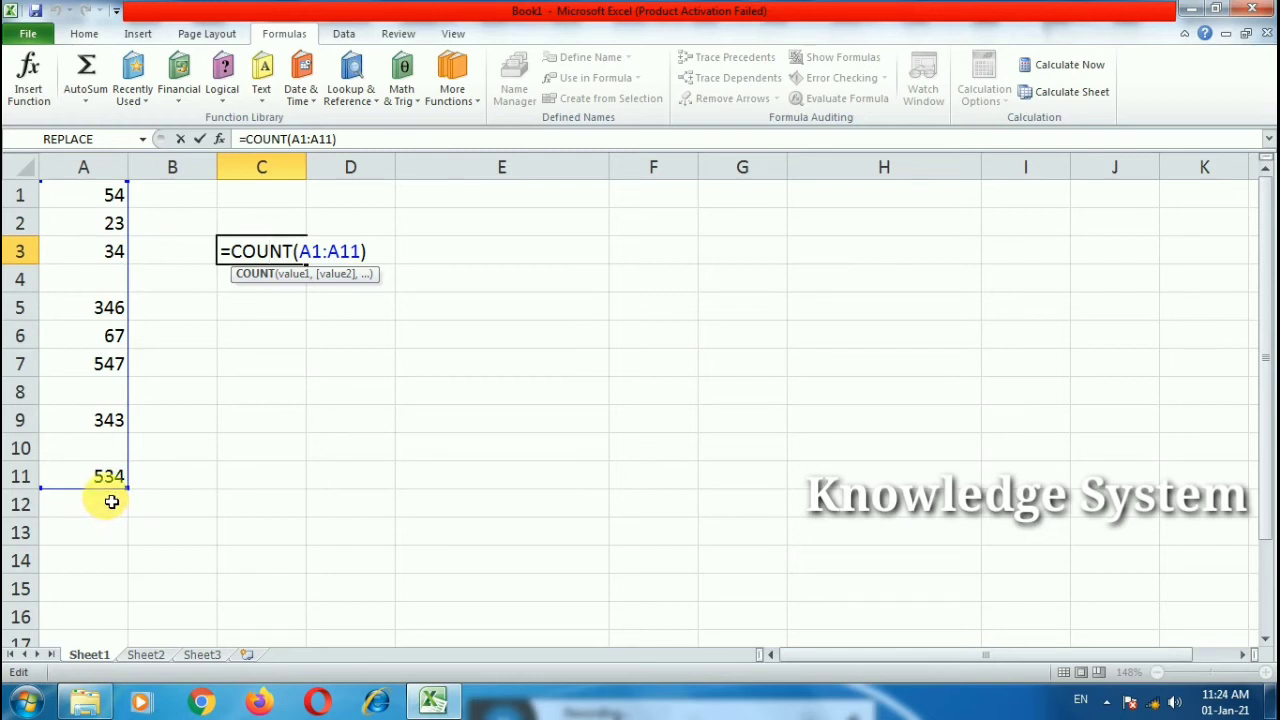
key(Return)
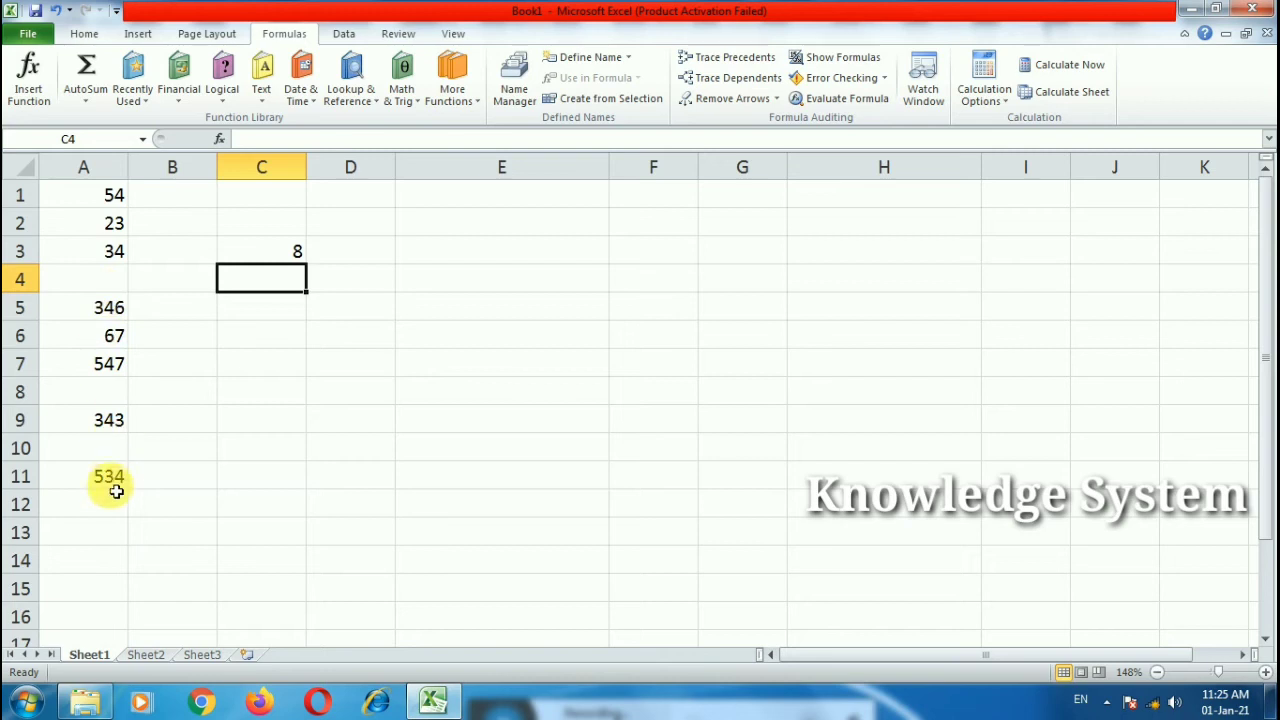
Step: Point out the blank cells A10, A8 and A4 that COUNT skips, then select C4
click(105, 447)
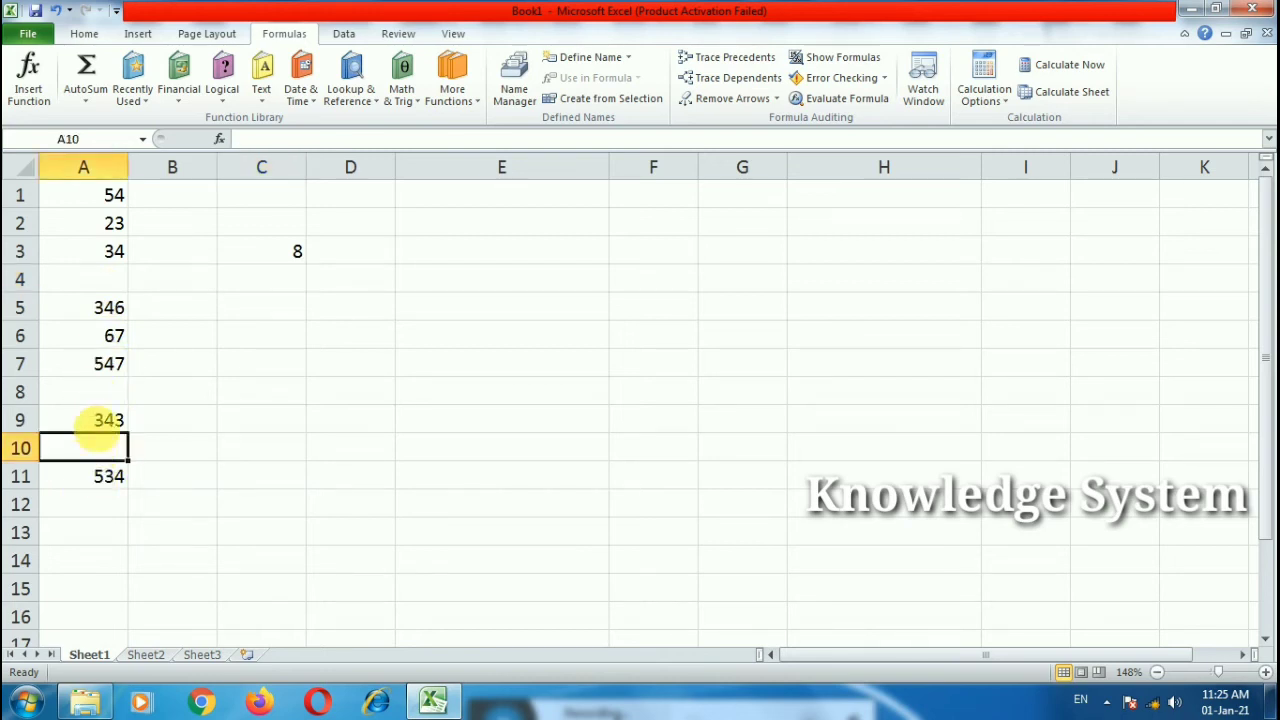
click(105, 391)
click(108, 279)
double_click(281, 251)
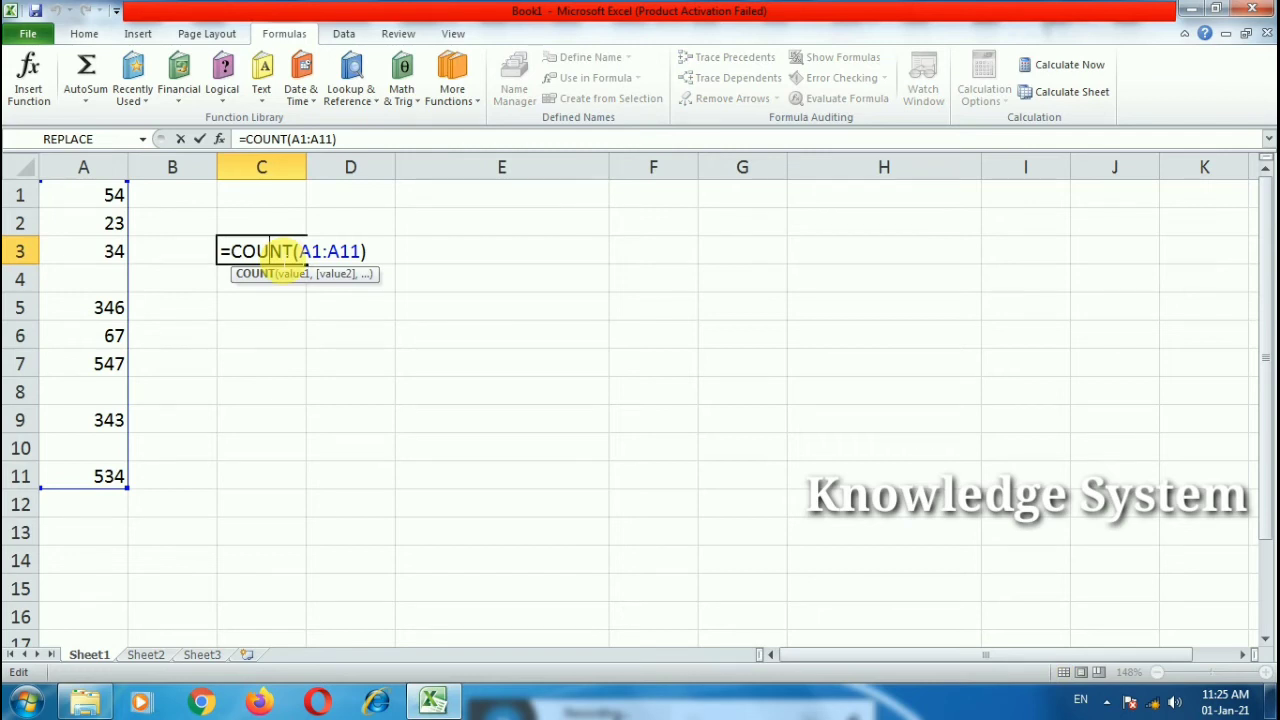
key(Escape)
click(285, 302)
click(283, 286)
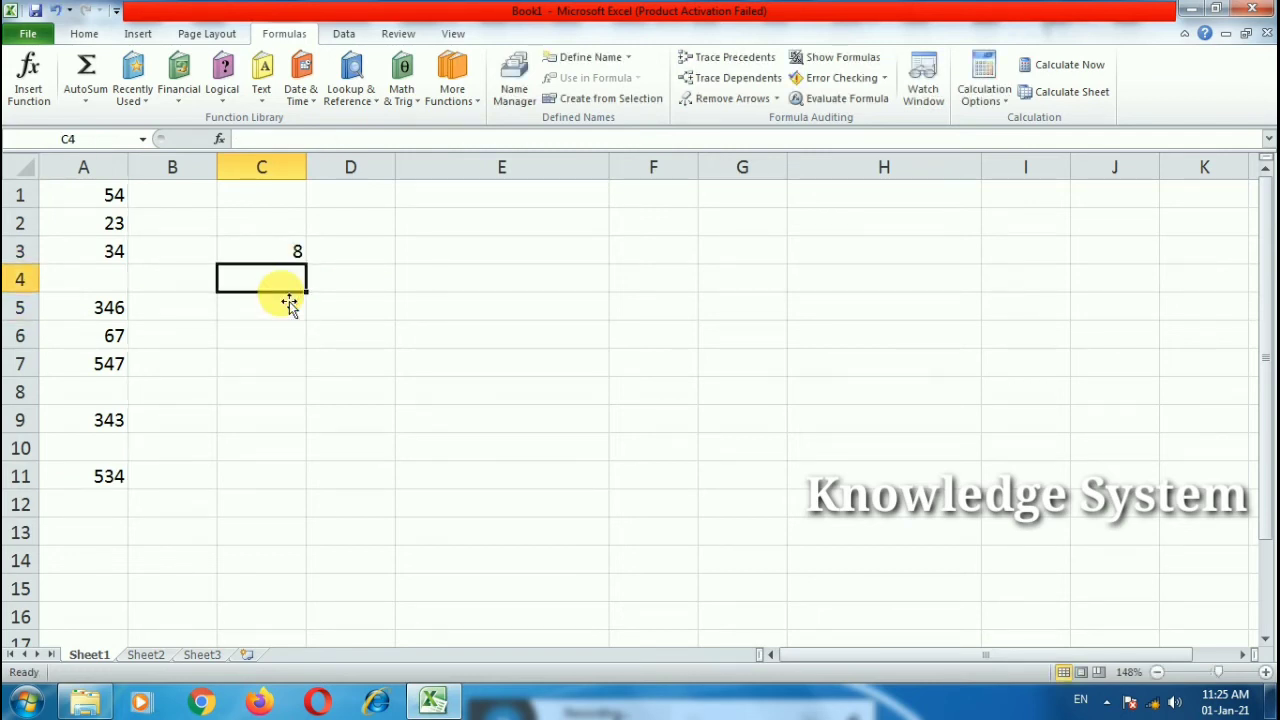
Step: Enter =COUNTBLANK(A1:A11) in C4 using autocomplete, then review the formula
text(=)
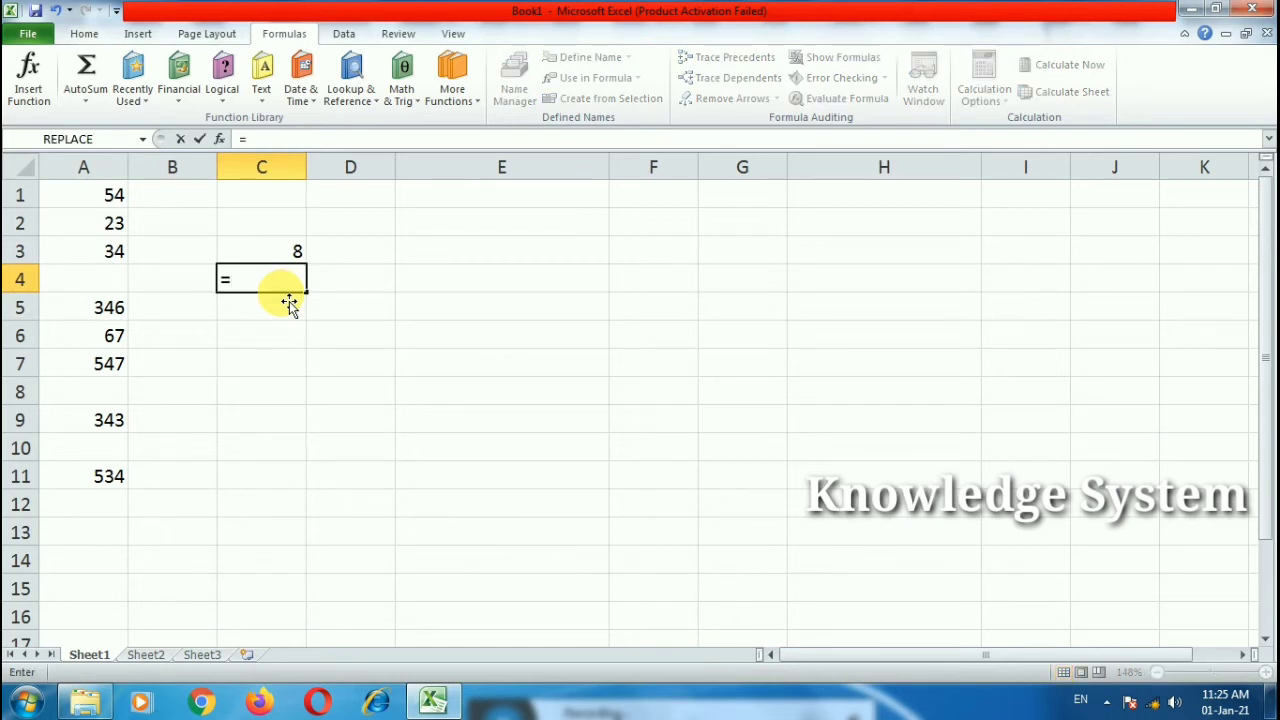
text(count)
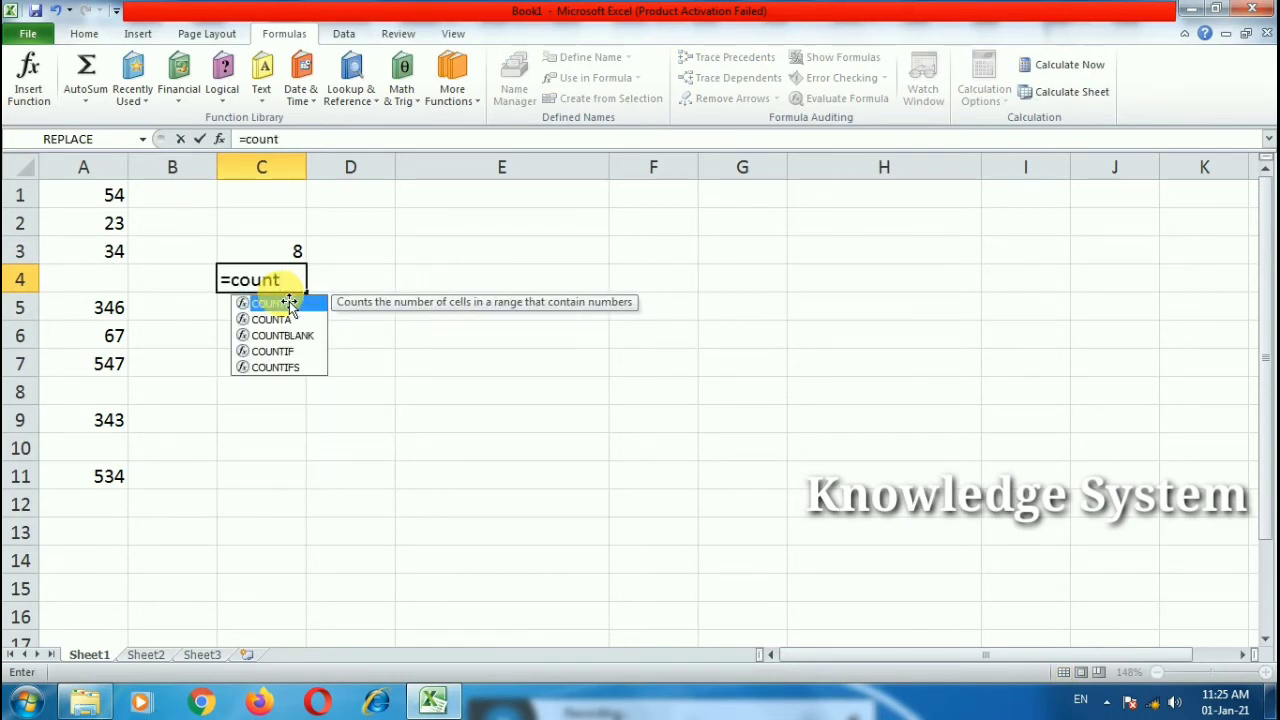
key(Down)
key(Down)
key(Tab)
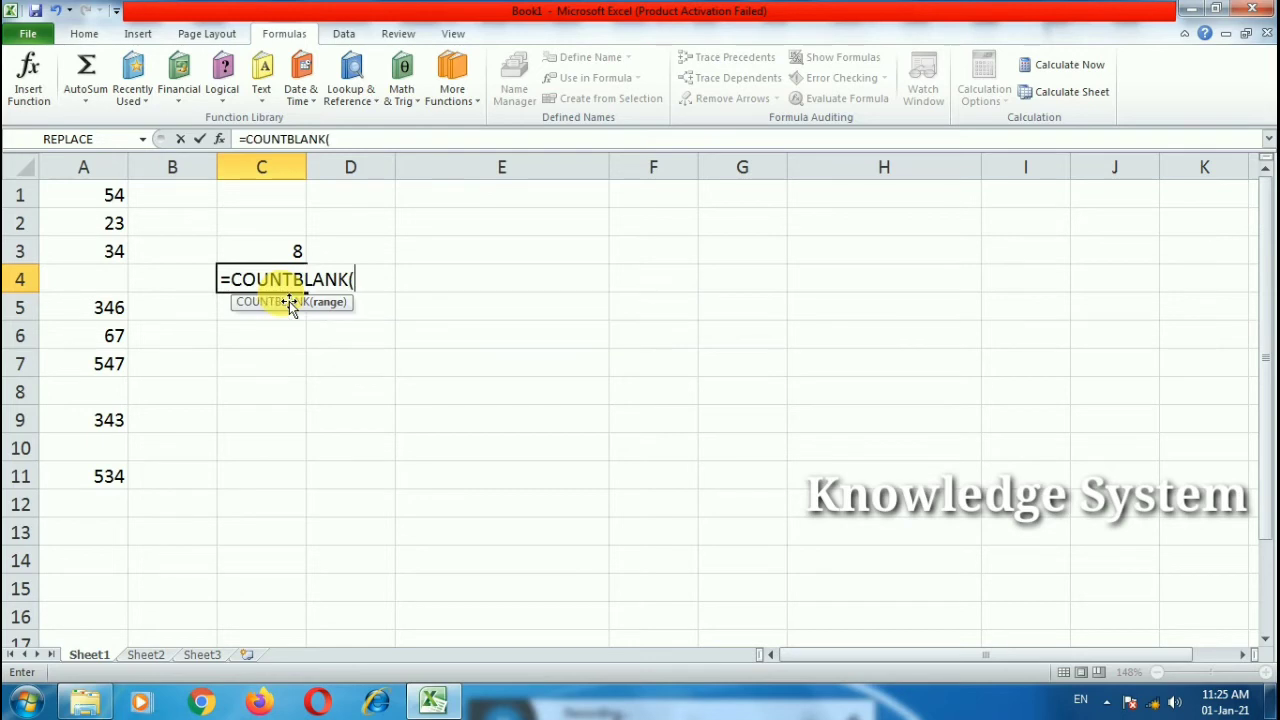
drag(112, 197, 88, 474)
text())
key(Return)
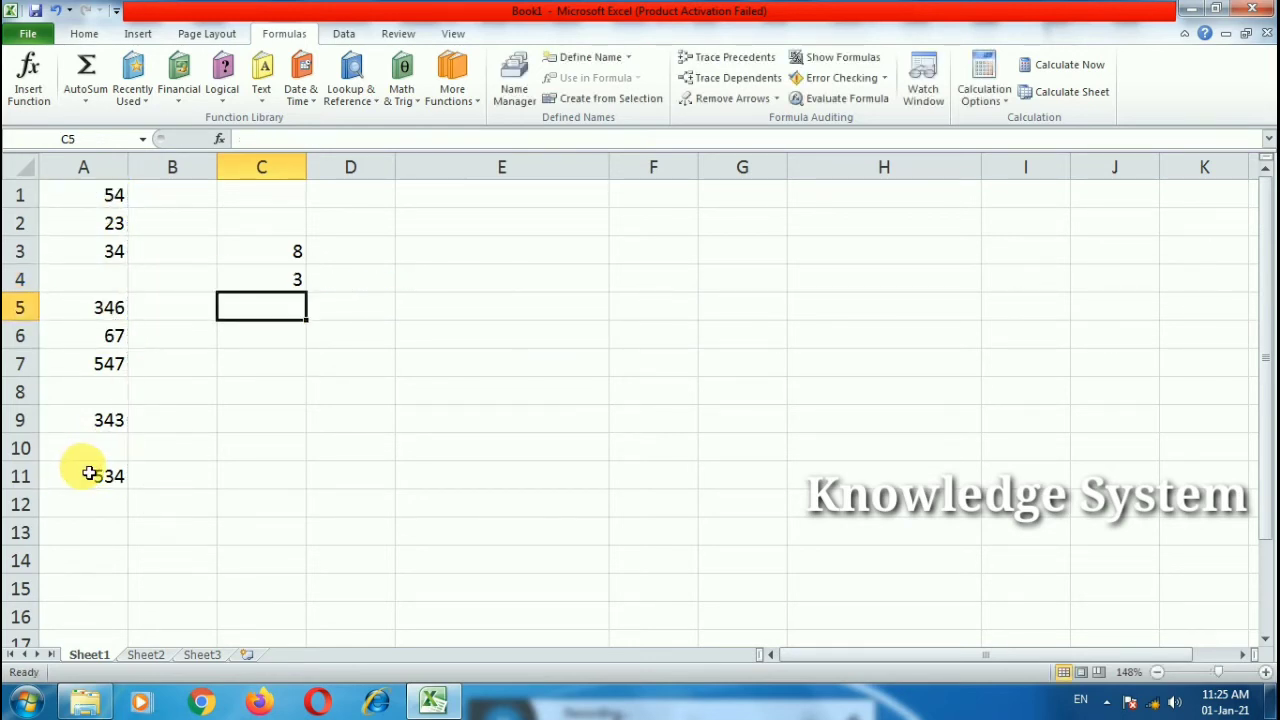
click(264, 284)
double_click(270, 283)
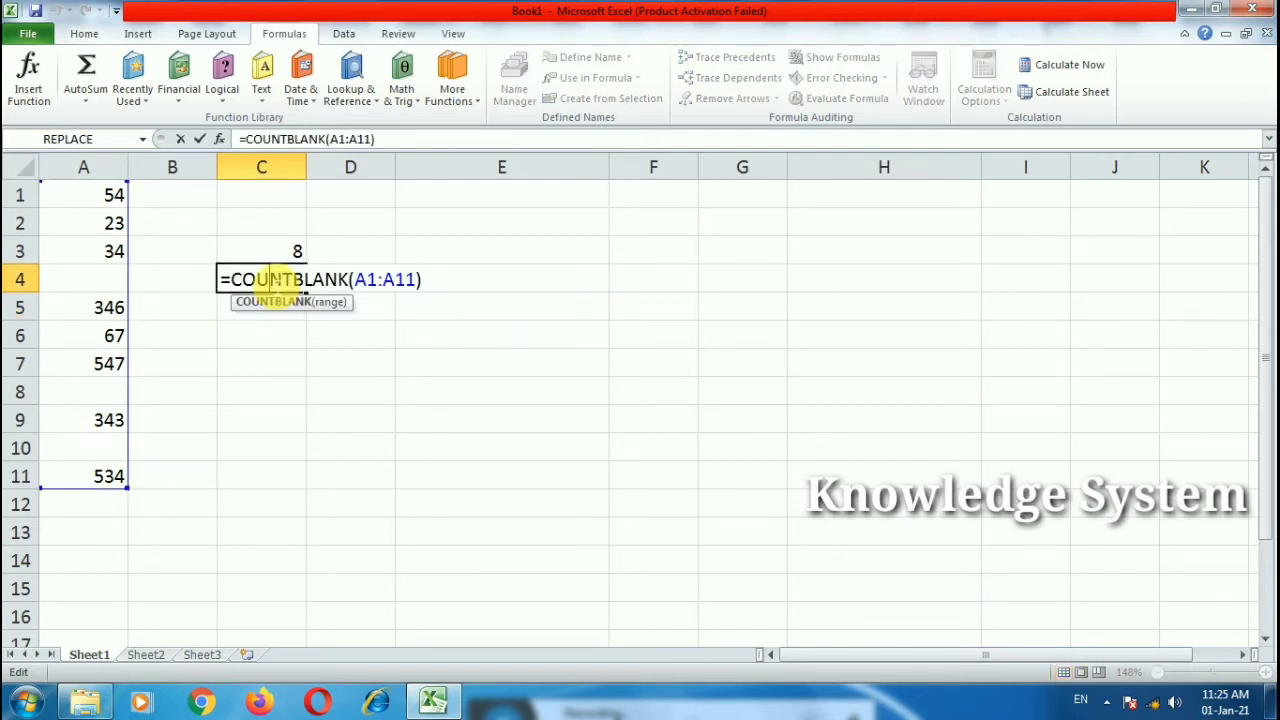
key(Escape)
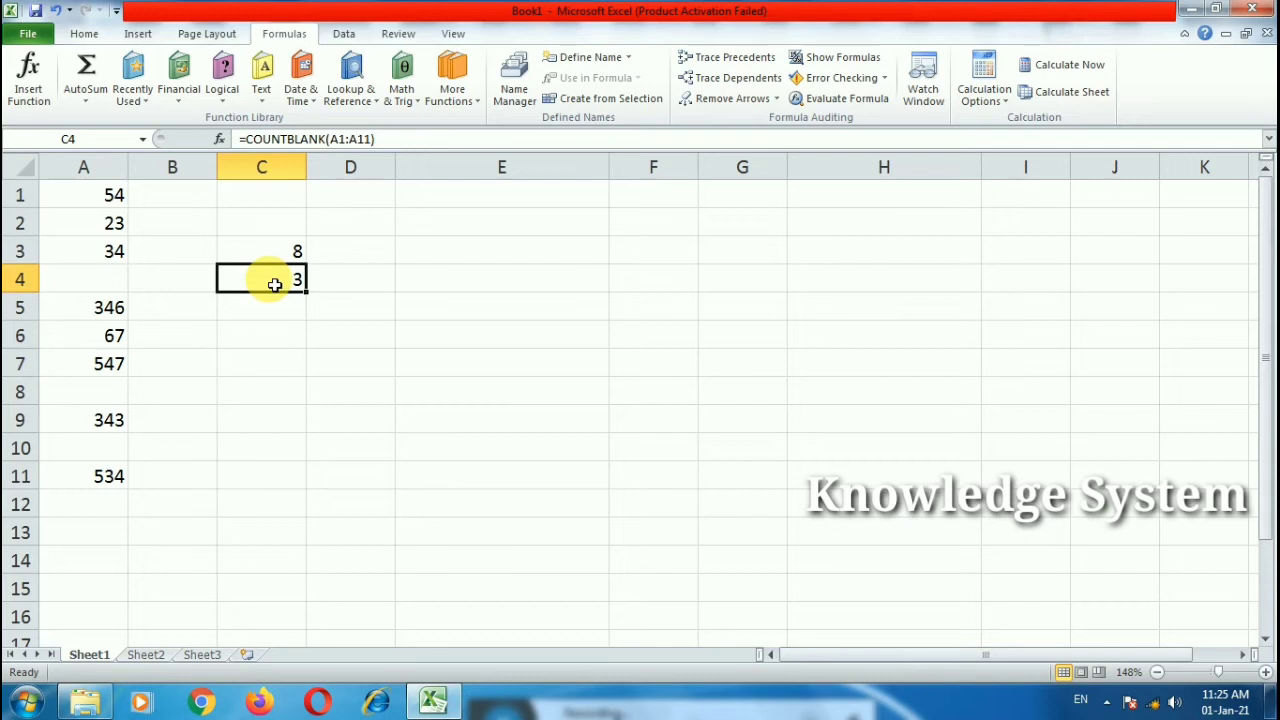
Step: Clear C3:C5 and re-enter =COUNTBLANK(A1:A11) in C5, returning 3
drag(284, 256, 286, 302)
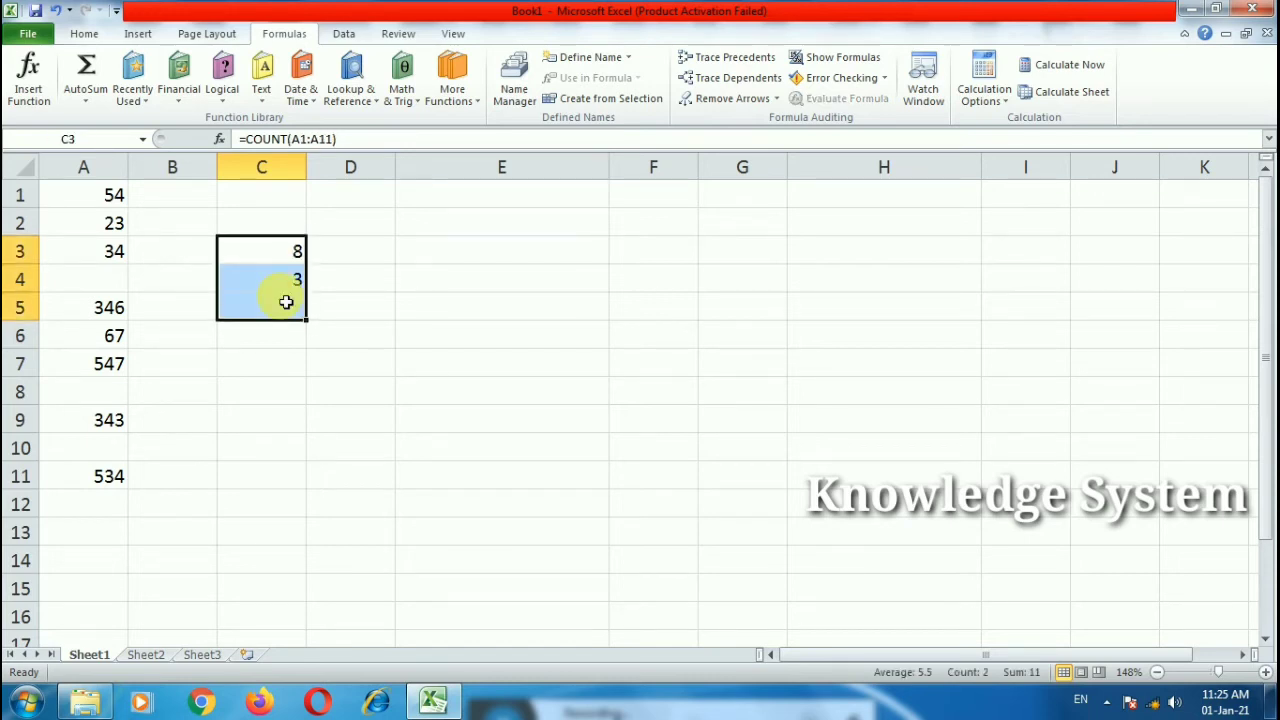
key(Delete)
click(292, 302)
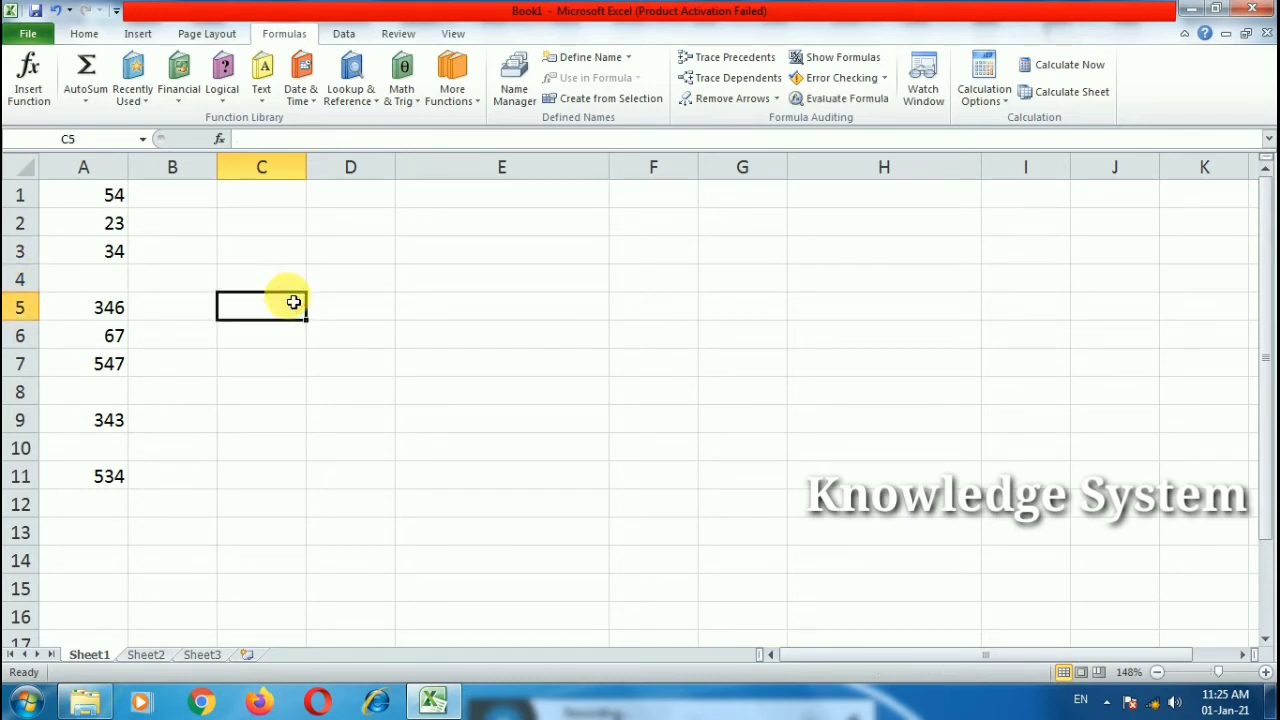
text(=)
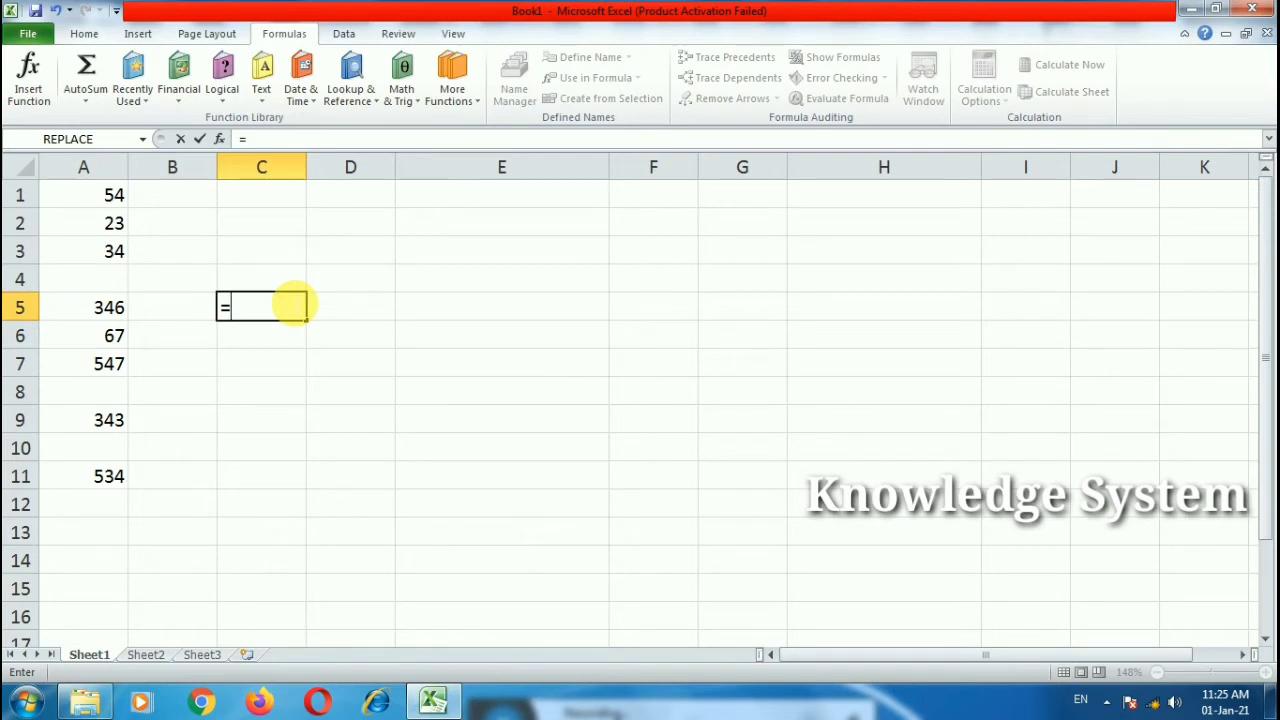
text(coun)
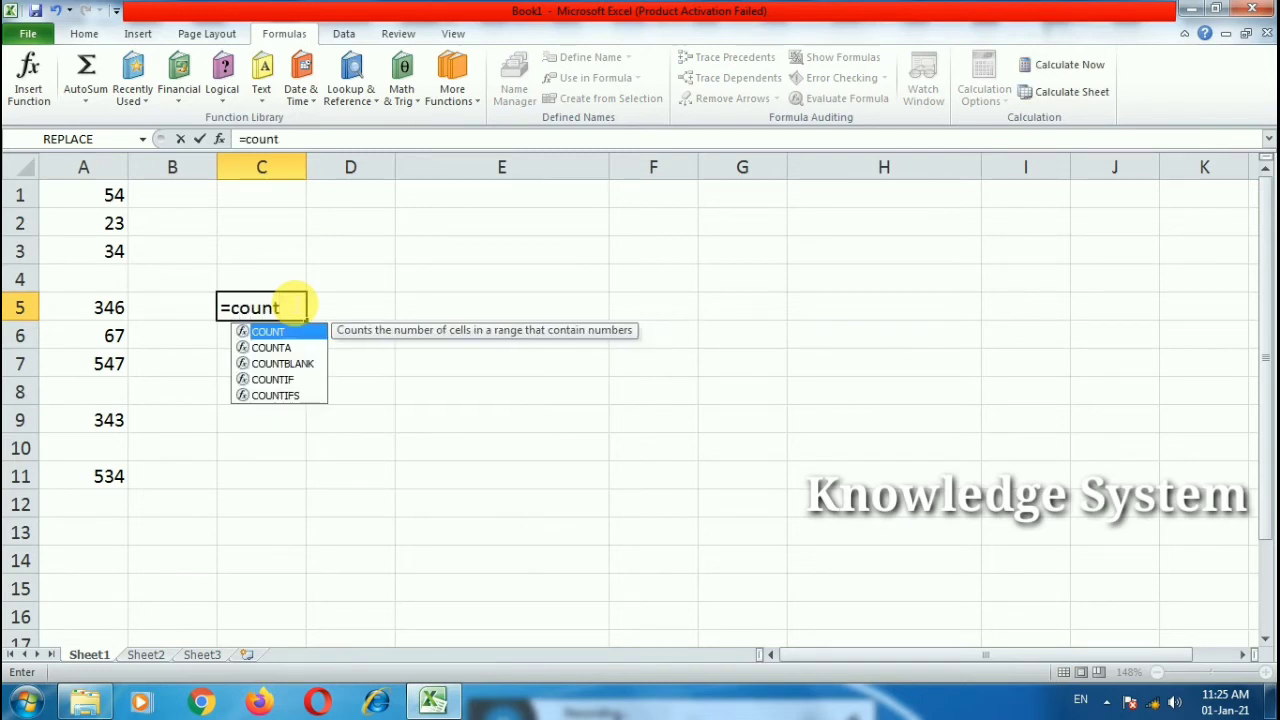
text(t)
double_click(290, 363)
drag(112, 195, 123, 472)
text())
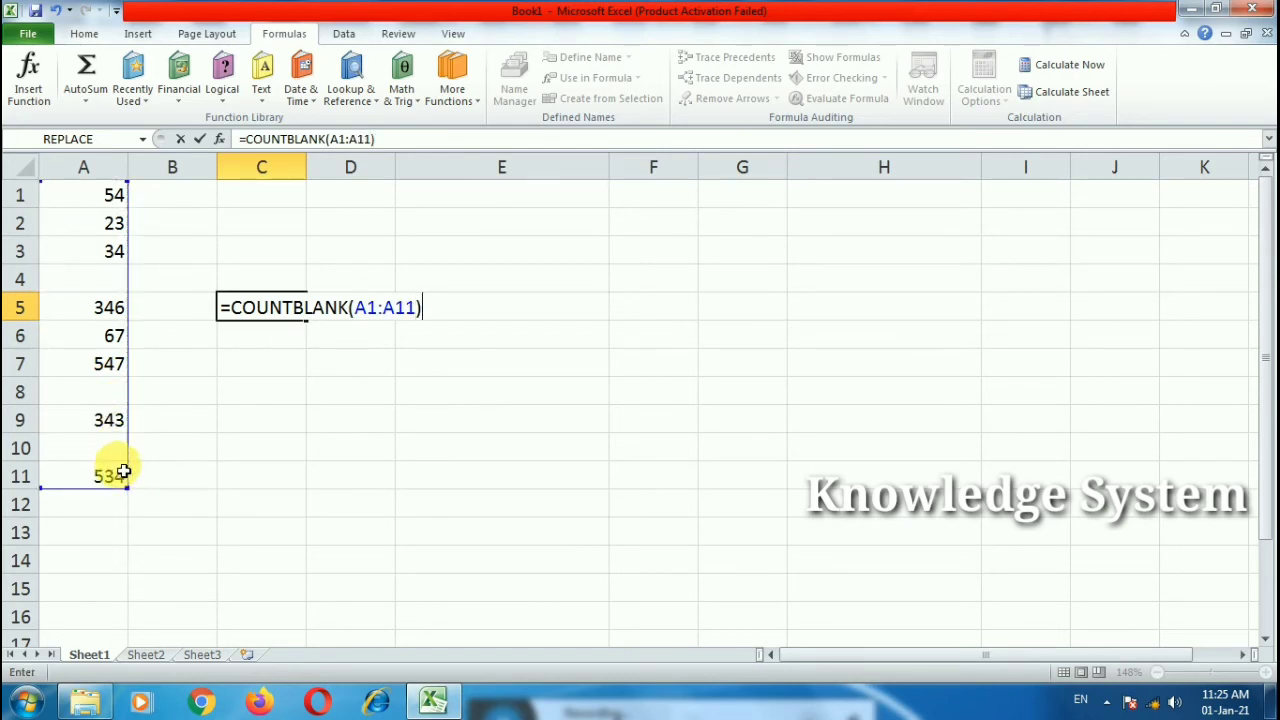
key(Return)
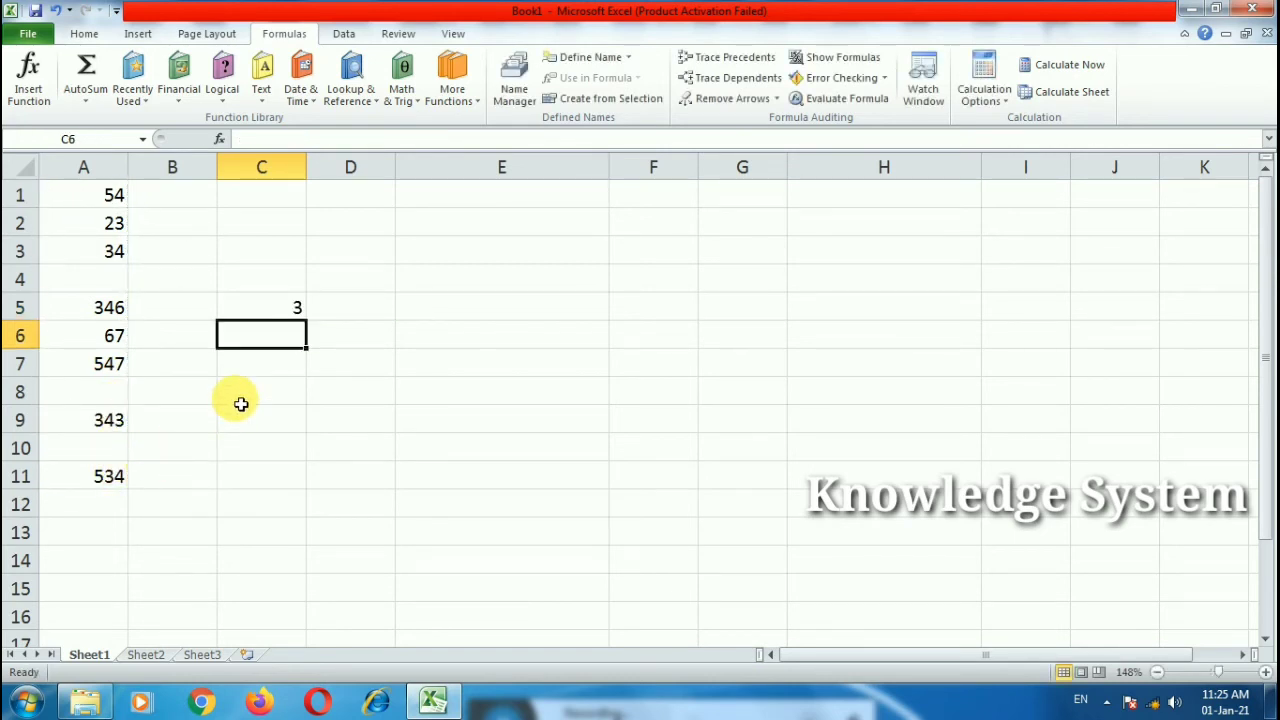
click(286, 306)
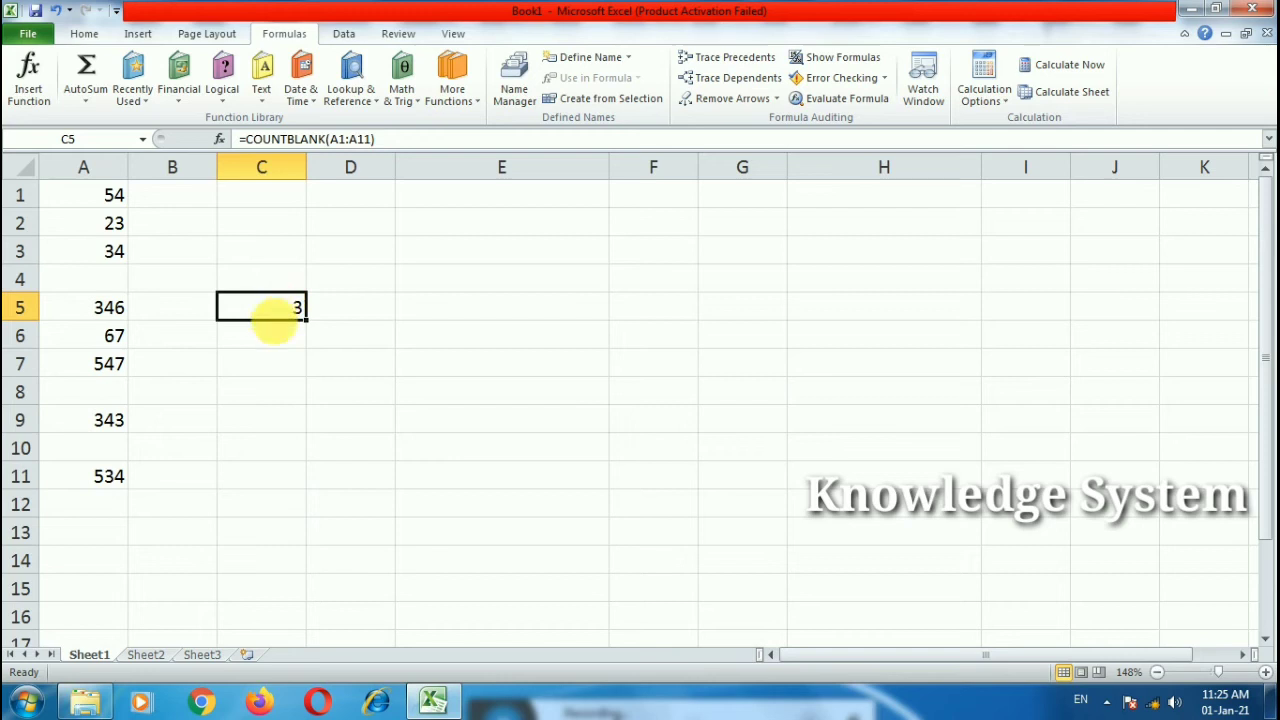
click(278, 416)
Step: Enter =MAX(A1:A11) in C9, returning 547, and review its range in column A
text(=)
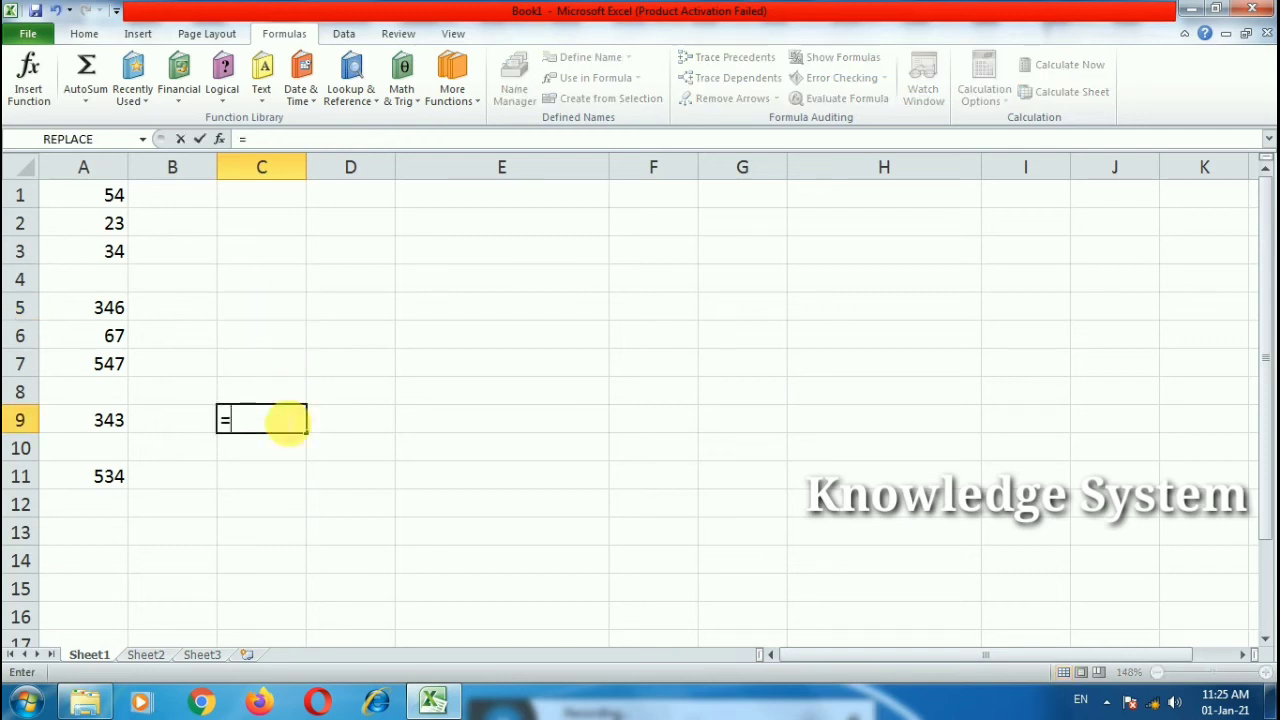
text(max()
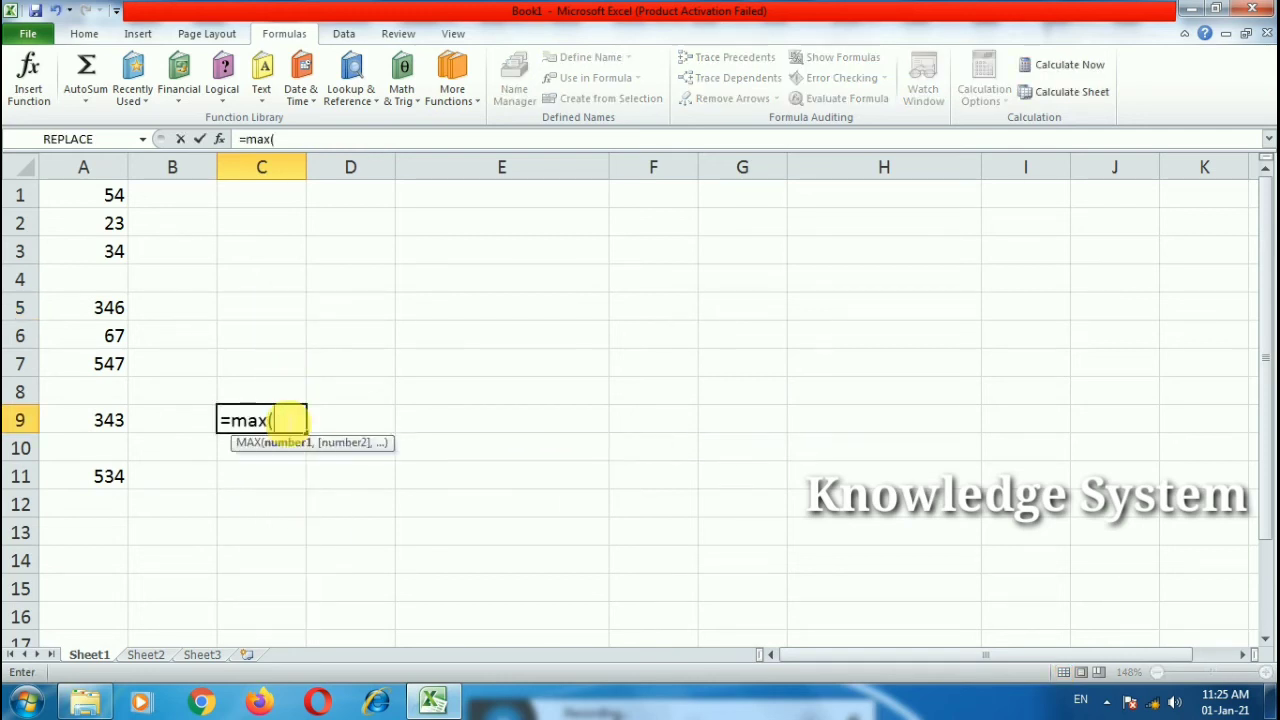
drag(115, 205, 110, 478)
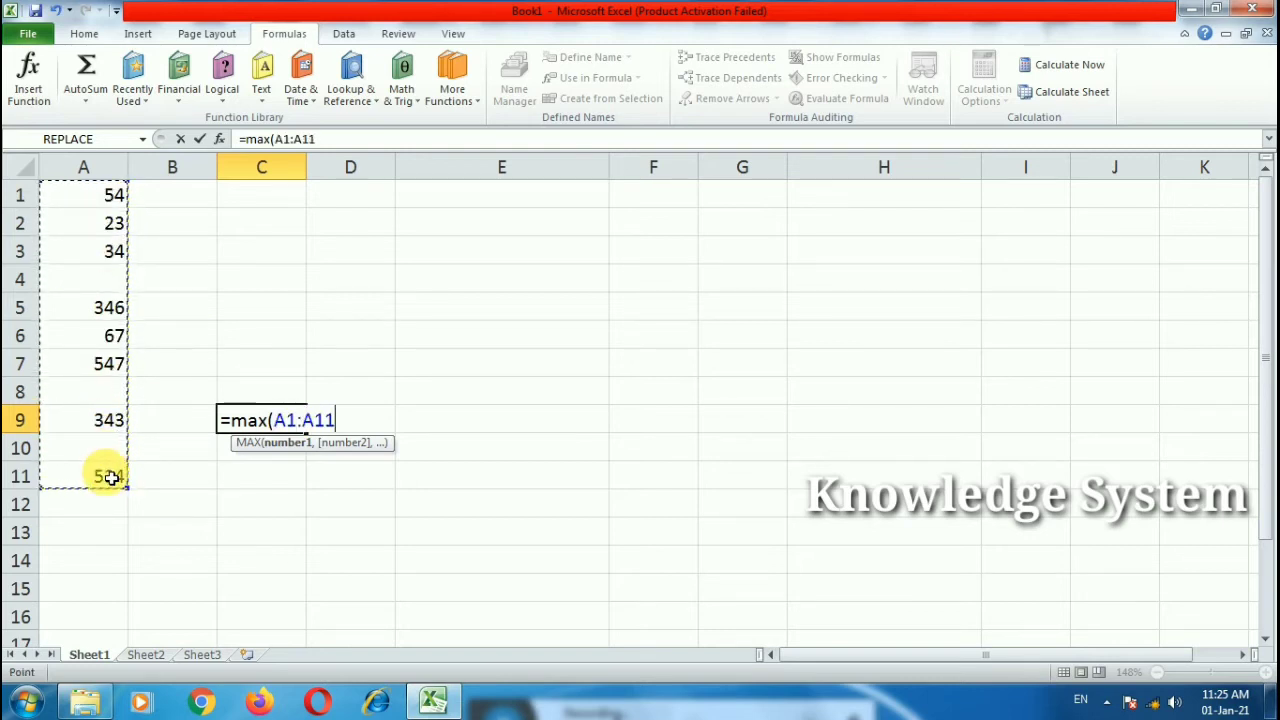
text())
key(Return)
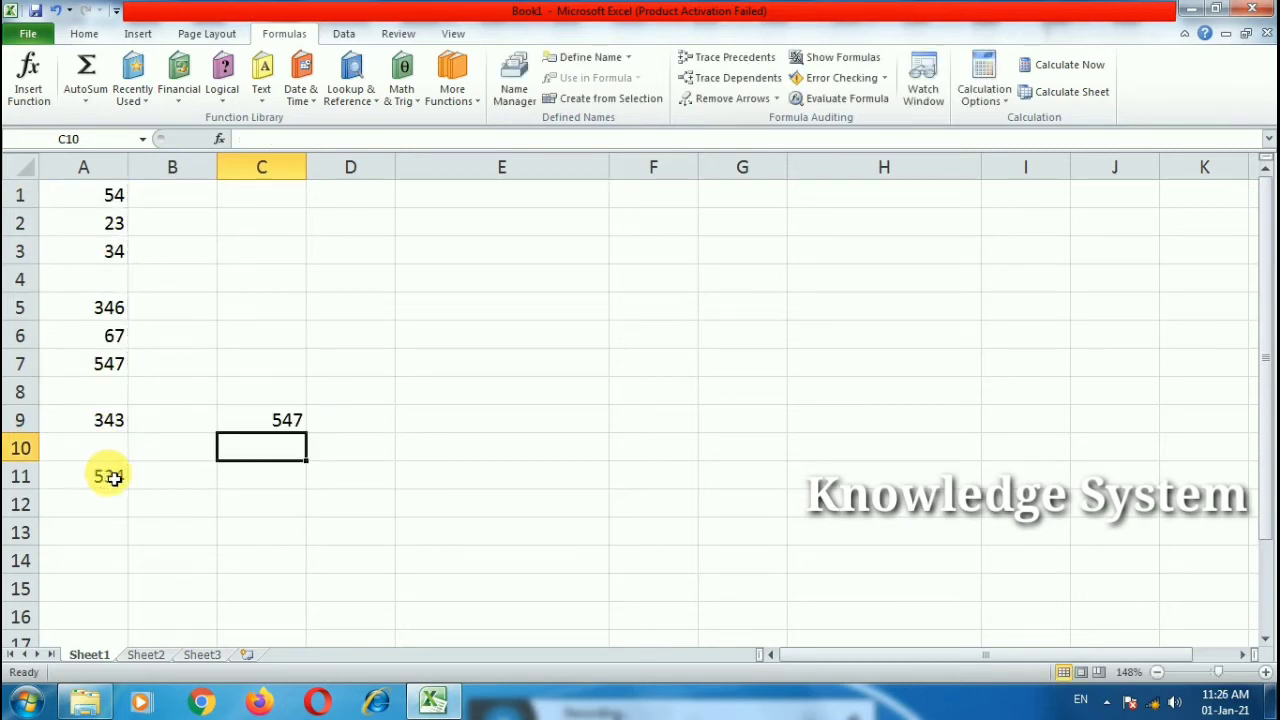
double_click(265, 420)
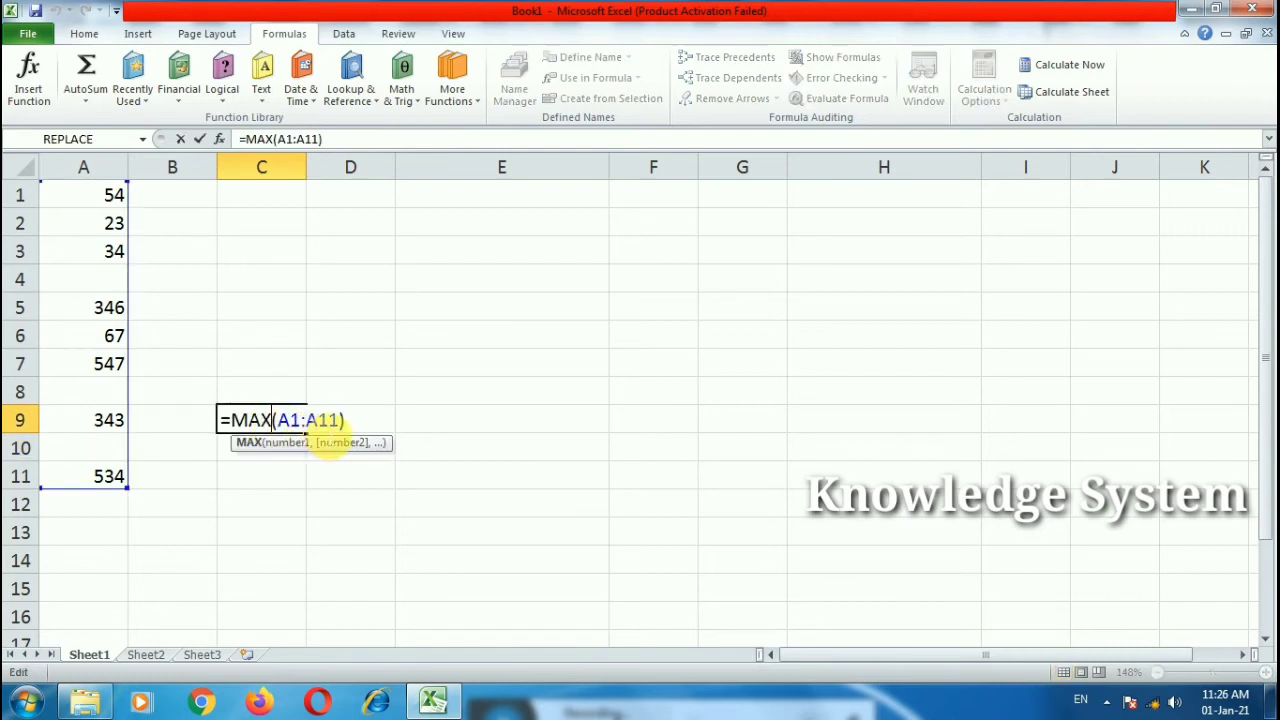
key(Return)
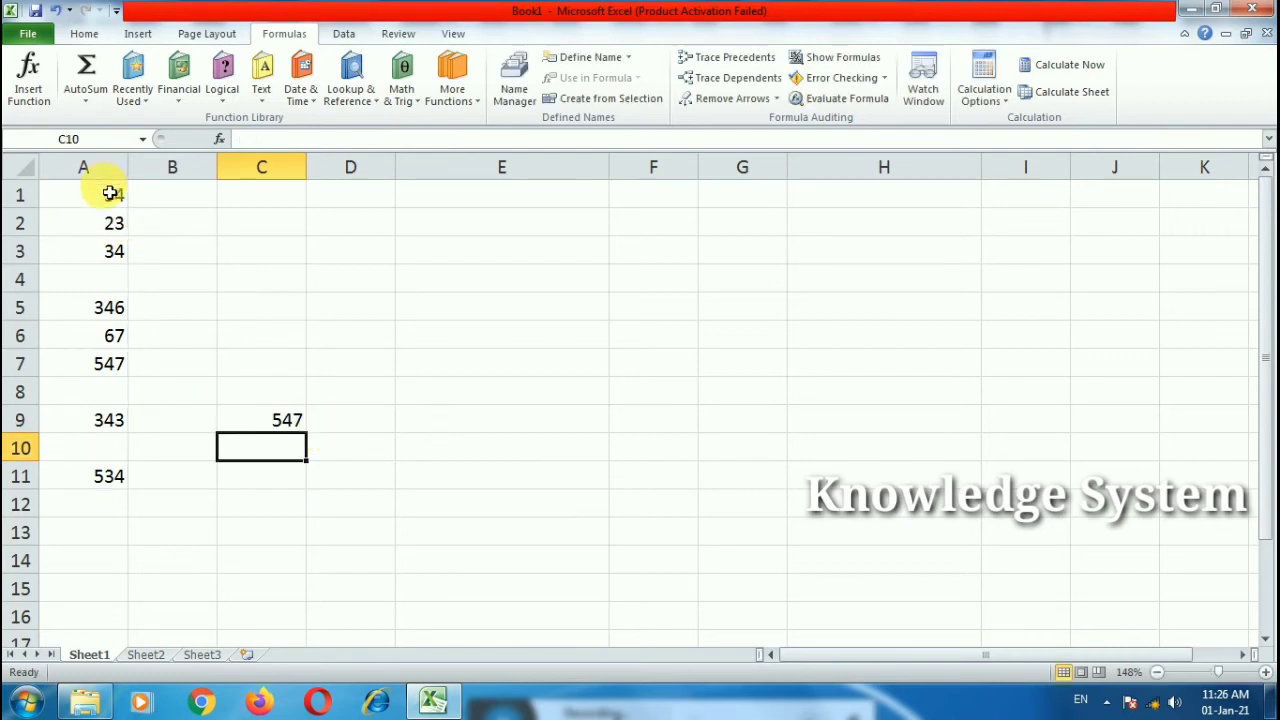
drag(103, 223, 100, 478)
click(370, 445)
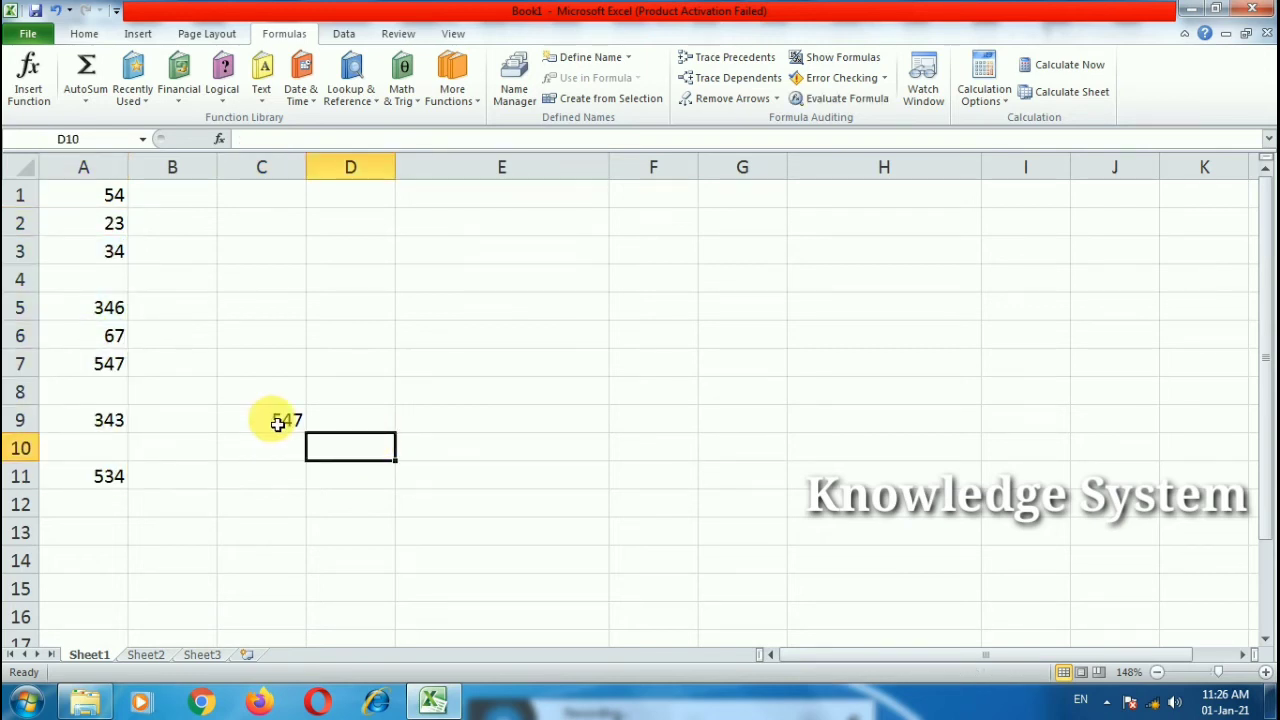
double_click(297, 420)
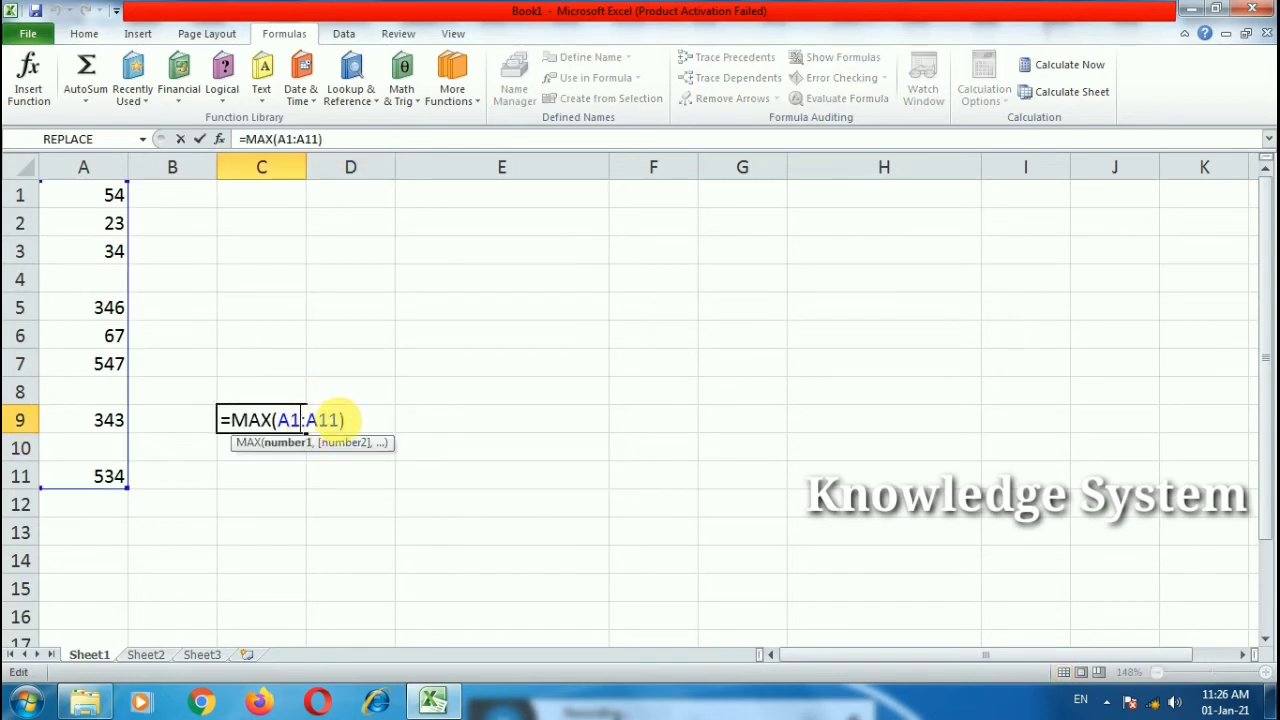
key(Escape)
click(429, 351)
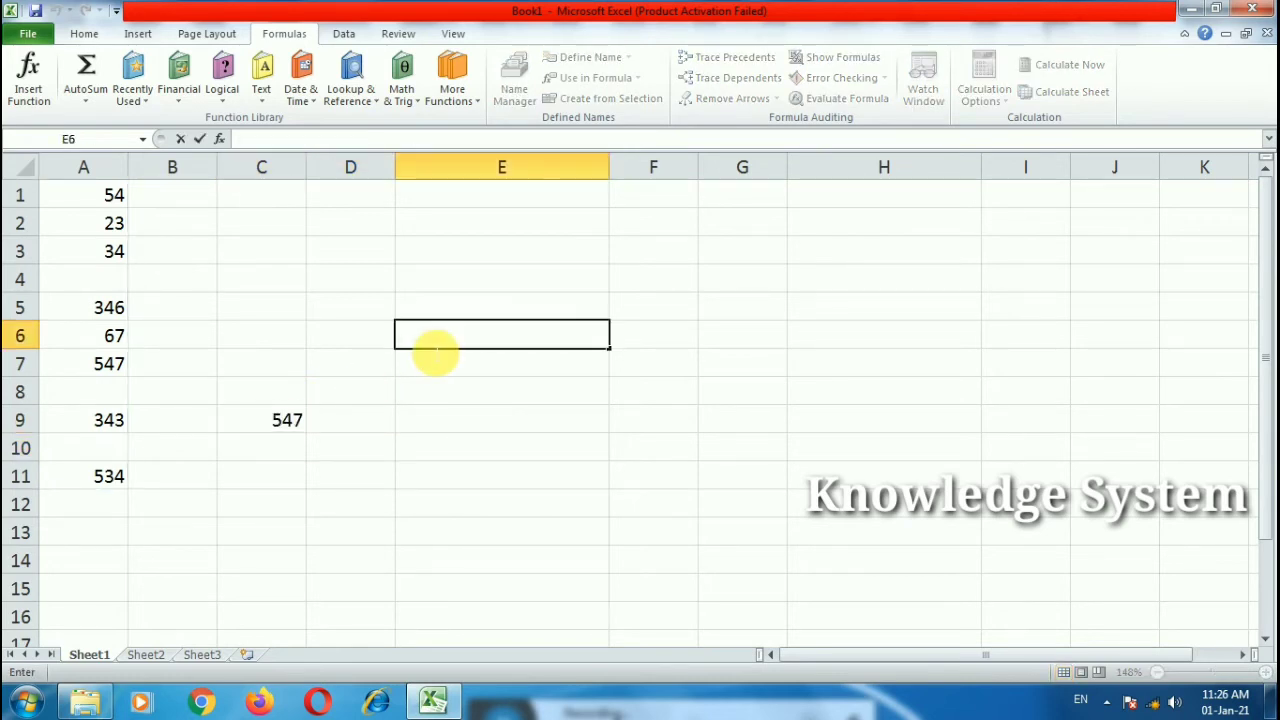
Step: Enter =MAX(4,7,2,7,2,5,6) in E6, returning 7
text(=max)
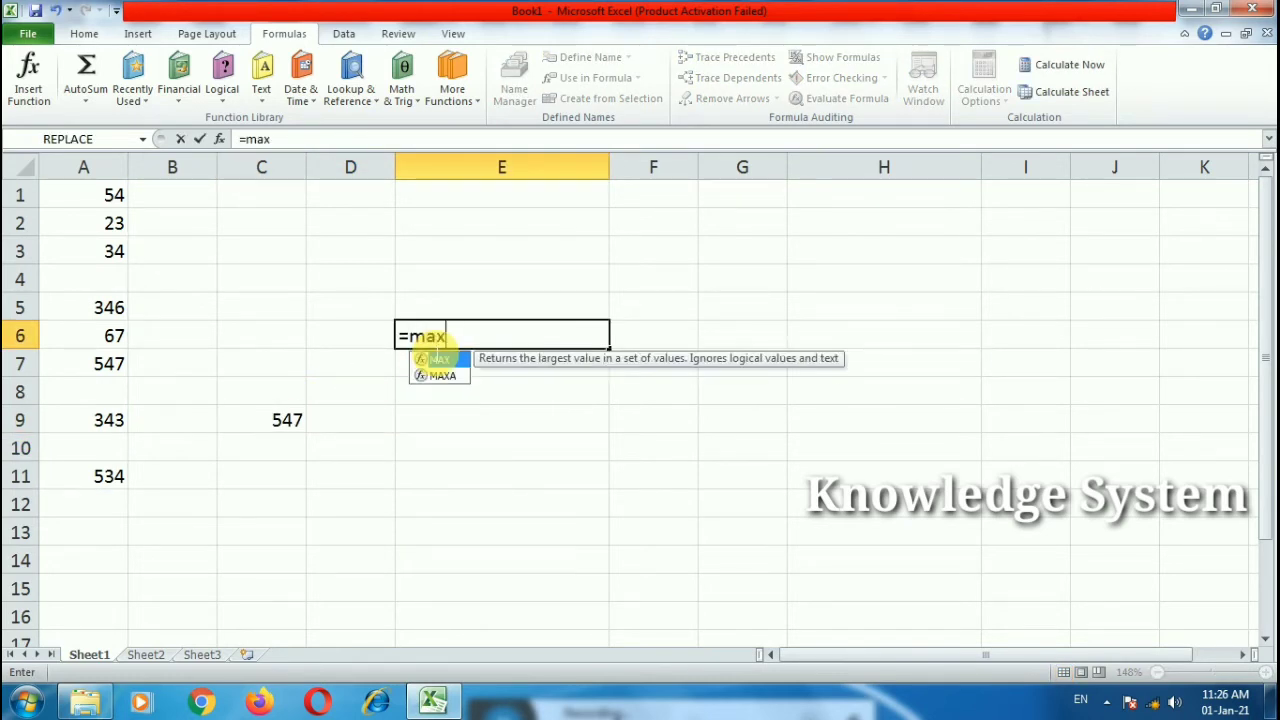
text((4,)
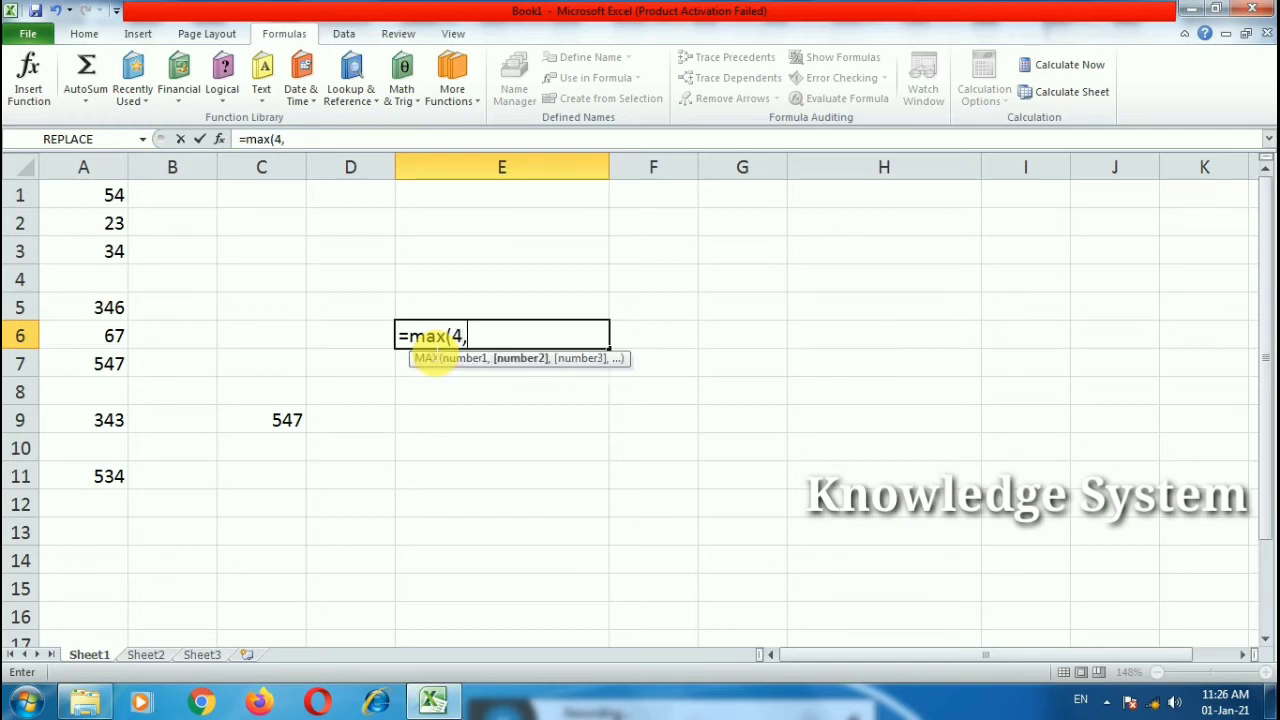
text(7,2,7,2,5,6,,4)
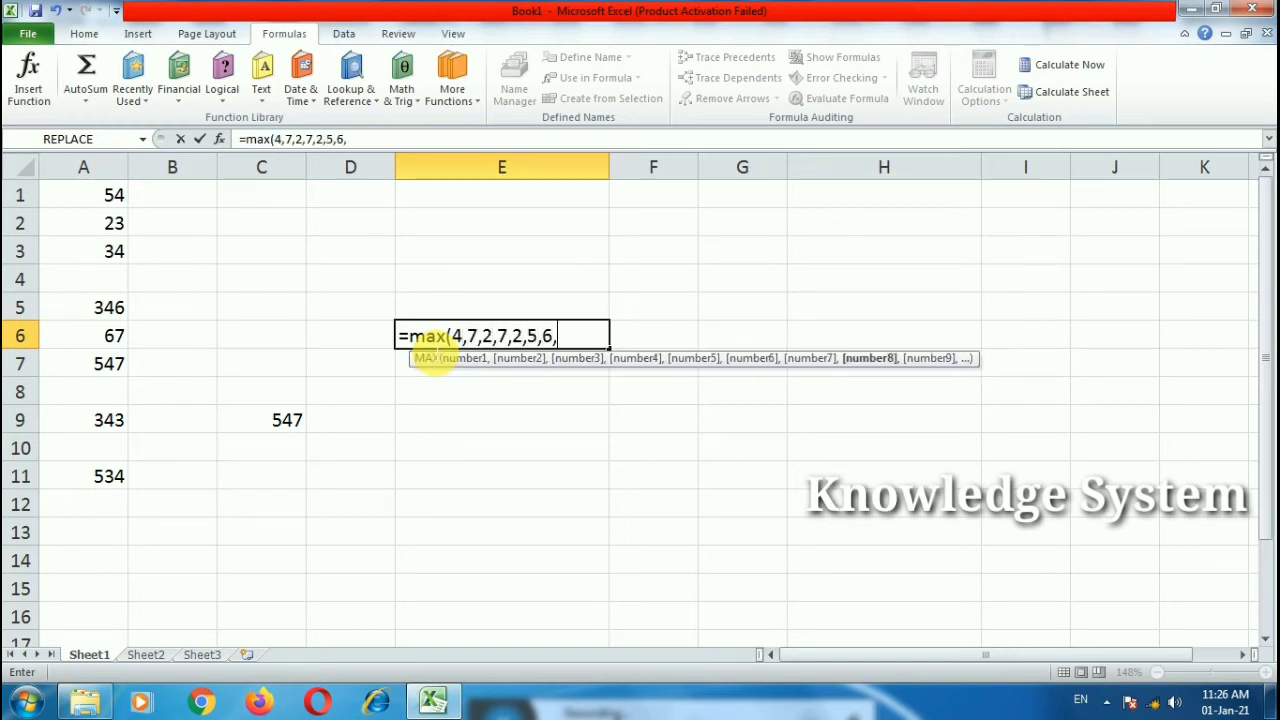
key(BackSpace)
key(BackSpace)
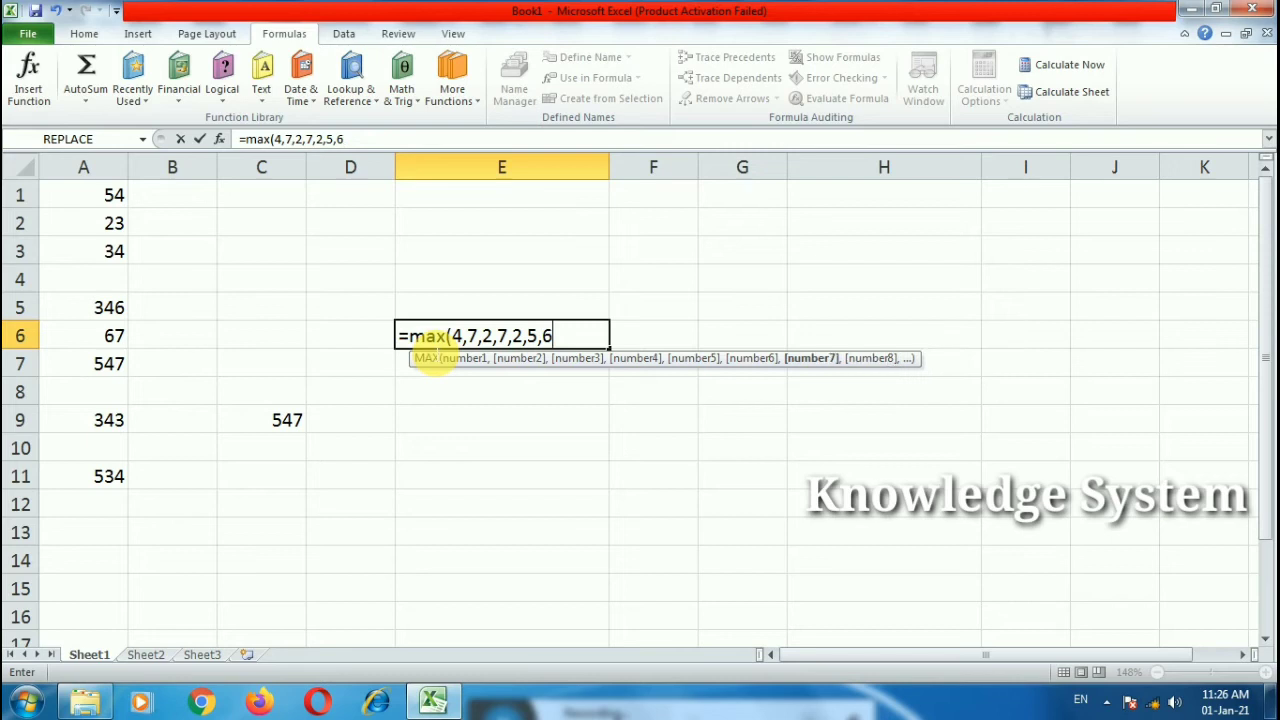
key(Return)
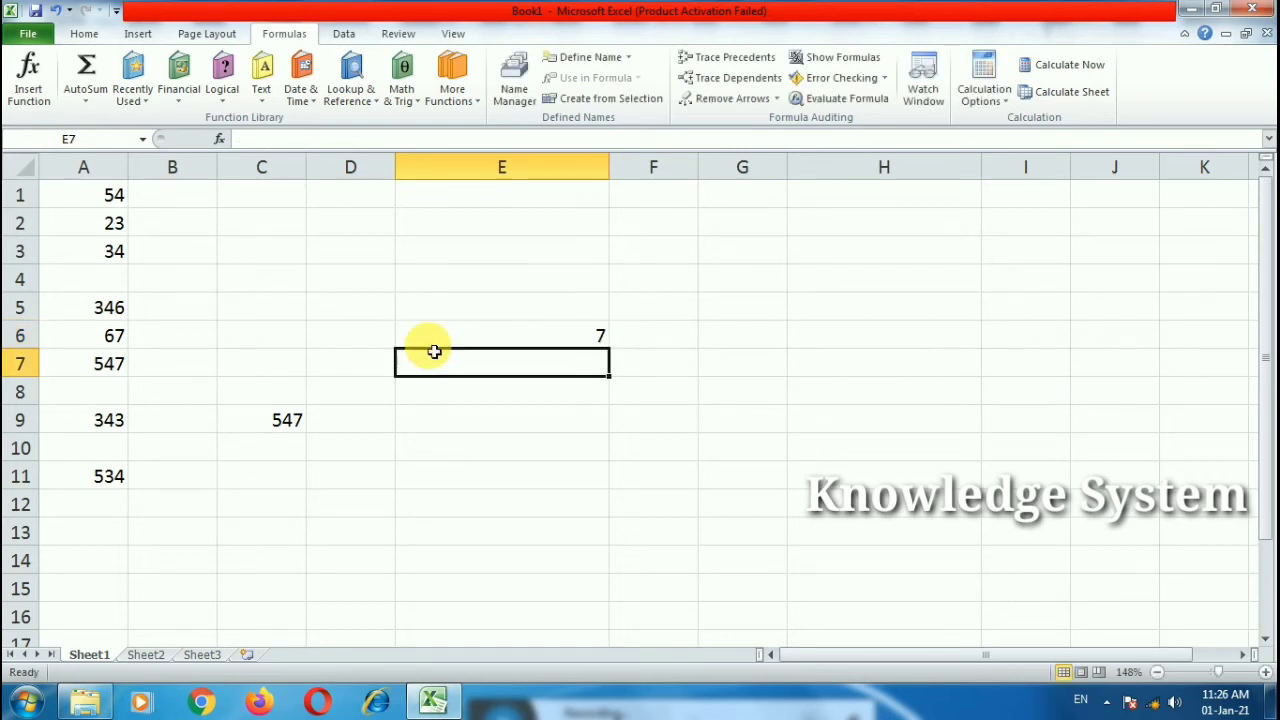
double_click(428, 343)
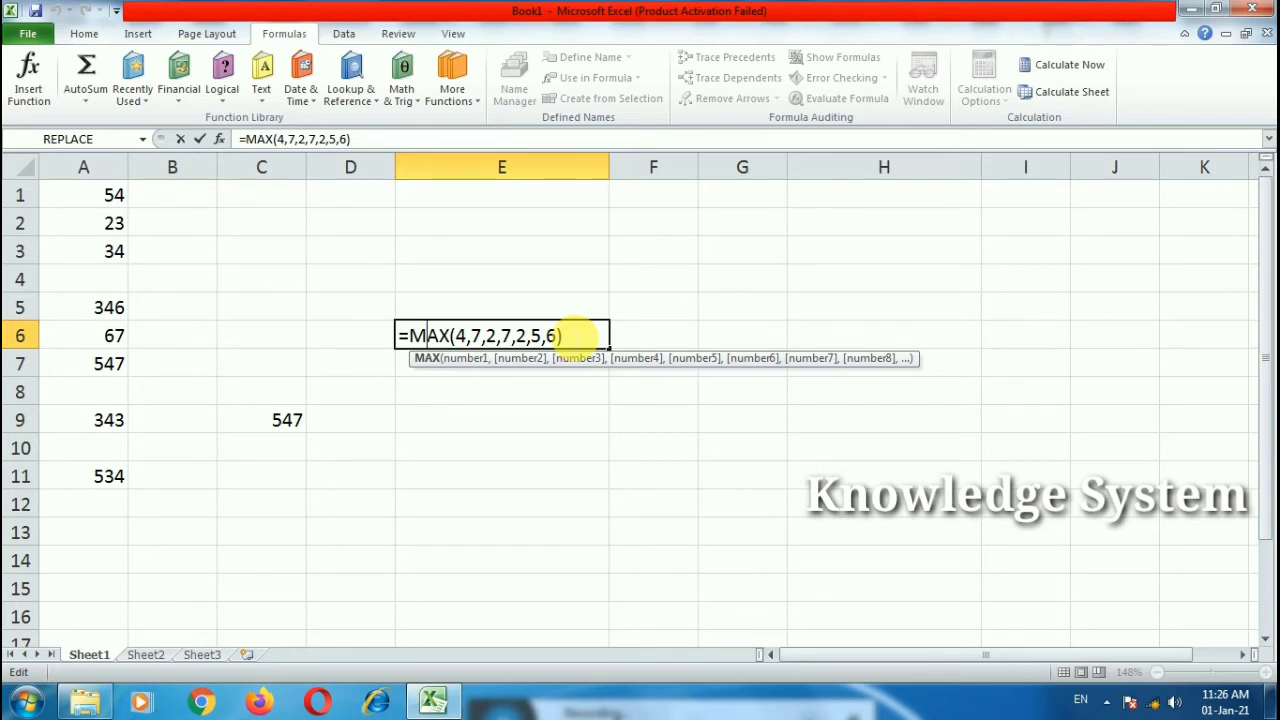
key(Return)
Step: Change E6's function from MAX to MIN so it returns 2, then begin =MIN( in C11
click(574, 336)
double_click(571, 334)
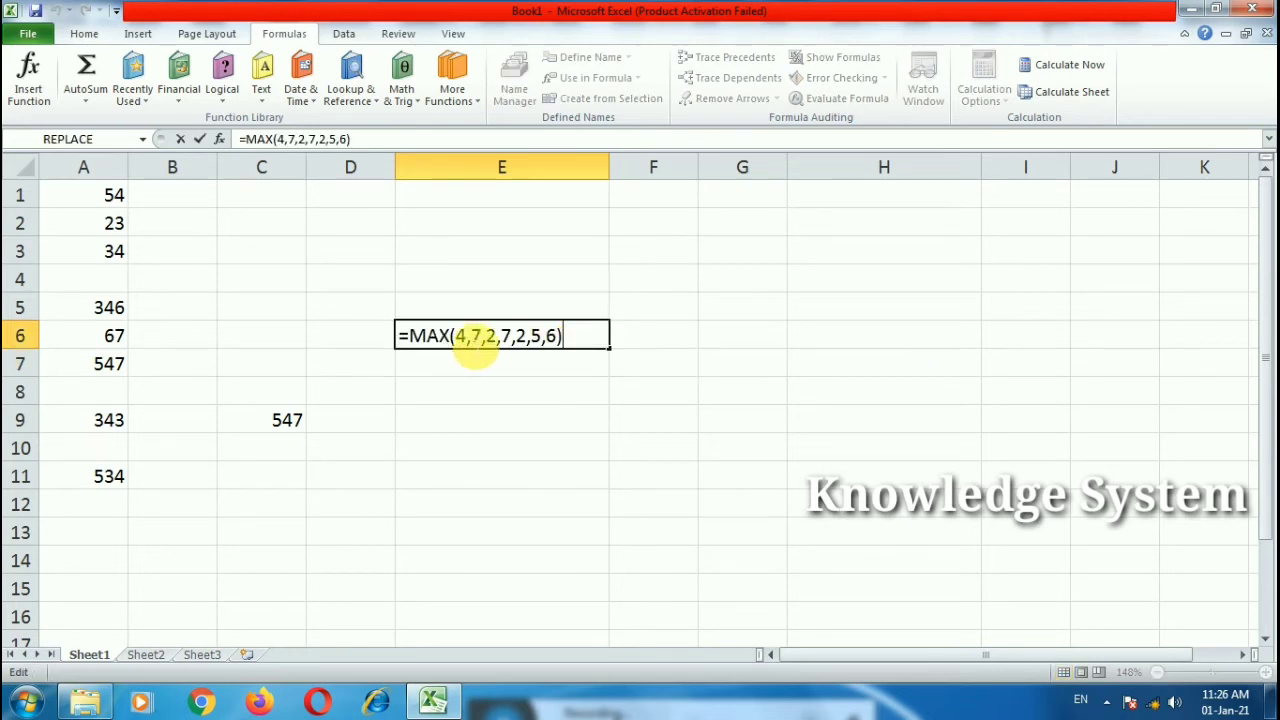
double_click(430, 336)
drag(430, 336, 418, 338)
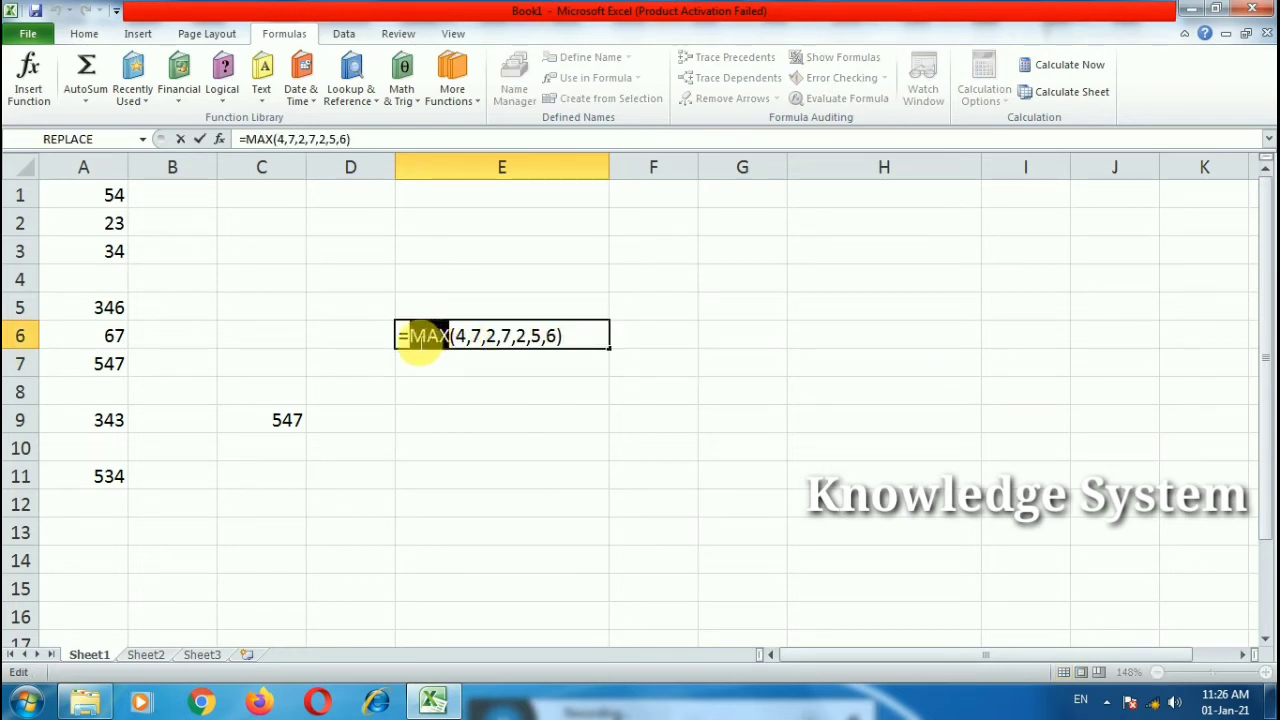
text(=min)
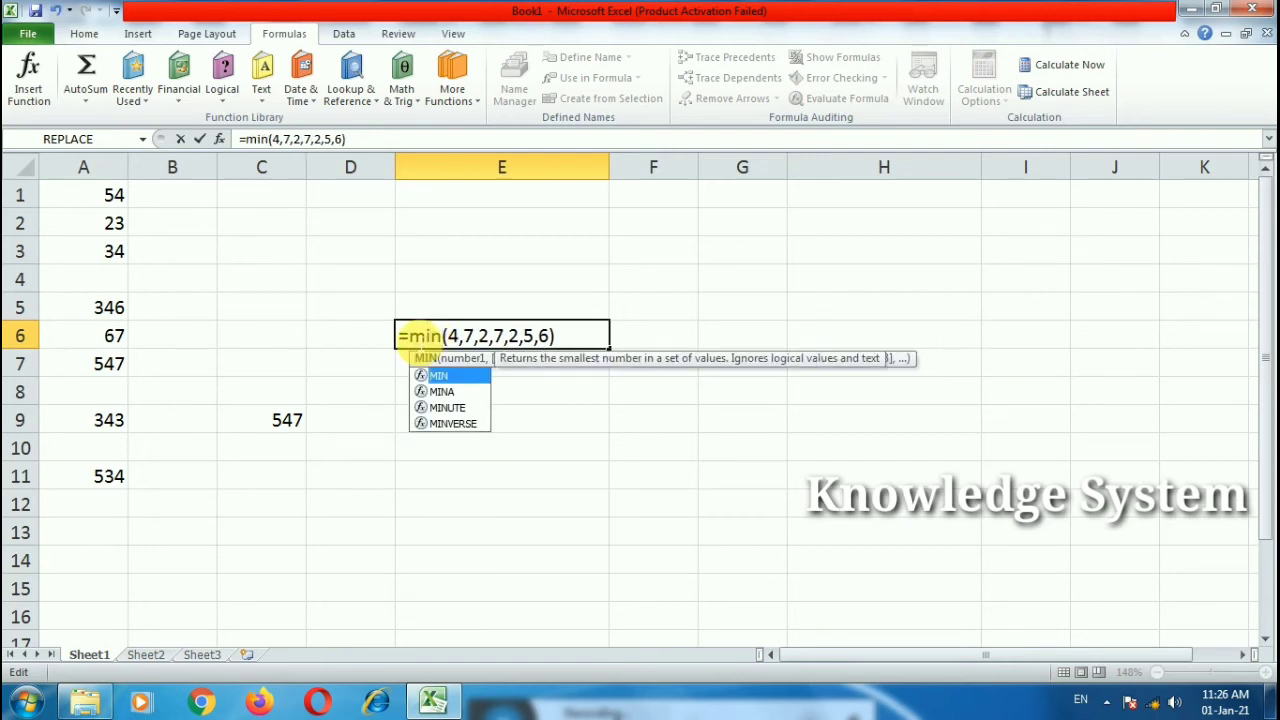
click(580, 346)
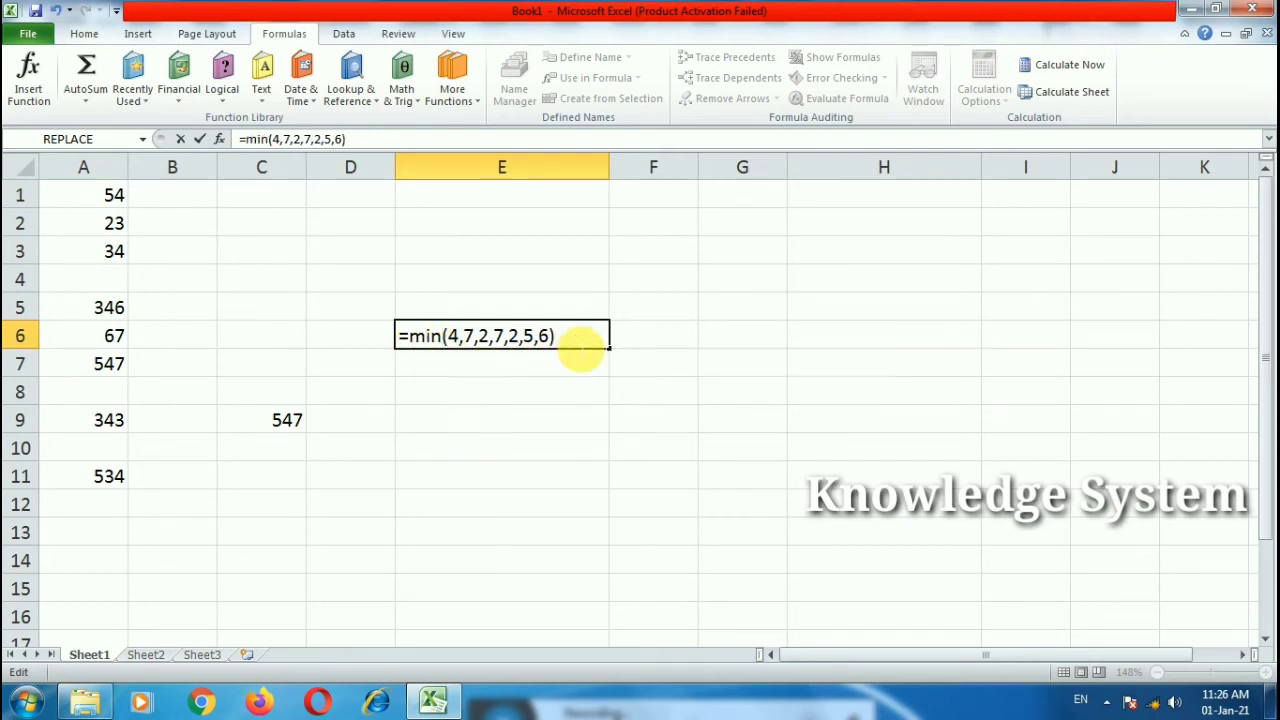
key(Return)
double_click(575, 340)
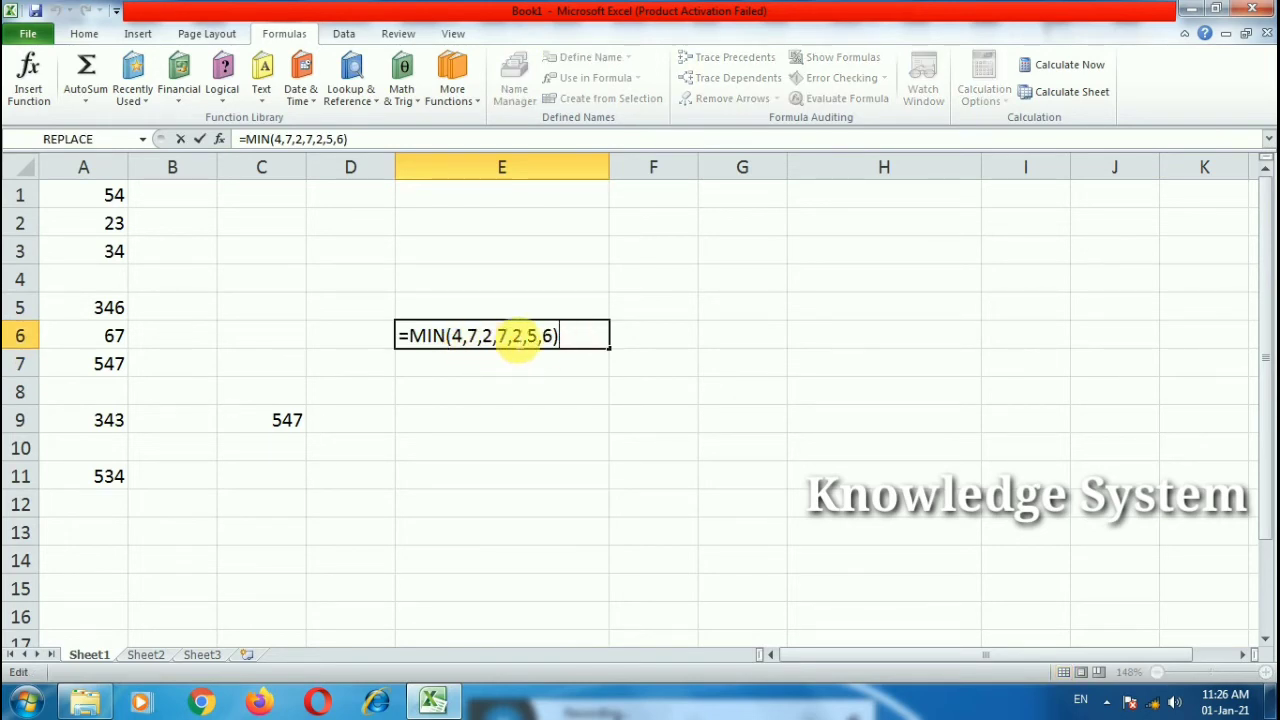
key(Return)
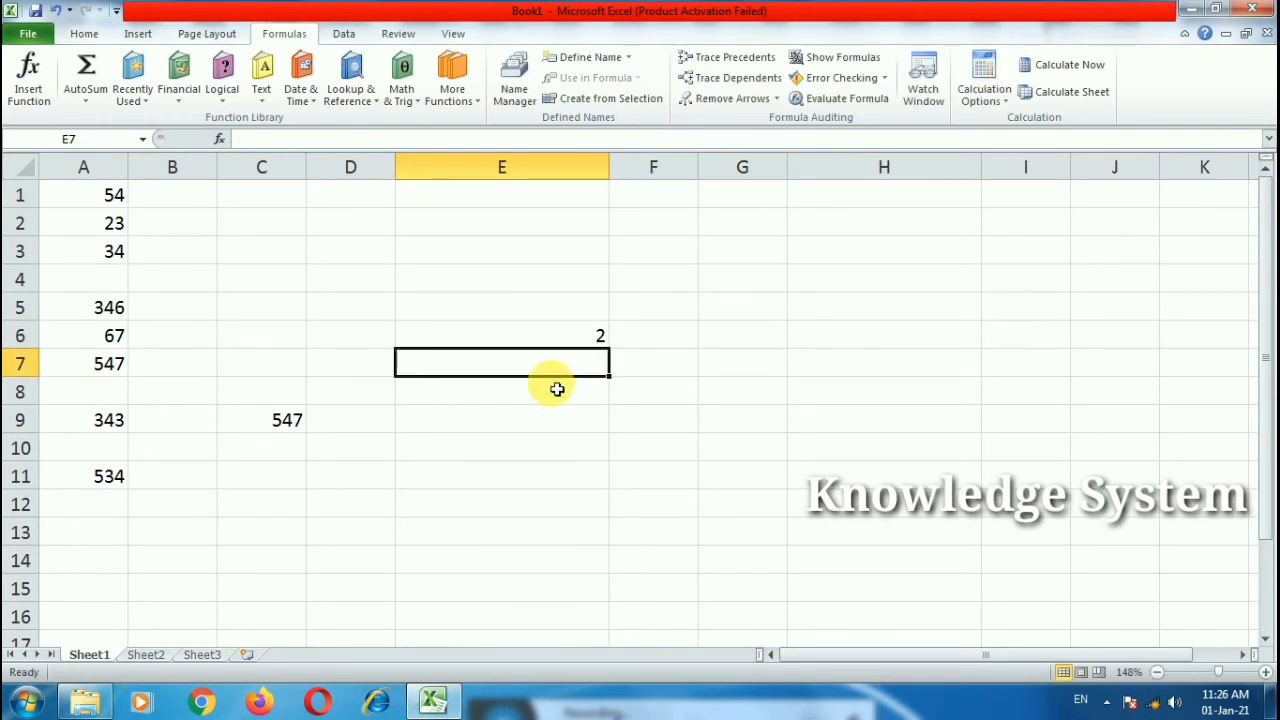
click(262, 486)
text(=)
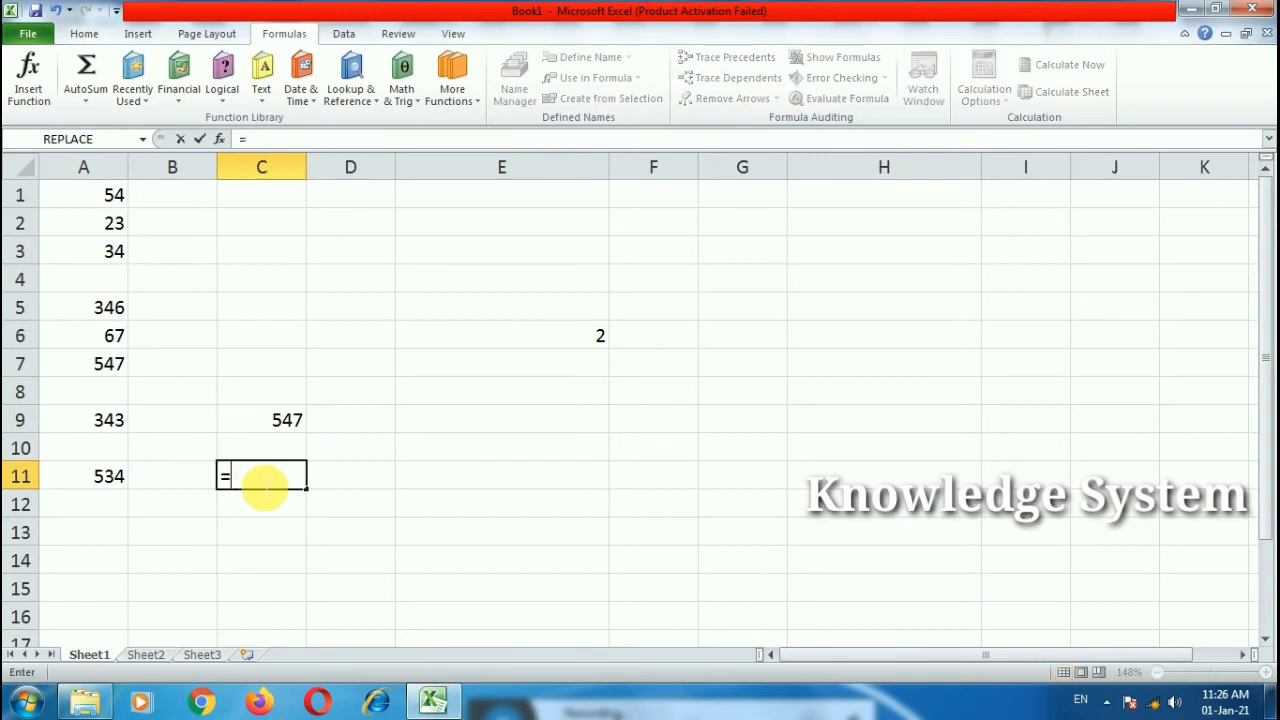
text(min)
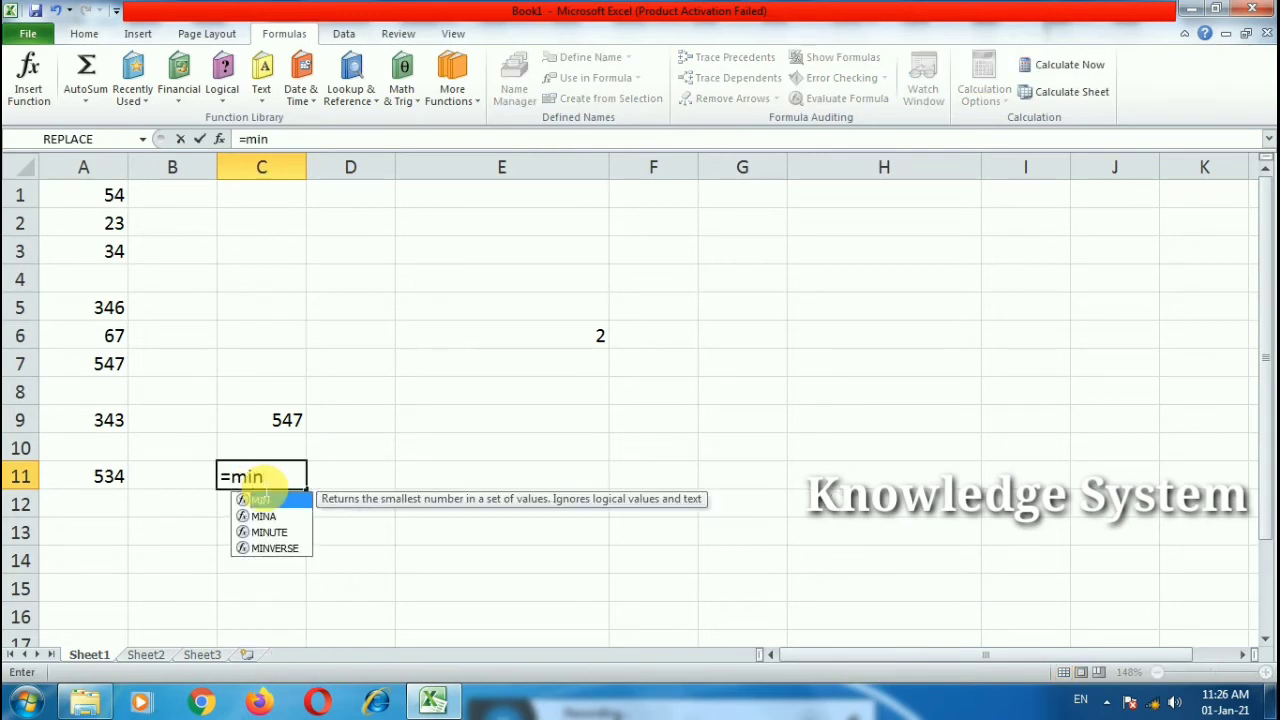
text(()
Step: Complete =MIN(A1:A11) in C11, returning 23
drag(114, 197, 87, 473)
text())
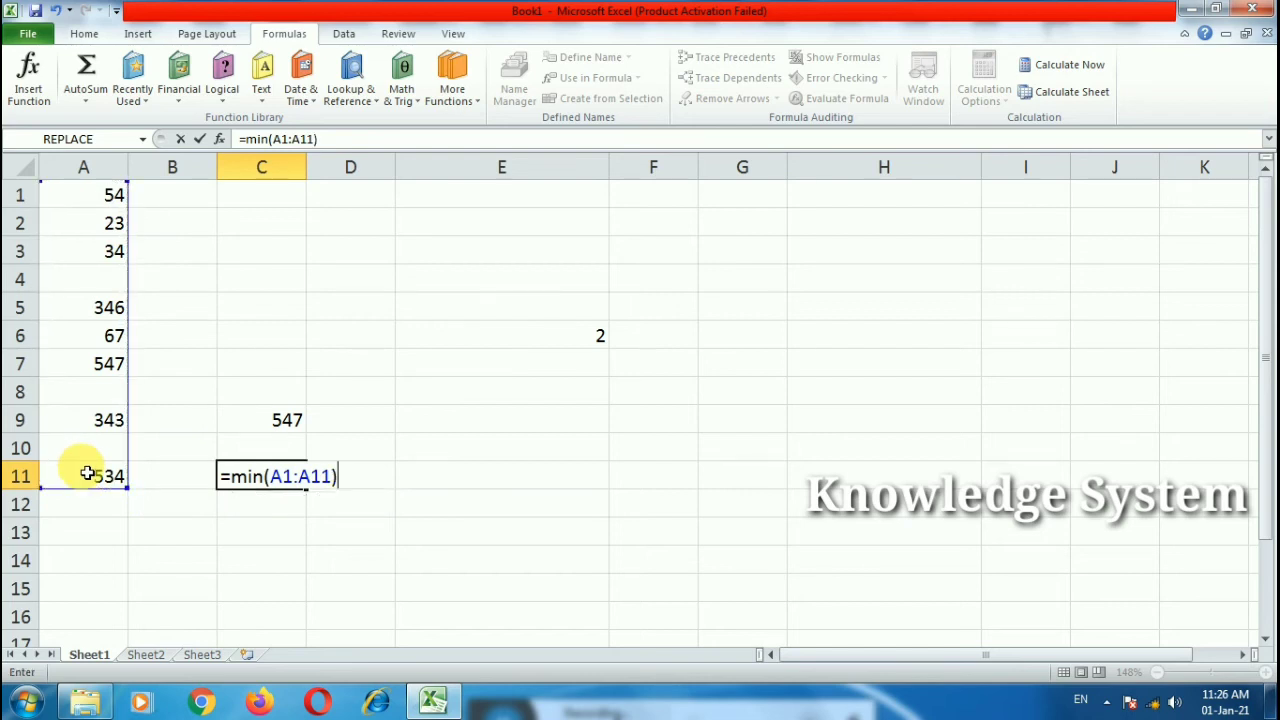
key(Return)
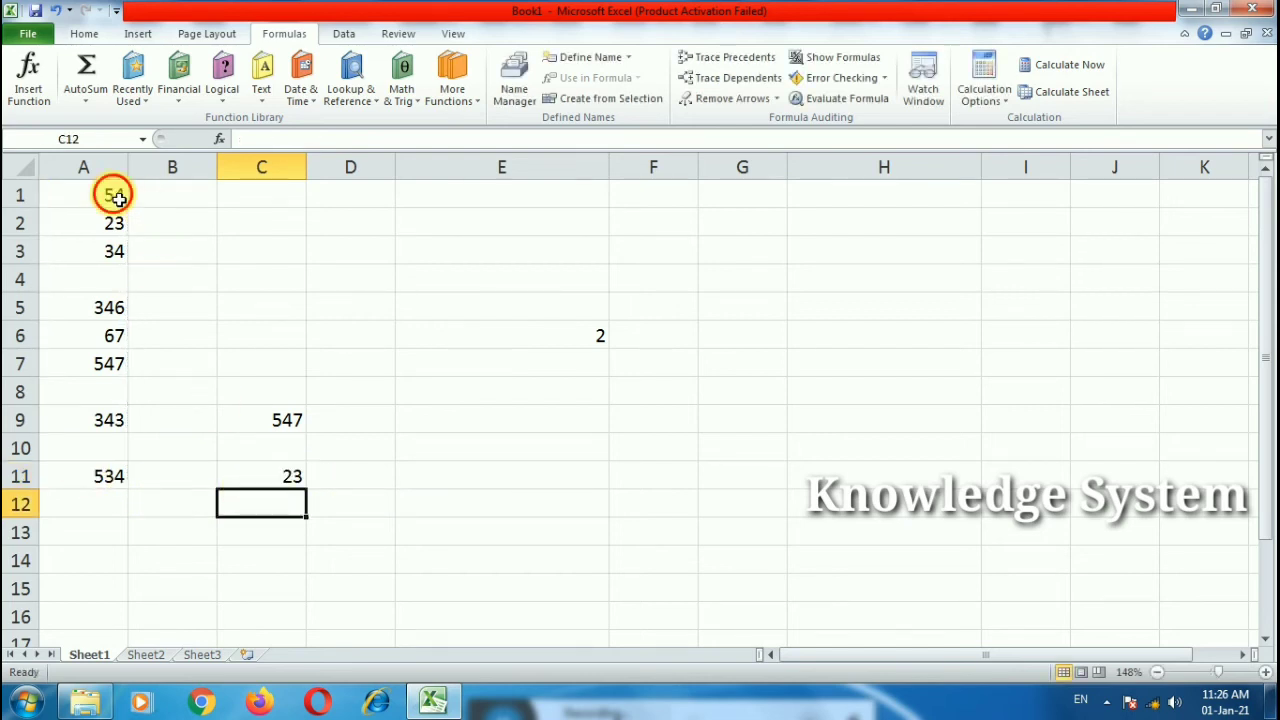
drag(116, 197, 85, 480)
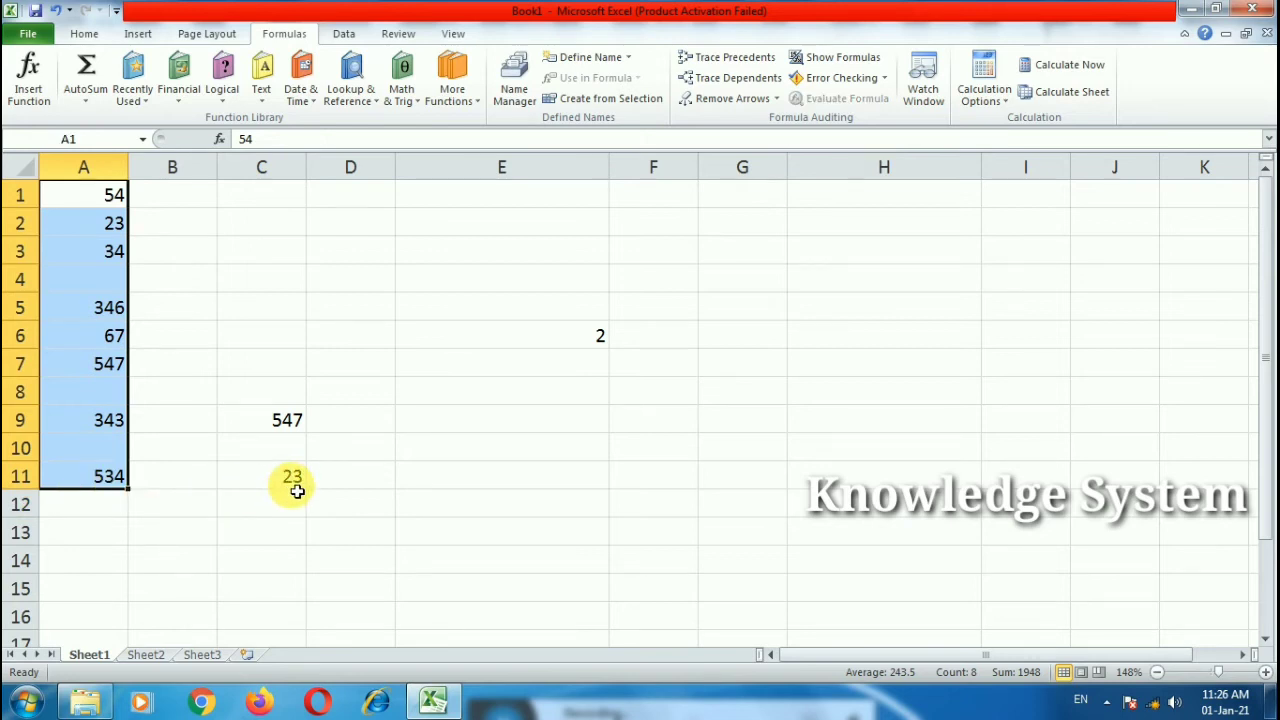
click(337, 506)
Step: Clear the results in C8:E11 and E6
drag(280, 389, 592, 492)
key(Delete)
click(549, 341)
key(Delete)
double_click(317, 314)
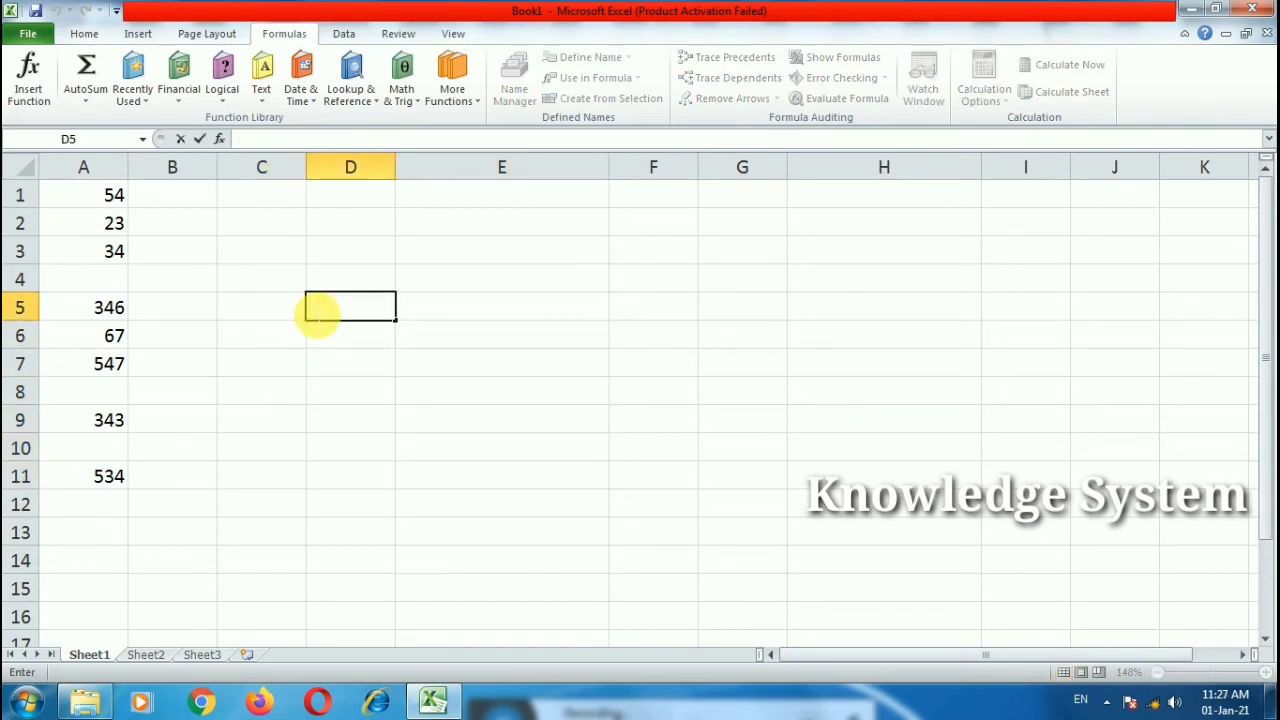
text(=averag)
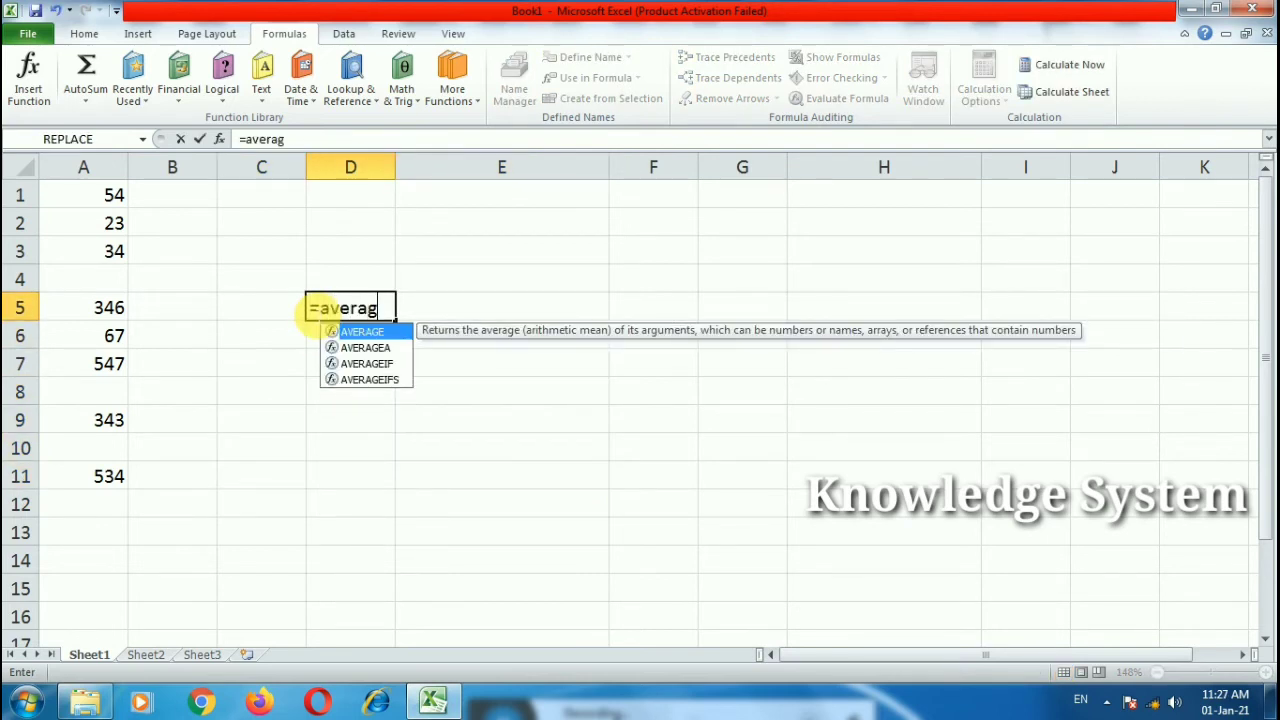
text(e)
key(Tab)
drag(76, 200, 92, 474)
text())
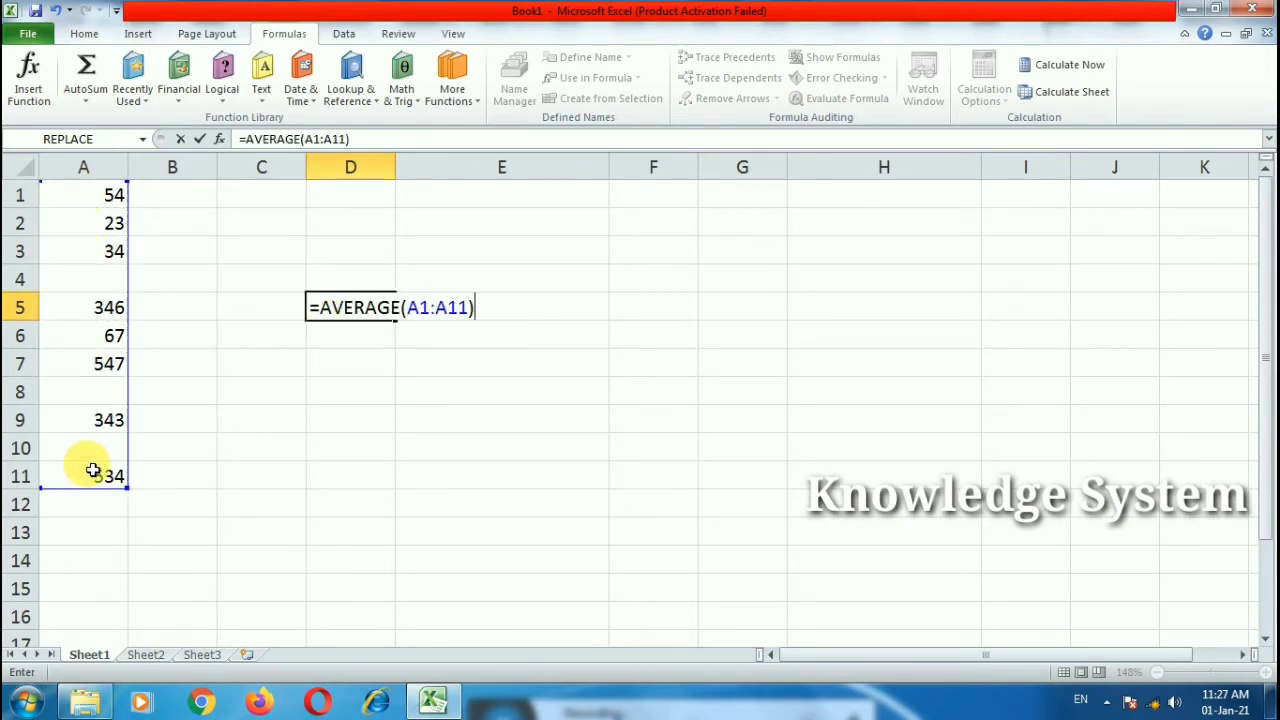
key(Return)
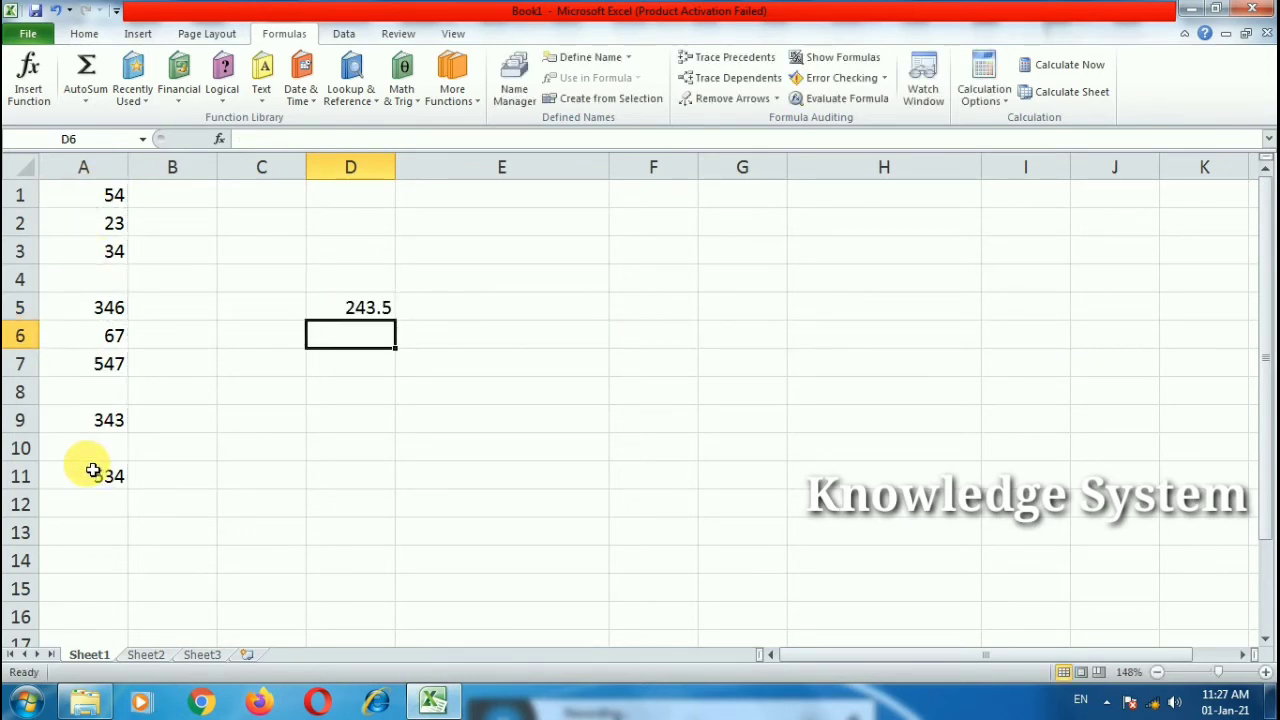
double_click(344, 309)
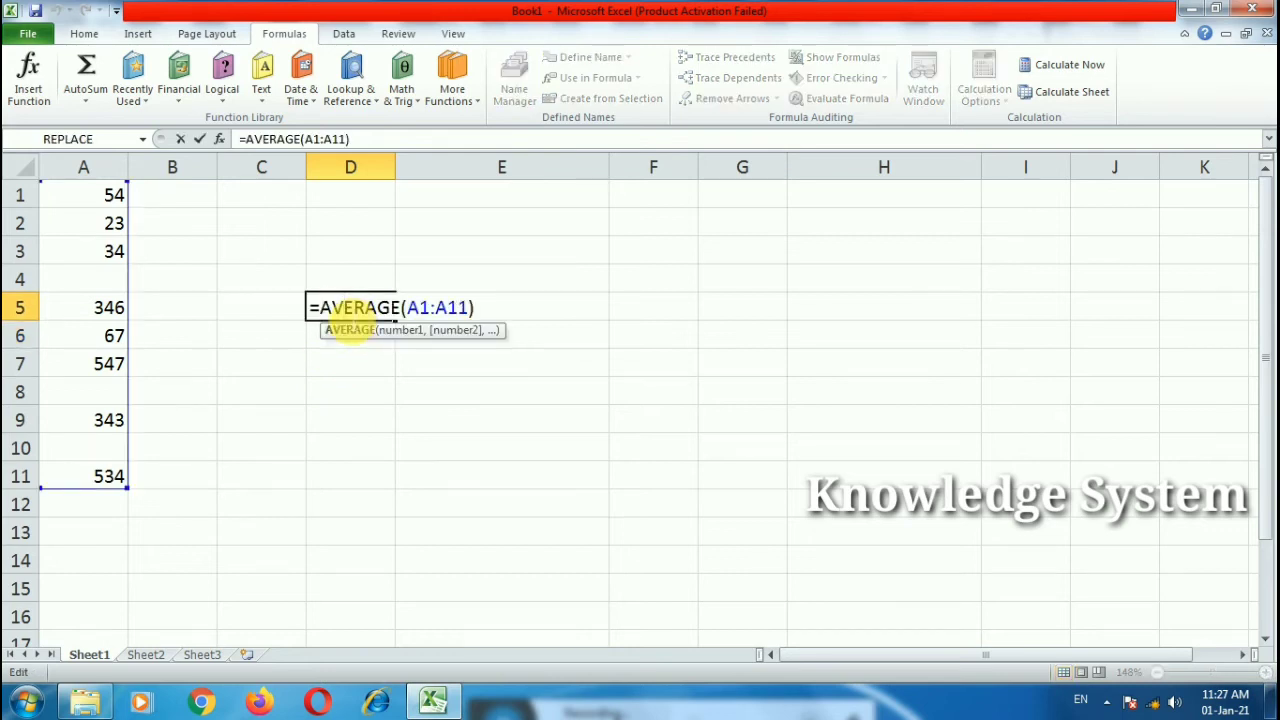
key(Return)
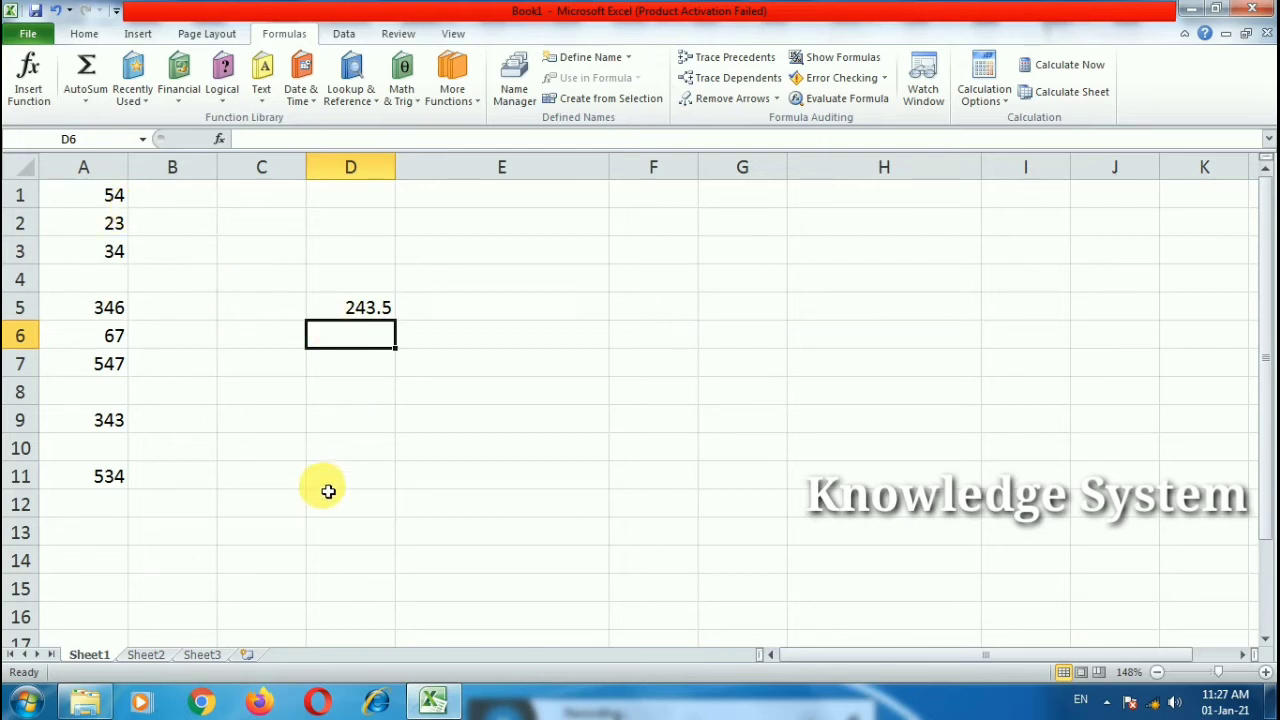
click(113, 195)
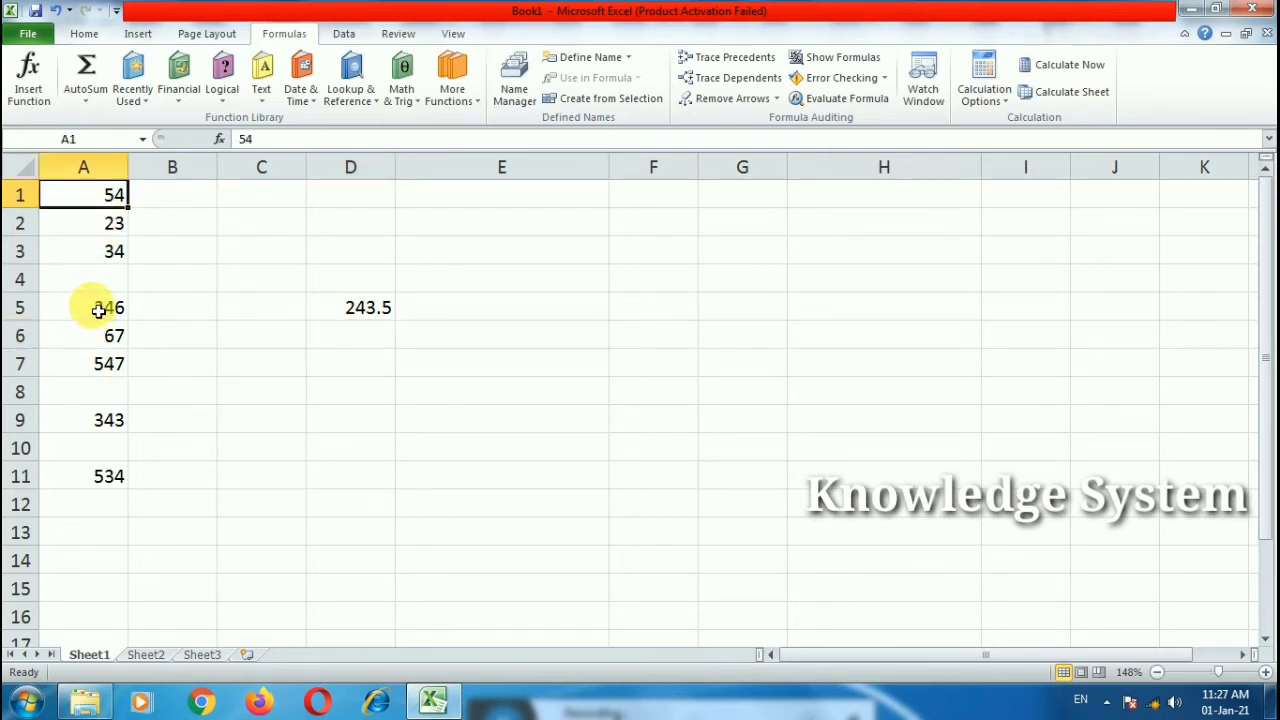
click(344, 315)
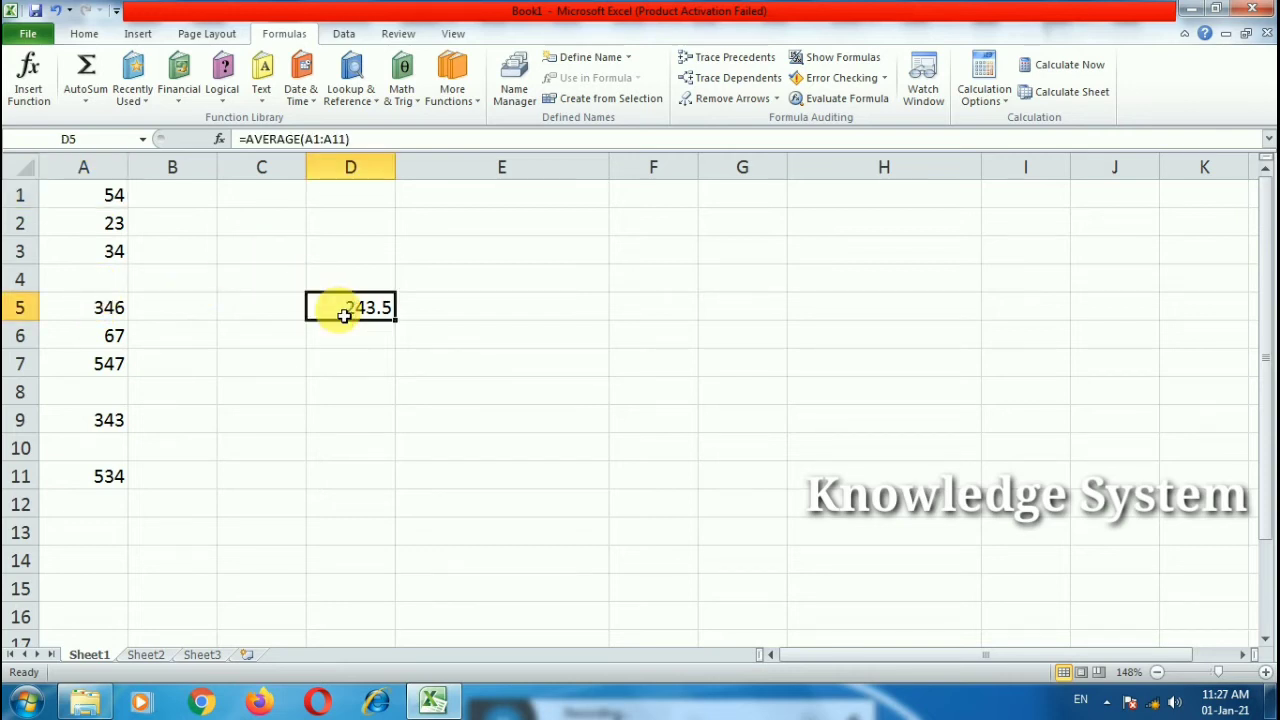
key(Delete)
double_click(344, 292)
double_click(359, 317)
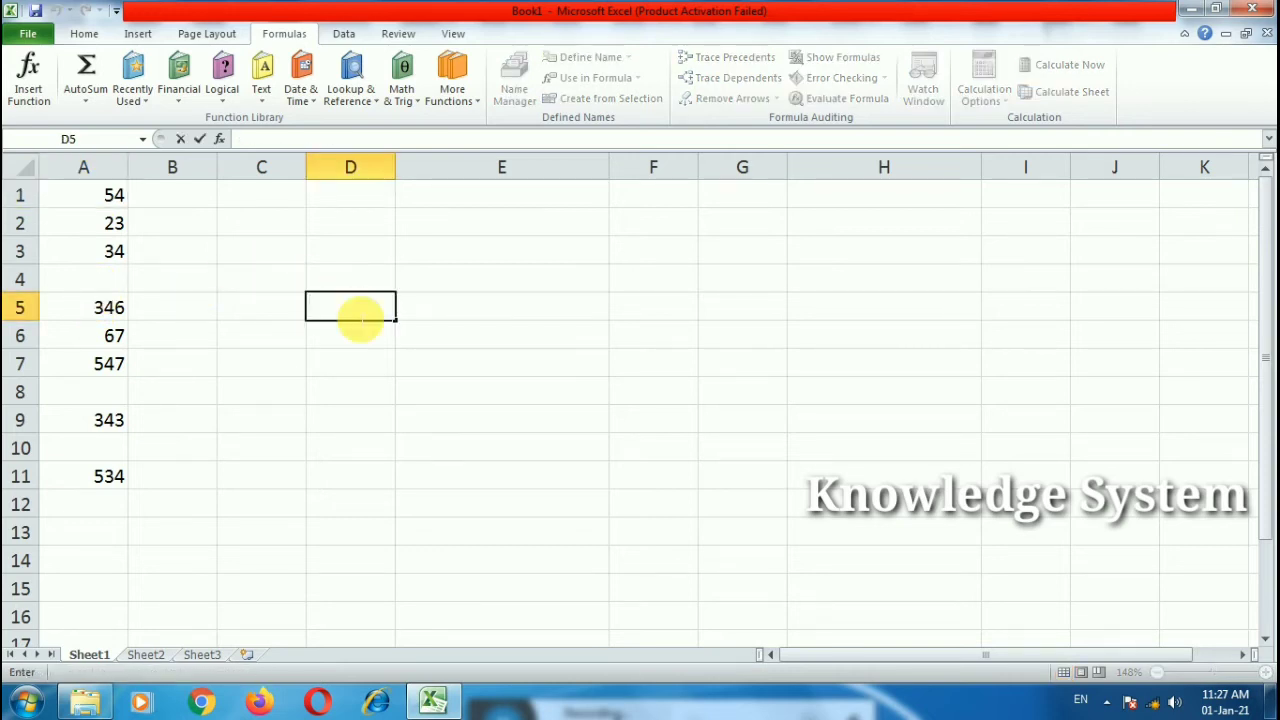
text(a)
key(BackSpace)
key(BackSpace)
key(BackSpace)
key(BackSpace)
key(BackSpace)
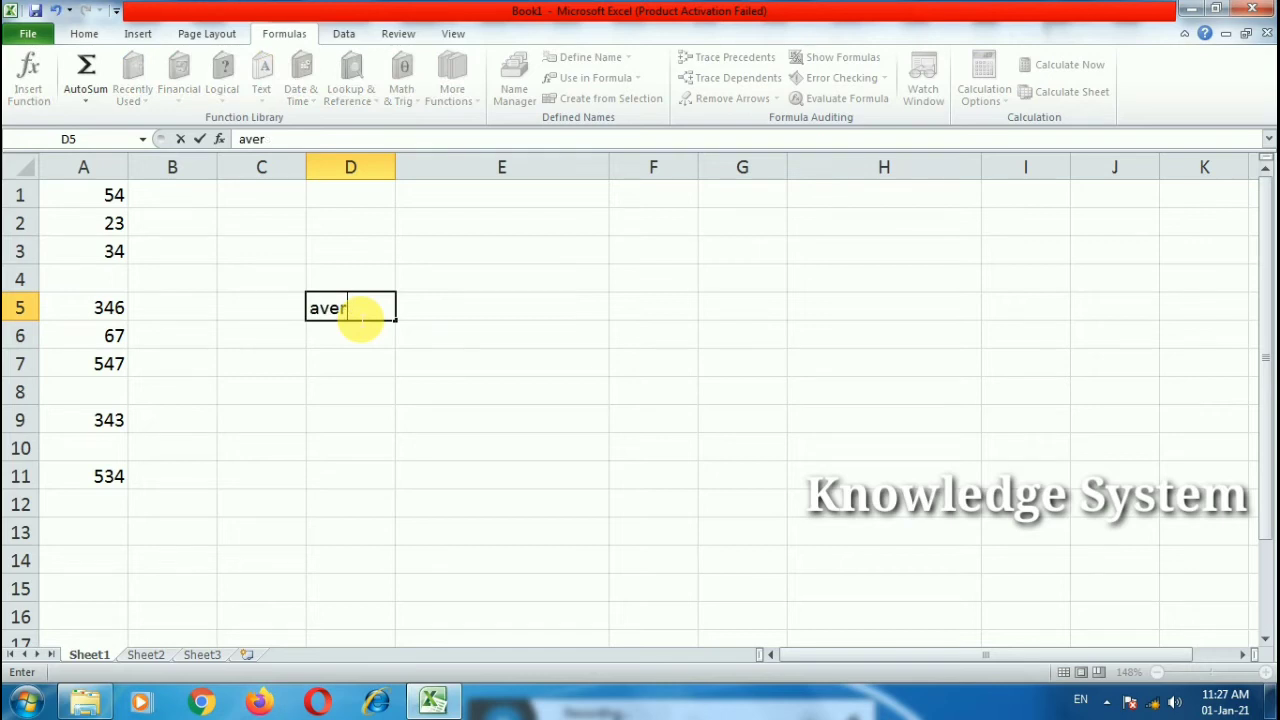
text(=average)
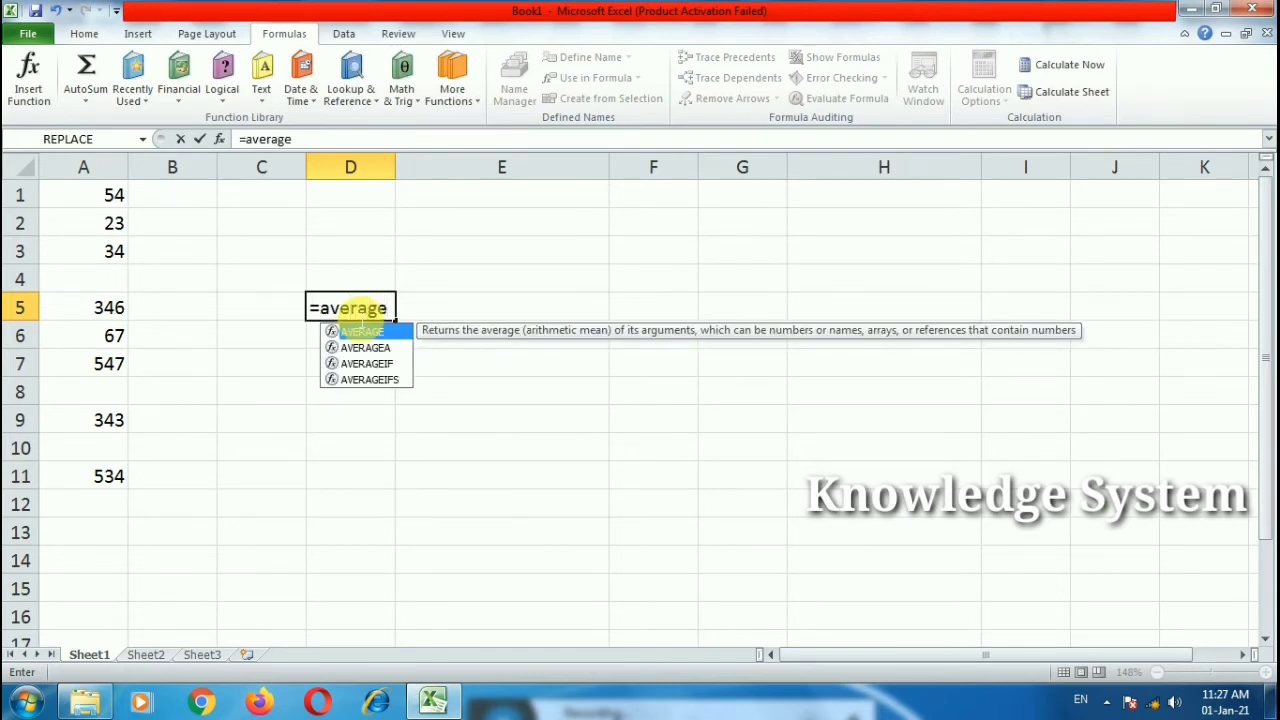
text(()
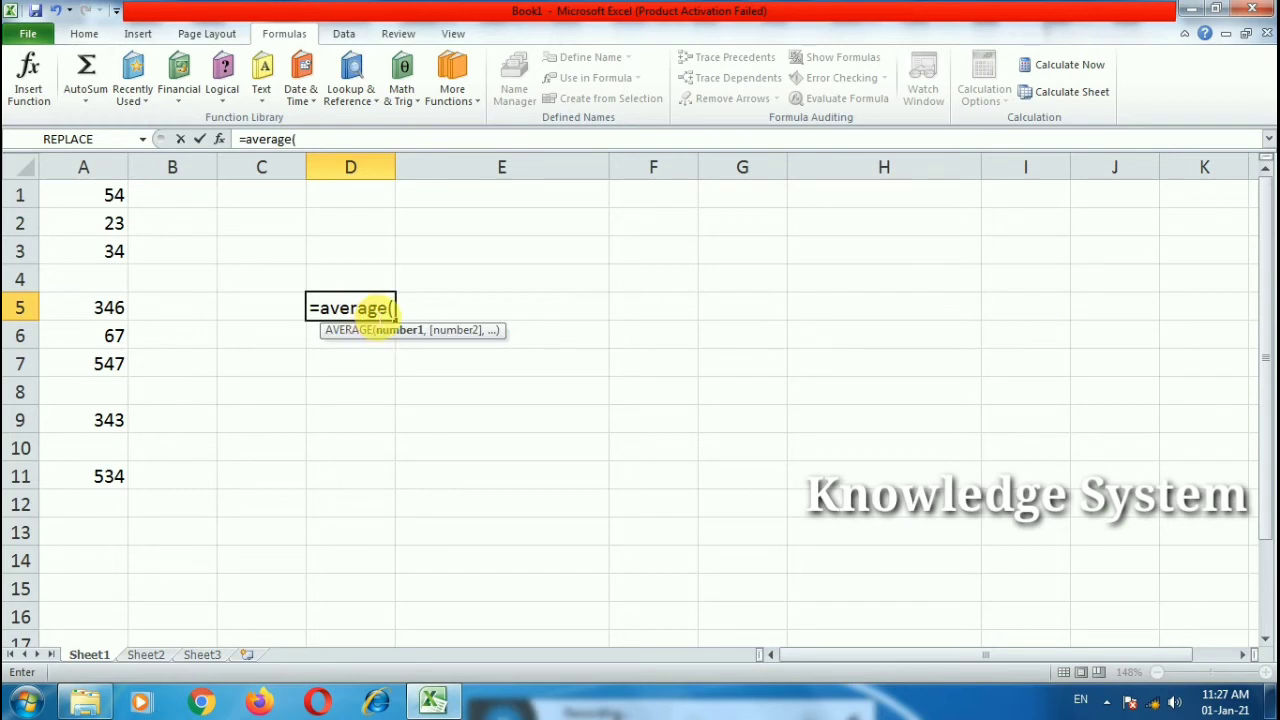
text(5,742)
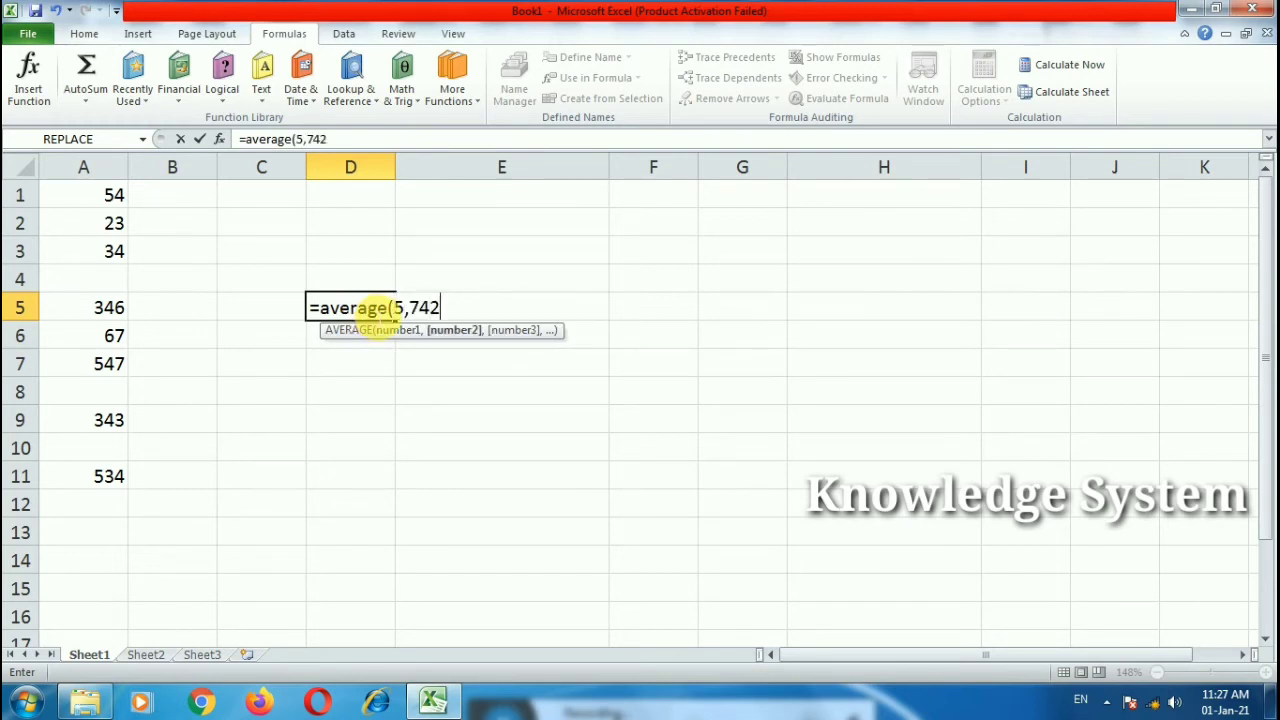
key(BackSpace)
key(BackSpace)
key(BackSpace)
text(,6)
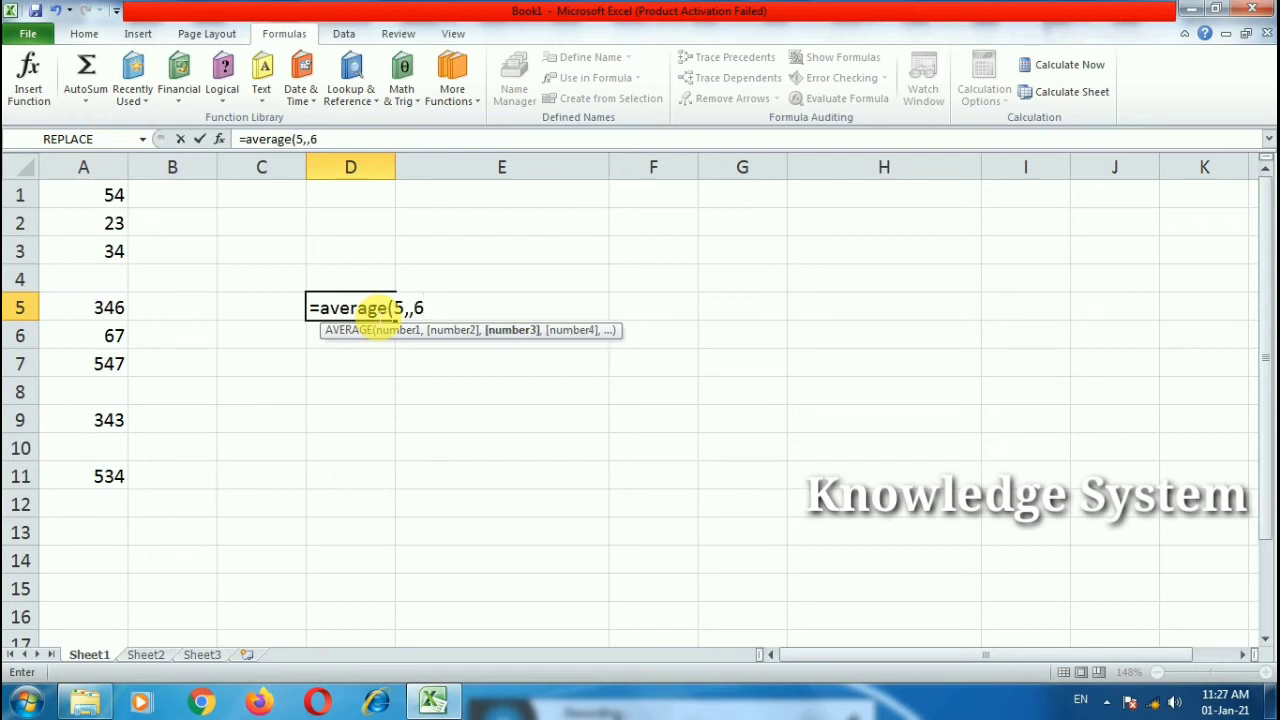
text(,1,5)
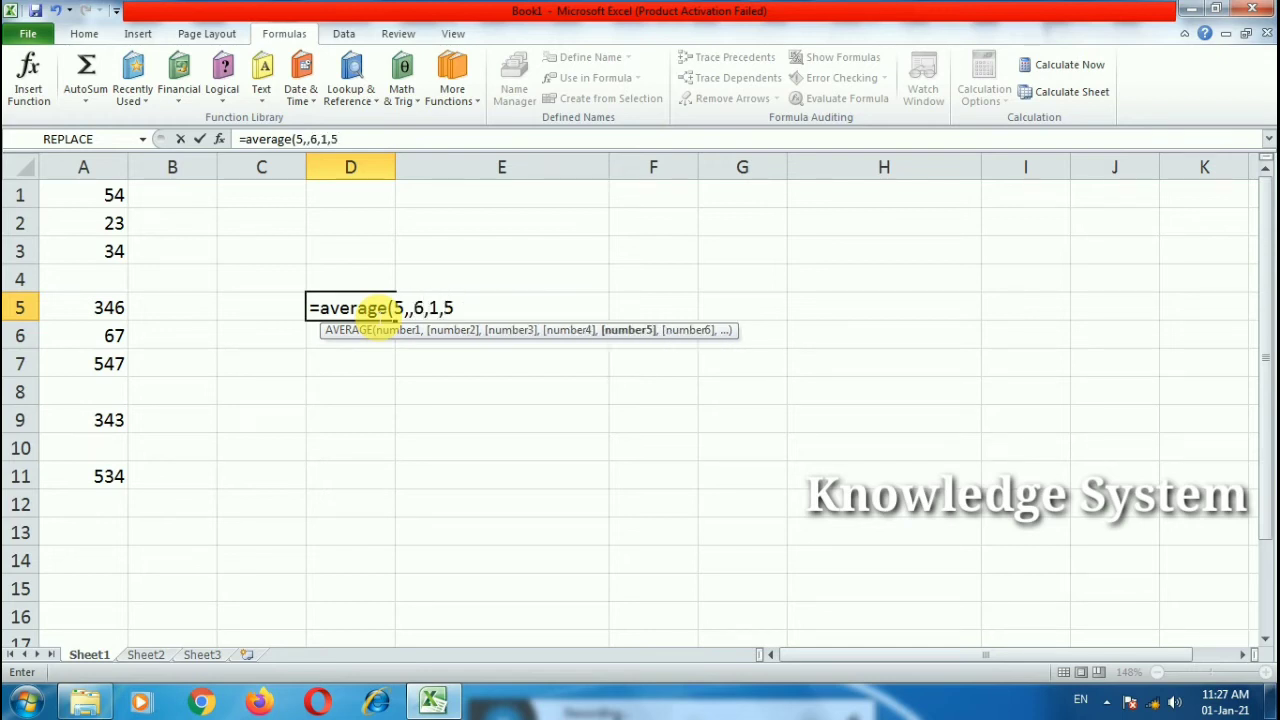
text(8)
key(BackSpace)
text(,9)
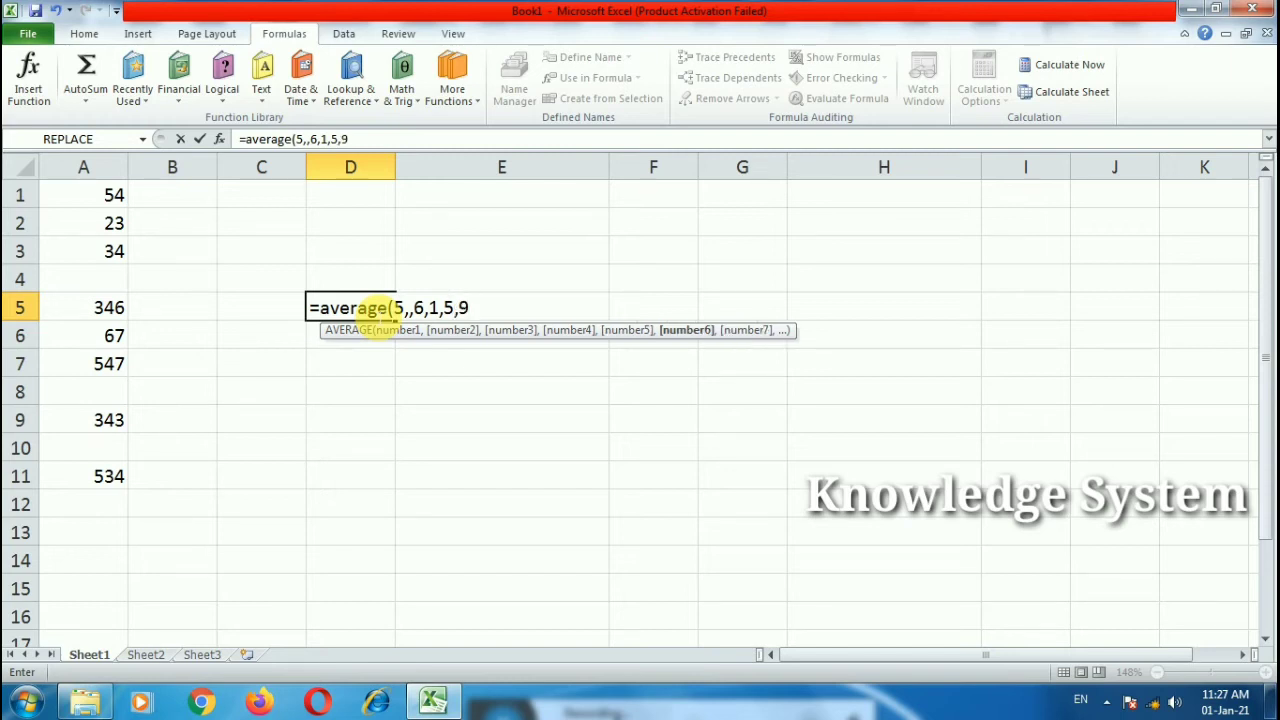
text())
key(Return)
double_click(377, 315)
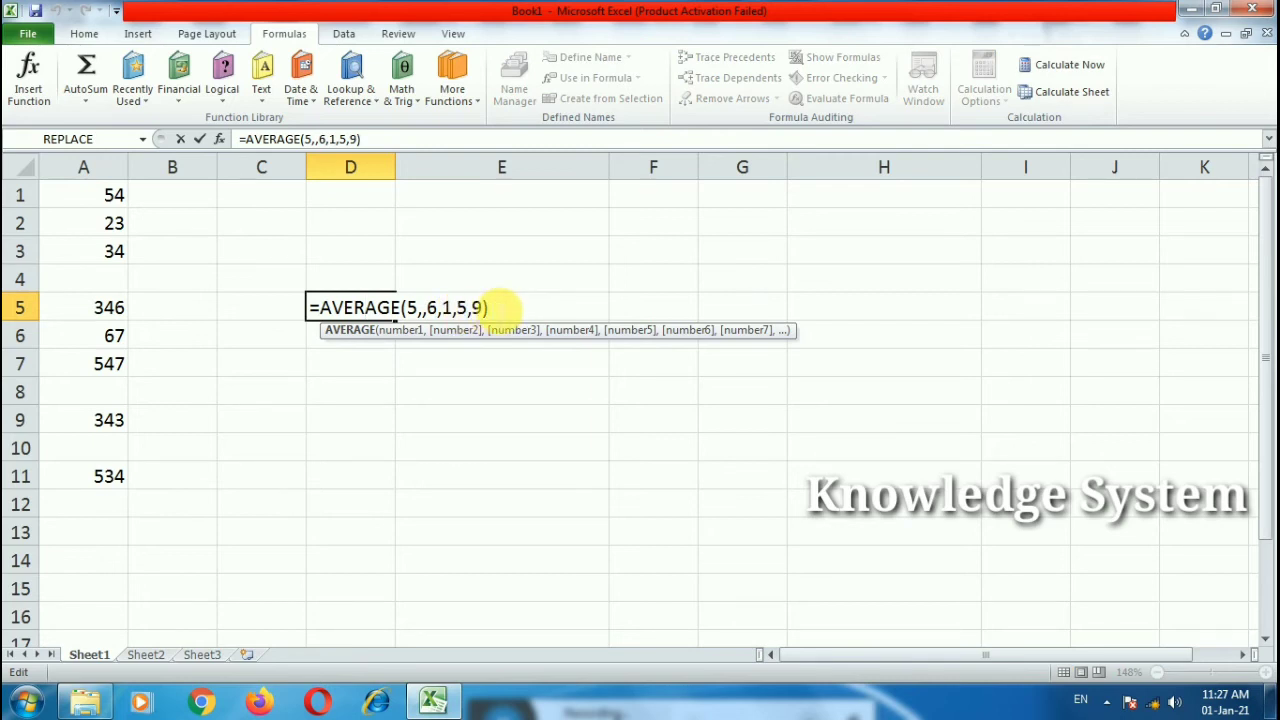
key(Return)
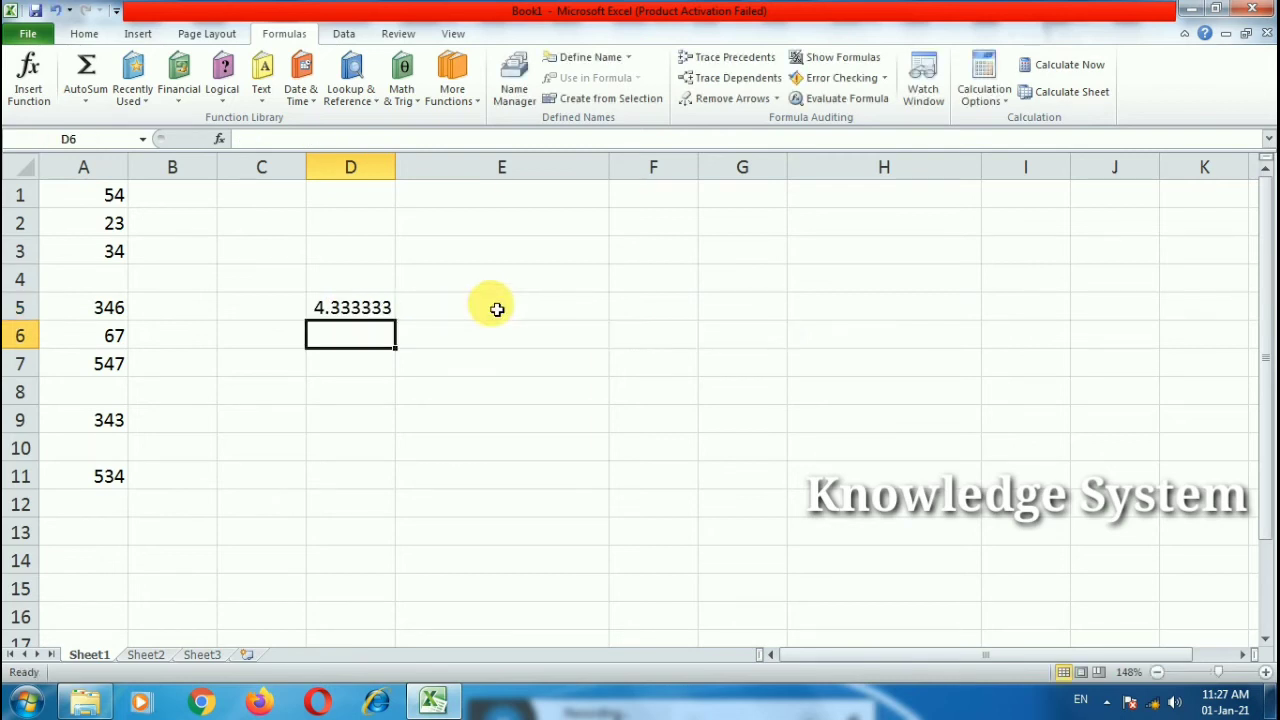
double_click(337, 309)
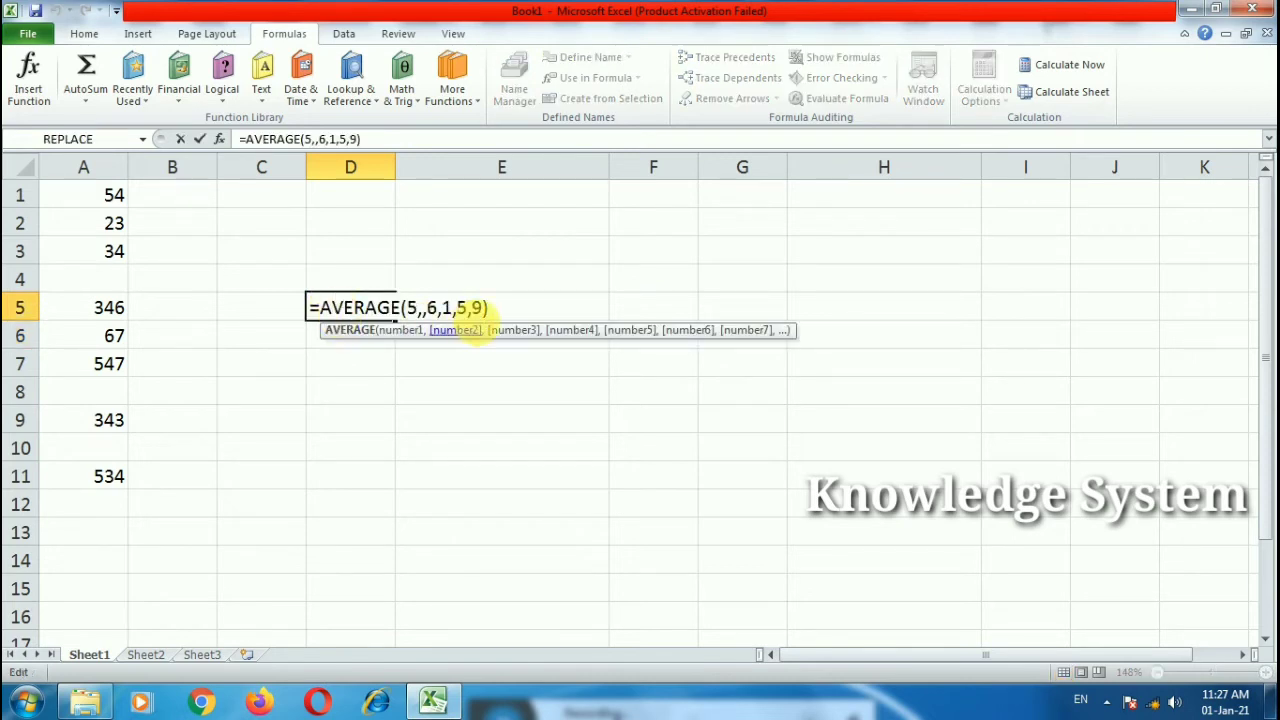
key(ctrl+Return)
drag(523, 314, 352, 297)
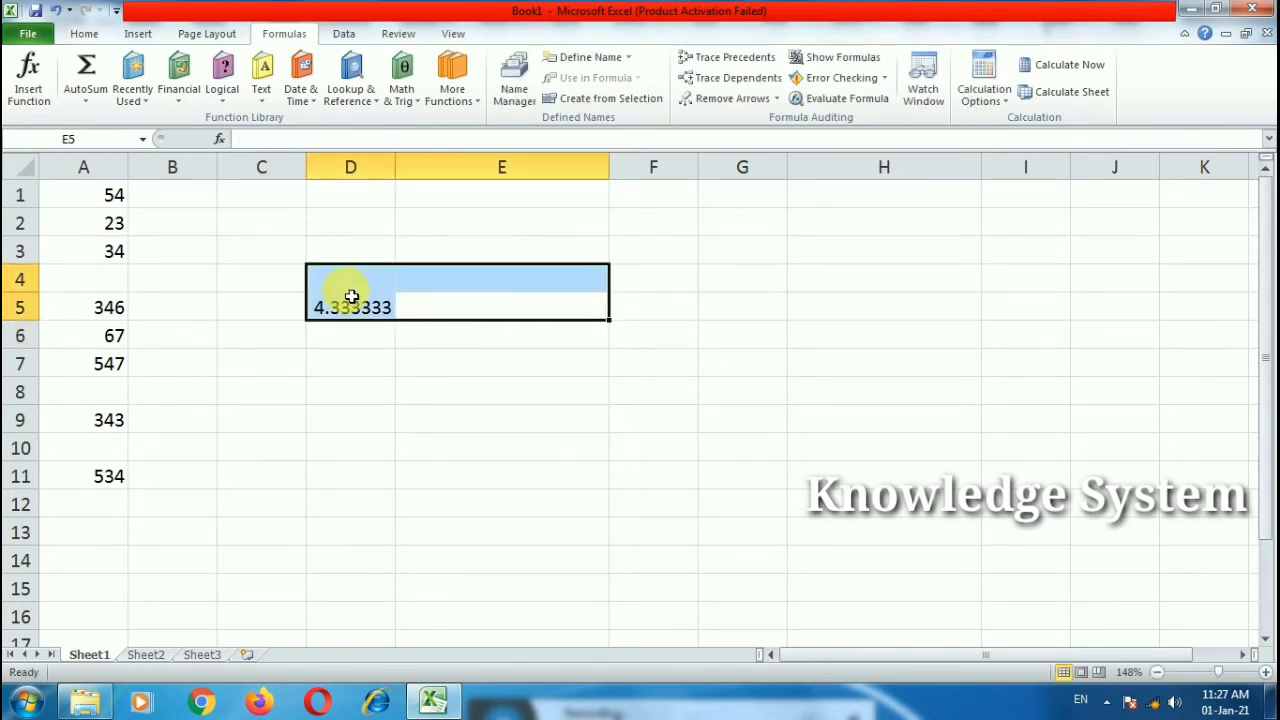
key(Delete)
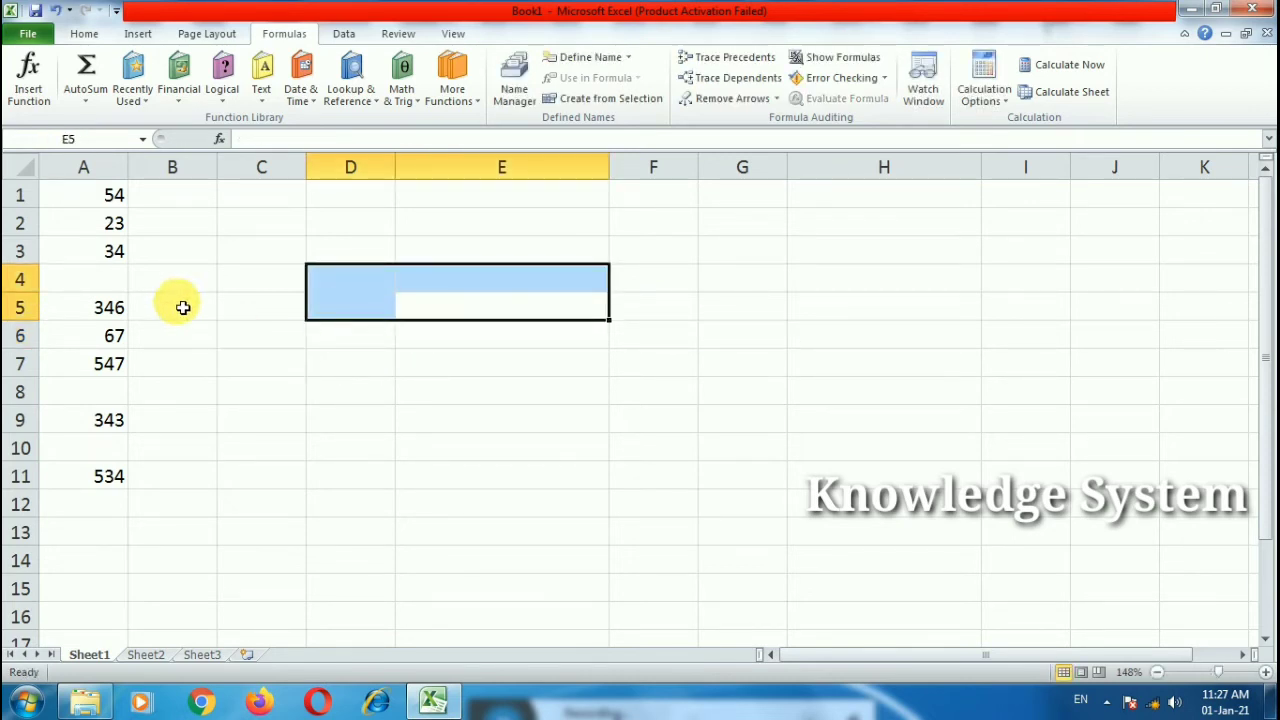
Step: Enter =LARGE(A1:A11,1) in C10 to get the largest value in column A
double_click(293, 447)
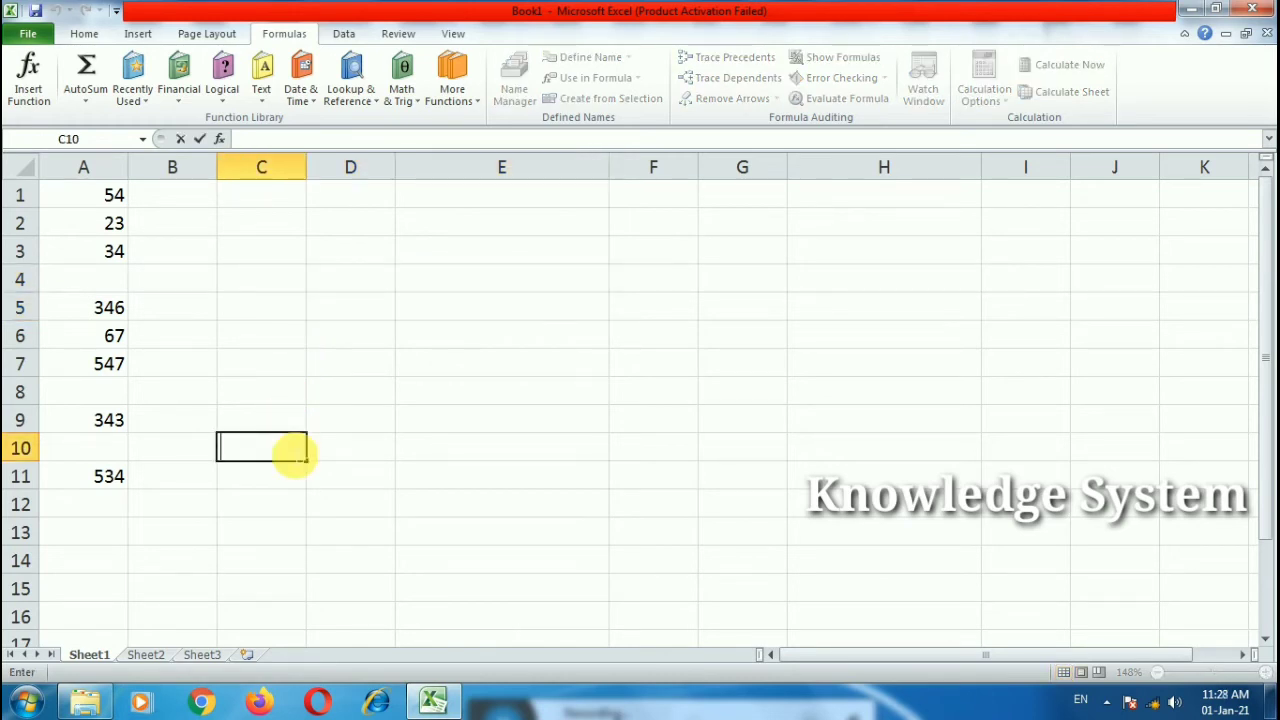
text(=large)
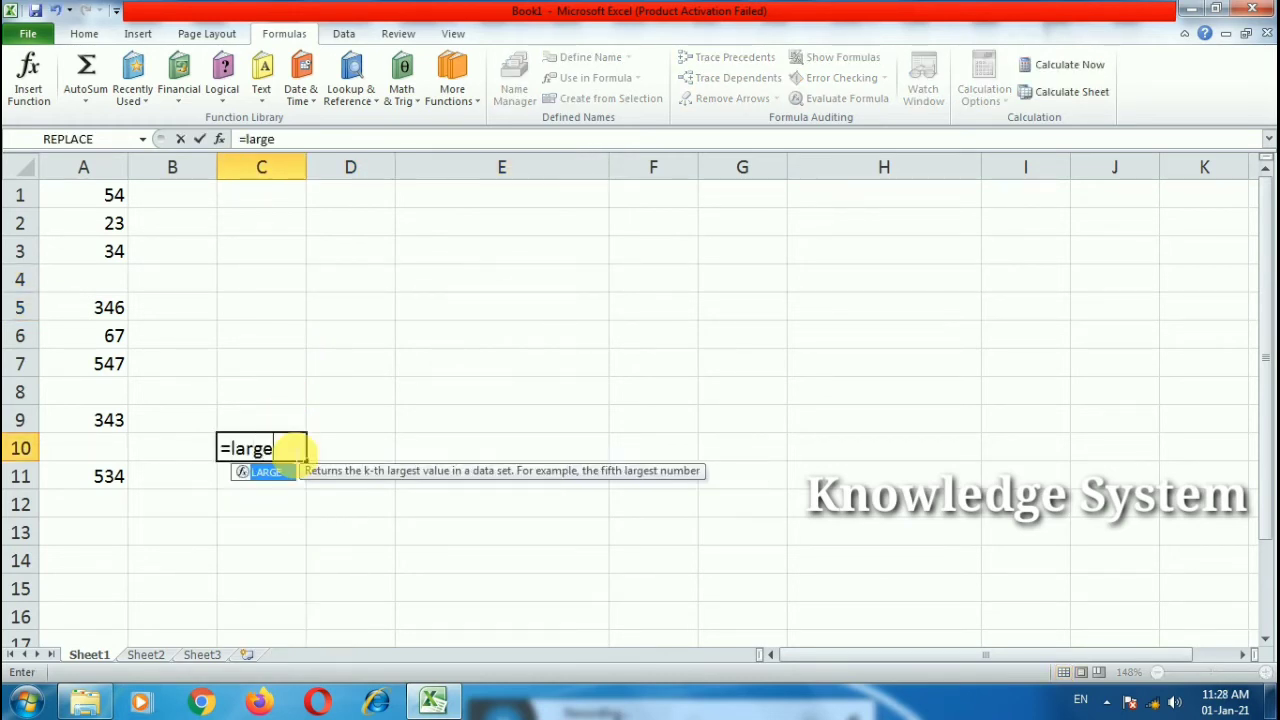
text(()
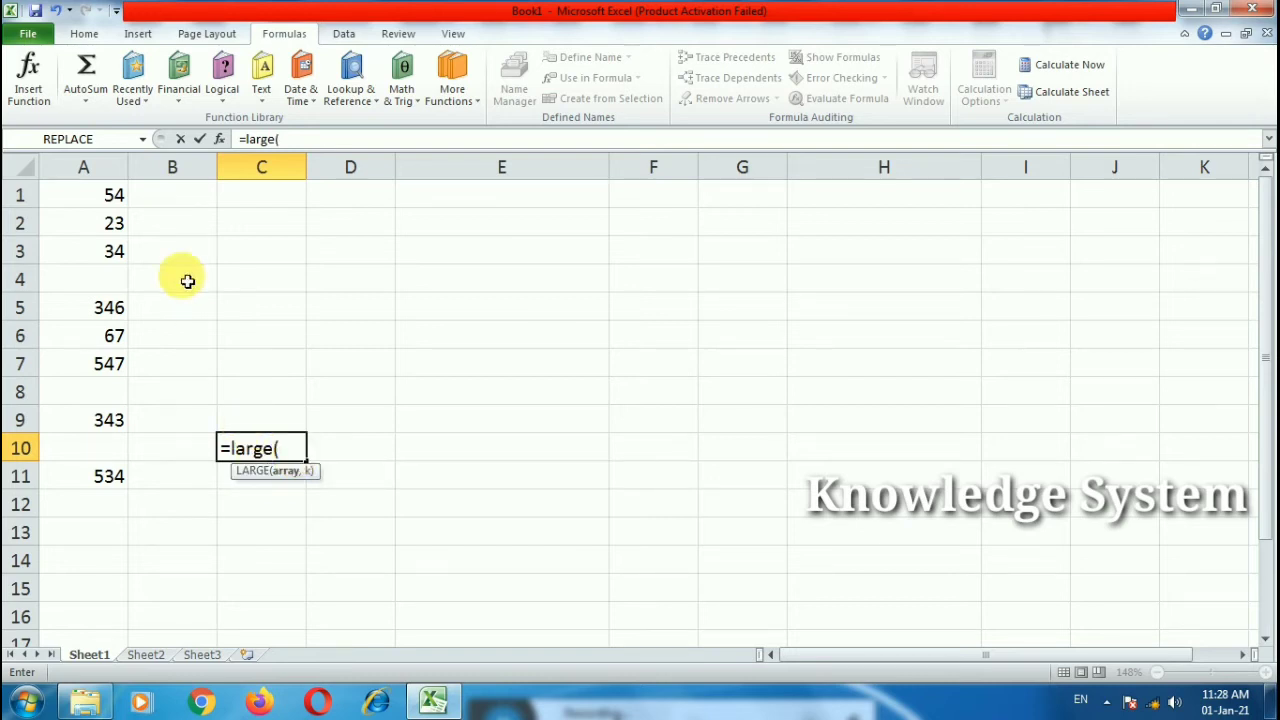
drag(114, 198, 108, 476)
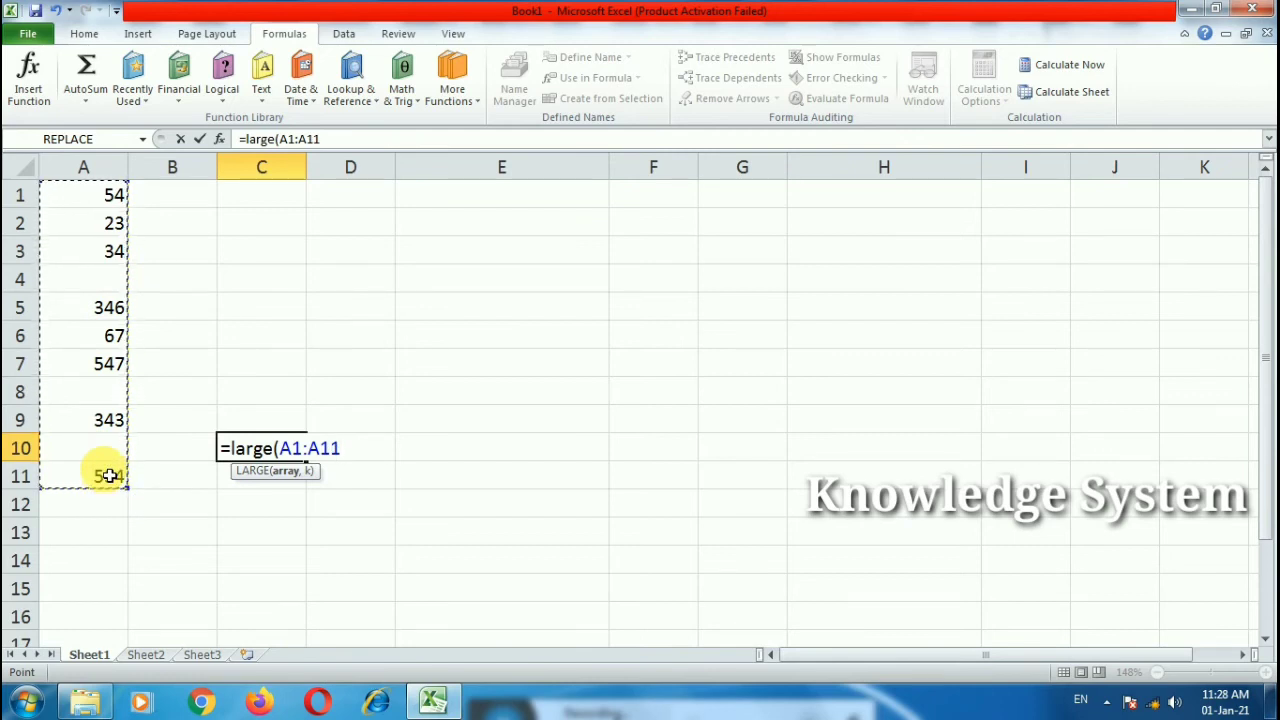
text(,)
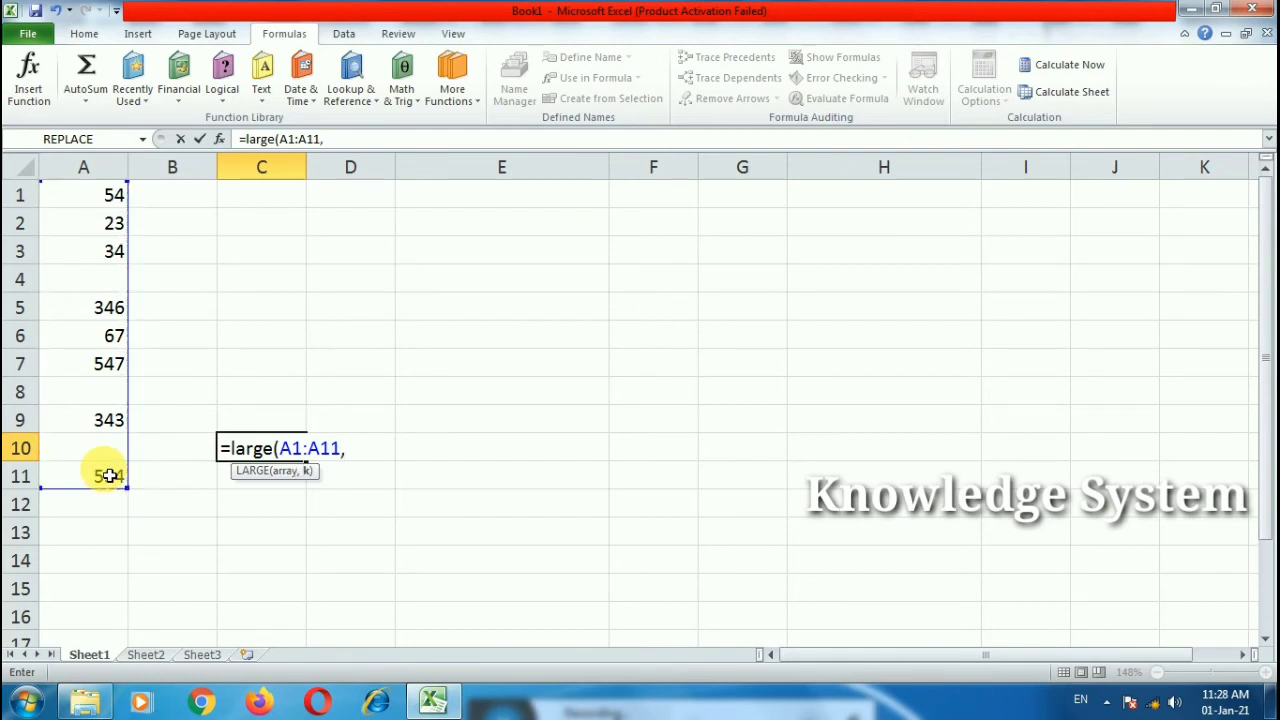
text(1))
key(Return)
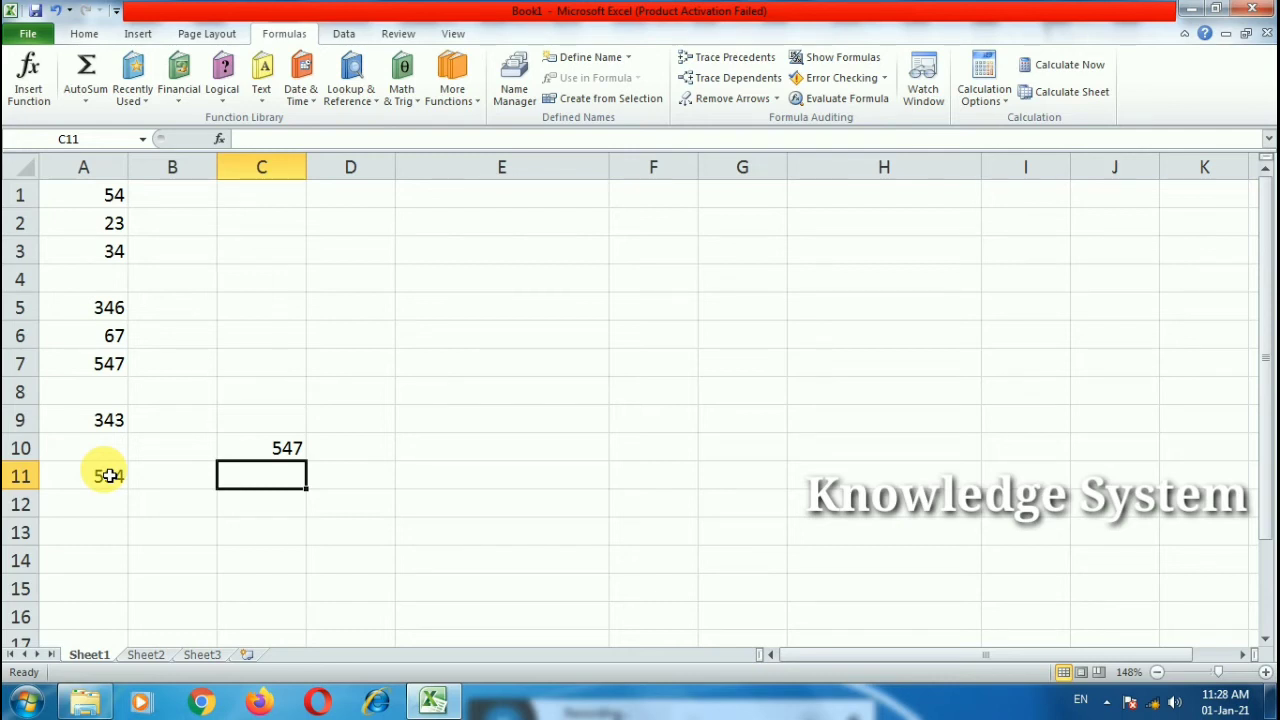
Step: Change the LARGE rank argument to 2, then 3, returning 534 and 346
click(268, 455)
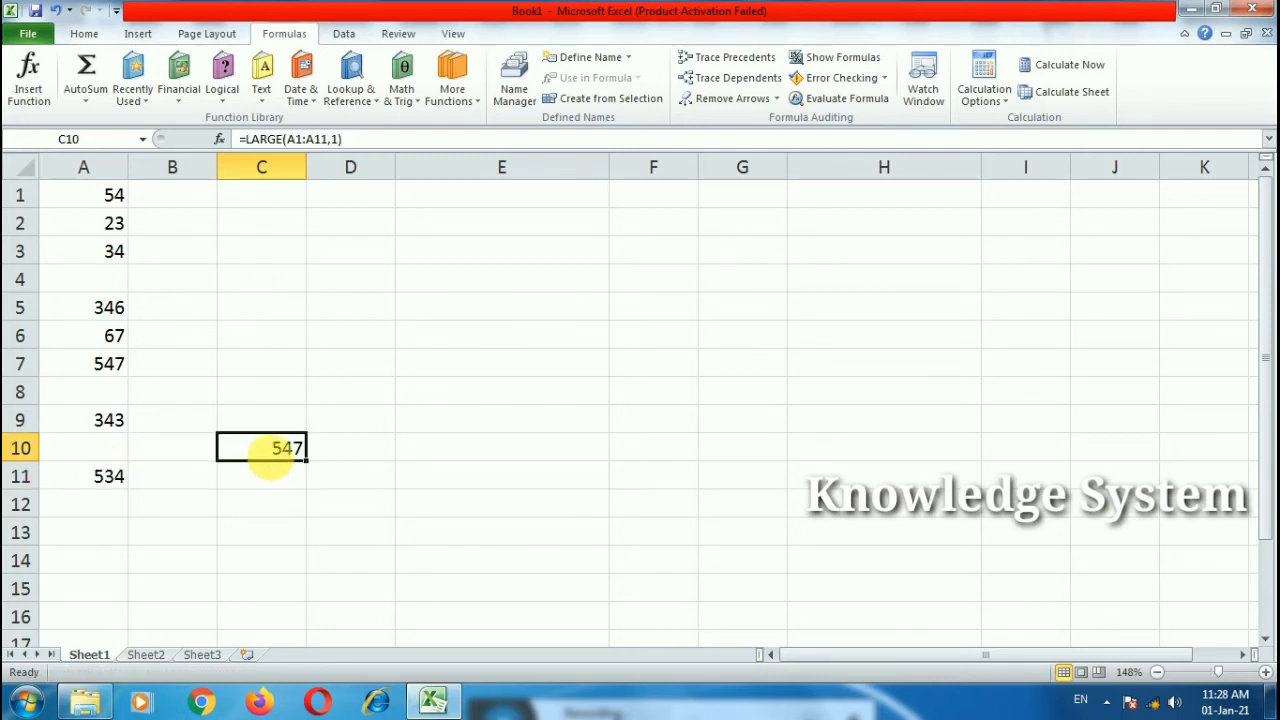
double_click(275, 456)
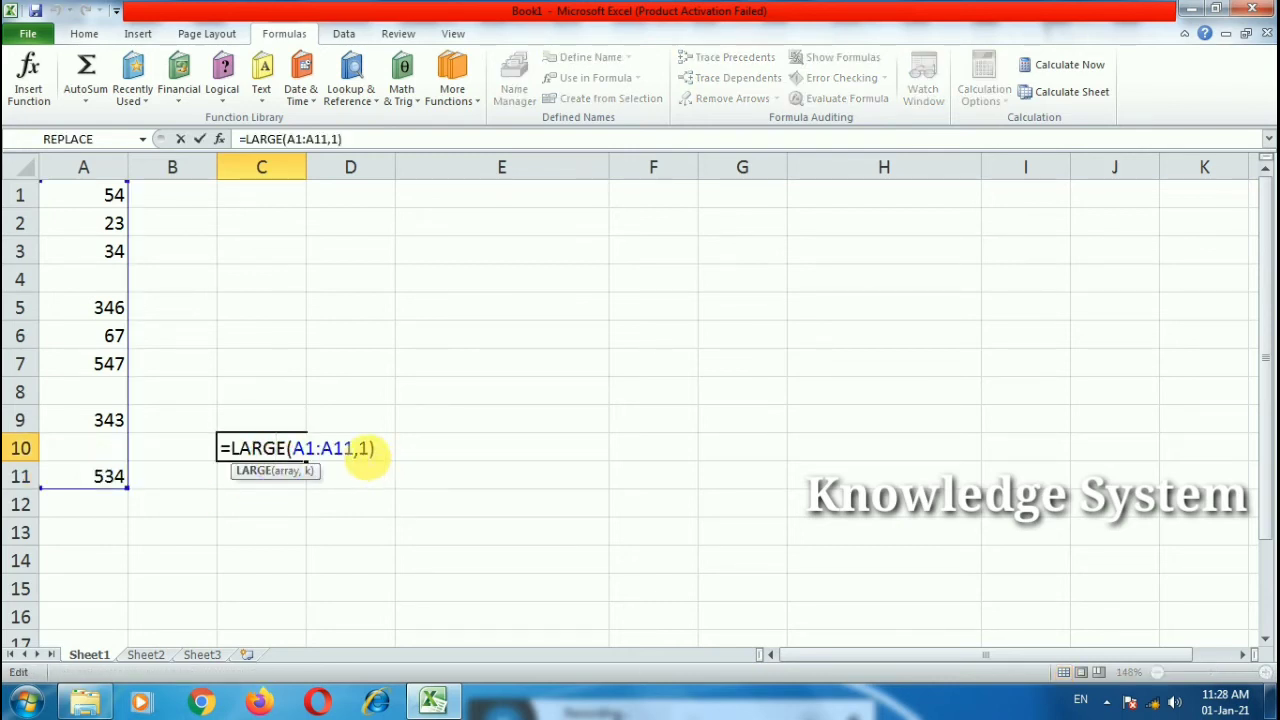
double_click(365, 450)
text(2)
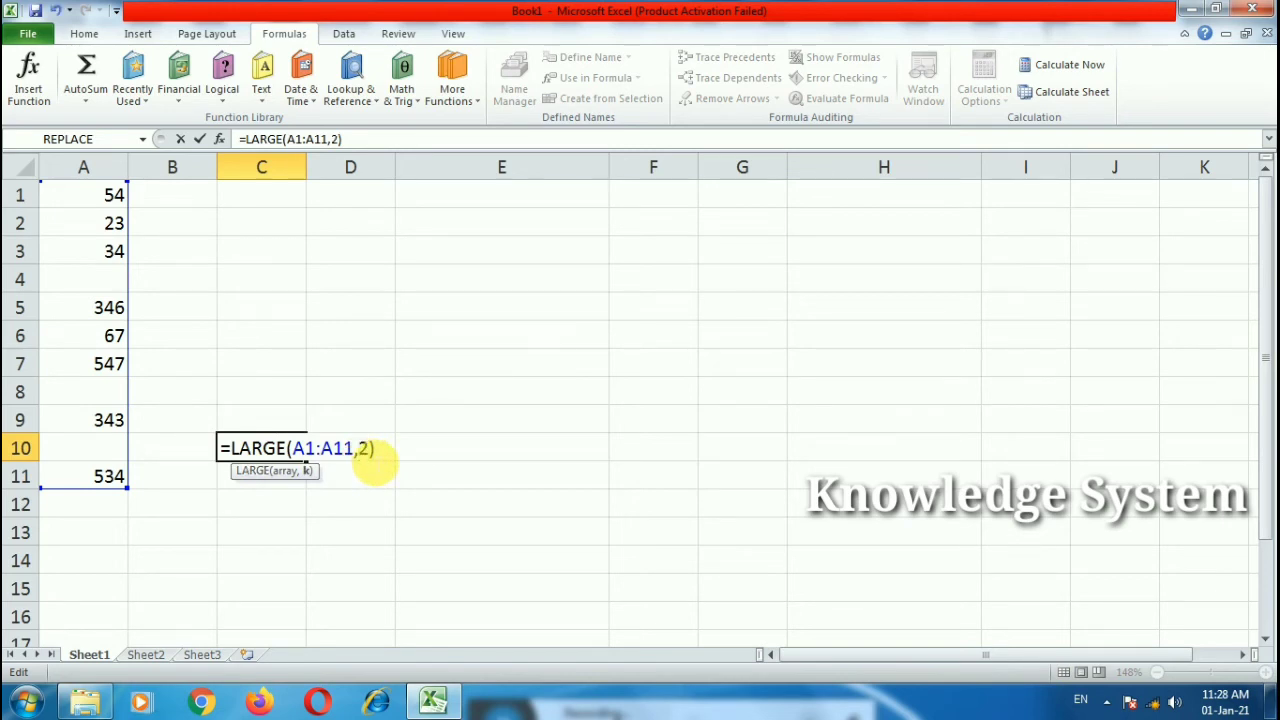
key(Return)
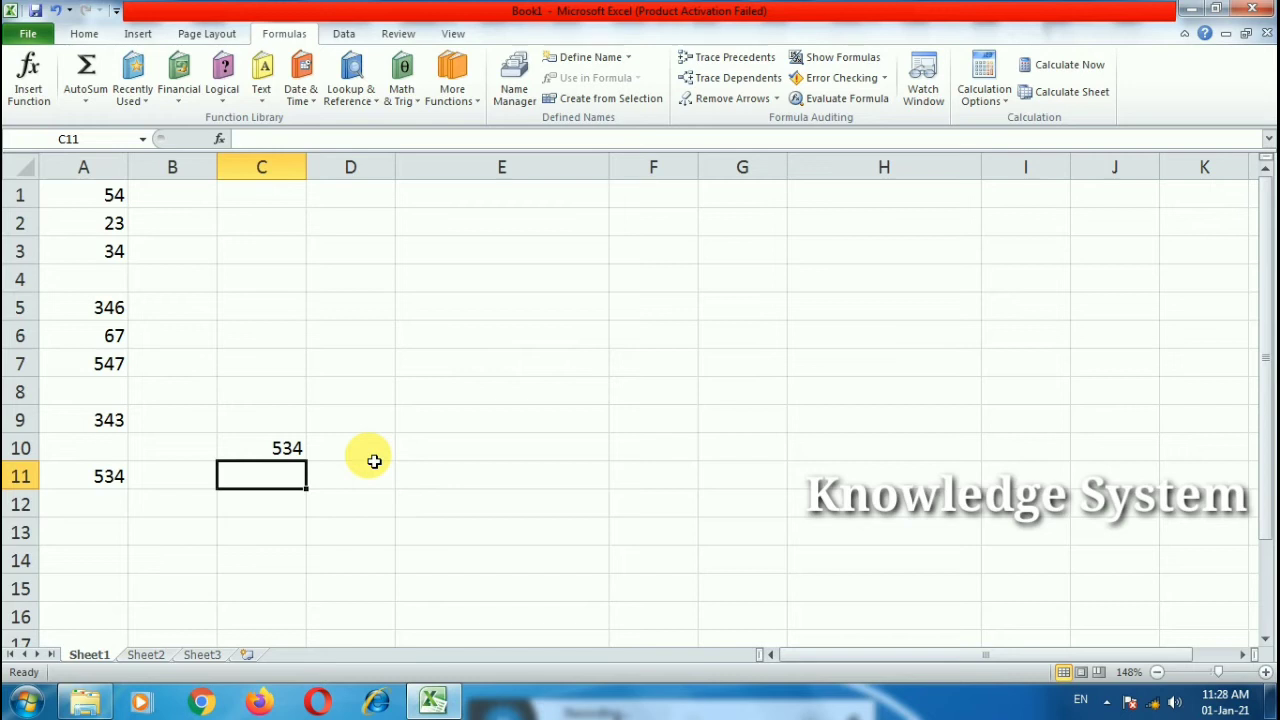
double_click(288, 449)
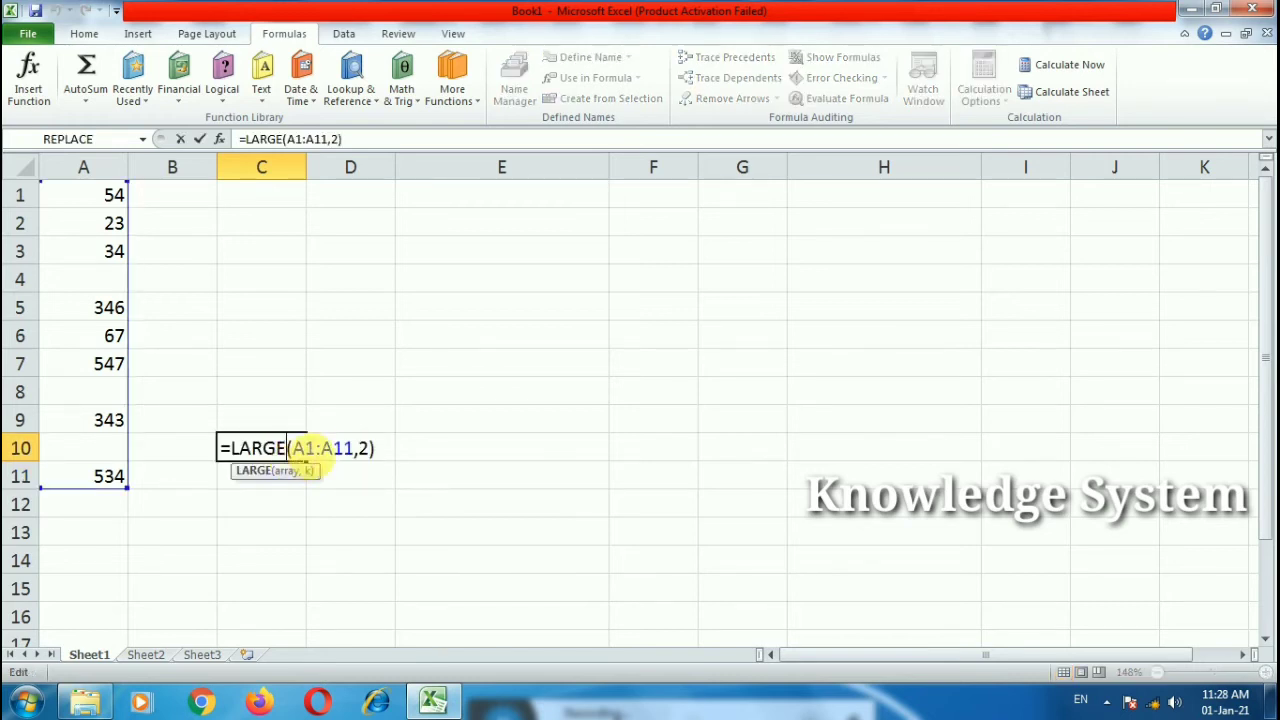
double_click(363, 449)
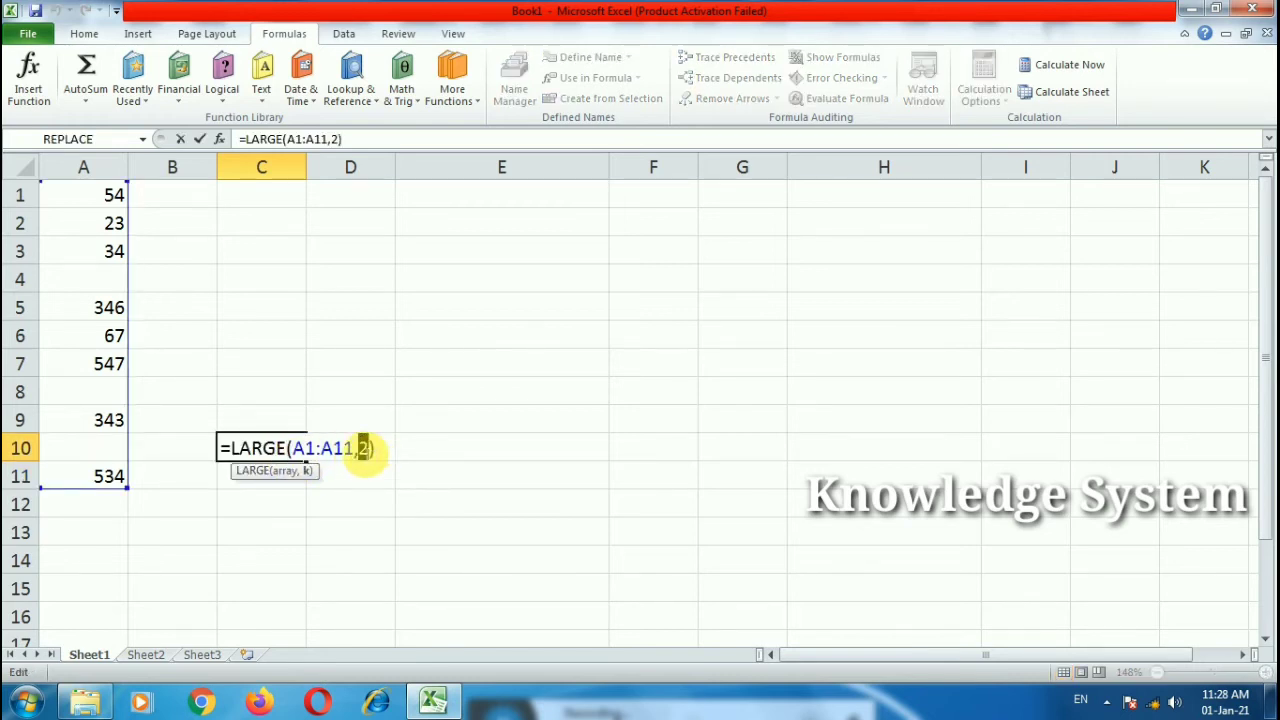
text(3)
key(Return)
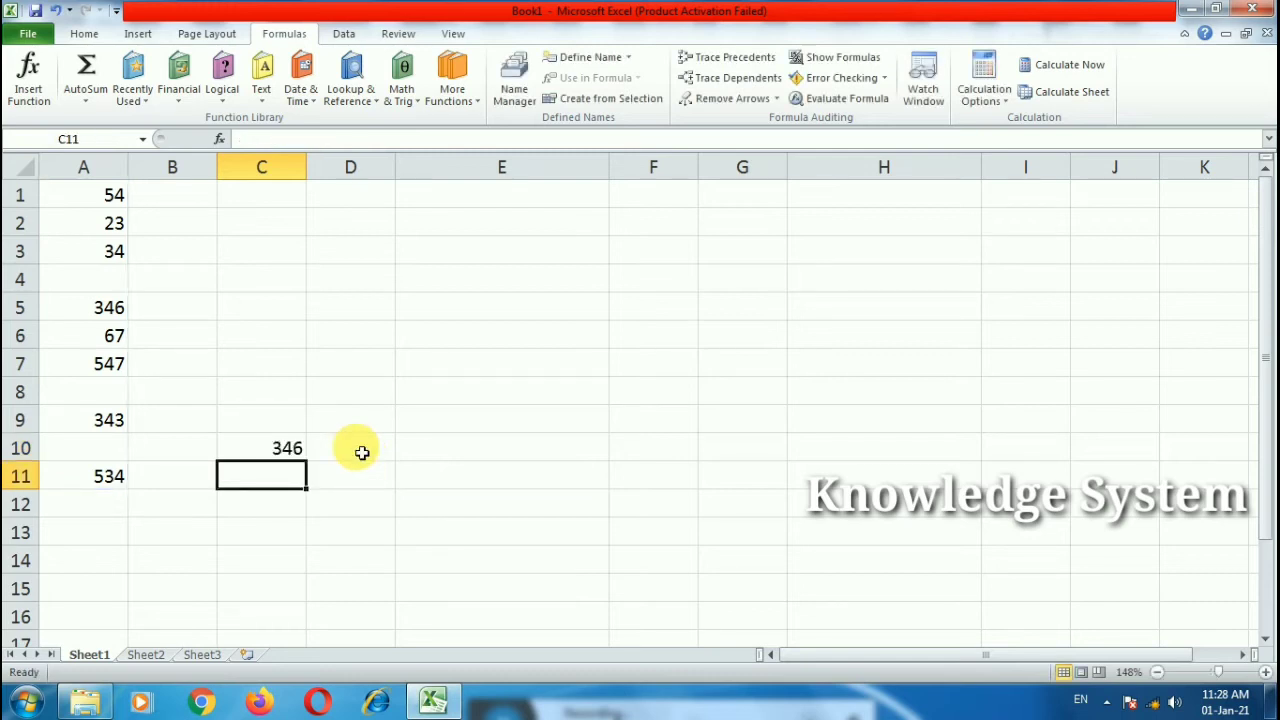
Step: Set the LARGE rank argument to 4, returning 343
double_click(277, 449)
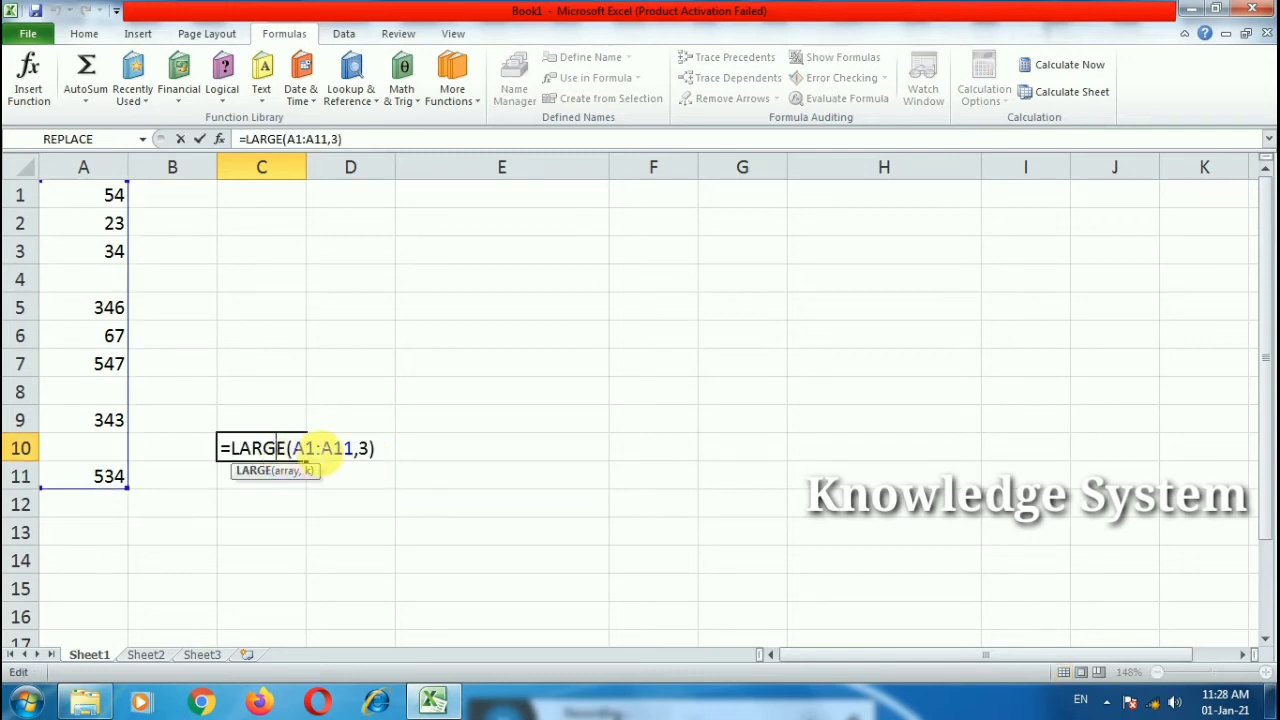
drag(358, 449, 371, 450)
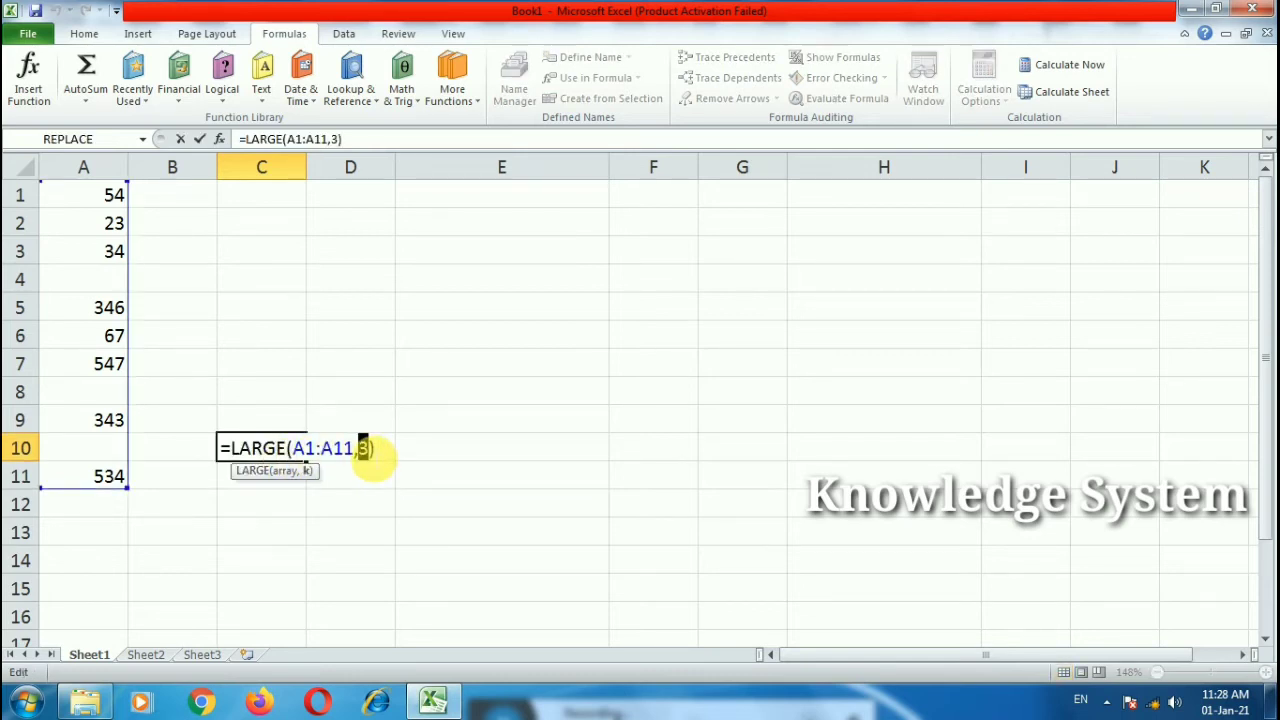
text(4)
key(Return)
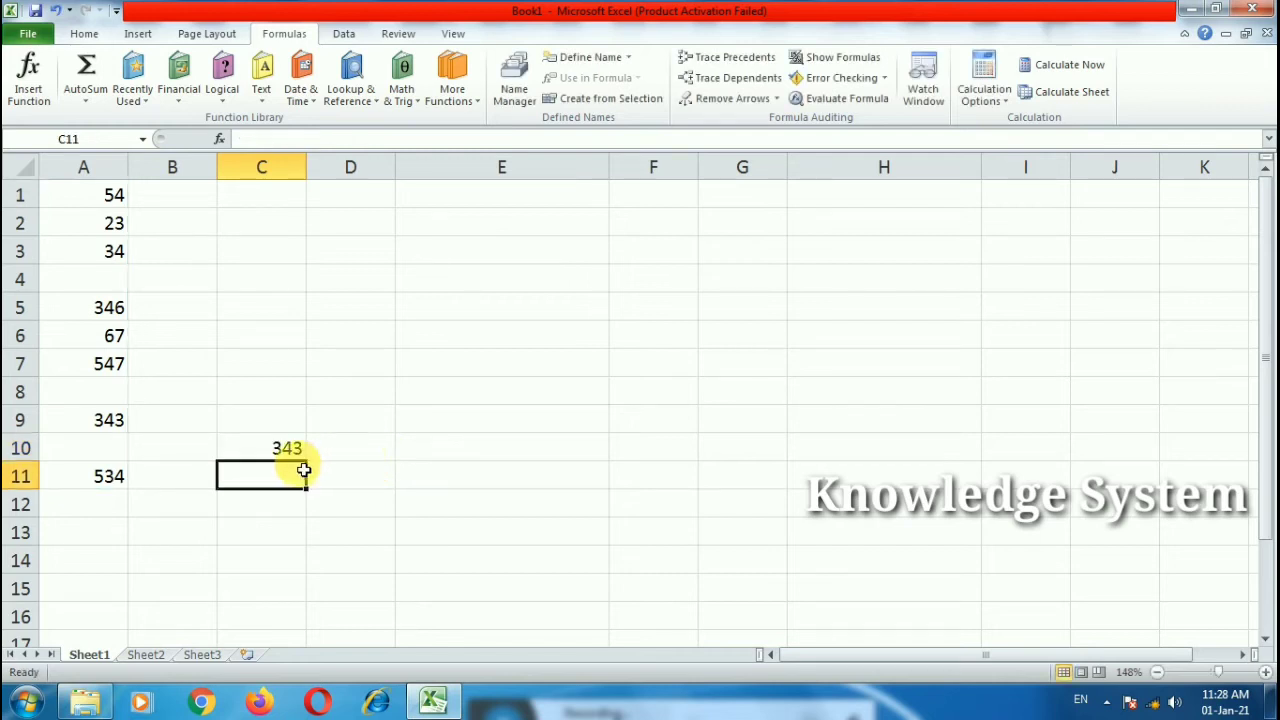
click(280, 448)
double_click(283, 449)
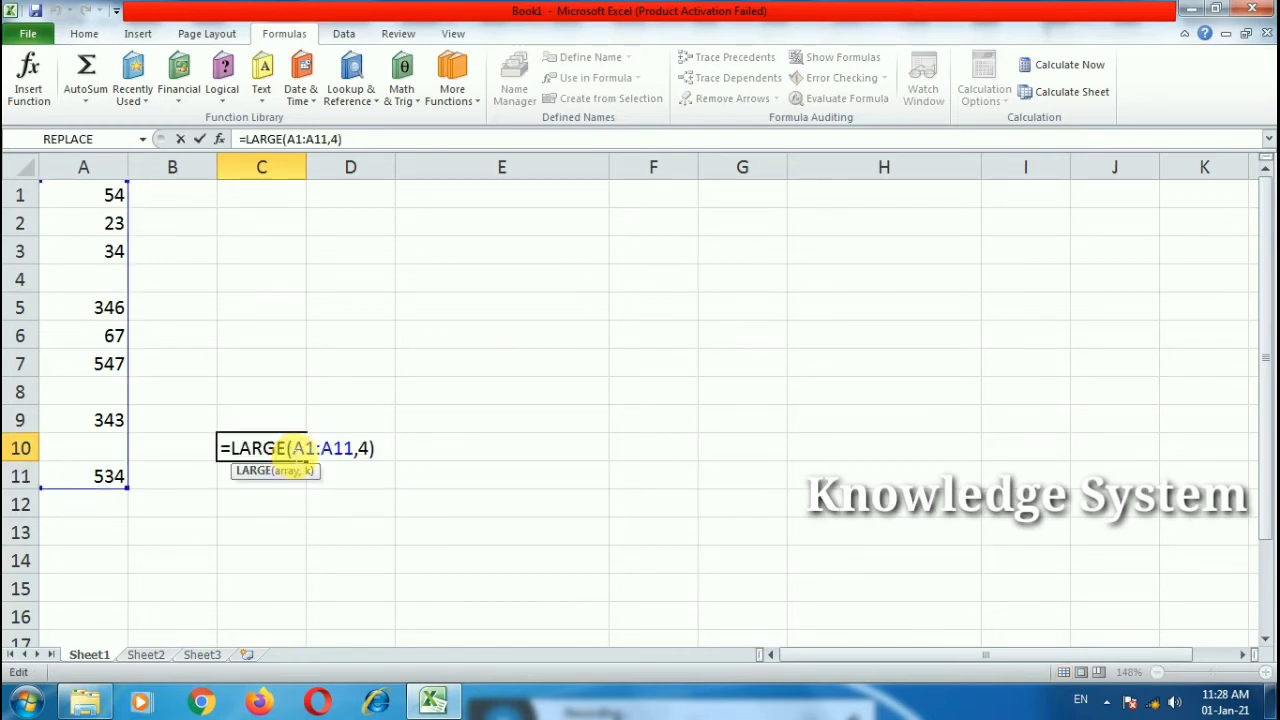
drag(288, 449, 222, 450)
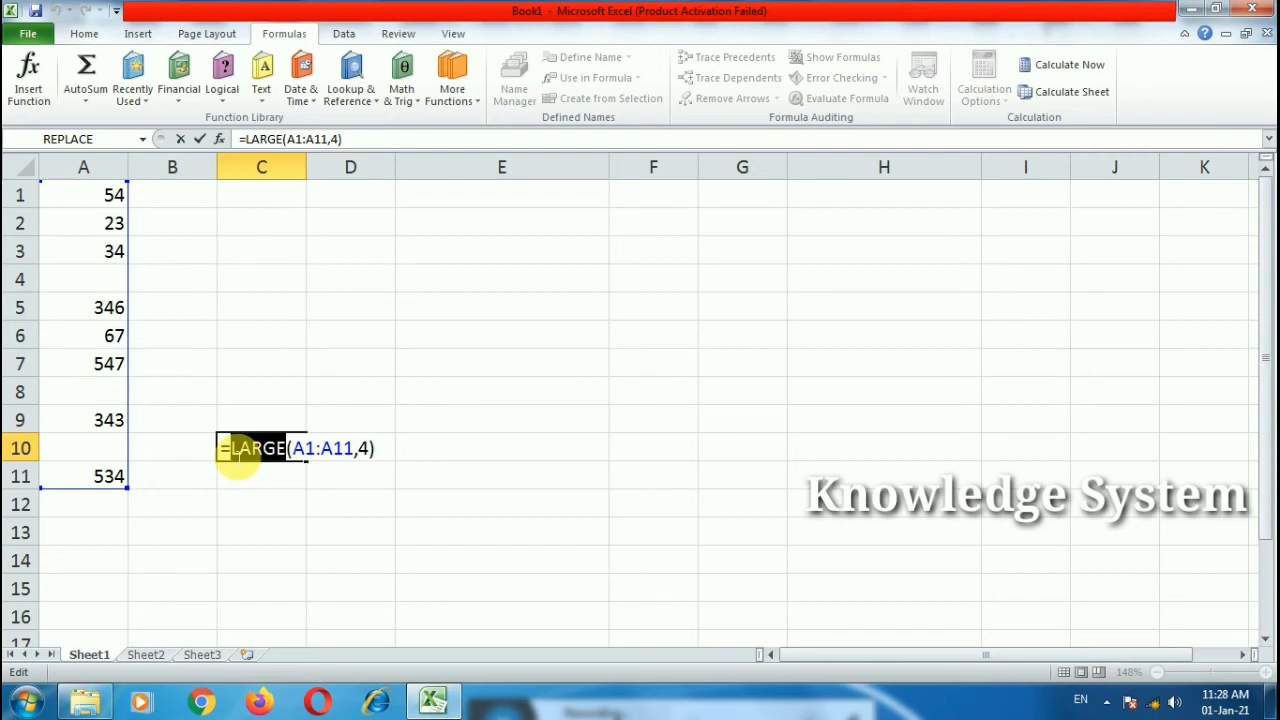
Step: Replace LARGE with SMALL in C10, returning 67 for rank 4
text(sm)
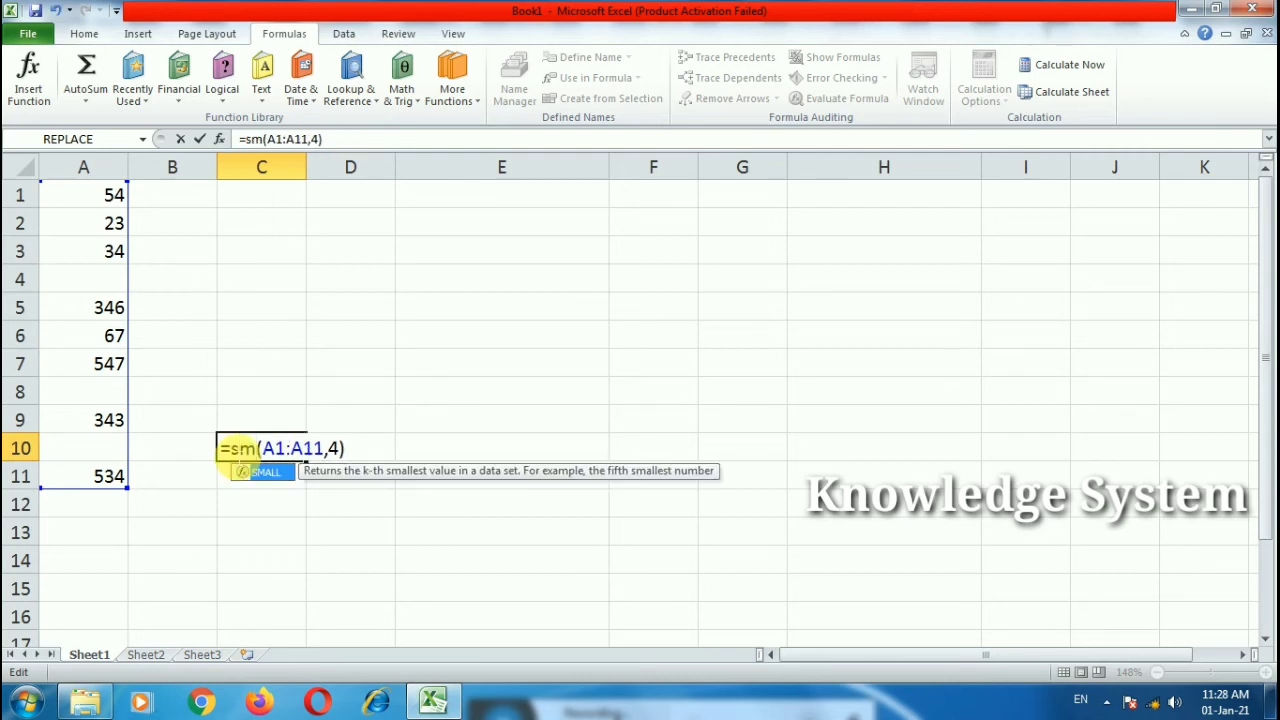
key(Tab)
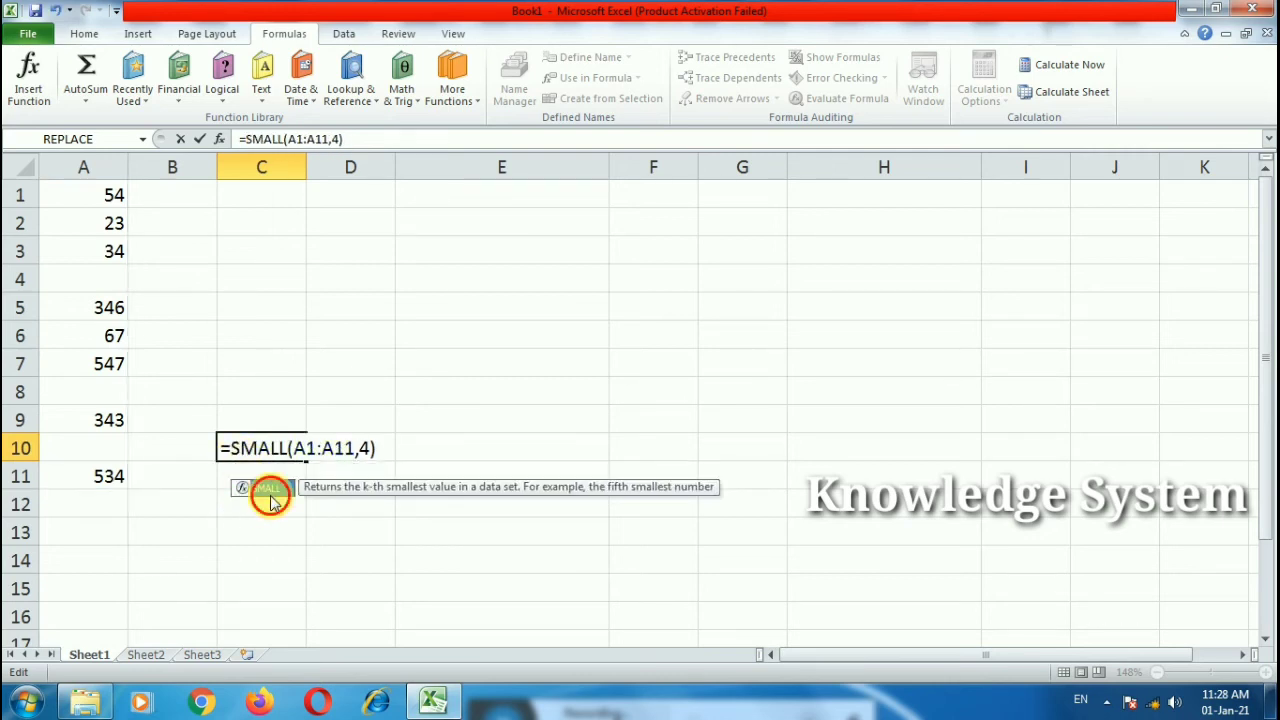
click(393, 457)
key(Return)
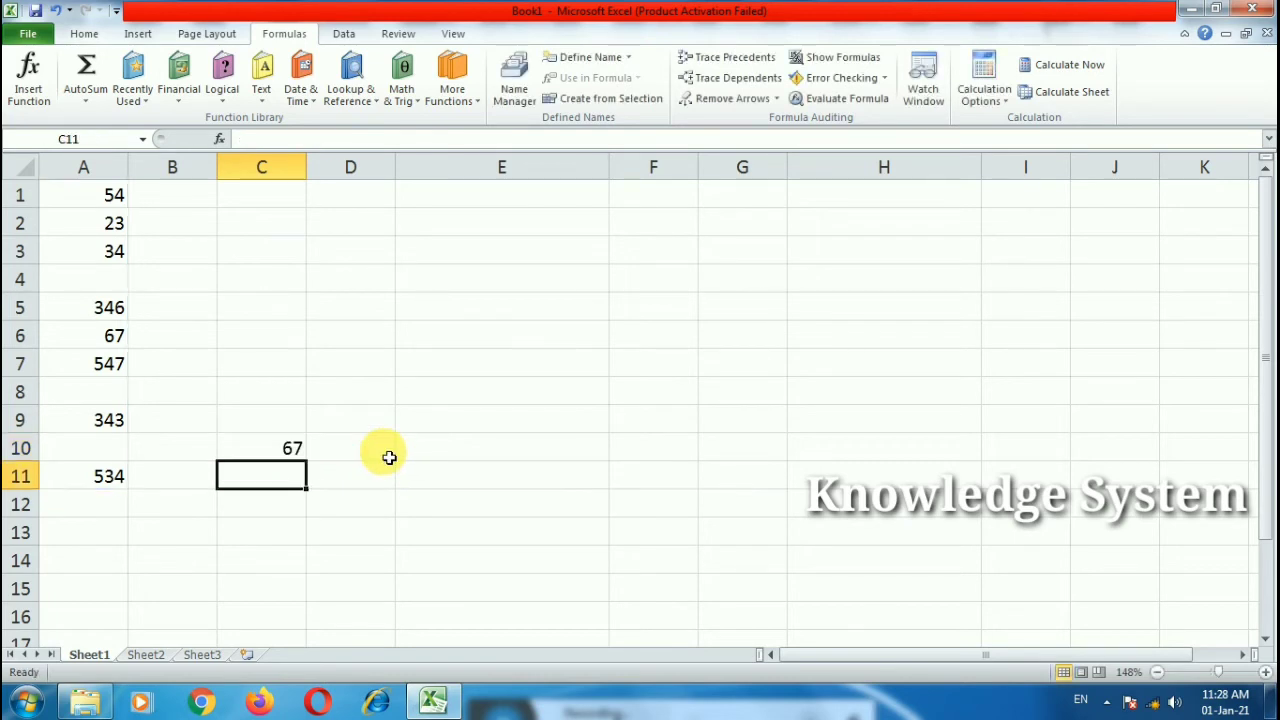
Step: Change the SMALL rank to 2, returning 34, then to 3, returning 54
double_click(283, 449)
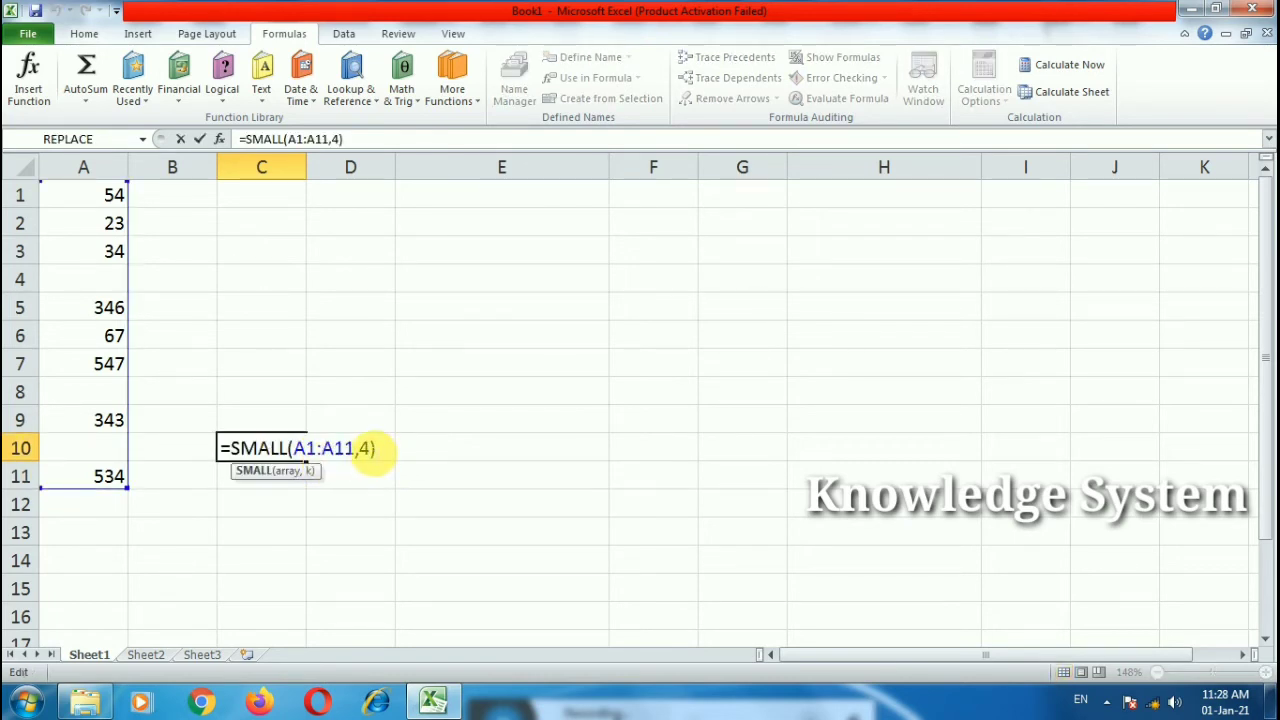
double_click(366, 449)
text(2)
click(427, 502)
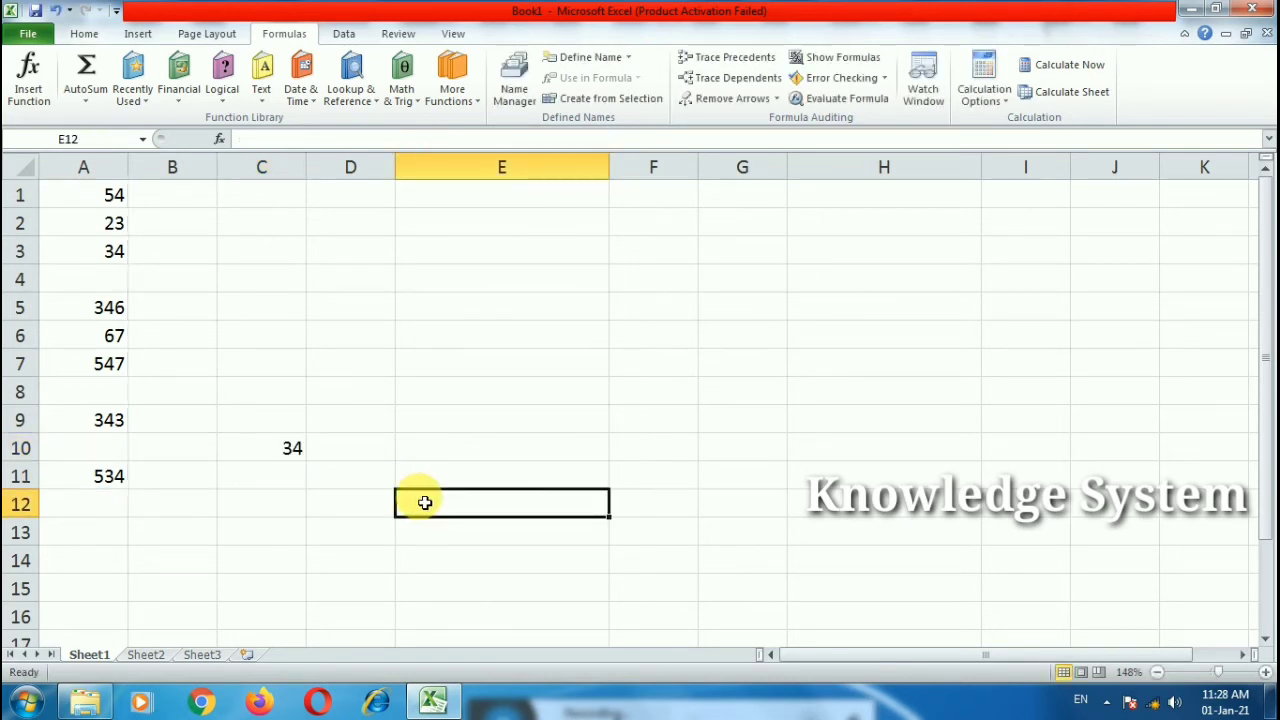
click(283, 452)
double_click(286, 449)
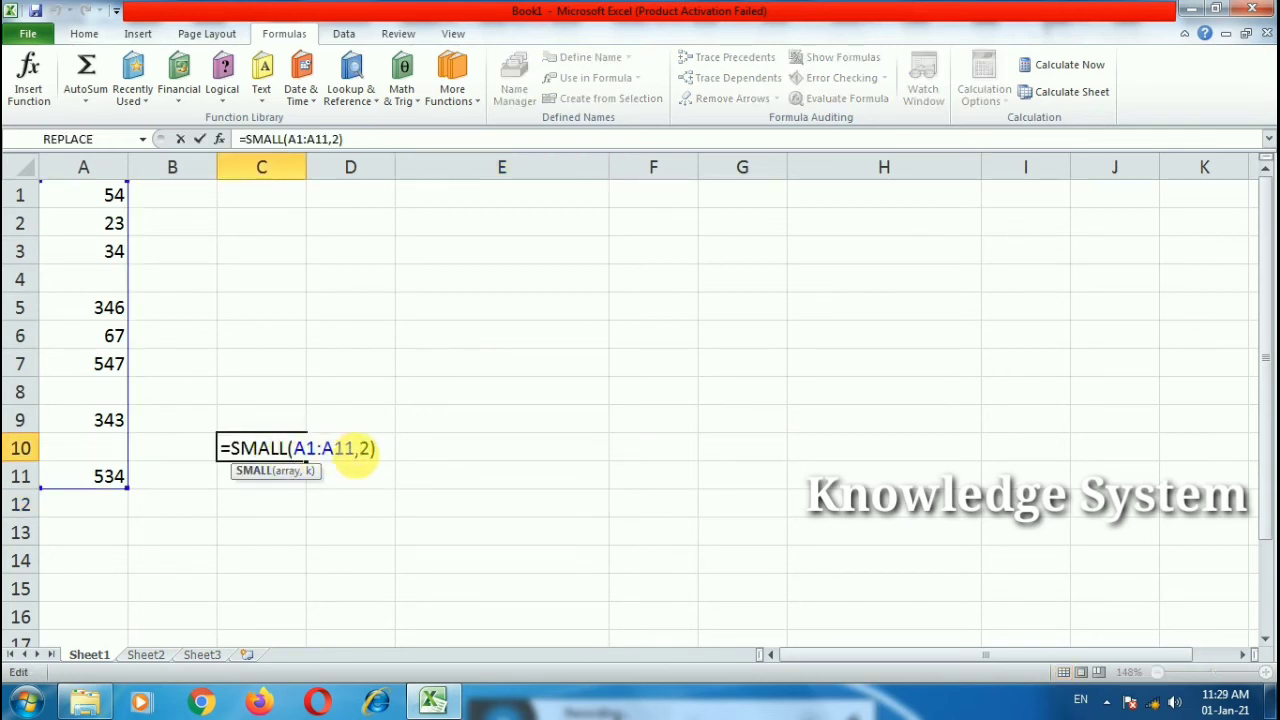
double_click(366, 450)
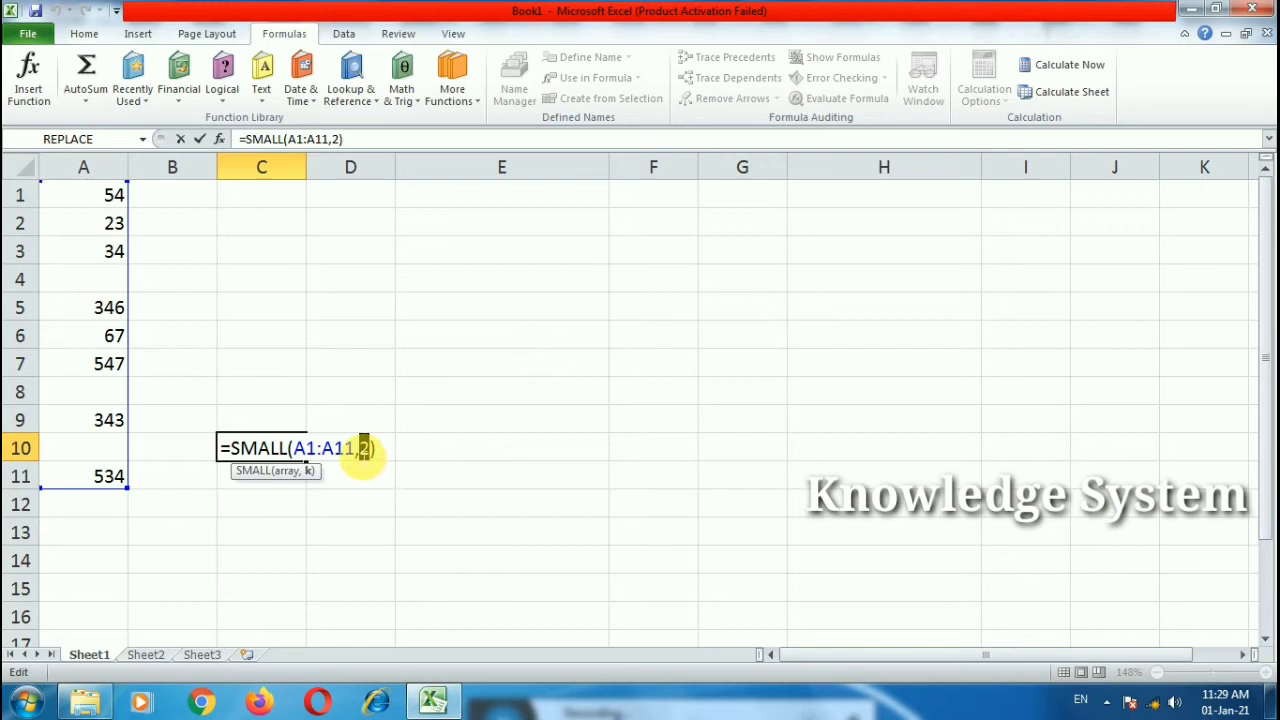
text(3)
click(429, 474)
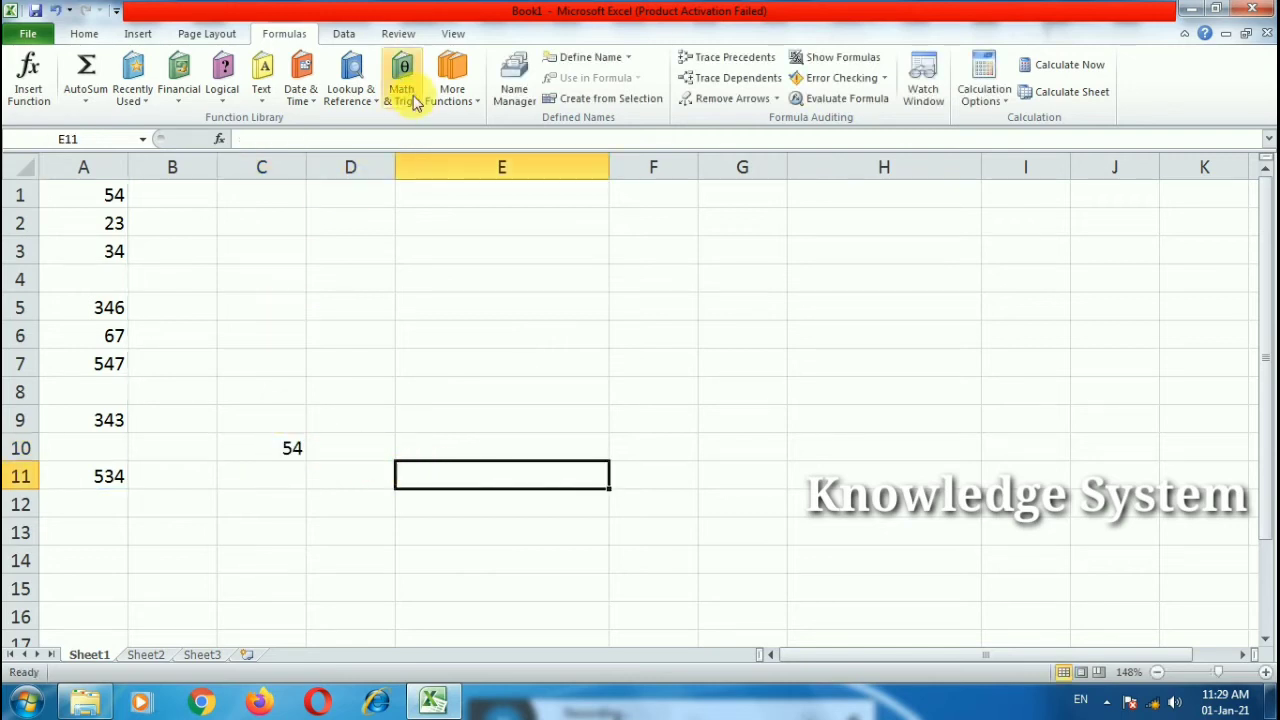
Step: Browse the Math & Trig and More Functions lists, scrolling through Statistical and Engineering functions
click(405, 98)
click(452, 95)
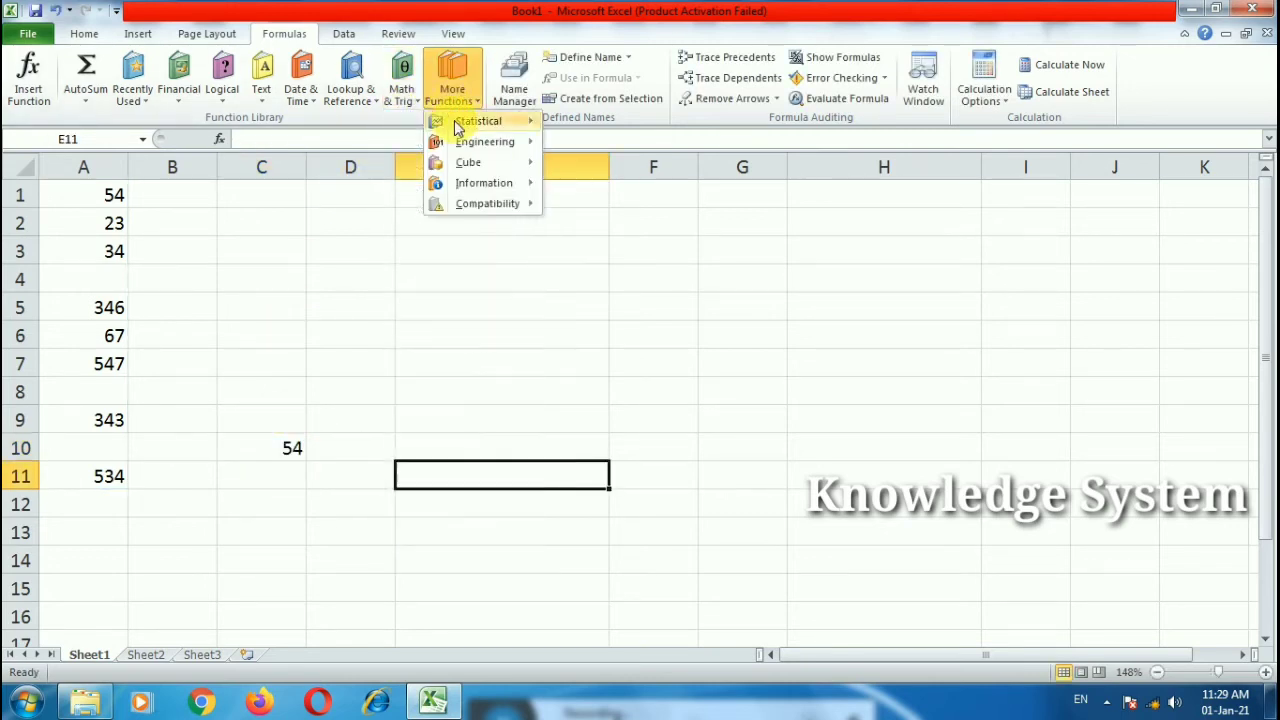
mouse_move(465, 120)
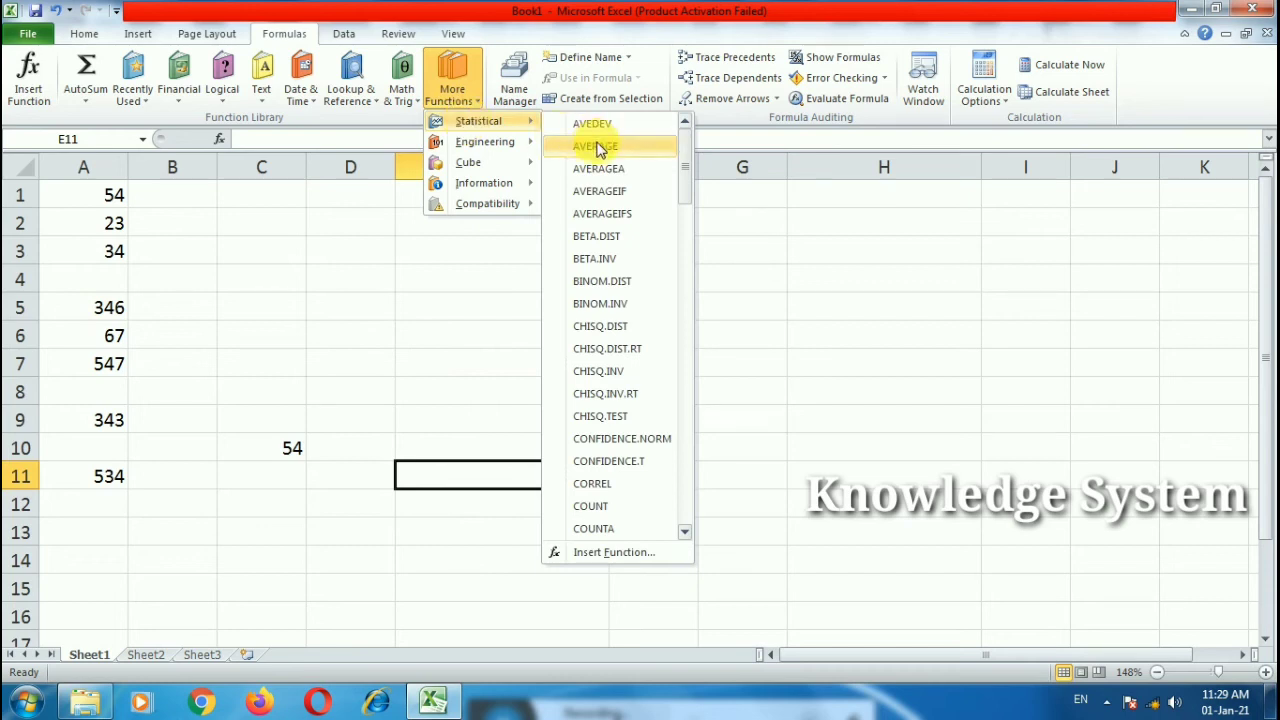
scroll(595, 460, down, 8)
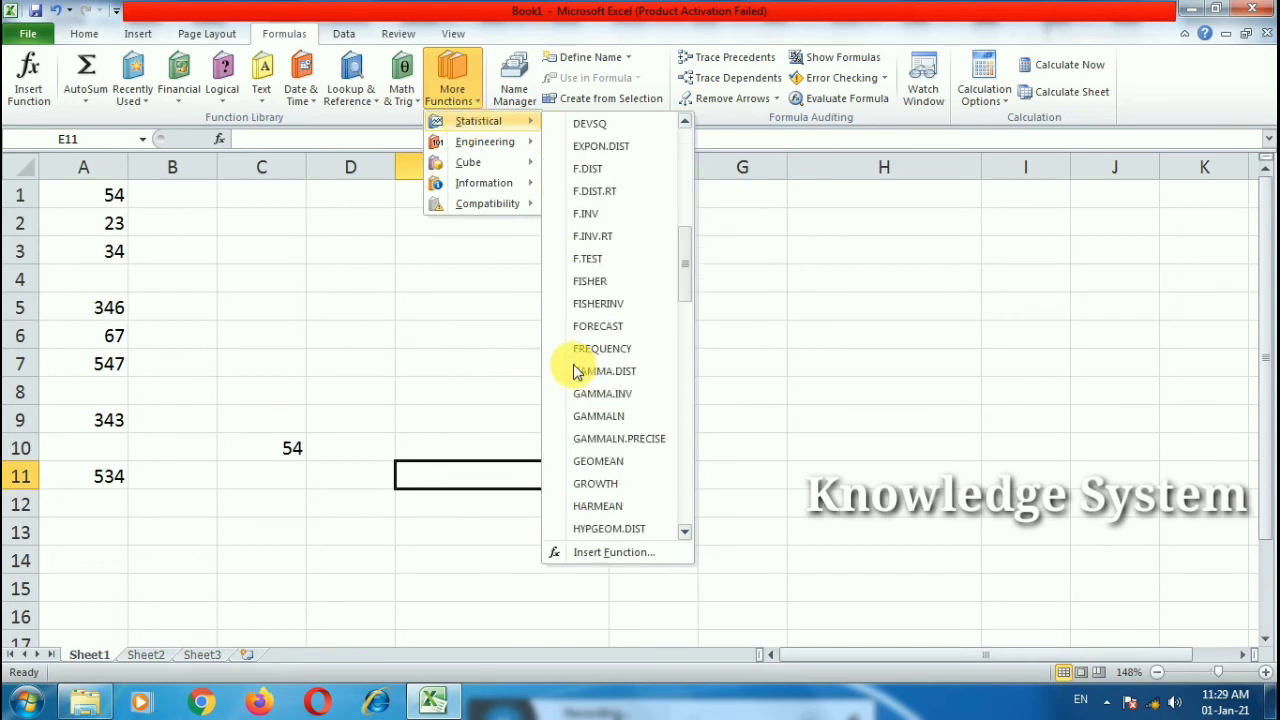
scroll(586, 457, down, 7)
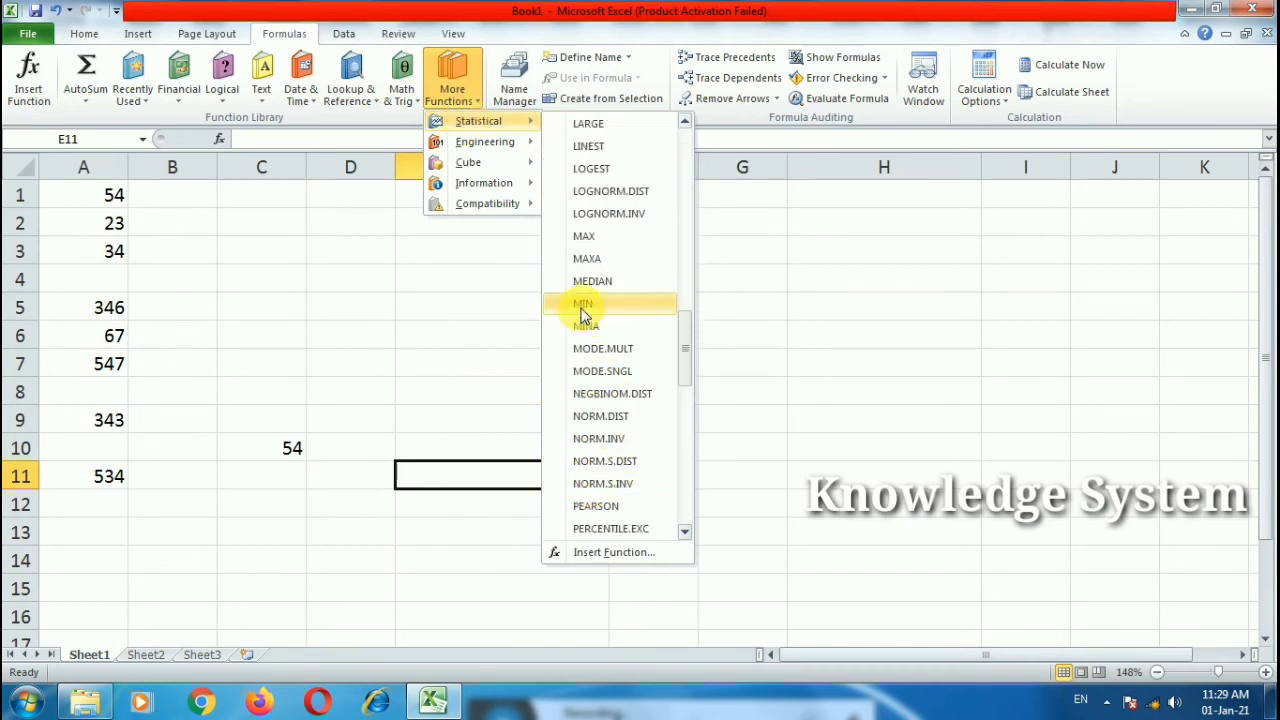
scroll(575, 430, down, 11)
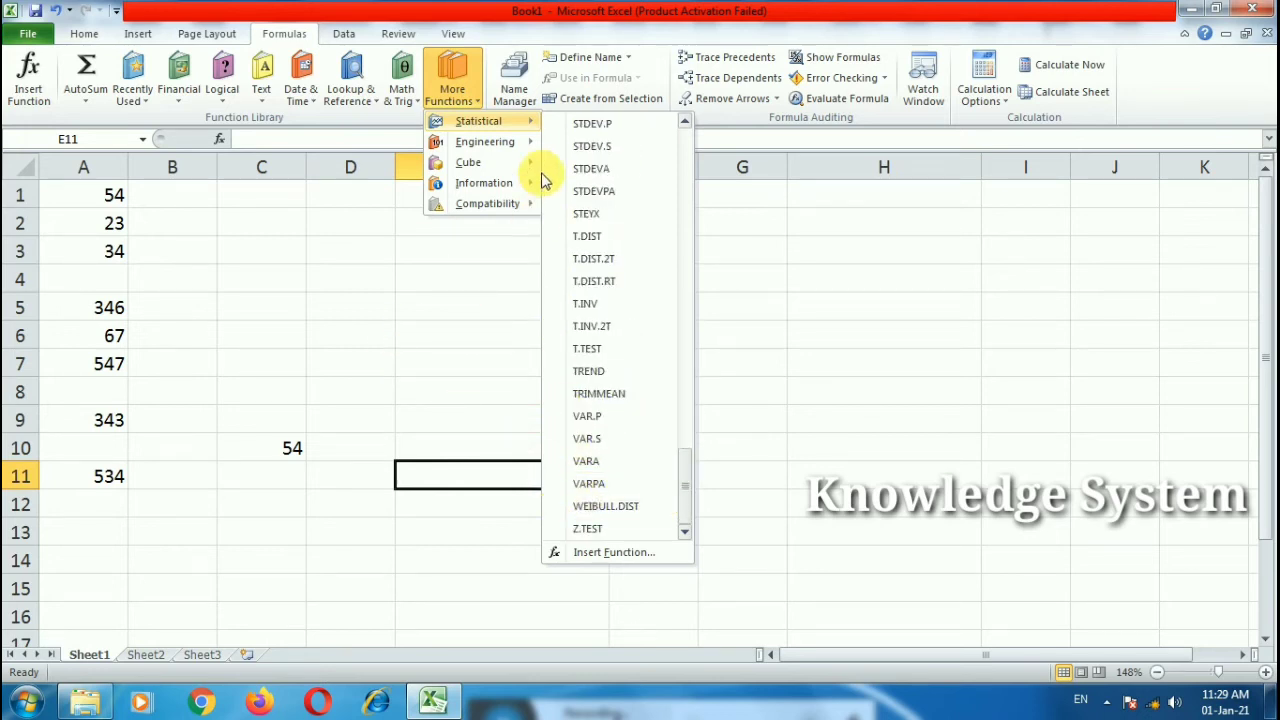
mouse_move(531, 141)
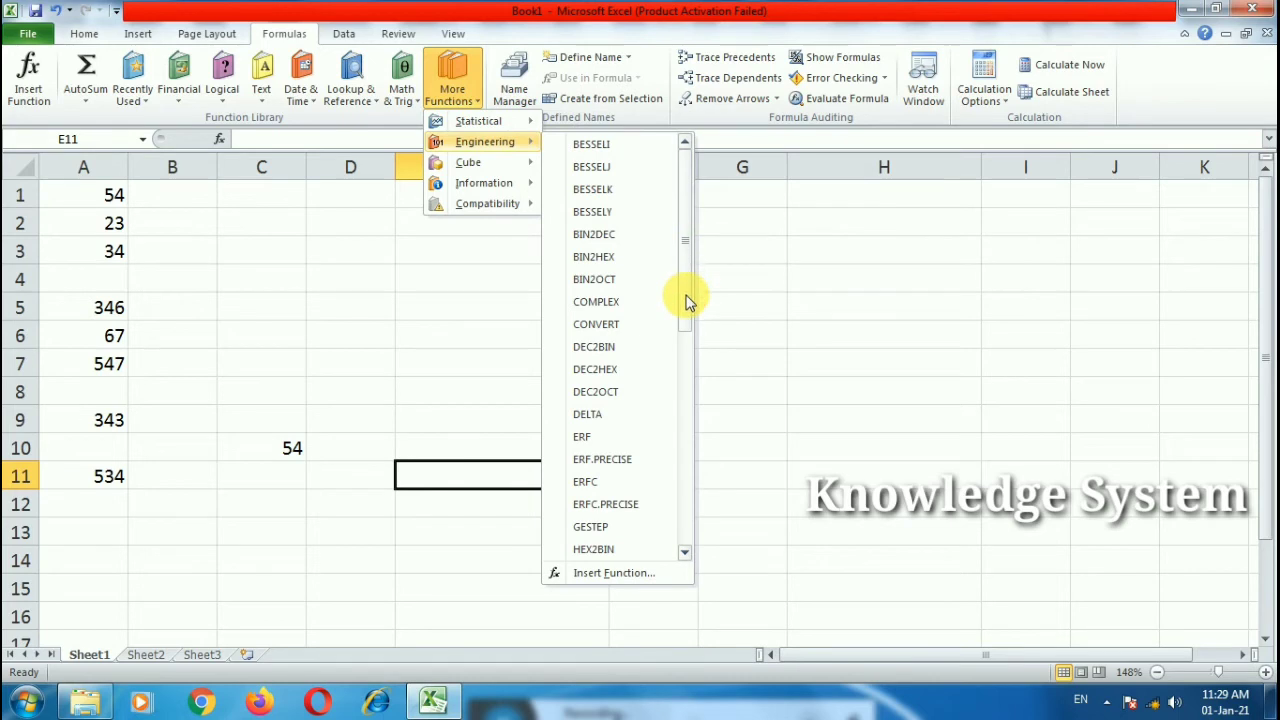
drag(688, 302, 681, 260)
drag(686, 309, 688, 268)
Step: Enter =DEC2BIN(15) in E5, returning 1111
click(477, 304)
double_click(482, 308)
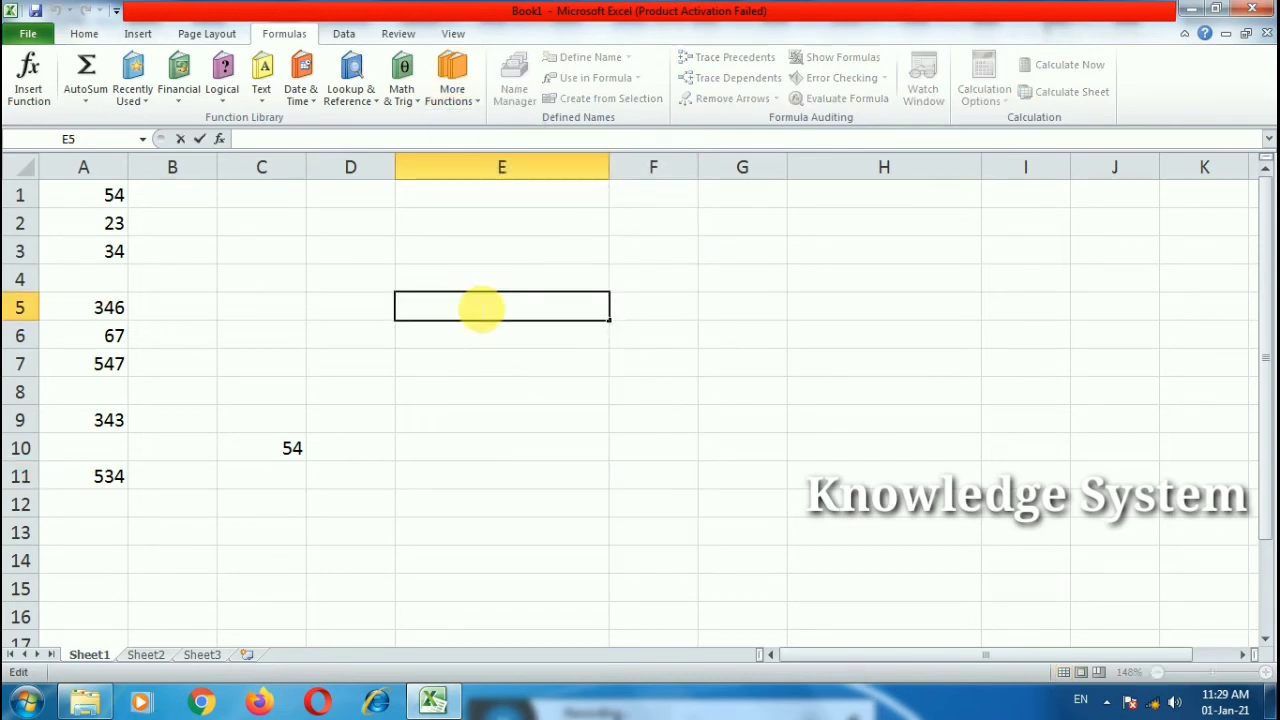
text(=dec)
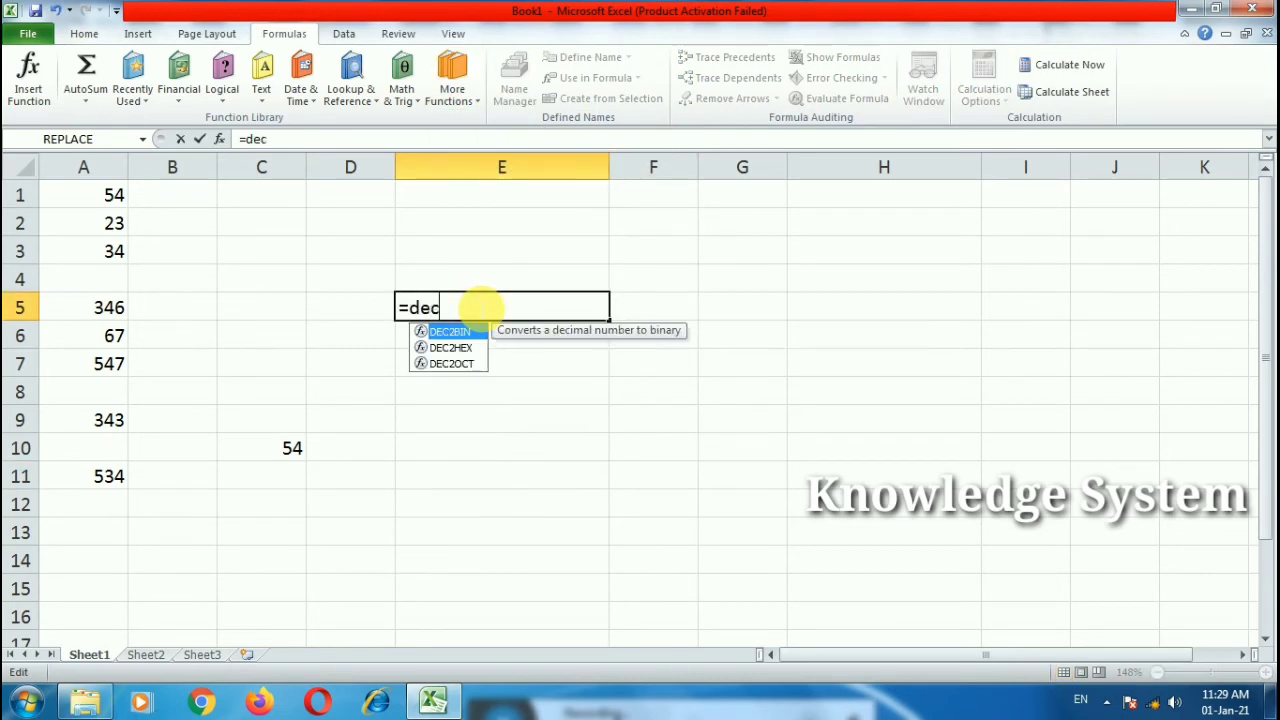
key(Tab)
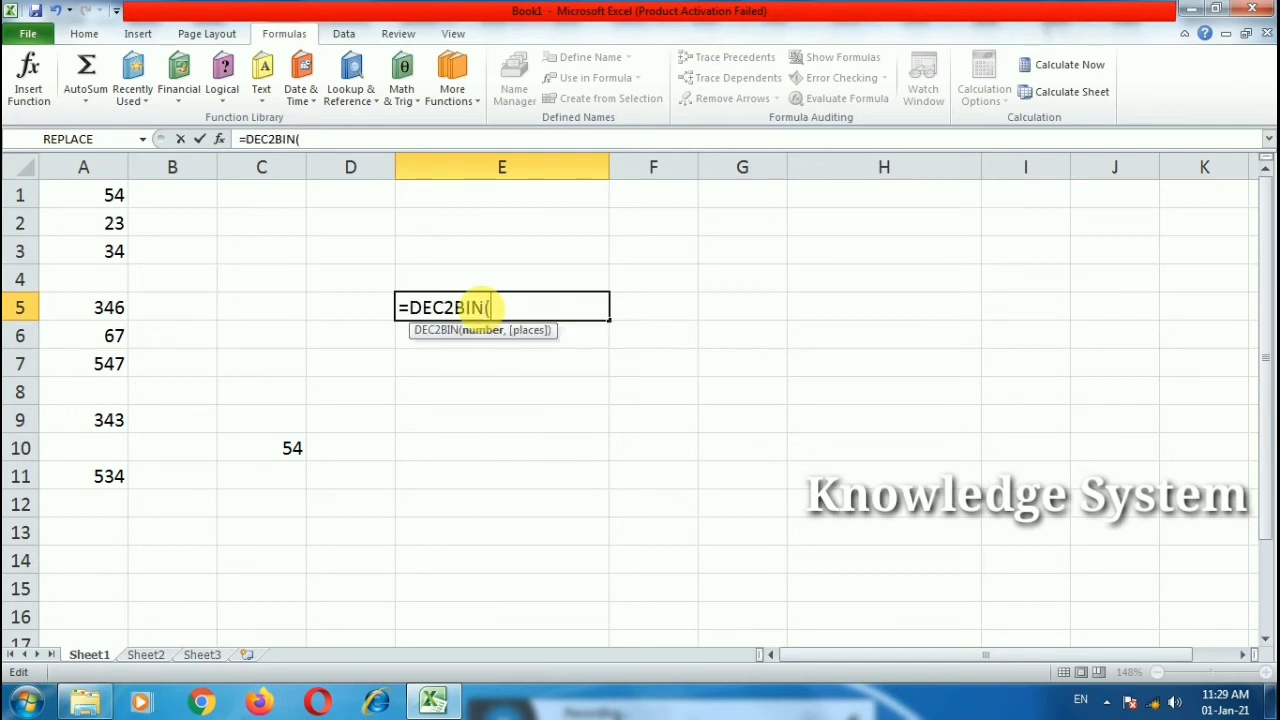
text(15))
key(Return)
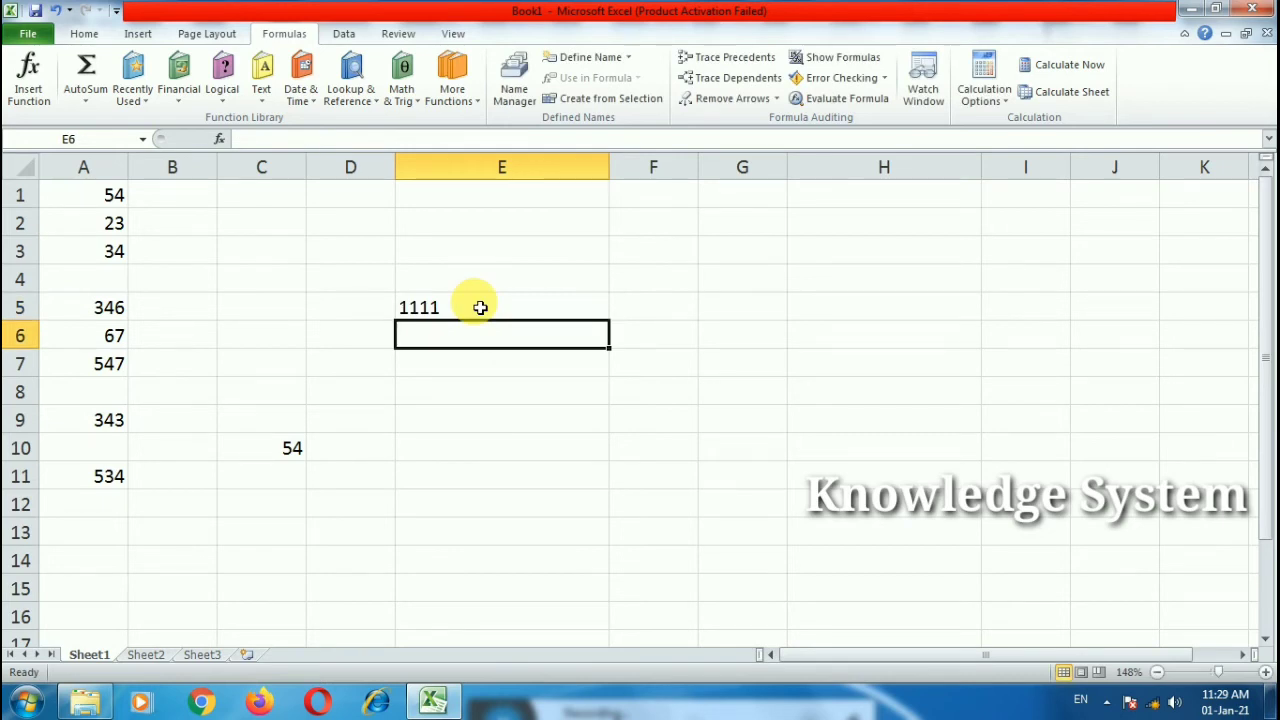
Step: Change the DEC2BIN argument to 65, returning binary 1000001
click(480, 308)
double_click(470, 307)
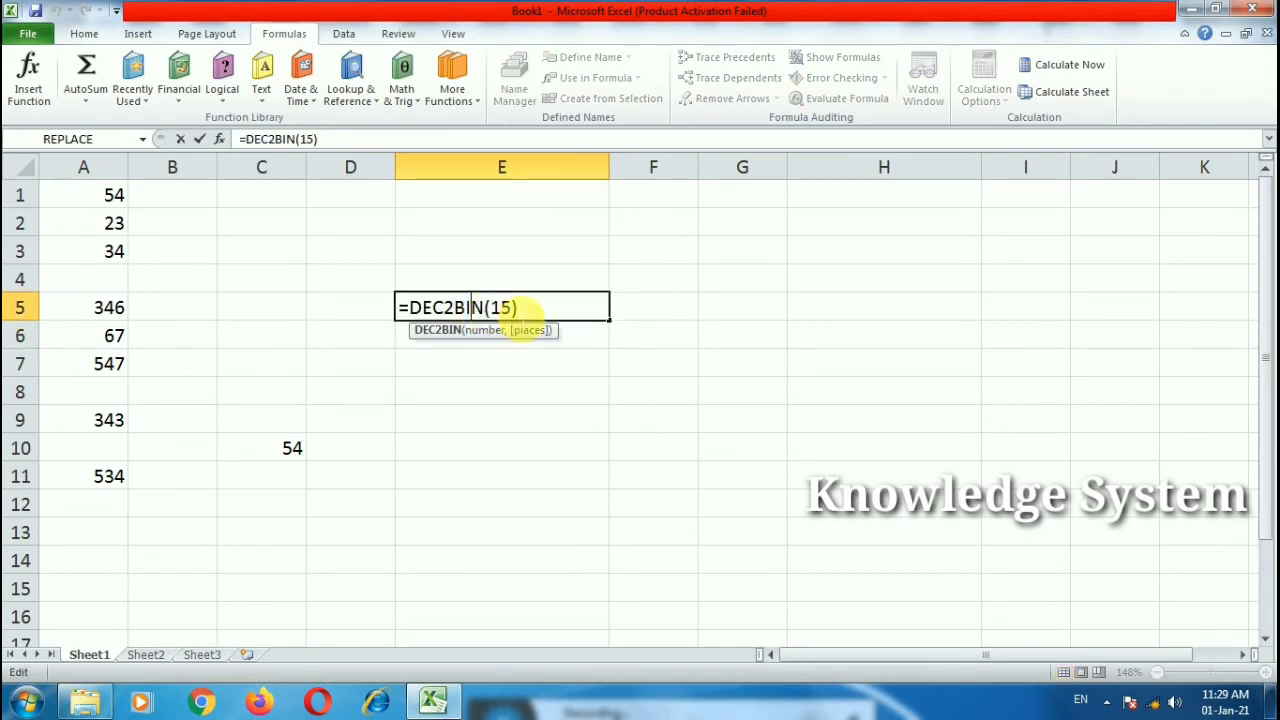
double_click(500, 308)
text(65)
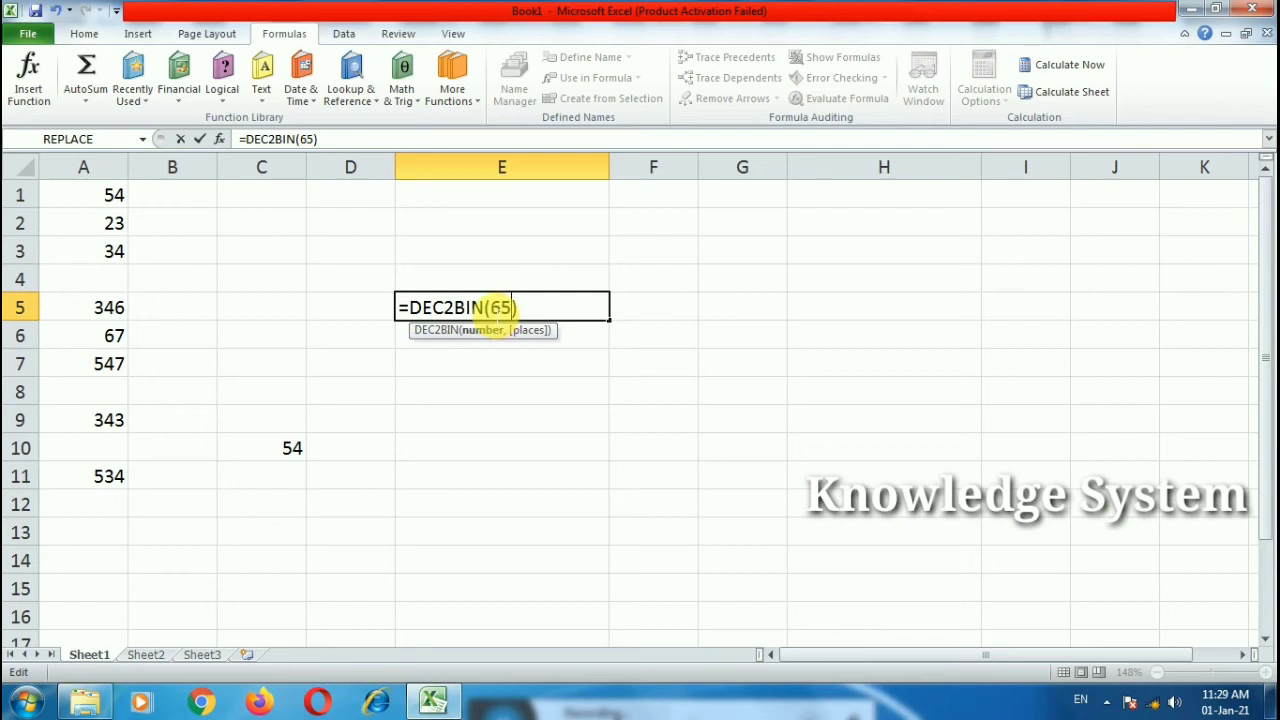
key(Return)
double_click(488, 312)
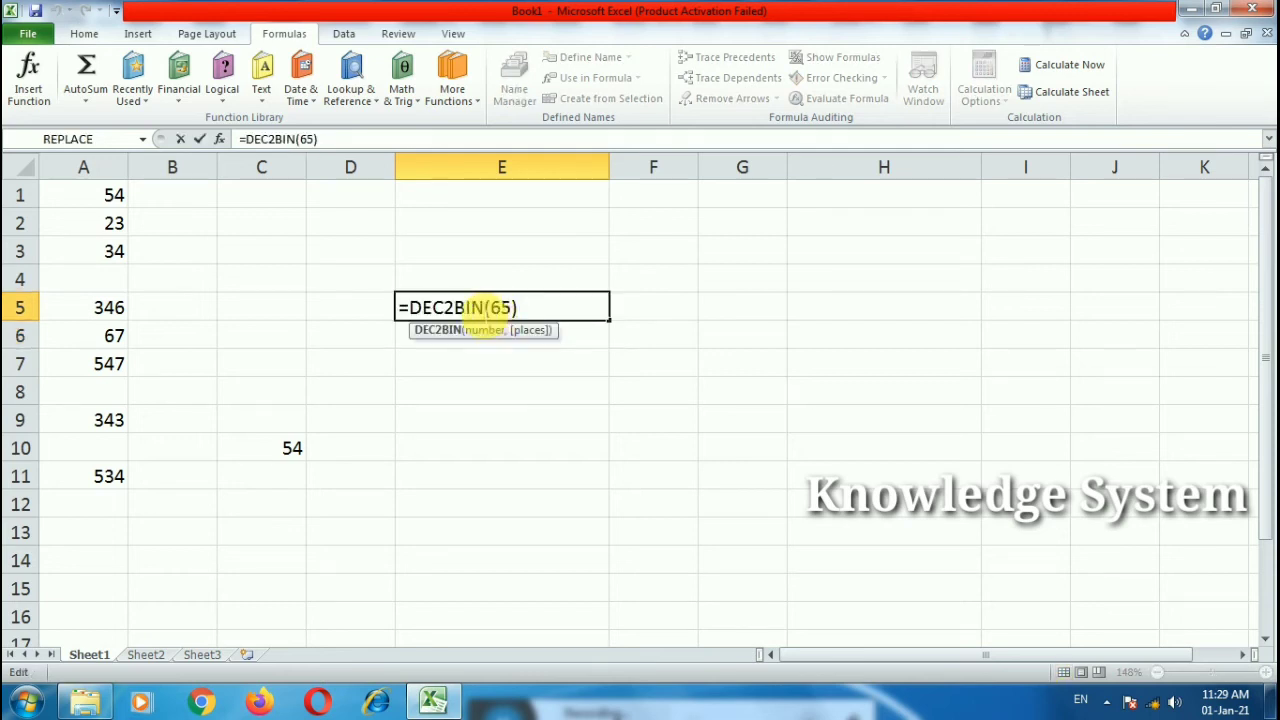
drag(516, 308, 418, 310)
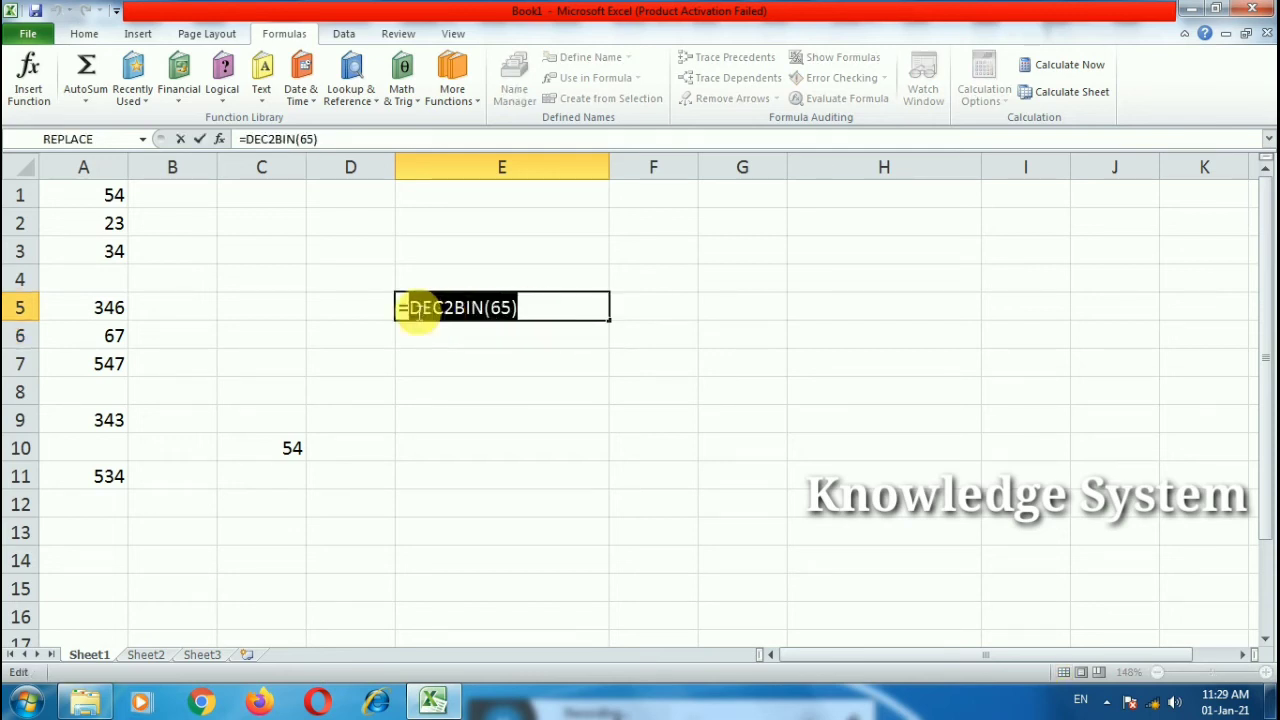
Step: Replace E5's formula with =BIN2DEC(101010), returning decimal 42
text(bin)
double_click(458, 333)
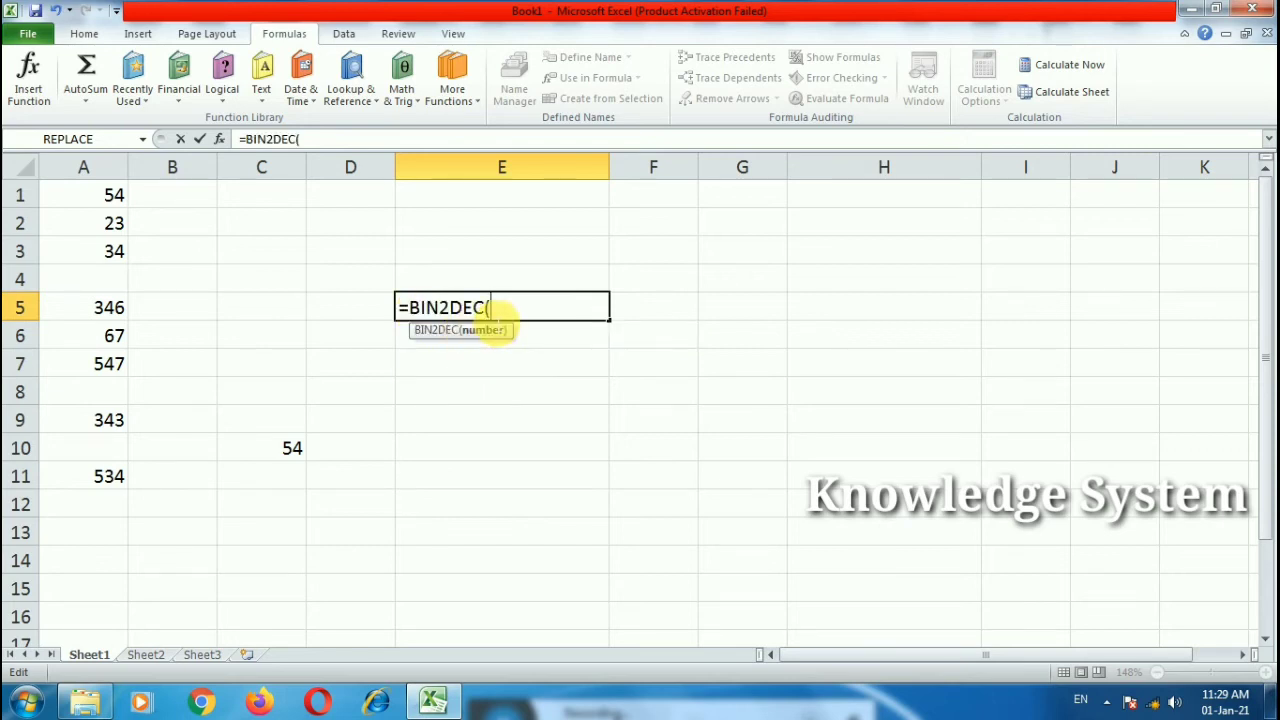
text(101010))
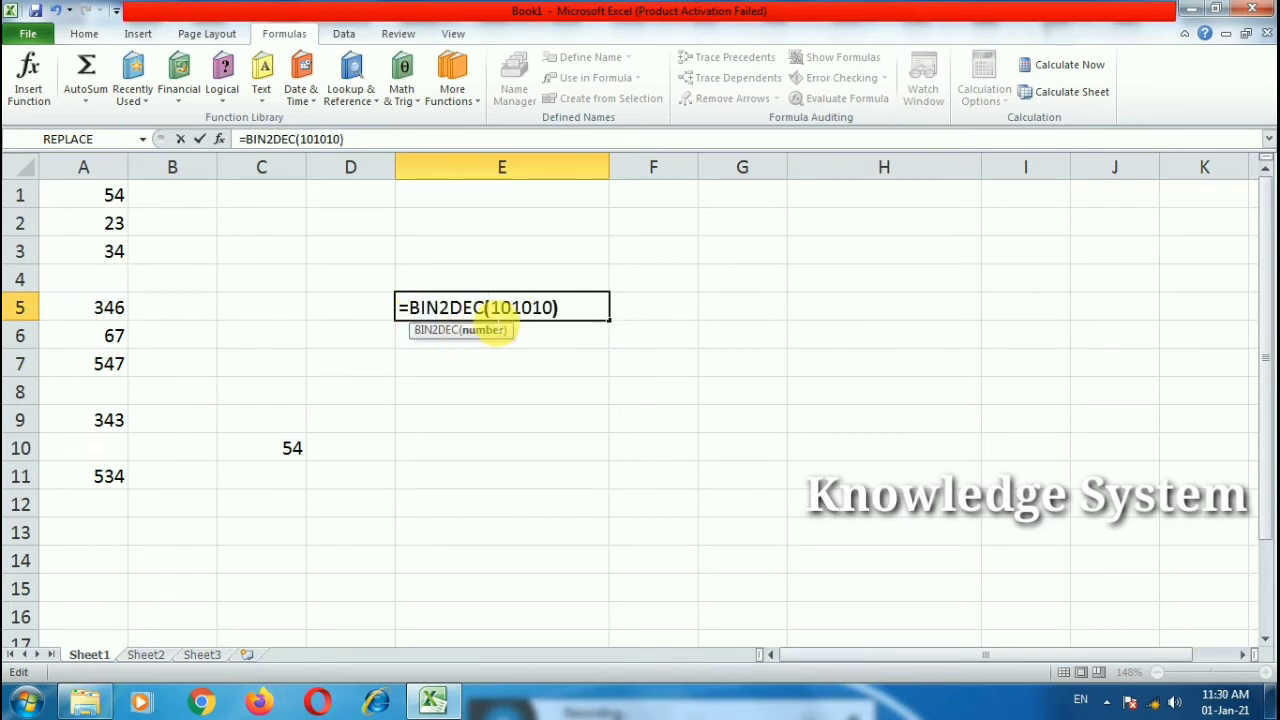
key(Return)
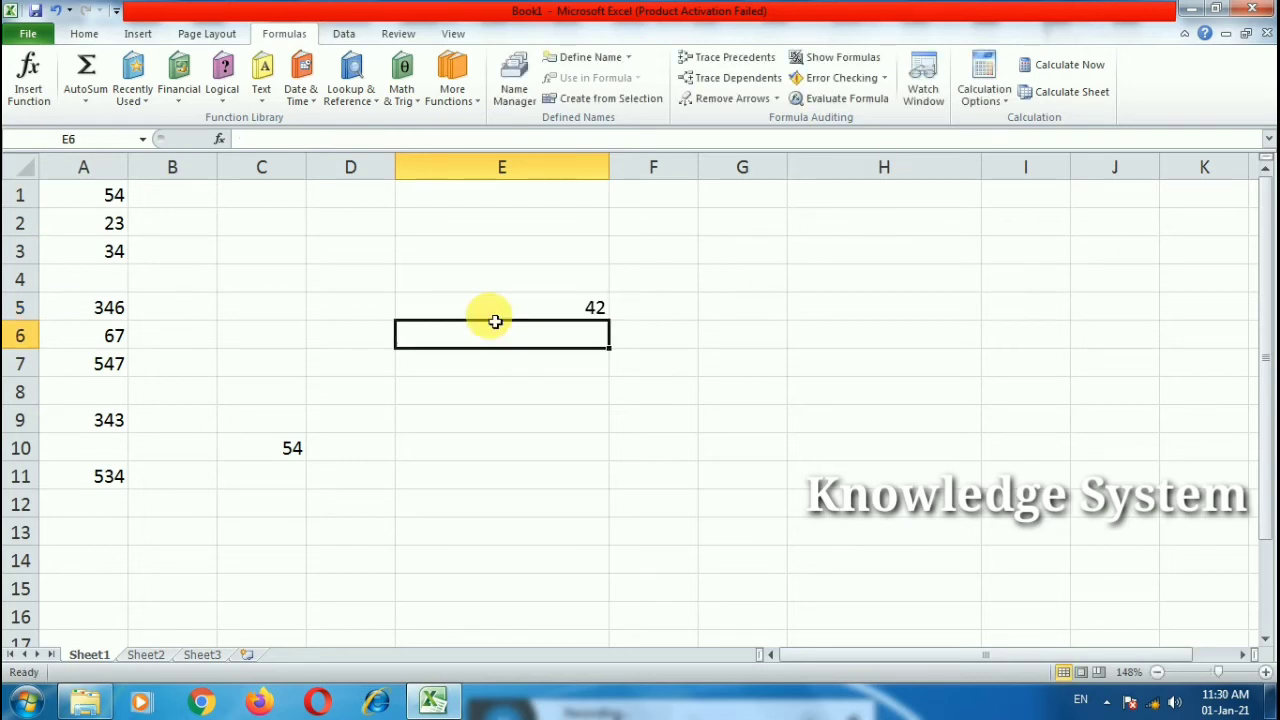
double_click(493, 315)
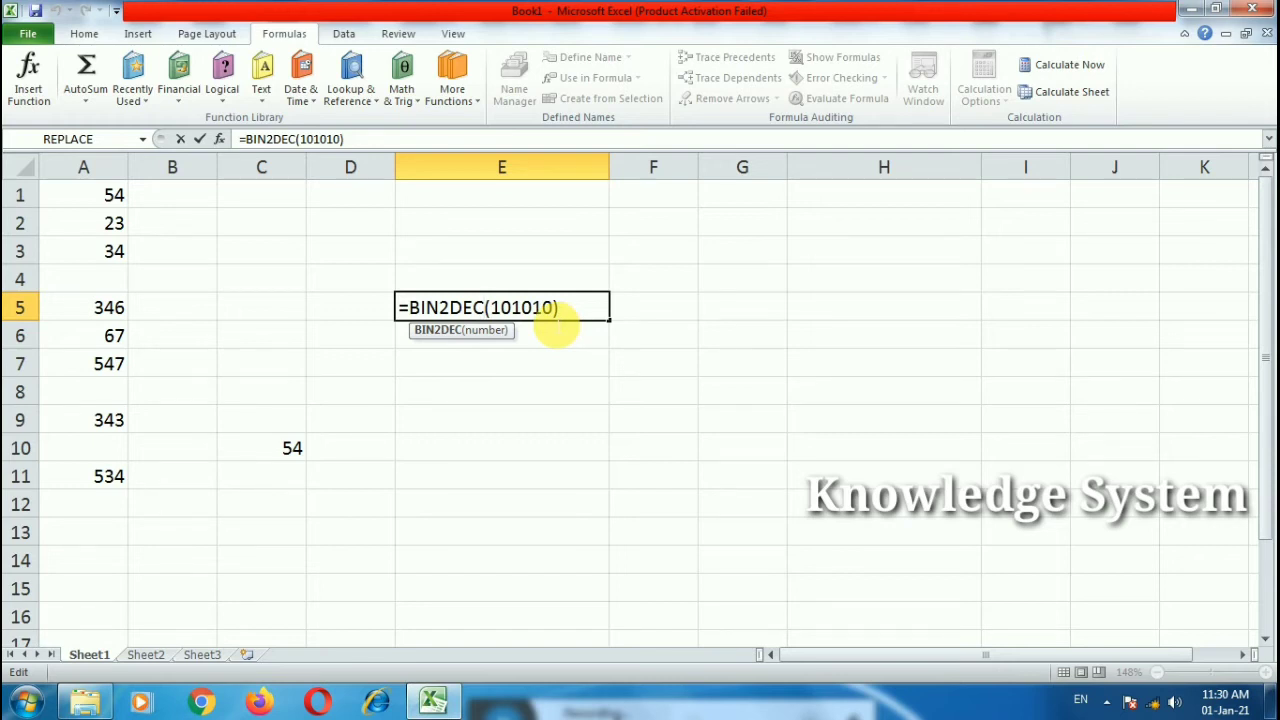
drag(571, 312, 360, 312)
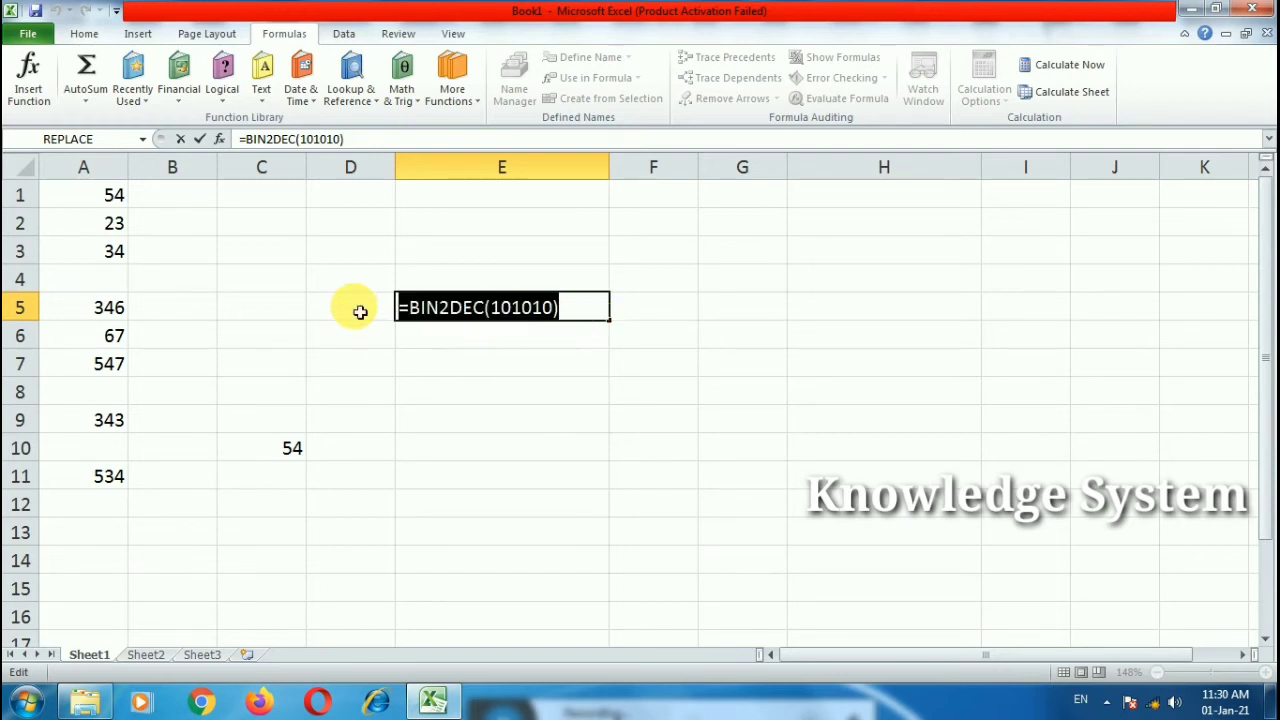
text(=)
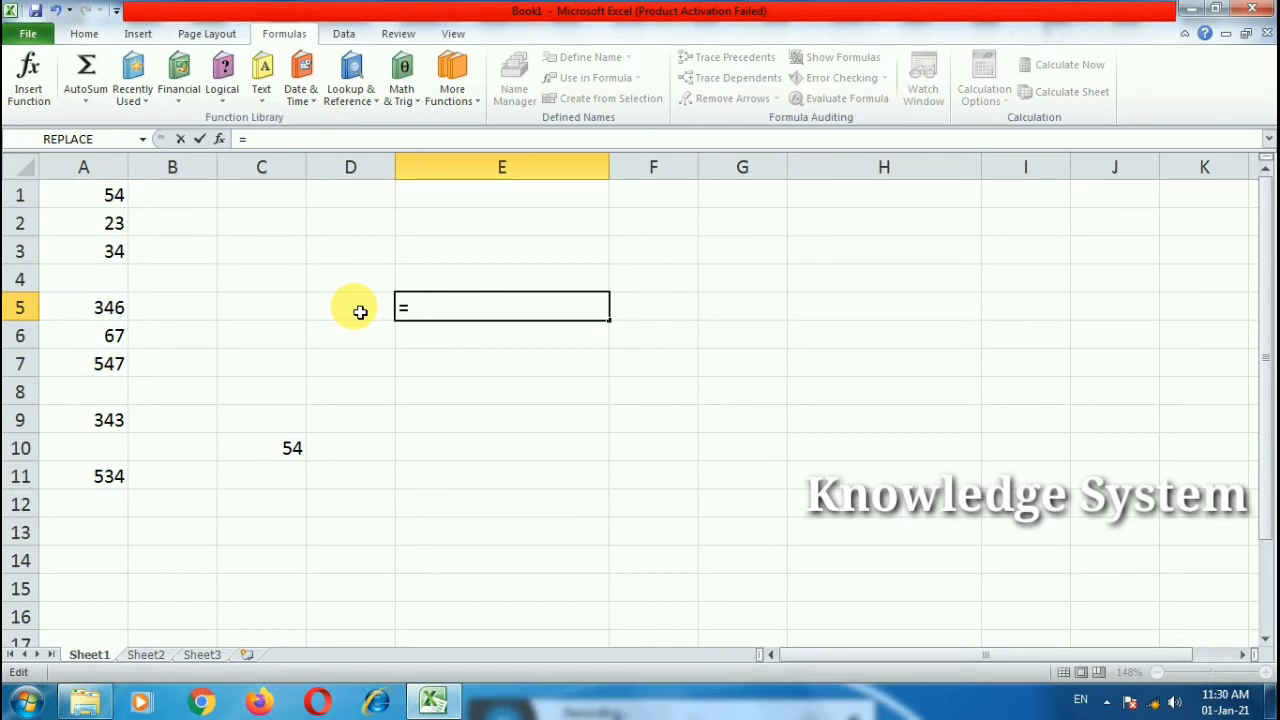
text(oct)
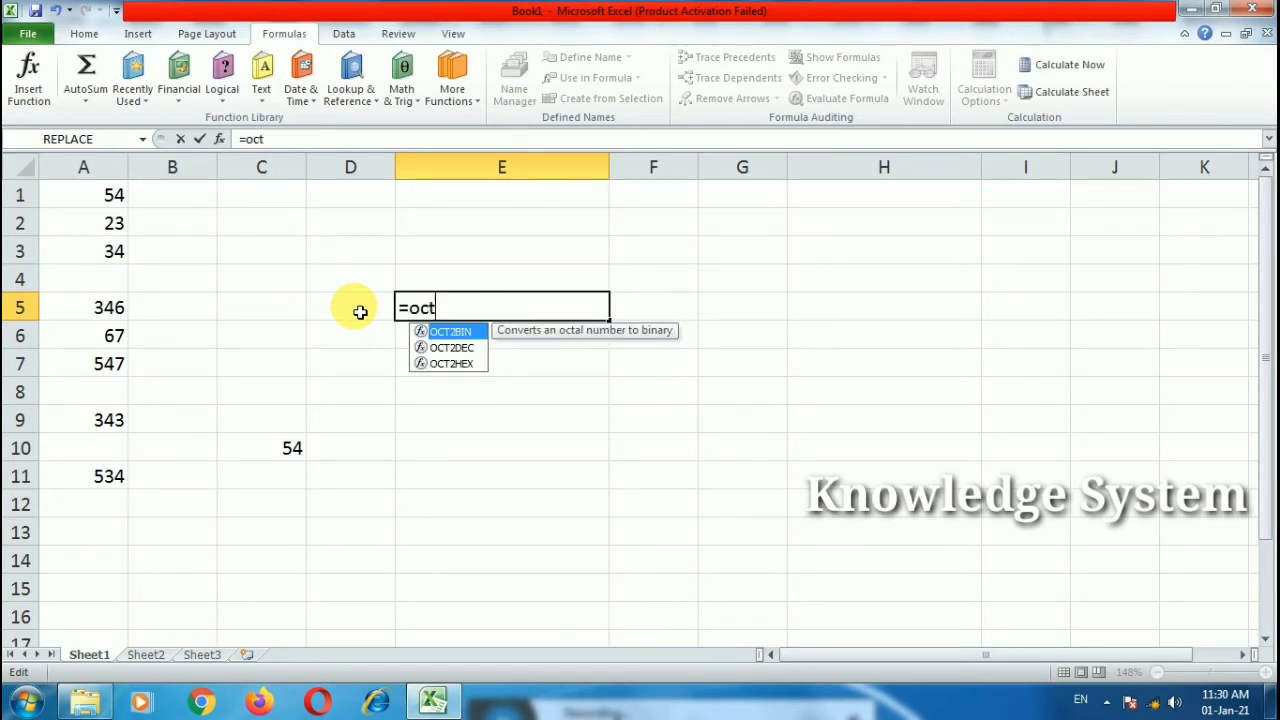
Step: Enter =OCT2BIN(8) in E5, which returns #NUM!
key(Tab)
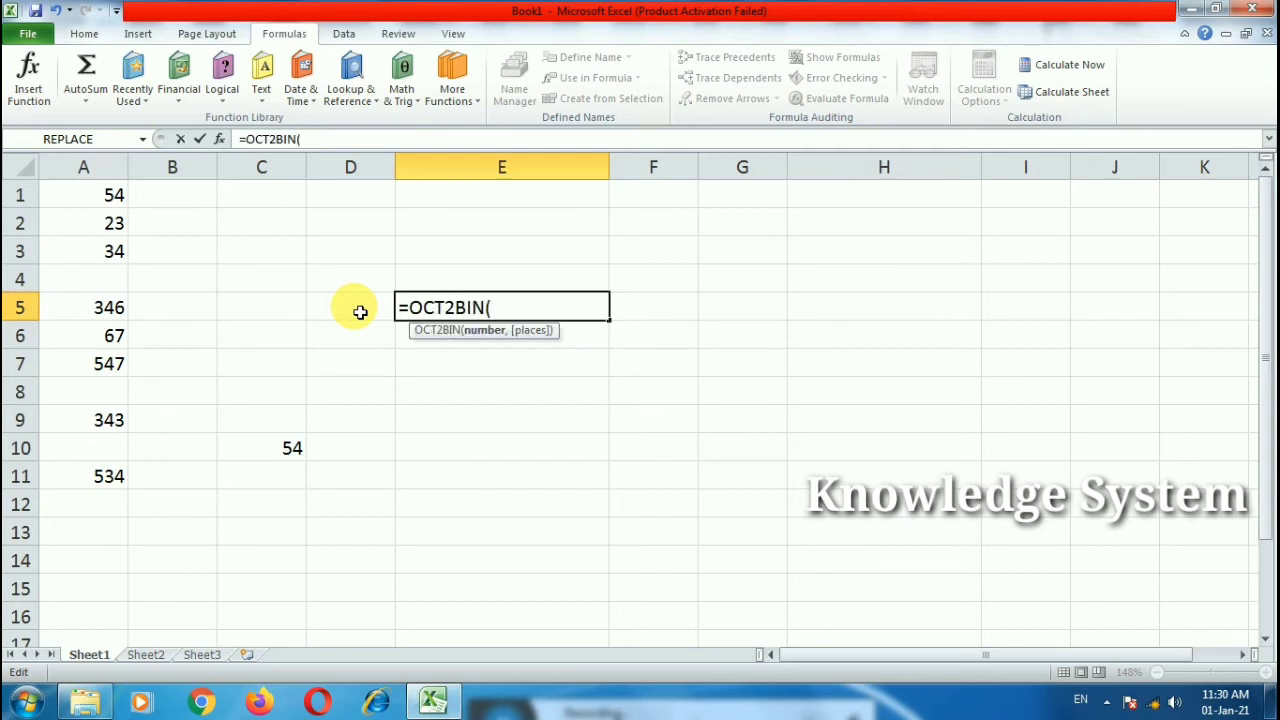
text(8))
key(Return)
click(459, 314)
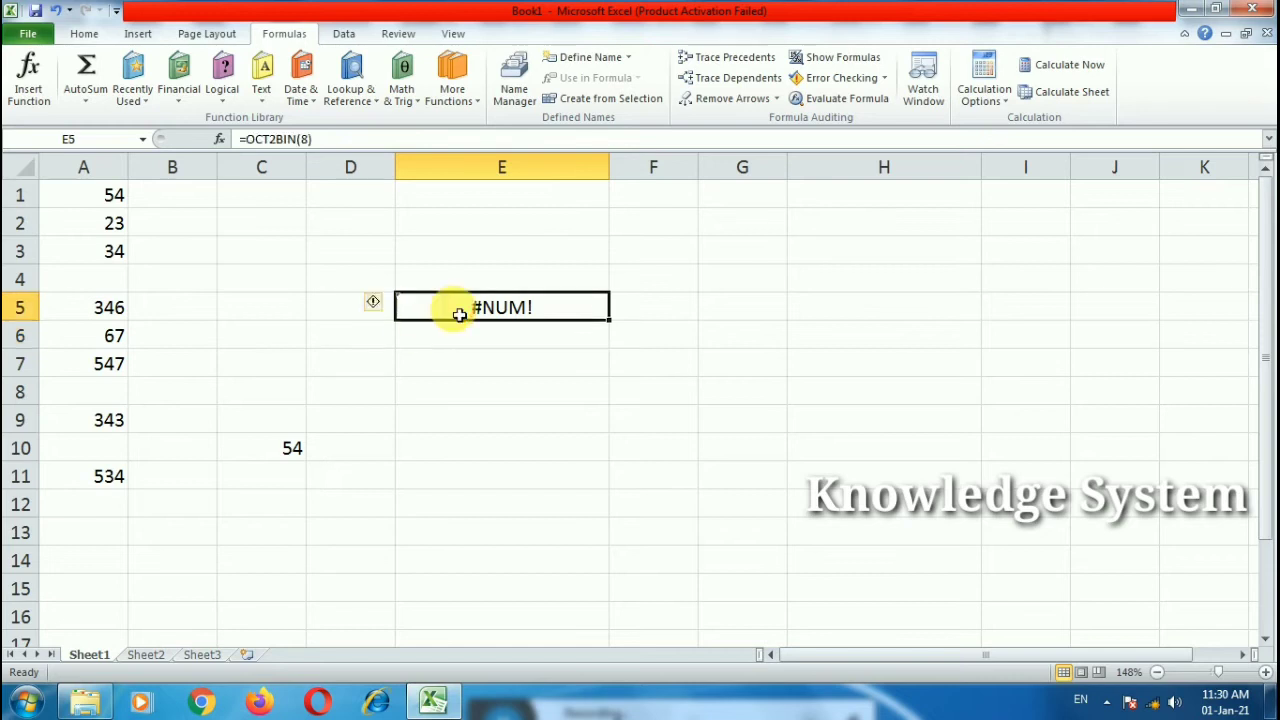
double_click(459, 314)
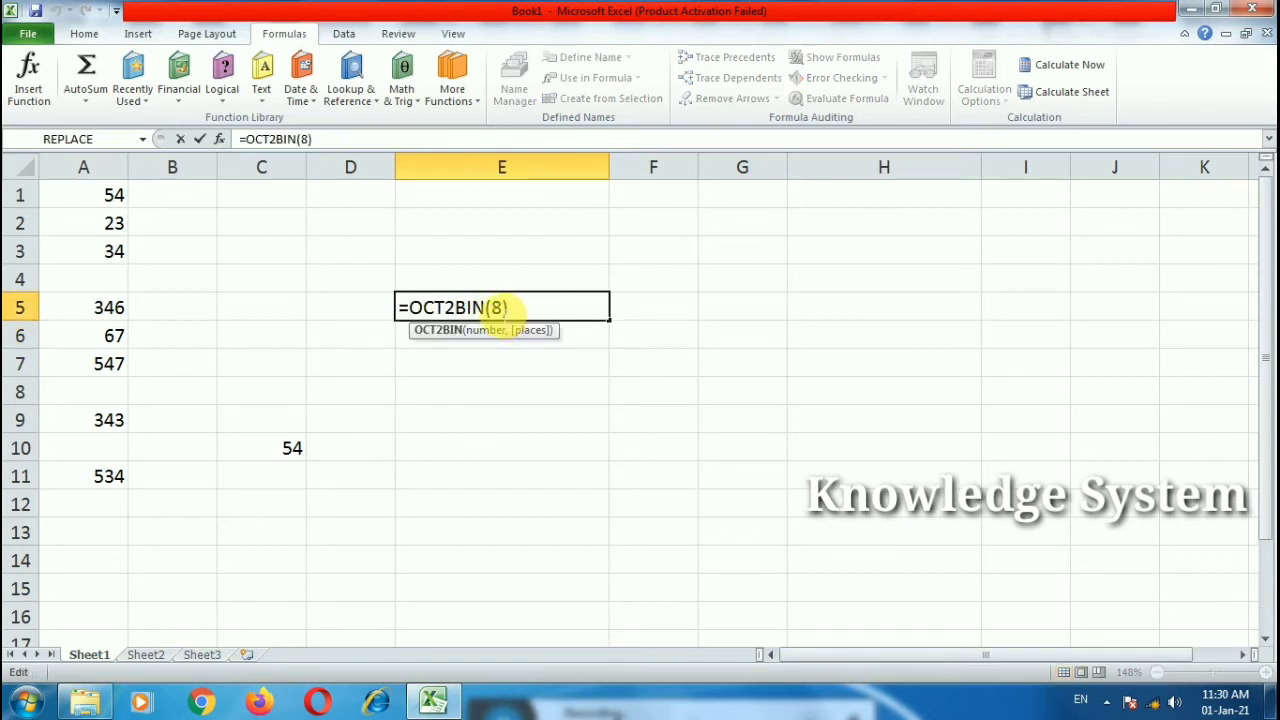
click(520, 314)
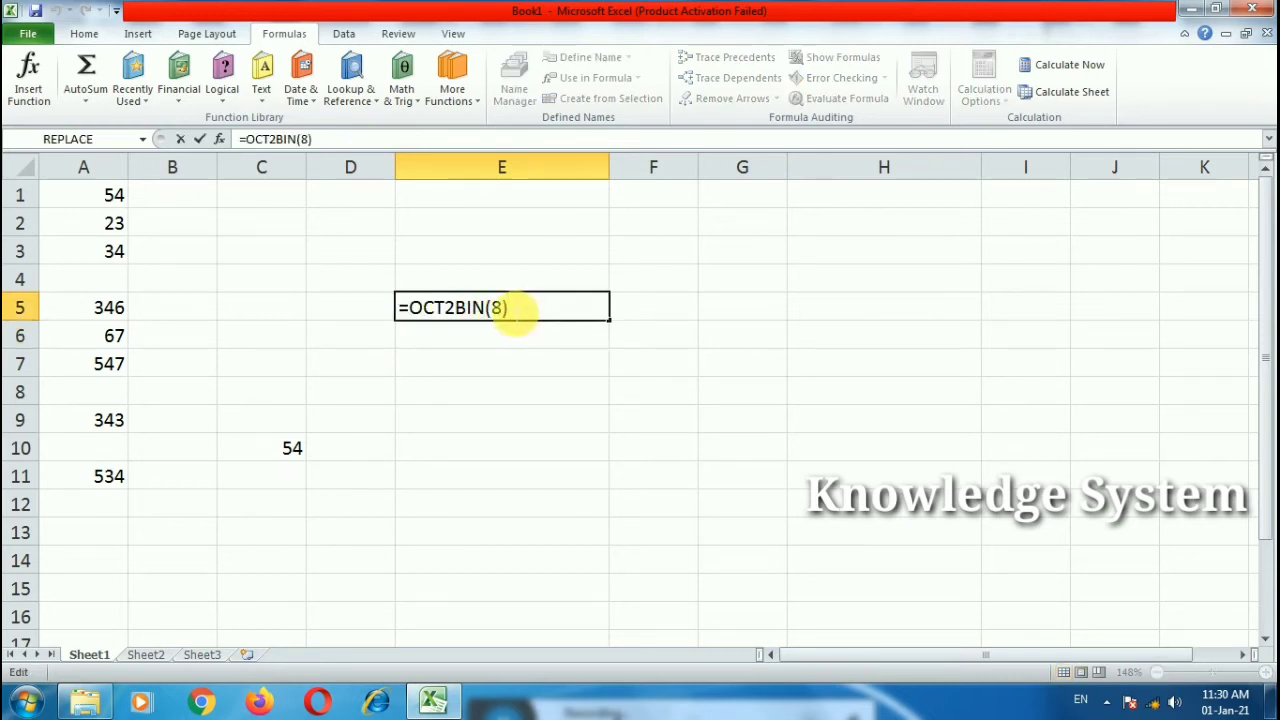
key(Return)
Step: Change the OCT2BIN argument to 7 (giving 111), then to 1567 (giving #NUM!)
double_click(513, 312)
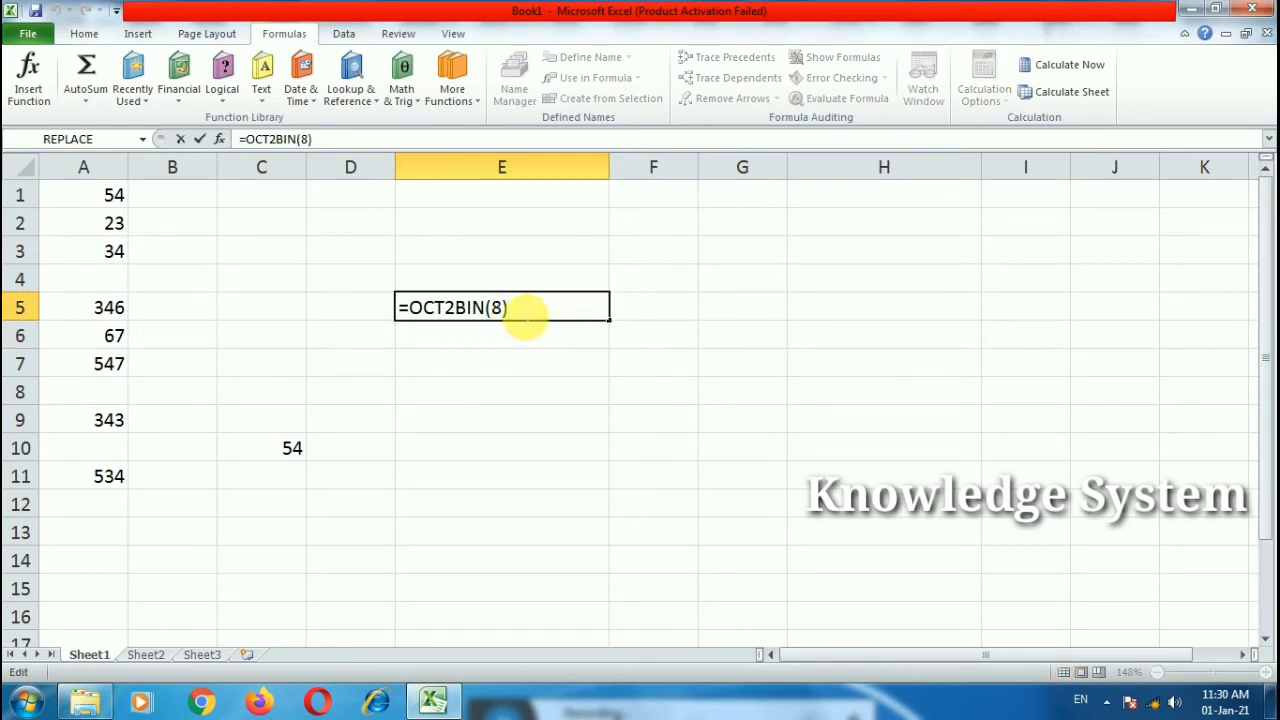
double_click(504, 318)
text(7)
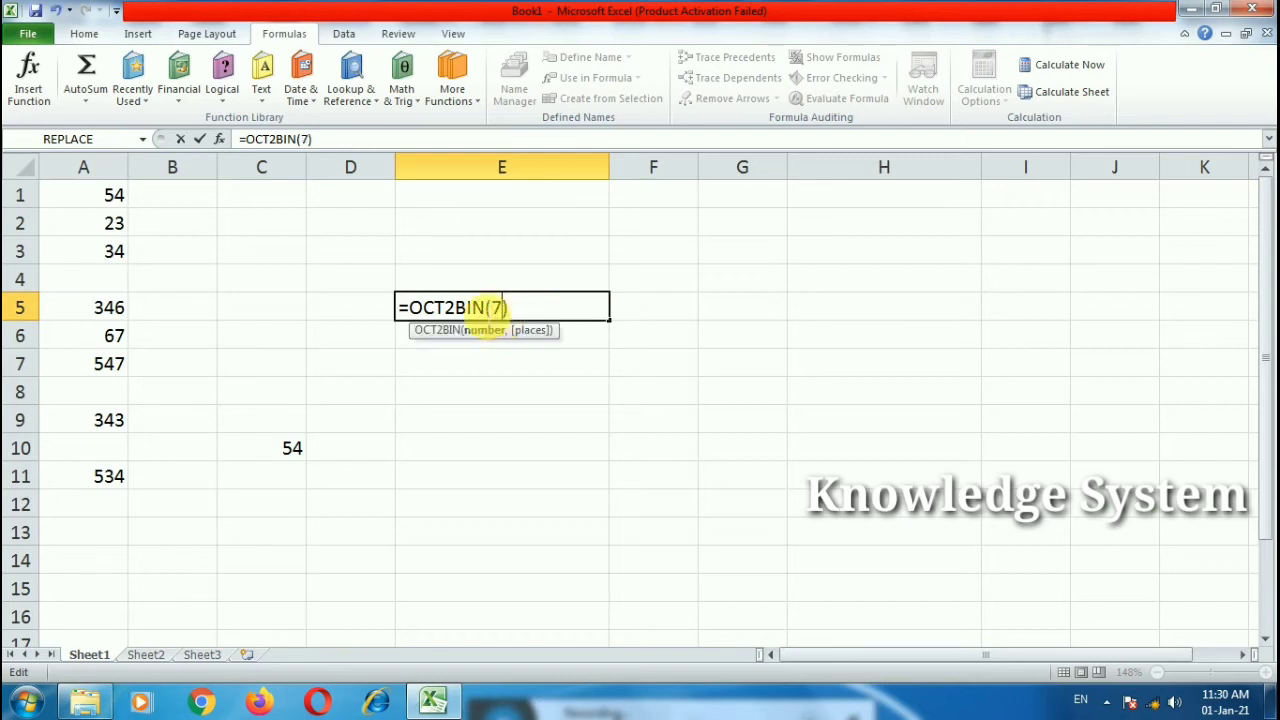
key(Return)
double_click(481, 314)
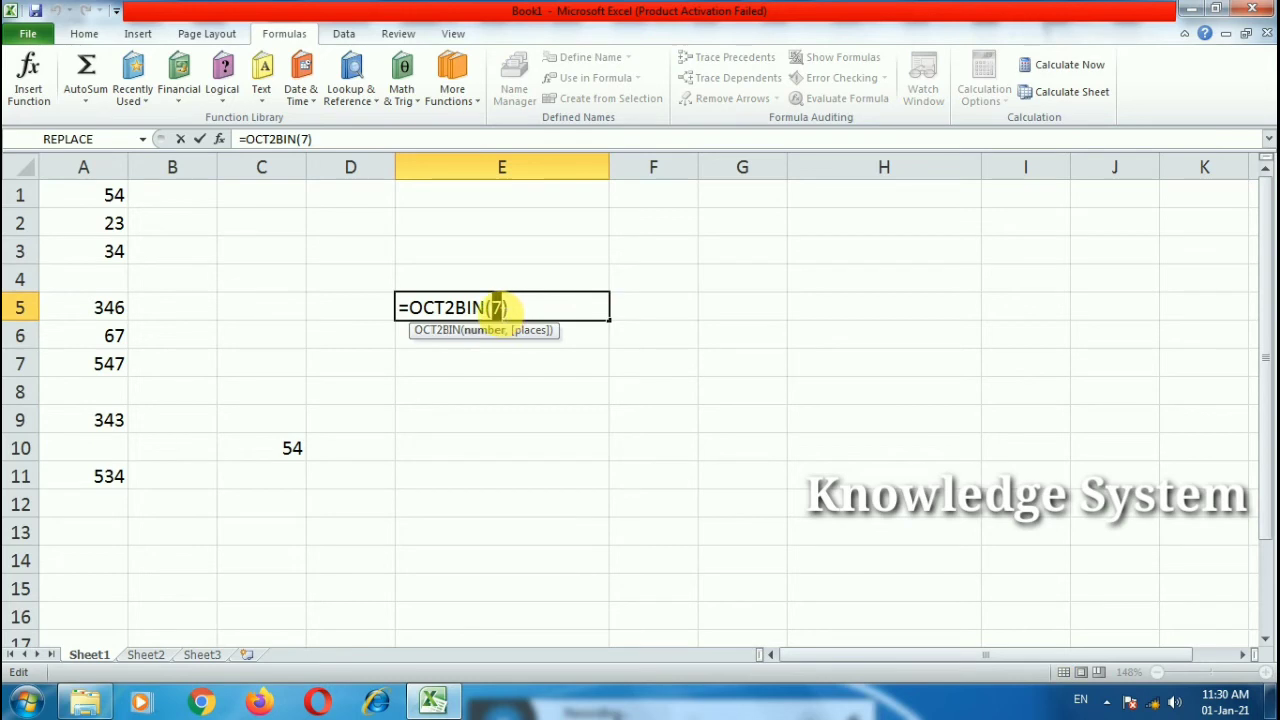
text(1567)
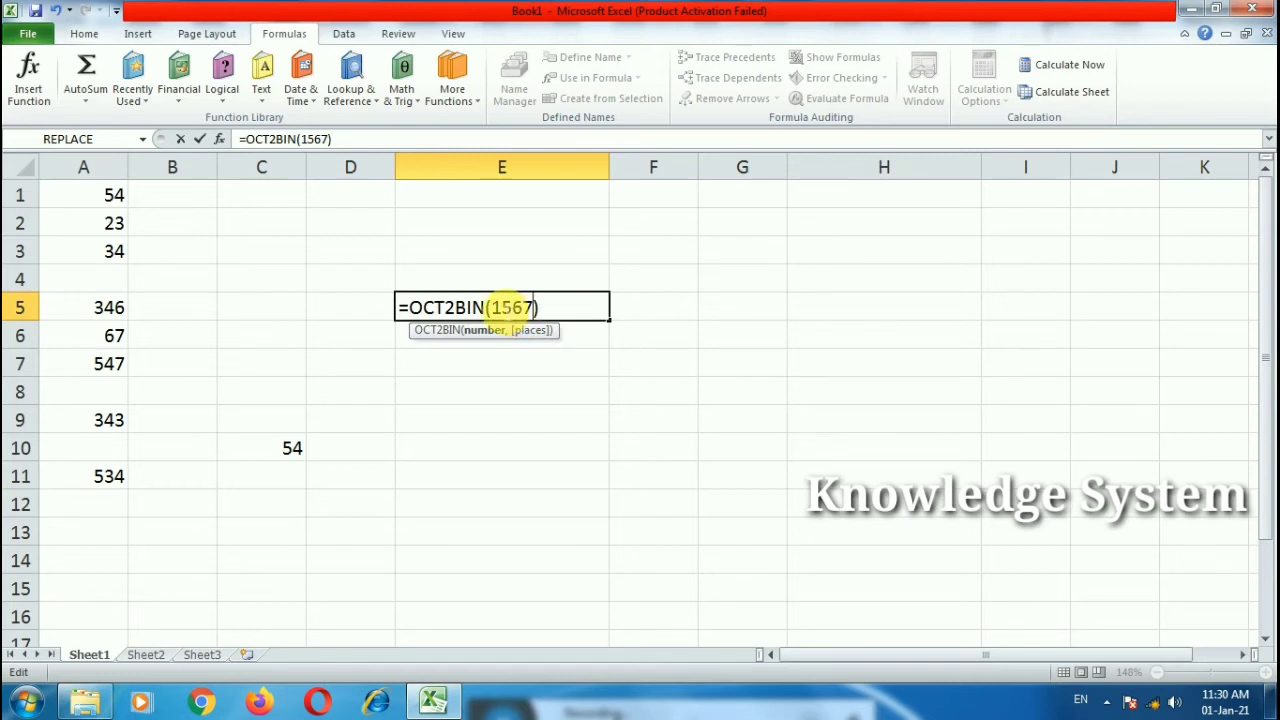
key(Return)
Step: Edit the argument from 1567 to 155, giving 1101101
click(497, 304)
double_click(488, 304)
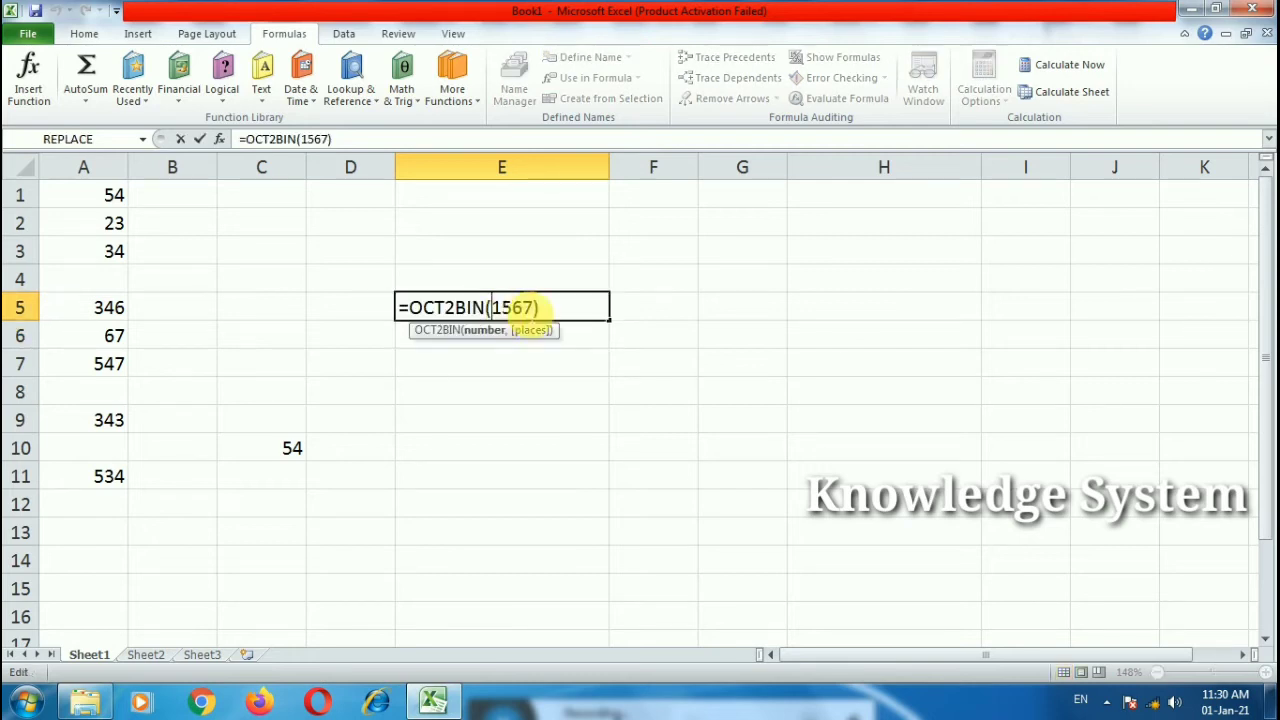
drag(535, 305, 490, 306)
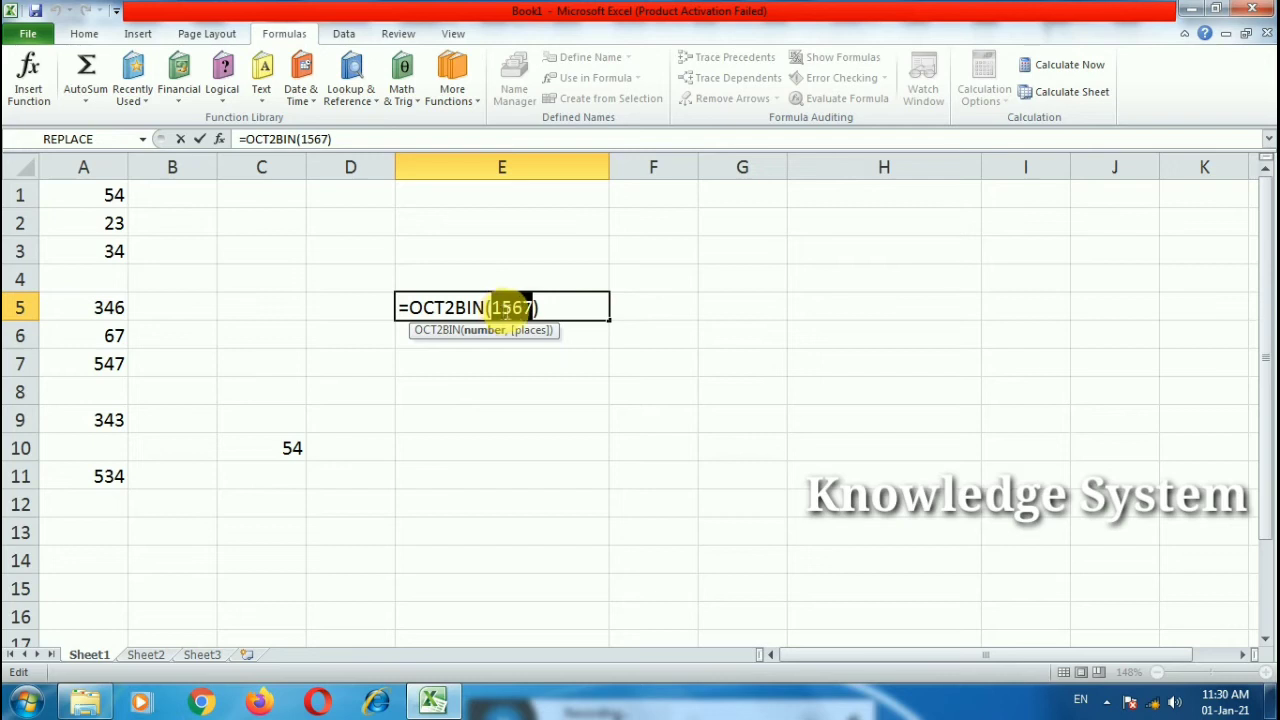
drag(534, 309, 520, 310)
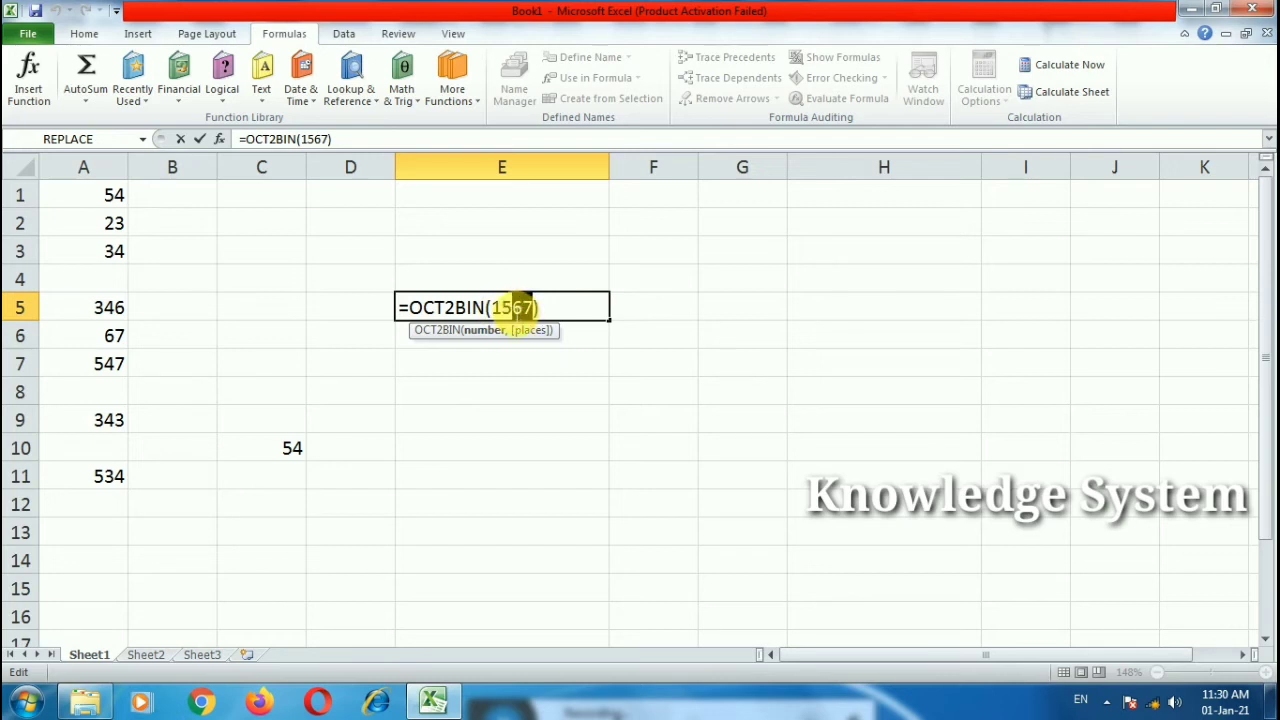
key(BackSpace)
text(5)
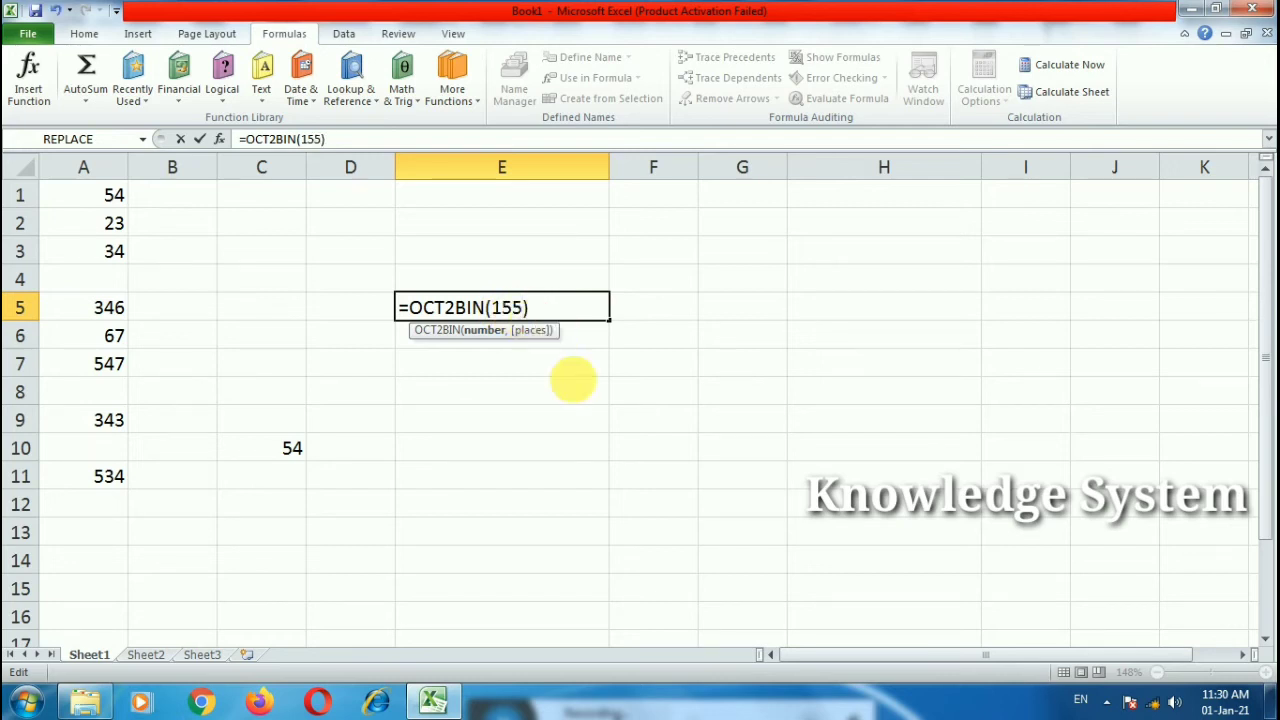
click(572, 382)
Step: Delete the OCT2BIN formula so E5 is empty
double_click(503, 309)
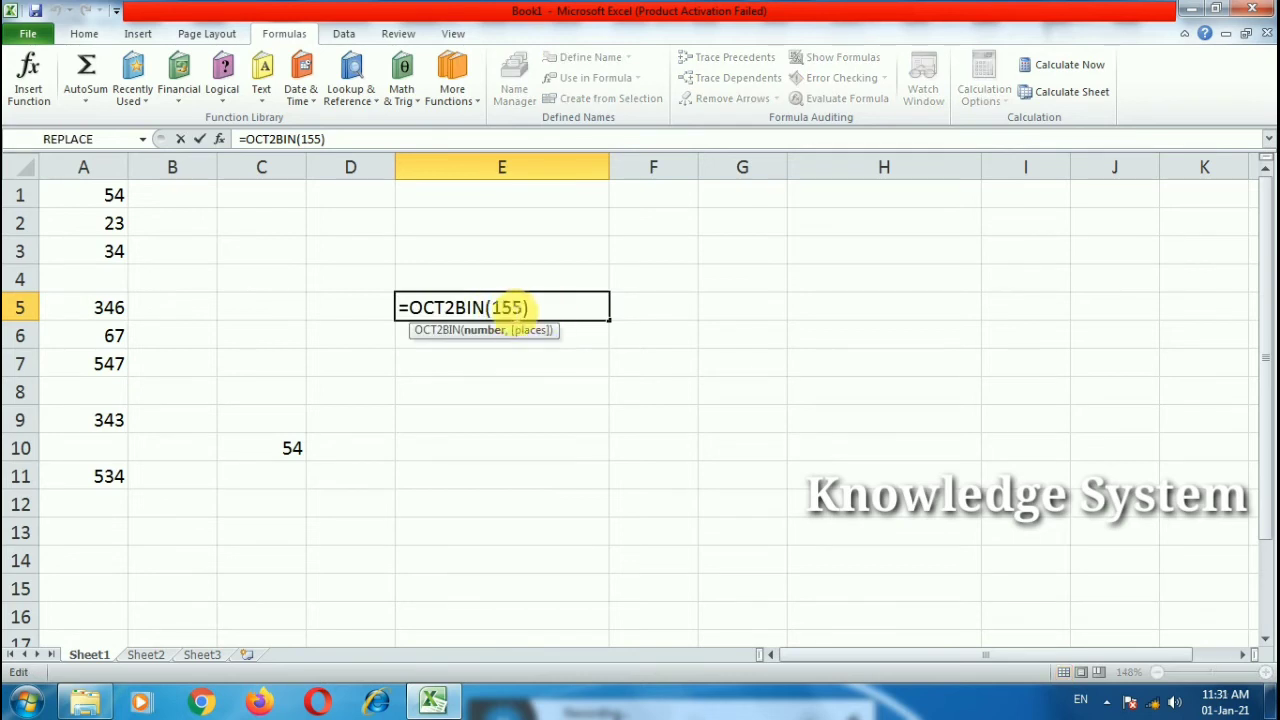
drag(530, 308, 374, 303)
key(BackSpace)
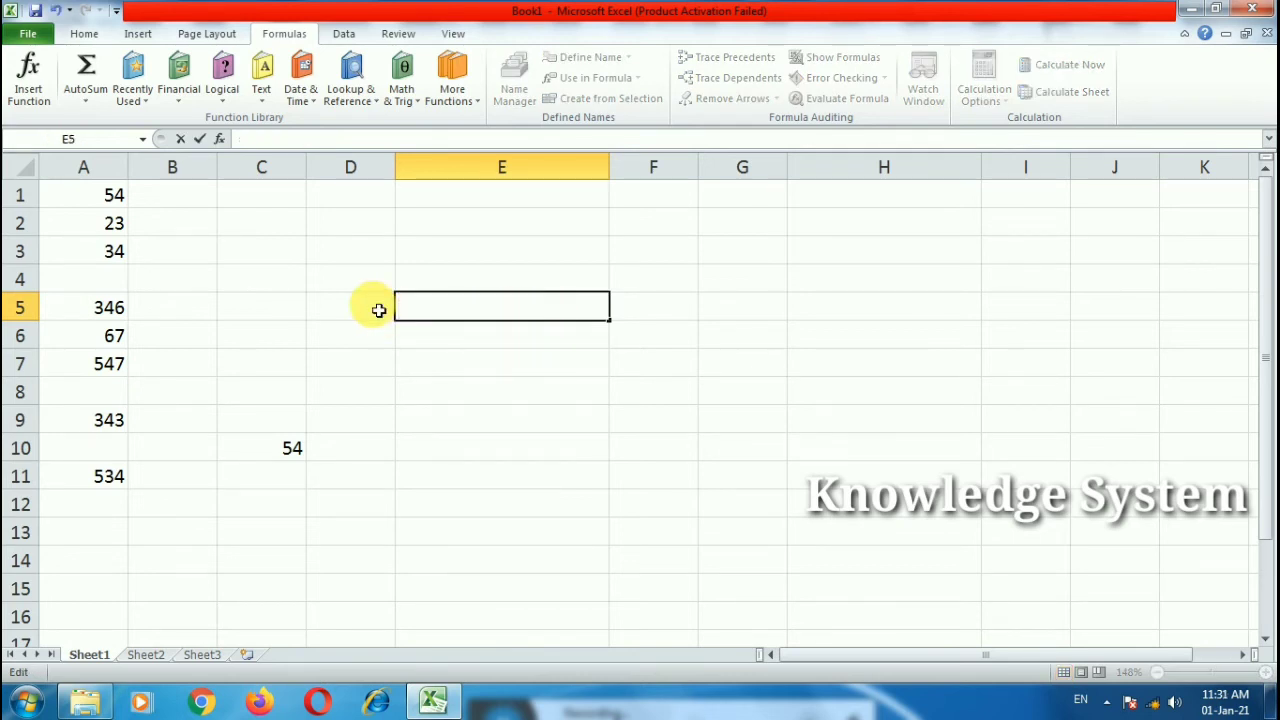
text(=hex)
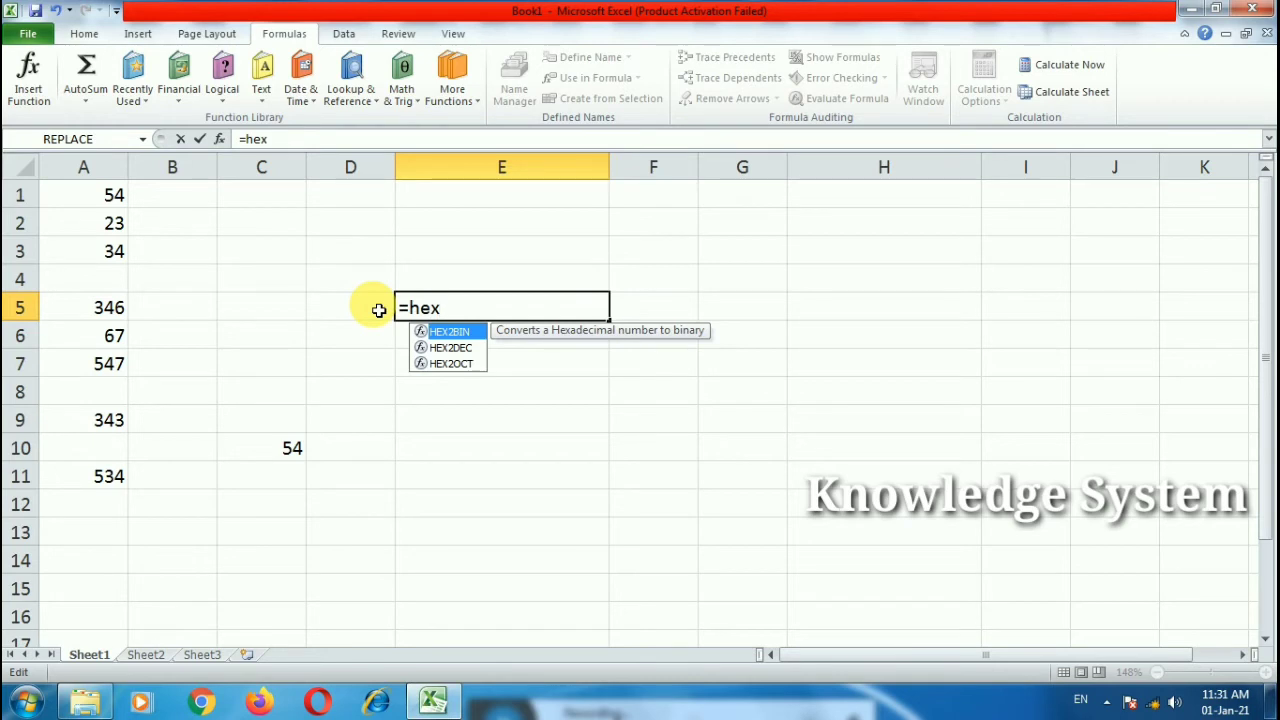
key(Tab)
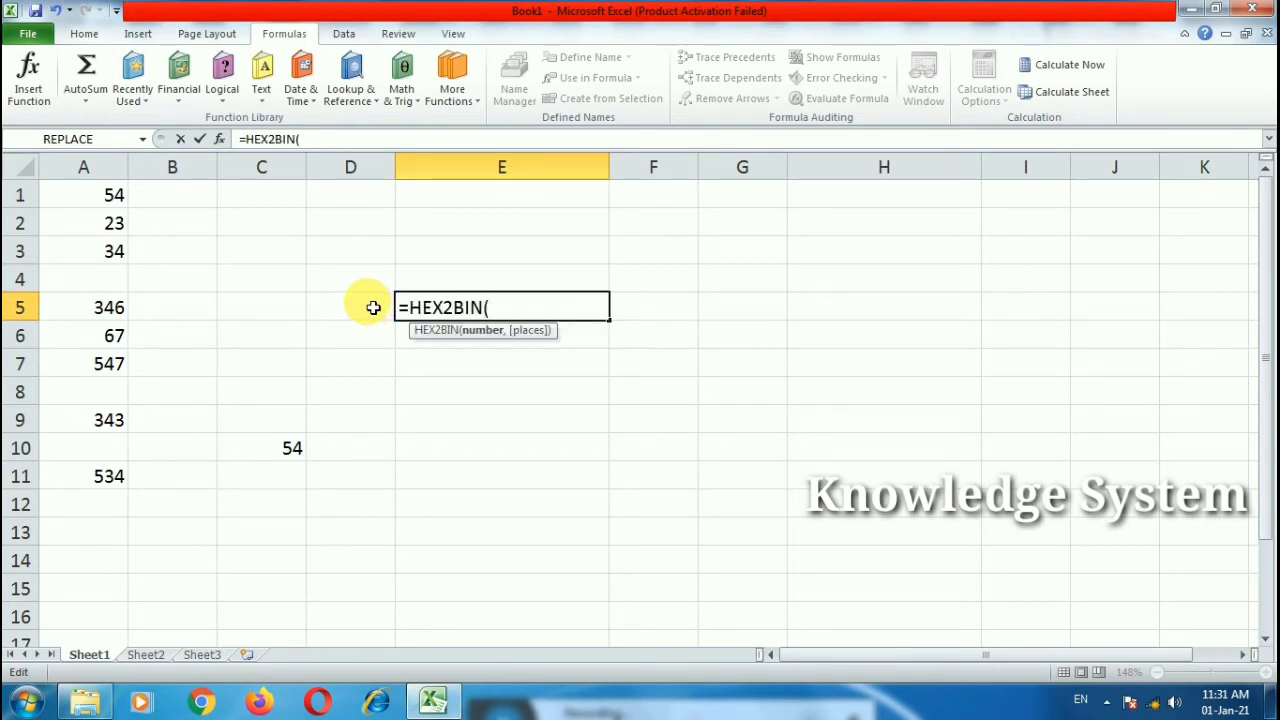
drag(534, 311, 381, 304)
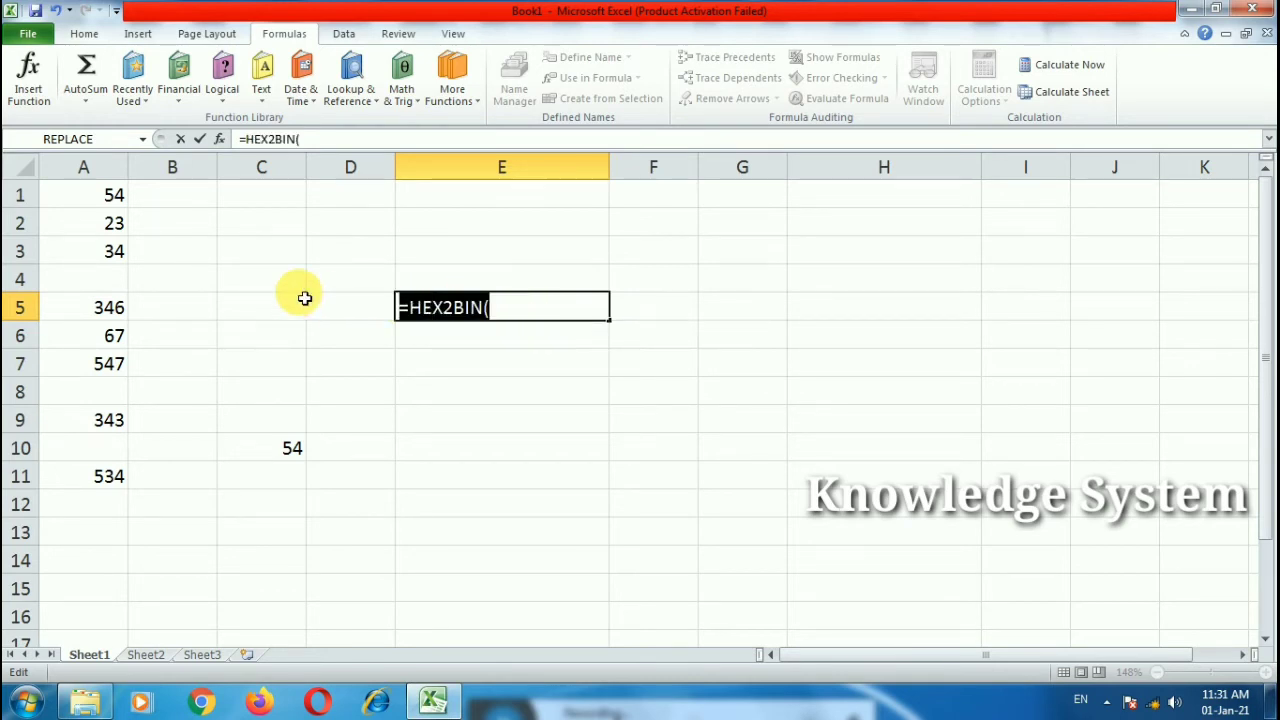
key(Escape)
click(380, 342)
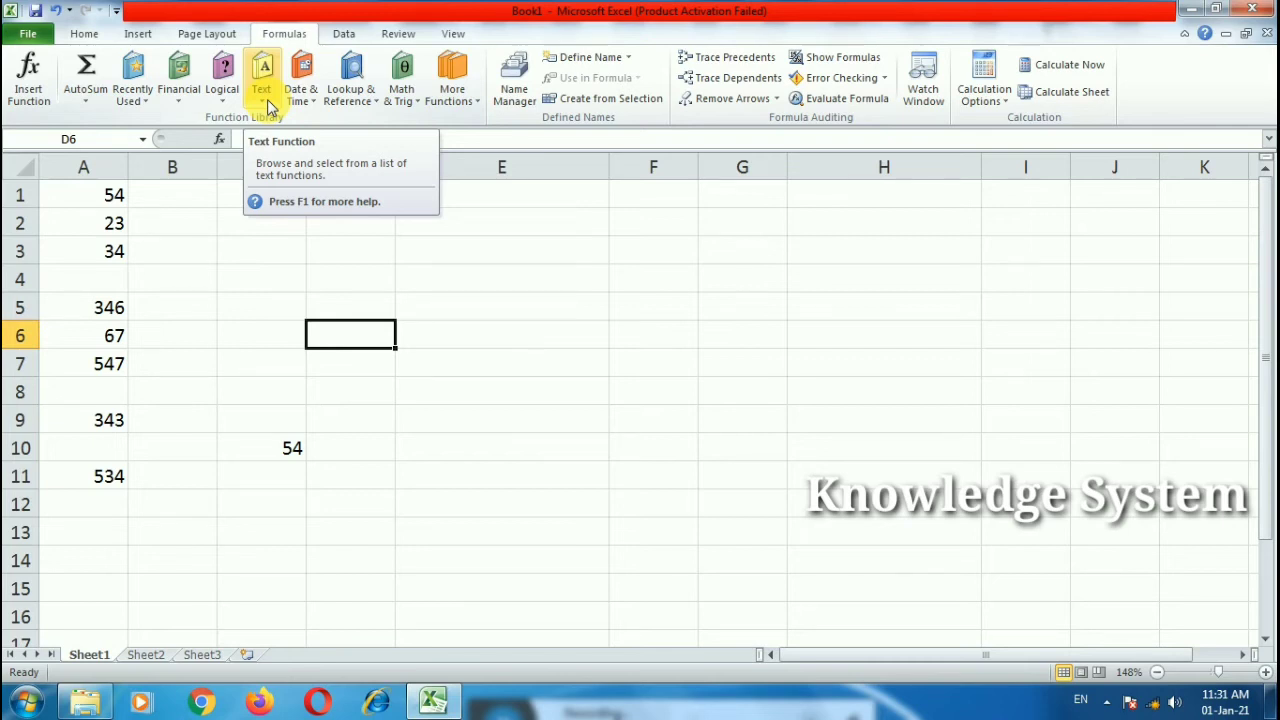
click(480, 418)
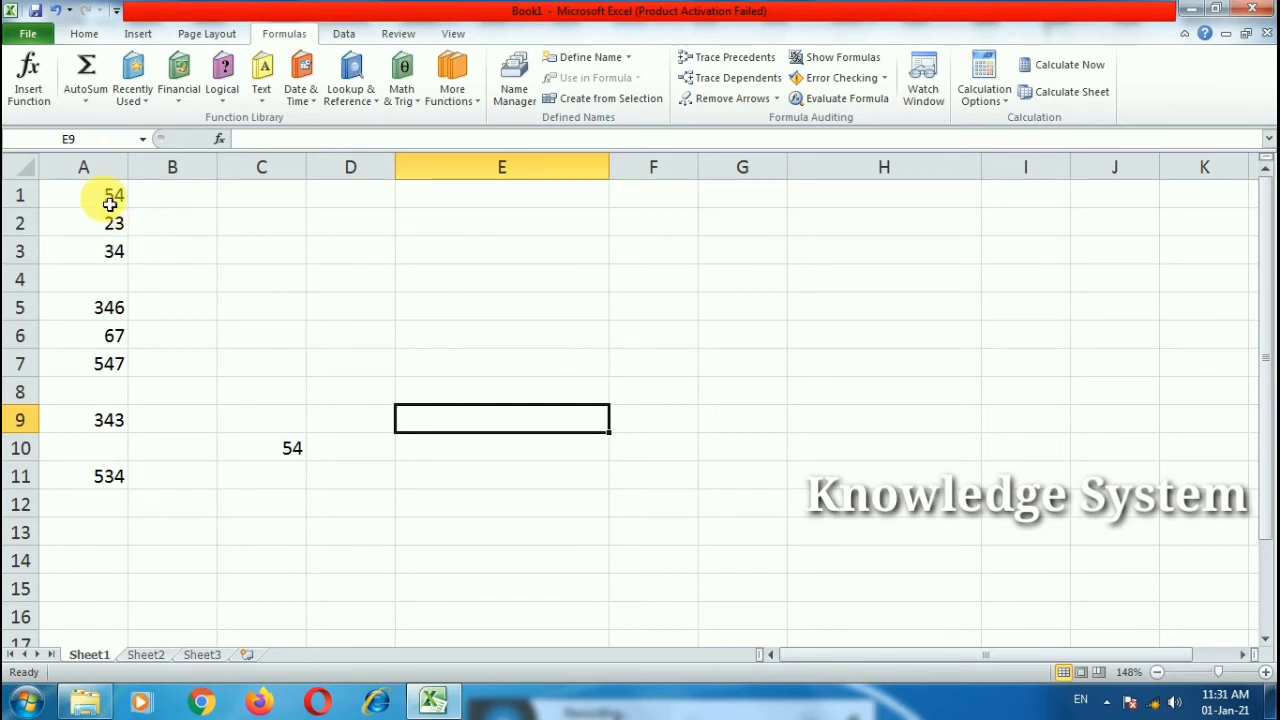
Step: Clear A1:C12 and enter =AND(3>5,6<7) in B4, which returns FALSE
drag(111, 194, 248, 514)
key(Delete)
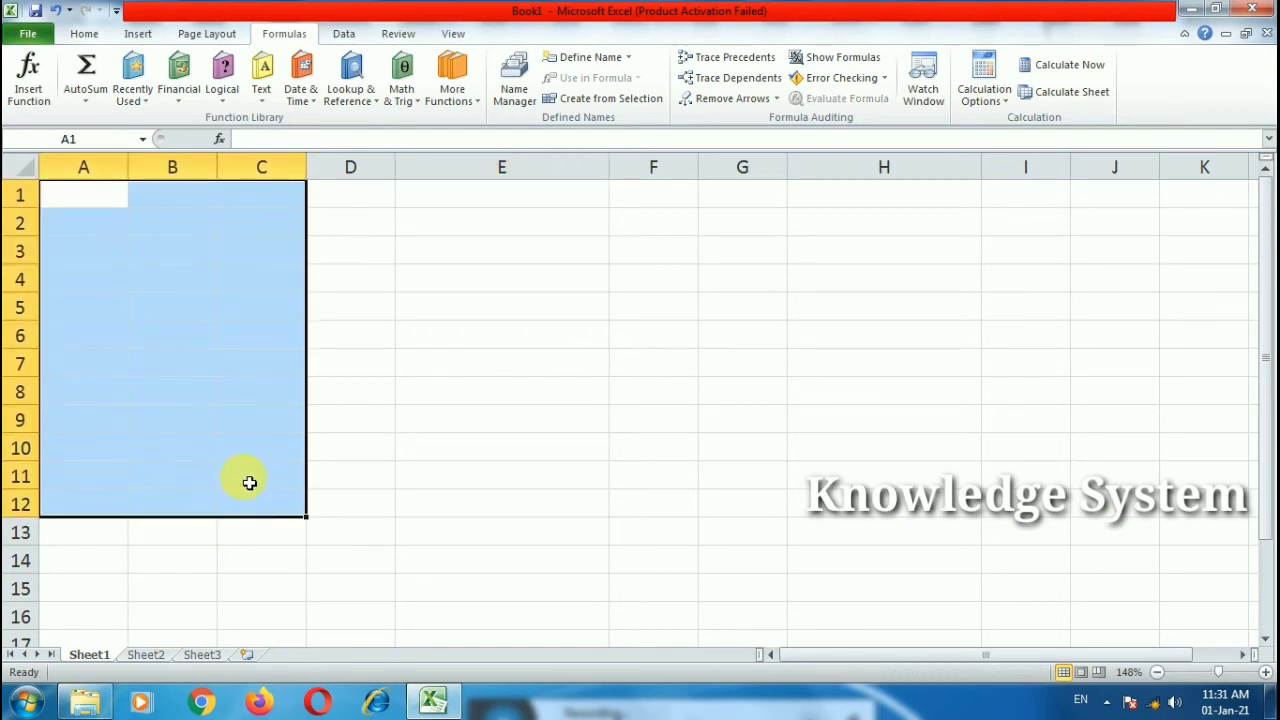
click(177, 276)
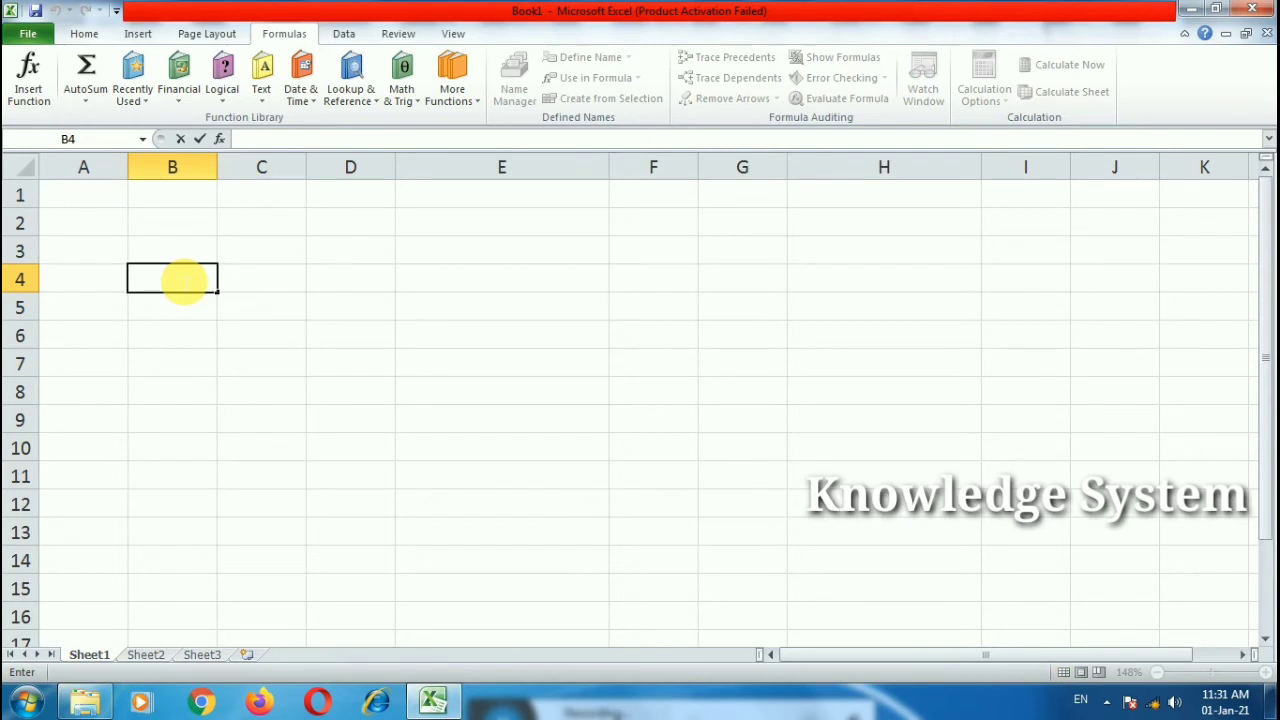
text(=a)
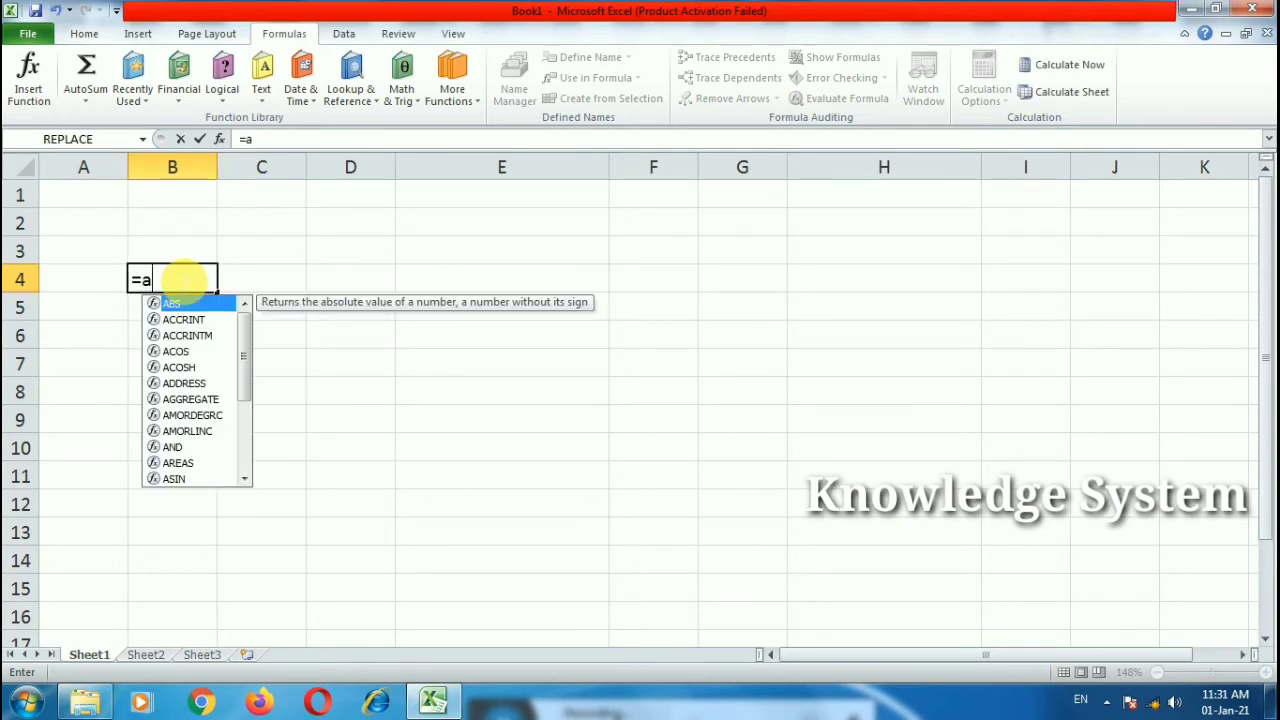
text(nd)
key(Tab)
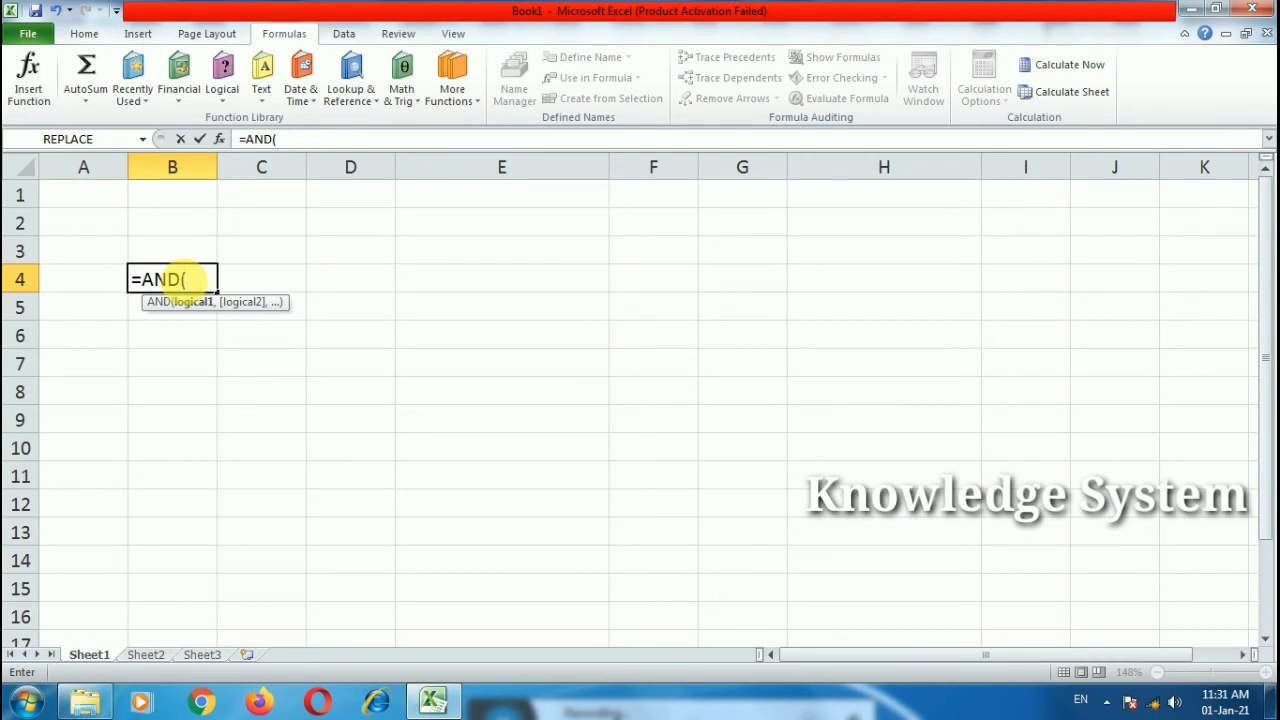
text(3>5,6<7))
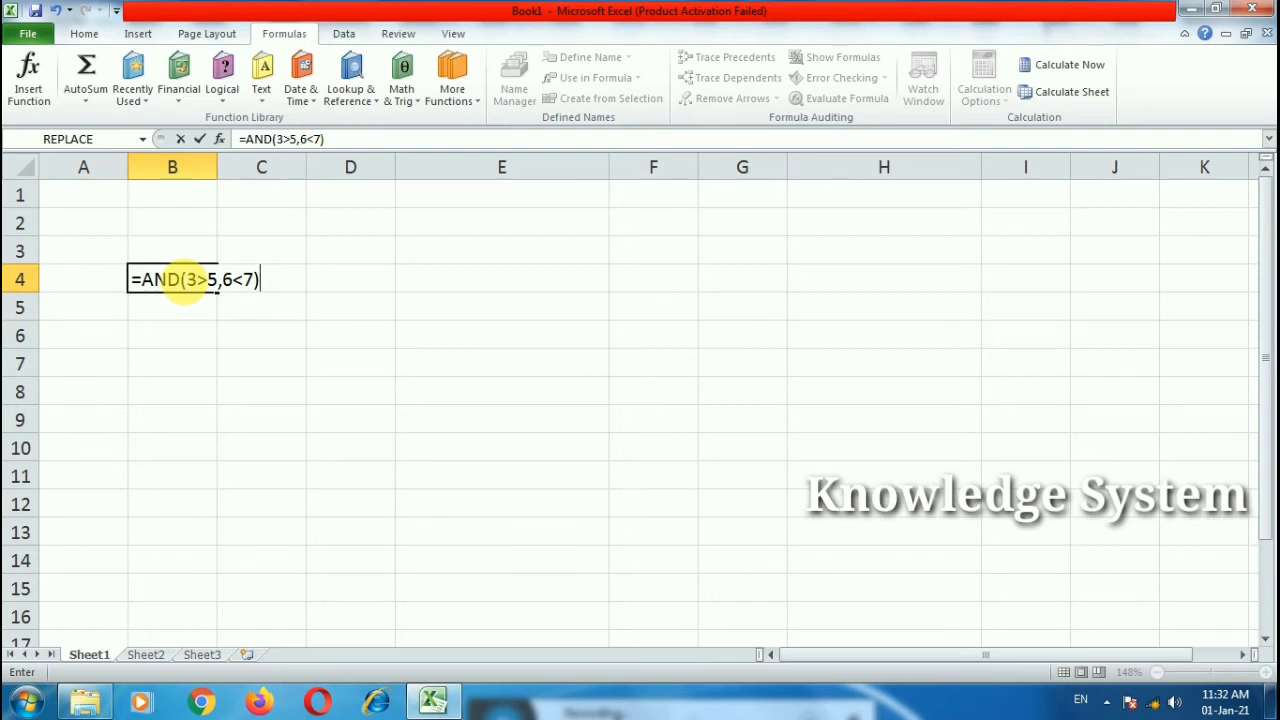
key(Return)
Step: Change B4's formula to =AND(3<5,6<7), which returns TRUE
click(183, 280)
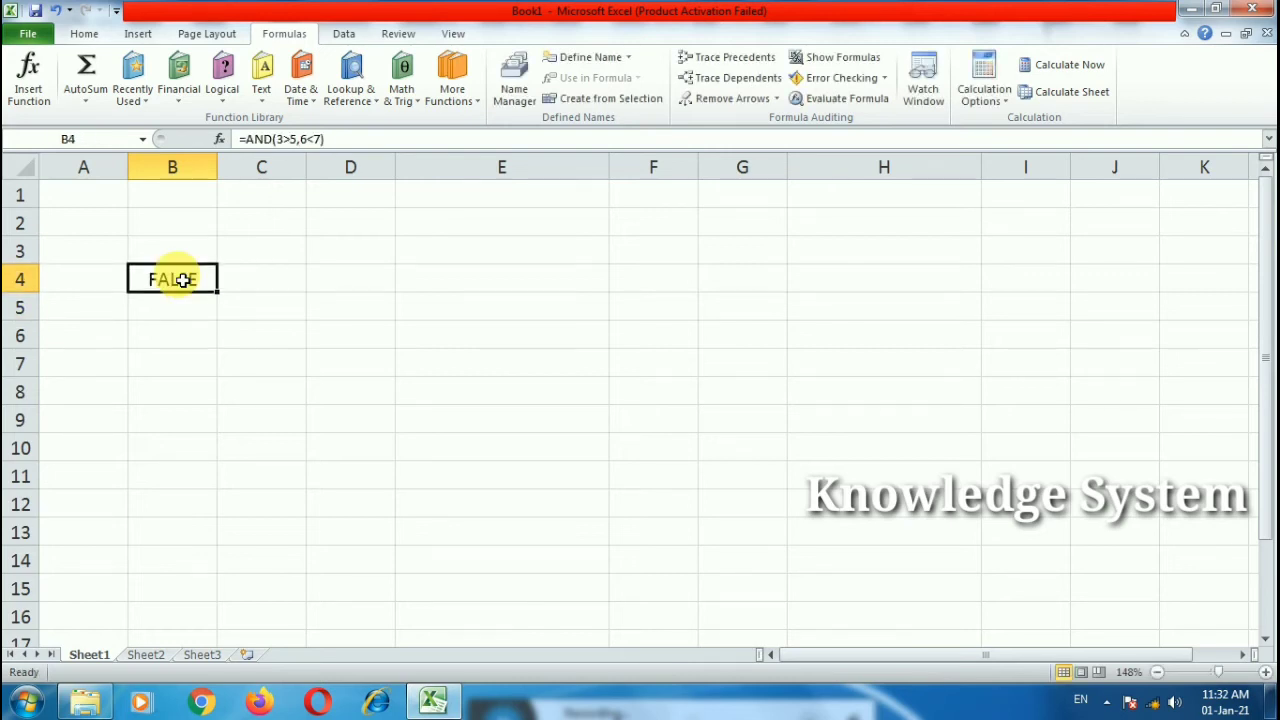
double_click(190, 280)
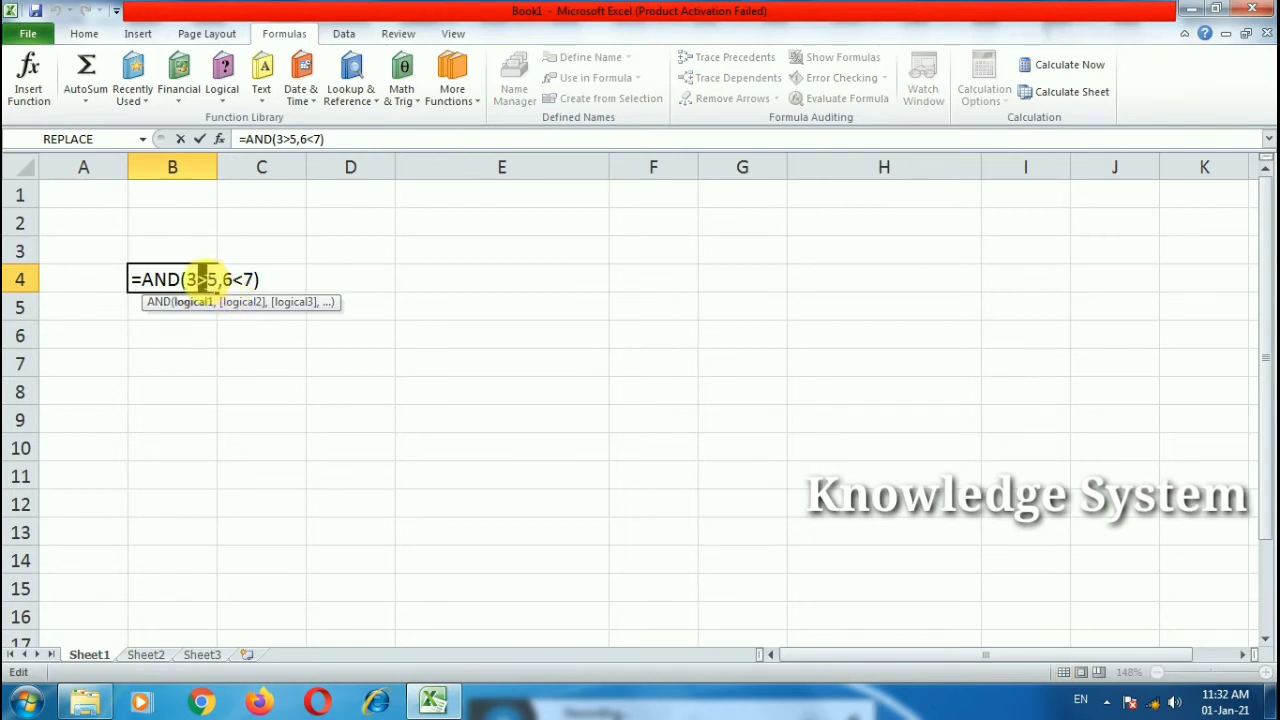
text(<)
key(Return)
double_click(200, 279)
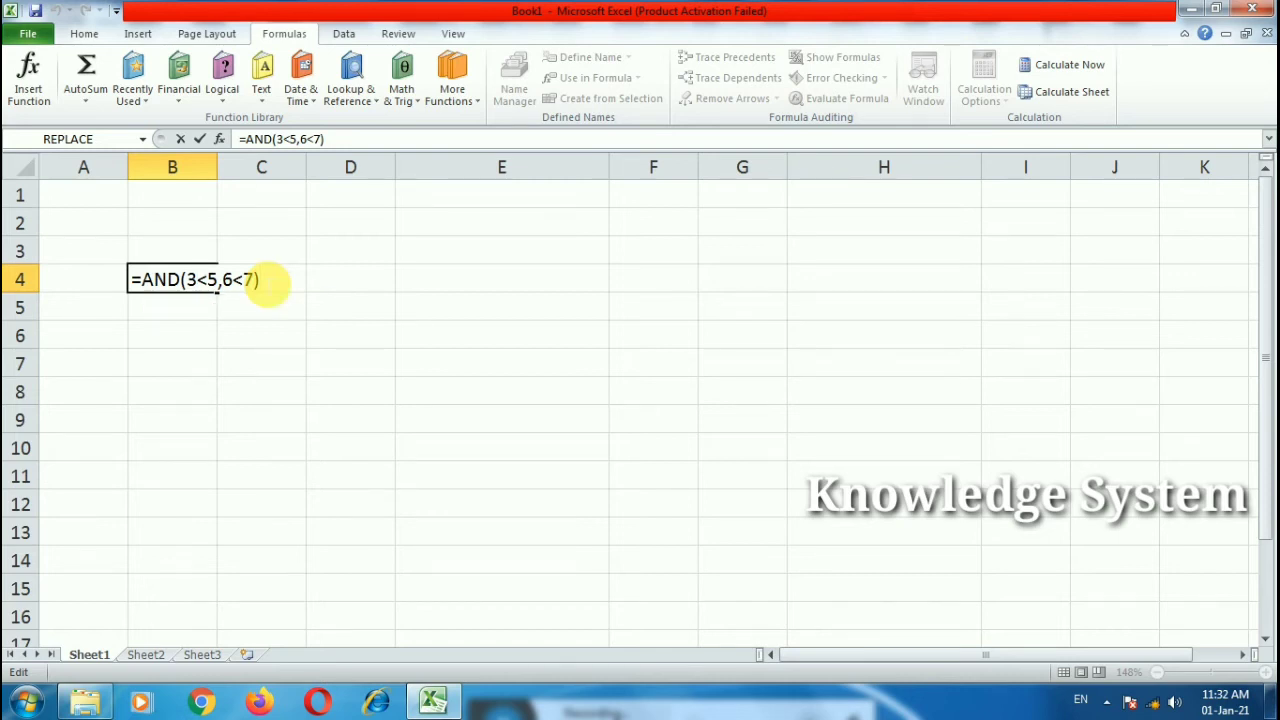
key(Return)
Step: Reopen B4's formula and select the AND function name for replacement
click(190, 262)
click(191, 277)
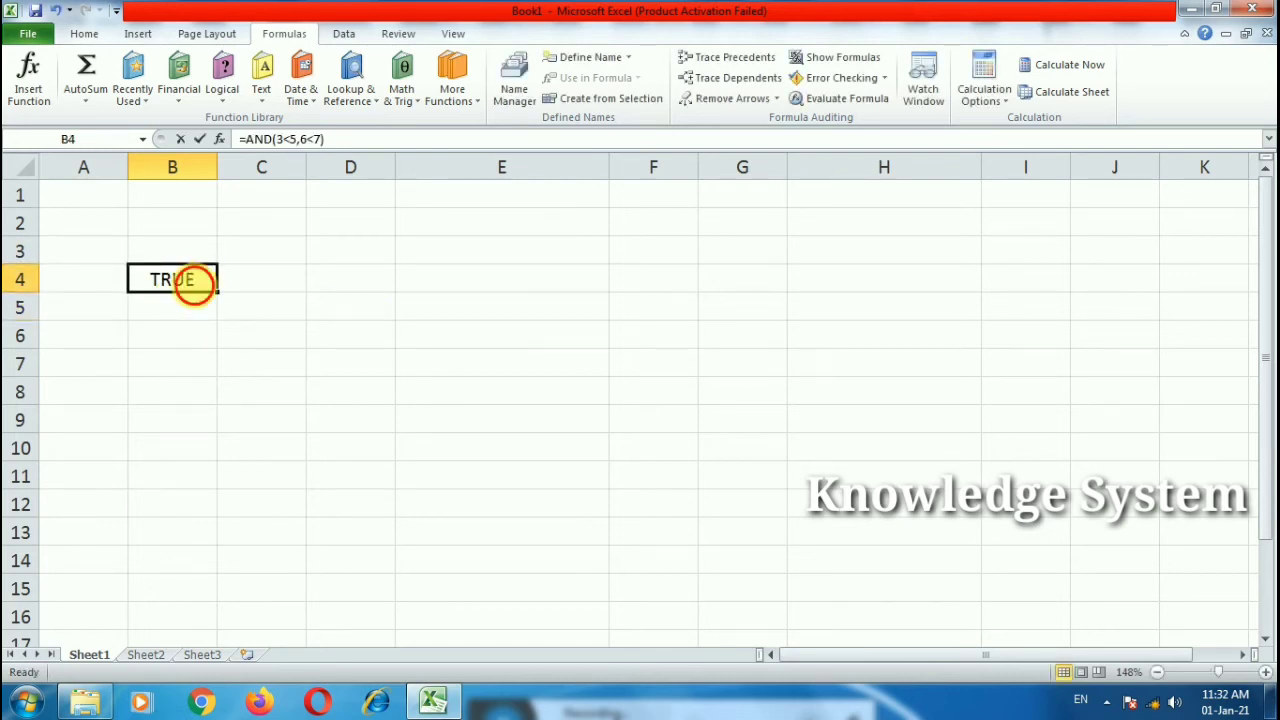
double_click(192, 278)
drag(178, 280, 142, 280)
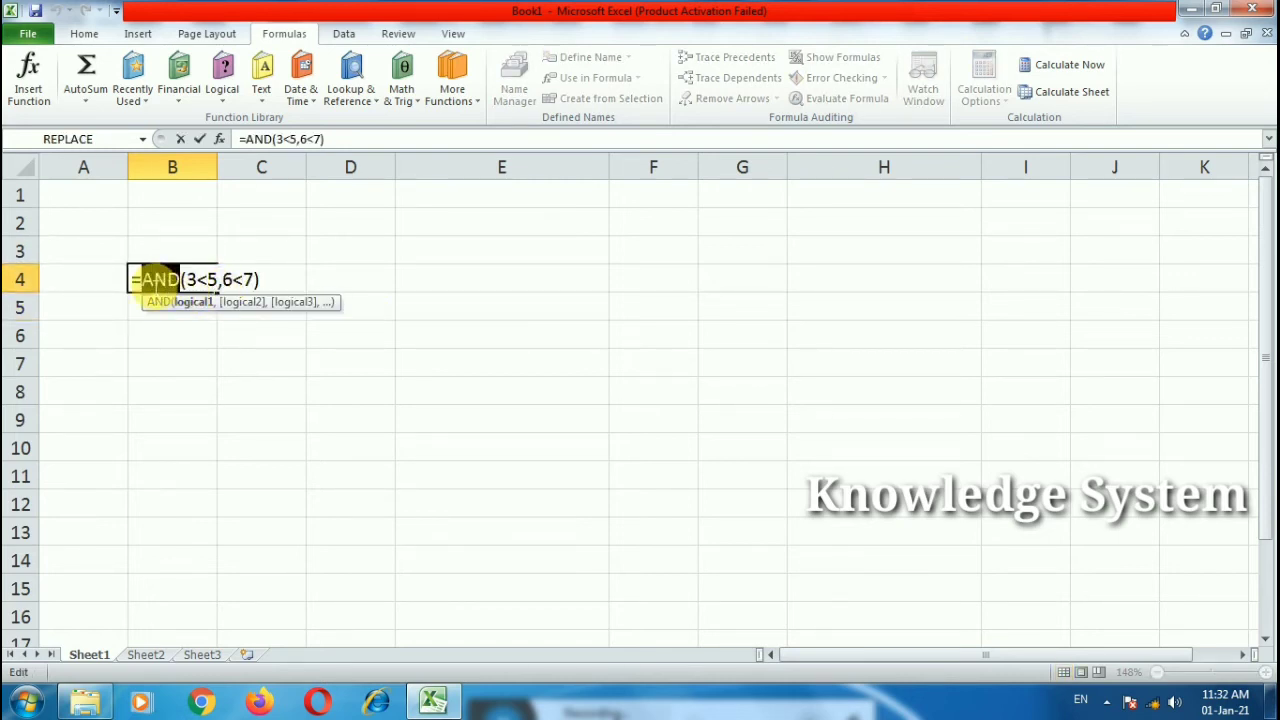
Step: Replace AND with OR, making B4 =OR(3<5,6<7)
text(or)
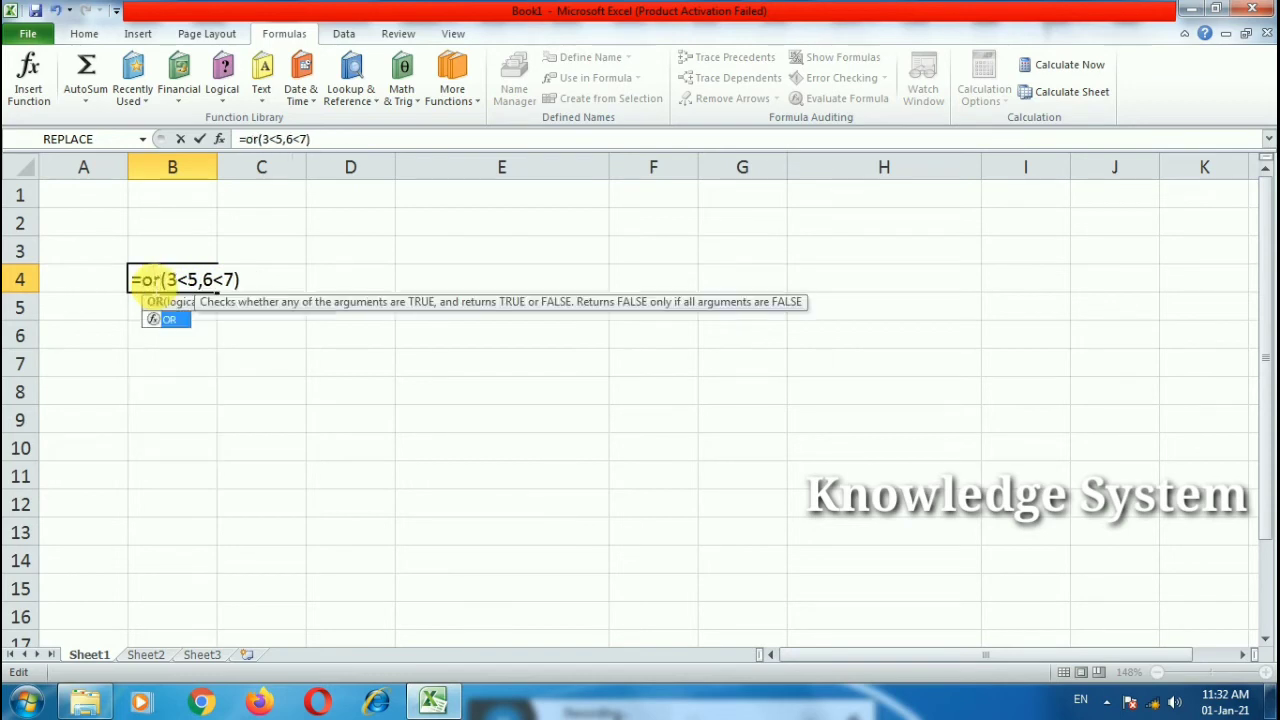
key(Return)
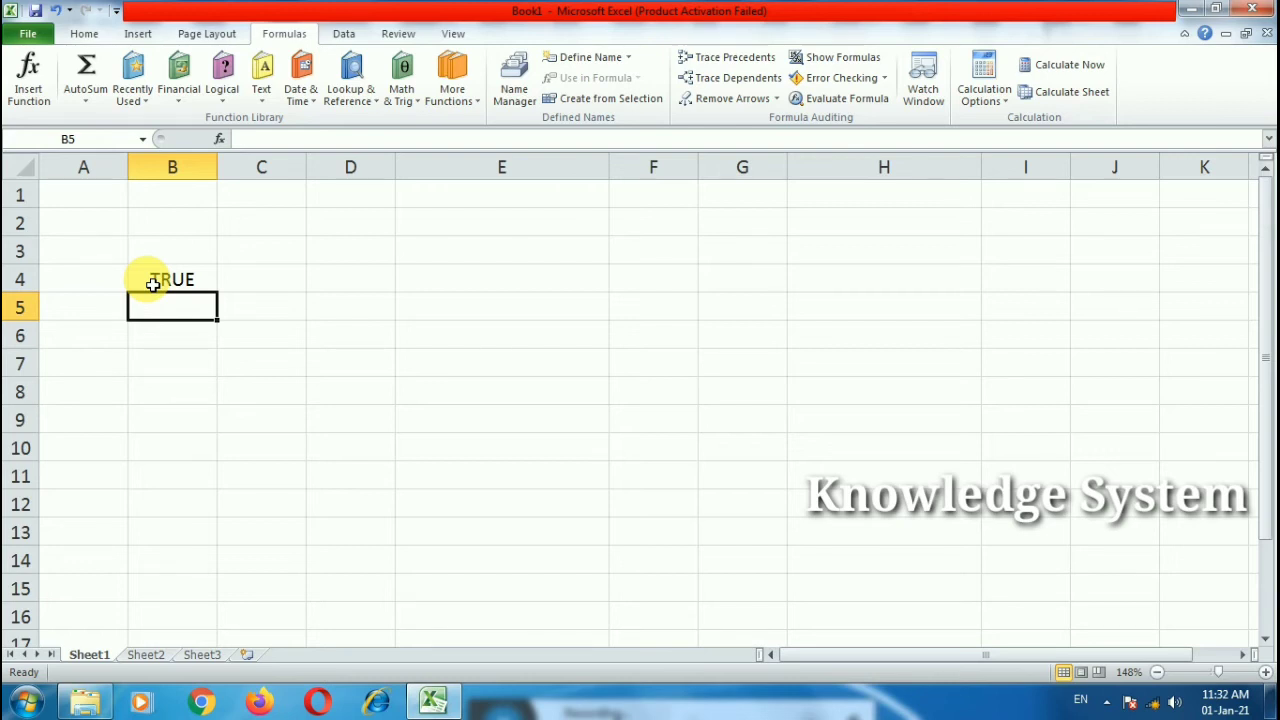
click(152, 284)
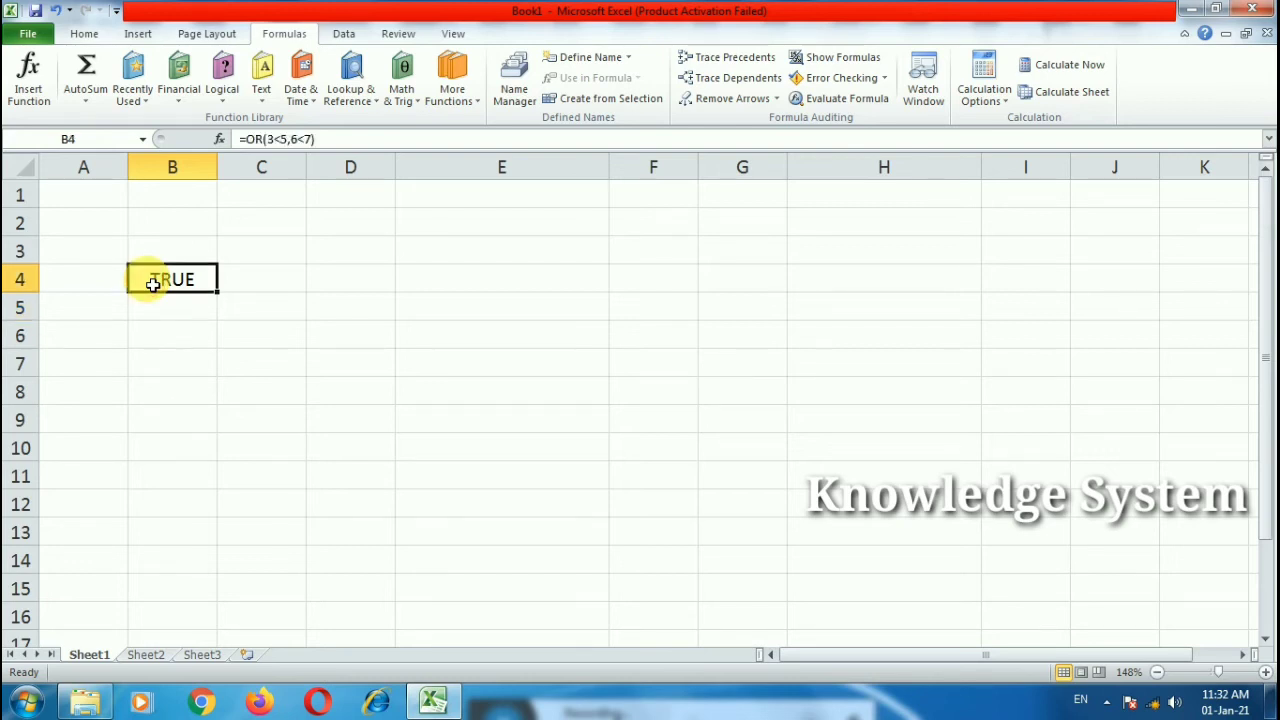
double_click(149, 277)
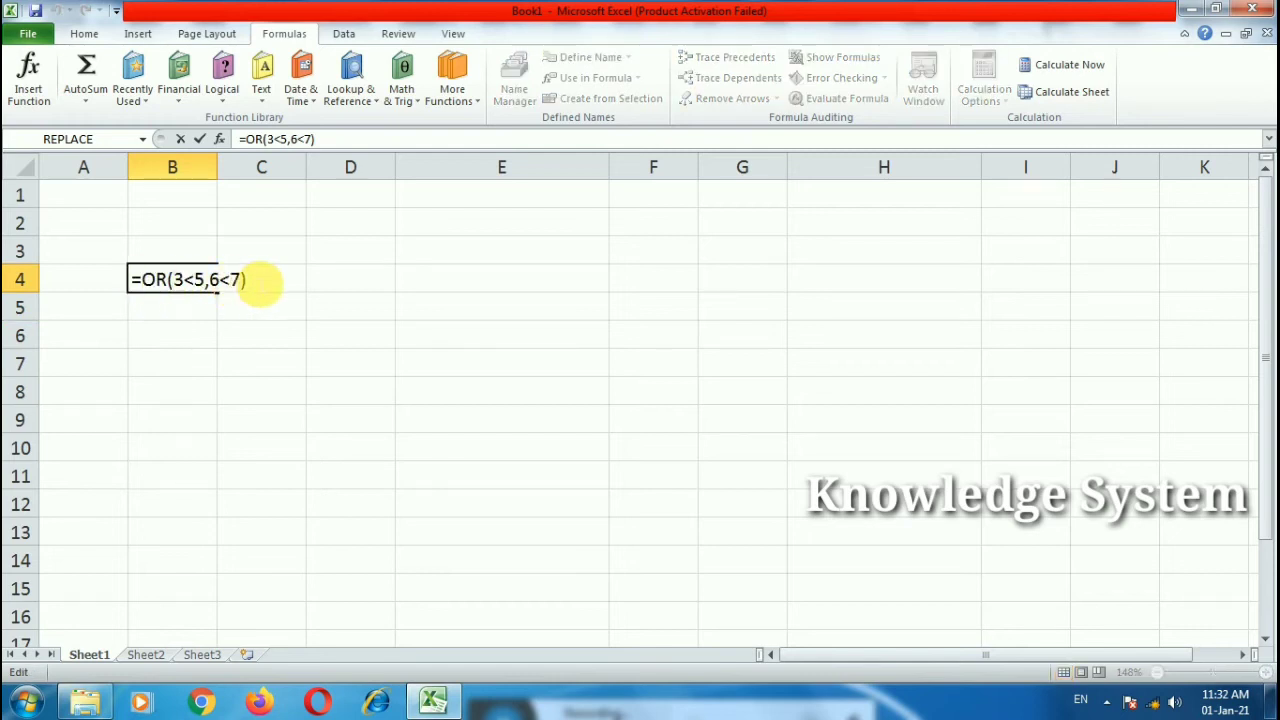
key(Return)
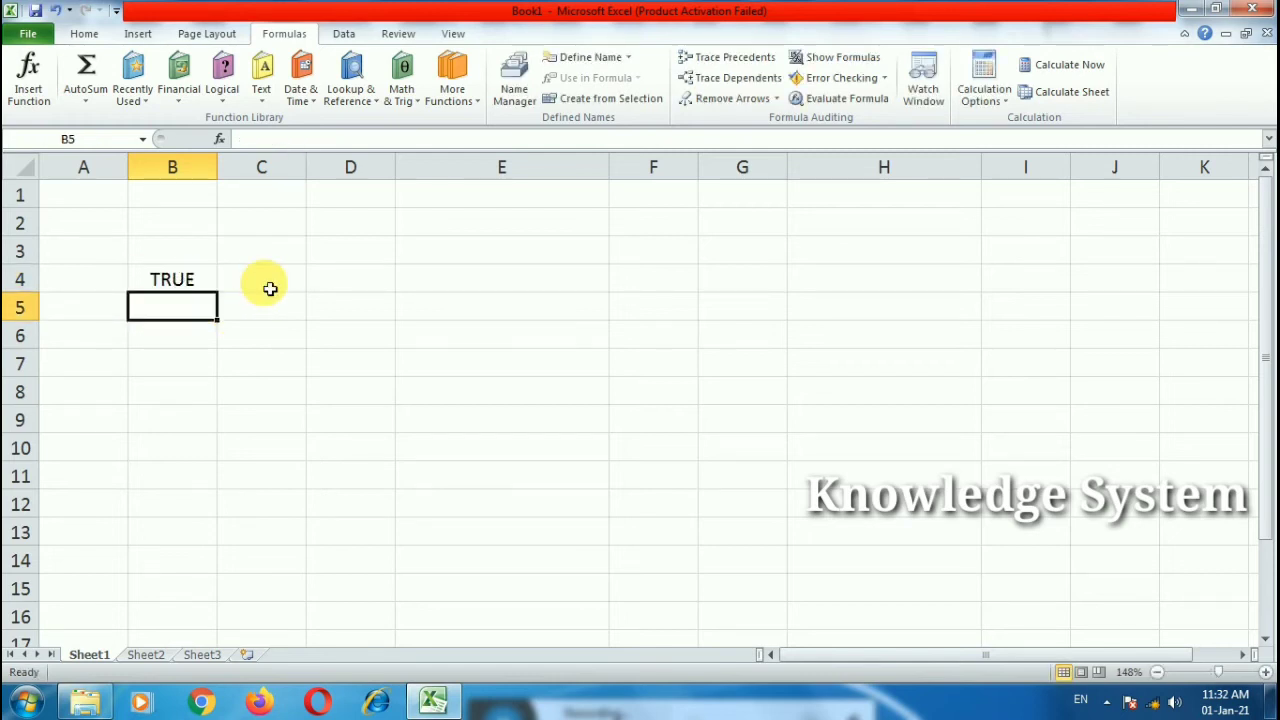
Step: Change the first comparison to 3>5, giving =OR(3>5,6<7) and TRUE
click(206, 277)
double_click(200, 280)
key(shift+Left)
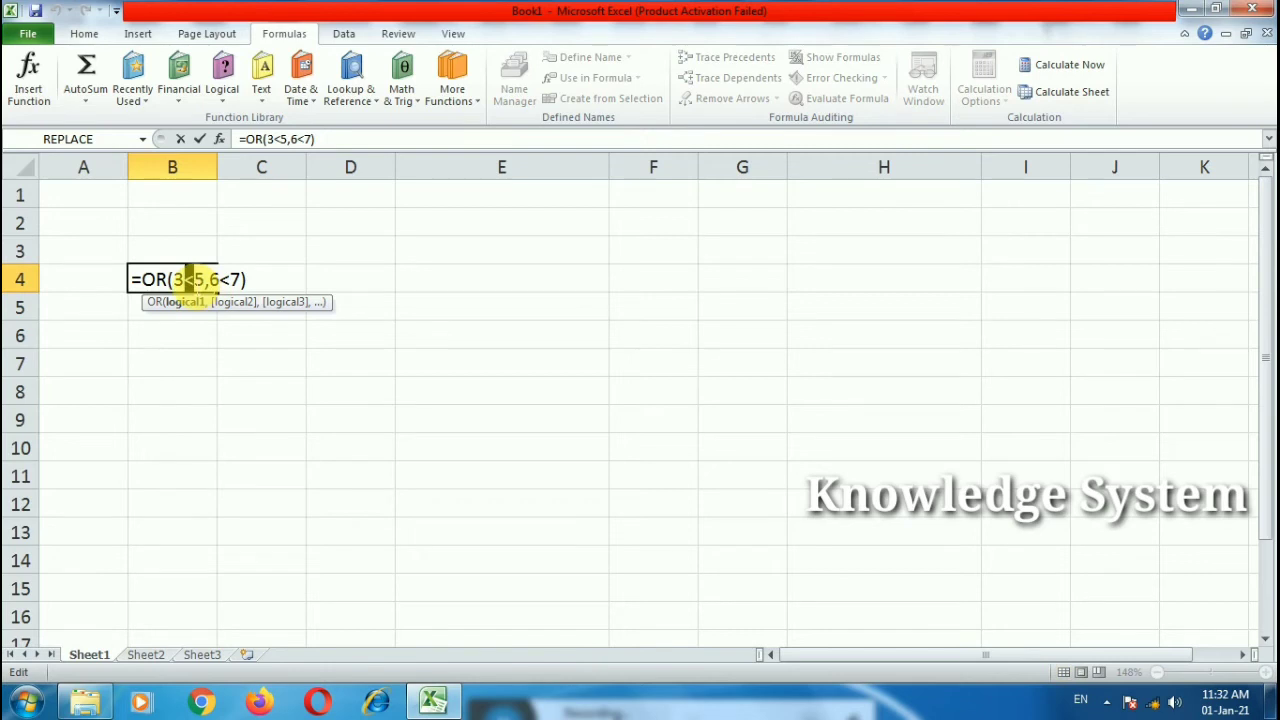
text(>)
key(Return)
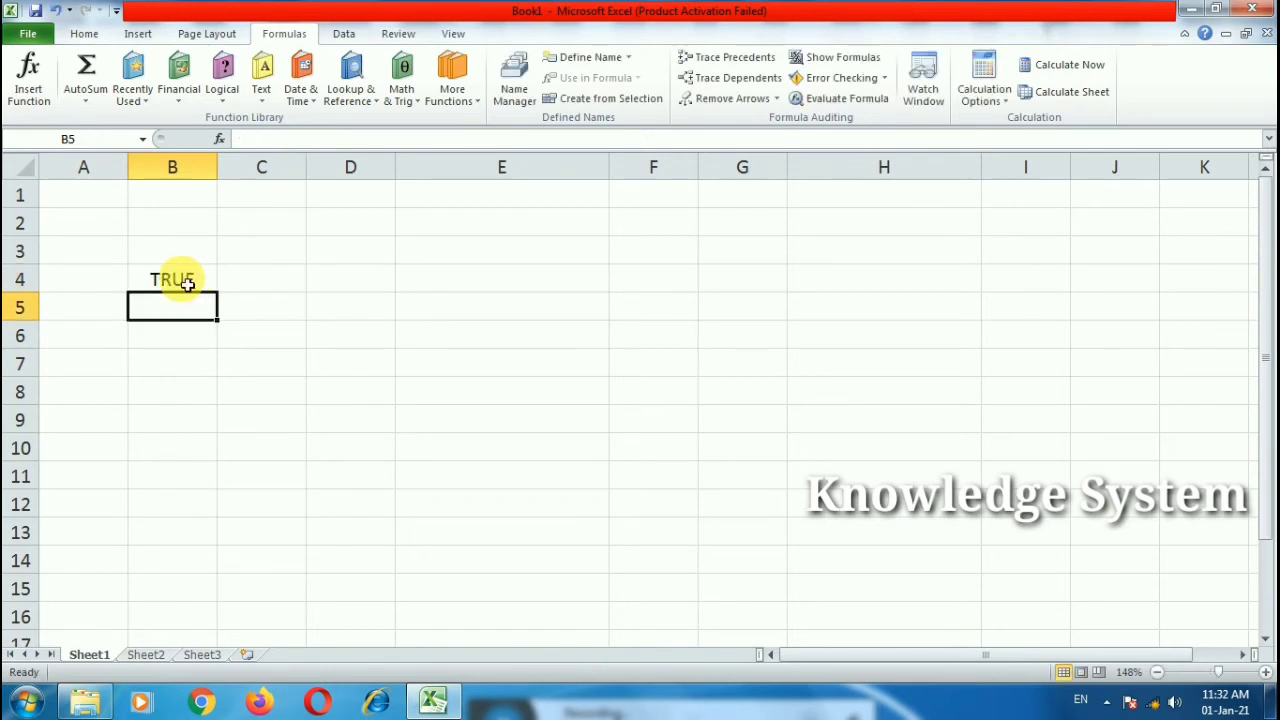
Step: Change the second comparison to 6>7 so =OR(3>5,6>7) shows FALSE, then clear B4
double_click(189, 281)
click(232, 283)
key(shift+Left)
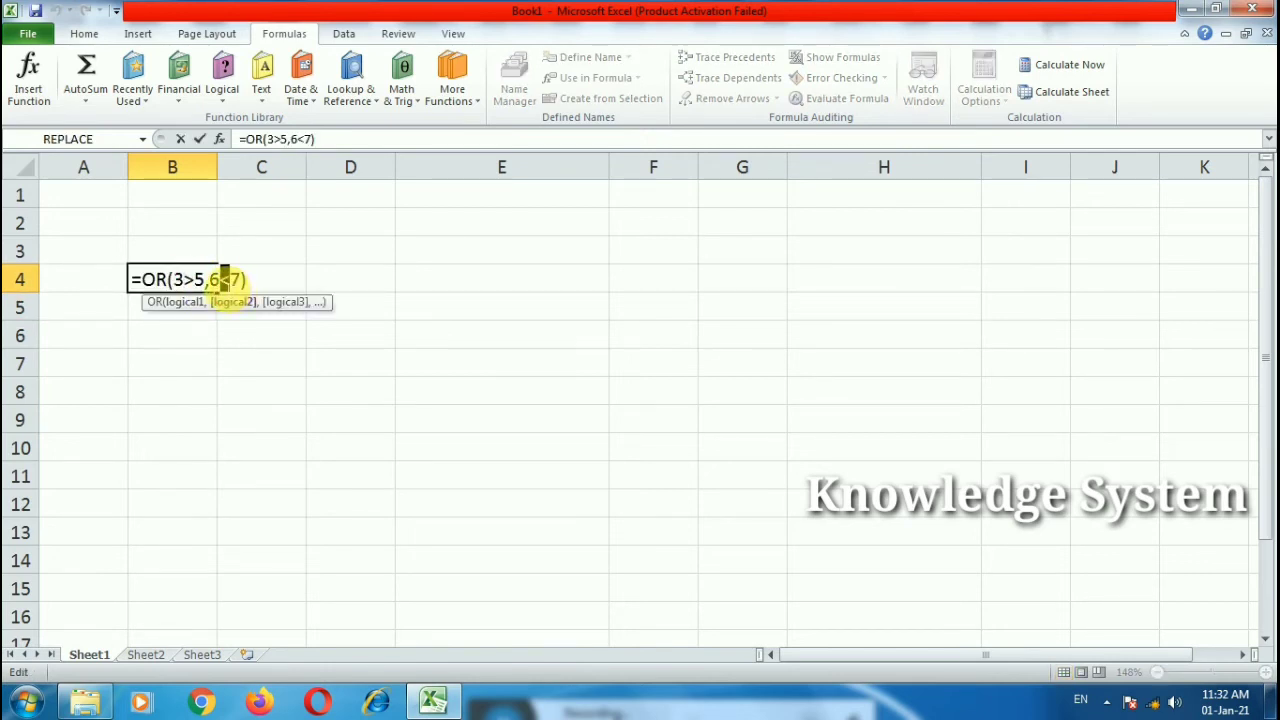
text(.)
key(Return)
double_click(208, 285)
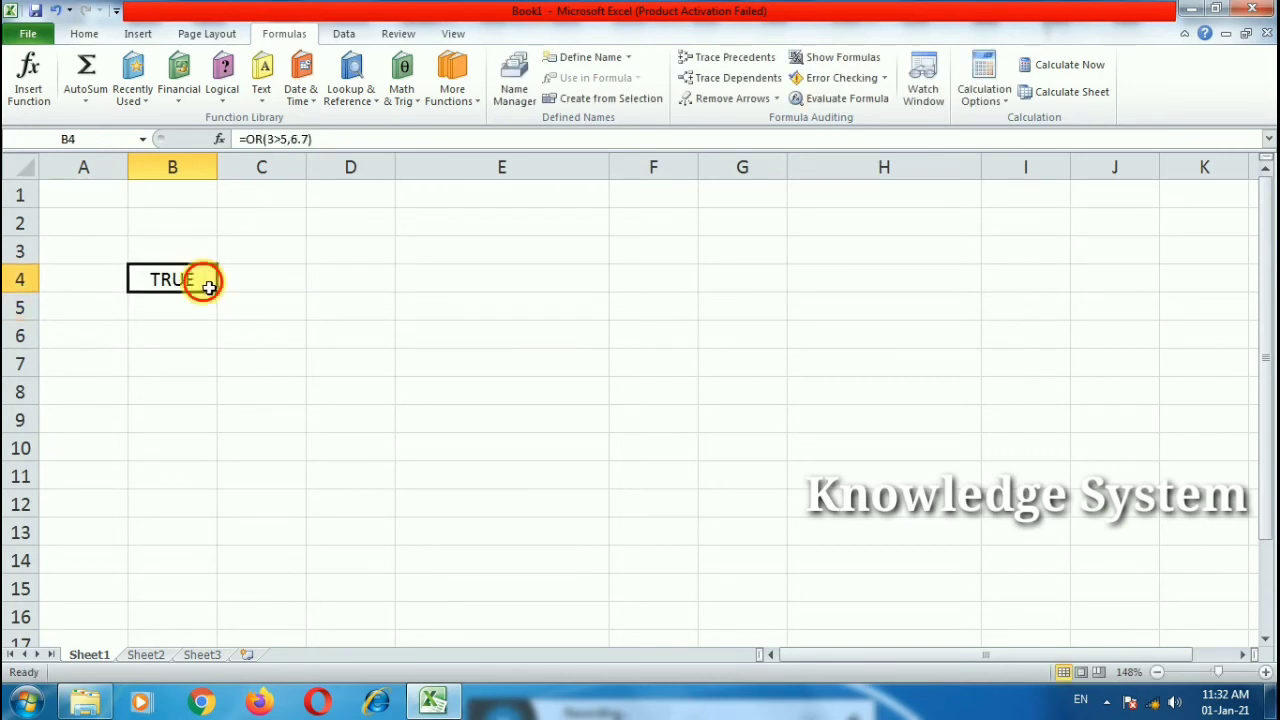
click(228, 283)
key(shift+Left)
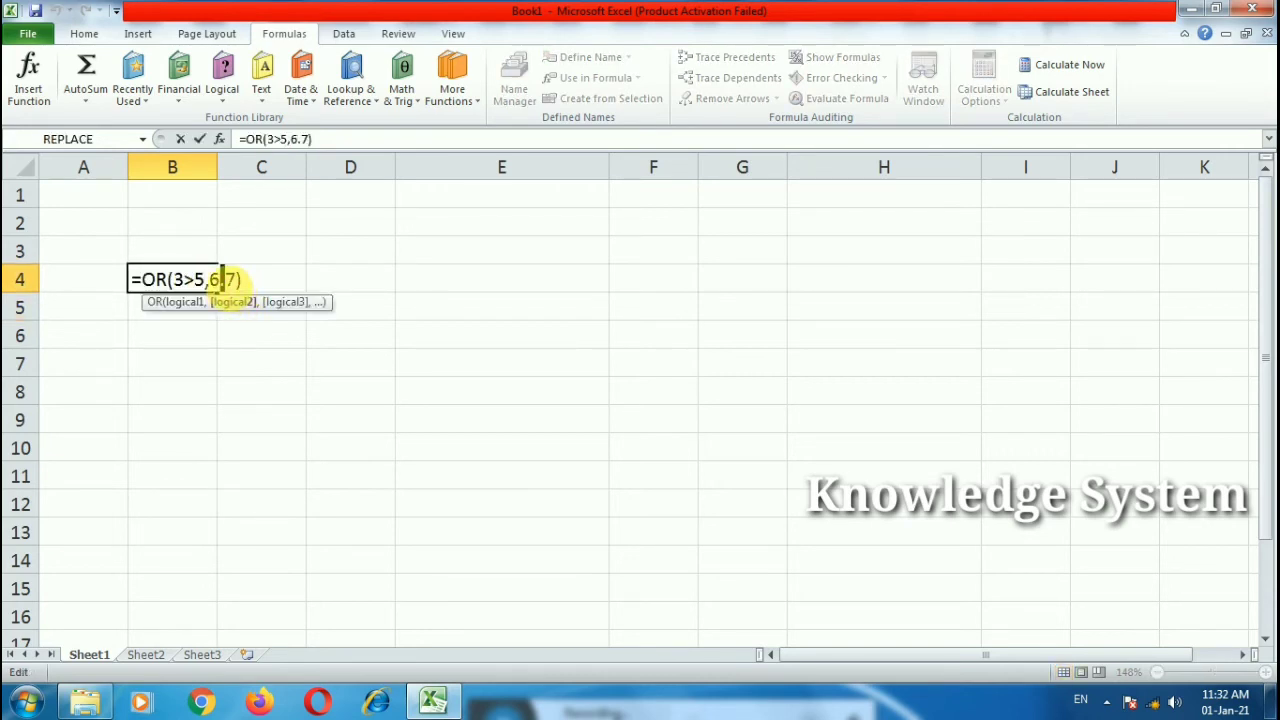
text(>)
key(Return)
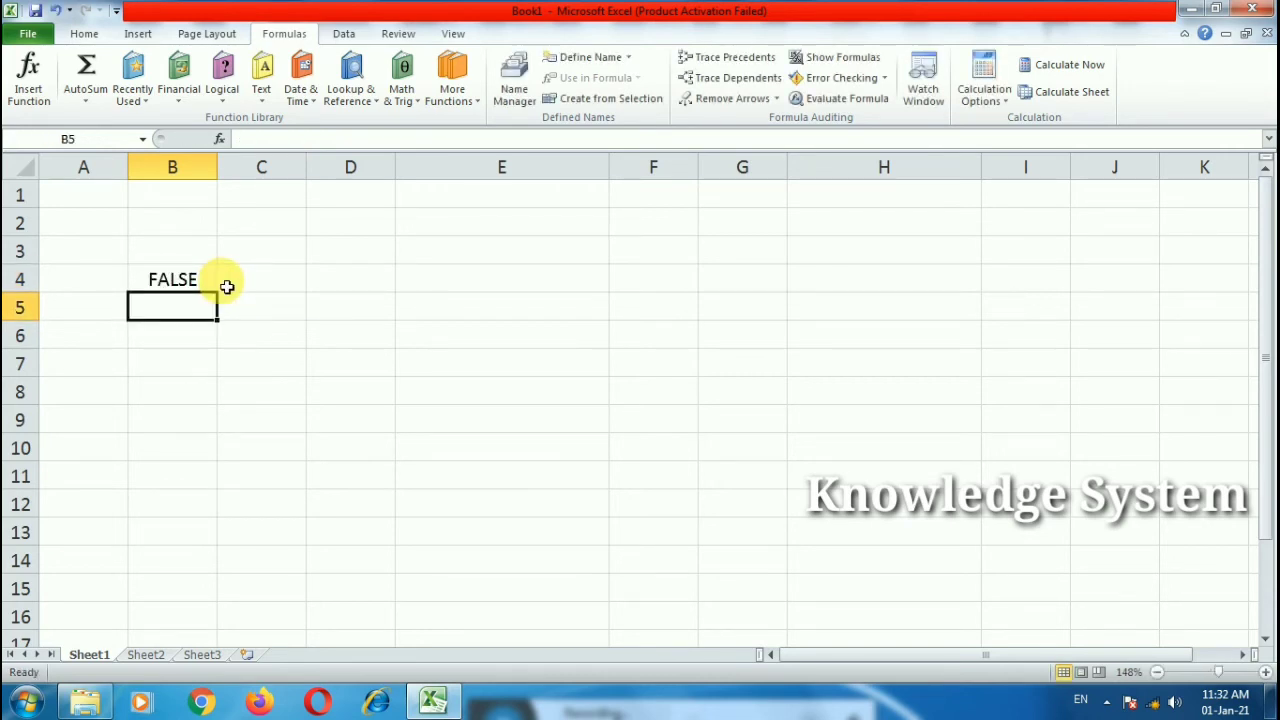
click(200, 284)
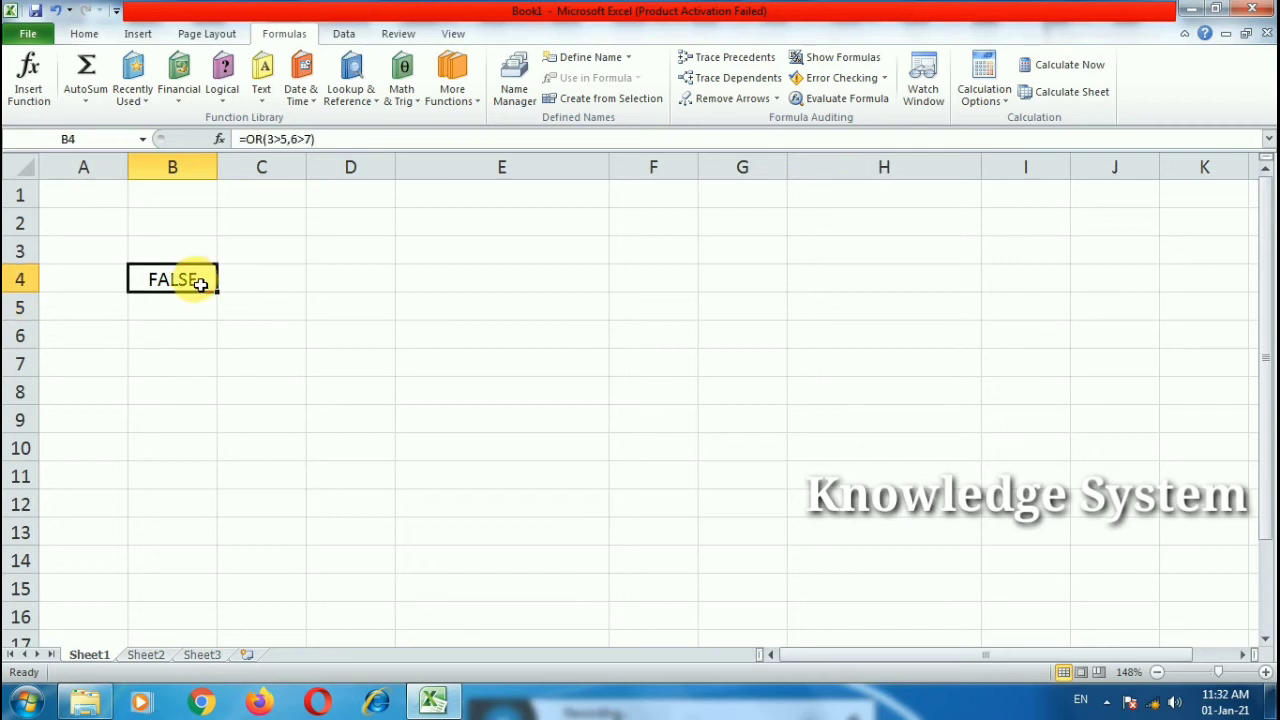
key(Delete)
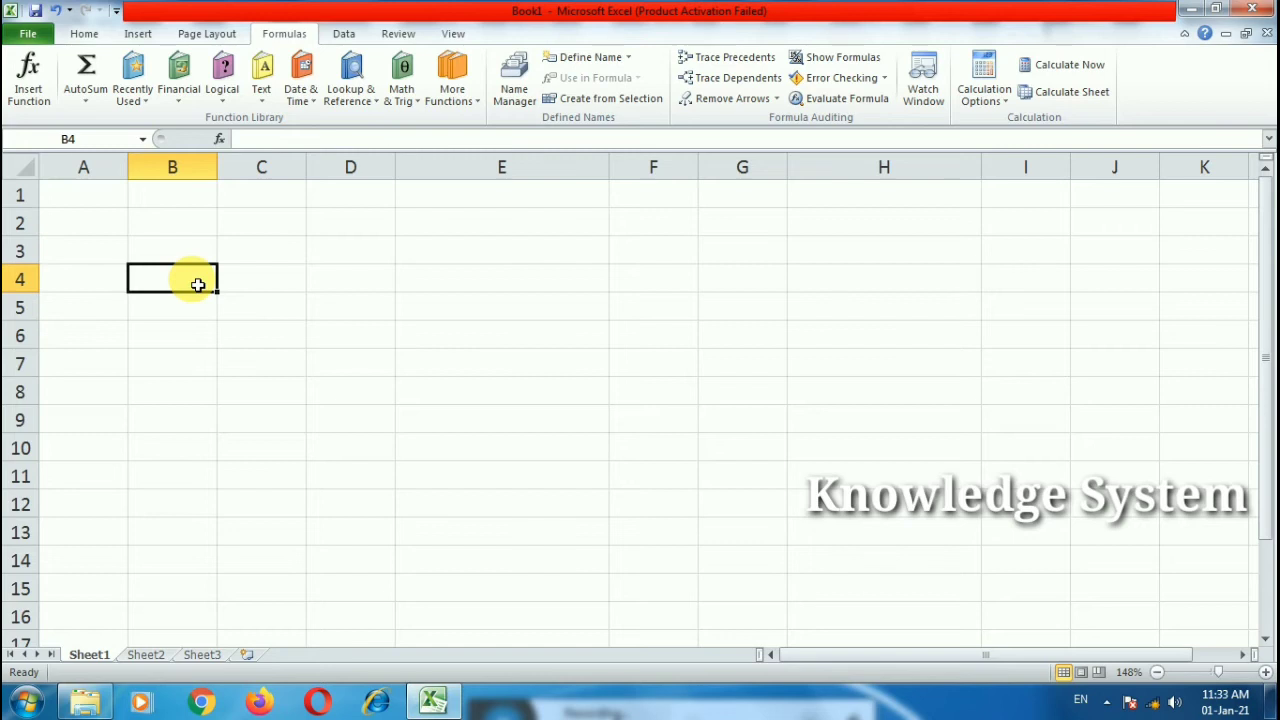
Step: Enter =NOT(4>6) in B4
key(super)
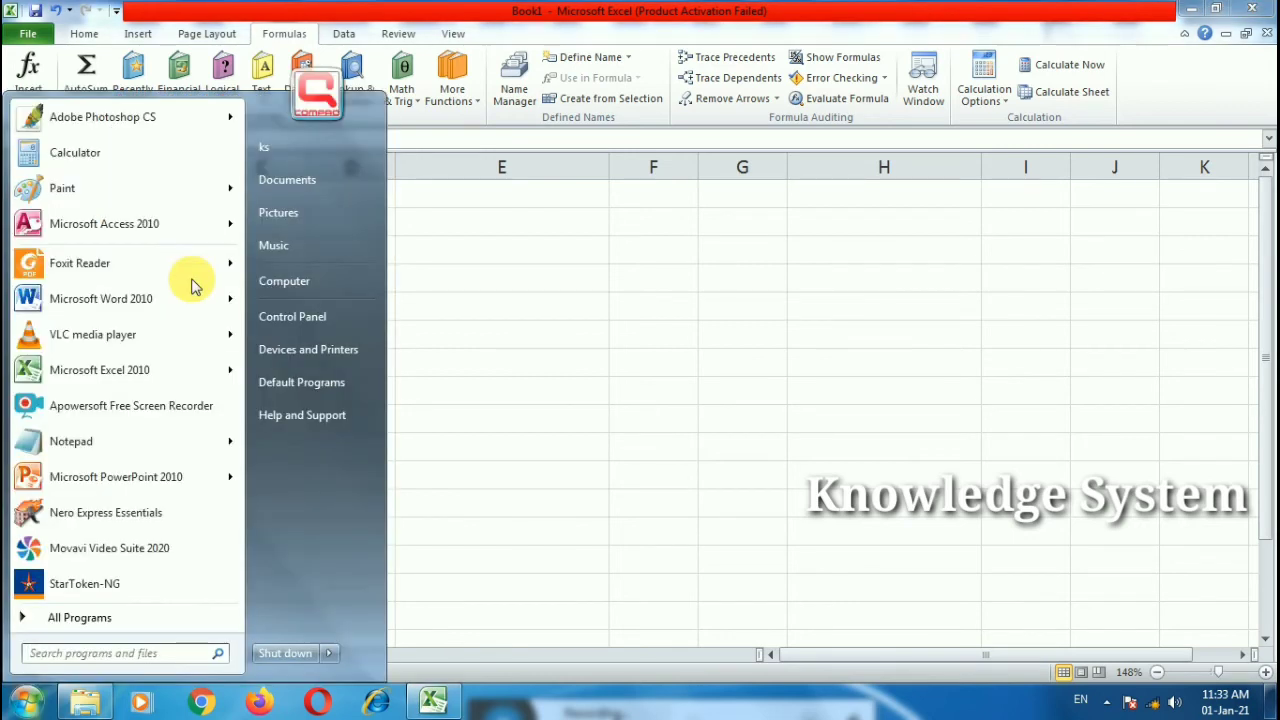
click(600, 347)
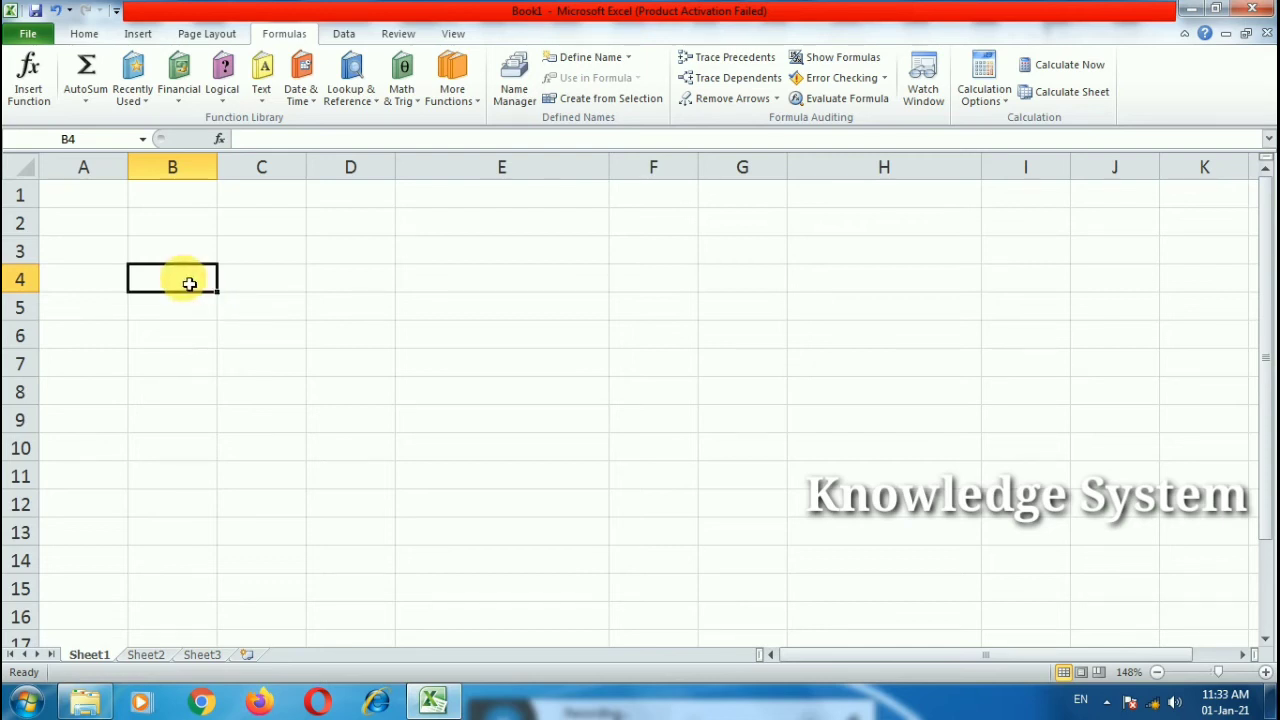
text(=not)
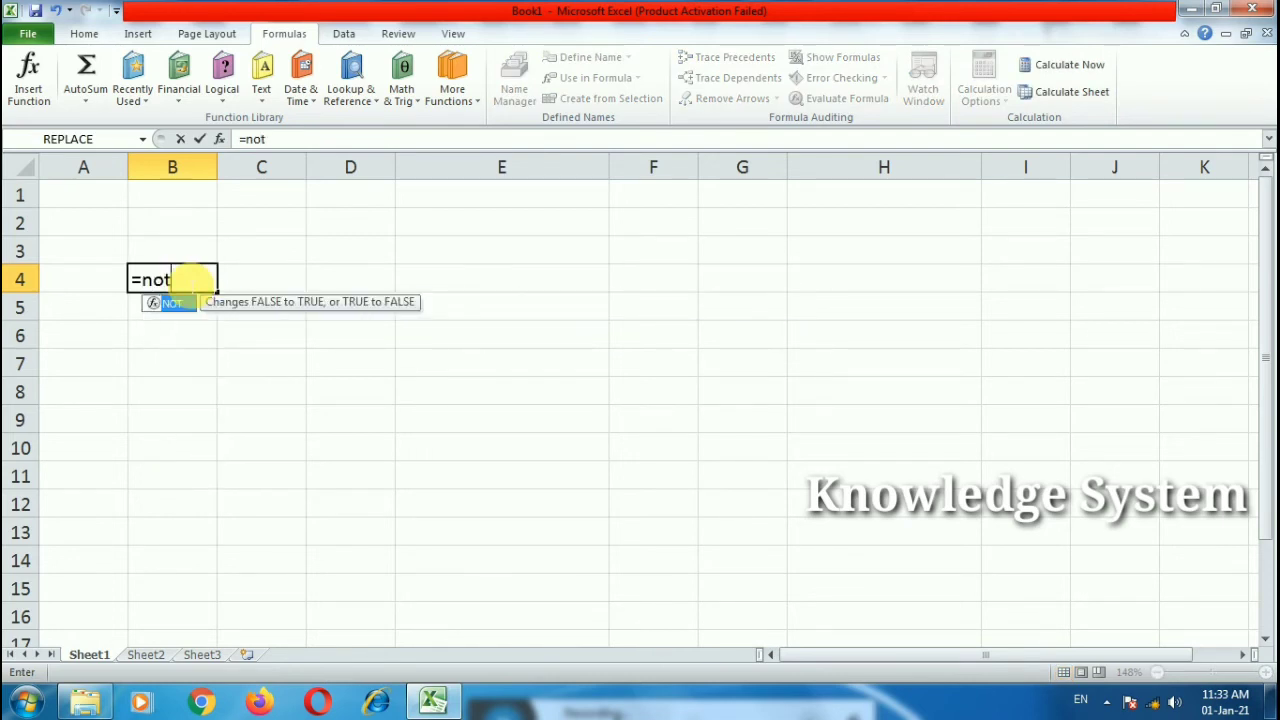
text(()
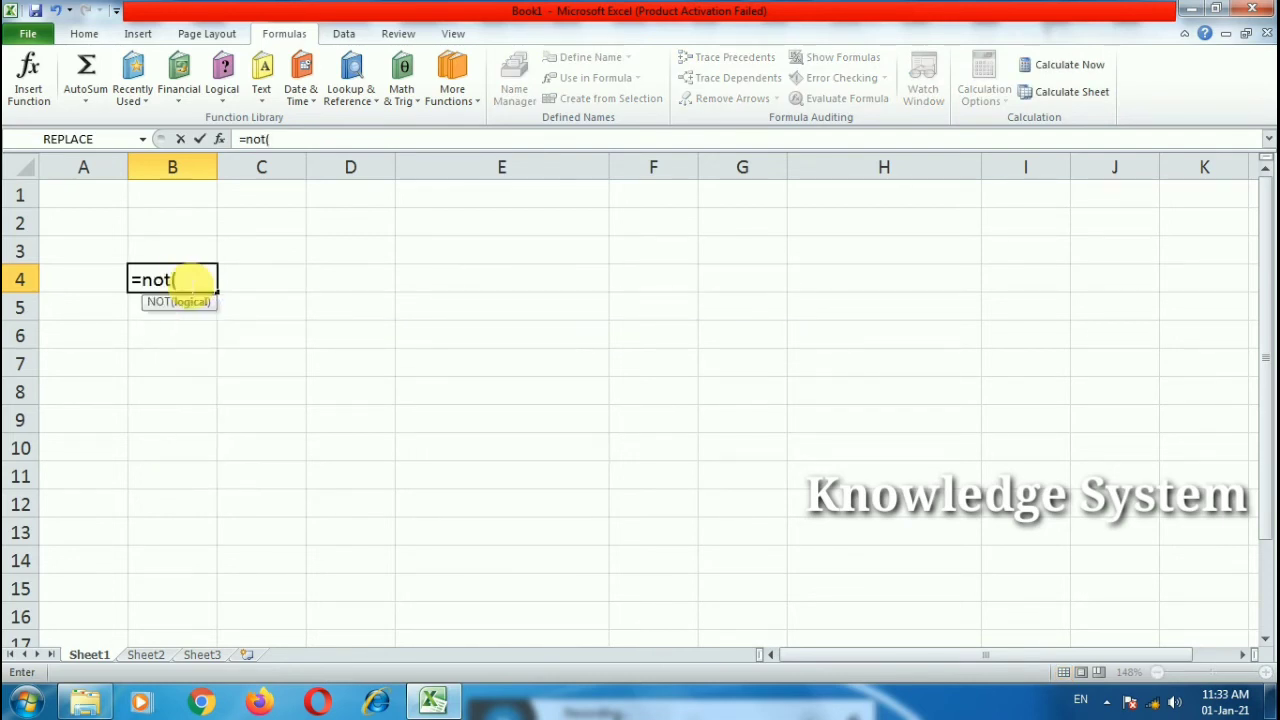
text(4>6))
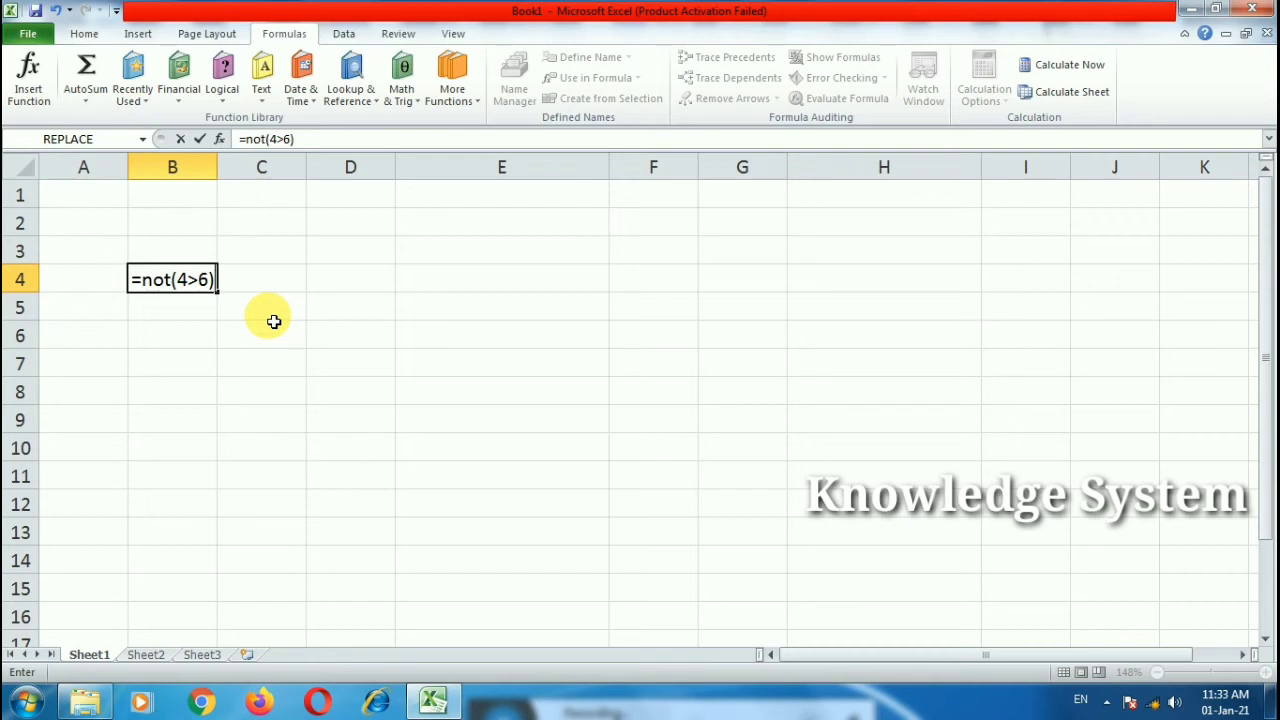
key(Return)
Step: Change the formula to =NOT(4=6), which returns TRUE
click(171, 280)
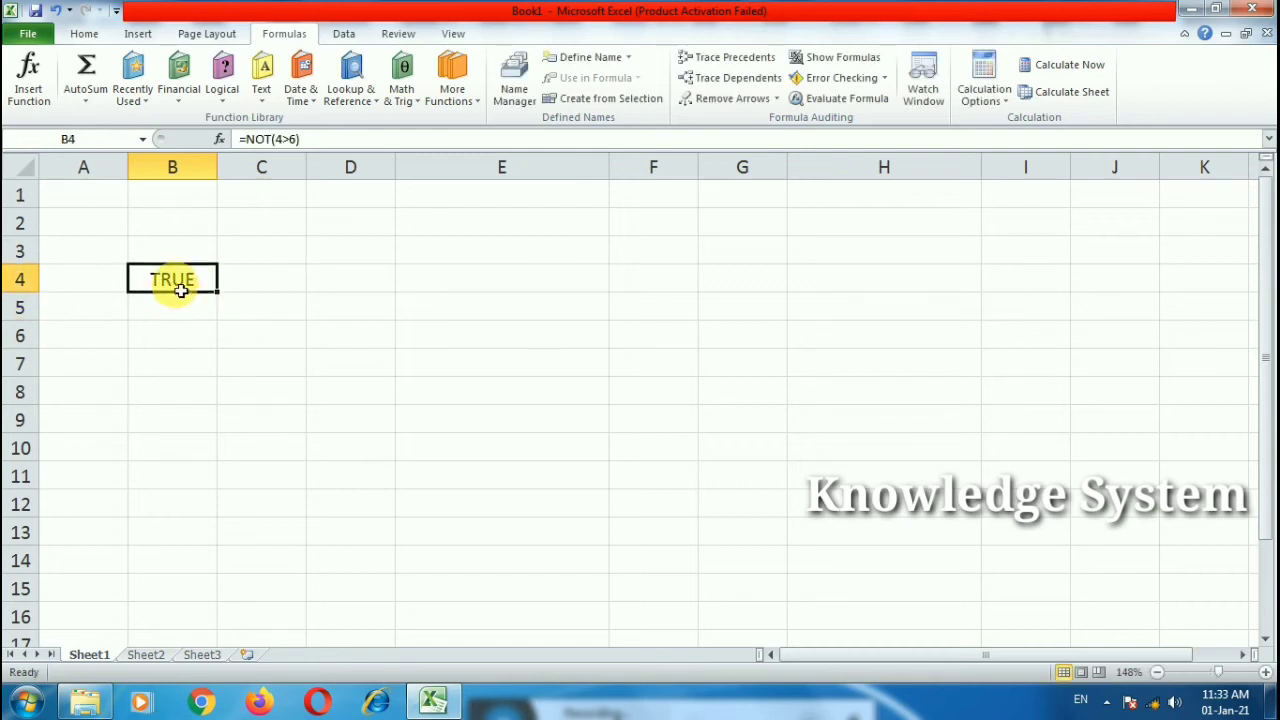
double_click(200, 278)
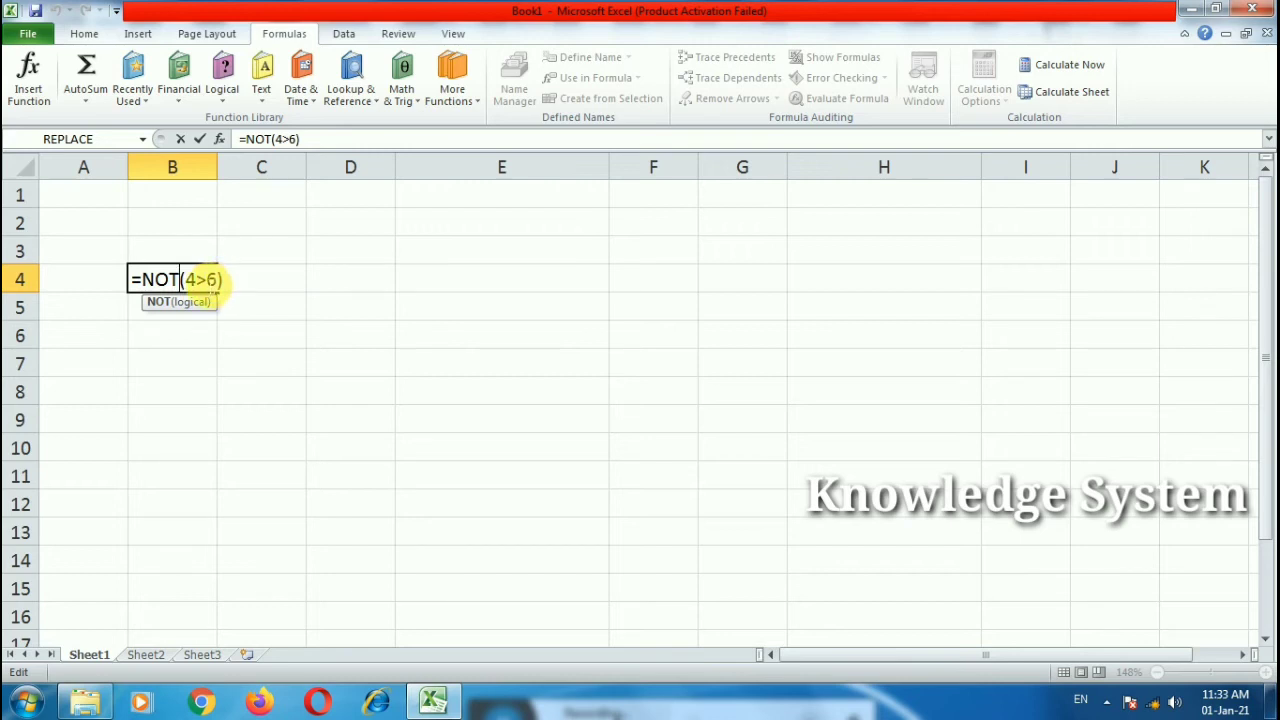
drag(199, 284, 212, 285)
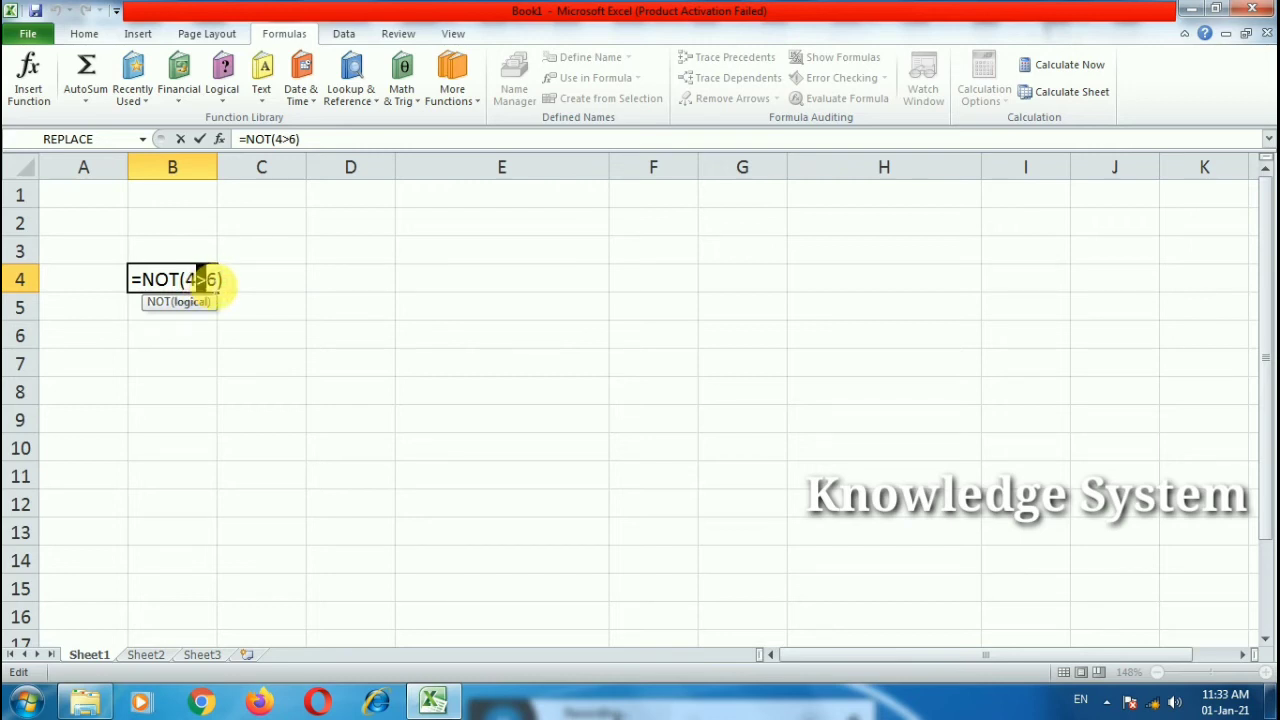
text(=)
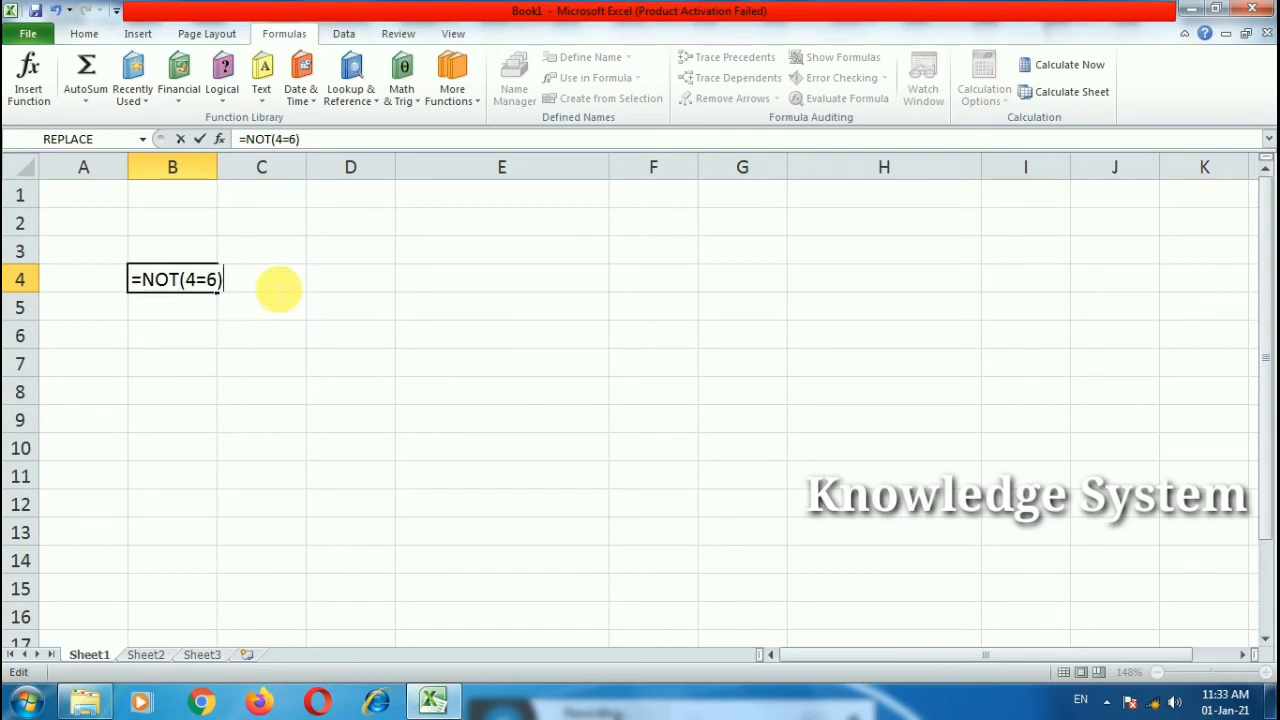
key(Return)
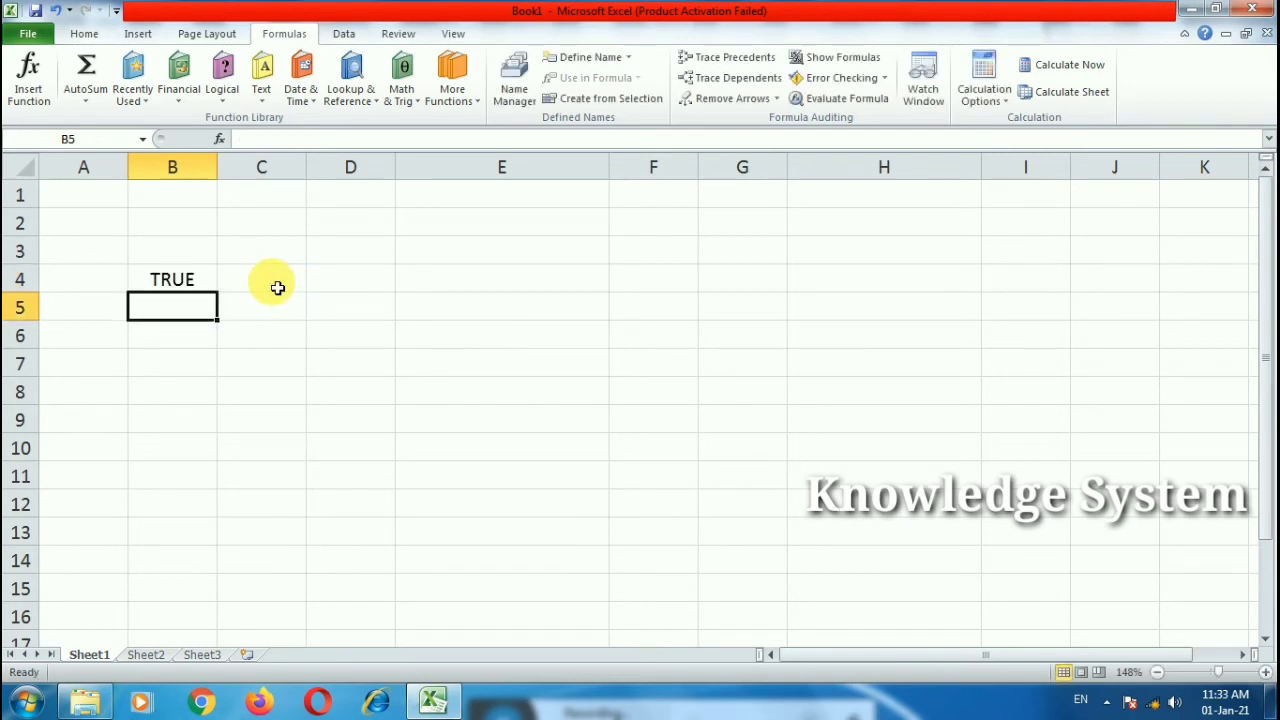
Step: Change it to =NOT(4<6), returning FALSE, then clear B4 and select A2
click(211, 277)
double_click(211, 280)
drag(206, 280, 197, 280)
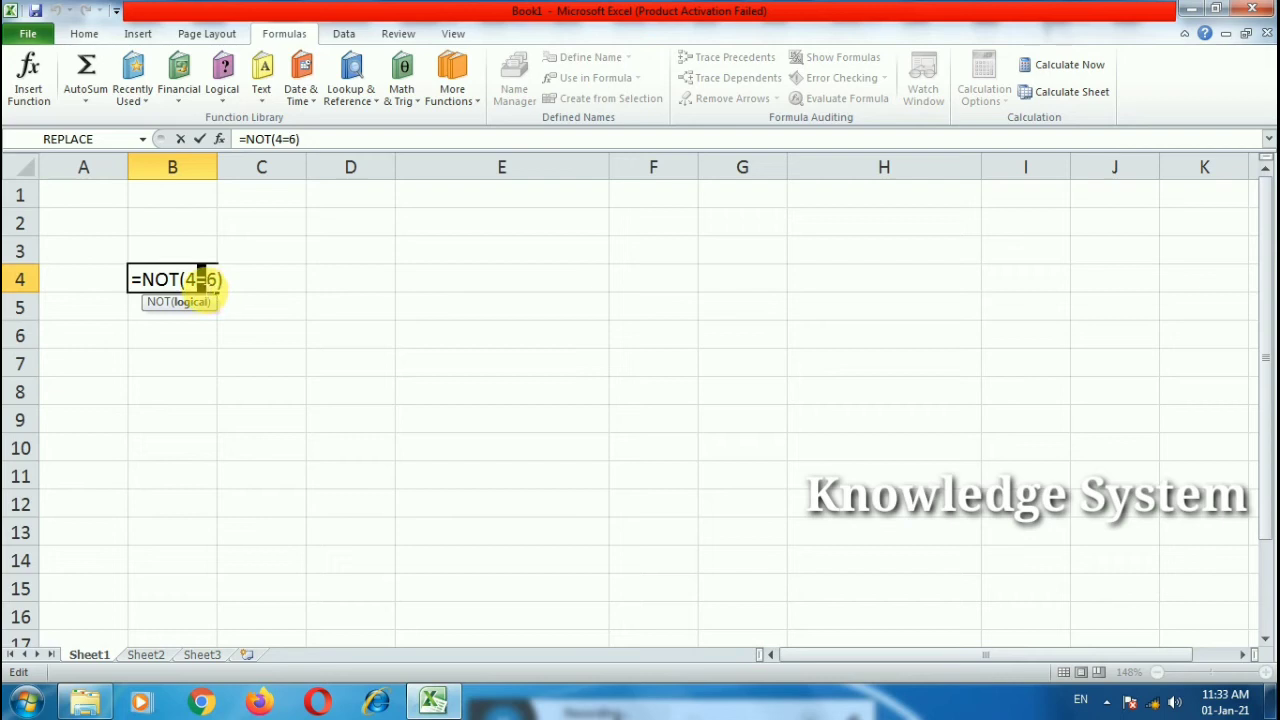
text(<)
key(Return)
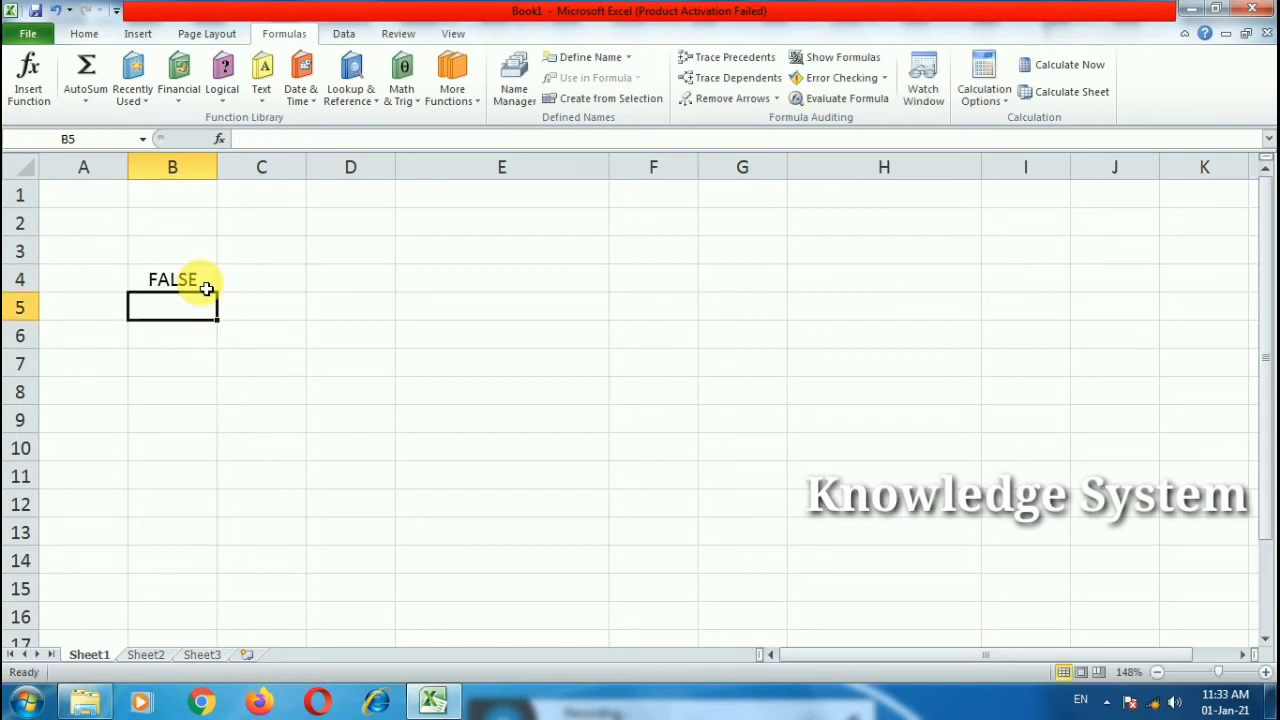
click(206, 285)
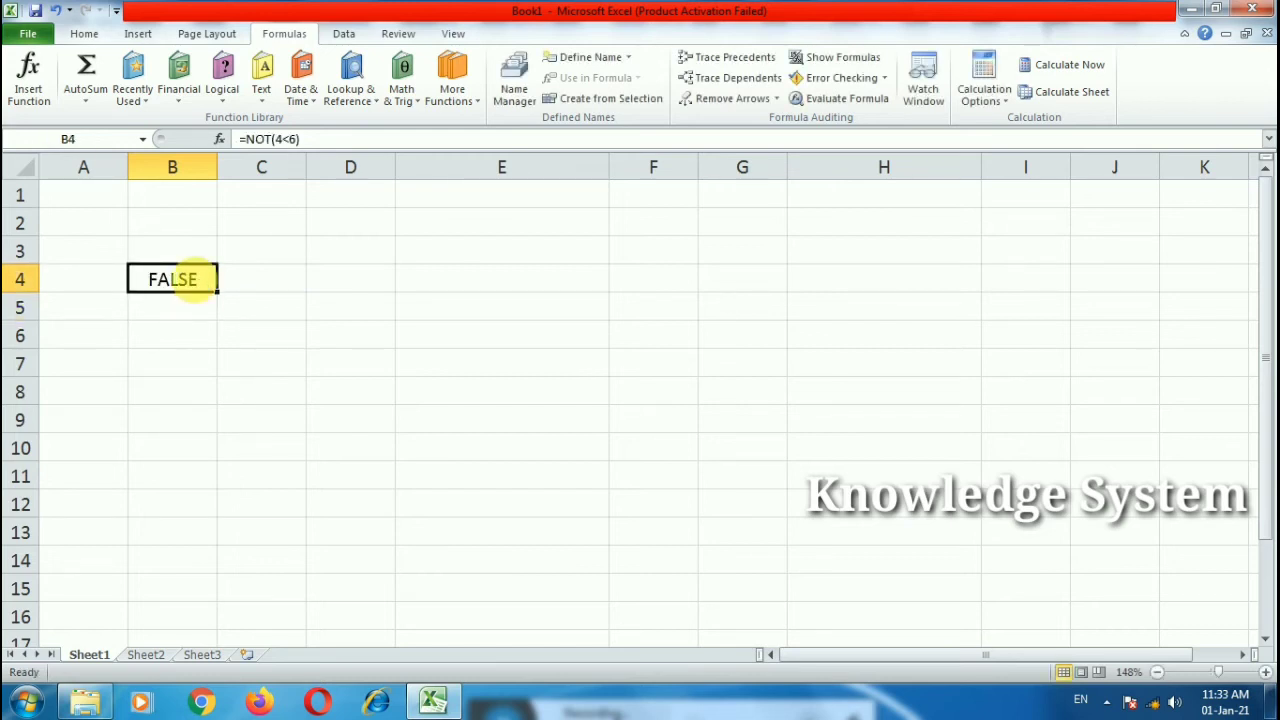
key(Delete)
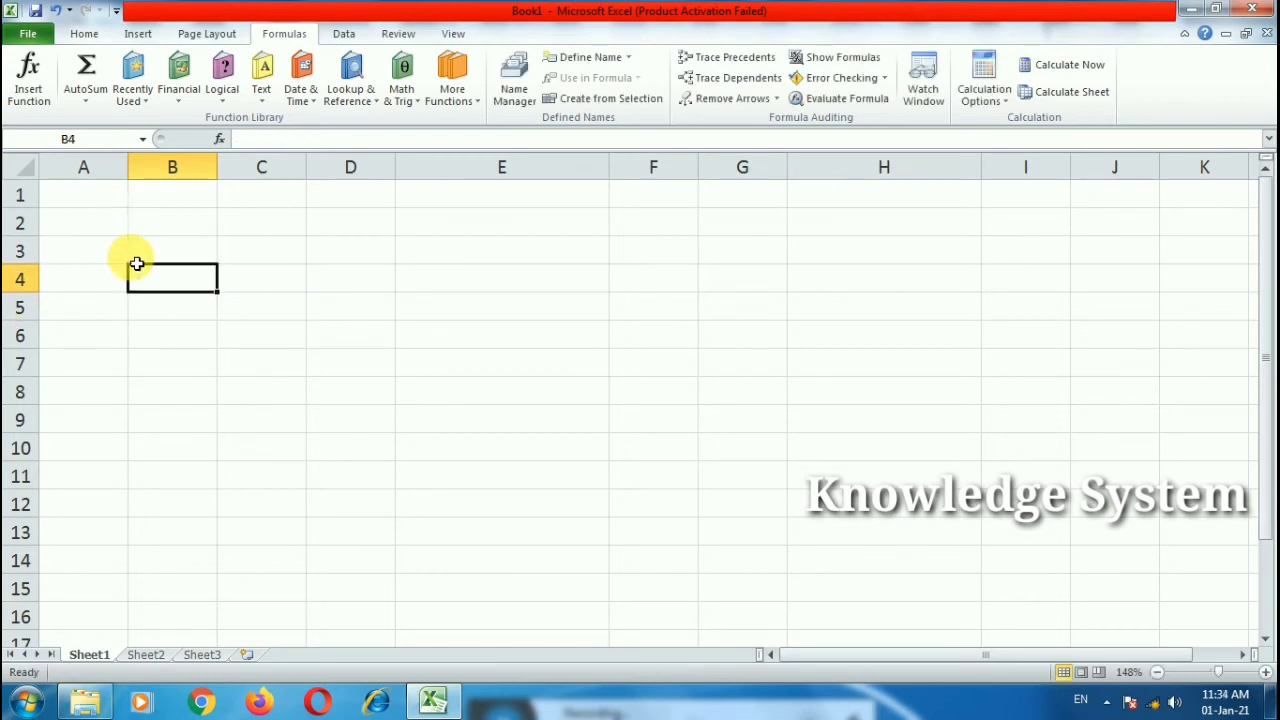
click(117, 223)
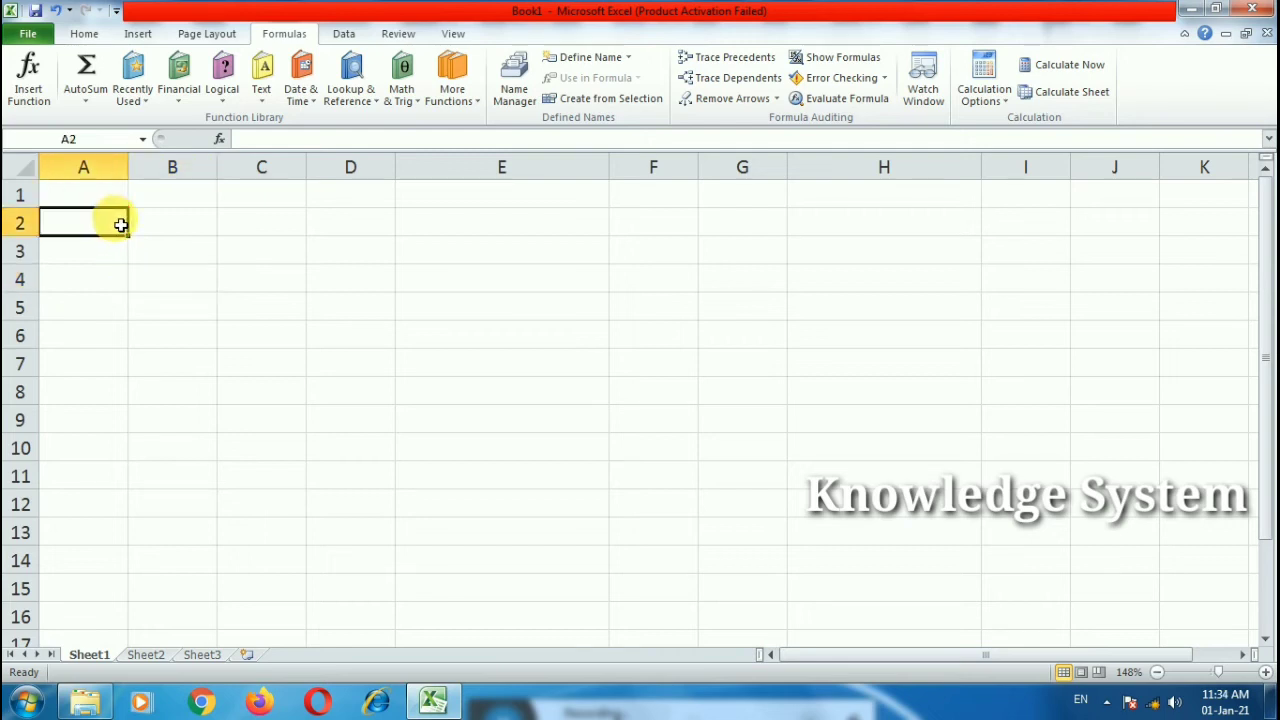
Step: Enter the heading 'age' in A2 and ages 12, 18, 19, 3, 23 in A3:A7
text(age)
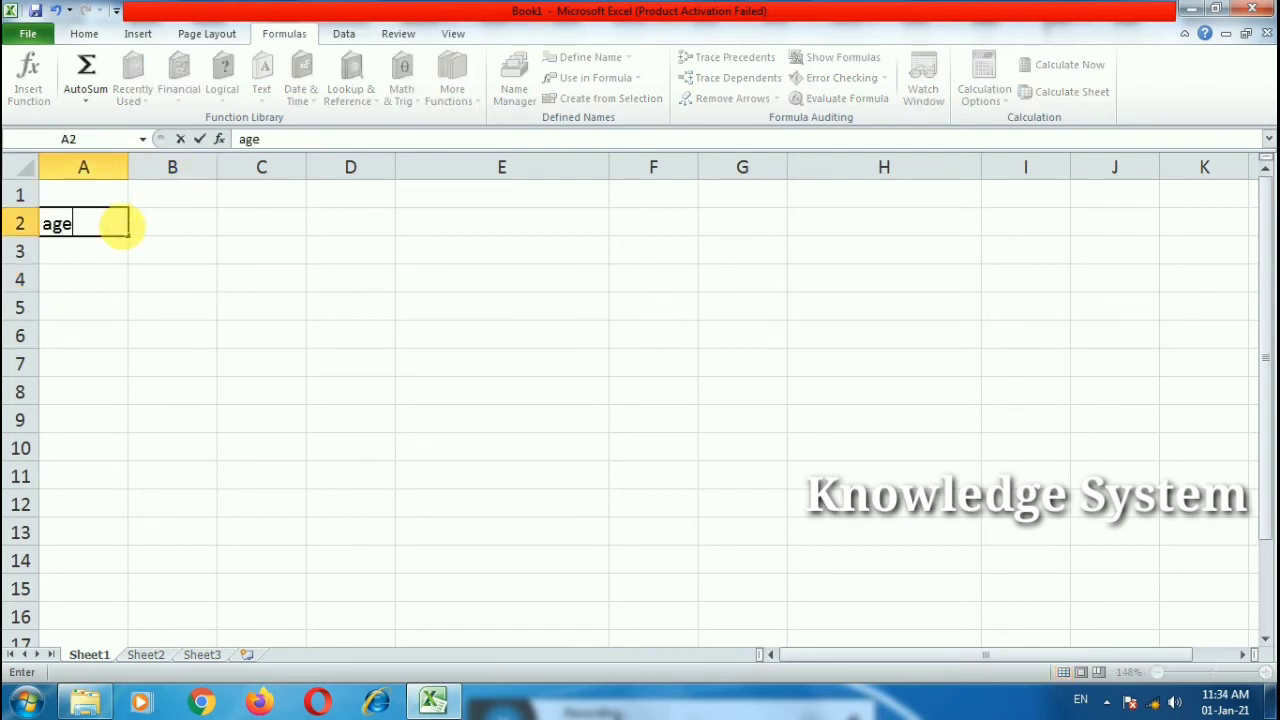
key(Return)
text(2)
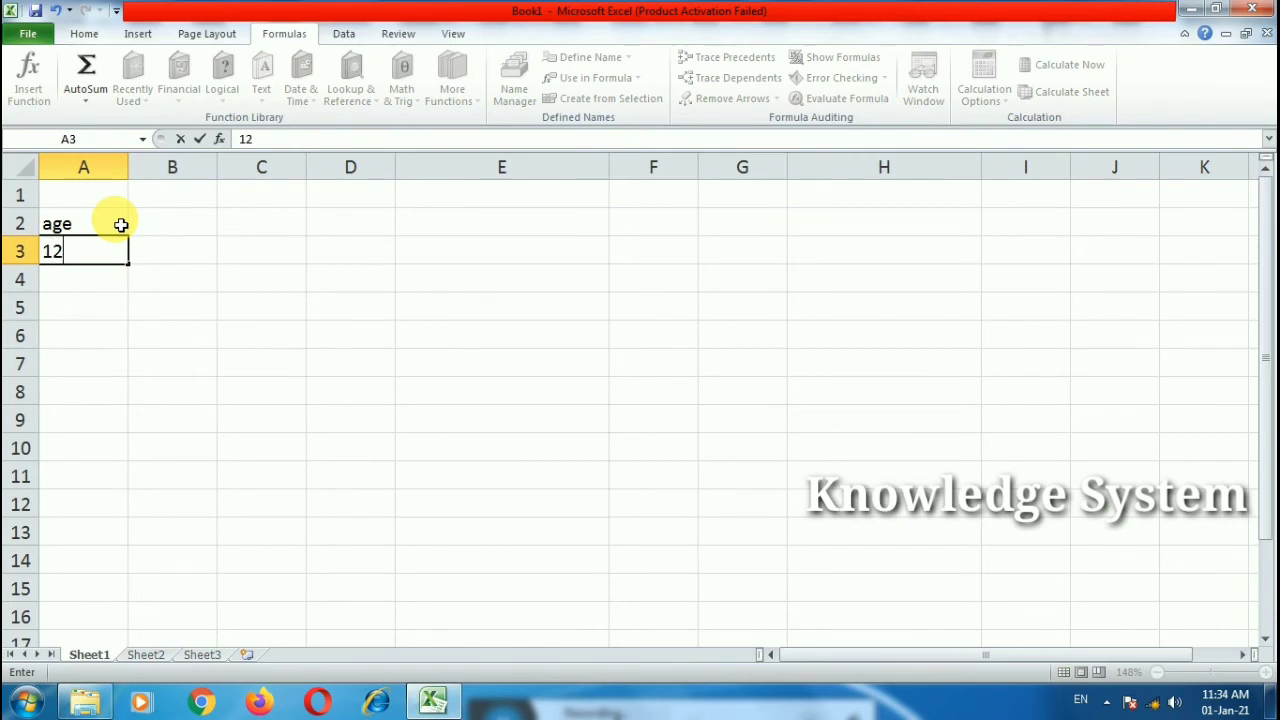
key(Return)
text(18)
key(Return)
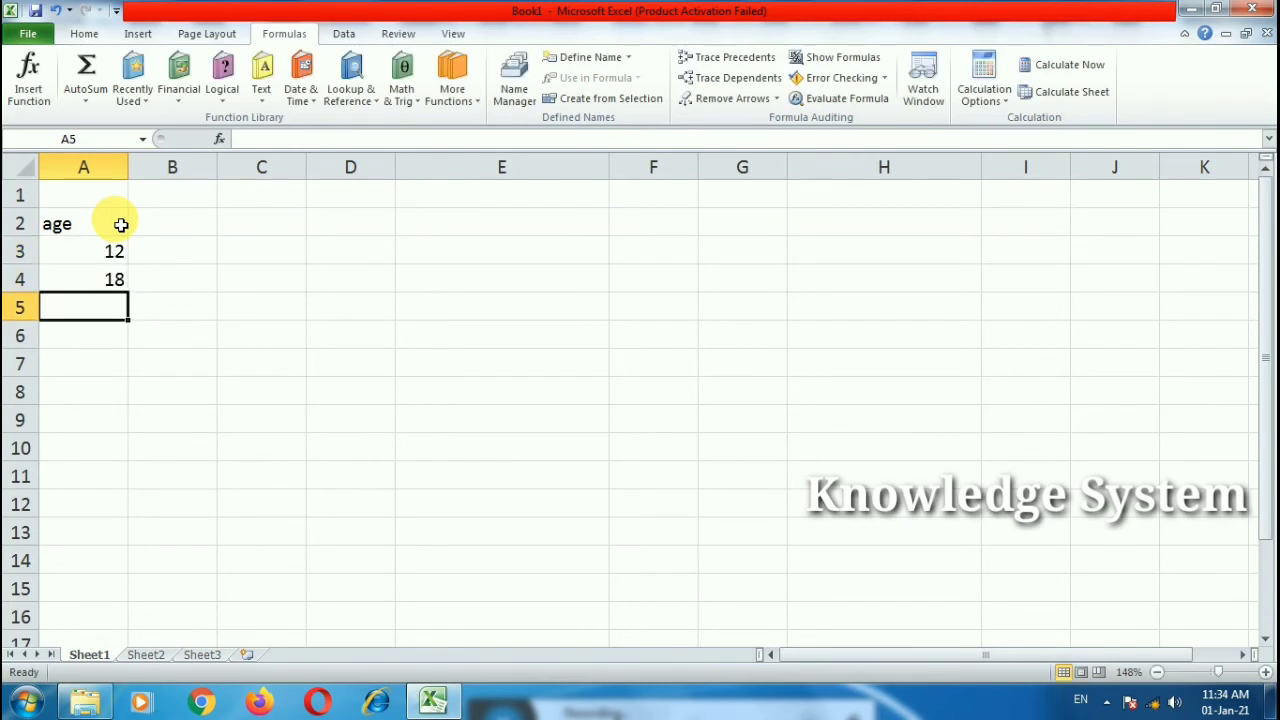
text(19)
key(Return)
text(3)
key(Return)
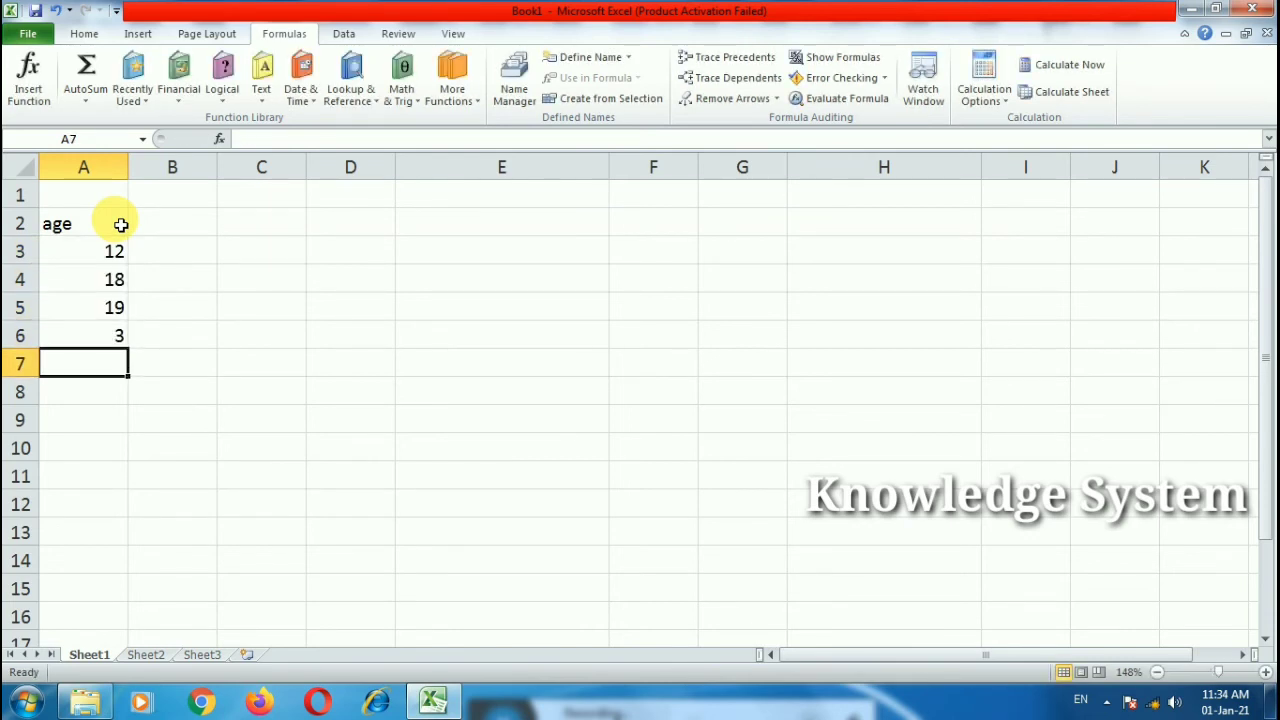
text(23)
key(Return)
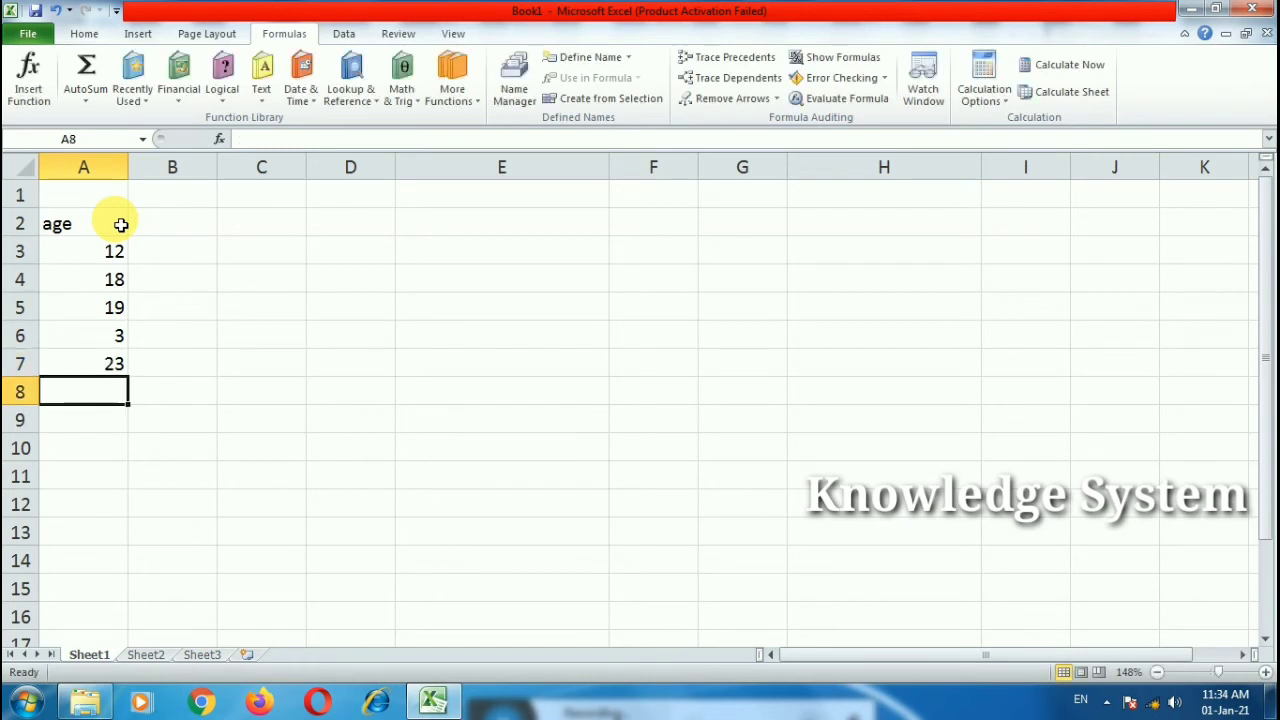
Step: Move to B3 and begin an =IF( formula
key(Up)
key(Up)
key(Up)
key(Up)
key(Right)
key(Right)
key(Left)
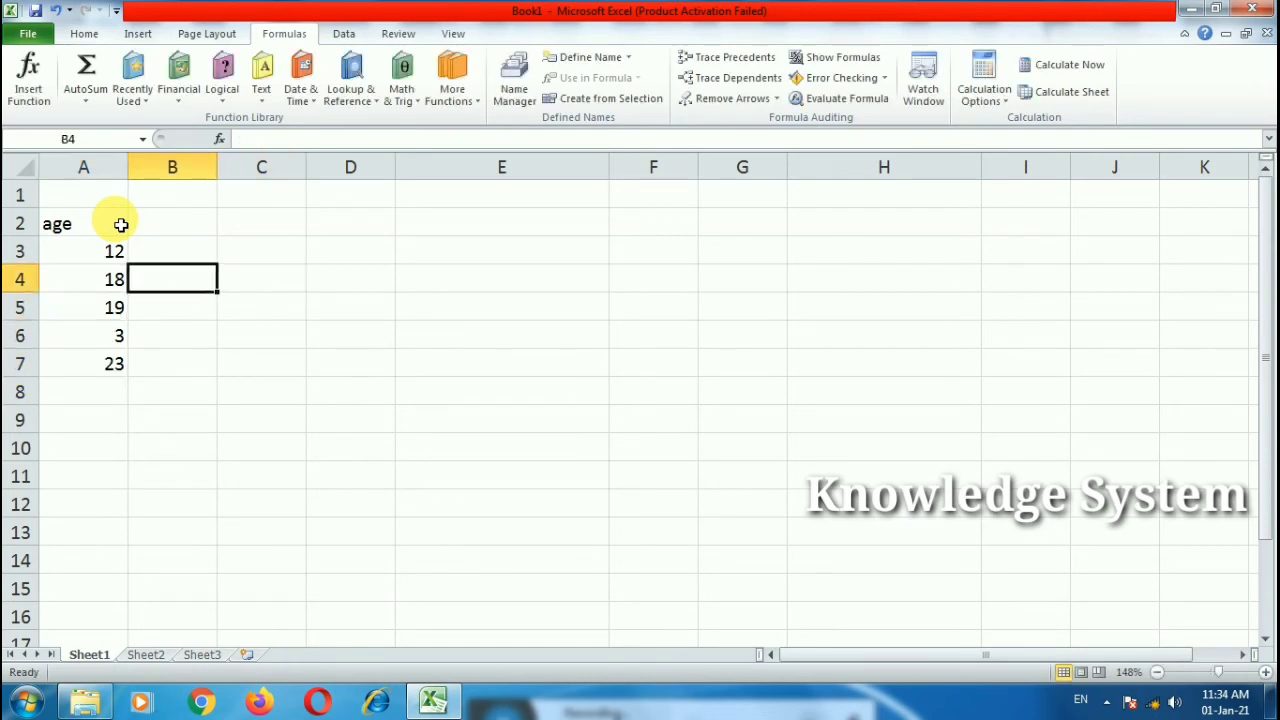
key(Up)
text(=if)
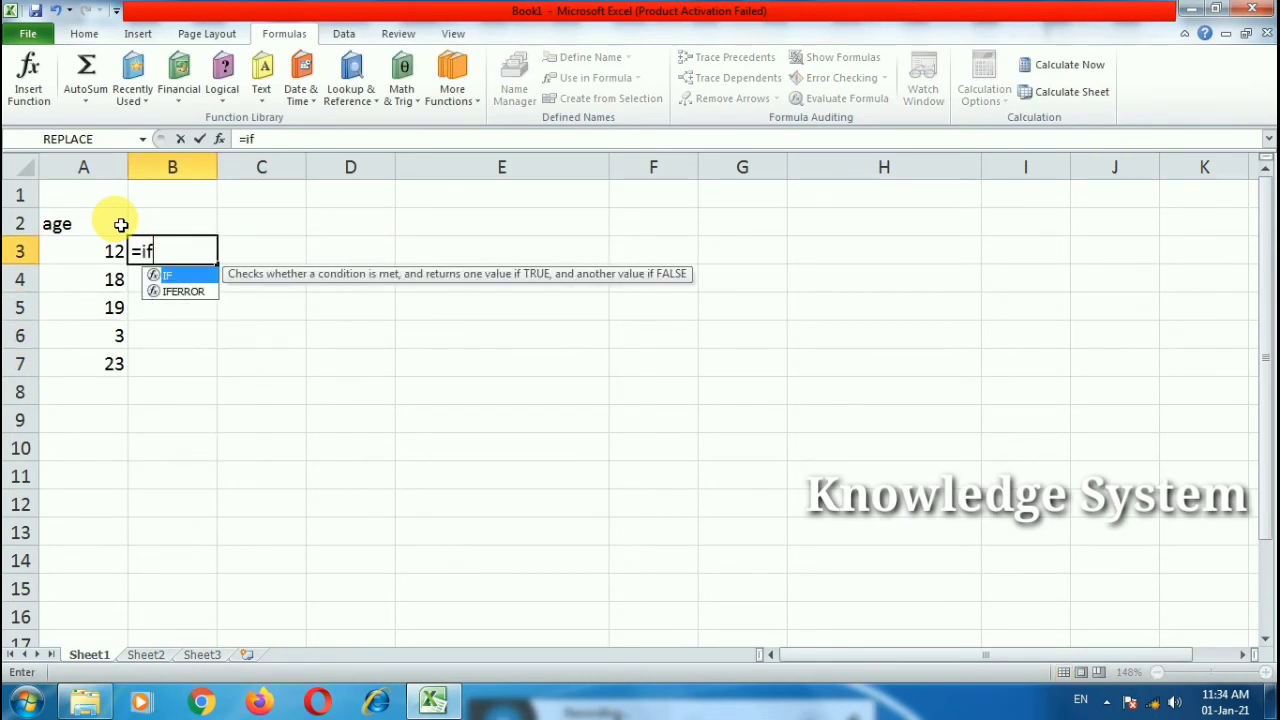
text(()
Step: Complete =IF(A3>=18,"Voter","Not Voter") in B3
click(113, 253)
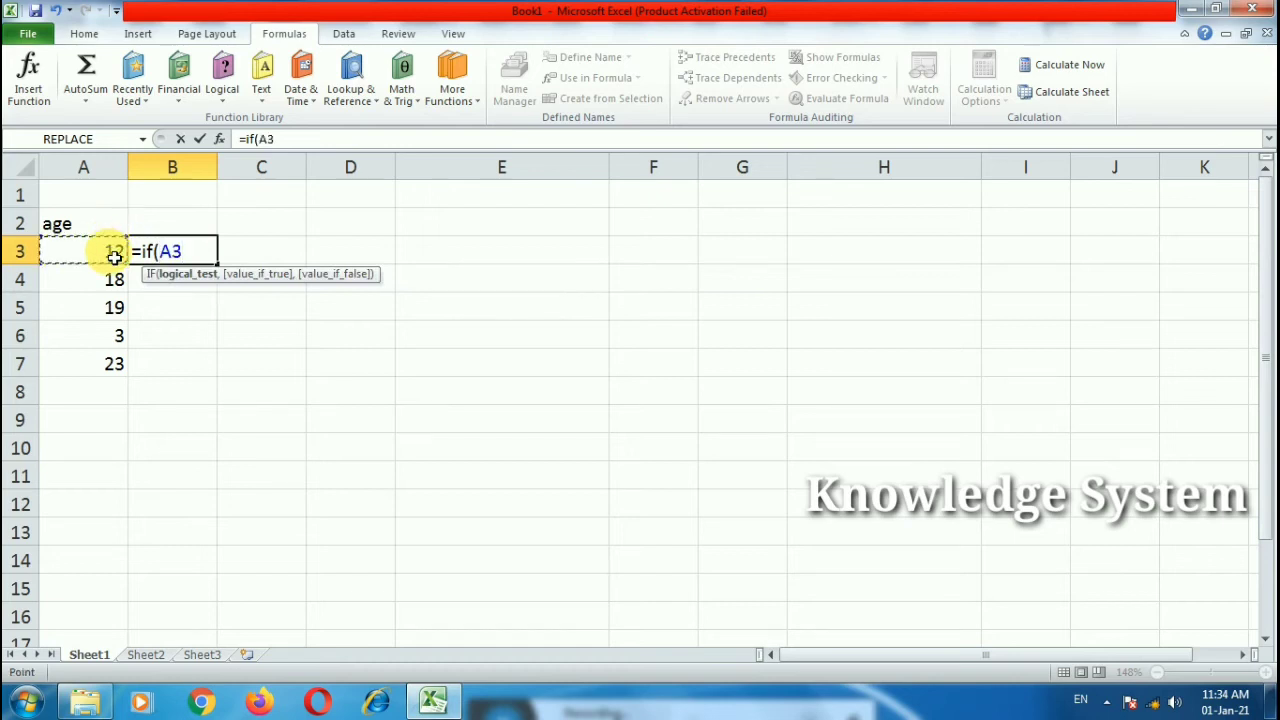
text(>=18,")
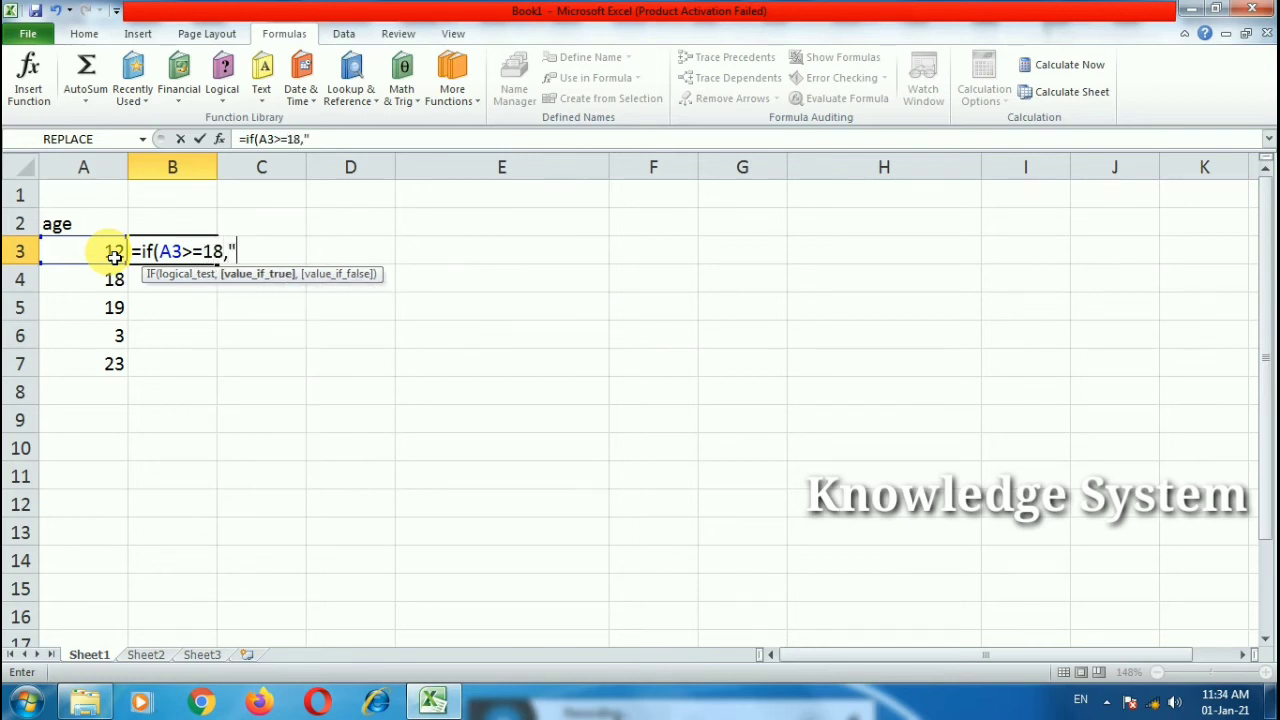
text(Voter":)
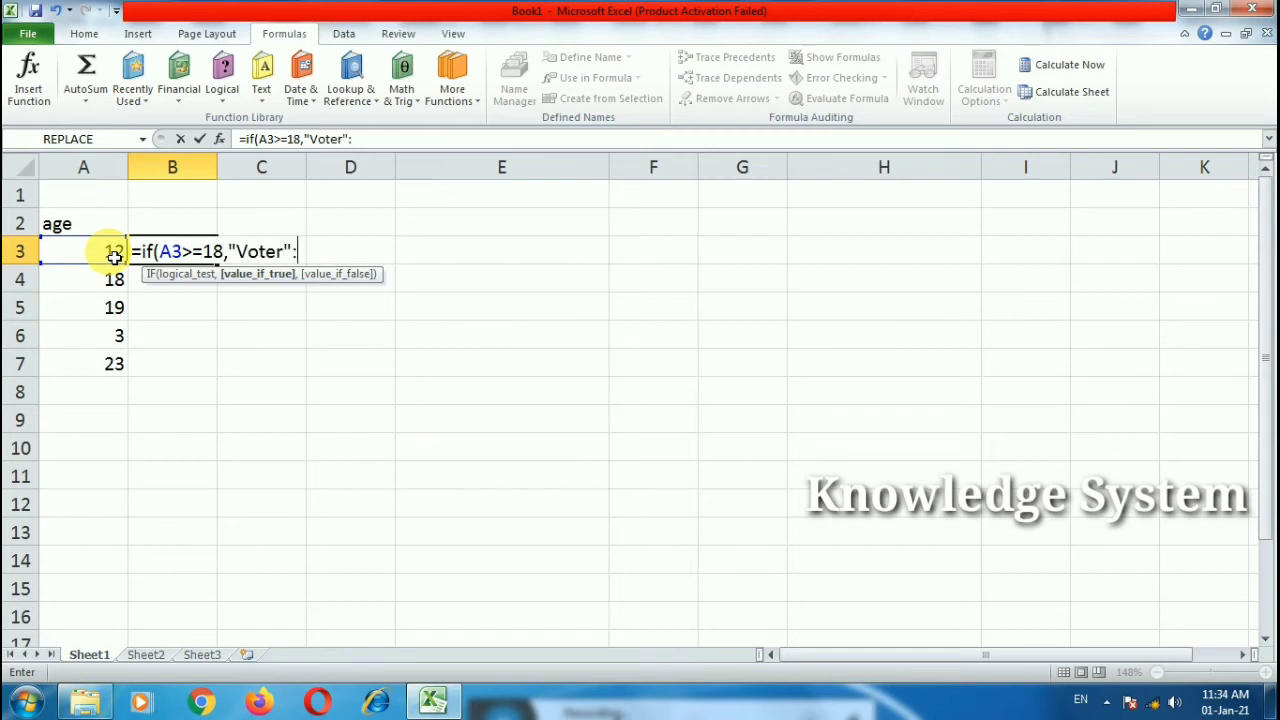
key(BackSpace)
text(,)
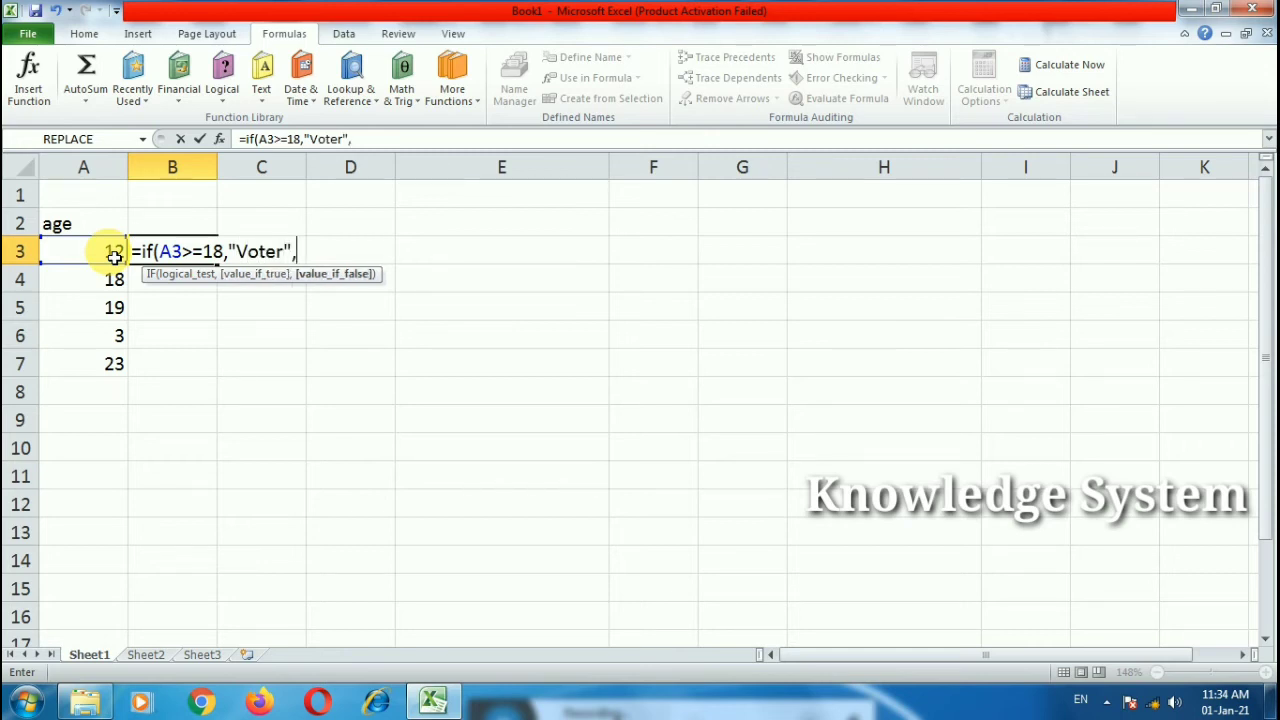
text("B)
key(BackSpace)
text(Not Voter"))
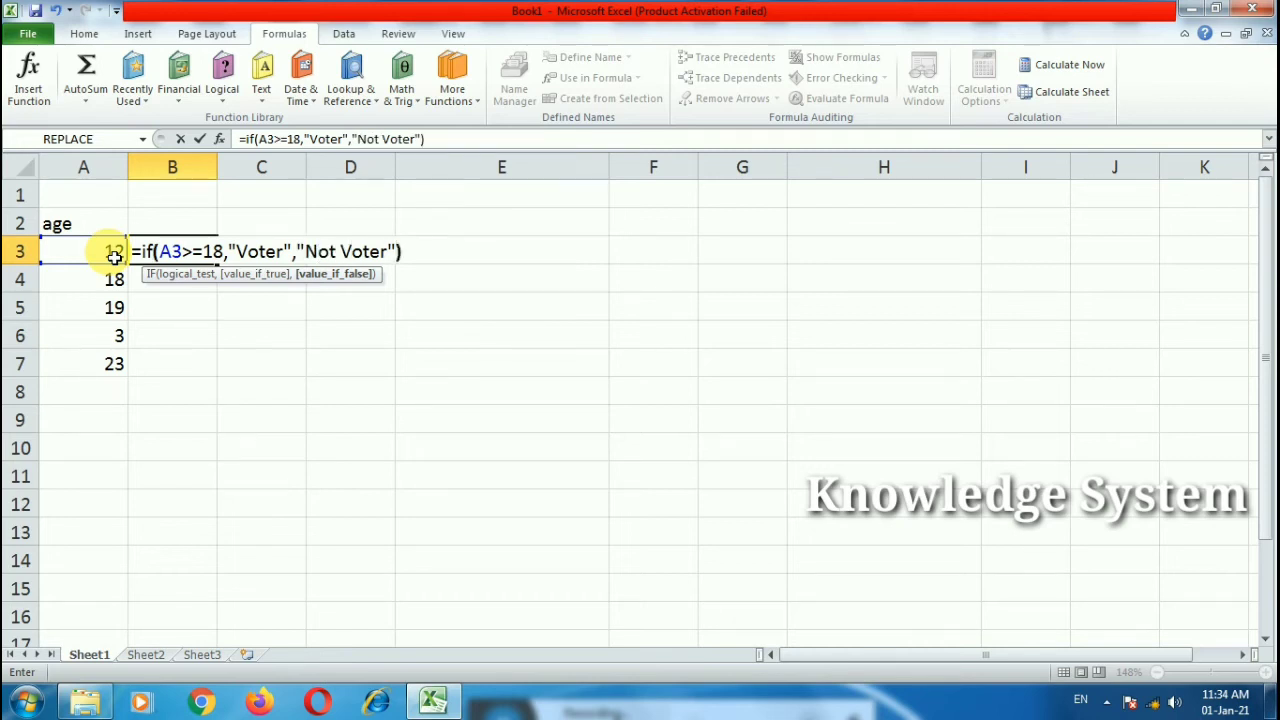
key(Return)
Step: Fill the IF formula down to B7 and widen column B to fit the labels
click(171, 251)
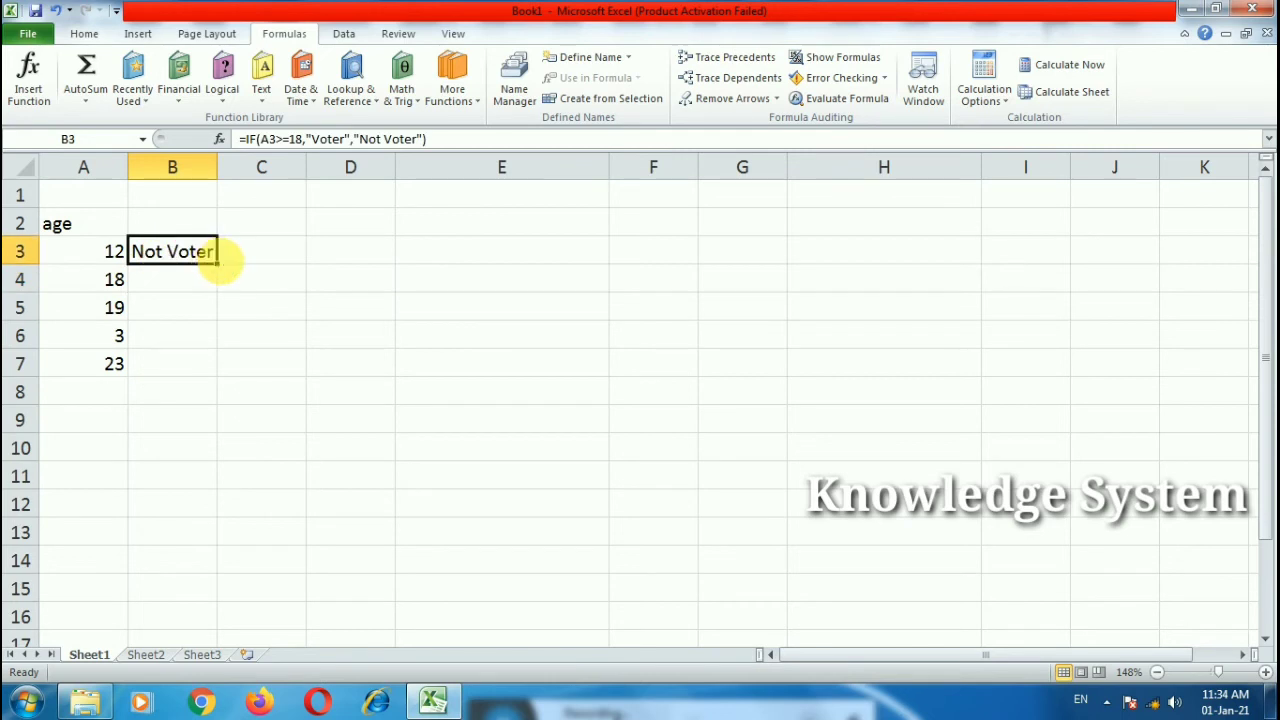
double_click(218, 266)
click(160, 336)
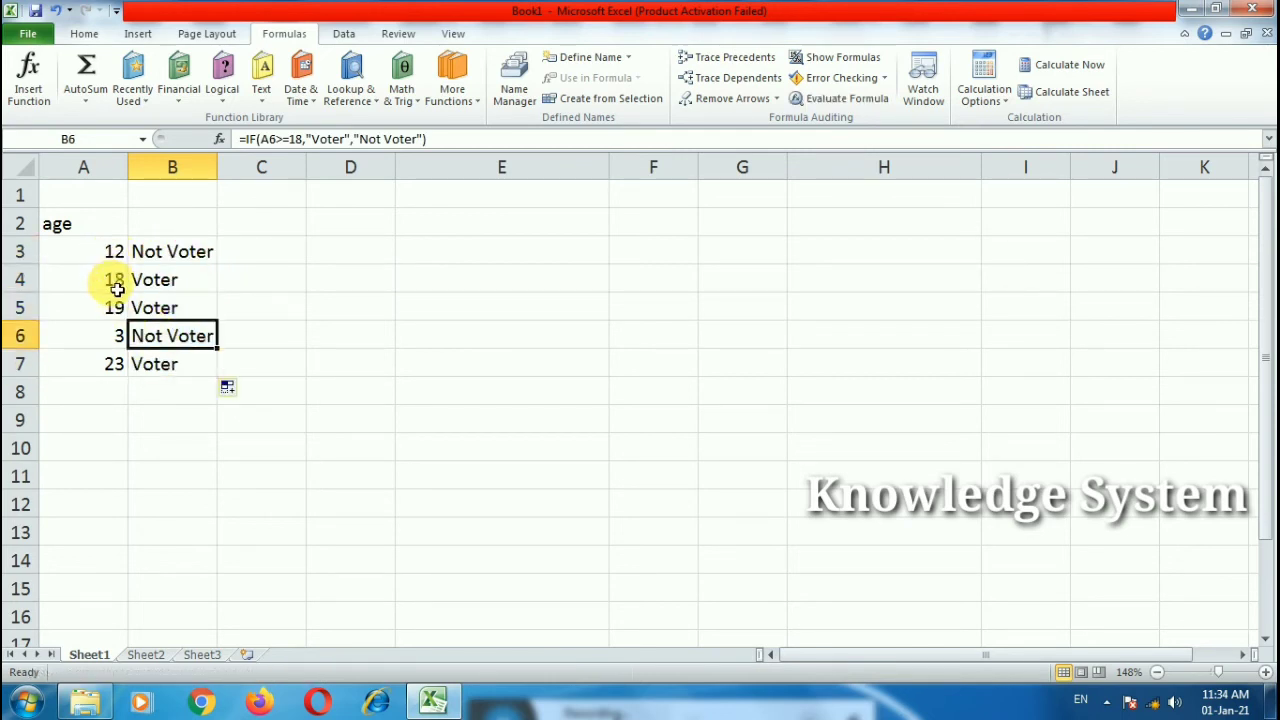
drag(229, 179, 234, 179)
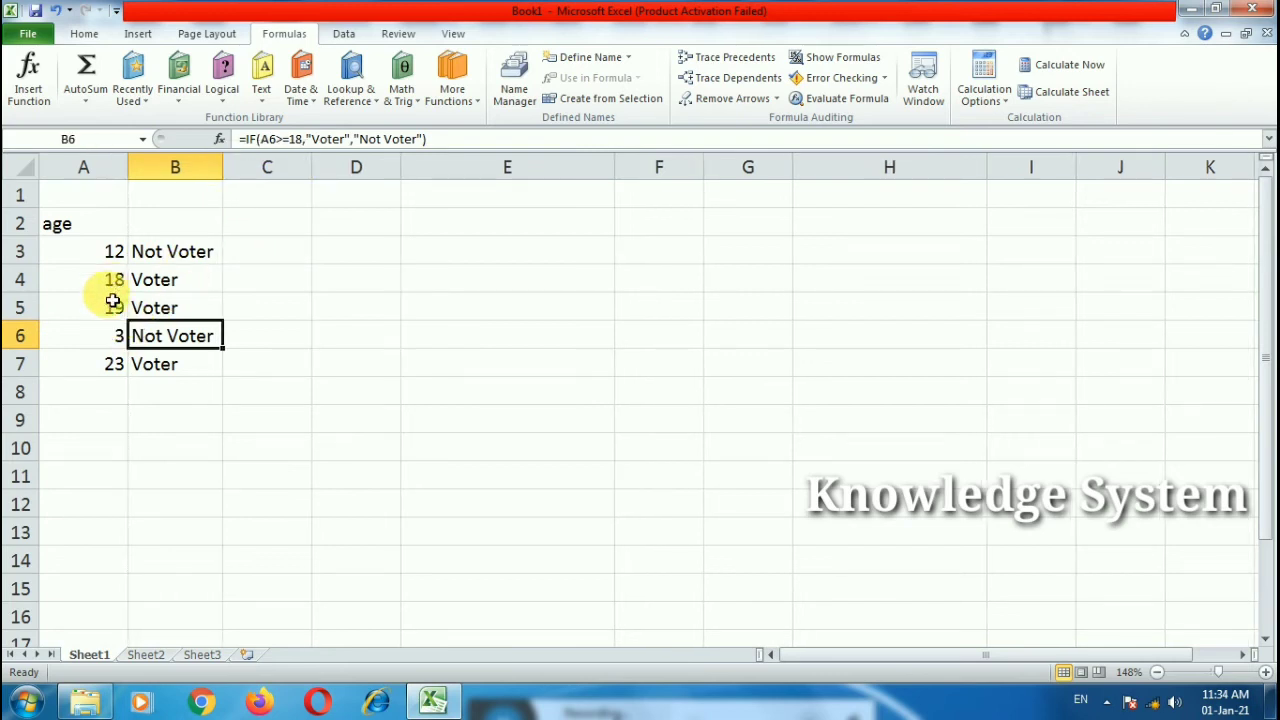
click(234, 368)
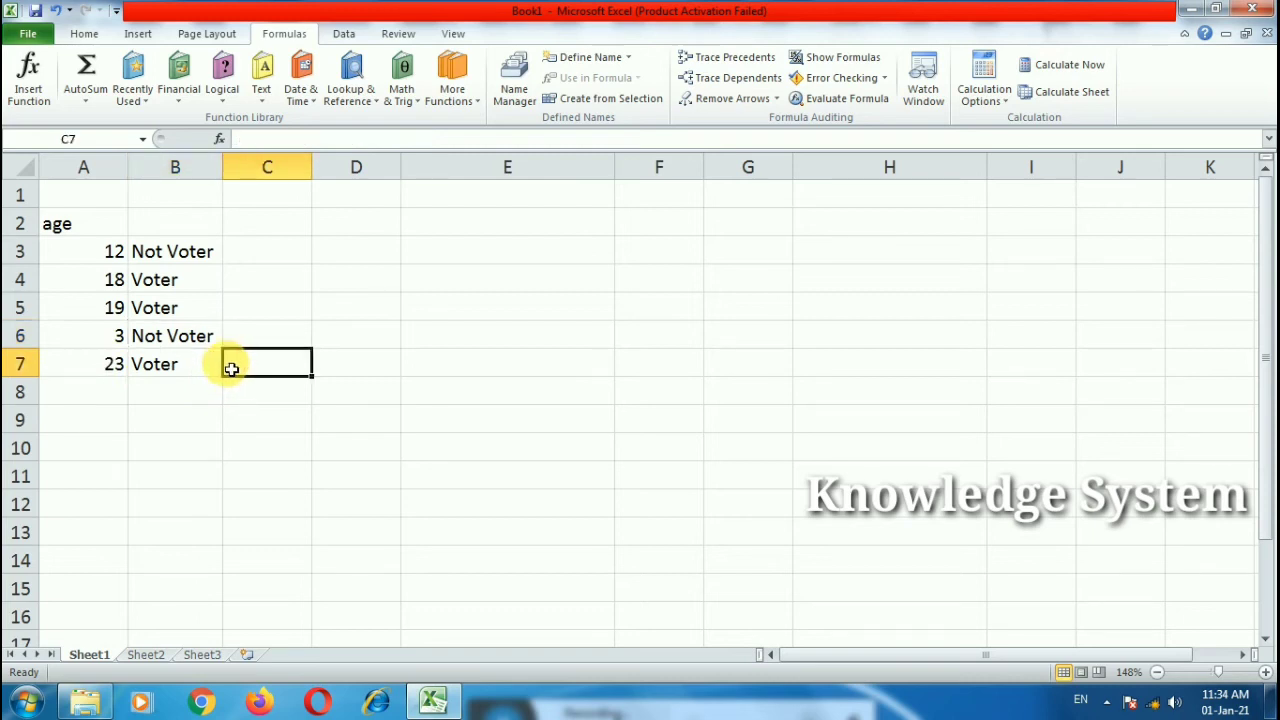
double_click(172, 251)
key(Escape)
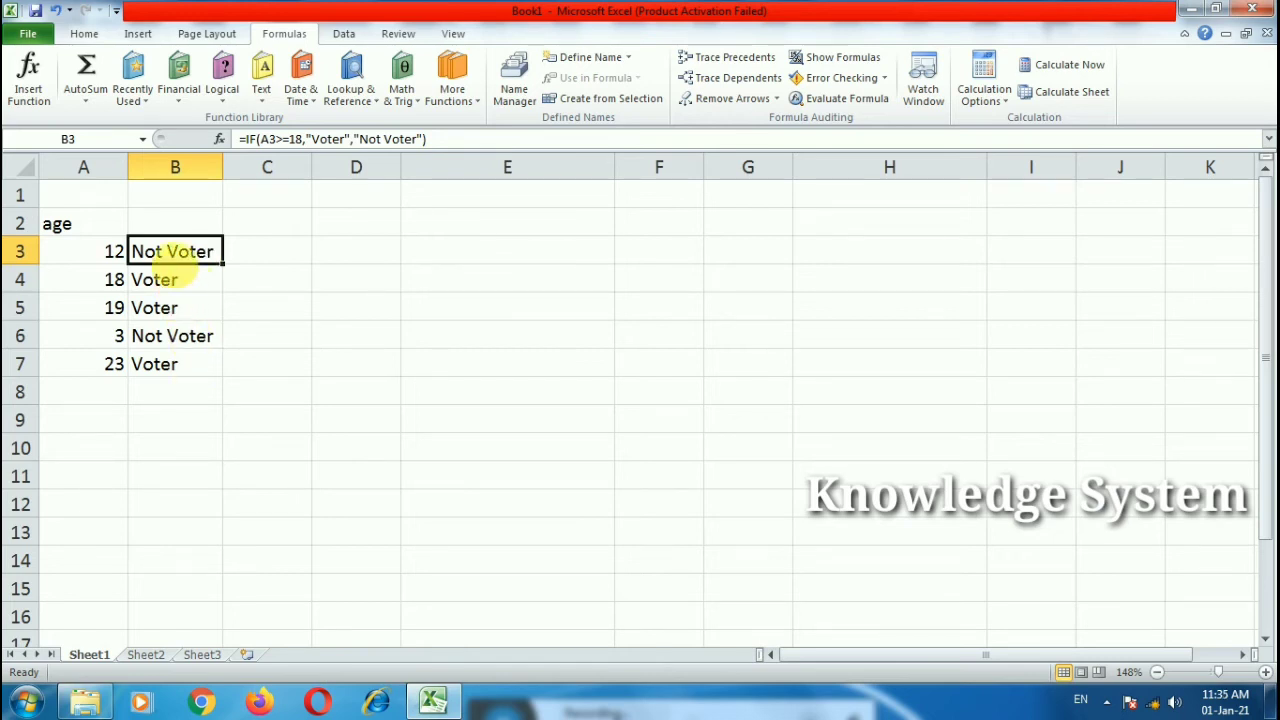
click(228, 300)
double_click(200, 251)
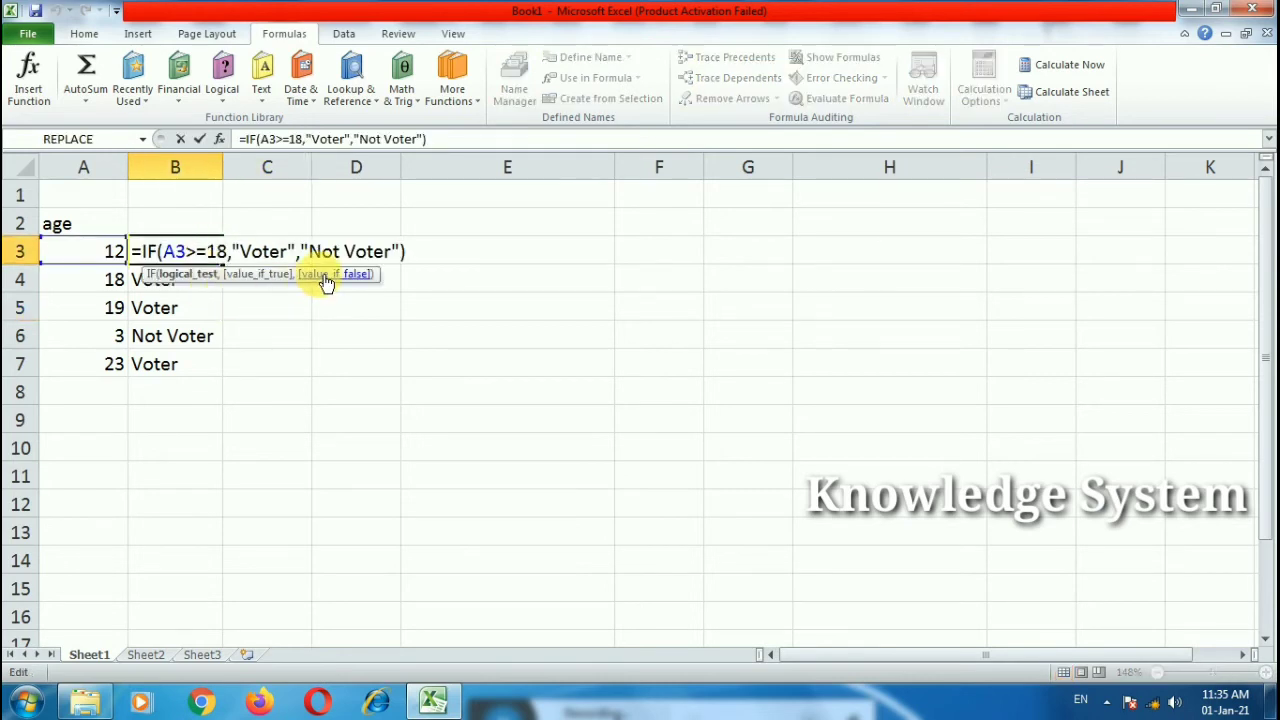
key(Escape)
click(452, 88)
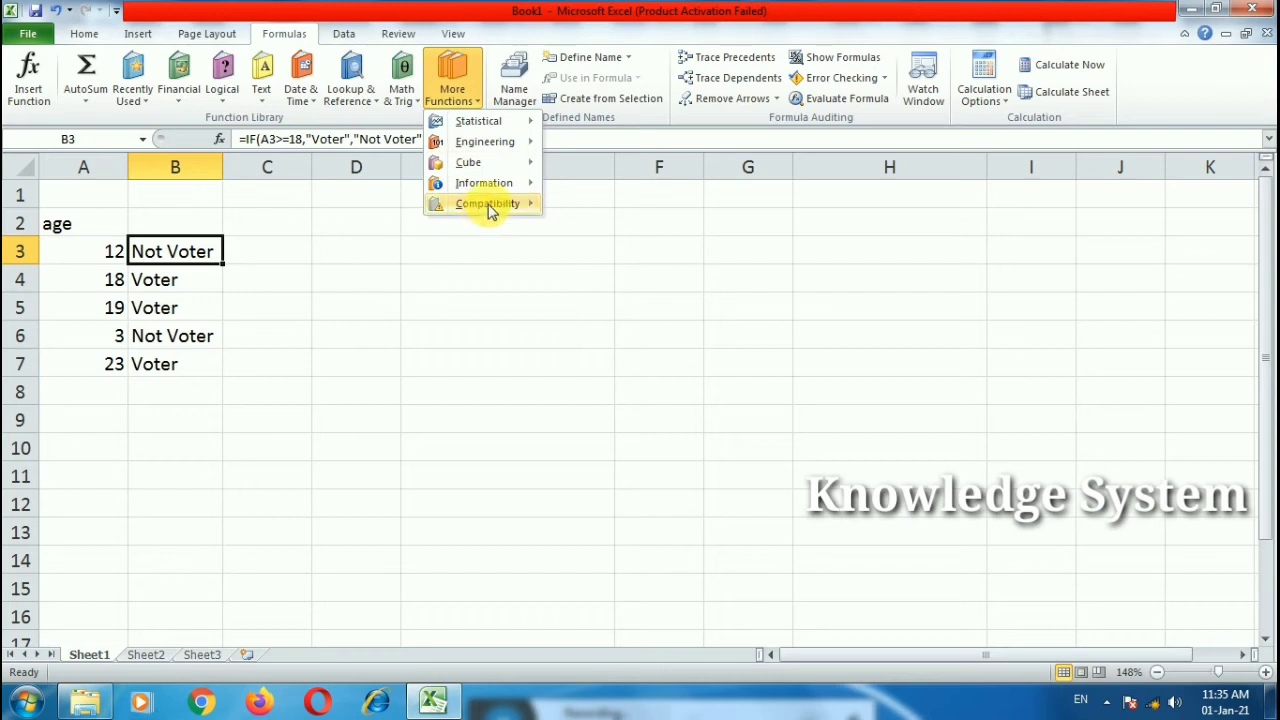
click(269, 309)
click(252, 285)
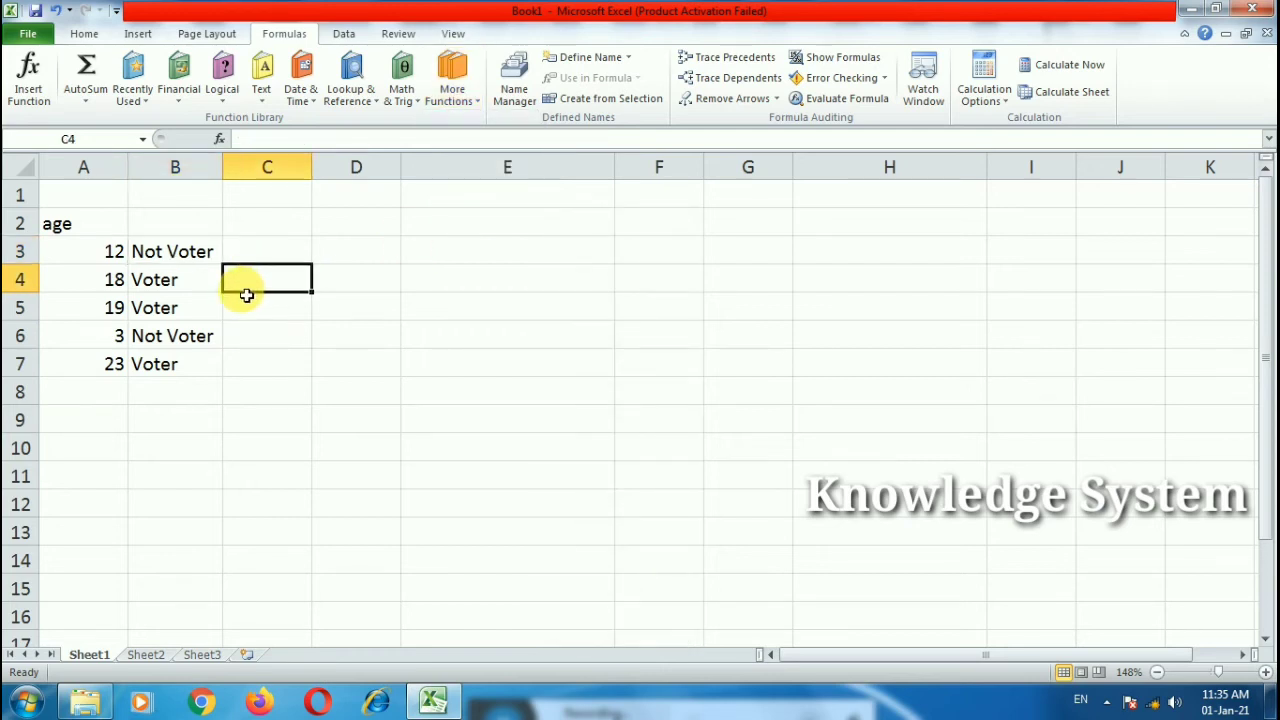
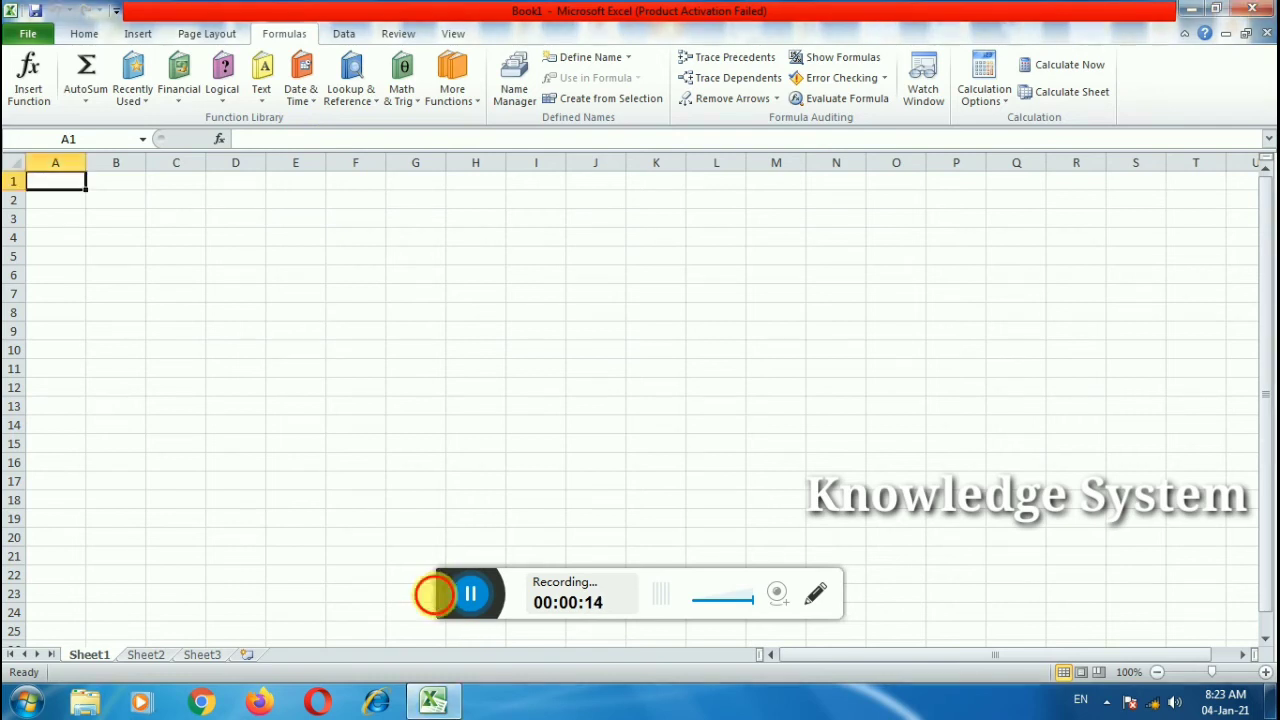
Step: Dismiss the vendor error popup and scroll through the Date & Time function list from DATE to YEARFRAC
drag(434, 592, 483, 698)
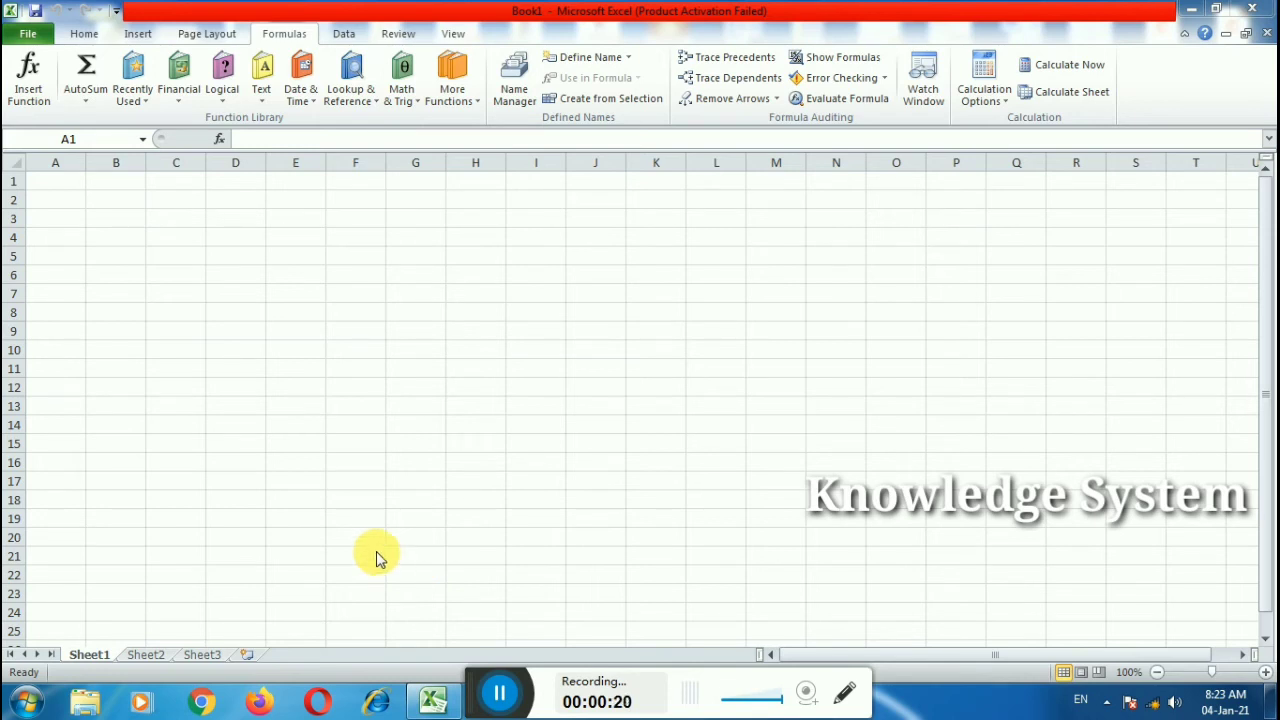
click(306, 101)
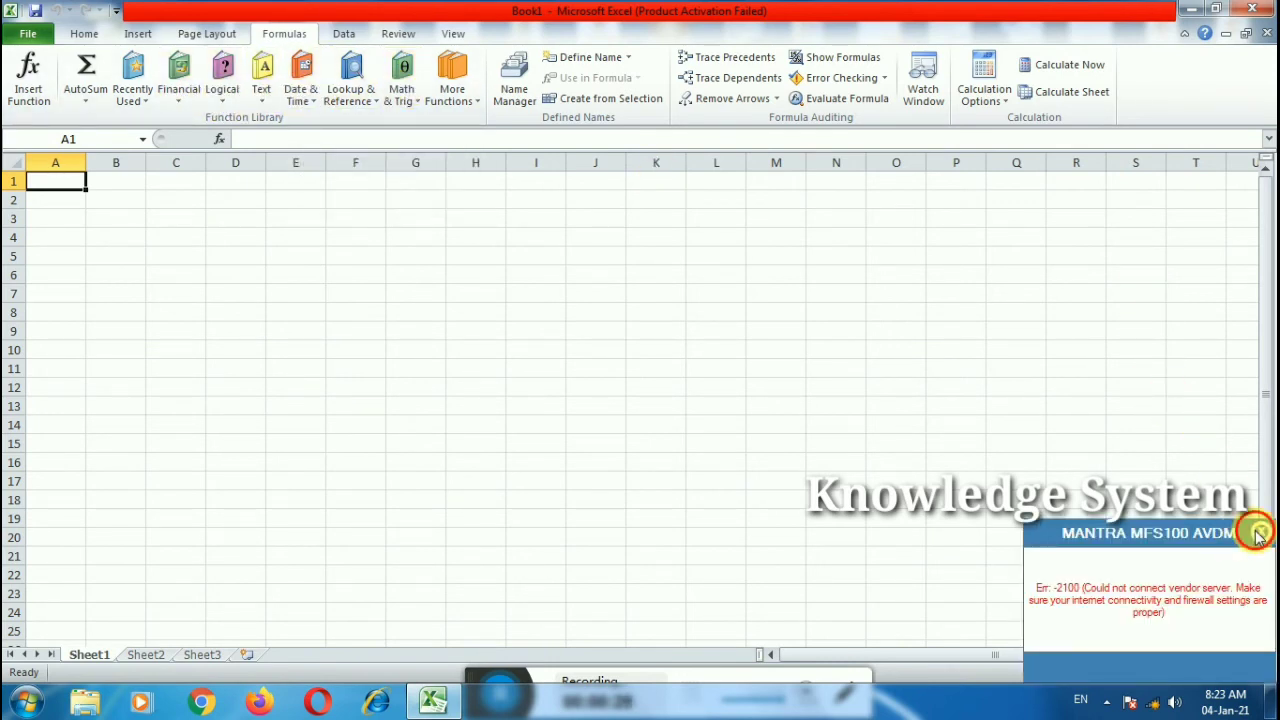
click(1258, 533)
click(302, 100)
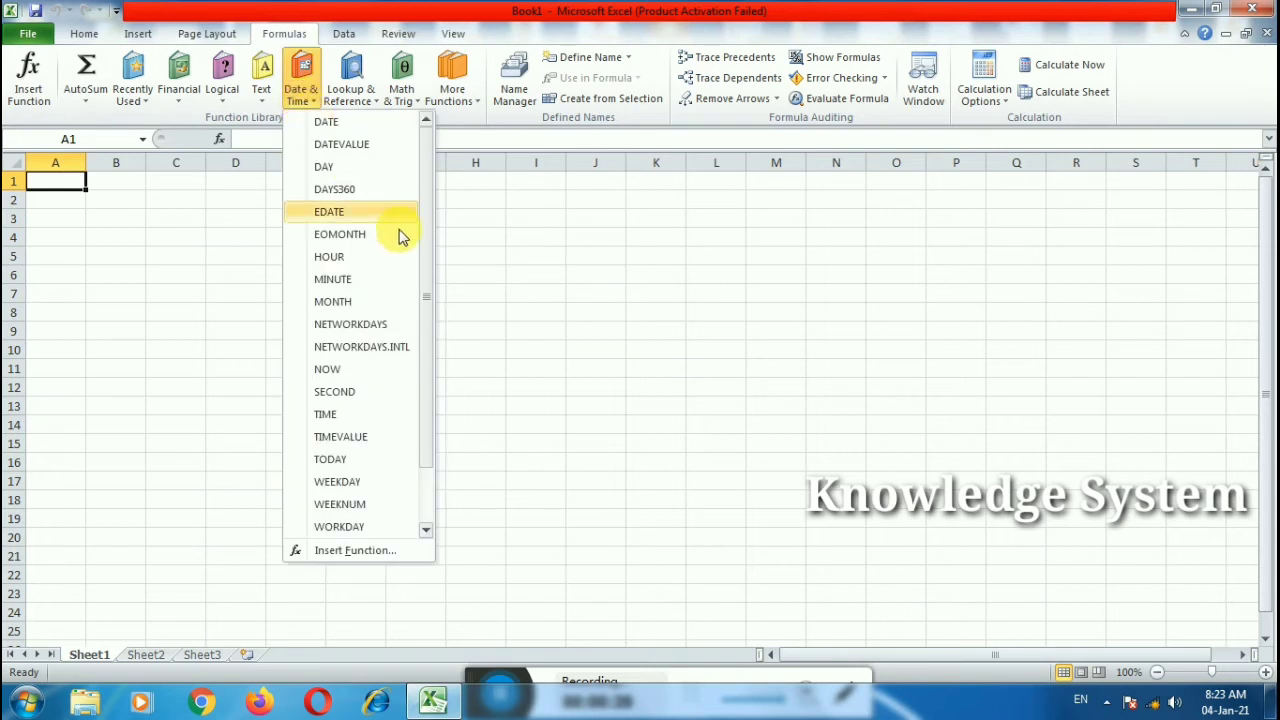
drag(427, 309, 427, 378)
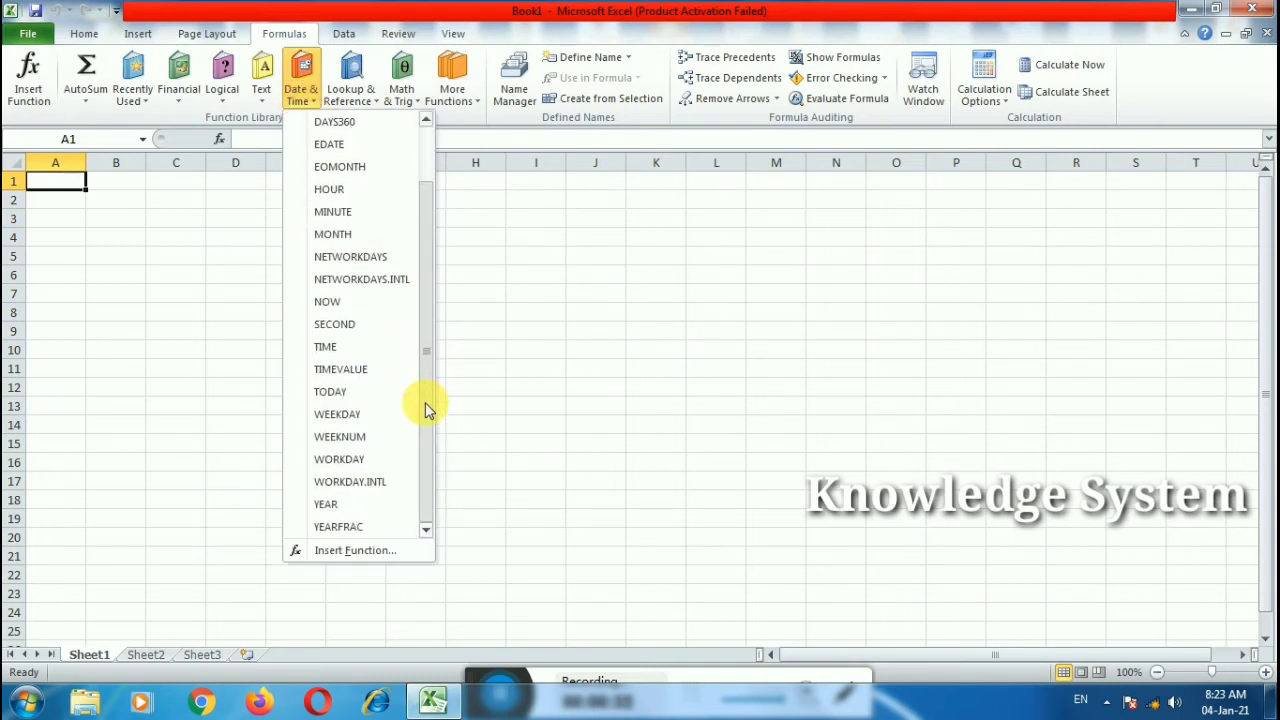
Step: Enter the date 1/1/1985 in D4
click(216, 244)
double_click(218, 243)
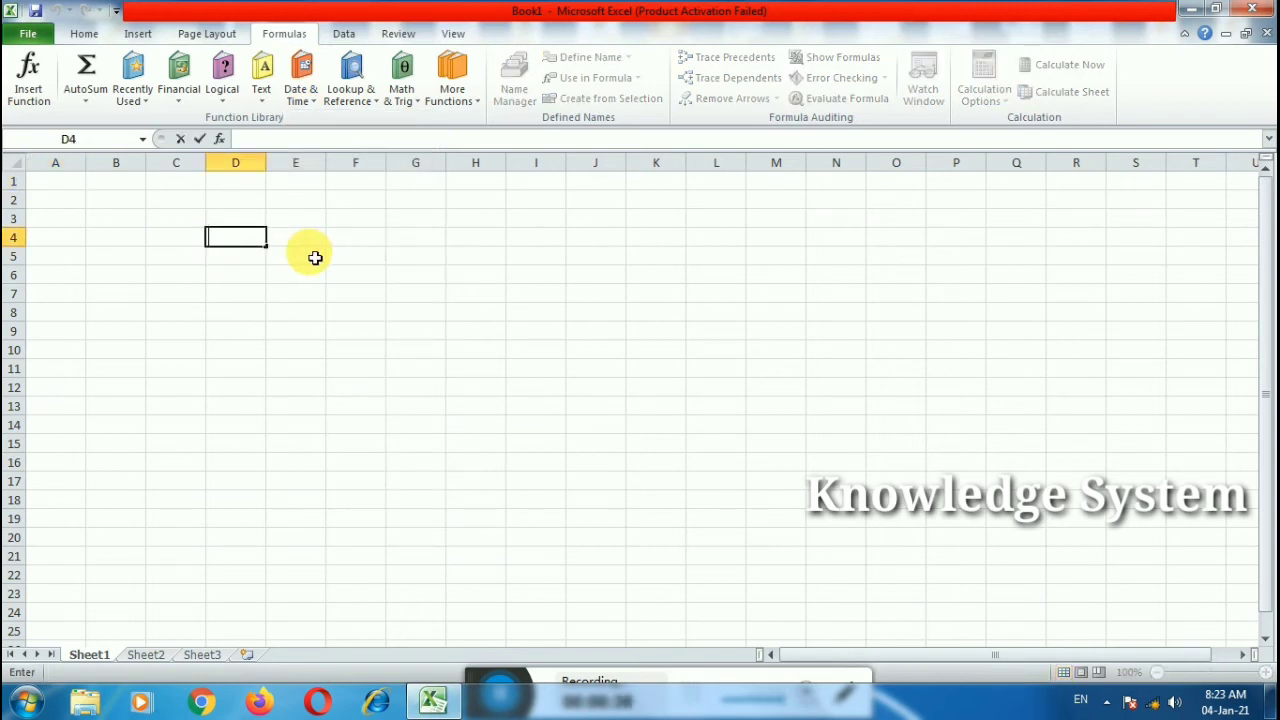
text(1)
text(/2)
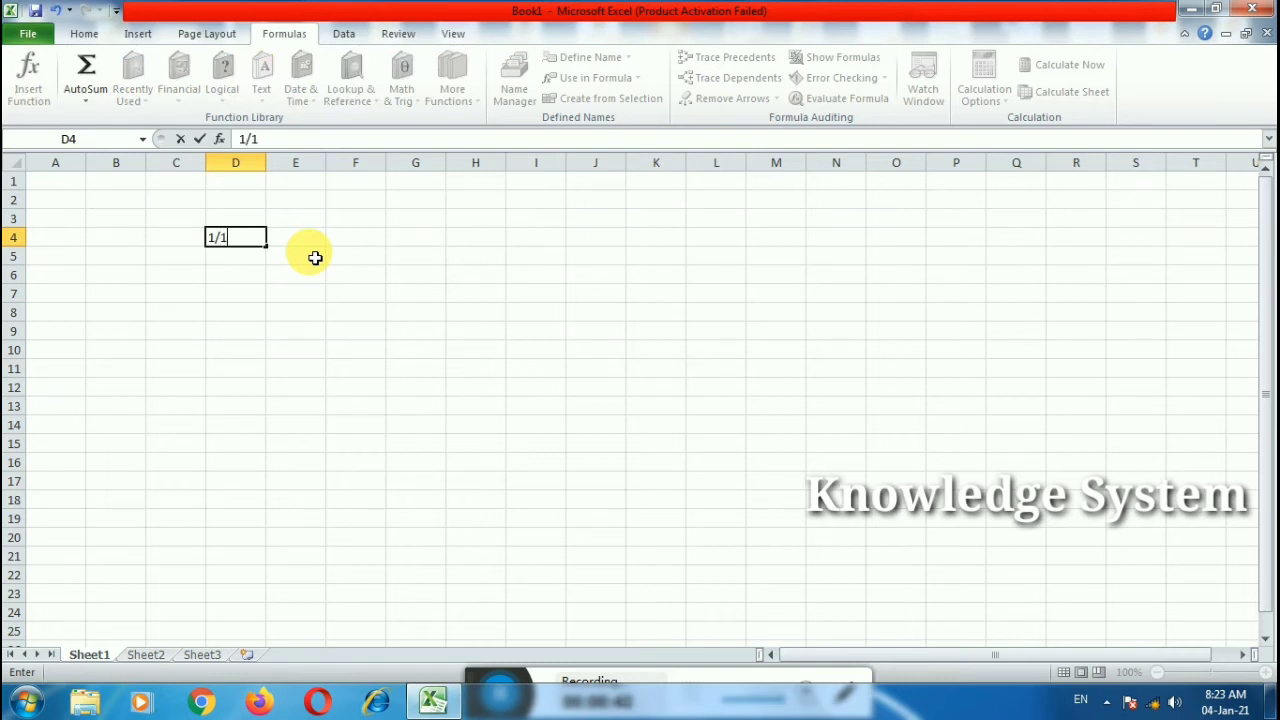
text(/20)
key(BackSpace)
text(1985)
key(Tab)
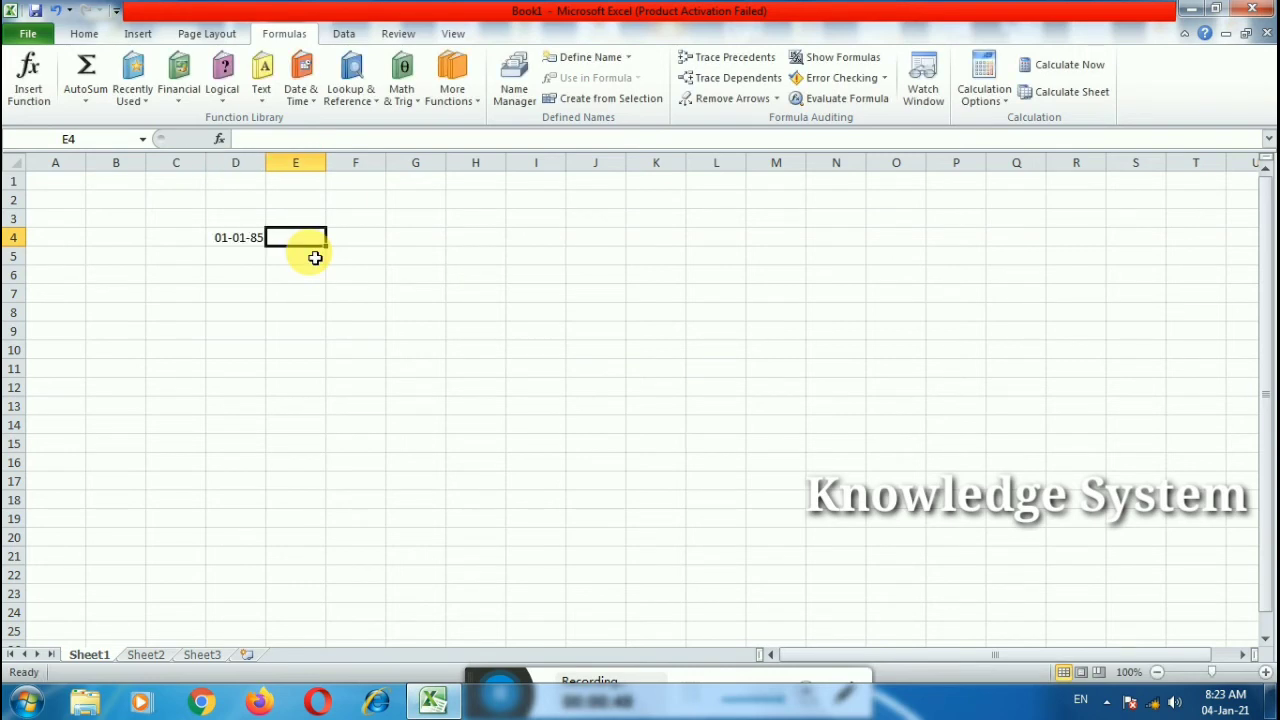
Step: Enter =TODAY() in G4, showing 04-01-21
click(410, 245)
text(=tod)
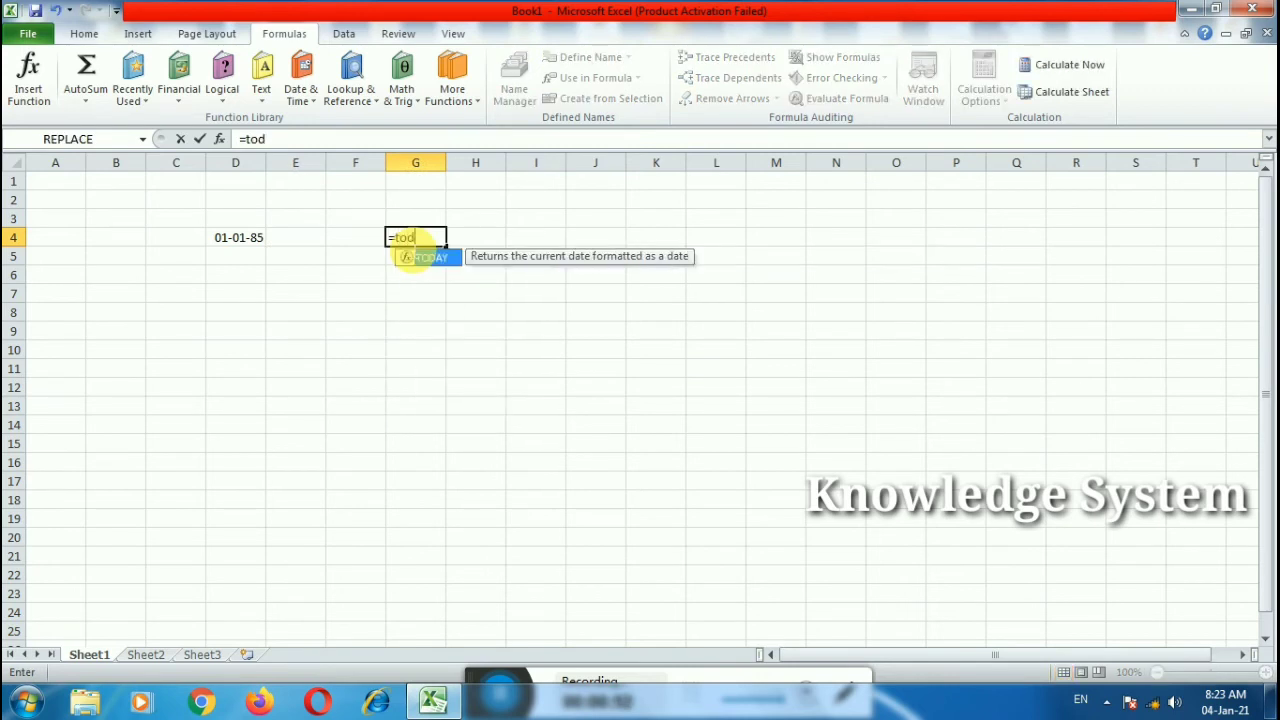
text(ay()
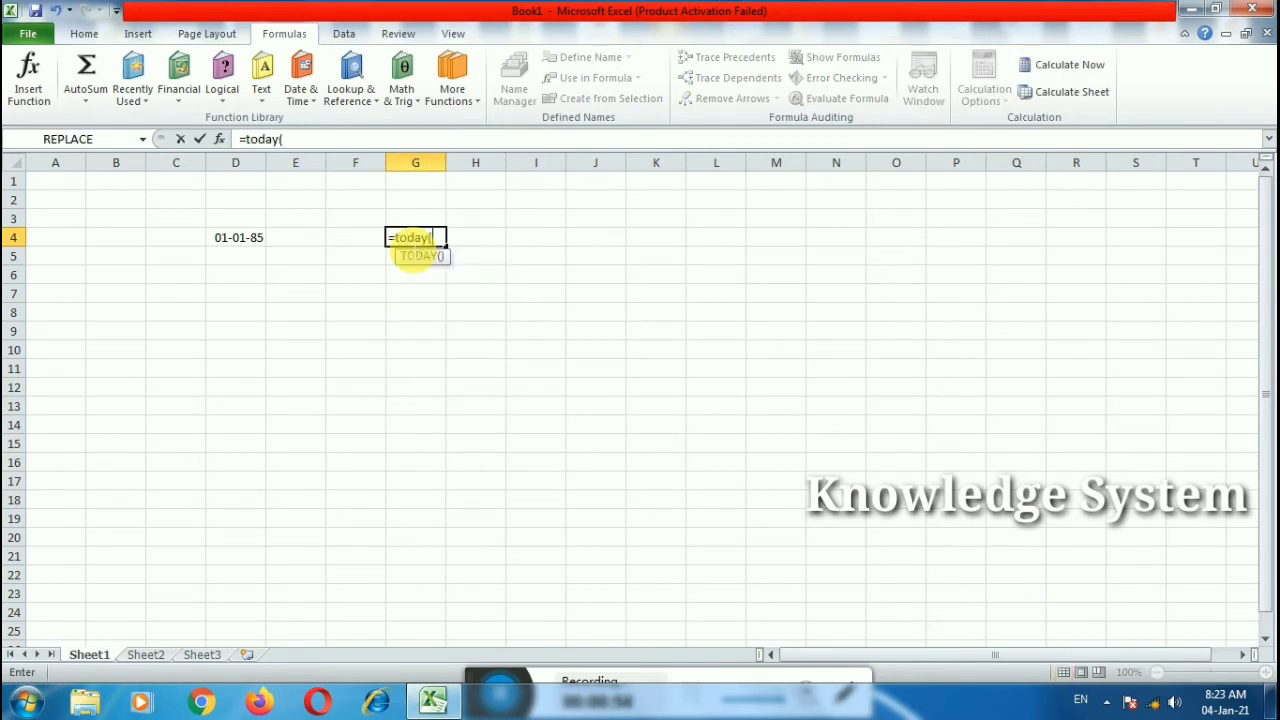
key(Return)
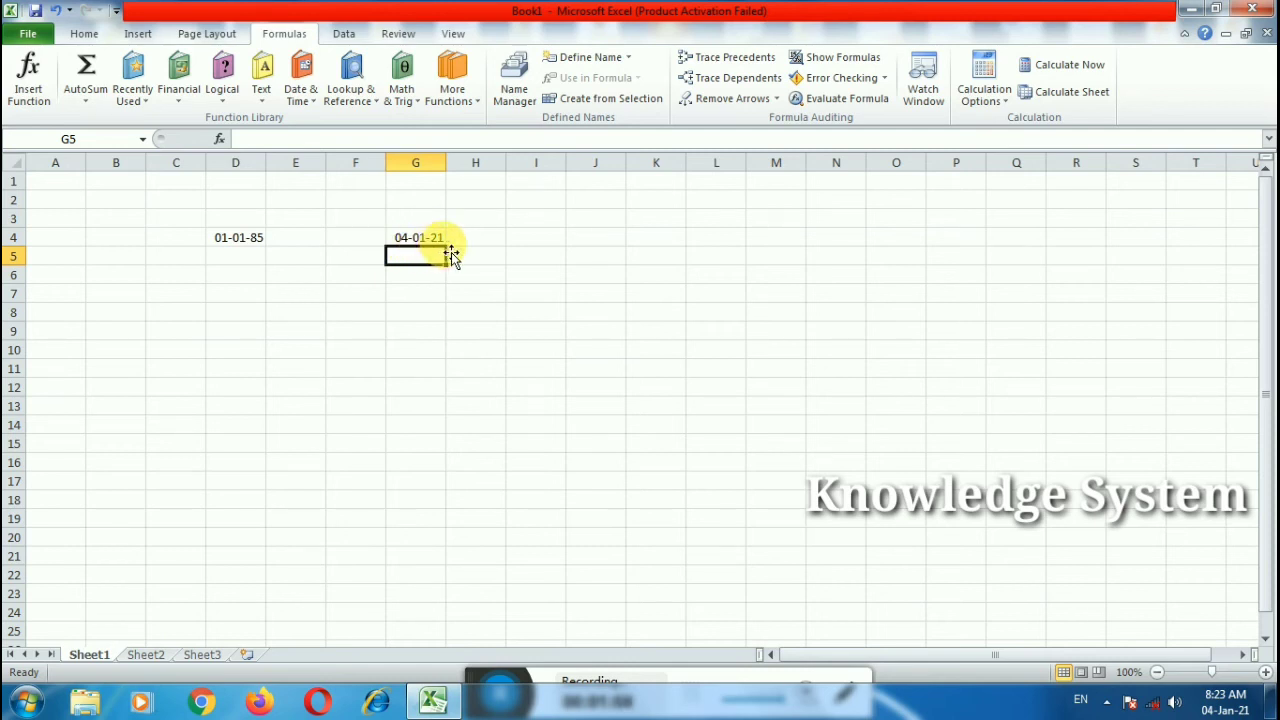
Step: Zoom the sheet to 226% and start a YEAR function in E6
click(313, 294)
click(1230, 672)
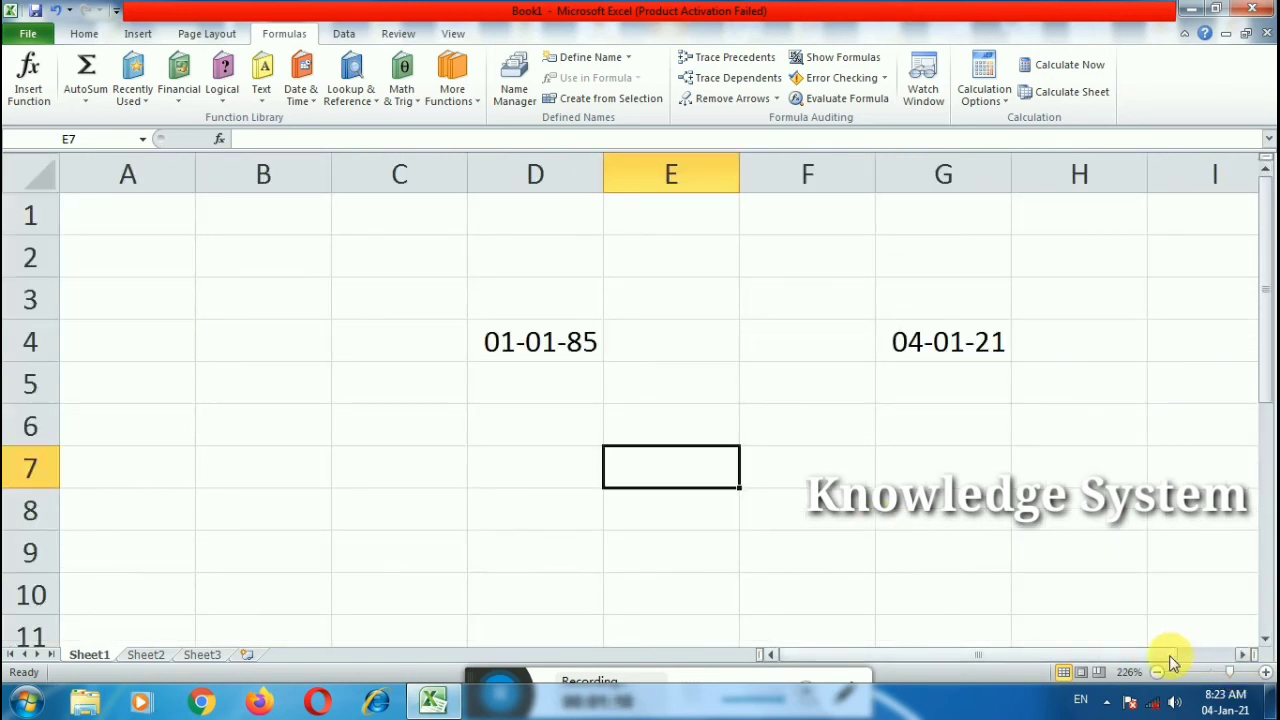
drag(1169, 656, 1229, 656)
click(524, 441)
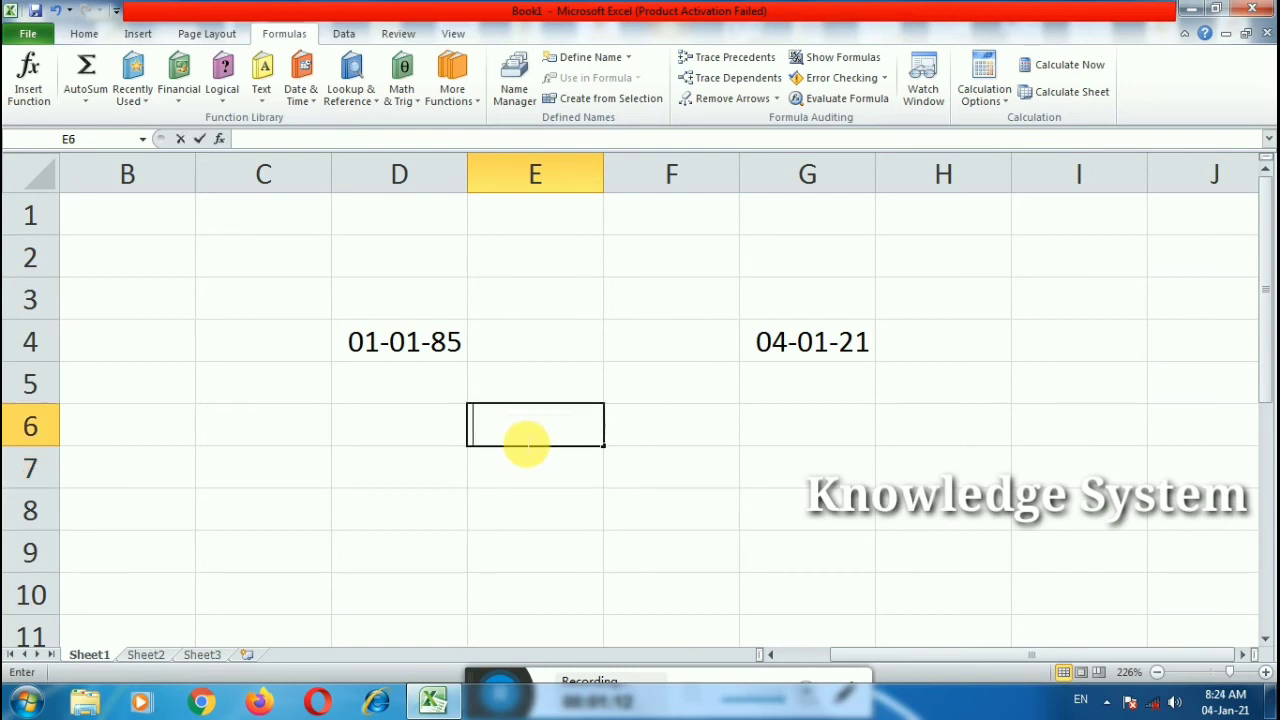
text(=year)
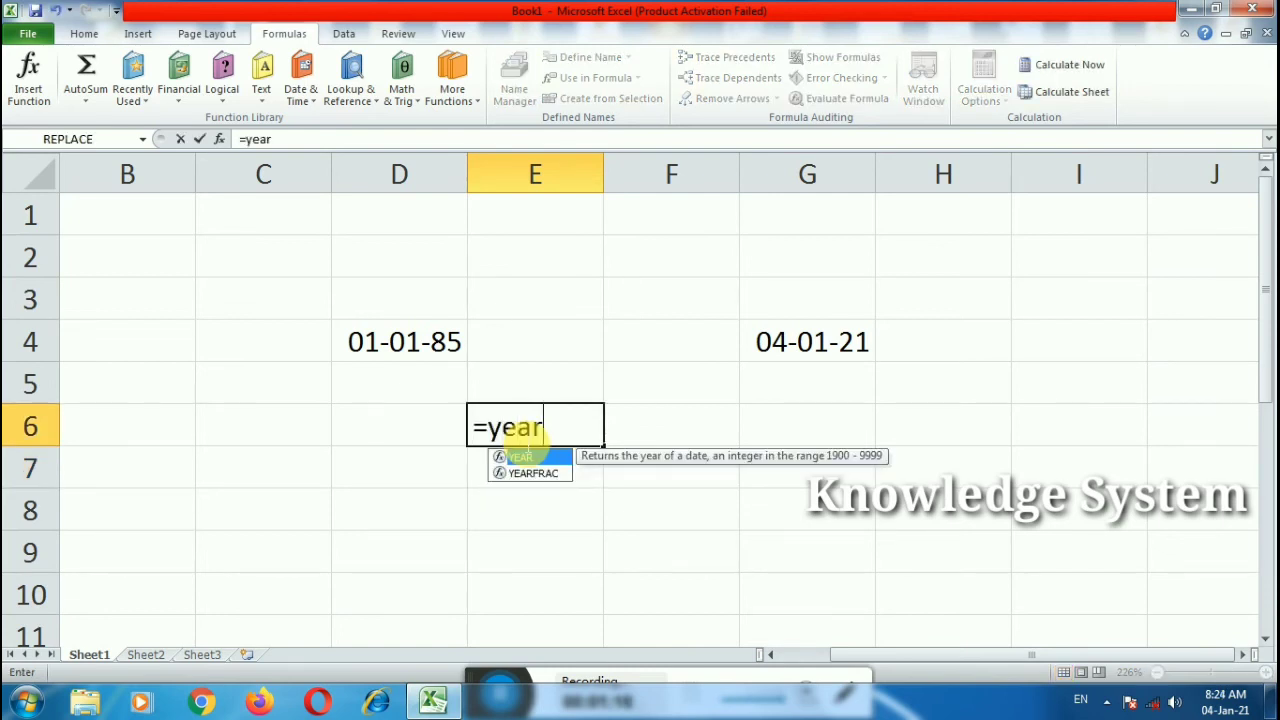
key(Tab)
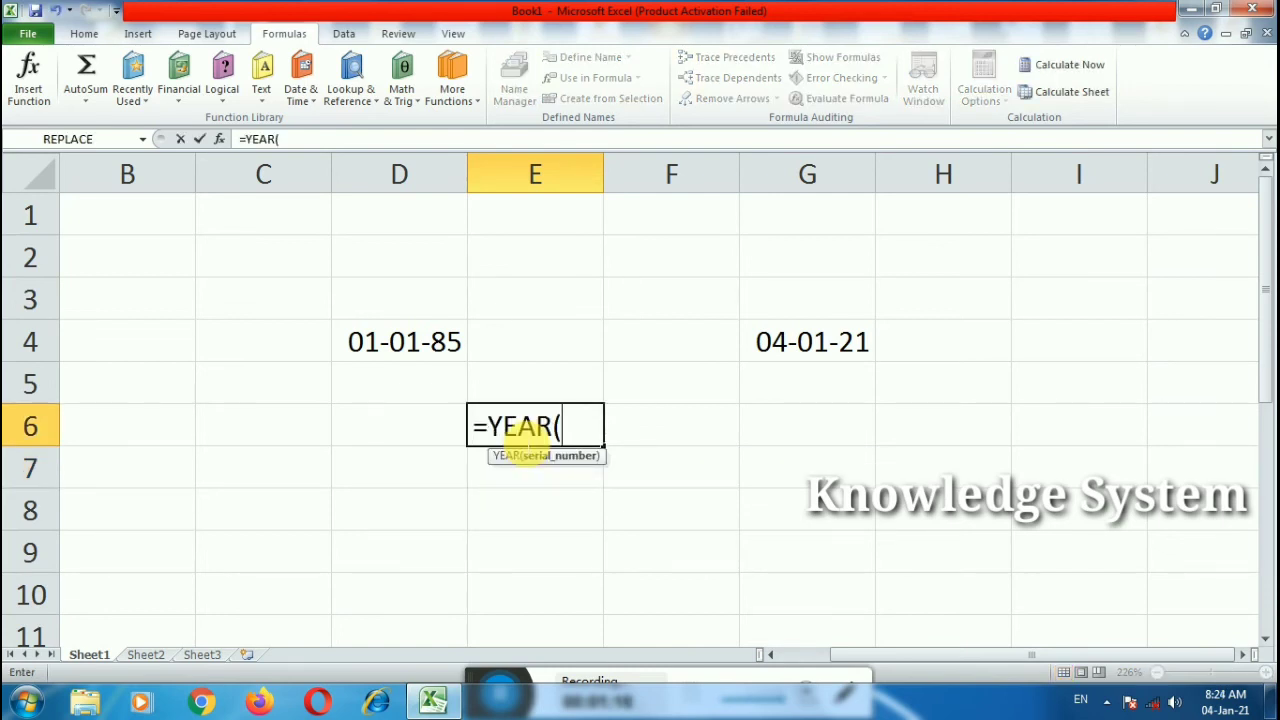
Step: Switch to YEARFRAC and complete =YEARFRAC(D4,G4) in E6, returning 36.0083
key(BackSpace)
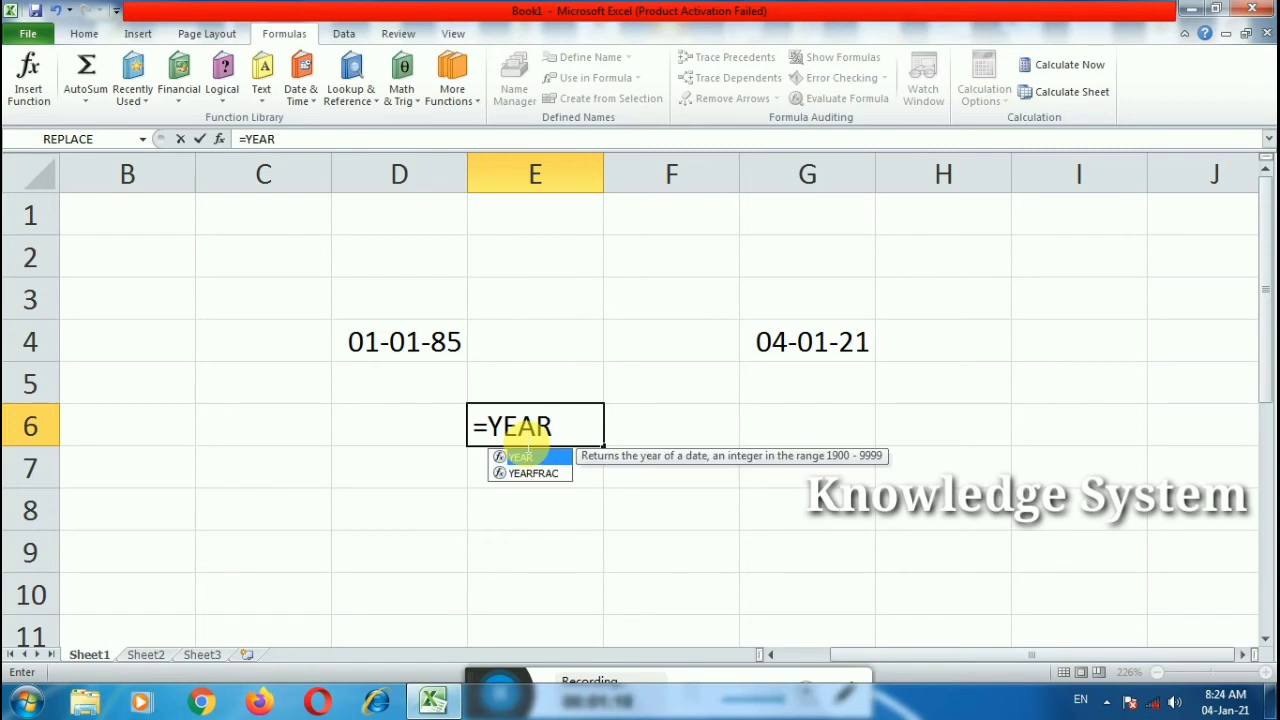
key(Down)
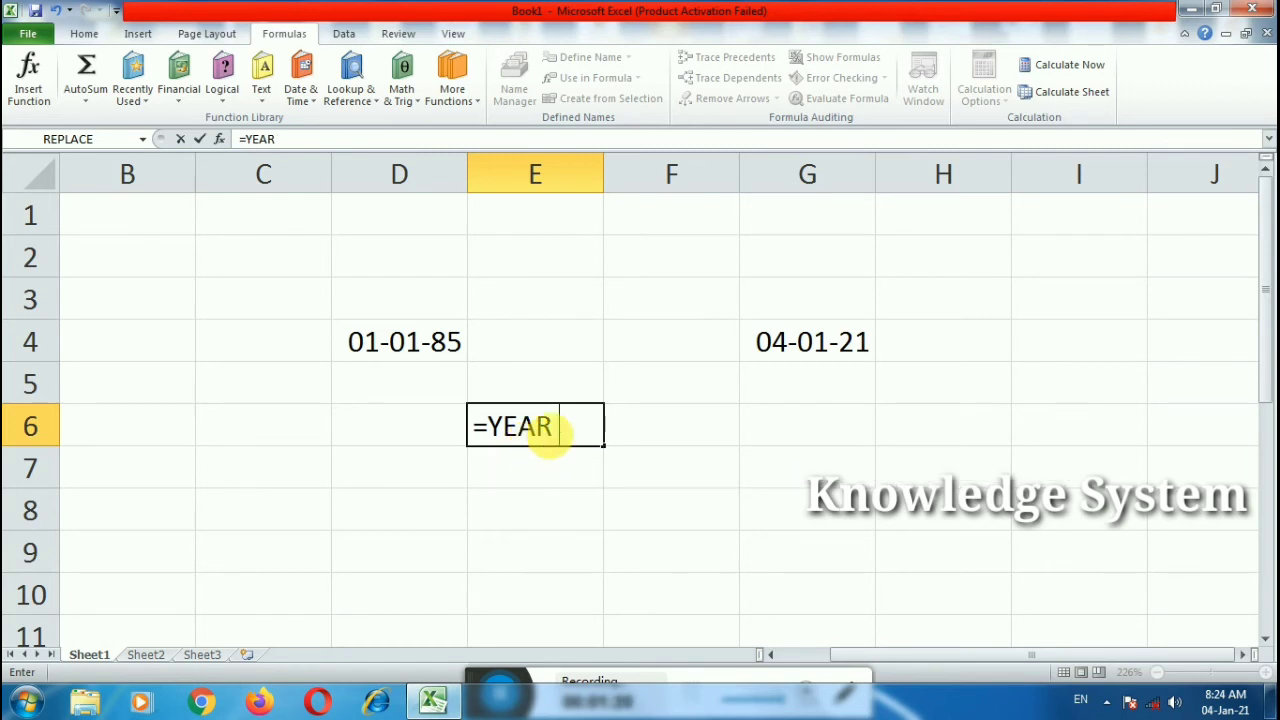
key(BackSpace)
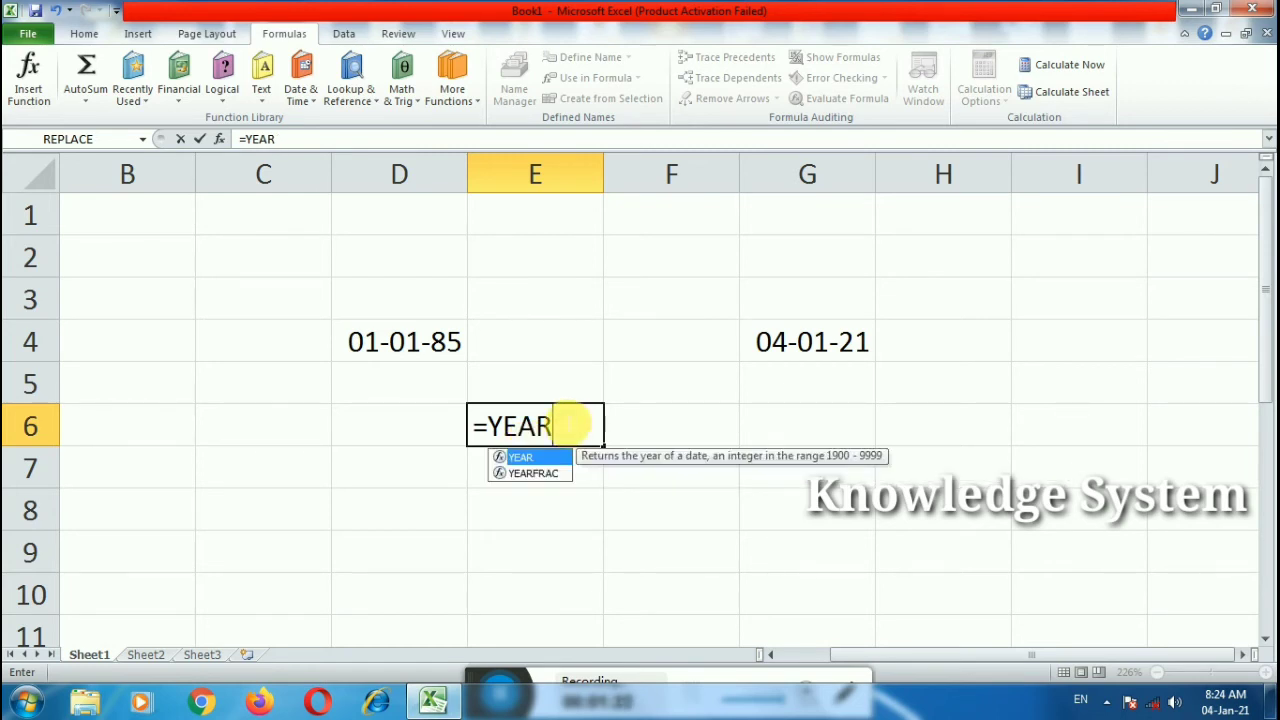
double_click(535, 473)
click(450, 345)
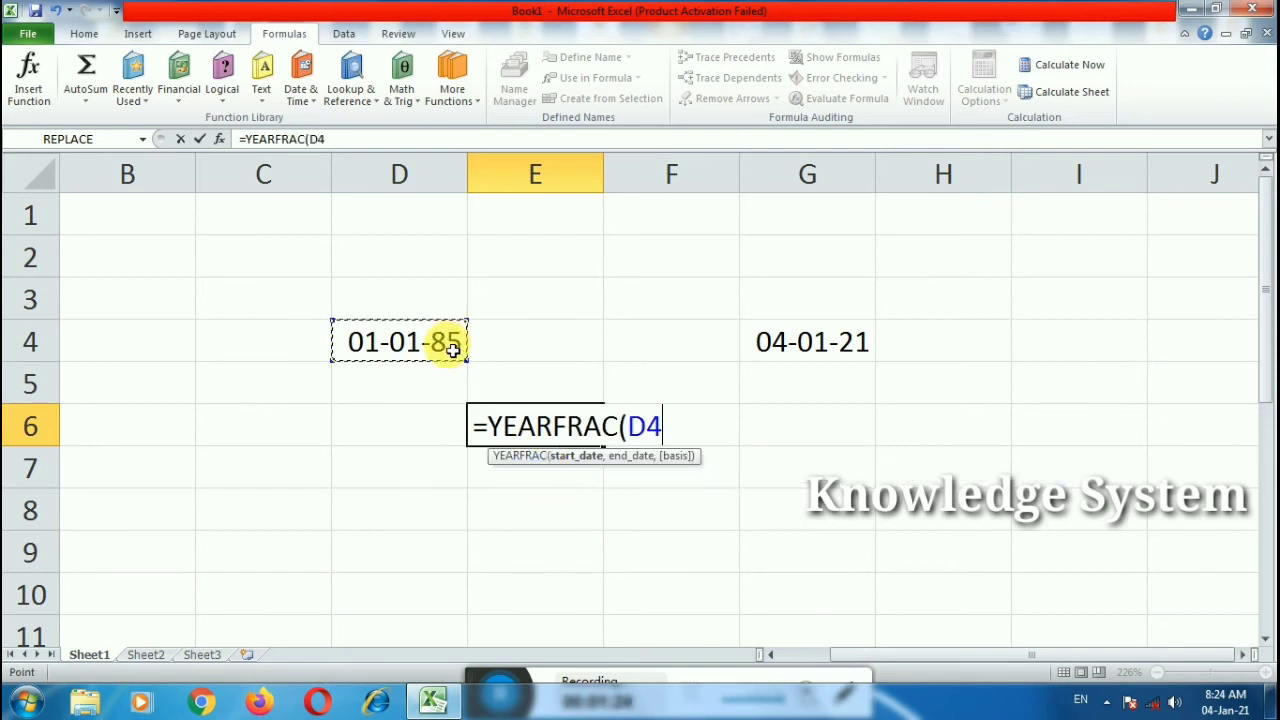
text(,)
click(815, 367)
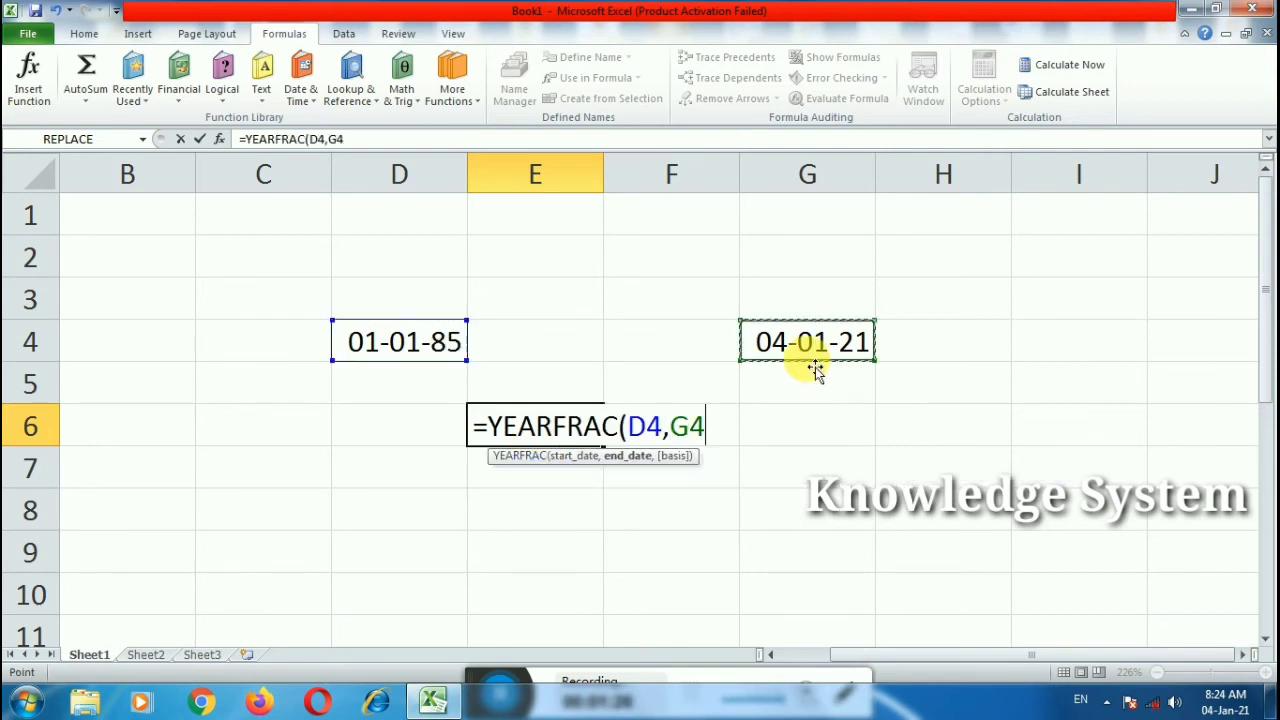
text())
key(Return)
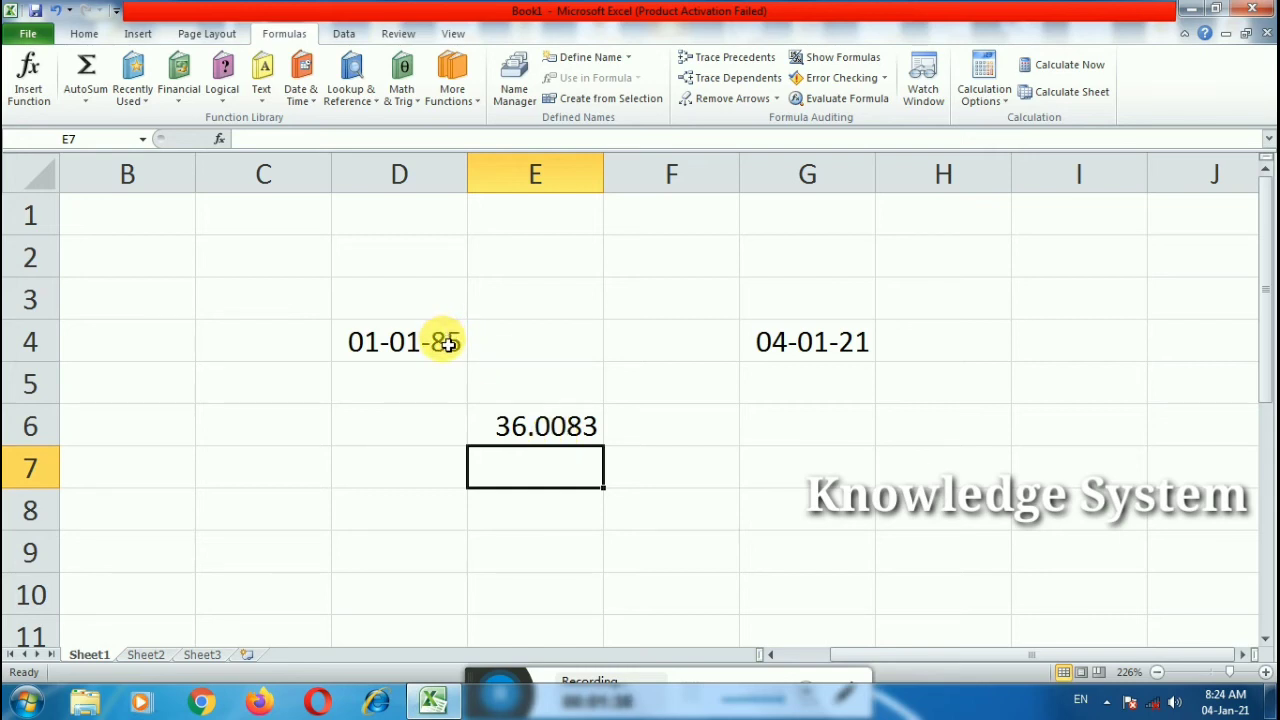
Step: Enter =TODAY() in C5 and =NOW() in C6, showing 04-01-21 and 04-01-21 8:24
click(405, 356)
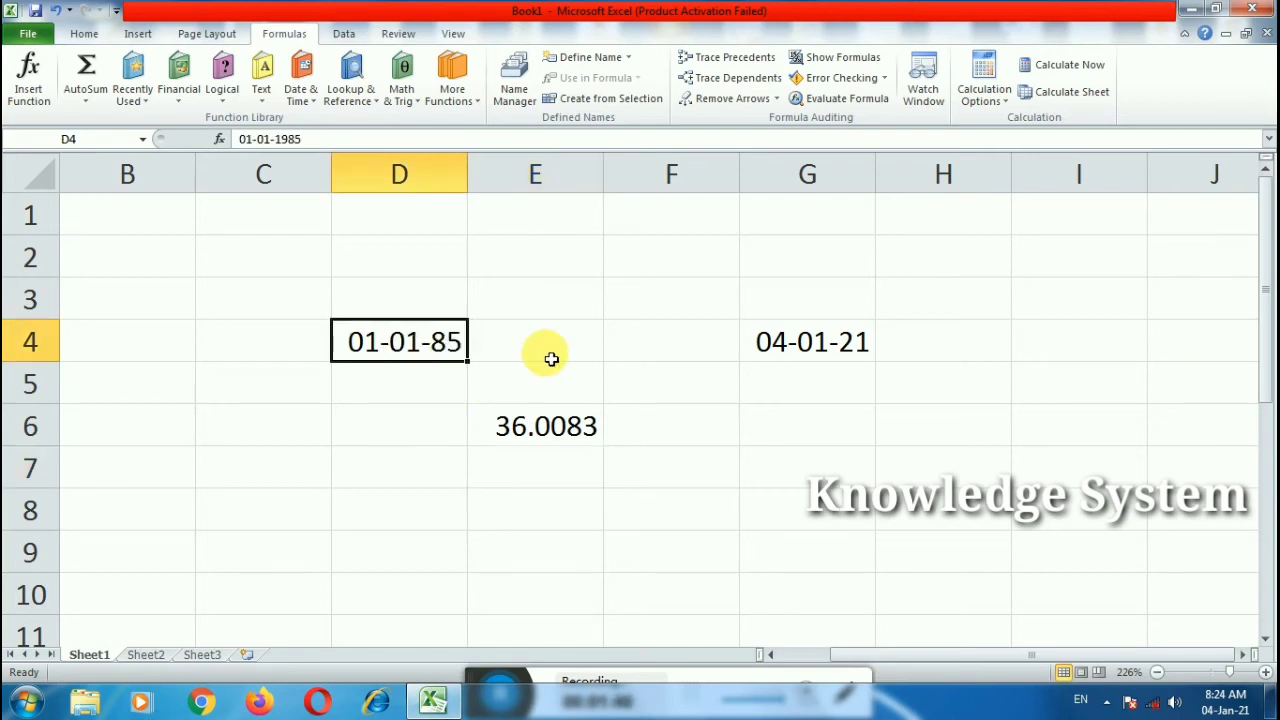
click(778, 347)
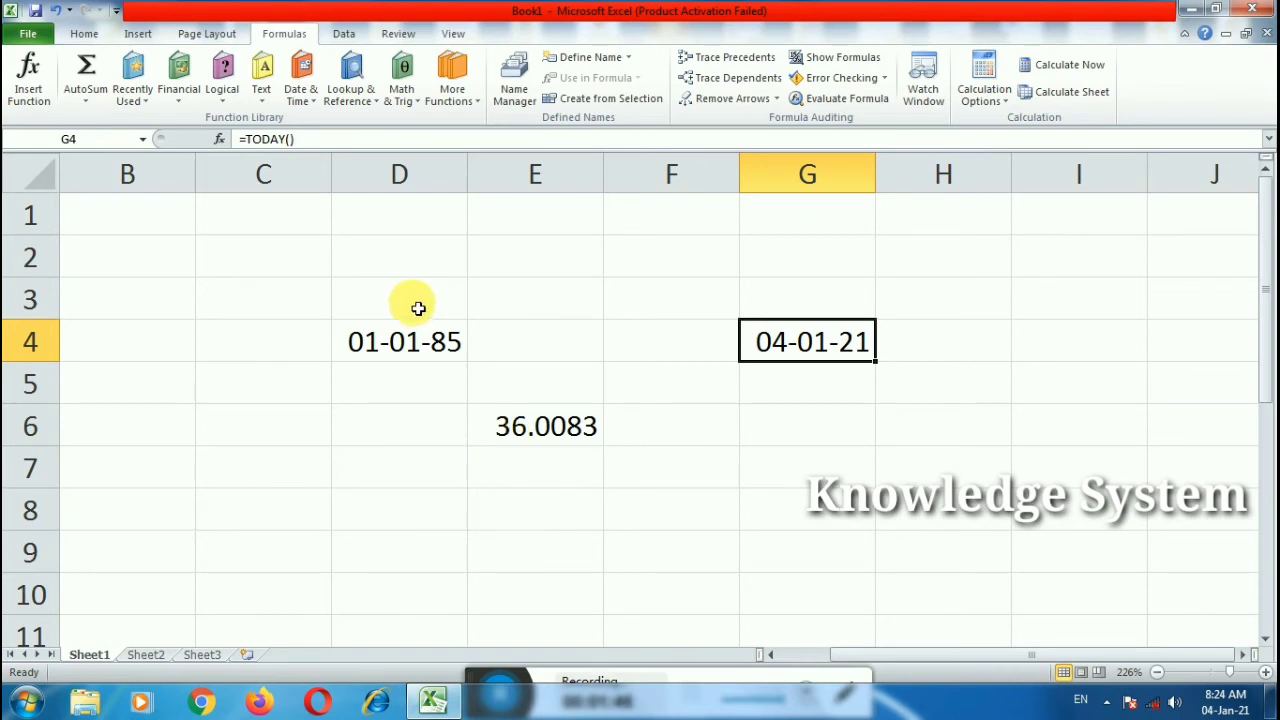
double_click(252, 402)
text(=today)
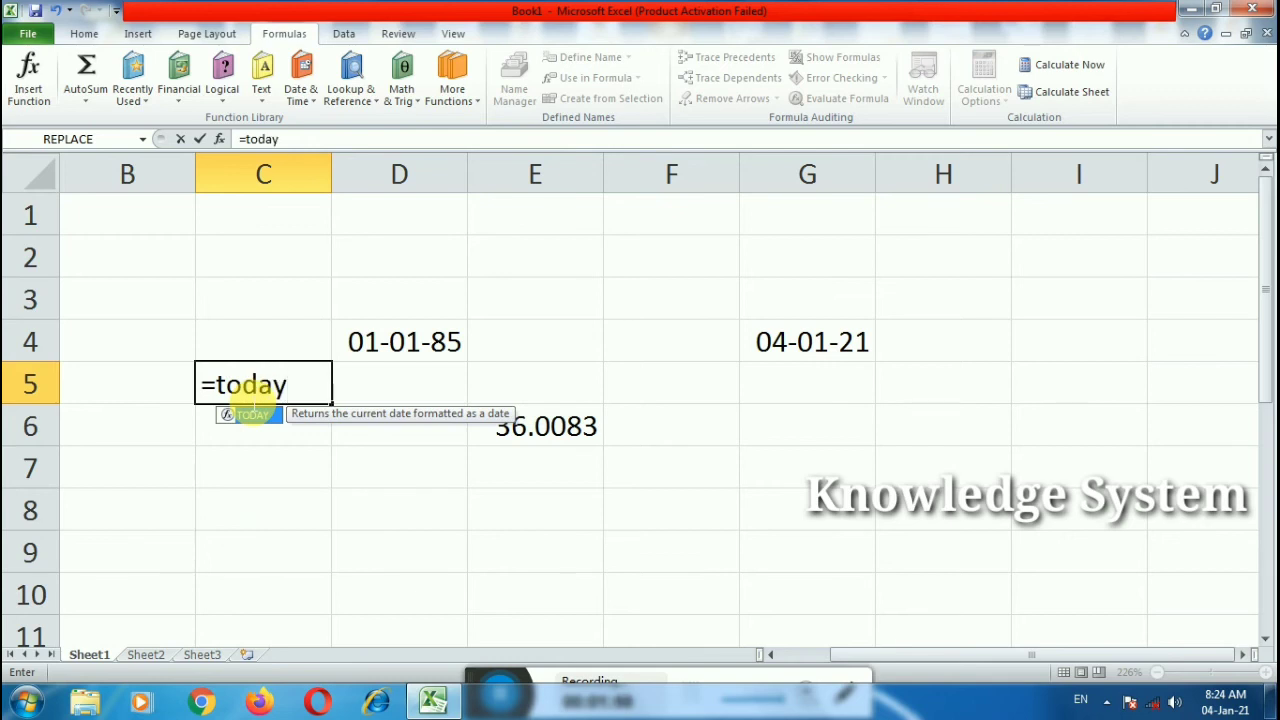
text(())
key(Return)
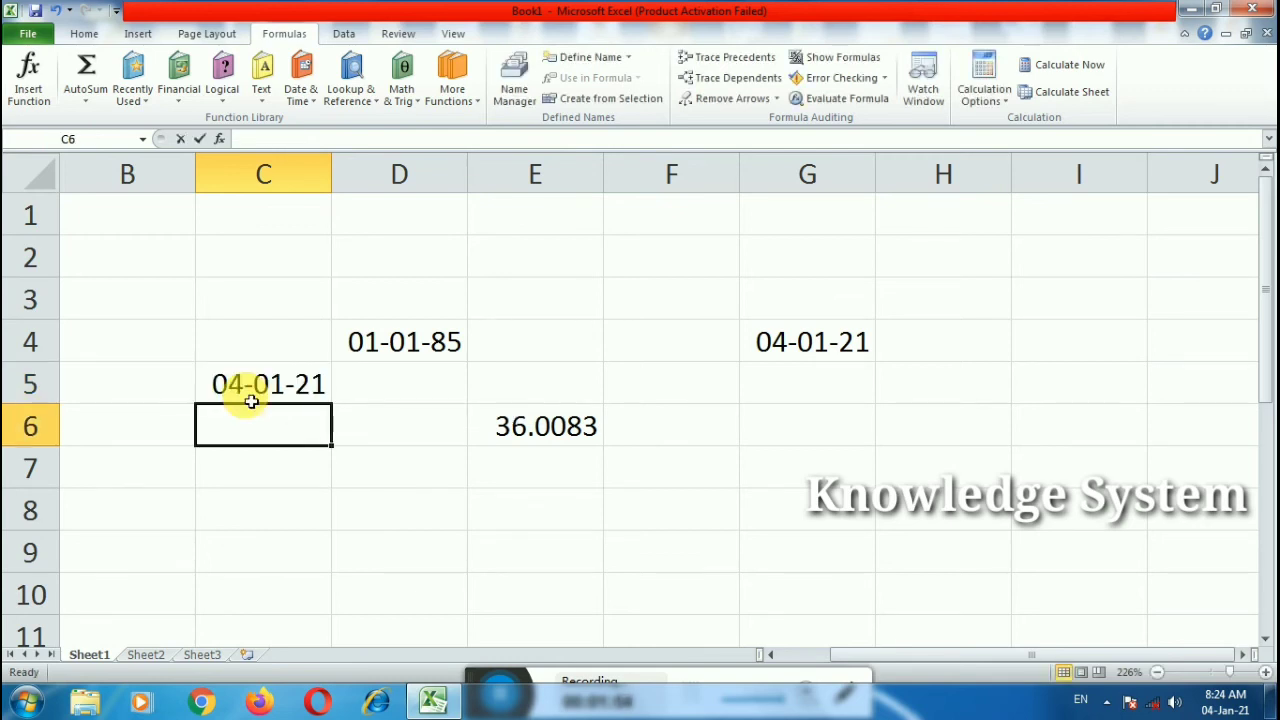
text(=now)
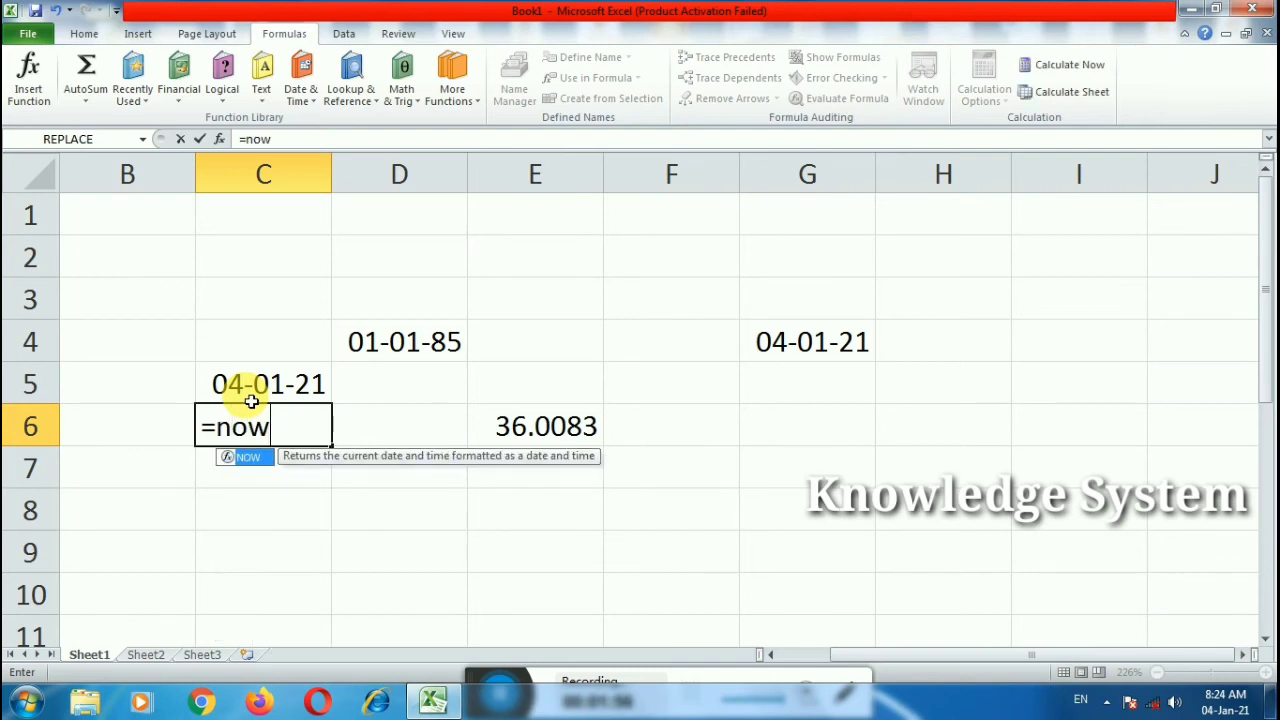
text(())
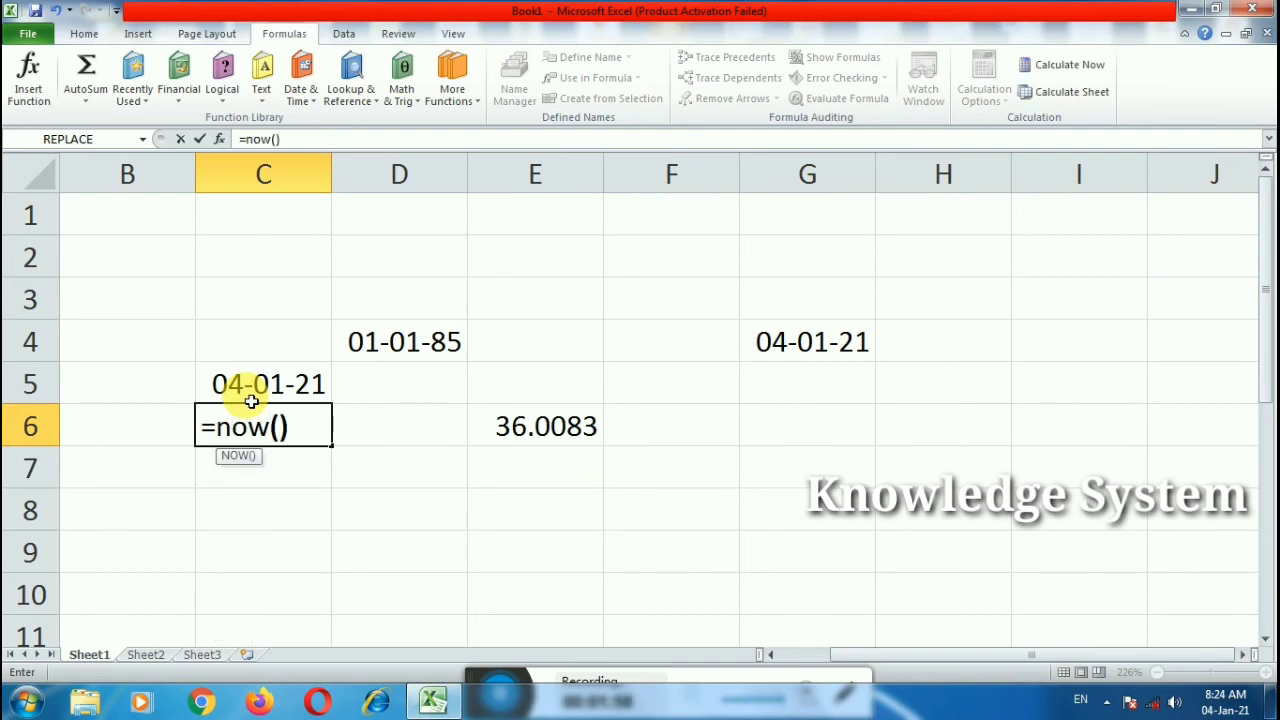
key(Return)
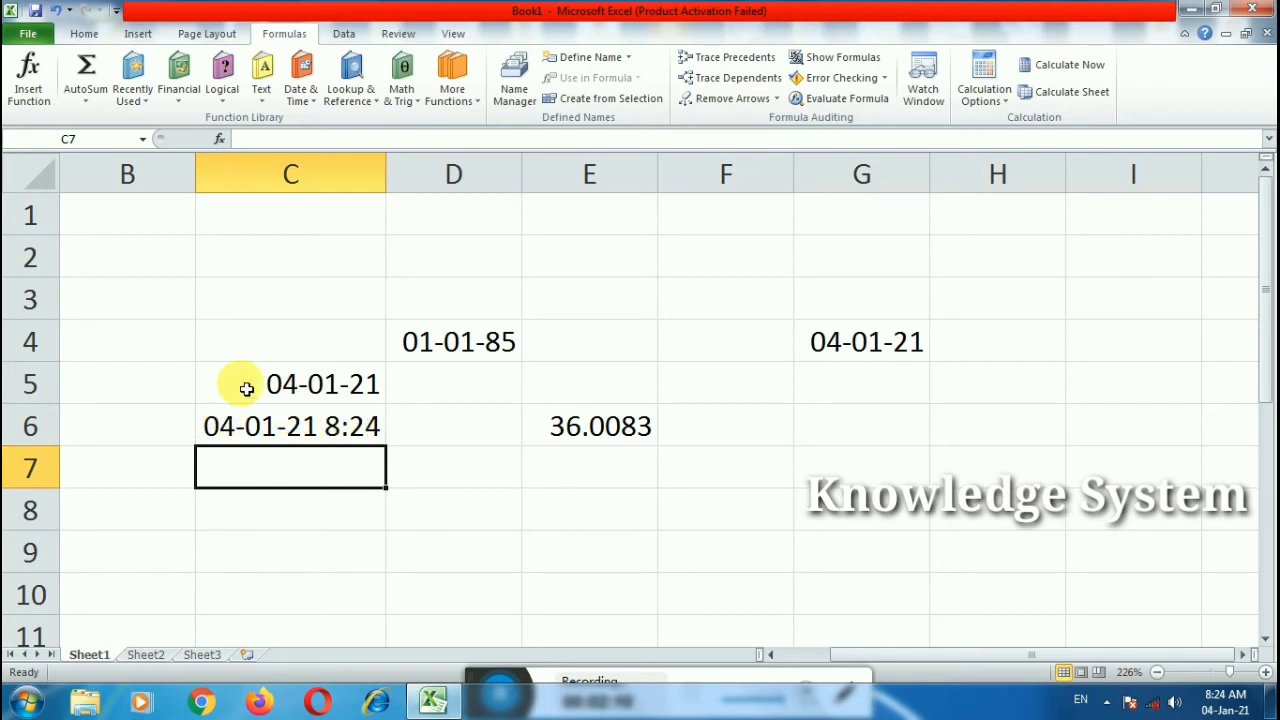
Step: Clear C5:E7 and enter =DAYS360(D4,G4) in E6, returning 12963
drag(247, 388, 624, 454)
key(Delete)
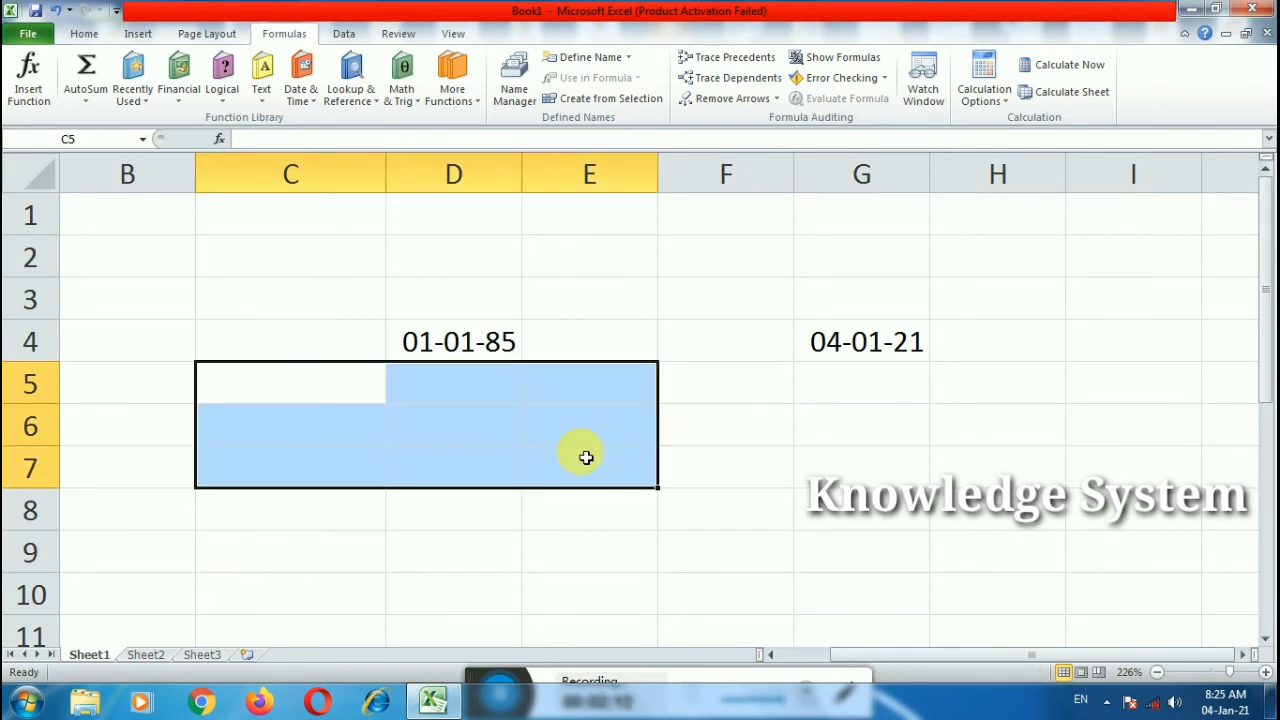
click(557, 436)
text(=days)
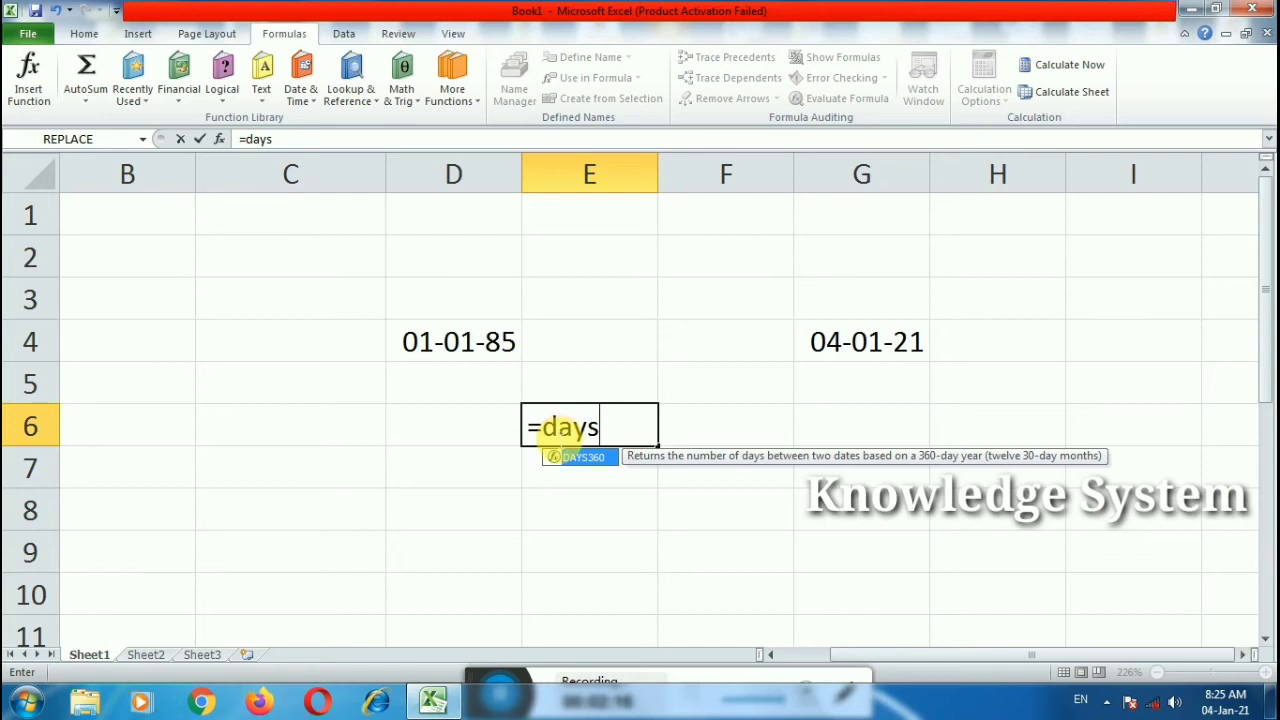
double_click(580, 456)
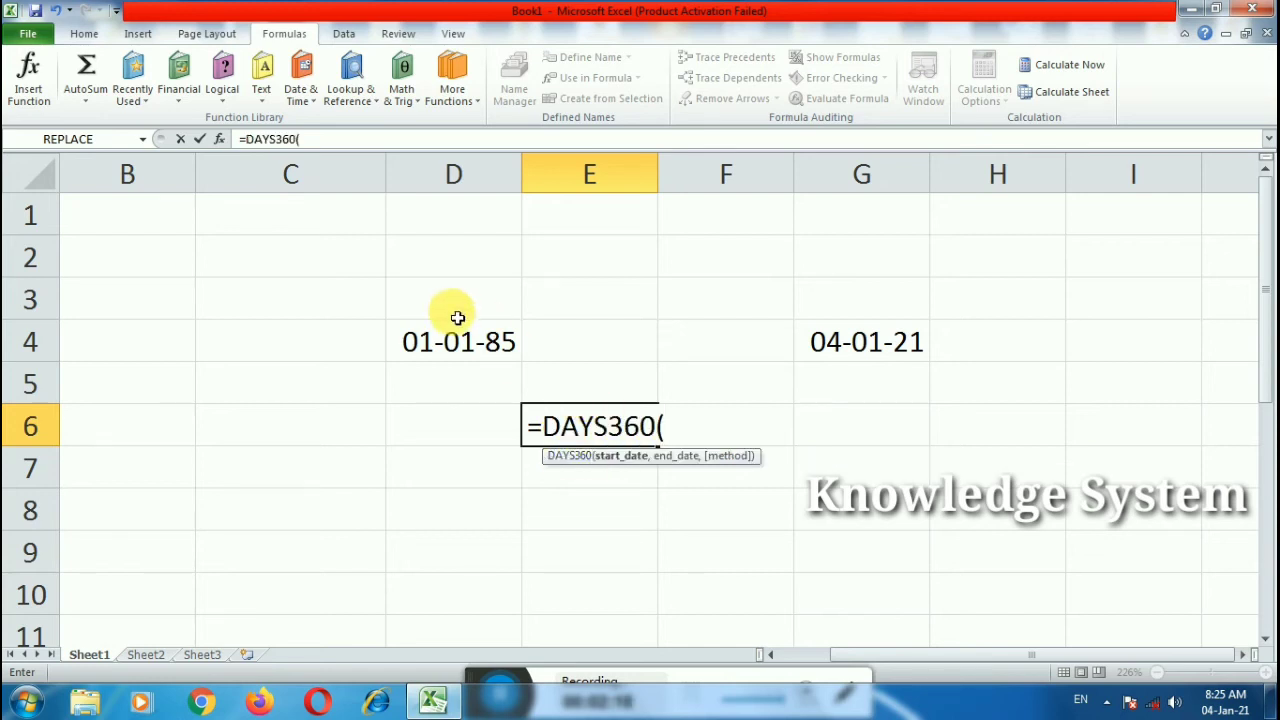
click(469, 350)
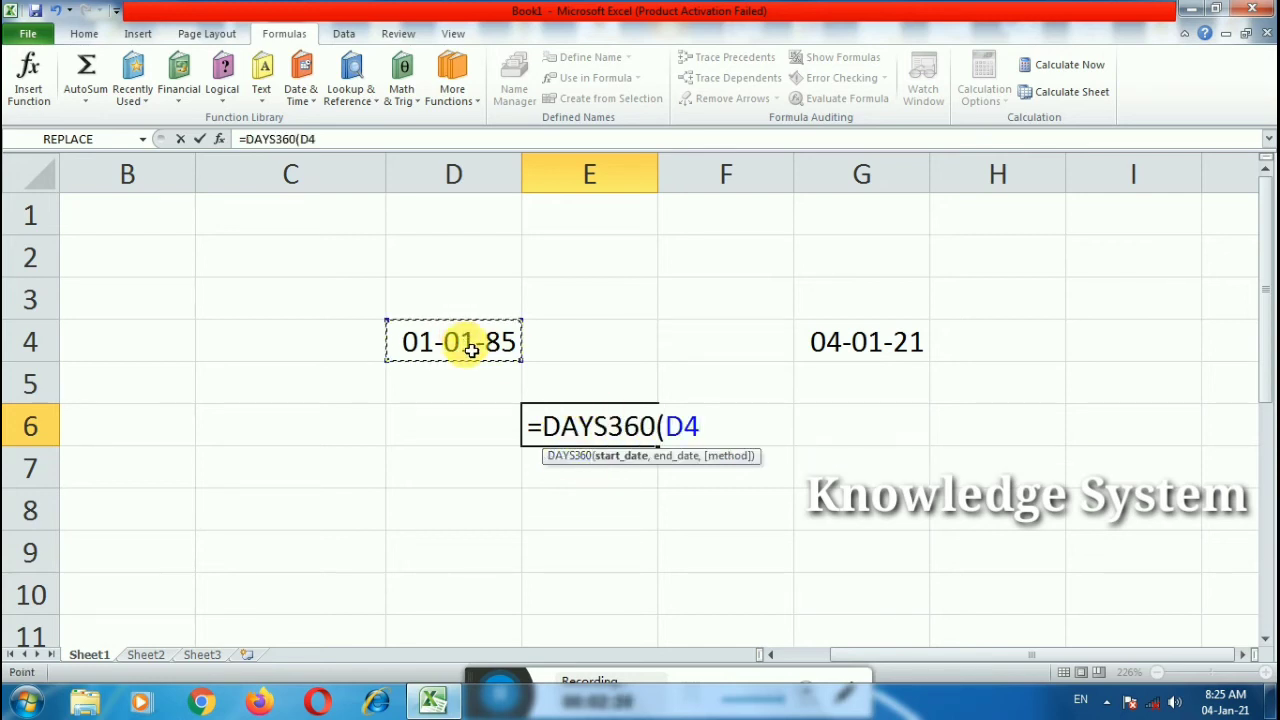
text(,)
click(848, 350)
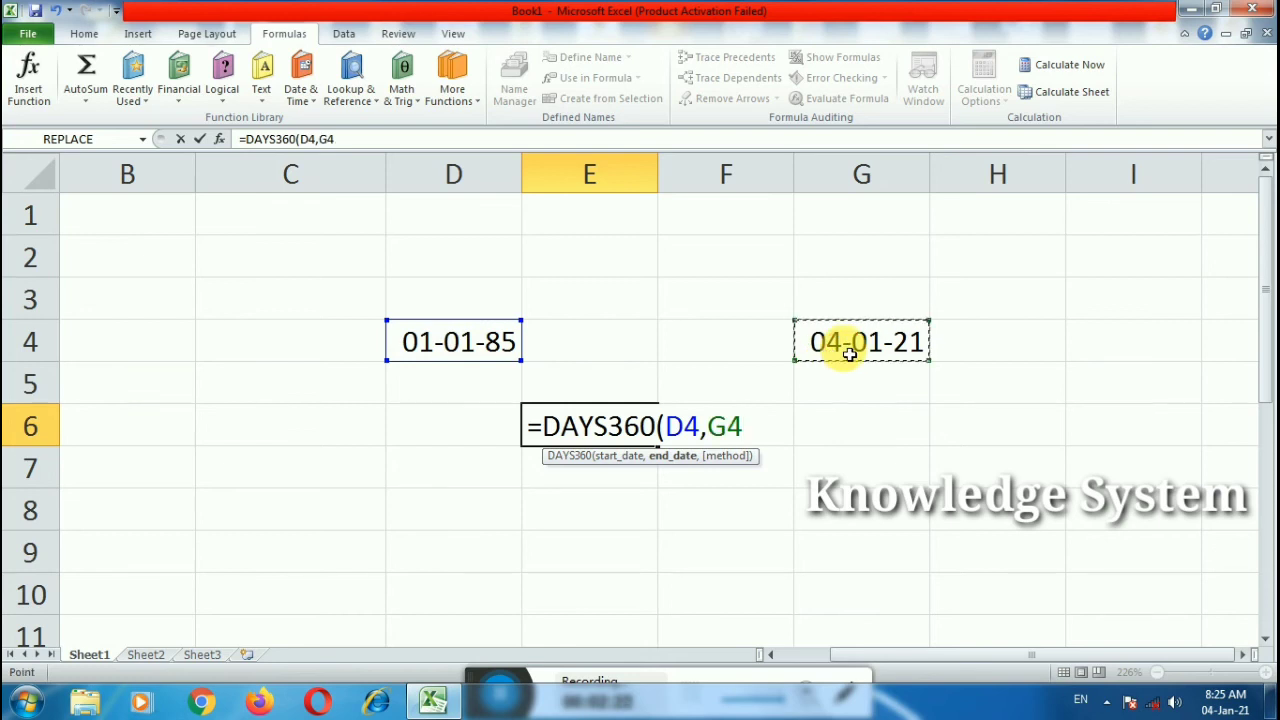
text())
key(Return)
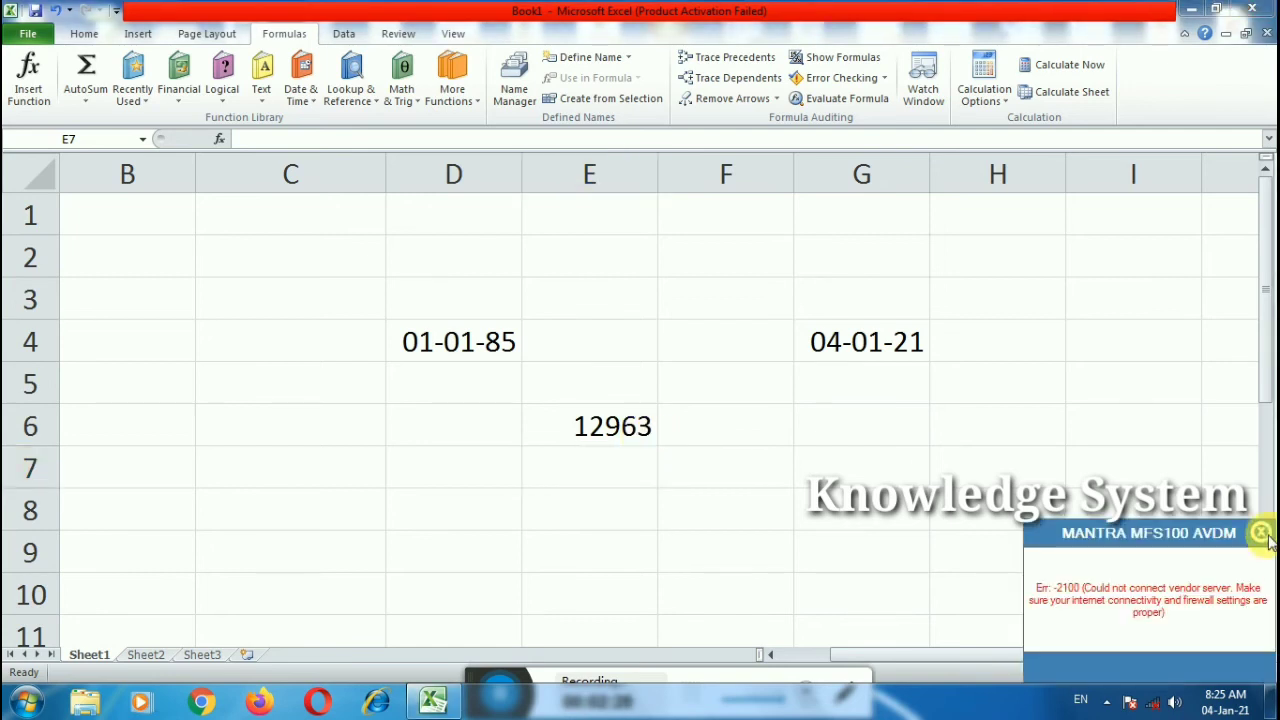
Step: Enter =D4-G4 in E5 to subtract the two dates
click(1262, 534)
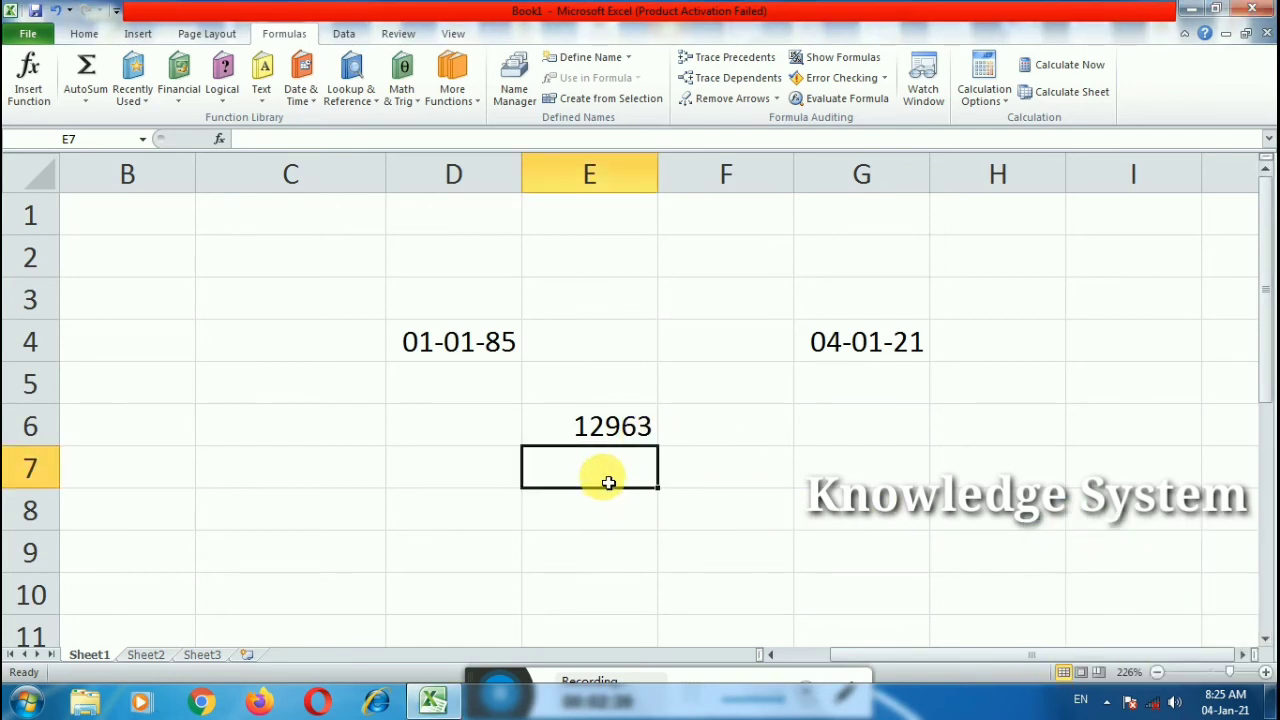
double_click(614, 386)
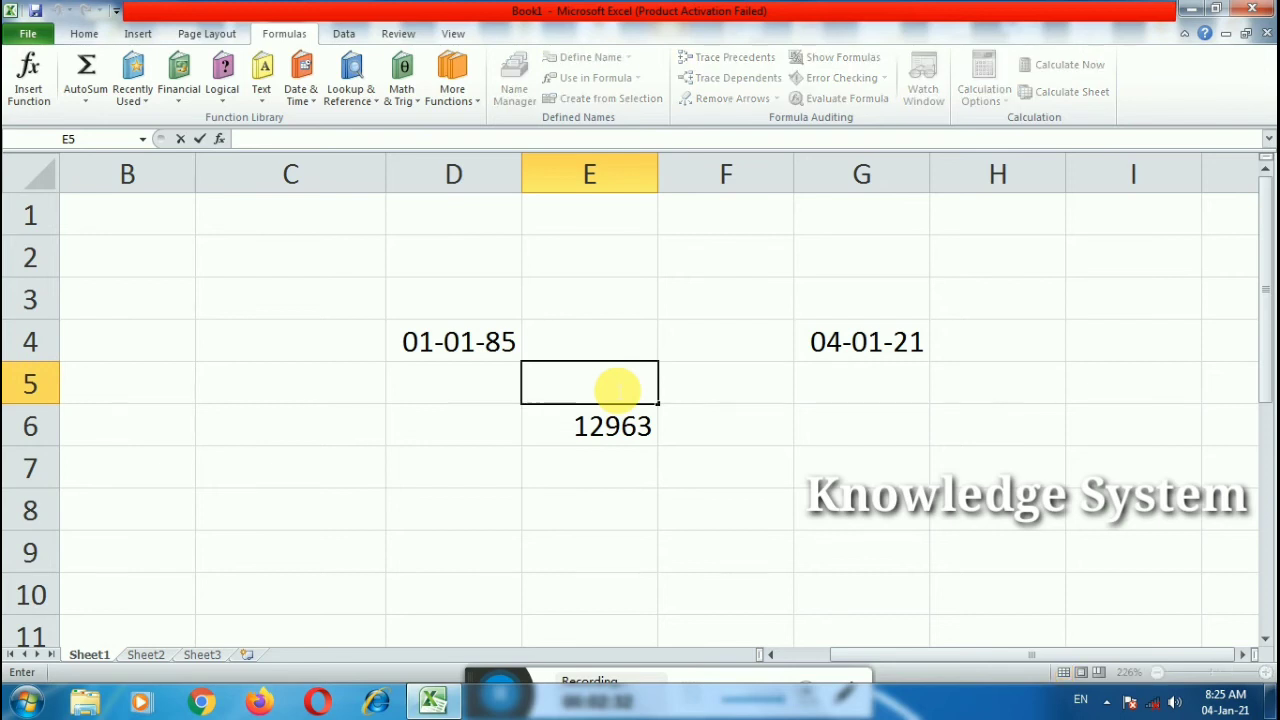
text(=)
click(488, 347)
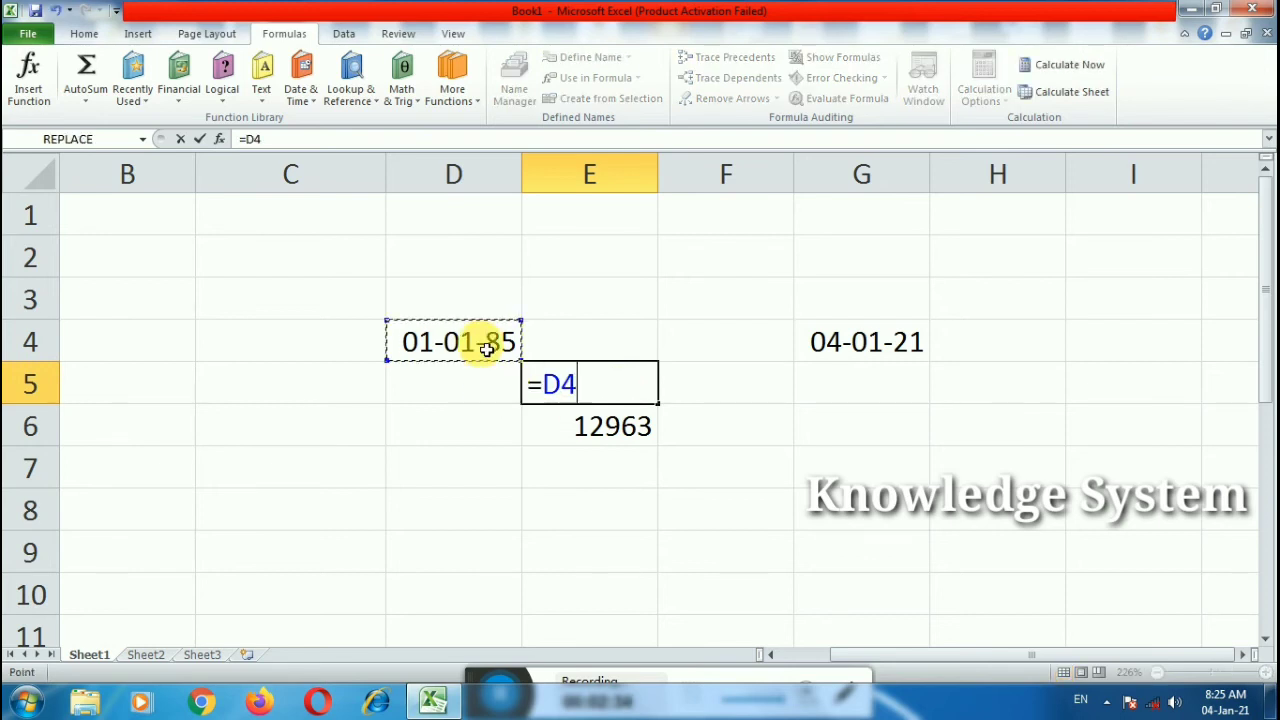
text(-)
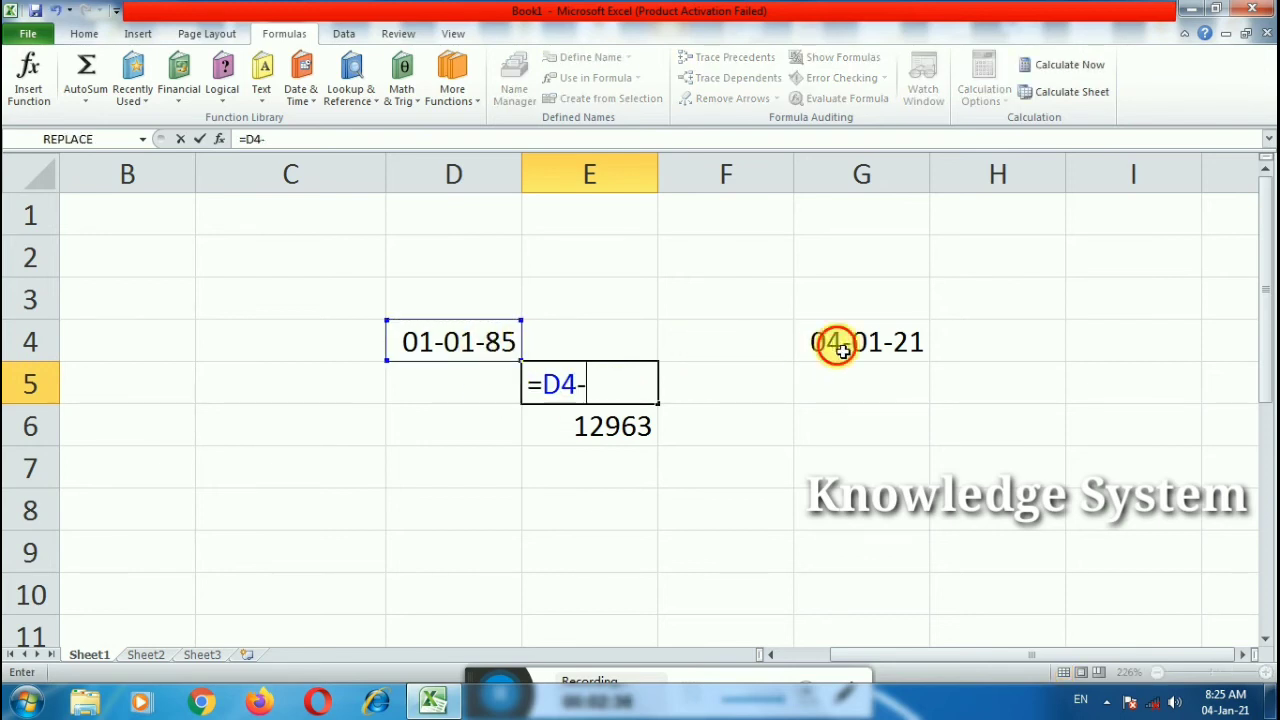
click(840, 348)
key(Return)
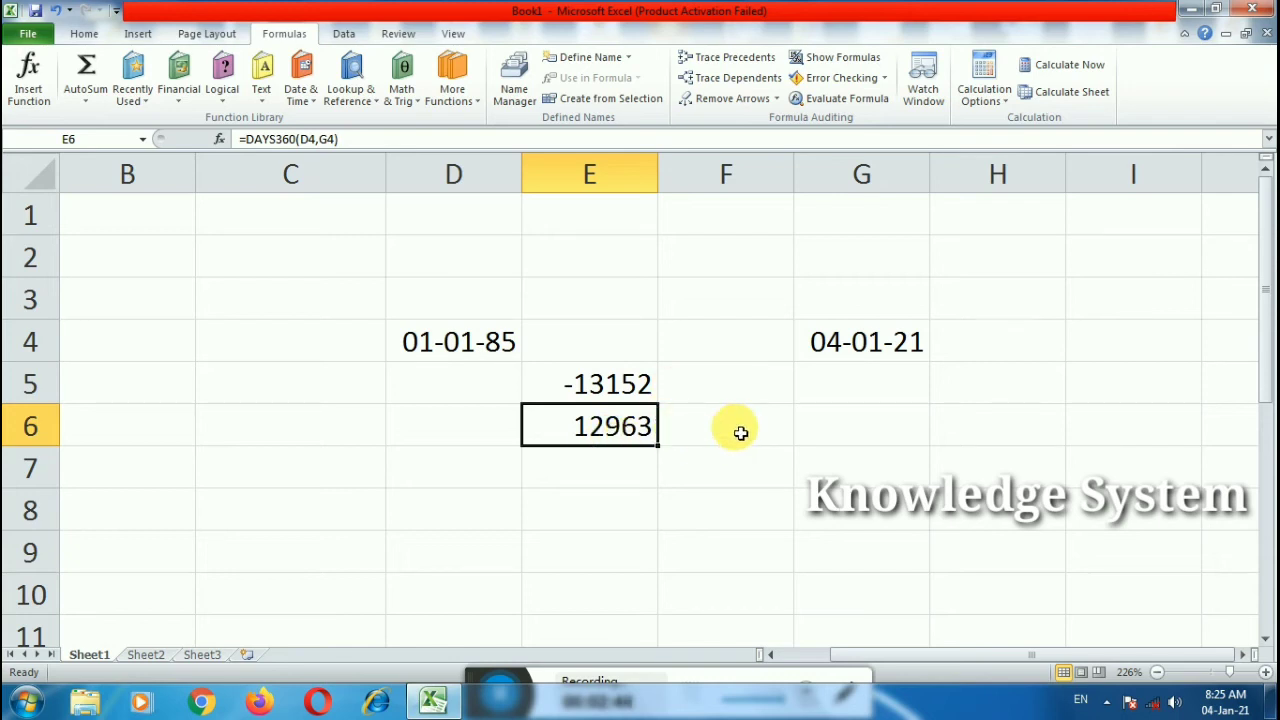
Step: Enter a formula in F6 combining E5 and E6, ending as =E5+E6
double_click(747, 437)
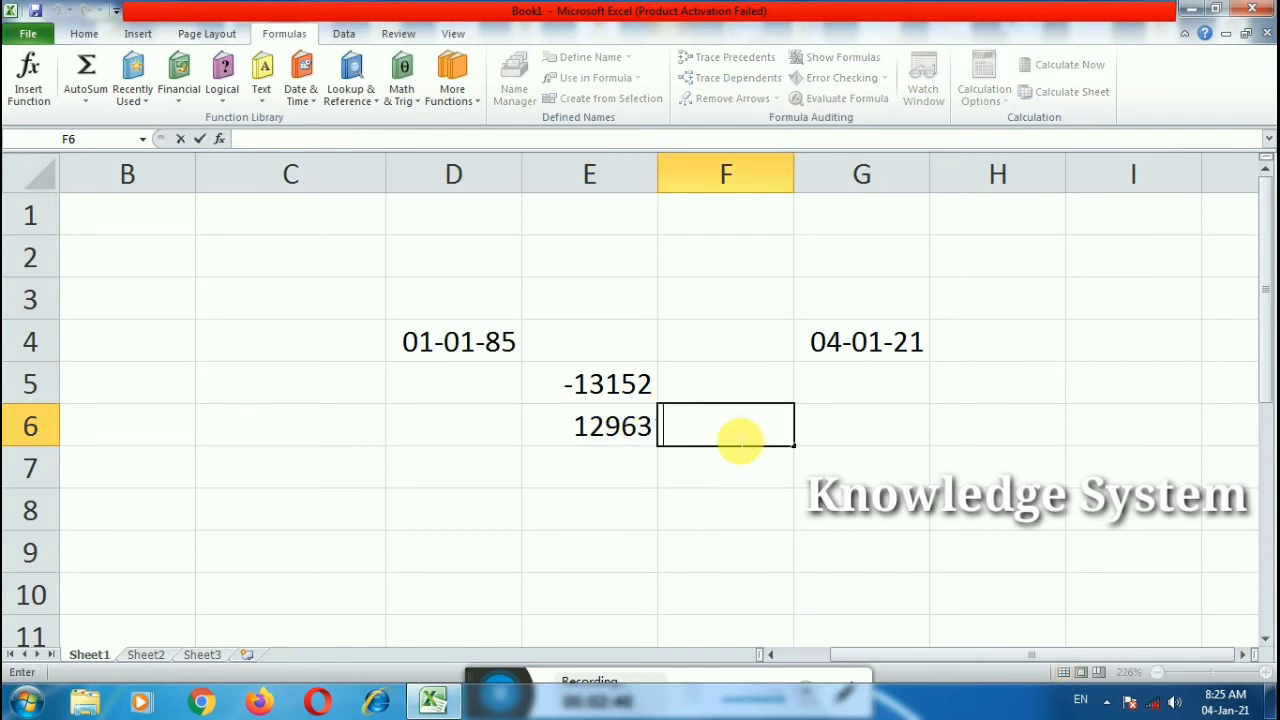
text(=)
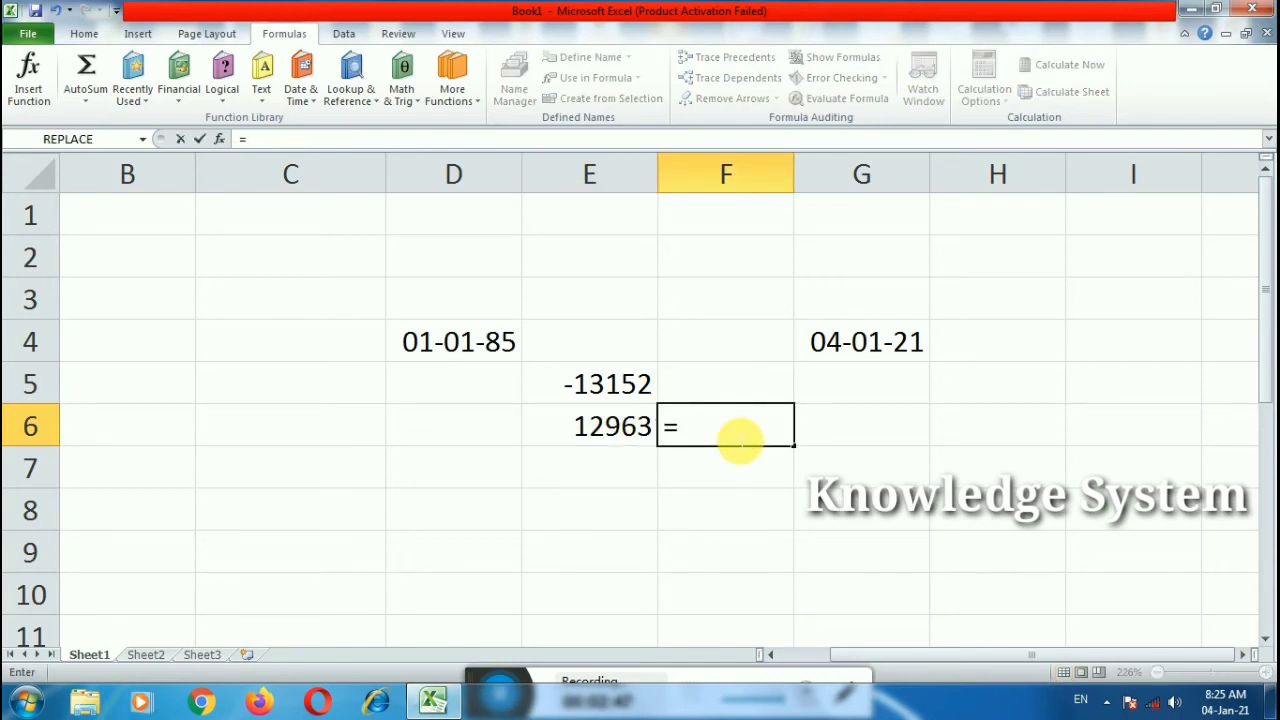
click(628, 388)
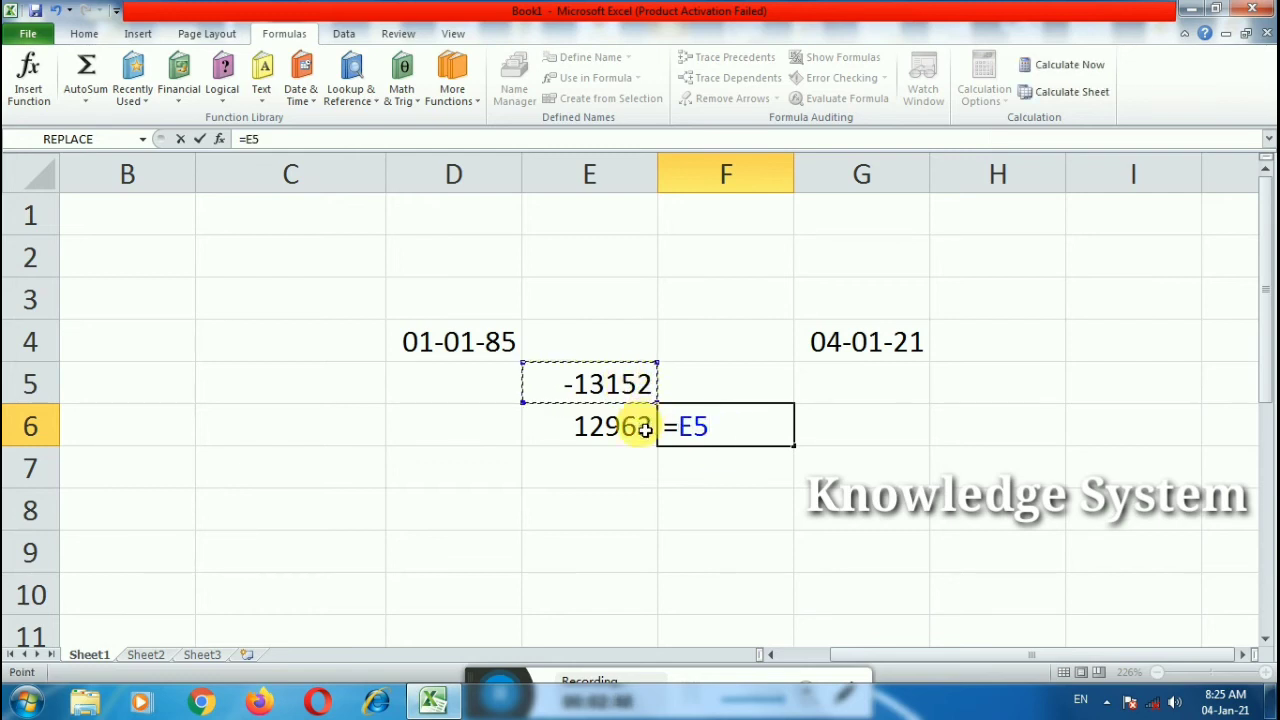
text(-)
click(607, 440)
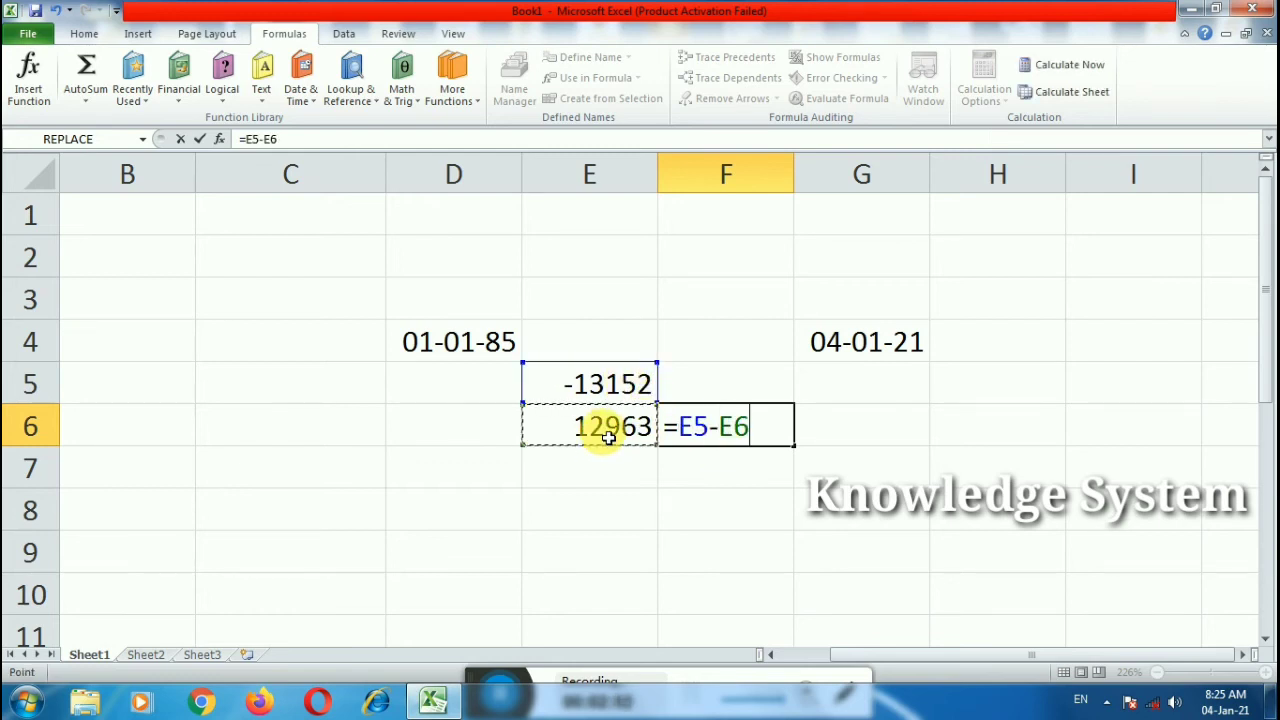
key(Return)
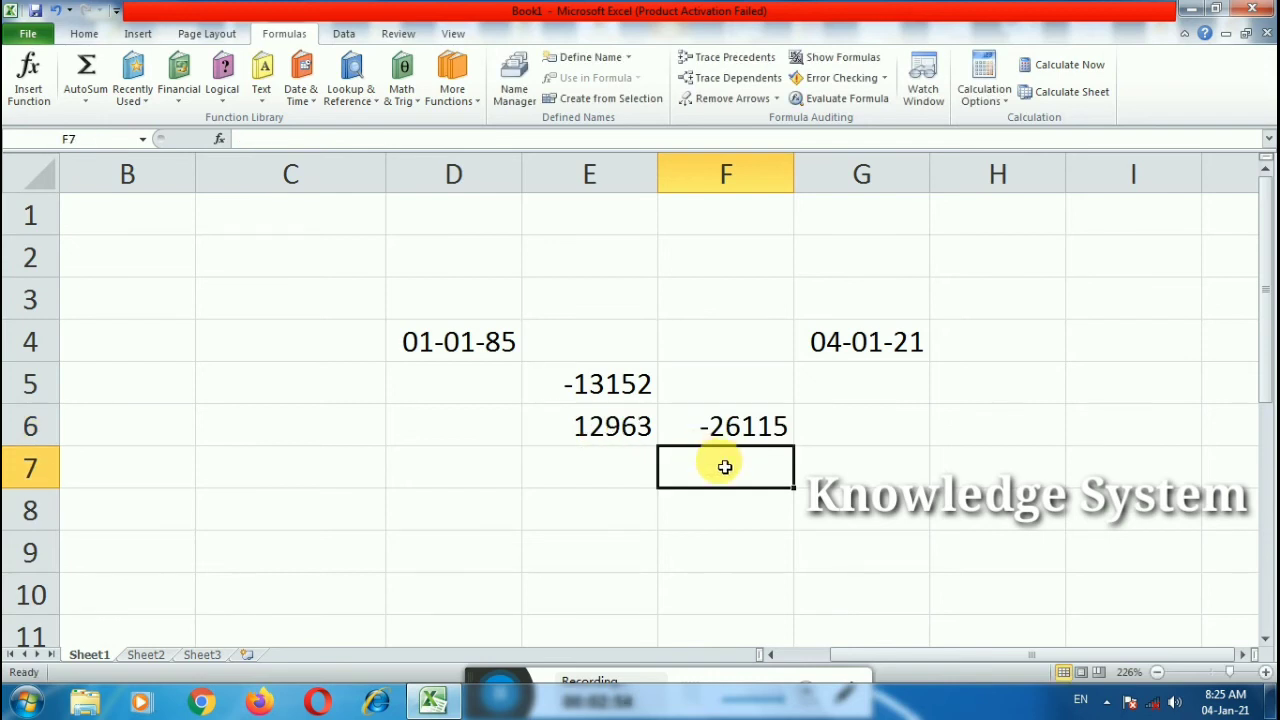
double_click(736, 428)
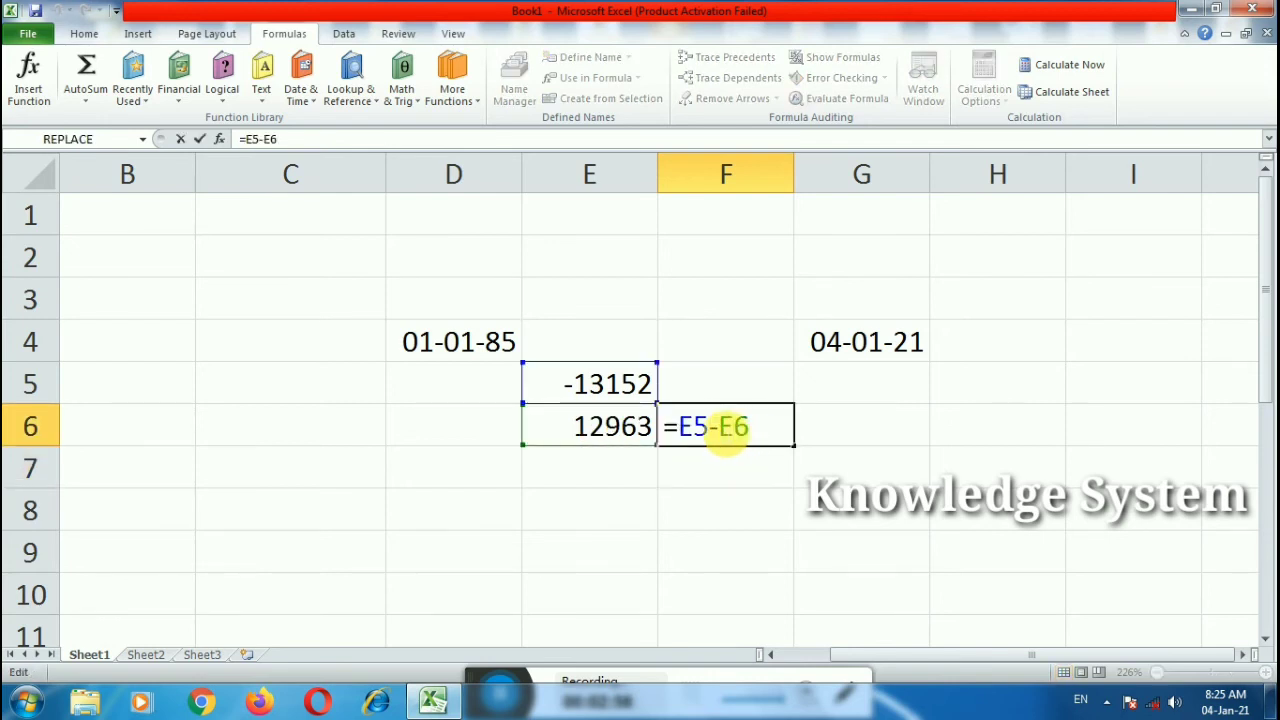
text(+)
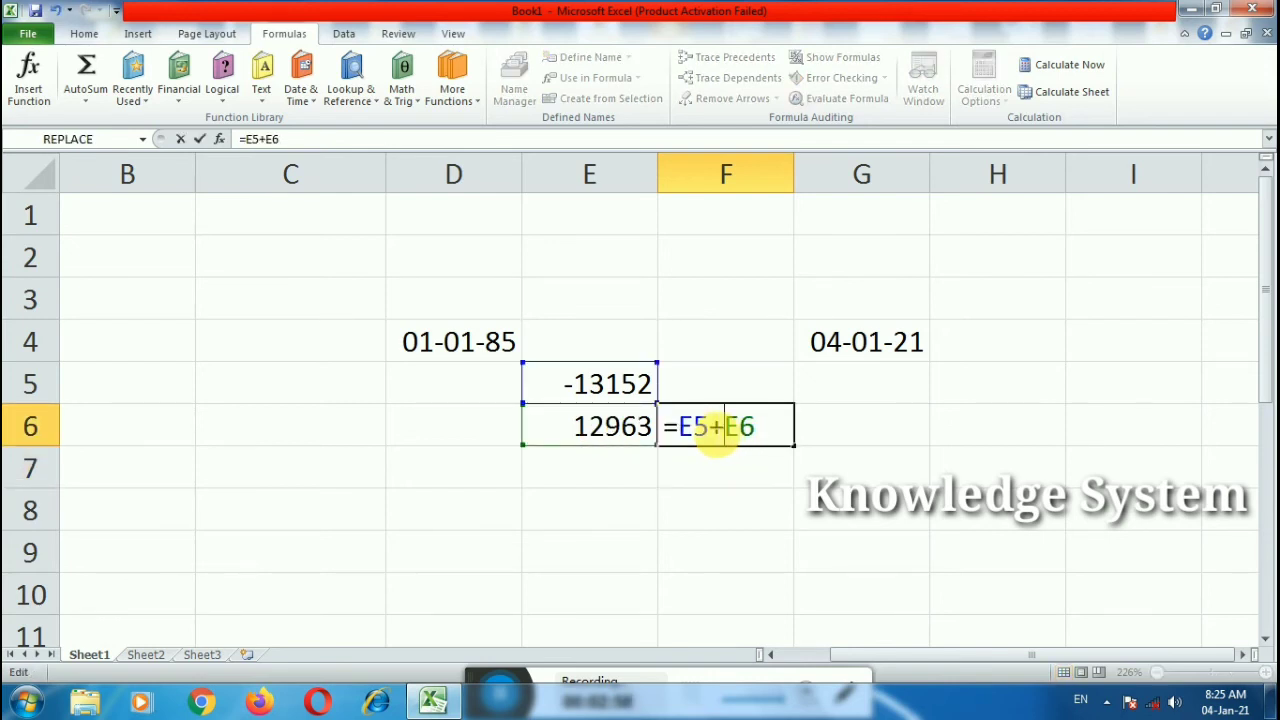
key(Return)
click(752, 414)
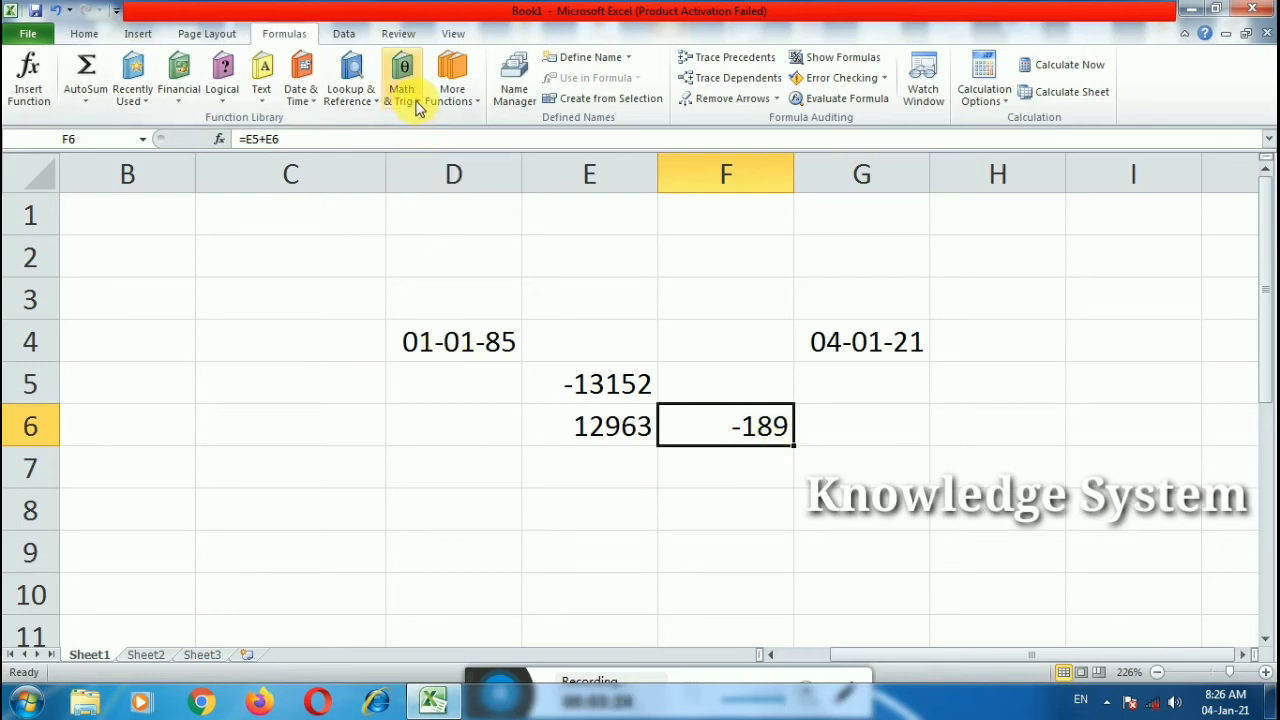
Step: Clear the date experiments in D3:H8
drag(423, 289, 994, 503)
key(Delete)
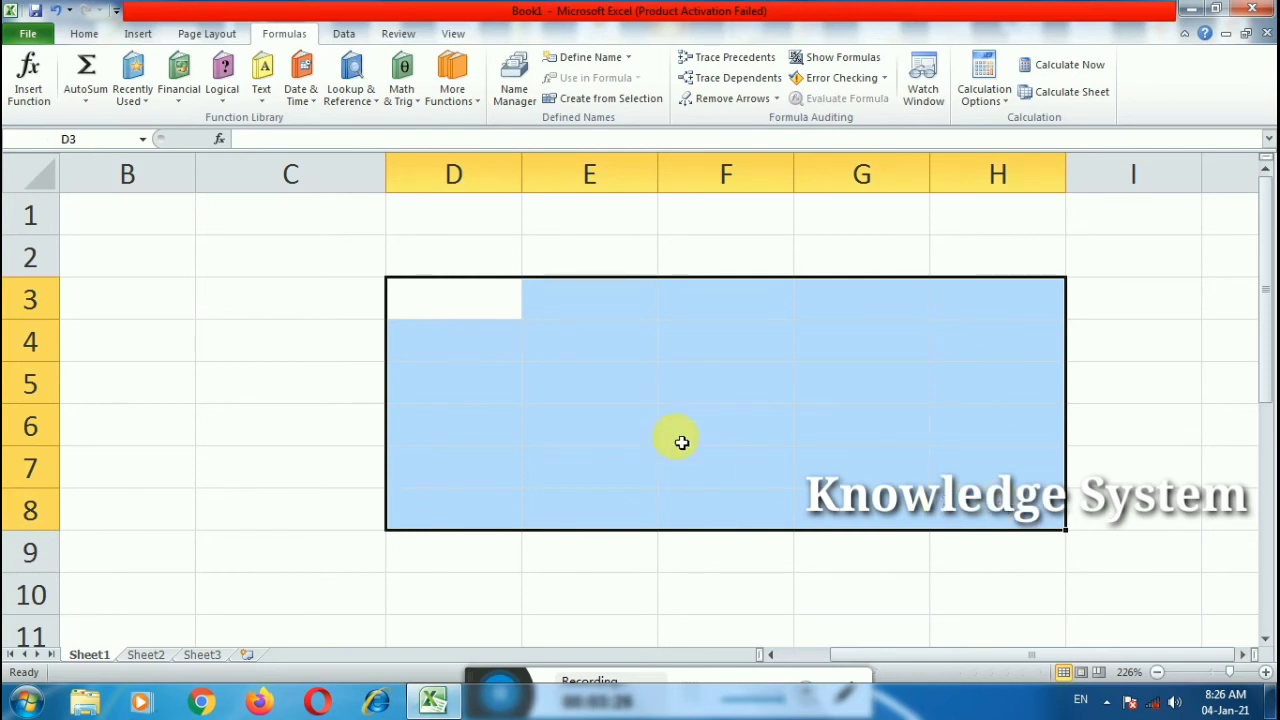
click(380, 304)
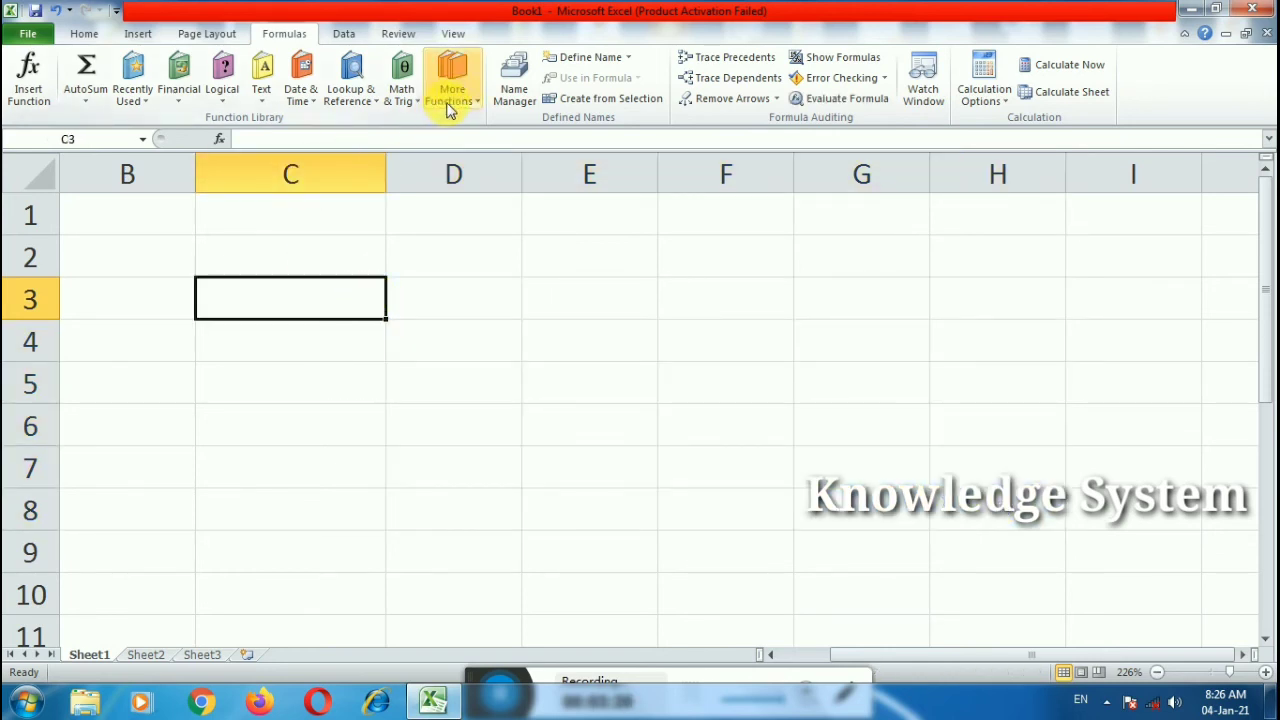
click(179, 85)
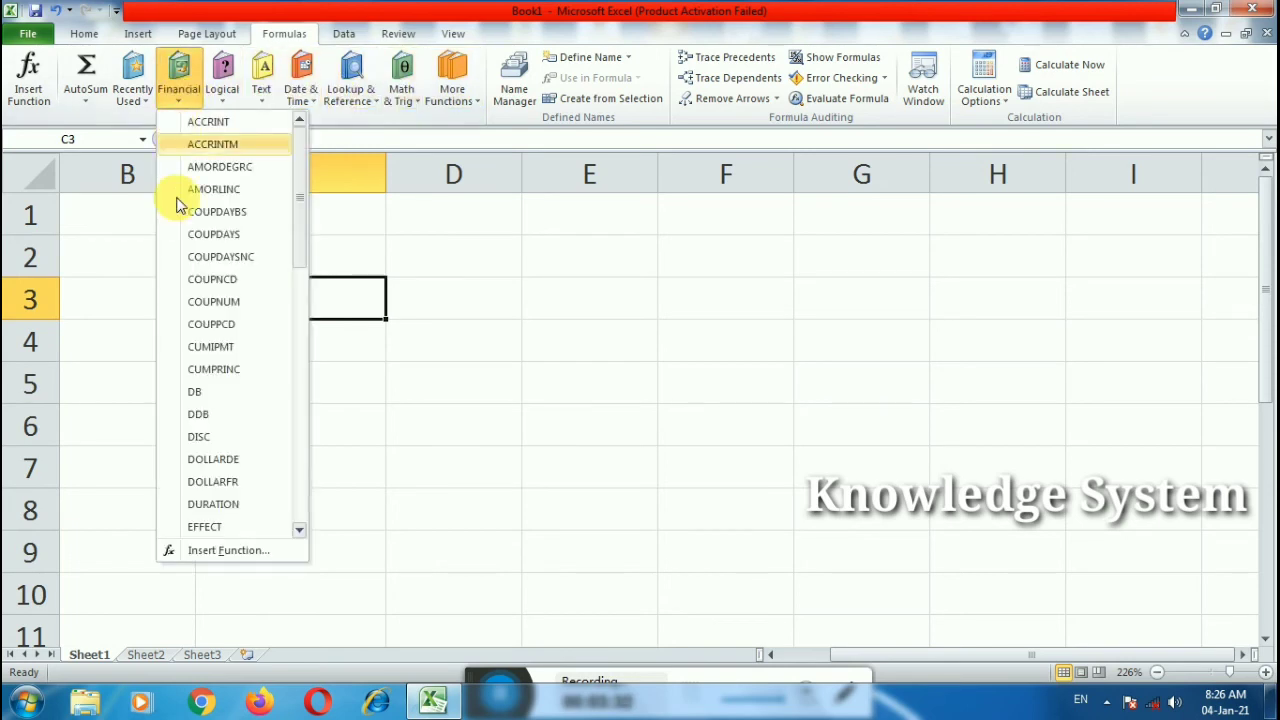
drag(297, 251, 397, 317)
click(342, 312)
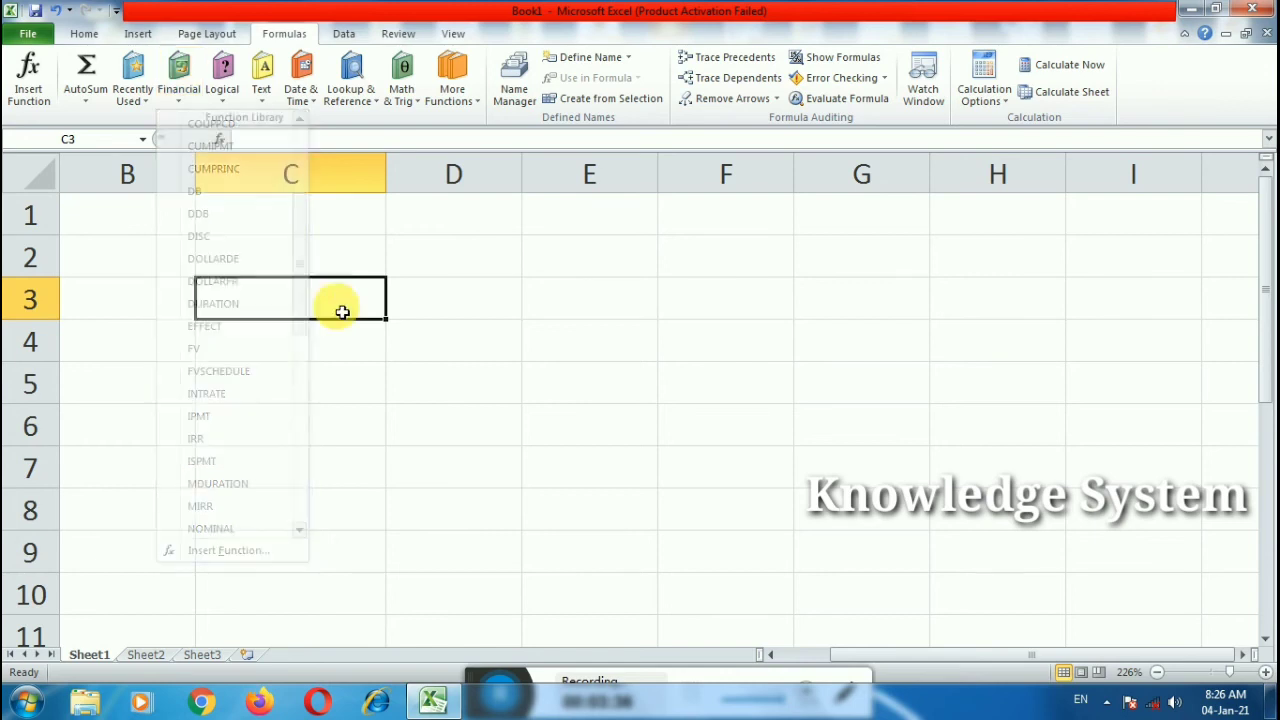
double_click(151, 220)
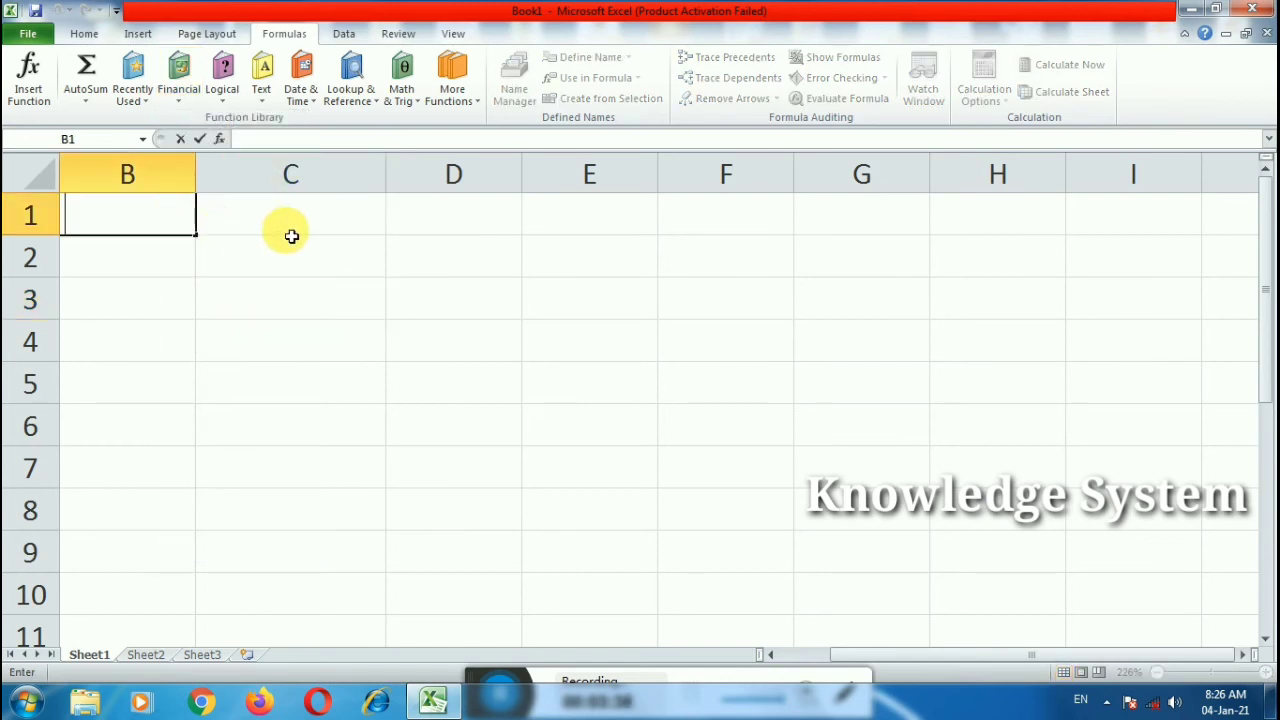
Step: Type the header 'car name' in B1
text(rol)
key(BackSpace)
key(BackSpace)
key(BackSpace)
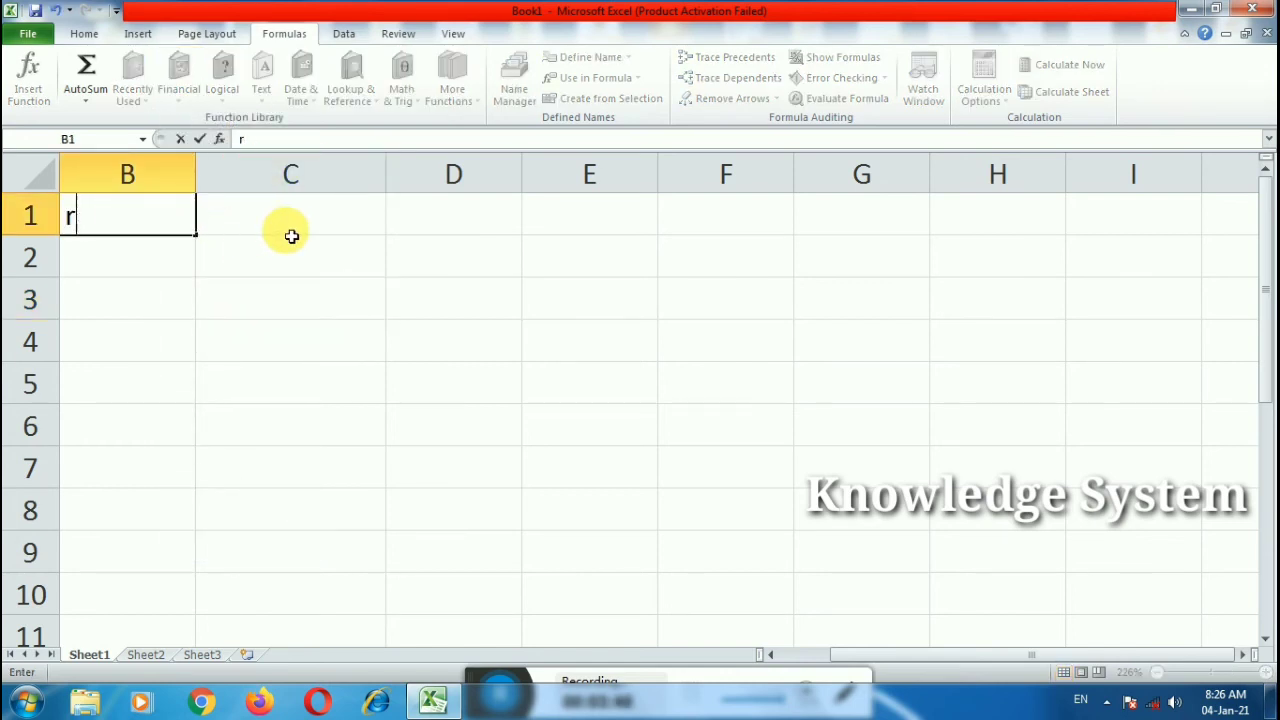
text(verhi)
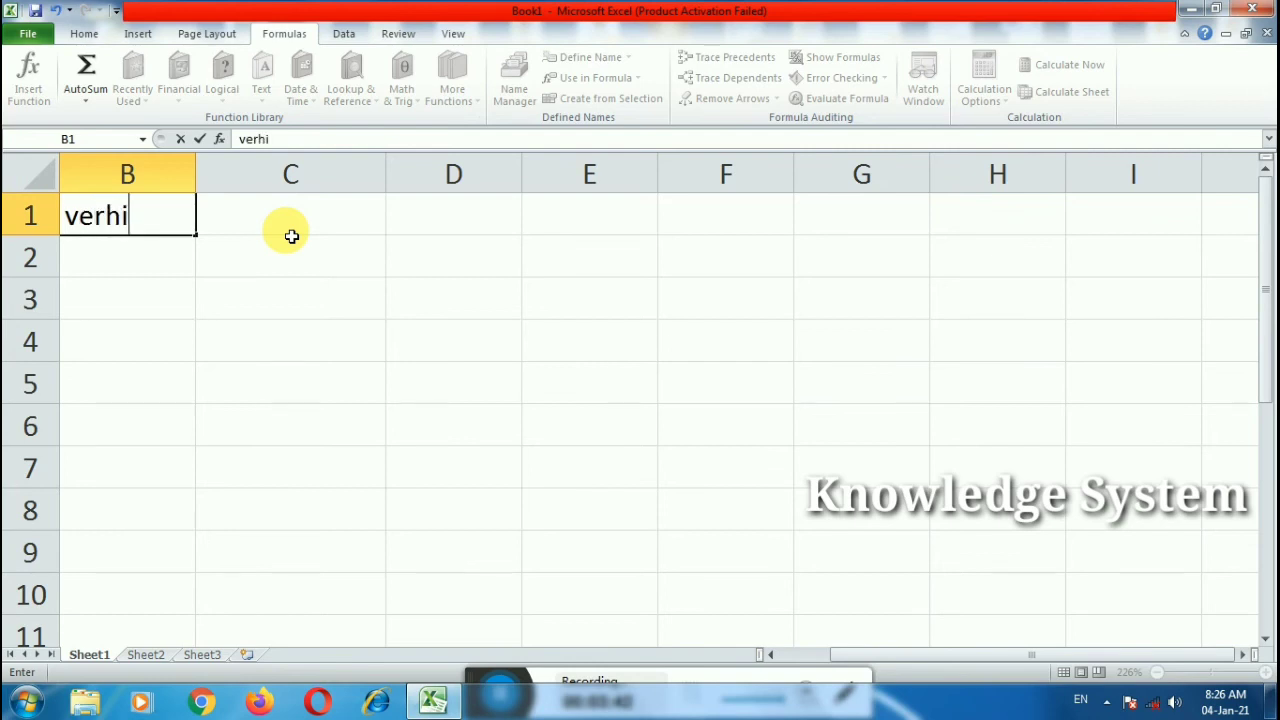
key(BackSpace)
key(BackSpace)
text(v)
key(BackSpace)
text(cle naem)
key(BackSpace)
key(BackSpace)
key(BackSpace)
key(BackSpace)
key(BackSpace)
key(BackSpace)
key(BackSpace)
key(BackSpace)
key(BackSpace)
key(BackSpace)
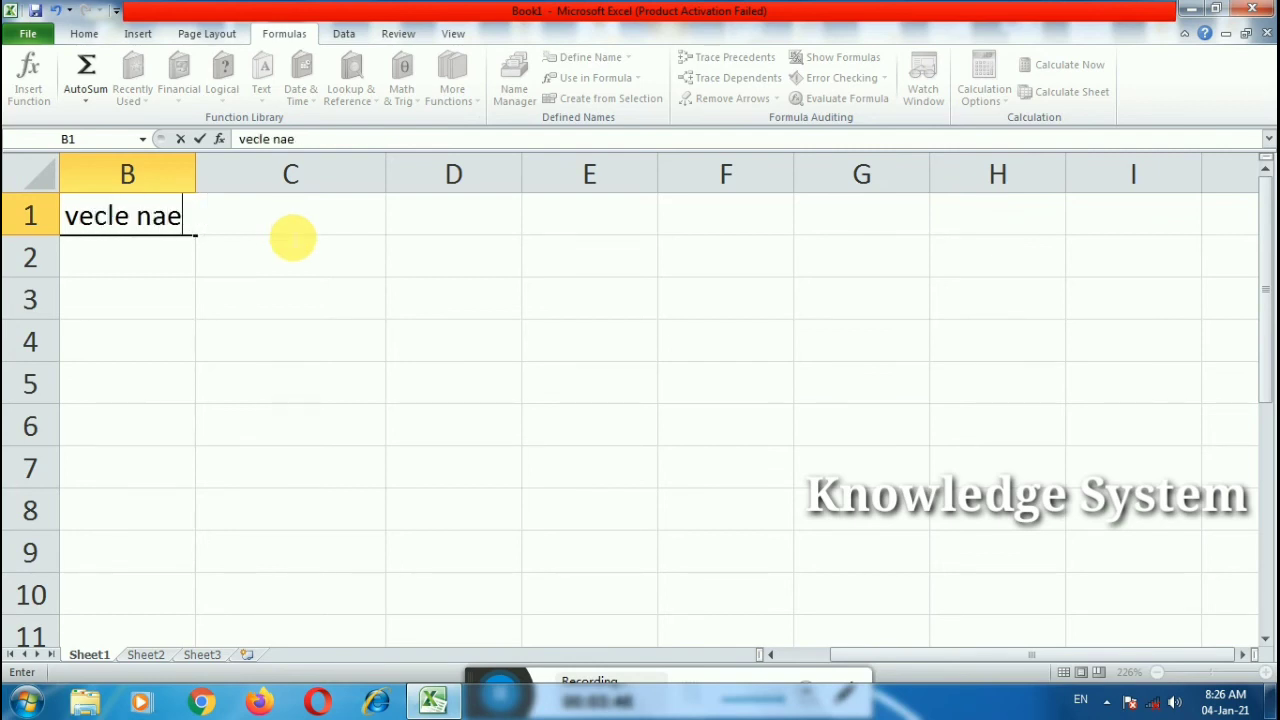
text(car name)
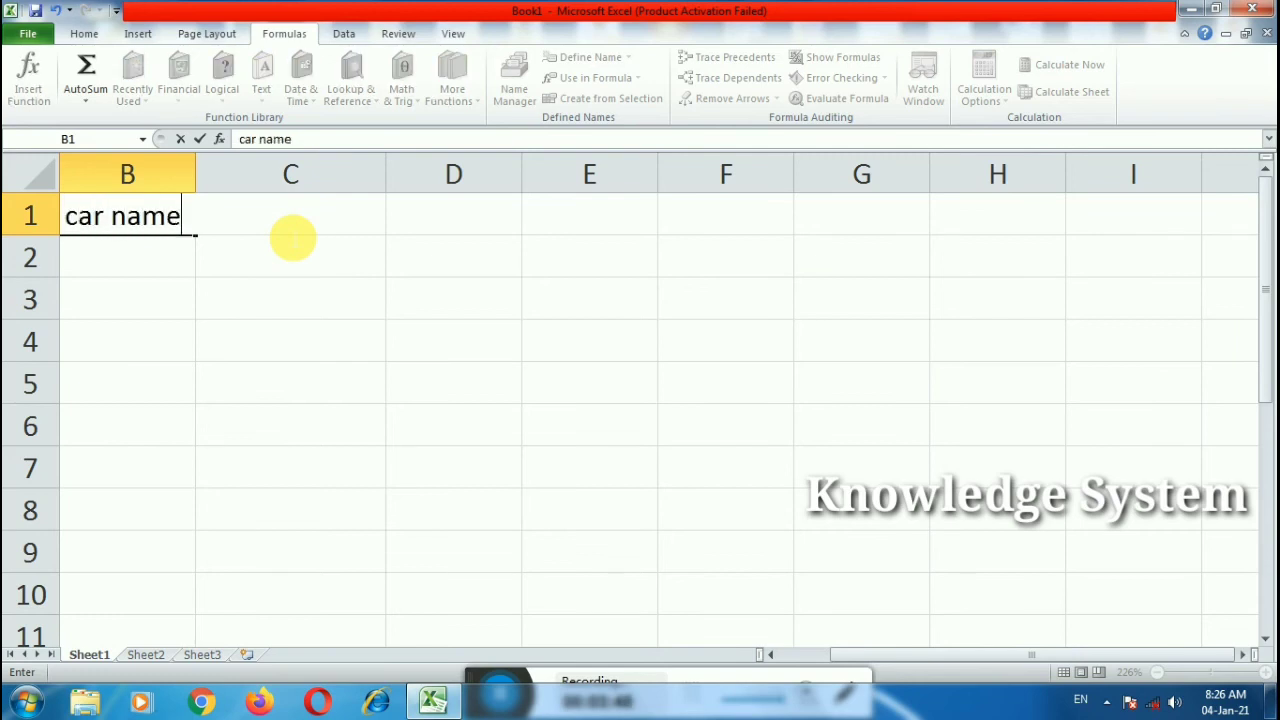
click(291, 236)
Step: Add the headers 'price' in C1 and 'int rate' in D1
text(prioce)
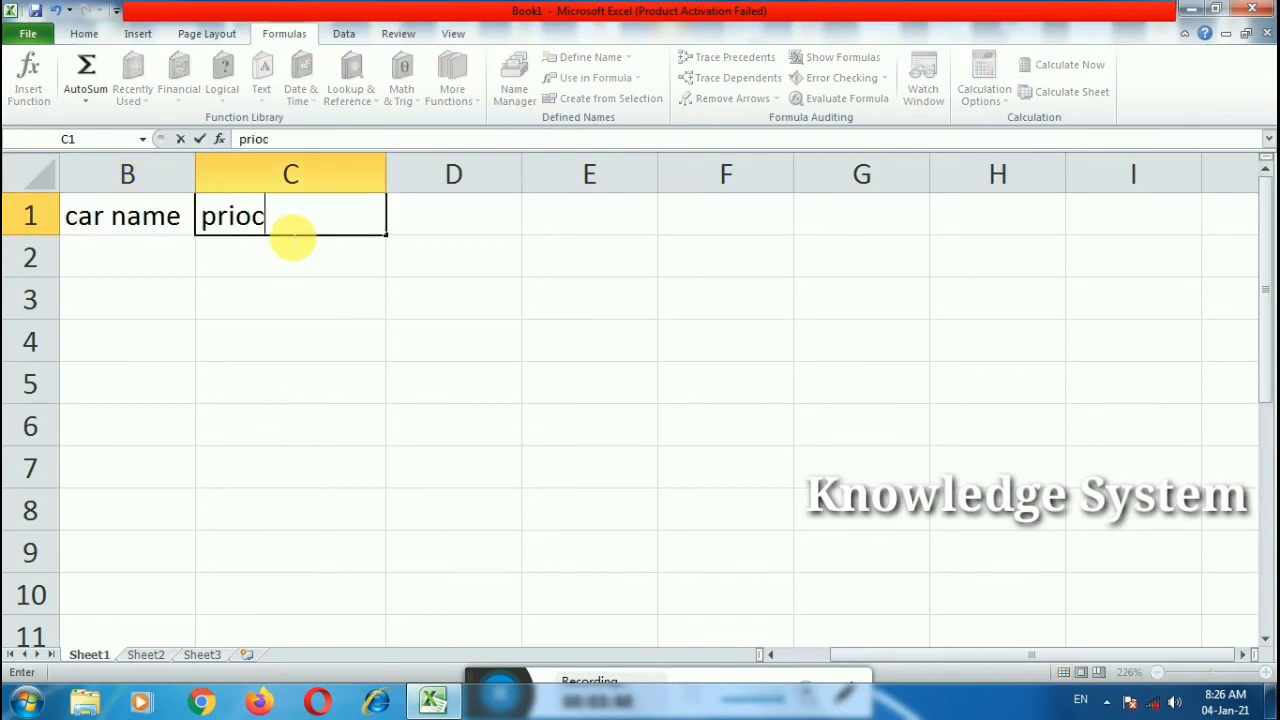
key(BackSpace)
key(BackSpace)
key(BackSpace)
text(ce)
key(Tab)
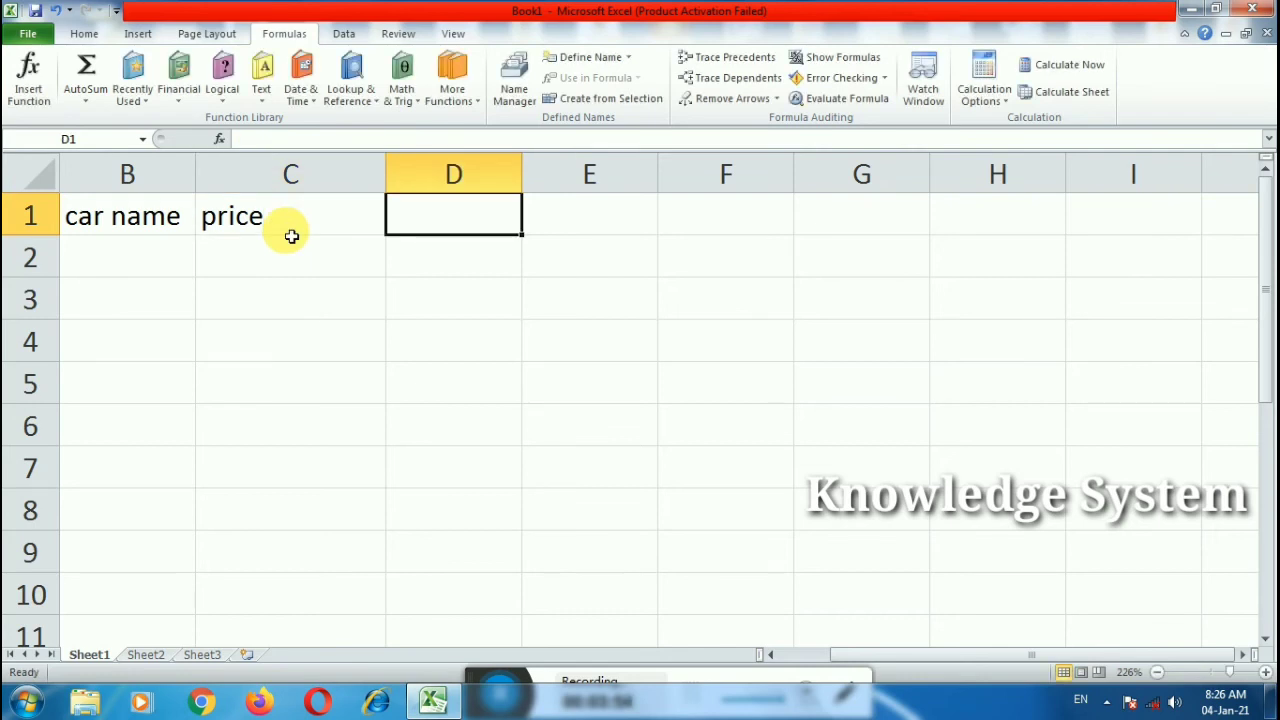
text(int)
text( rat)
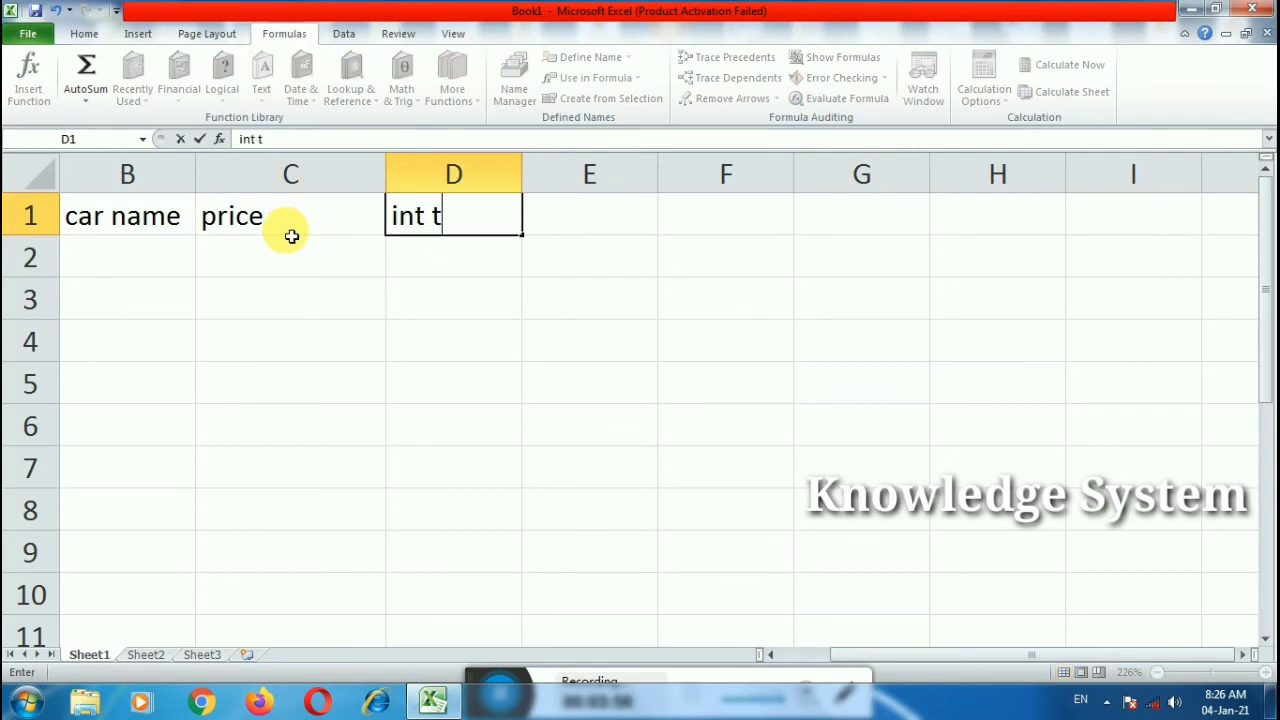
key(BackSpace)
text(rater)
key(BackSpace)
key(Tab)
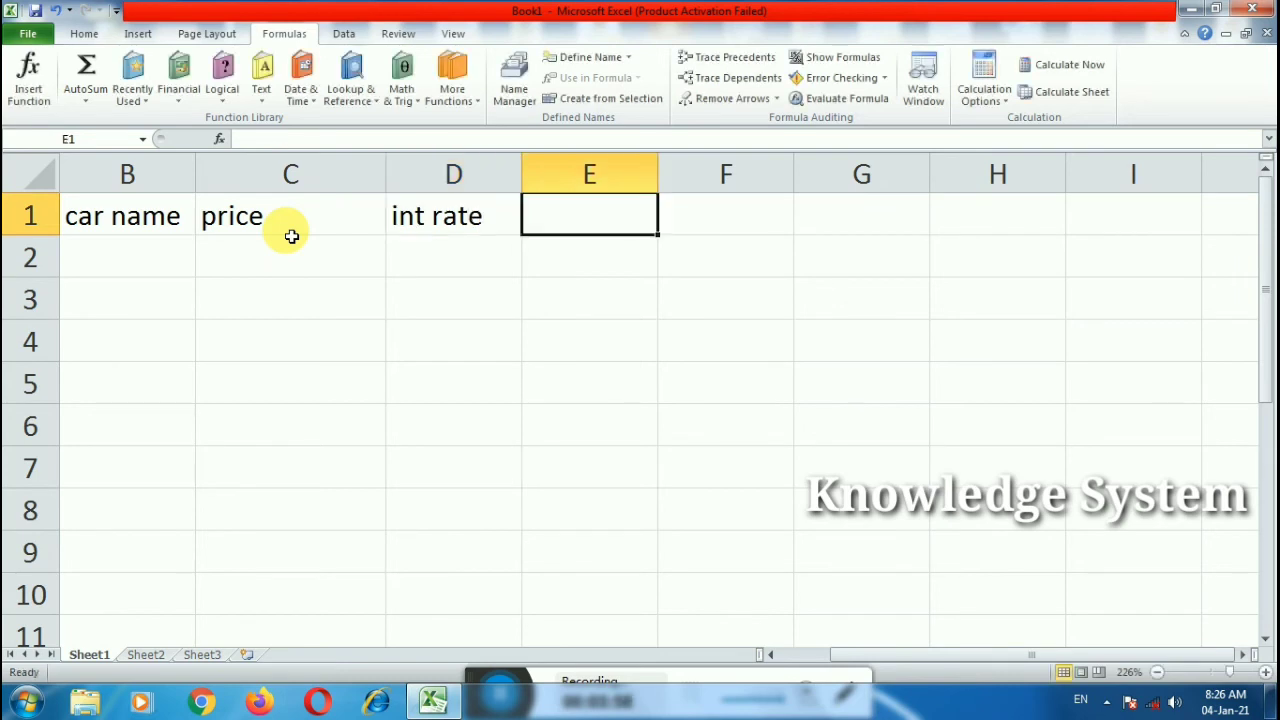
Step: Add the headers 'term', 'months' and 'EMI' in E1:G1
text(term)
key(Tab)
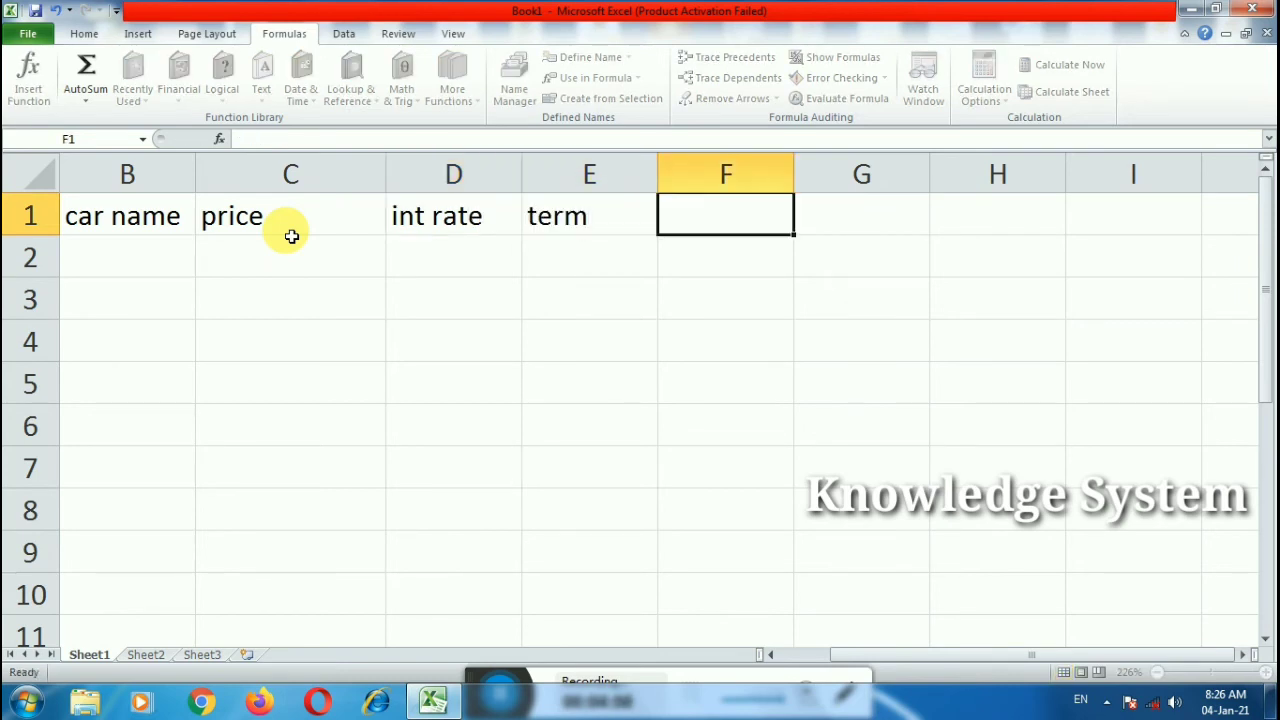
text(month)
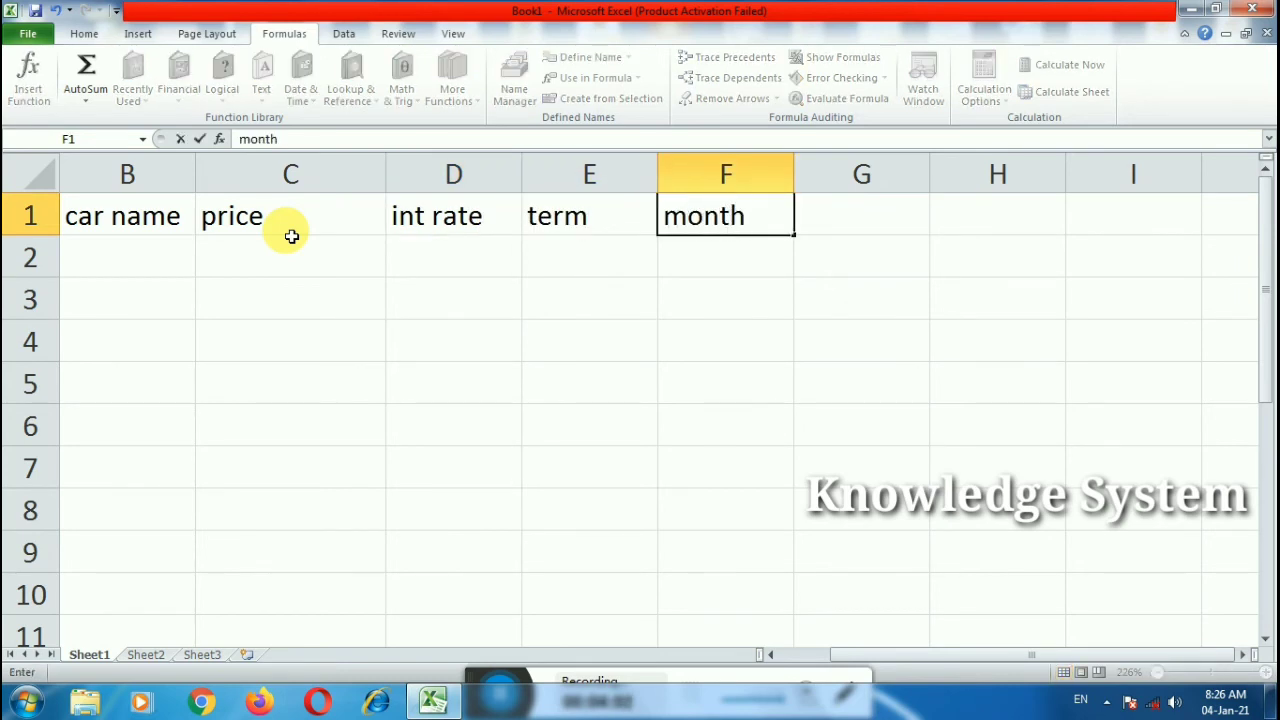
text(s)
key(Tab)
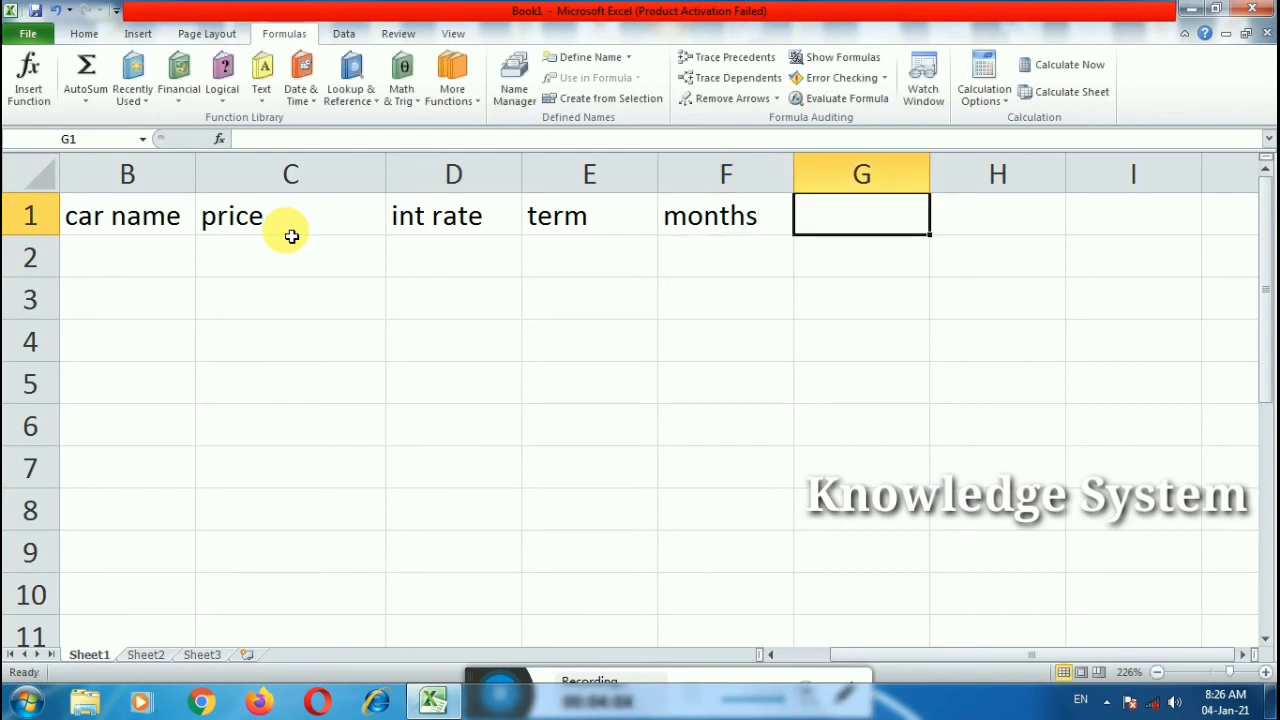
text(EMI)
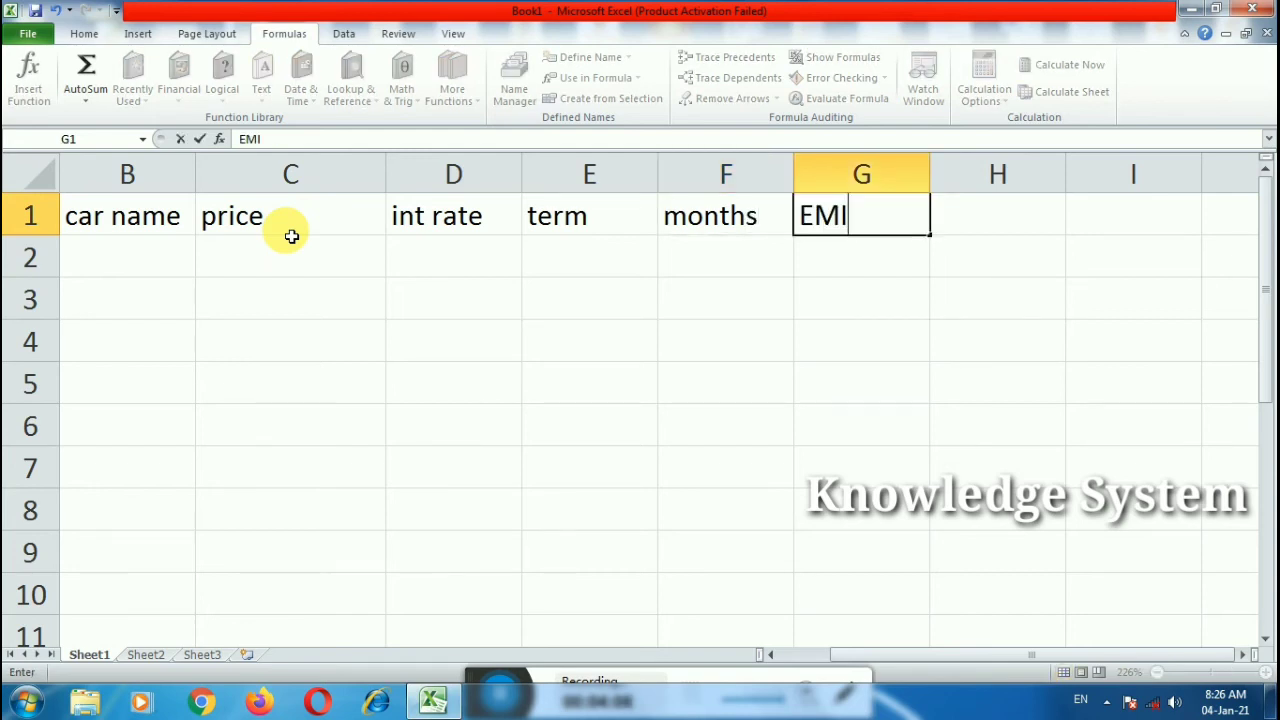
key(Return)
click(157, 257)
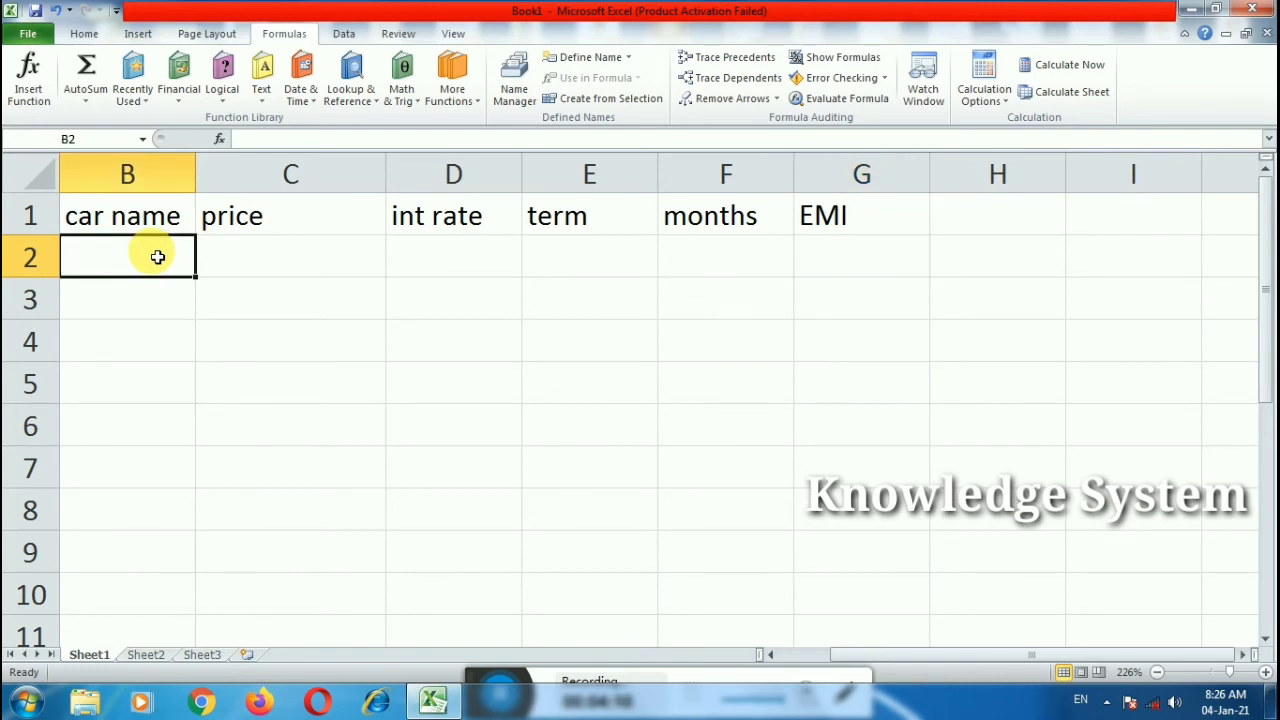
Step: Enter 'maruti 800' and 'dezire' in B2:B3
text(marut)
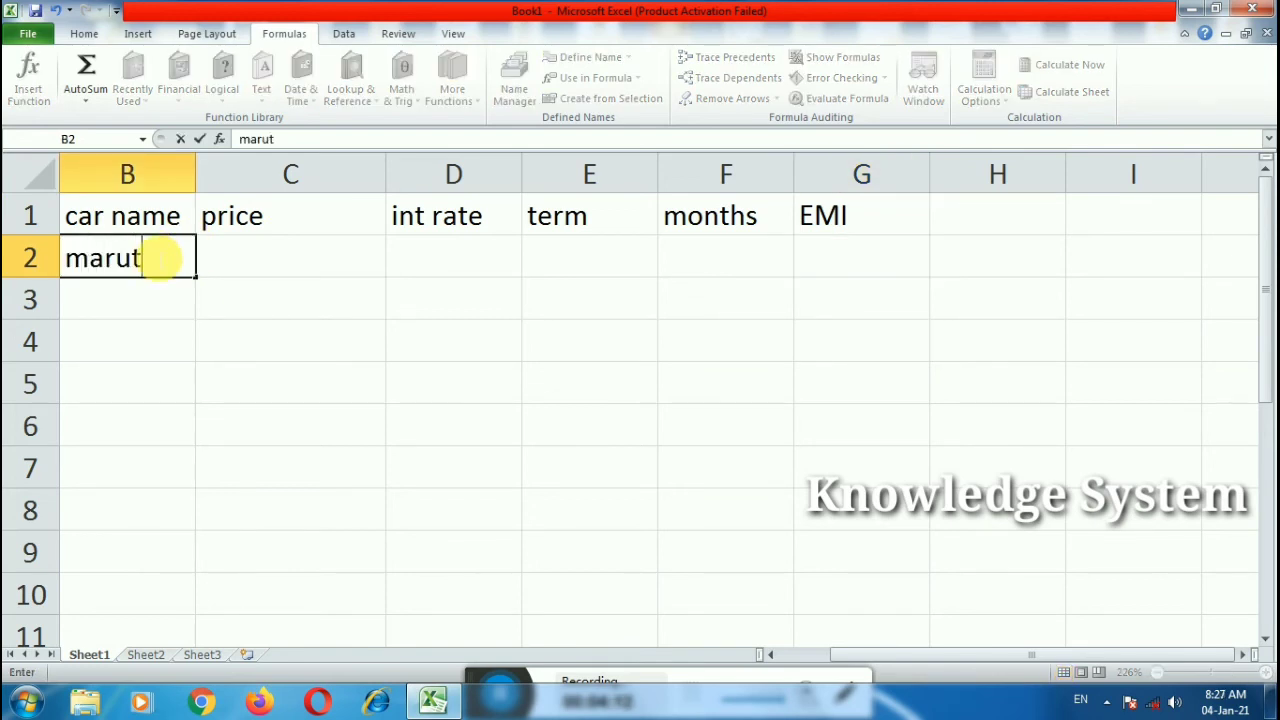
text(i 800)
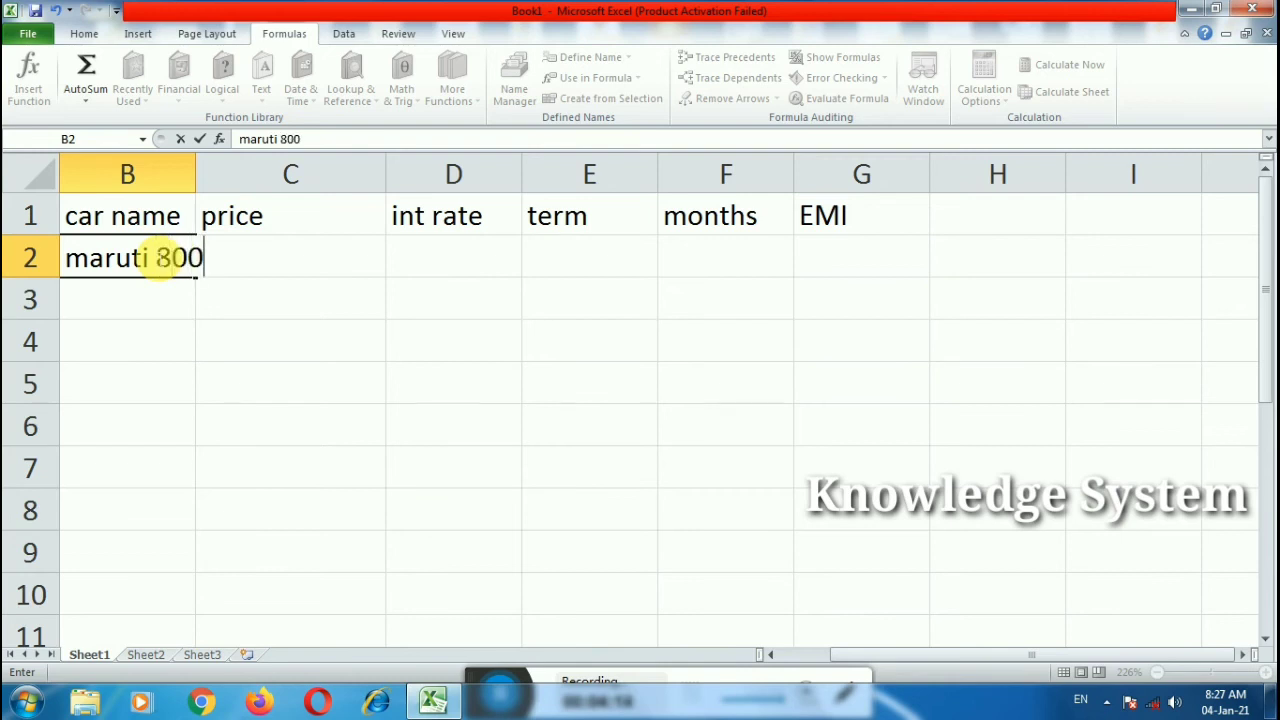
drag(191, 323, 177, 319)
click(170, 316)
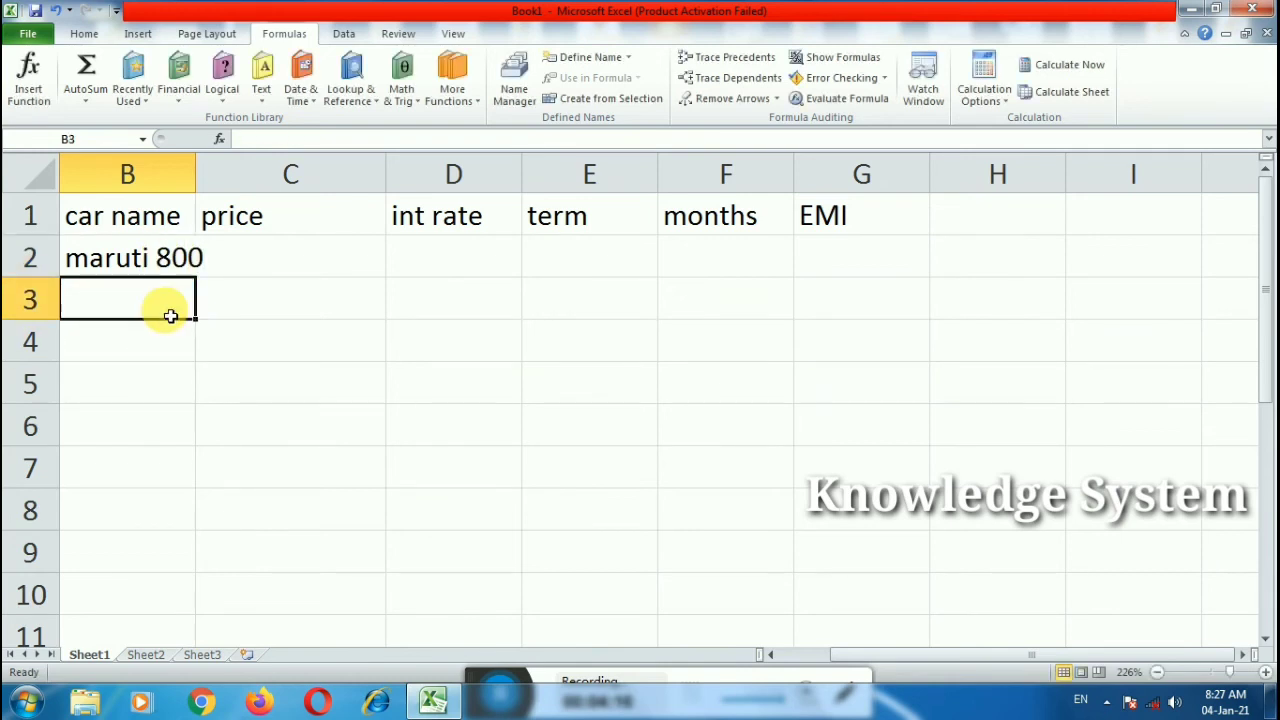
text(d)
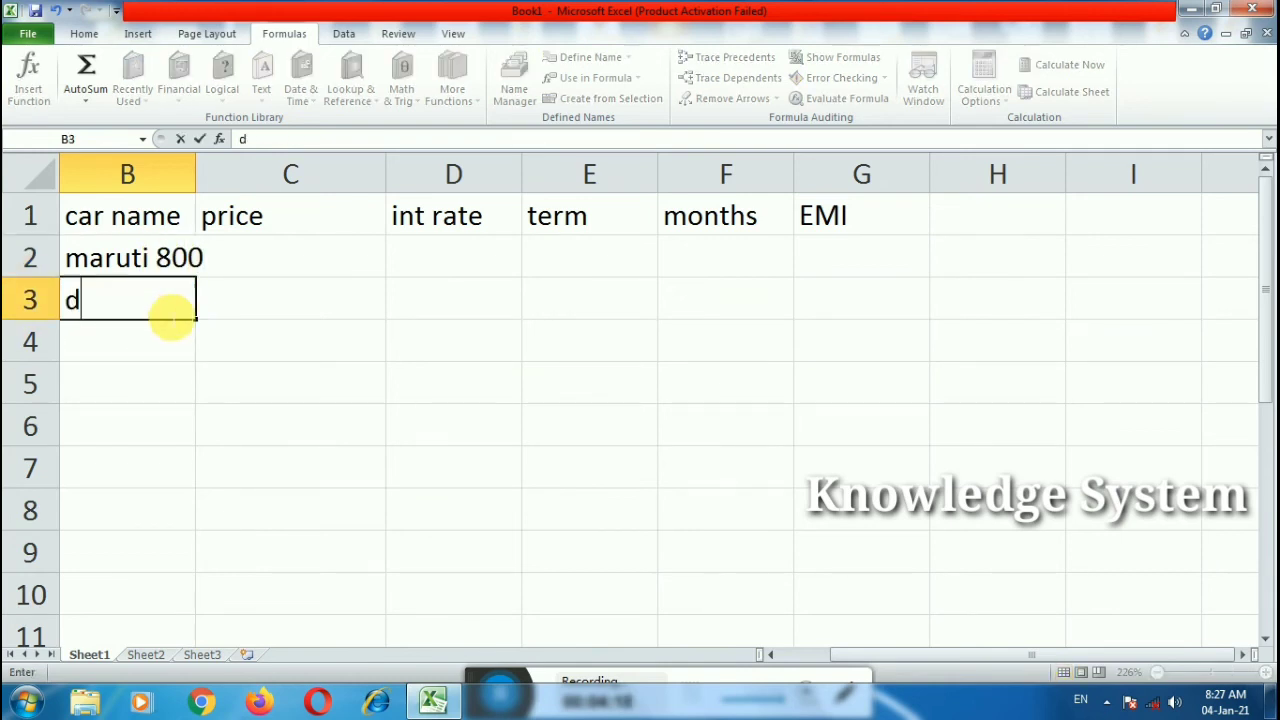
text(ezire)
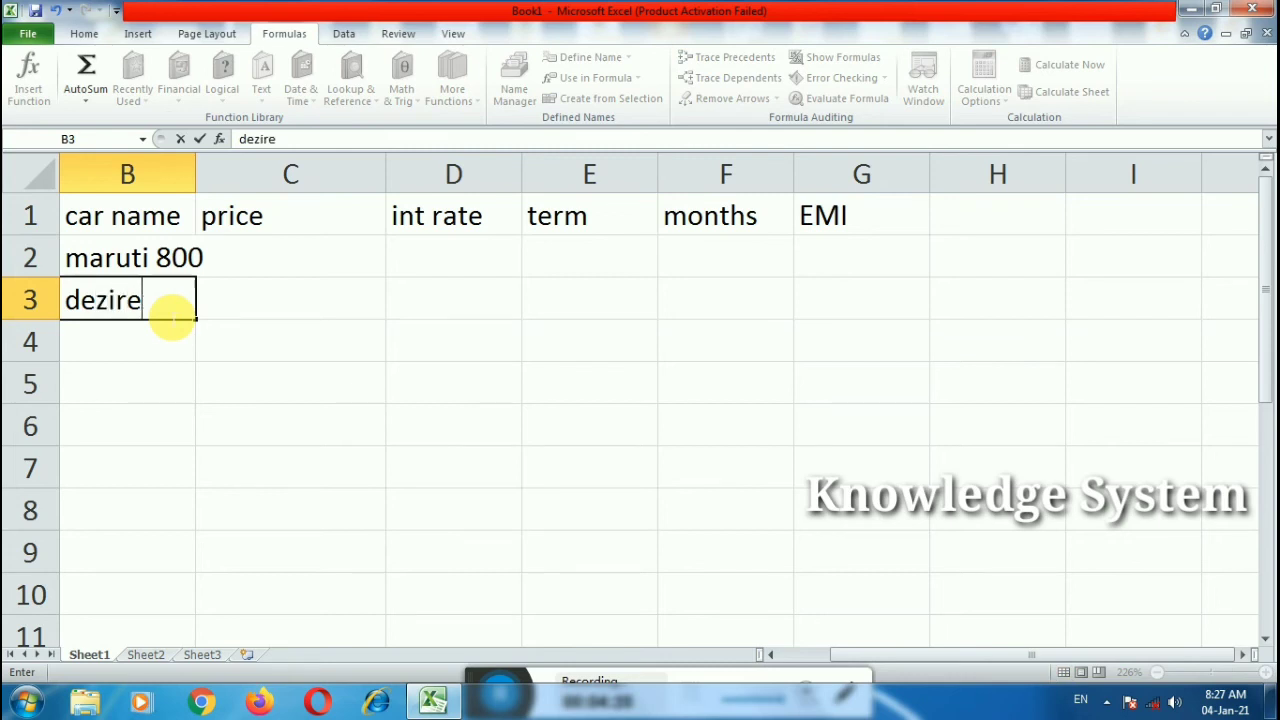
click(177, 340)
Step: Autofit column B and rename the B1 header to 'vehicle name'
double_click(193, 177)
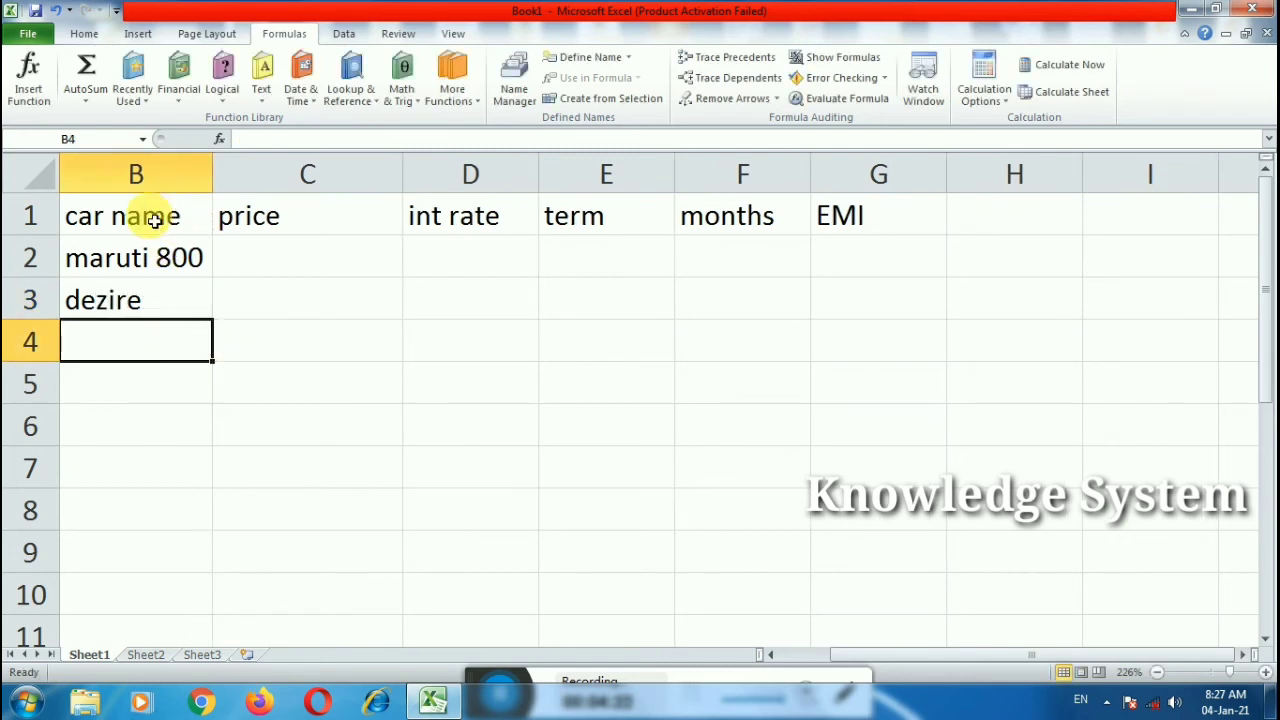
click(100, 214)
double_click(118, 220)
double_click(82, 216)
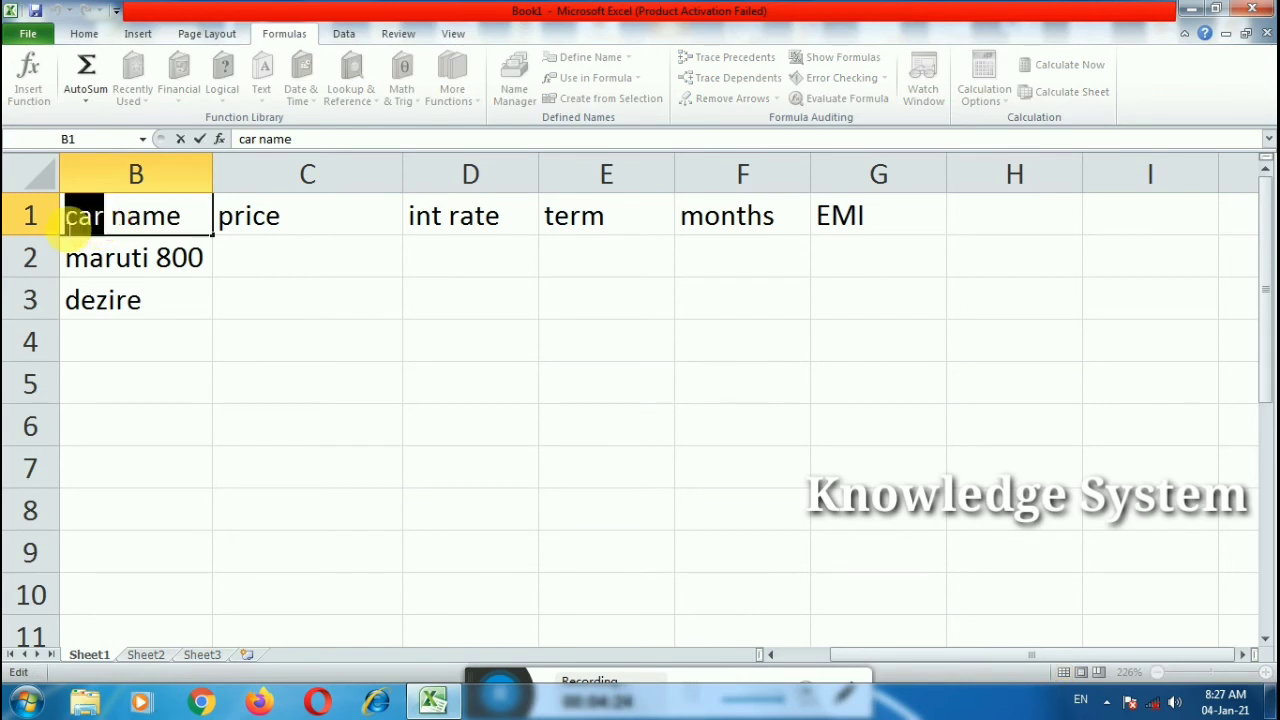
text(vehicl)
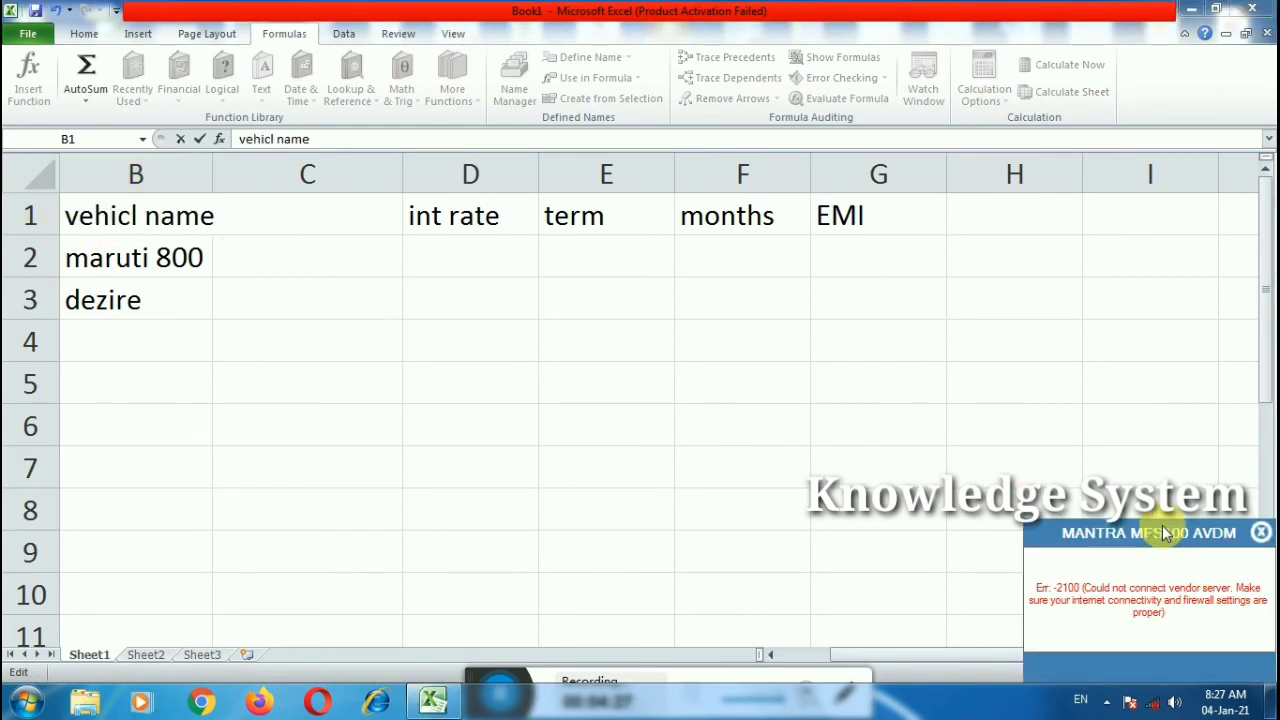
click(1261, 532)
text(e)
click(164, 344)
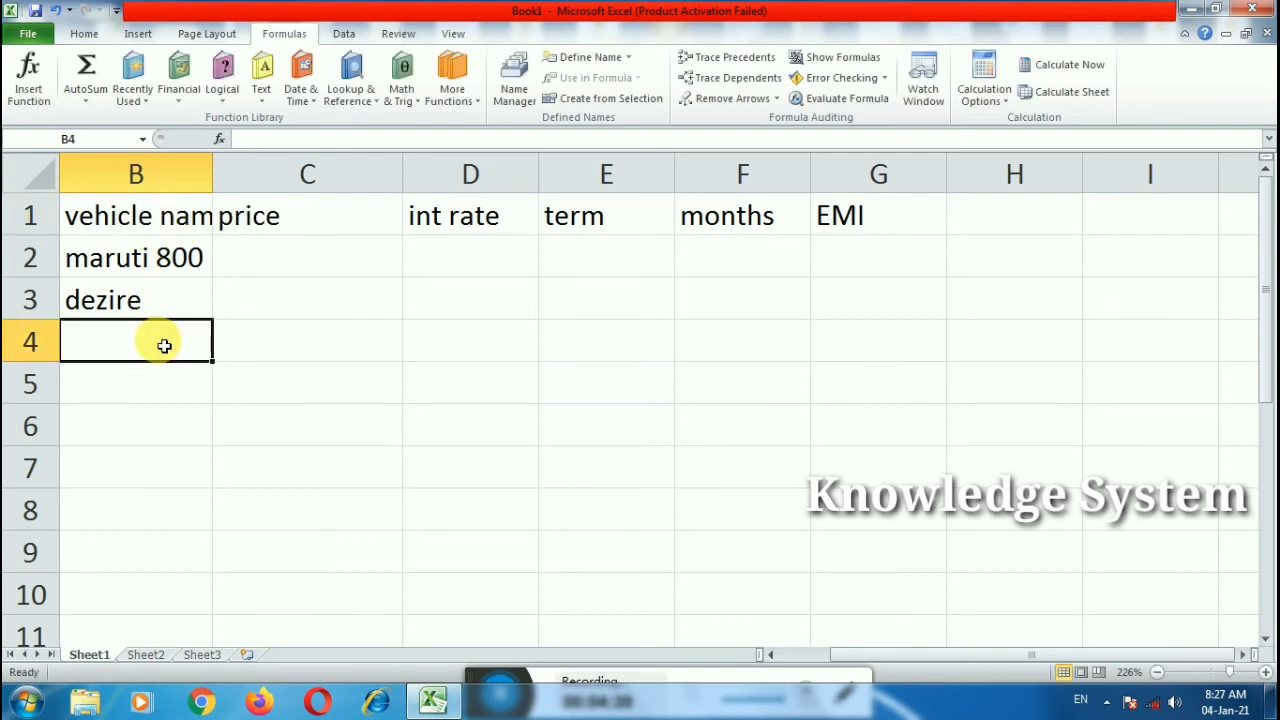
Step: Enter 'paltina' and 'passion' in B4:B5
text(paltina)
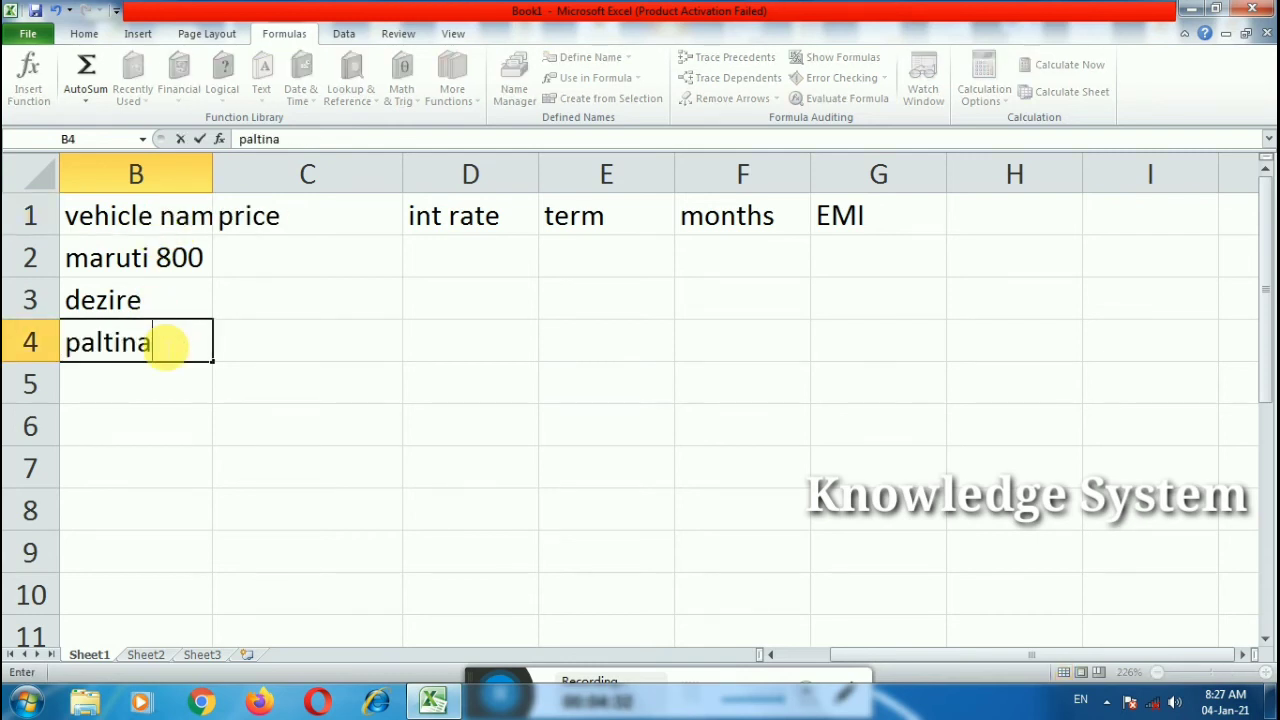
click(135, 397)
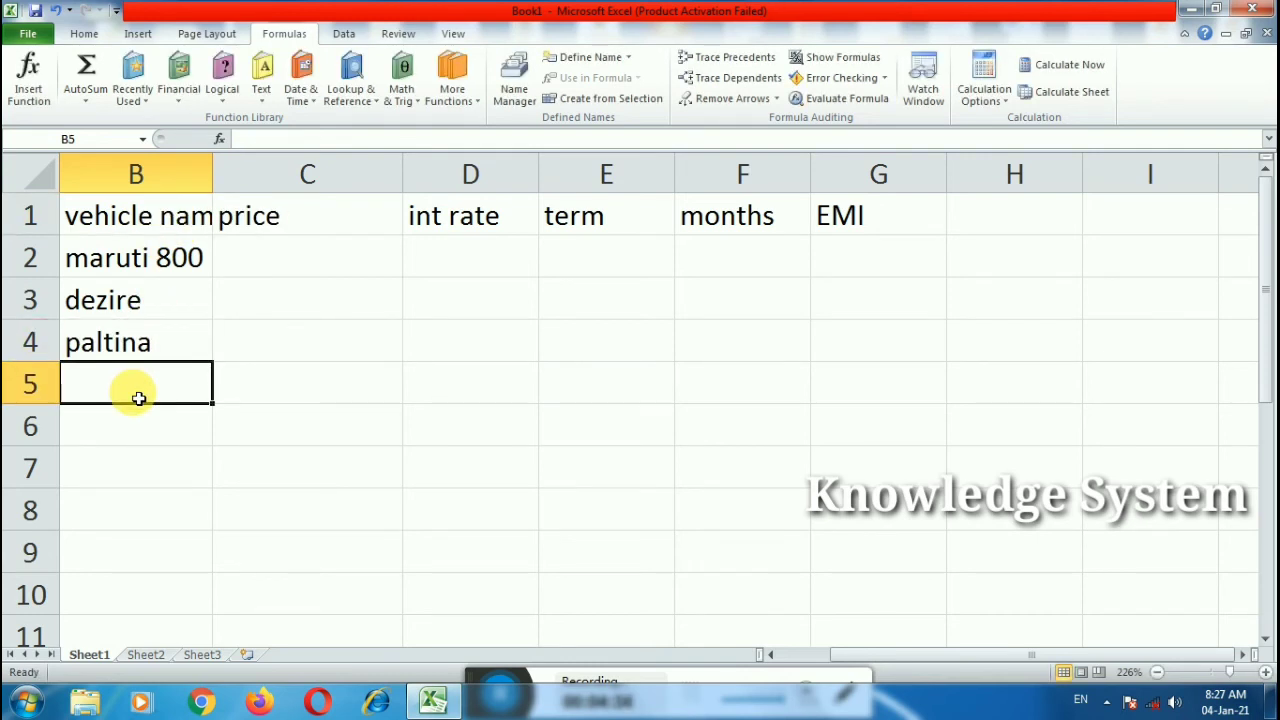
text(passion)
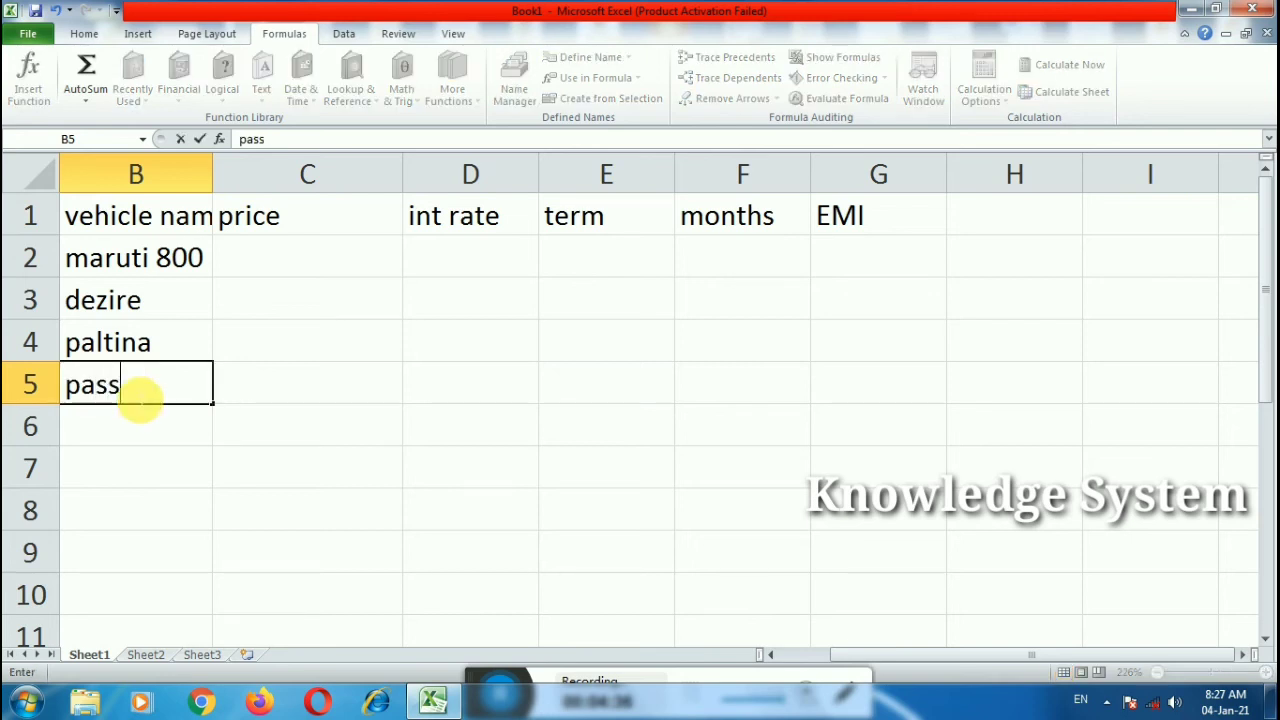
click(250, 233)
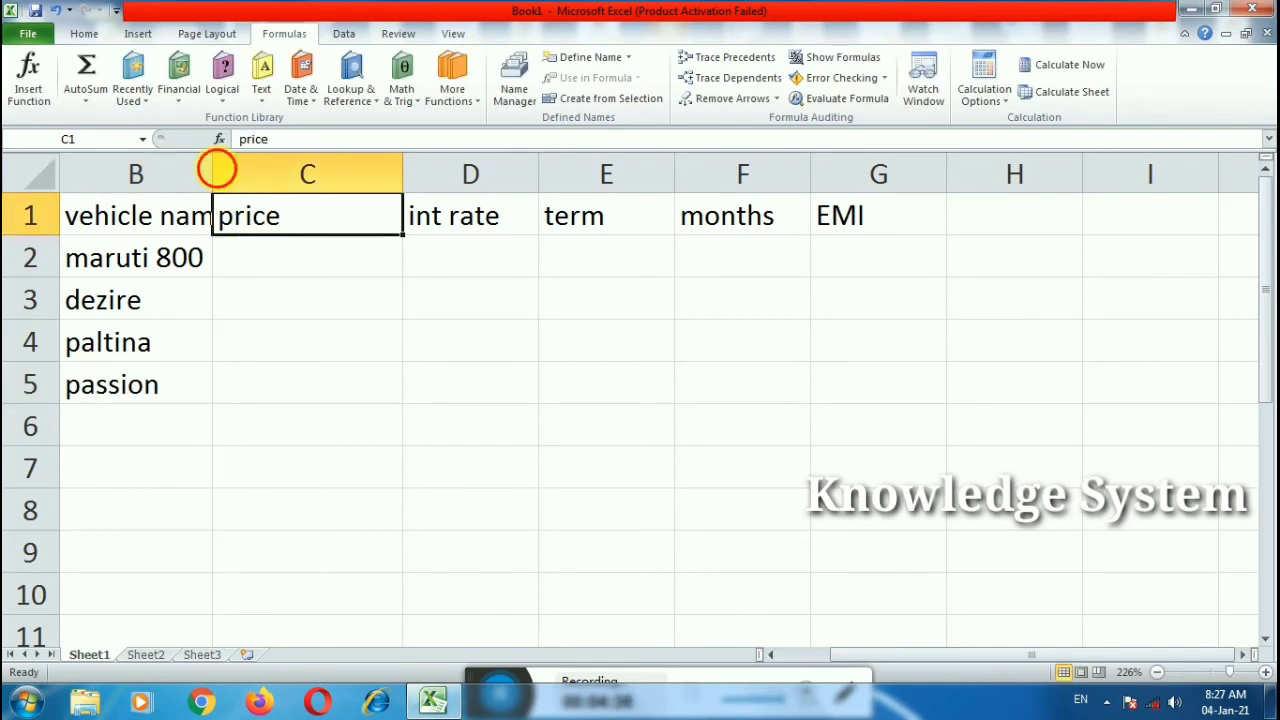
Step: Enter prices 100000, 200000, 50000 and 60000 in C2:C5, then type 12.5% in D2
double_click(211, 172)
click(300, 262)
text(1)
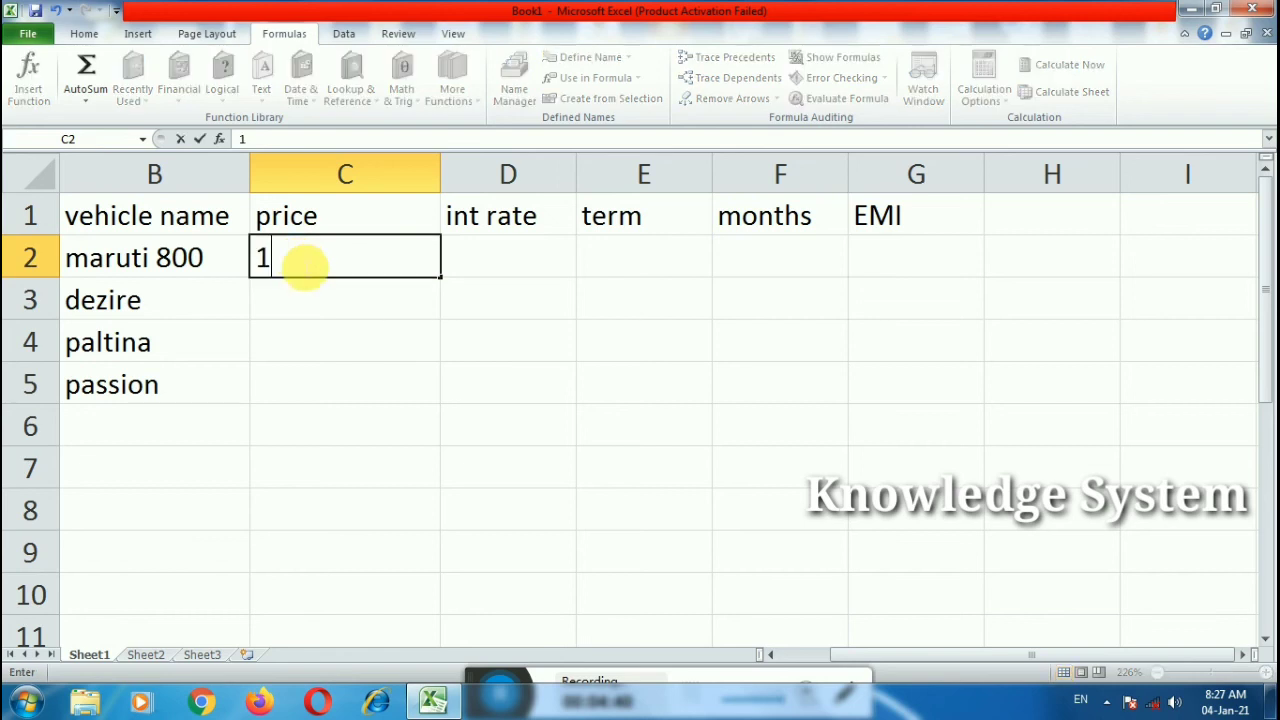
text(00000)
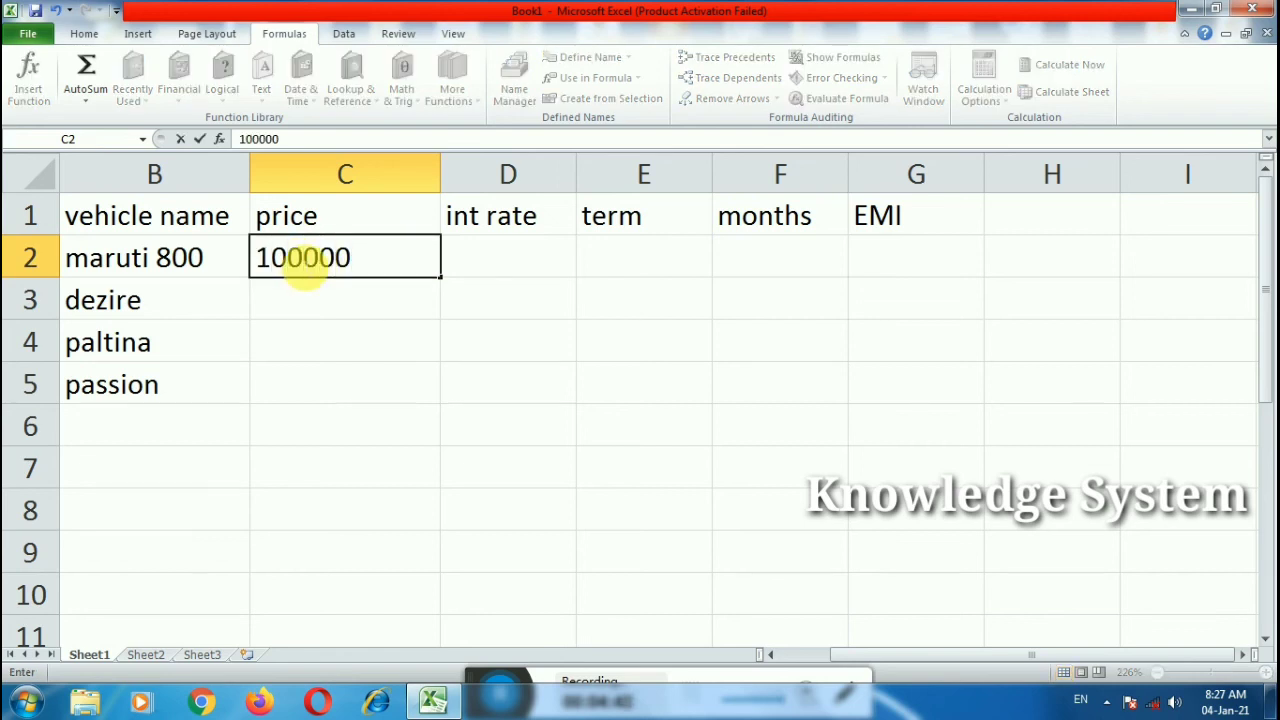
click(315, 298)
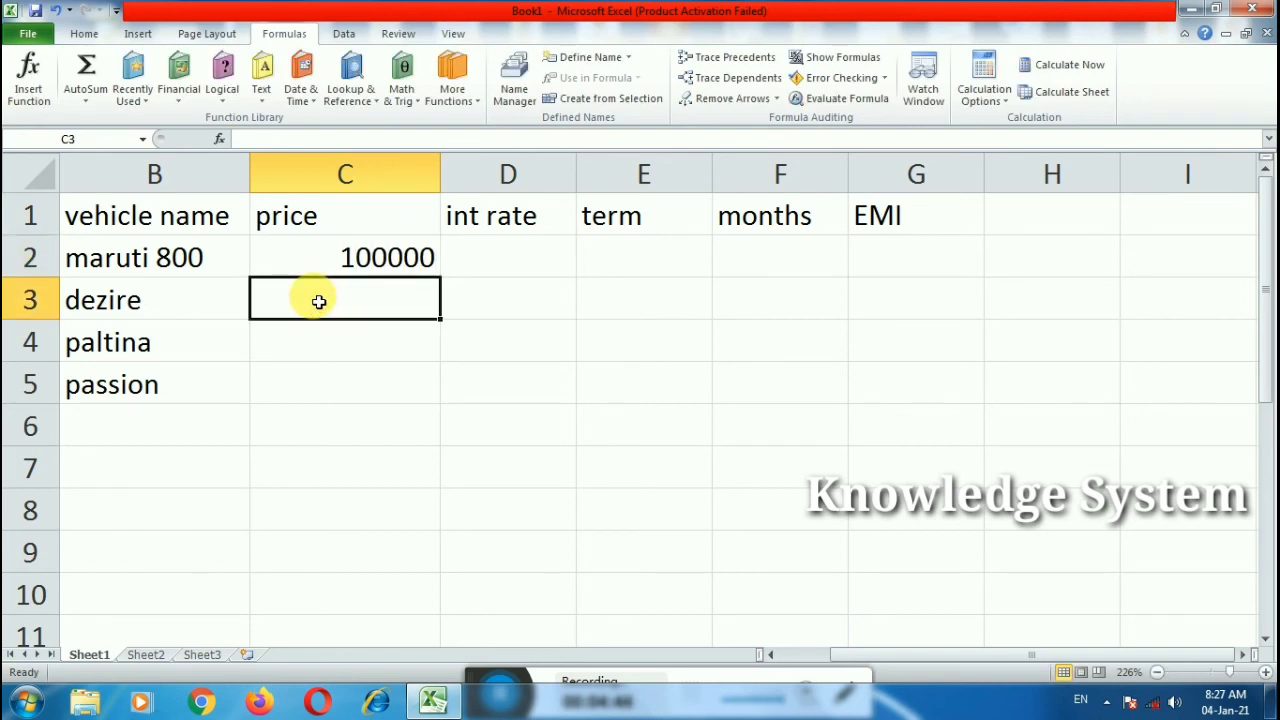
text(20000)
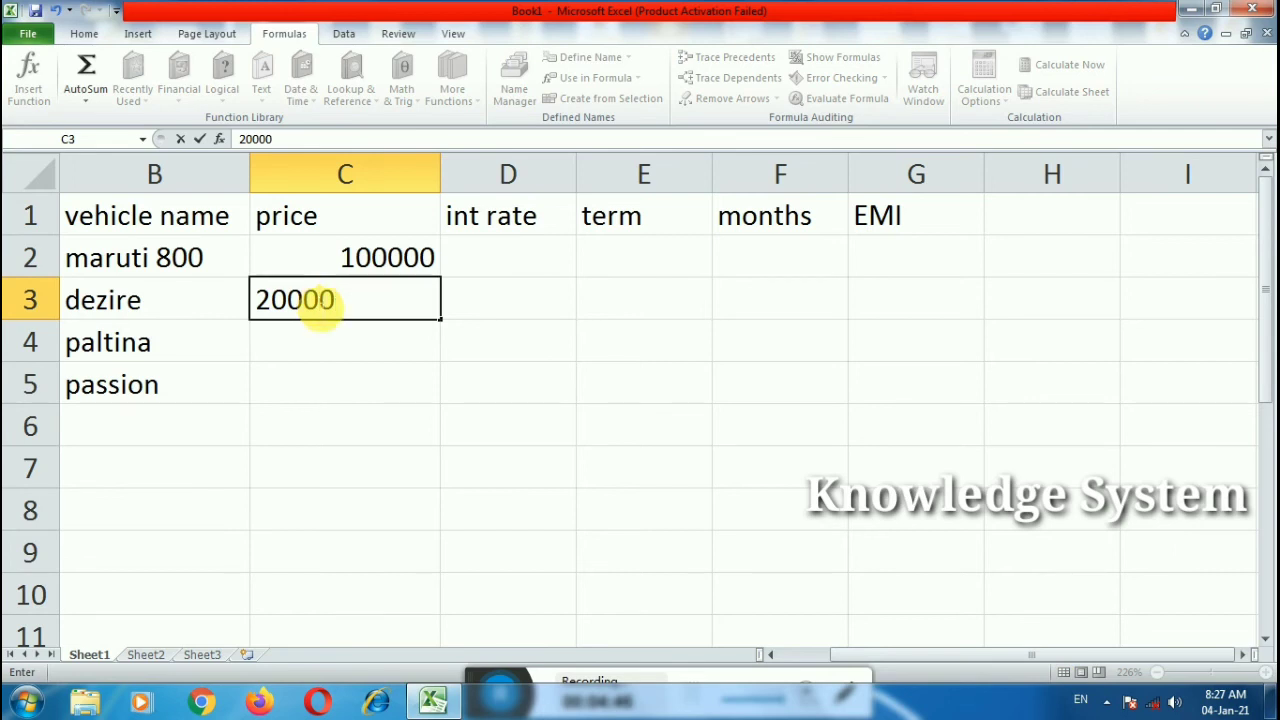
text(0)
click(316, 344)
text(50)
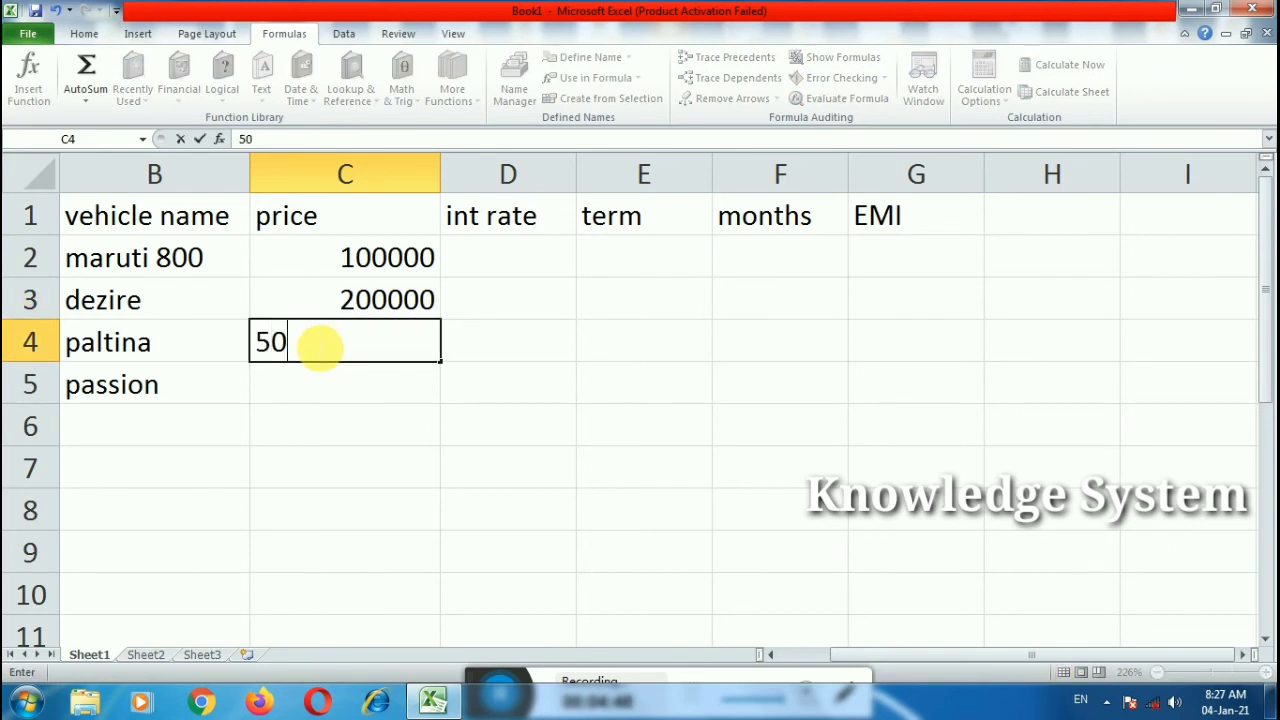
text(000)
click(327, 375)
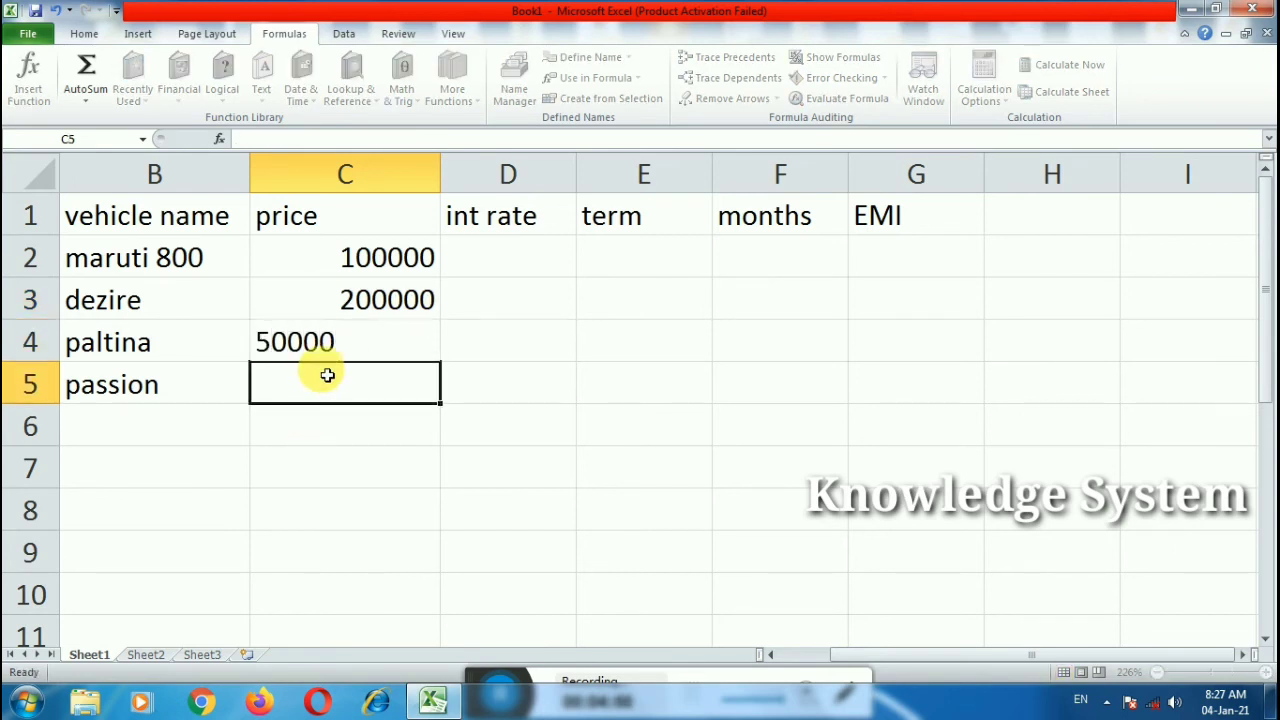
text(60000)
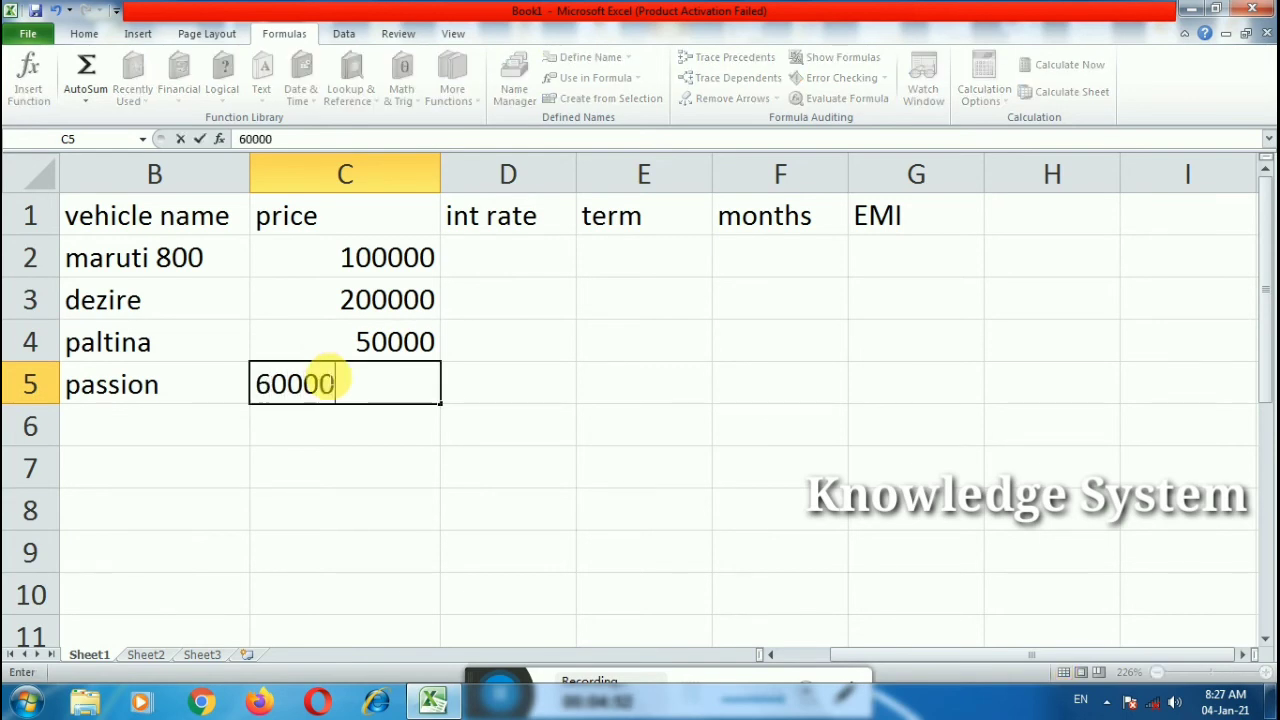
key(Tab)
click(507, 266)
text(1)
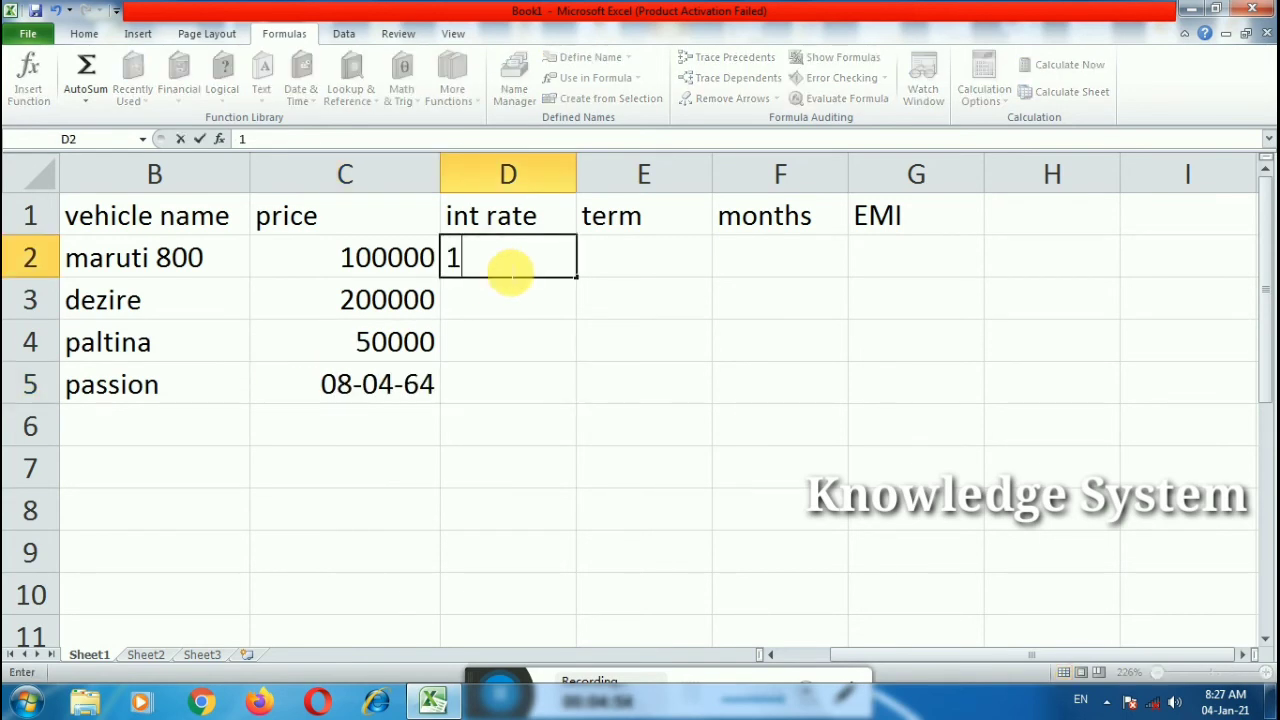
text(2.5%)
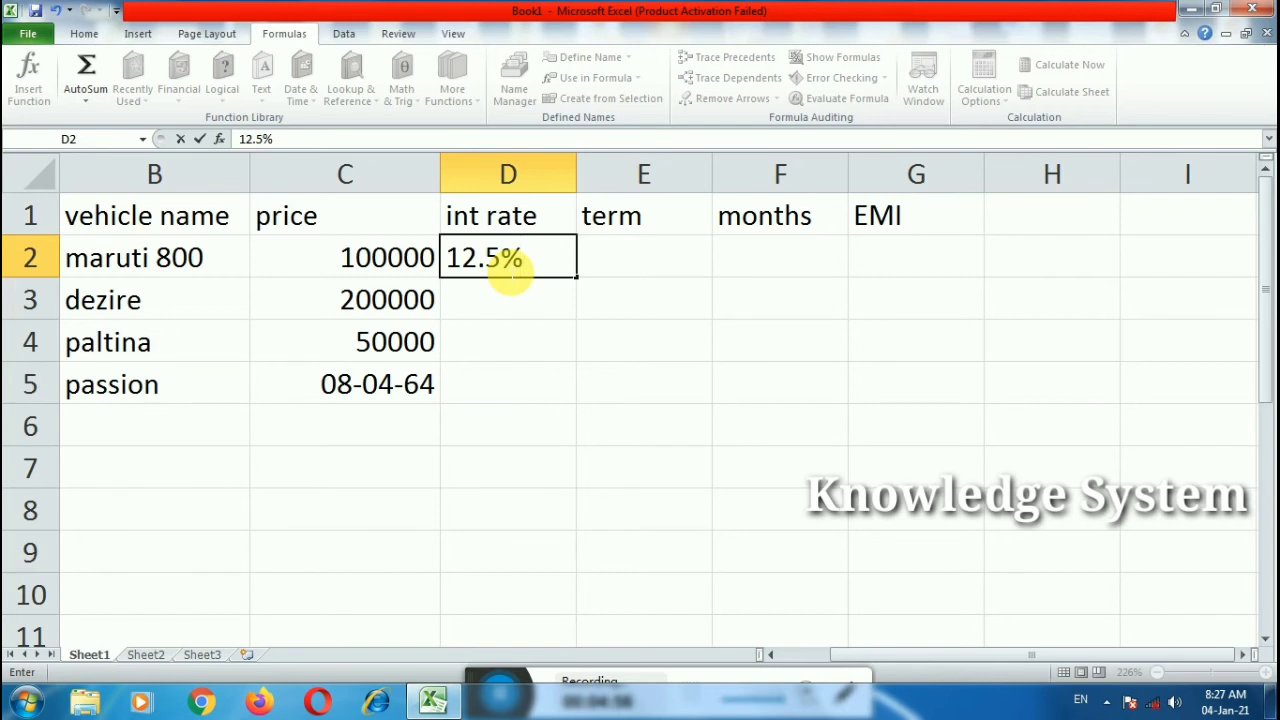
Step: Enter the interest rates 12.5%, 11.75%, 7.7% and 10% in column D
key(Return)
text(11.^)
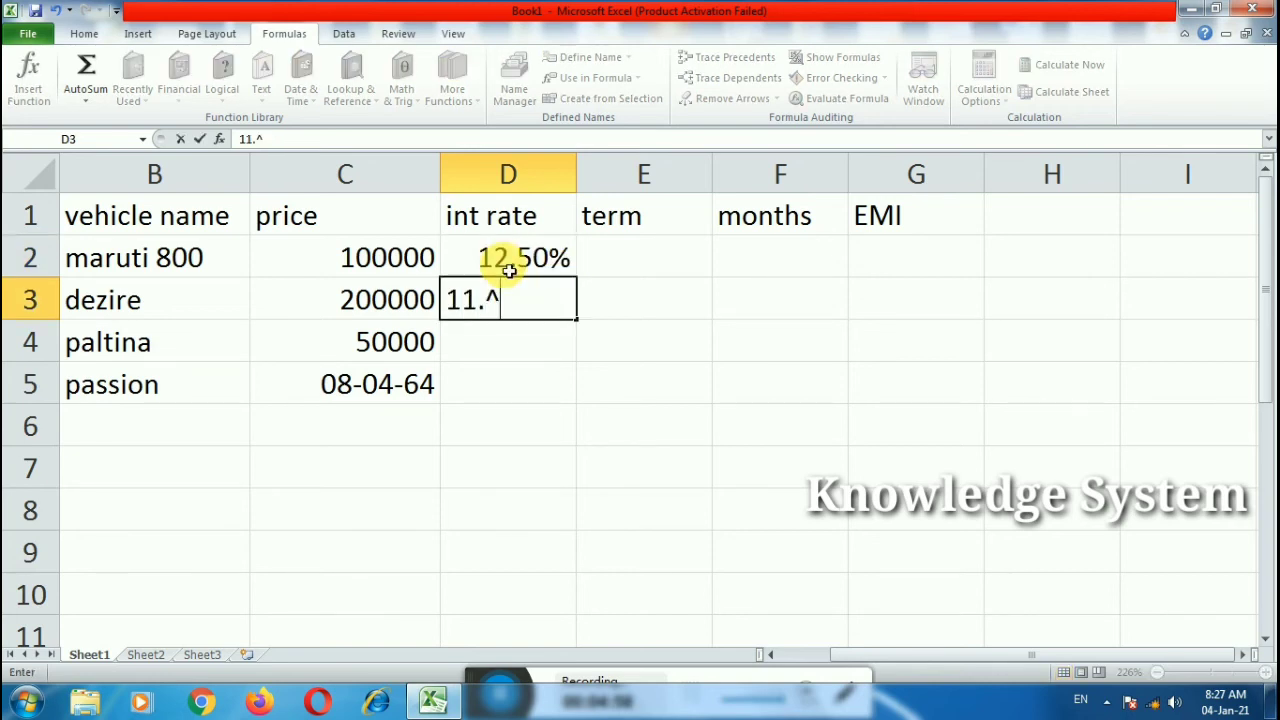
key(BackSpace)
text(75%)
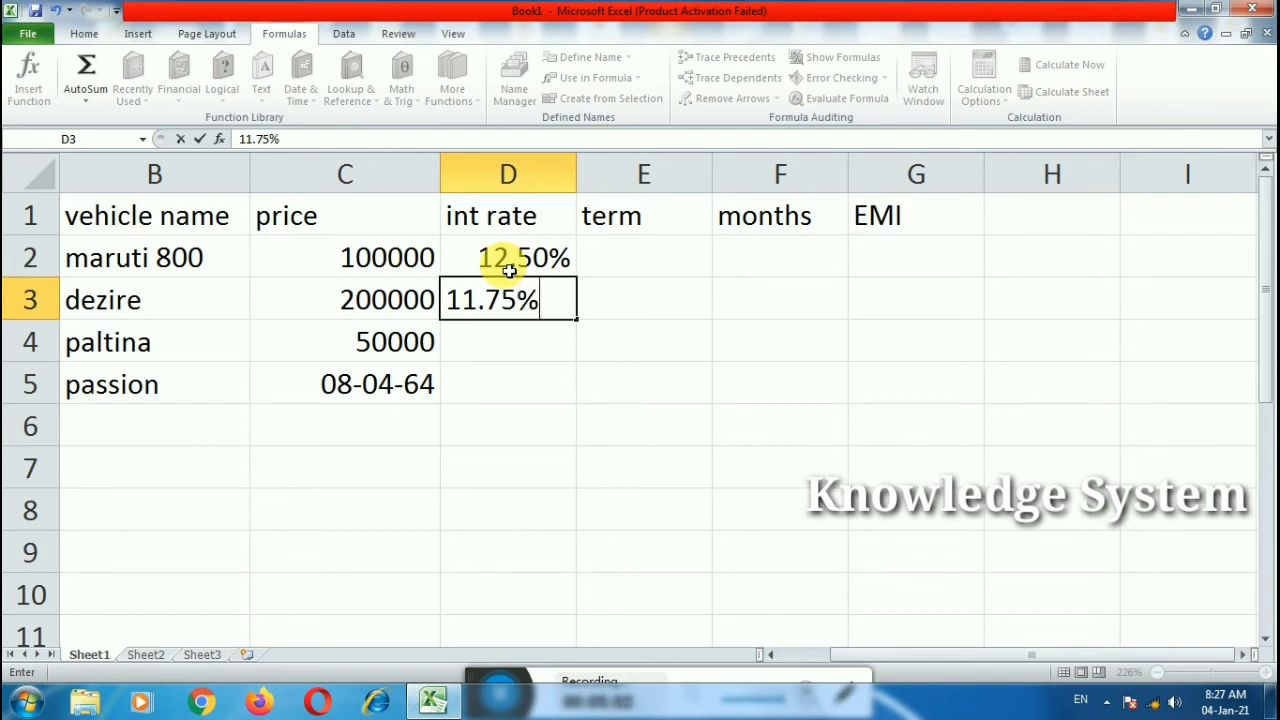
key(Tab)
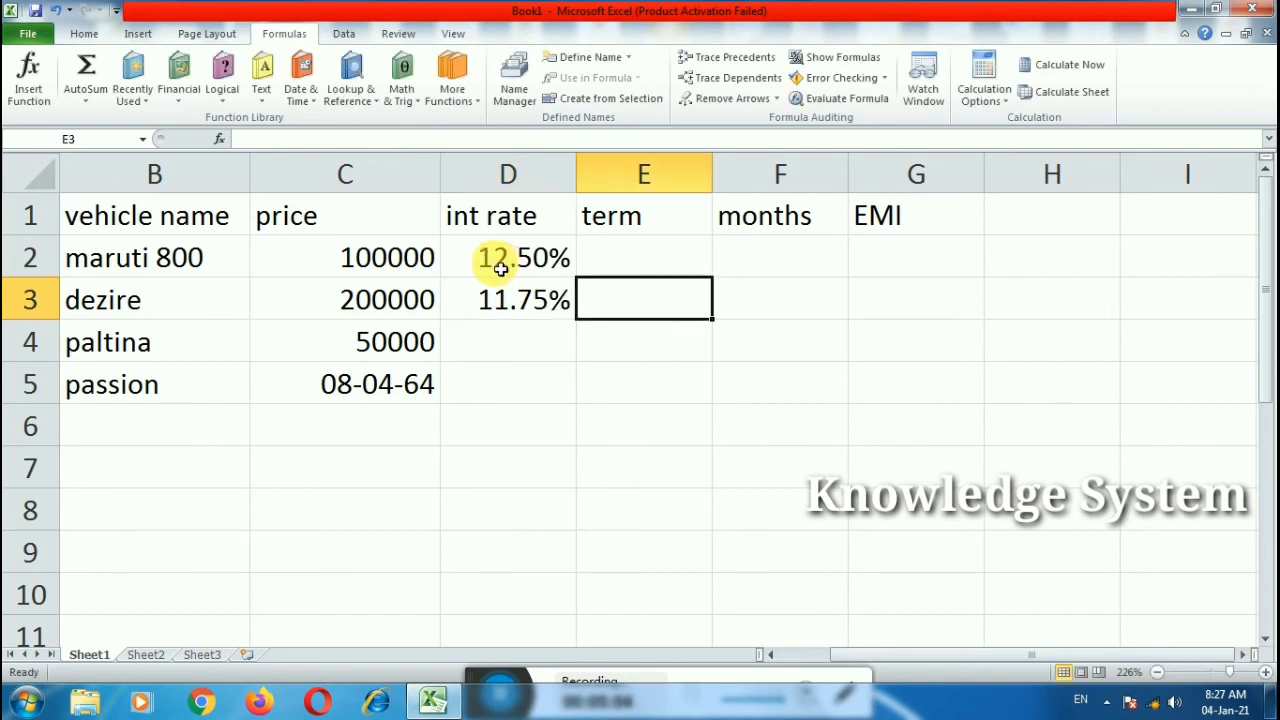
click(491, 334)
text(7.7^)
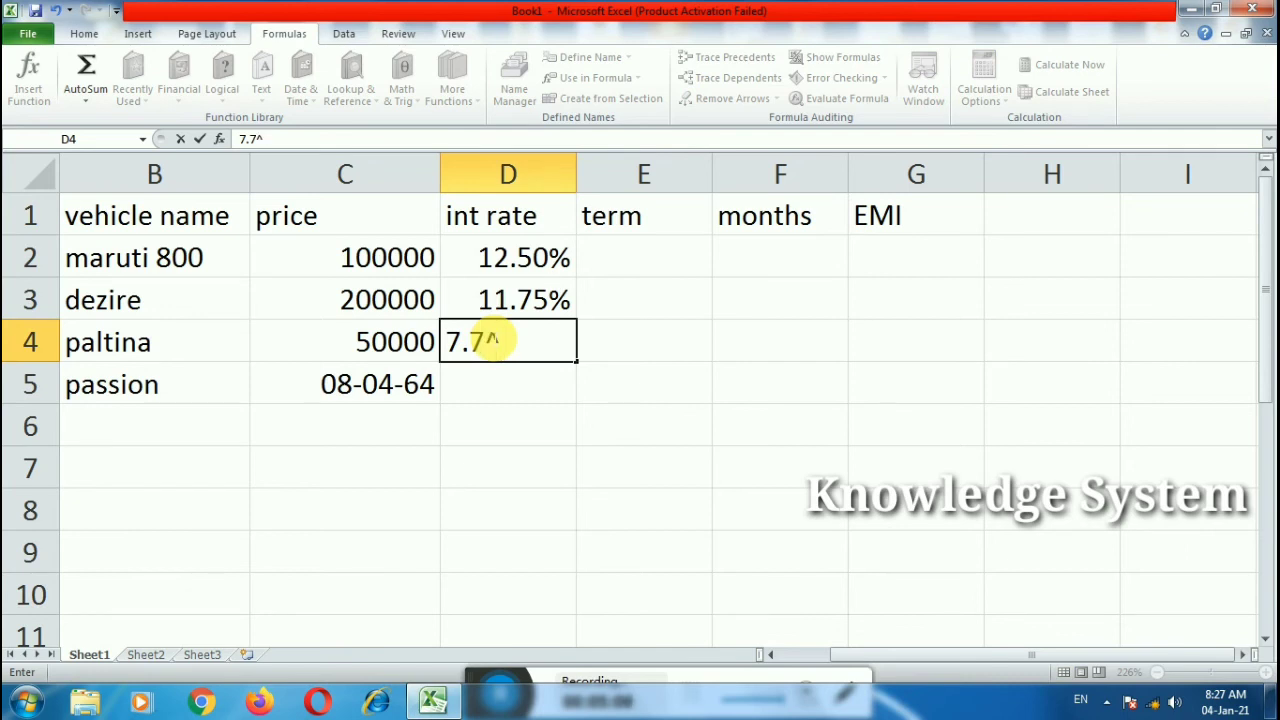
key(BackSpace)
text(&)
text(%)
click(500, 379)
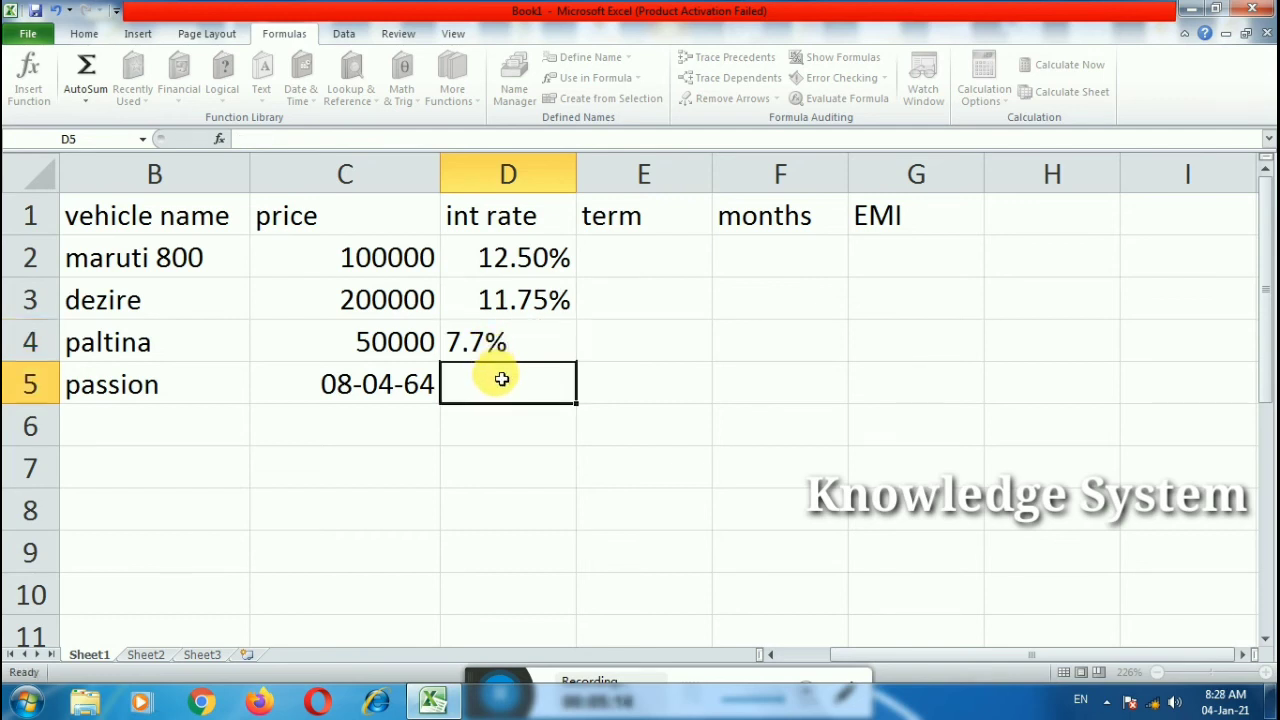
text(10)
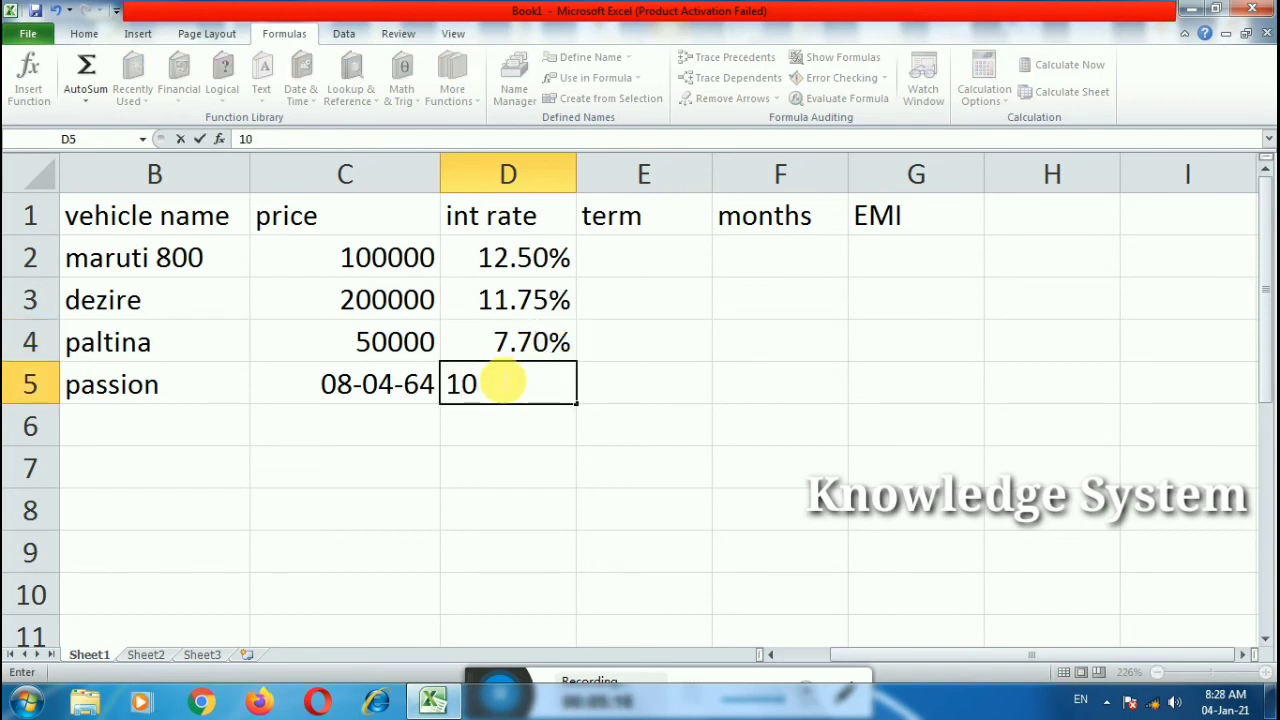
text(%)
Step: Fill the term column E2:E5 with 12, 6, 3 and 12
click(667, 254)
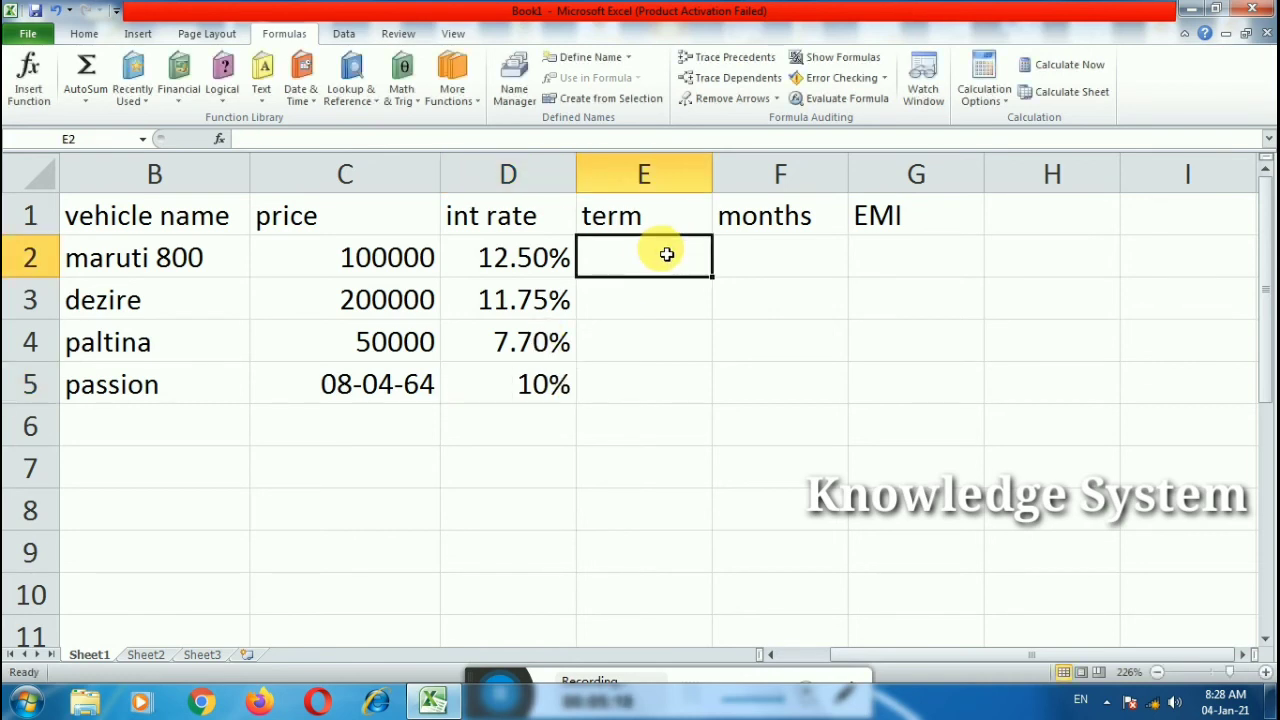
text(12)
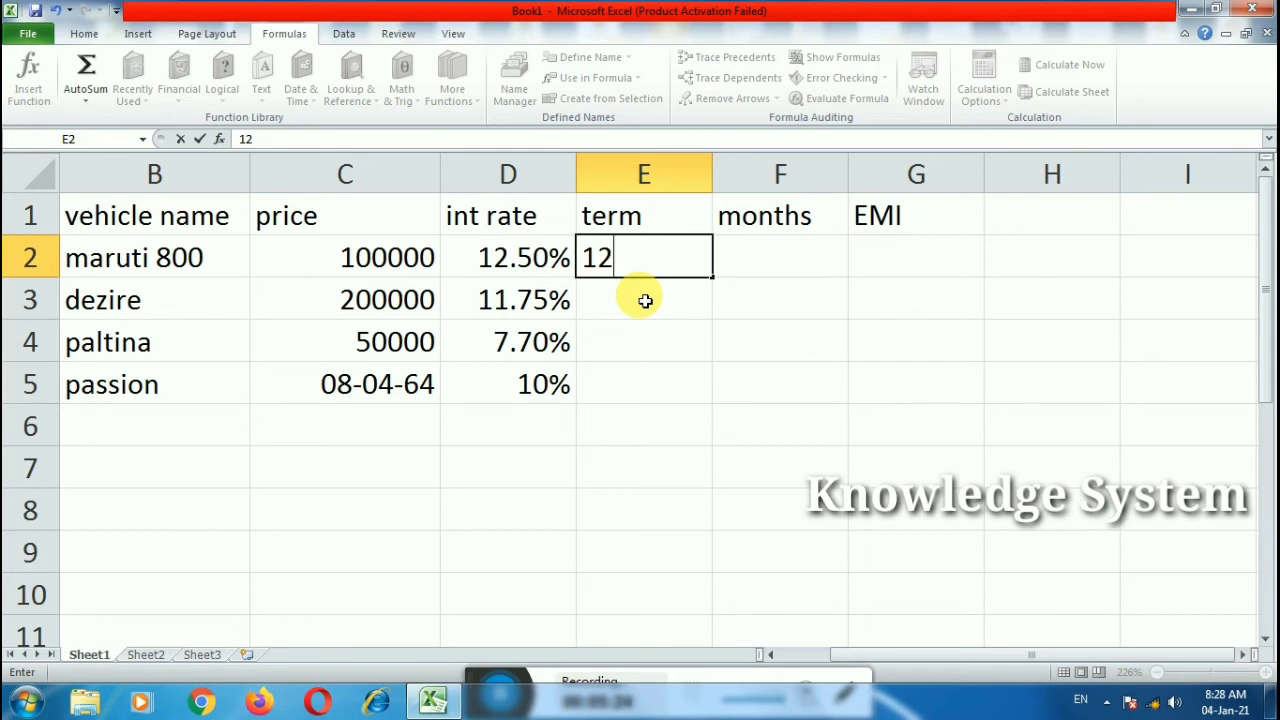
click(636, 295)
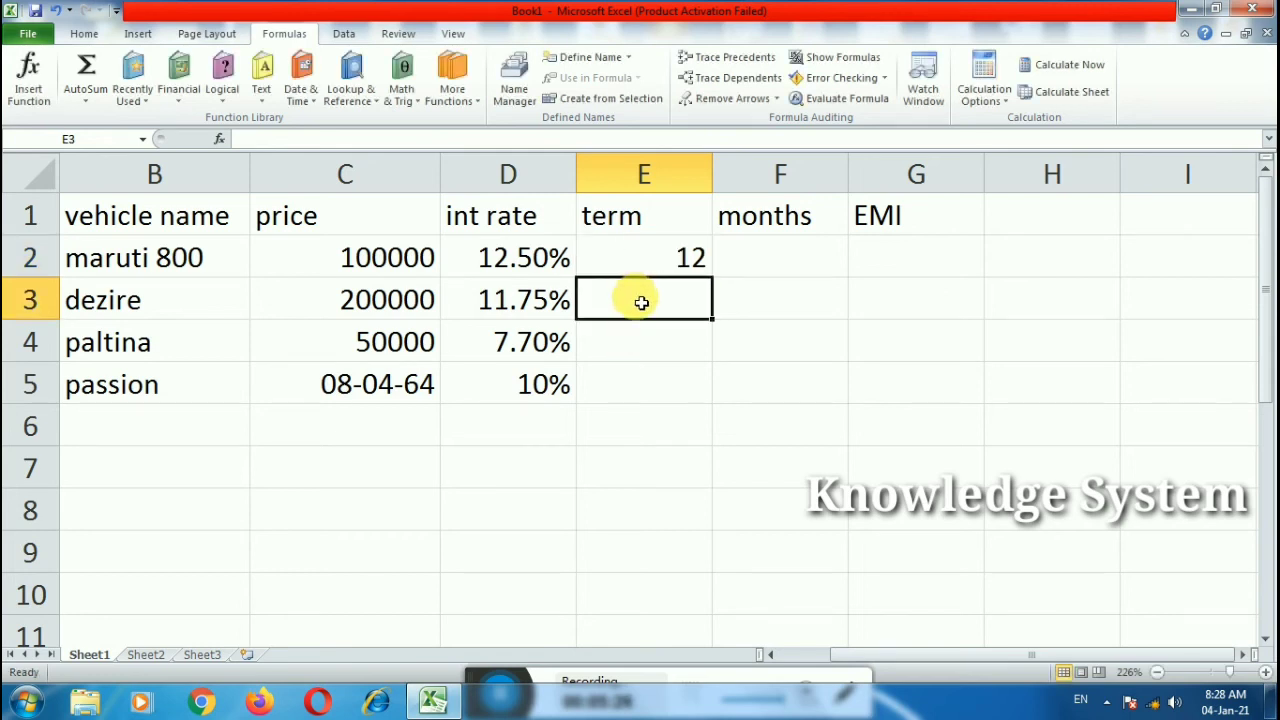
text(6)
click(638, 350)
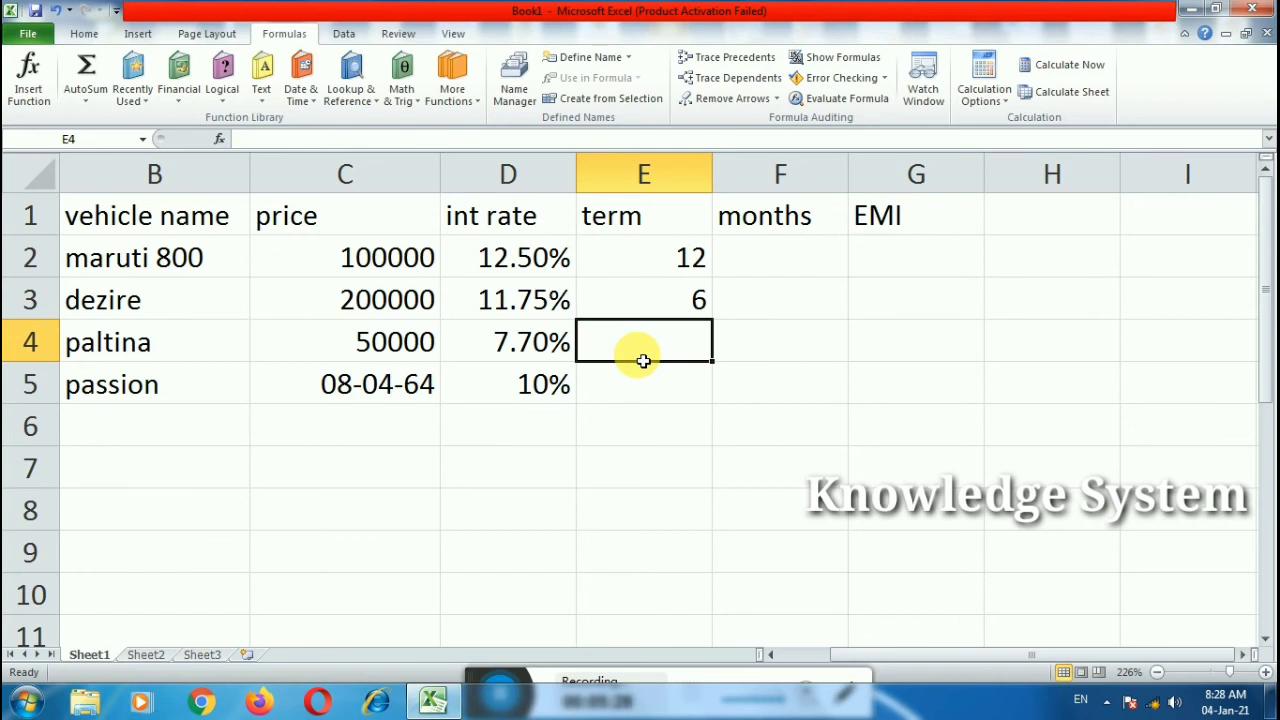
text(4)
drag(643, 374, 567, 342)
text(3)
click(608, 394)
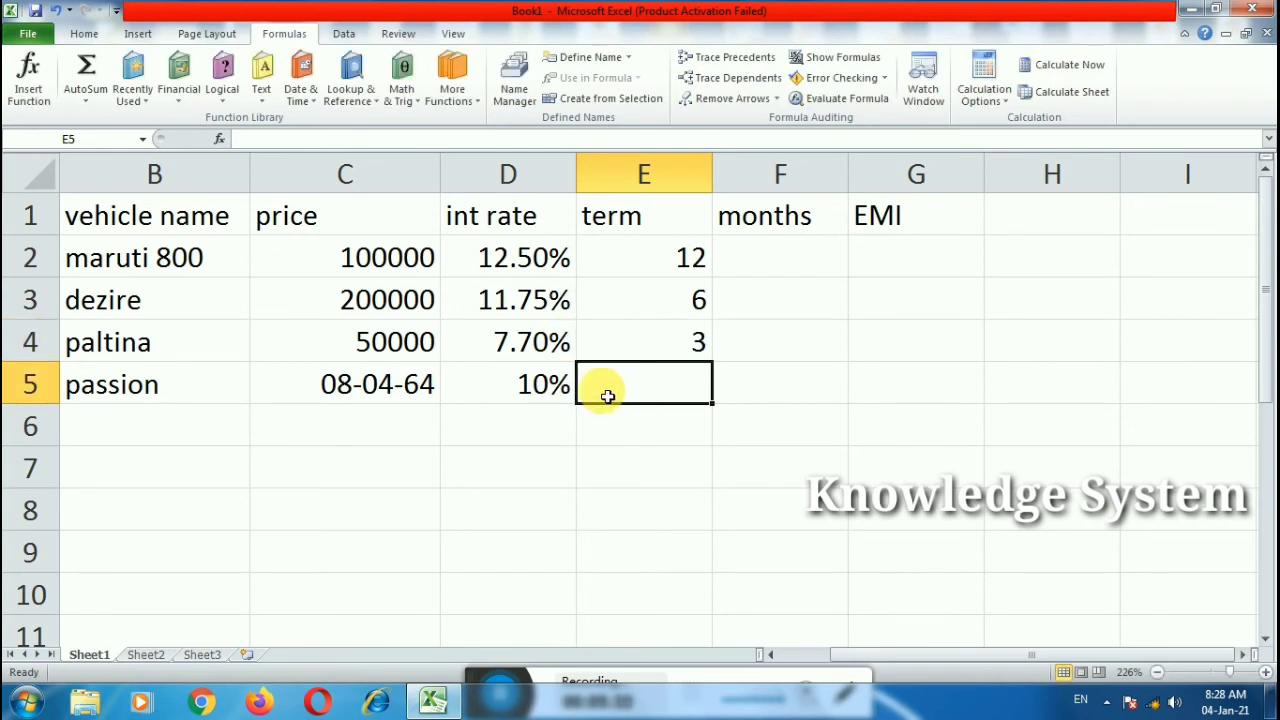
text(12)
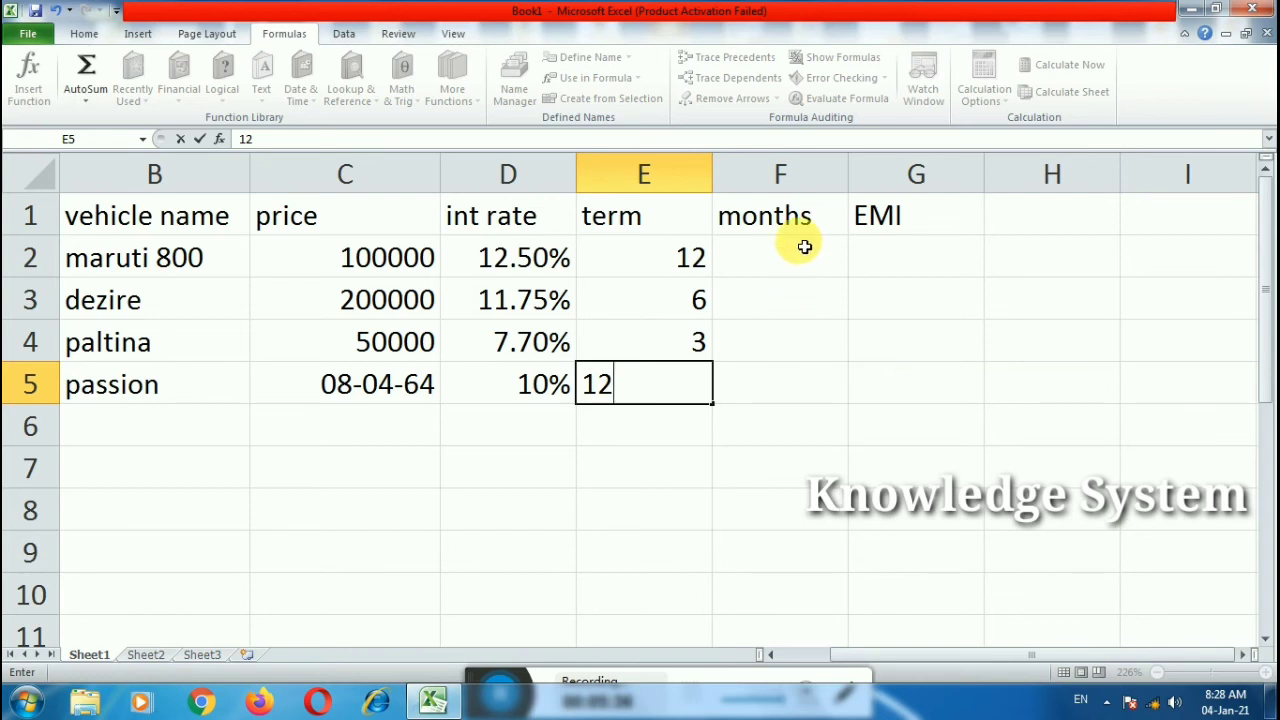
Step: Fill the months column F2:F5 with 24, 36, 18 and 20
click(787, 255)
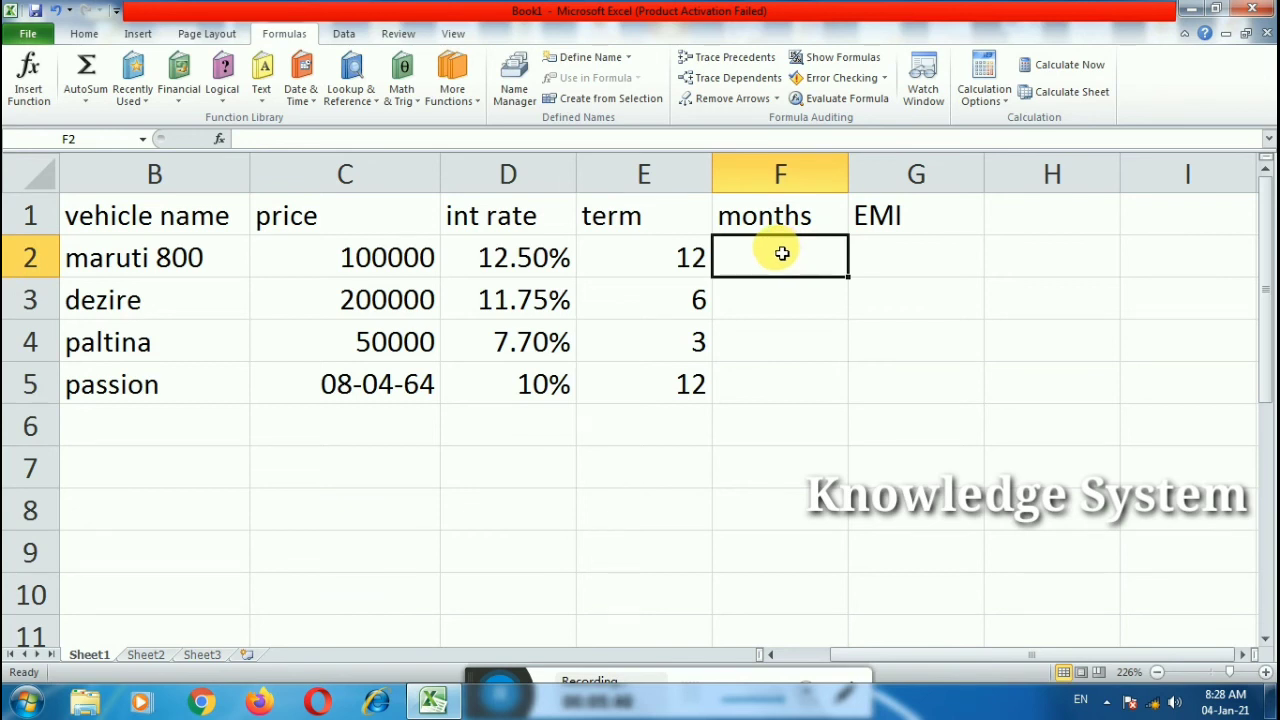
text(24)
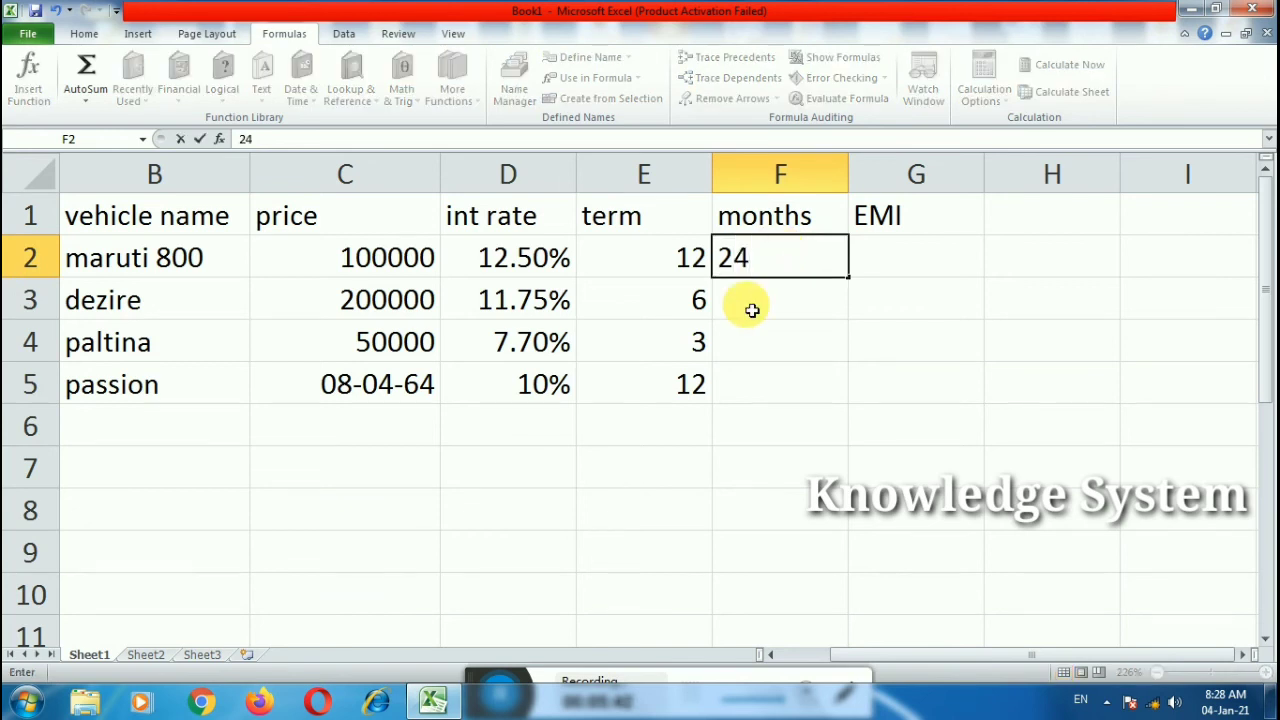
key(Return)
text(36)
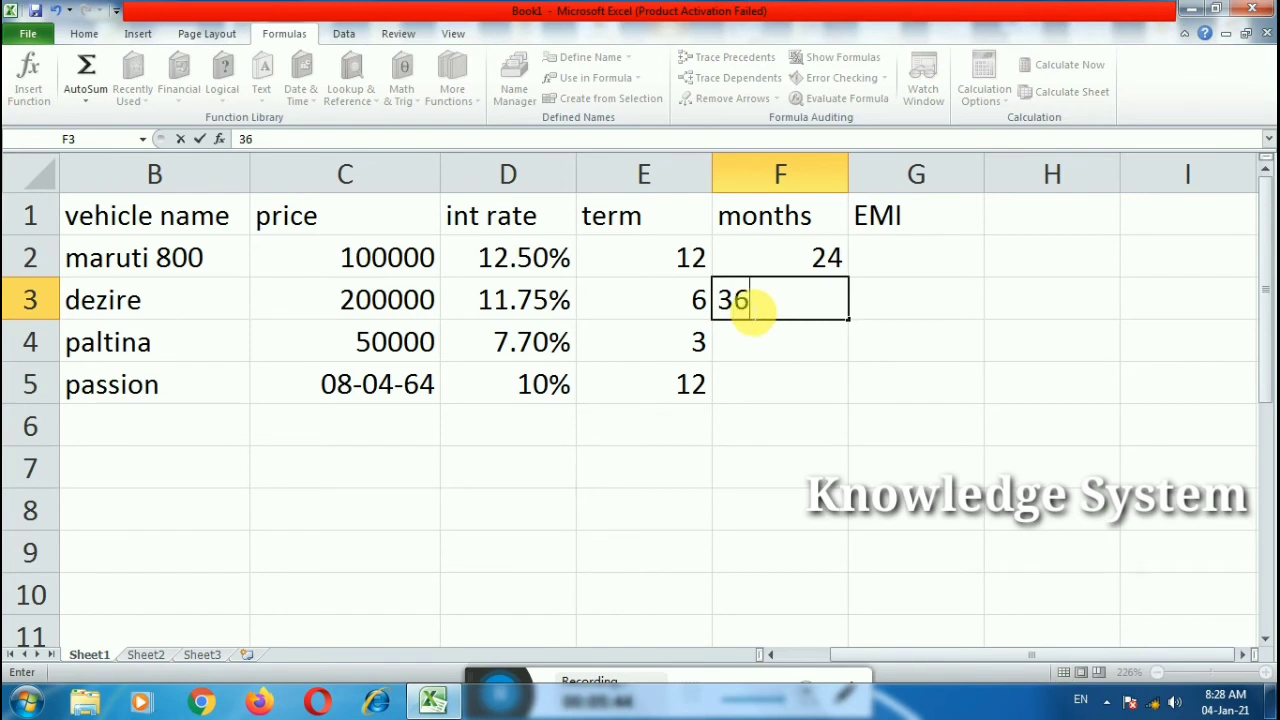
key(Return)
text(1)
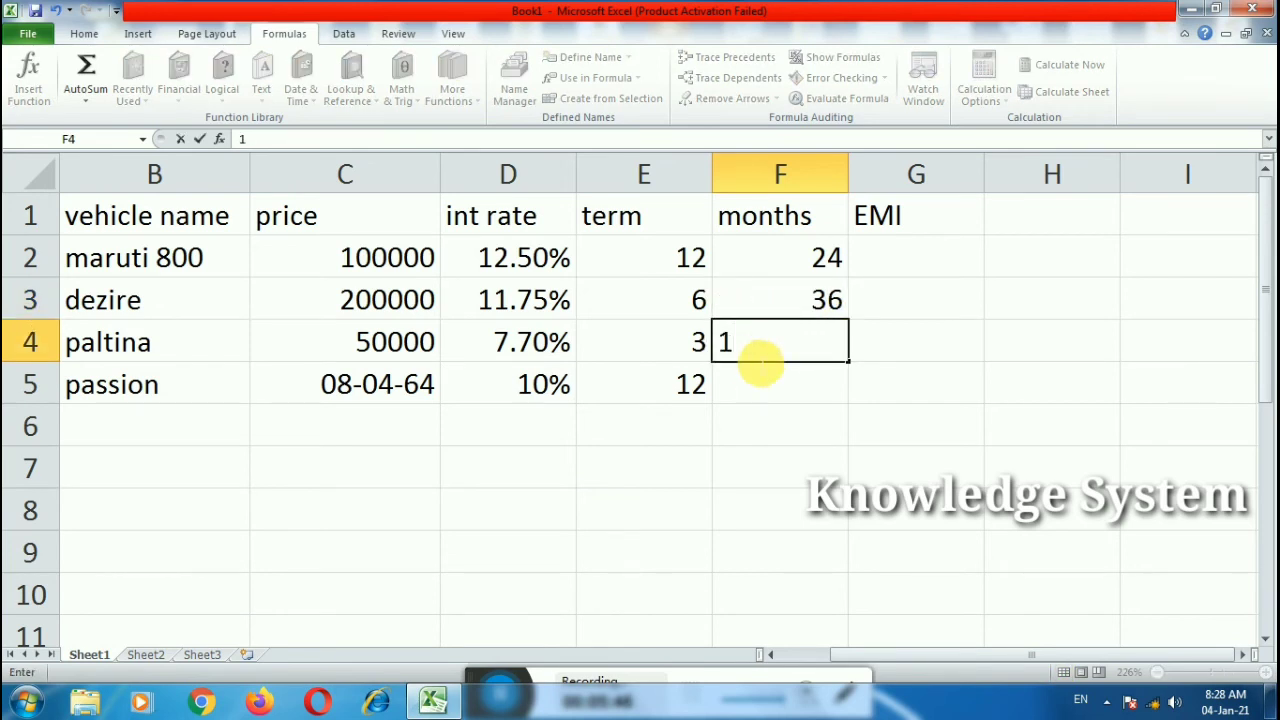
text(8)
key(Return)
text(20)
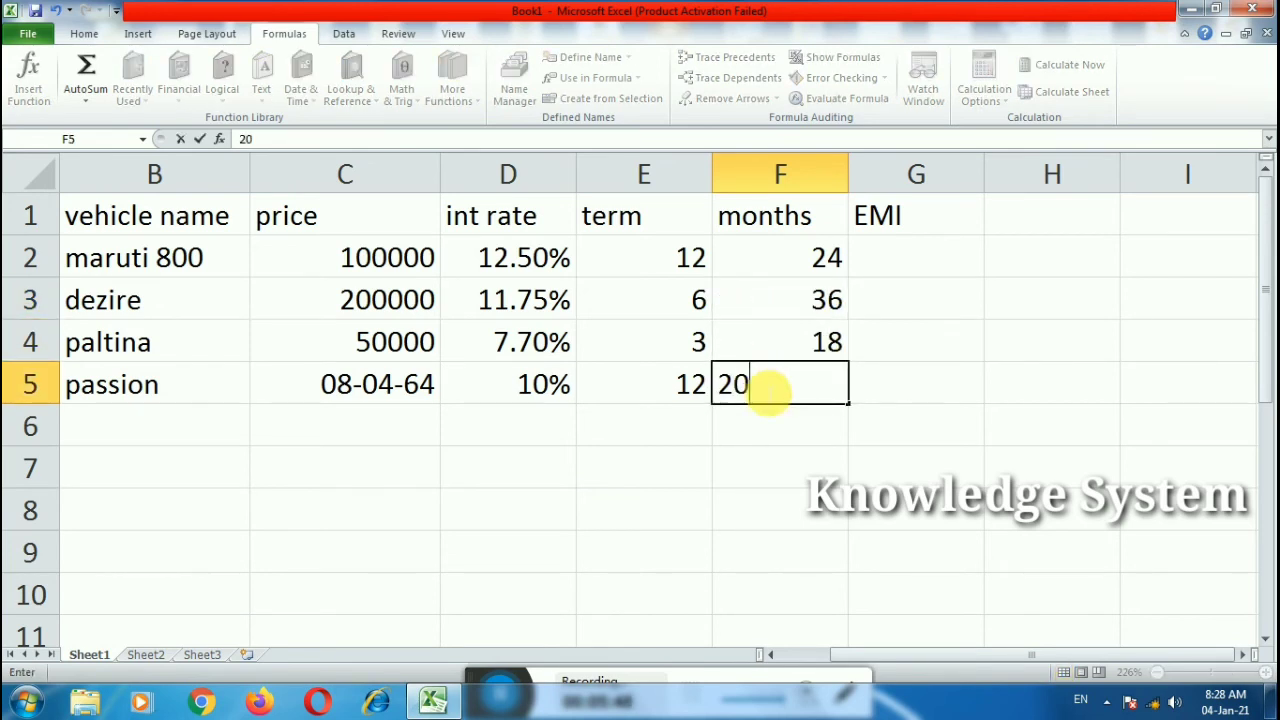
click(940, 398)
double_click(910, 274)
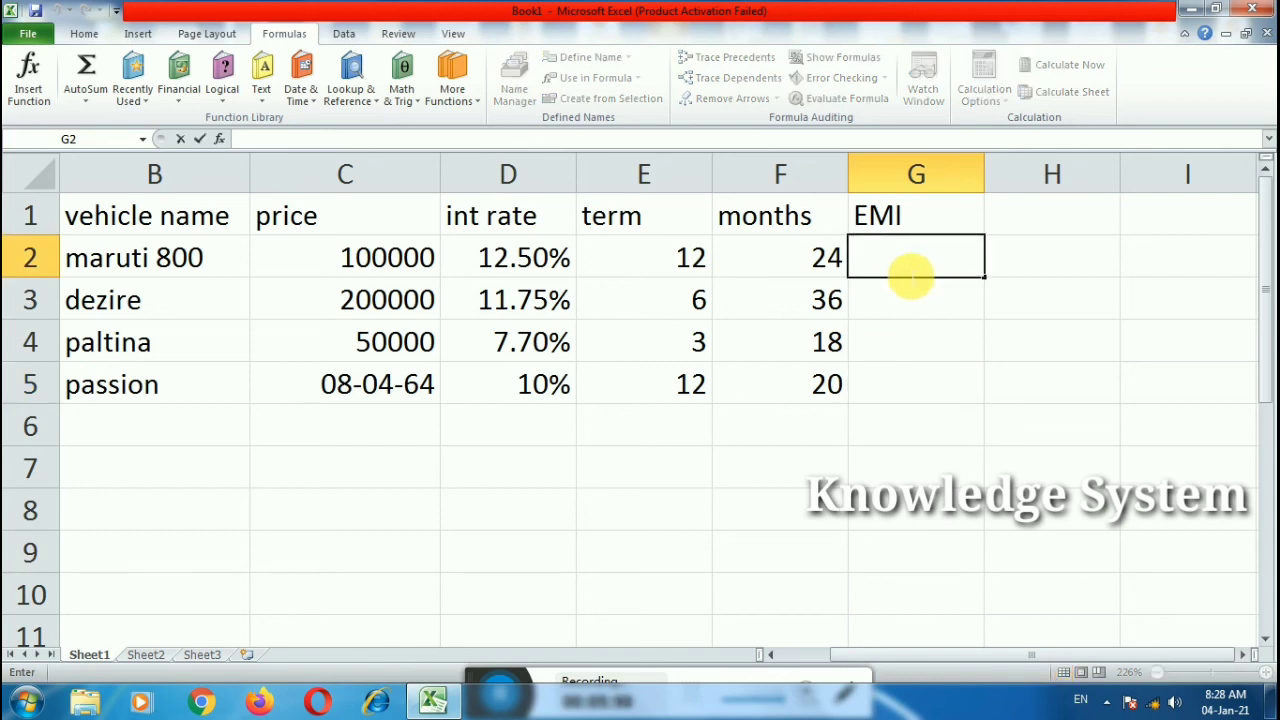
Step: Enter =PMT(D2/E2,F2,C2) in G2 and fill it down to G5
text(=pmt)
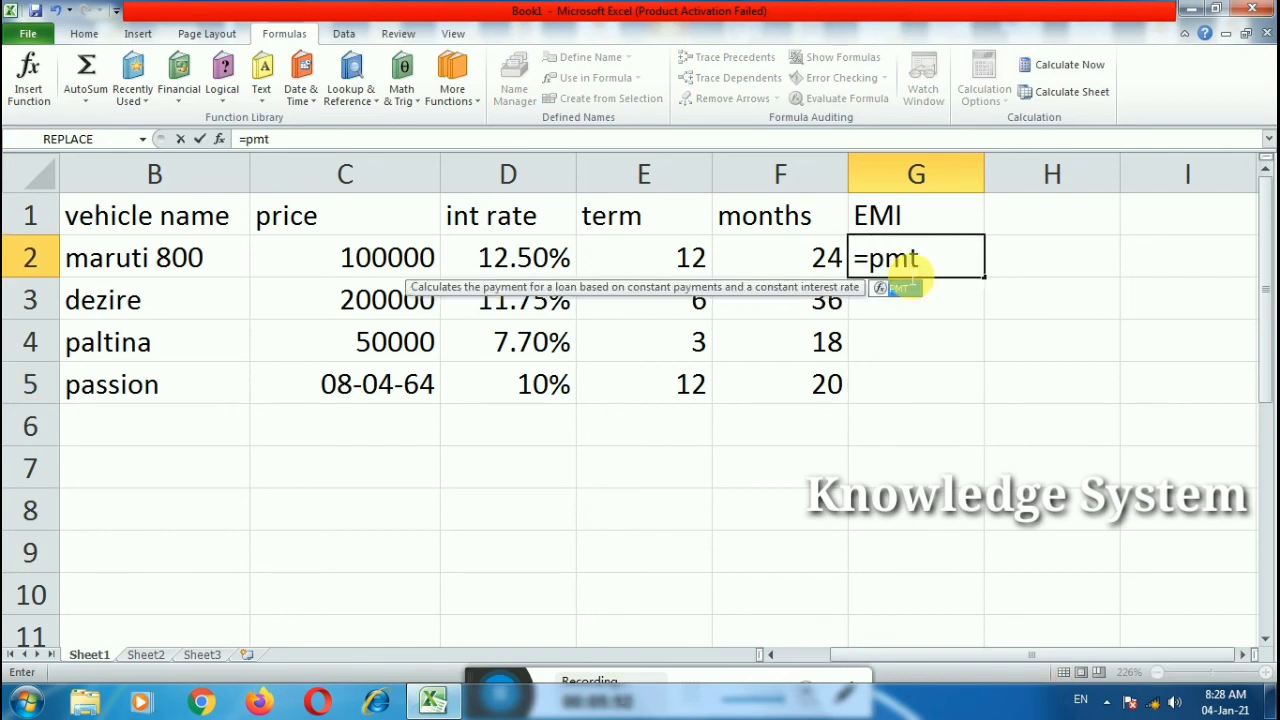
text(()
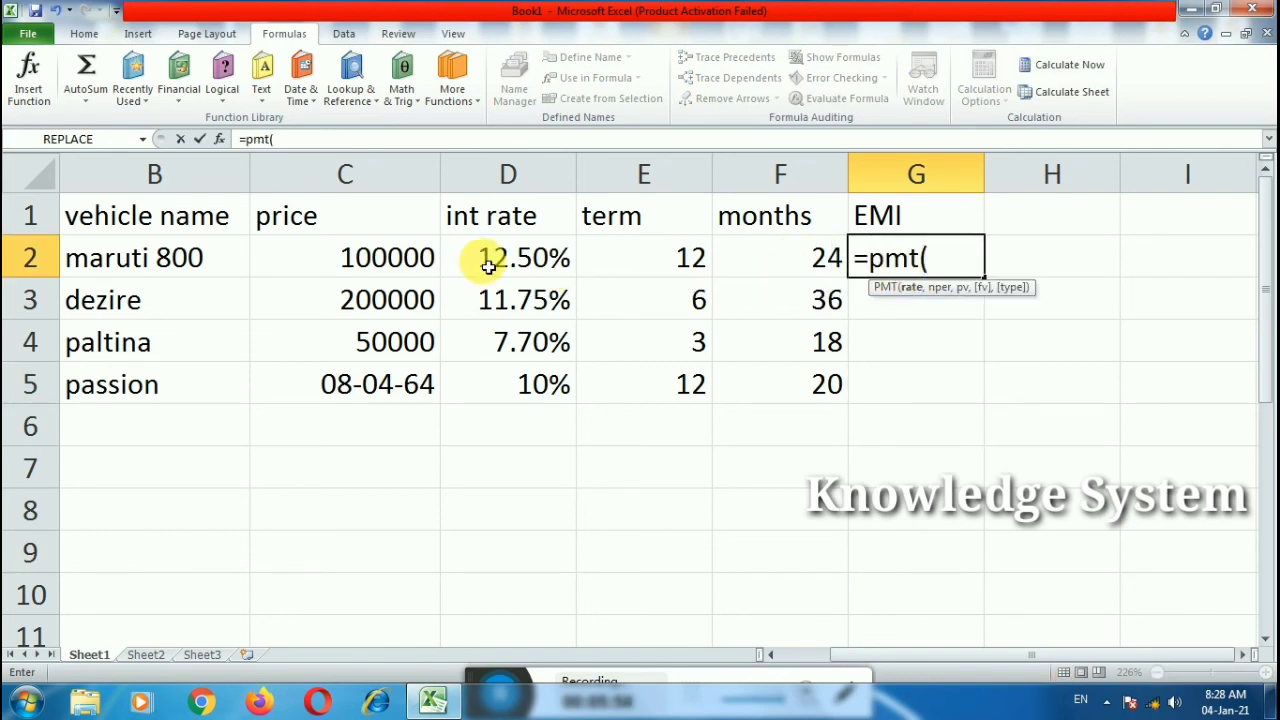
click(481, 257)
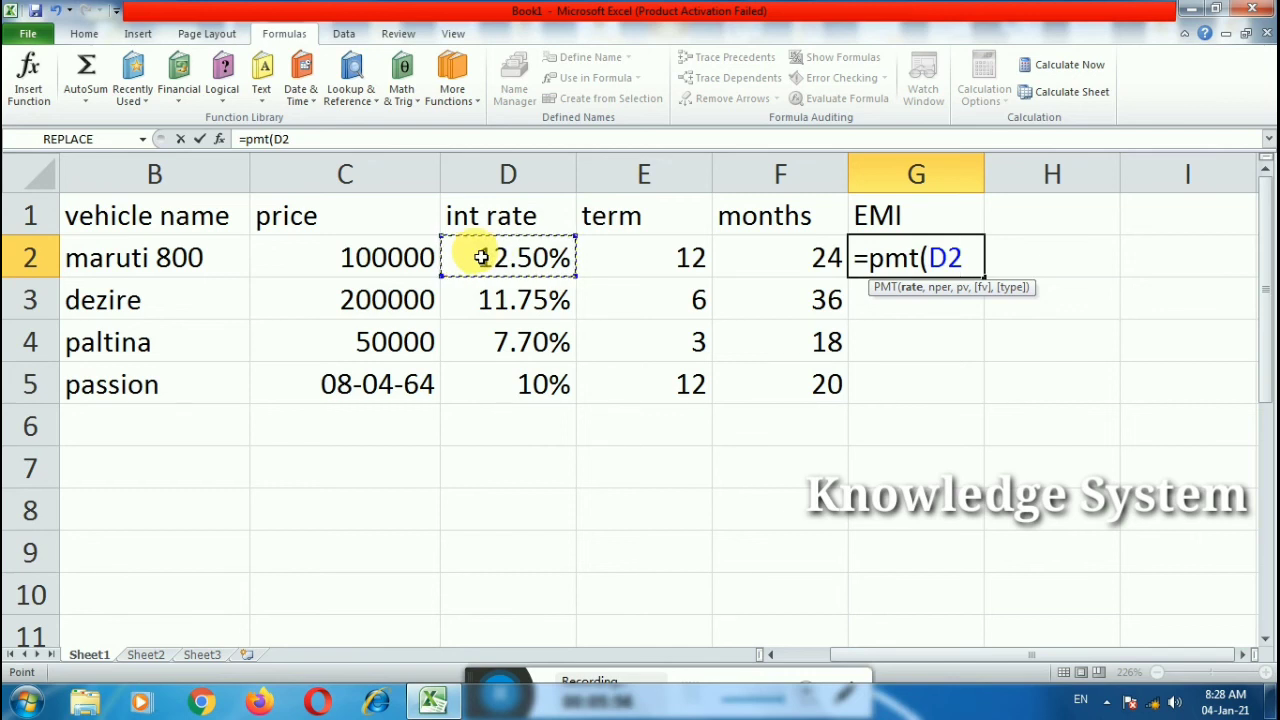
text(/)
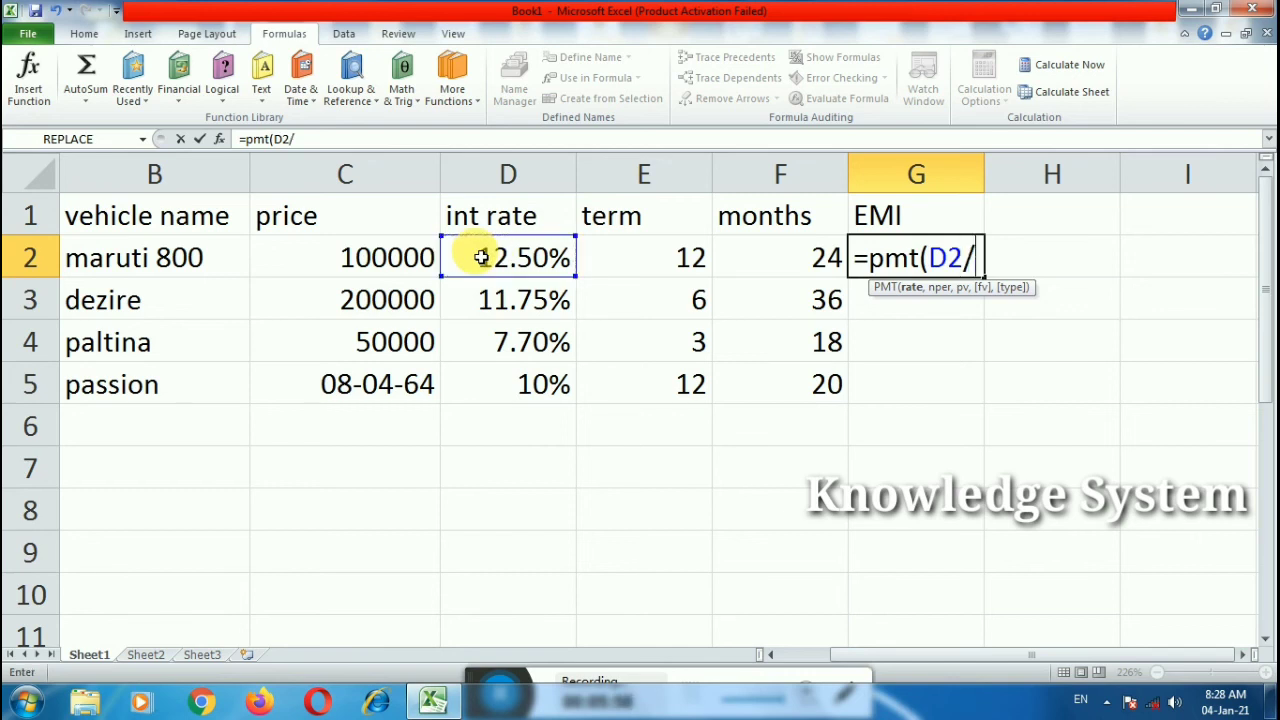
click(685, 250)
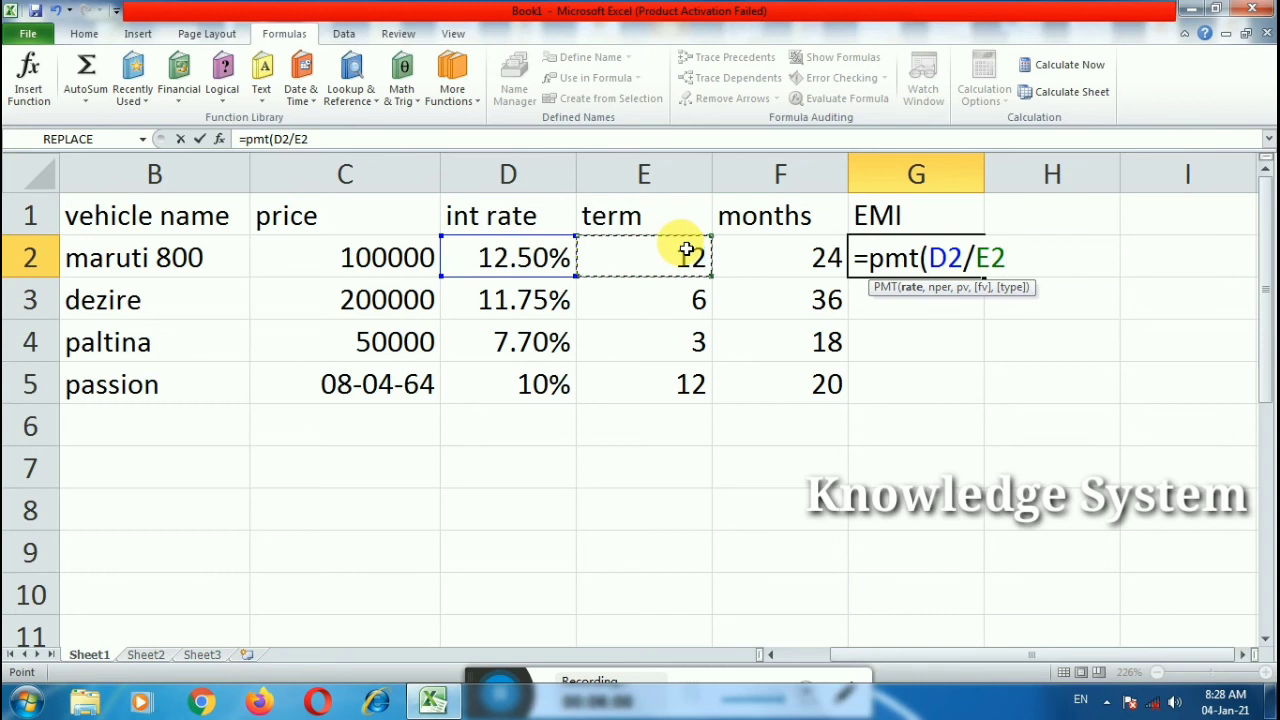
text(,)
click(800, 268)
text(,)
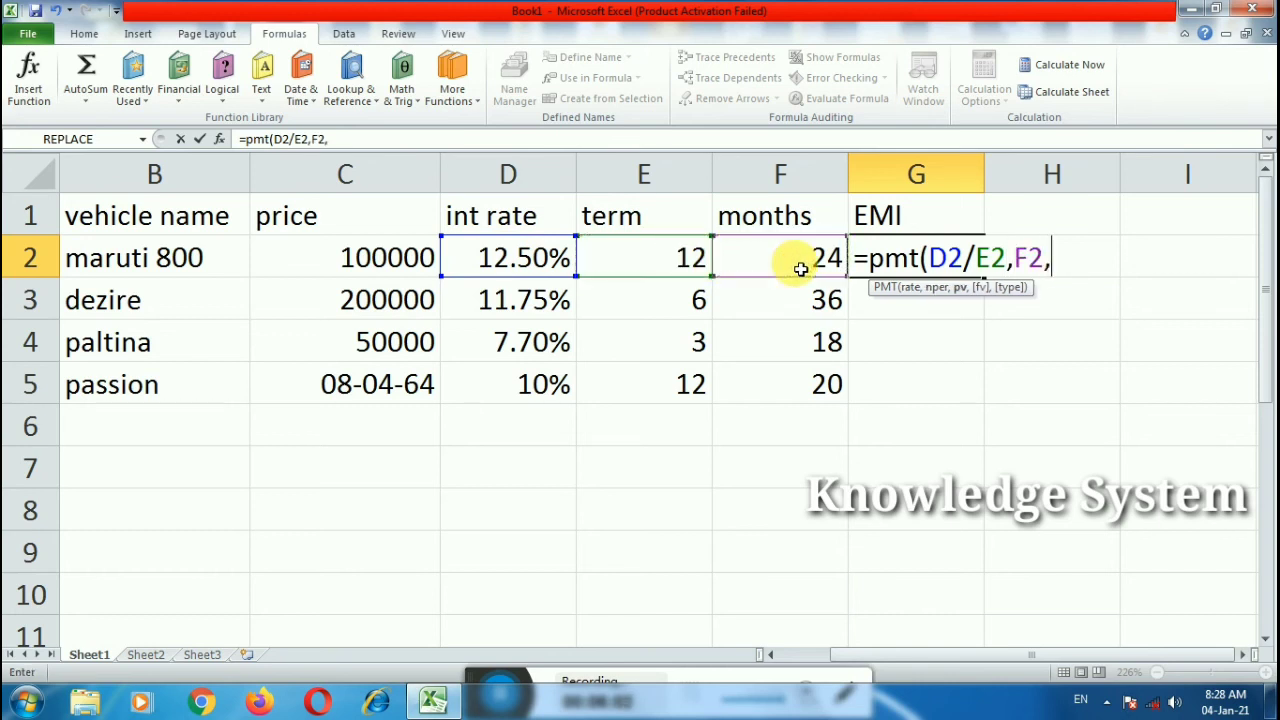
click(416, 260)
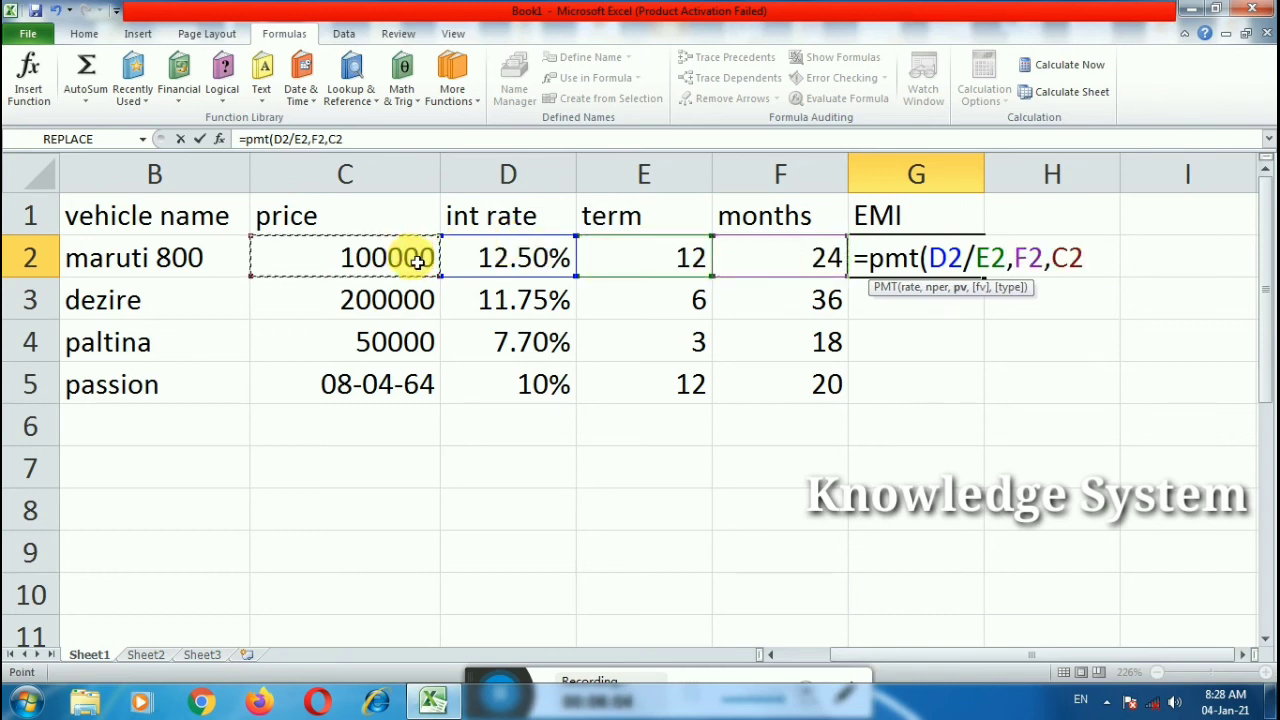
text())
key(Return)
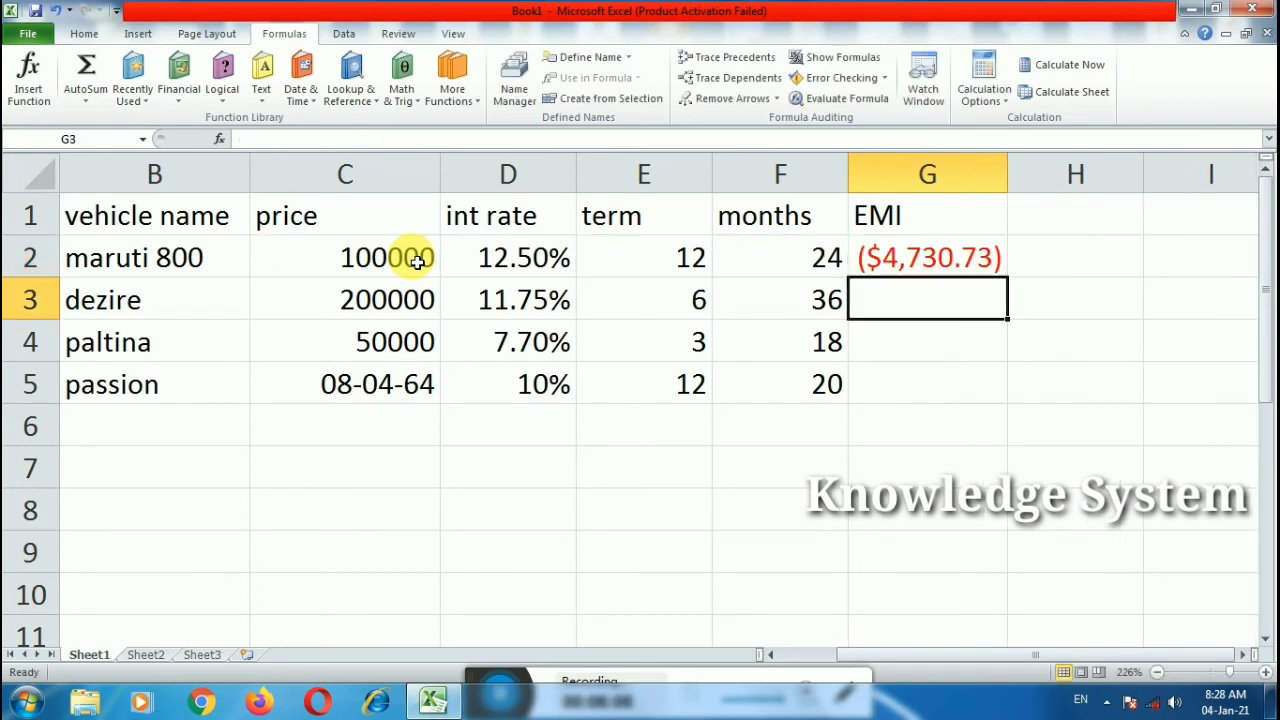
click(970, 268)
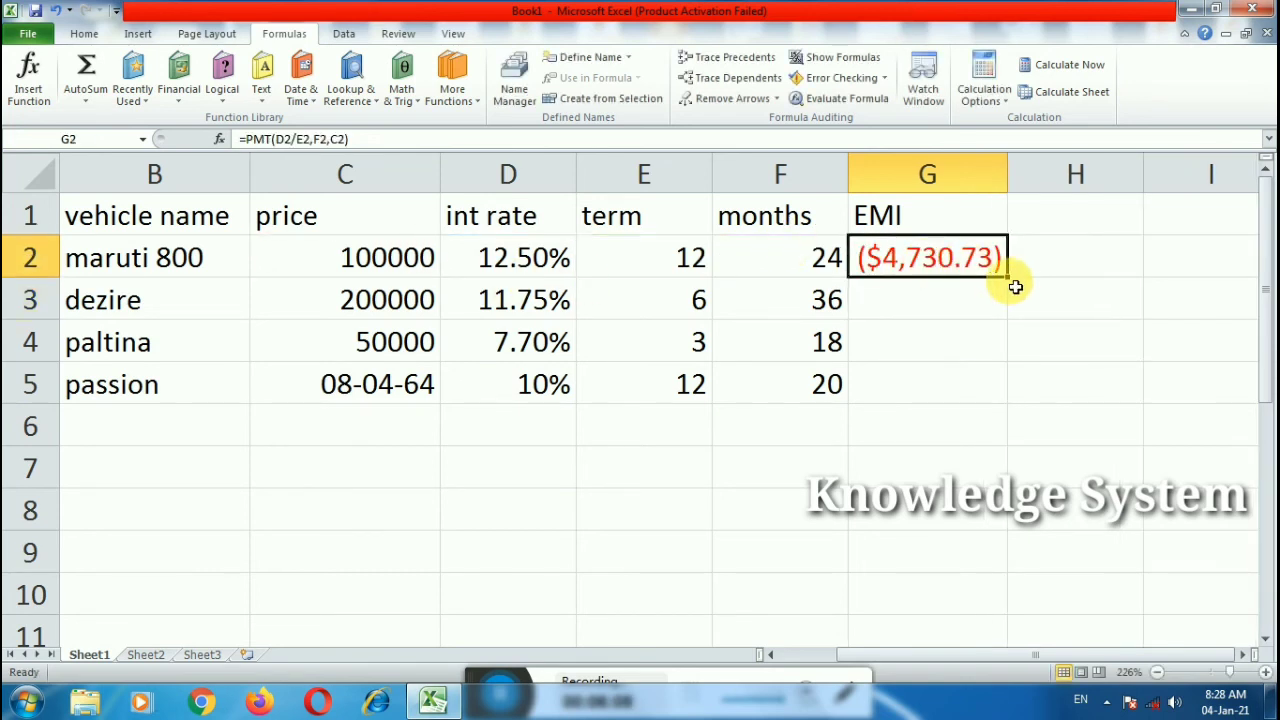
double_click(1016, 287)
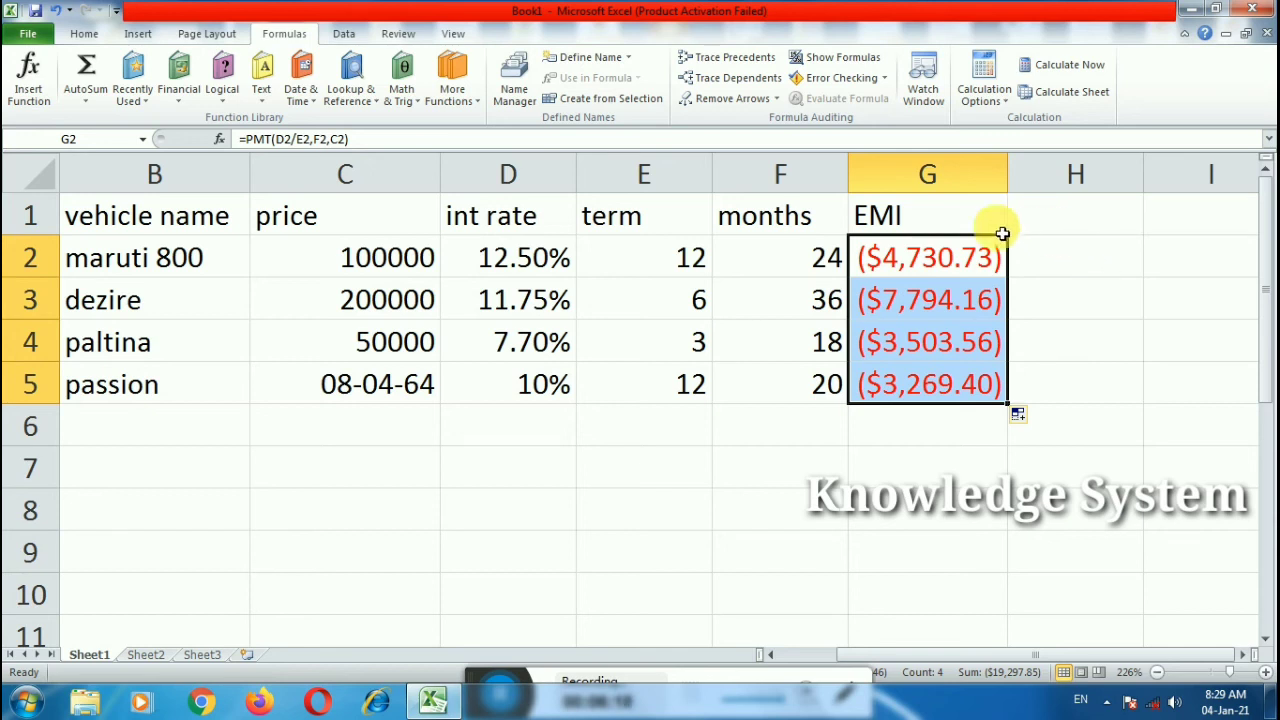
Step: Add the heading 'total pay' in H1
double_click(1092, 229)
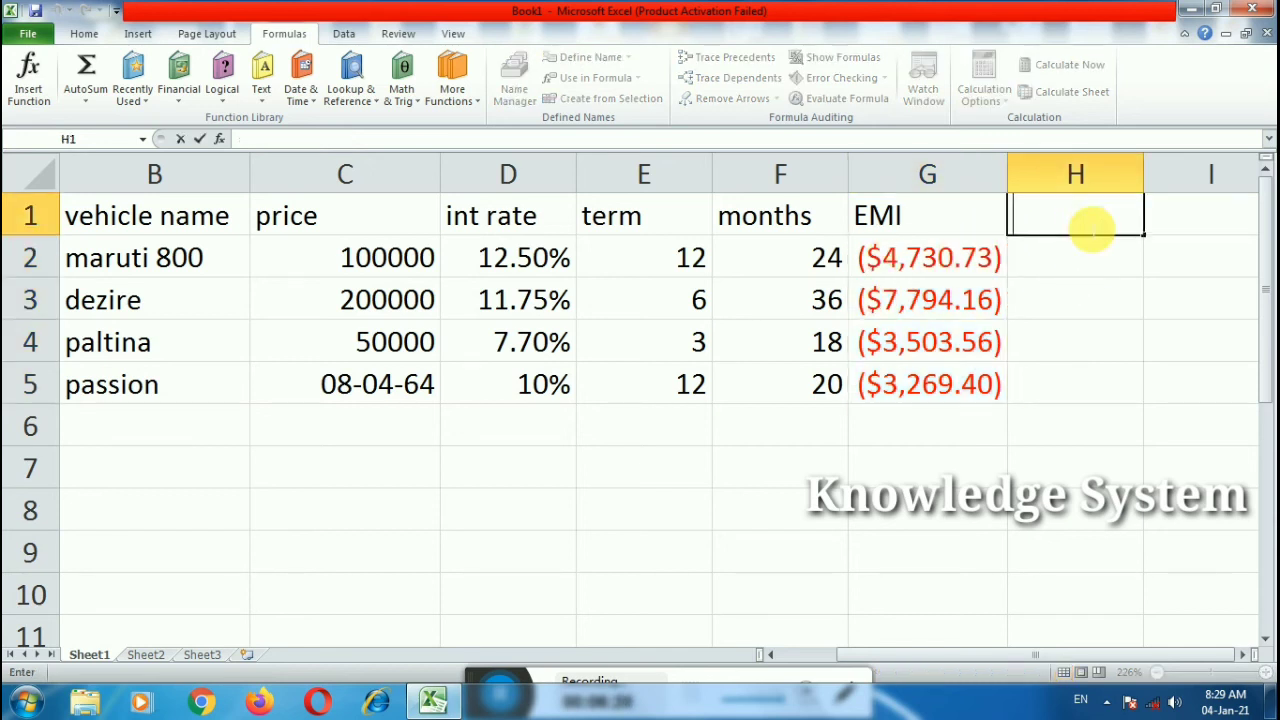
text(tota)
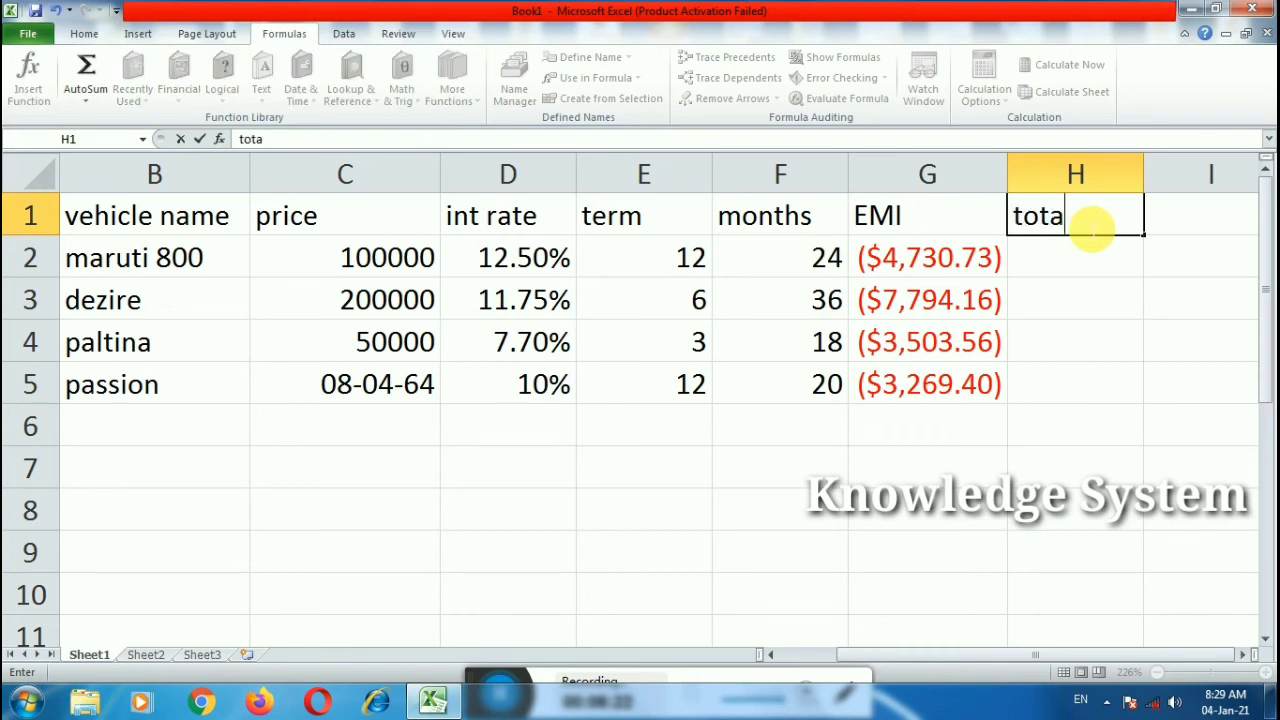
text(l pay)
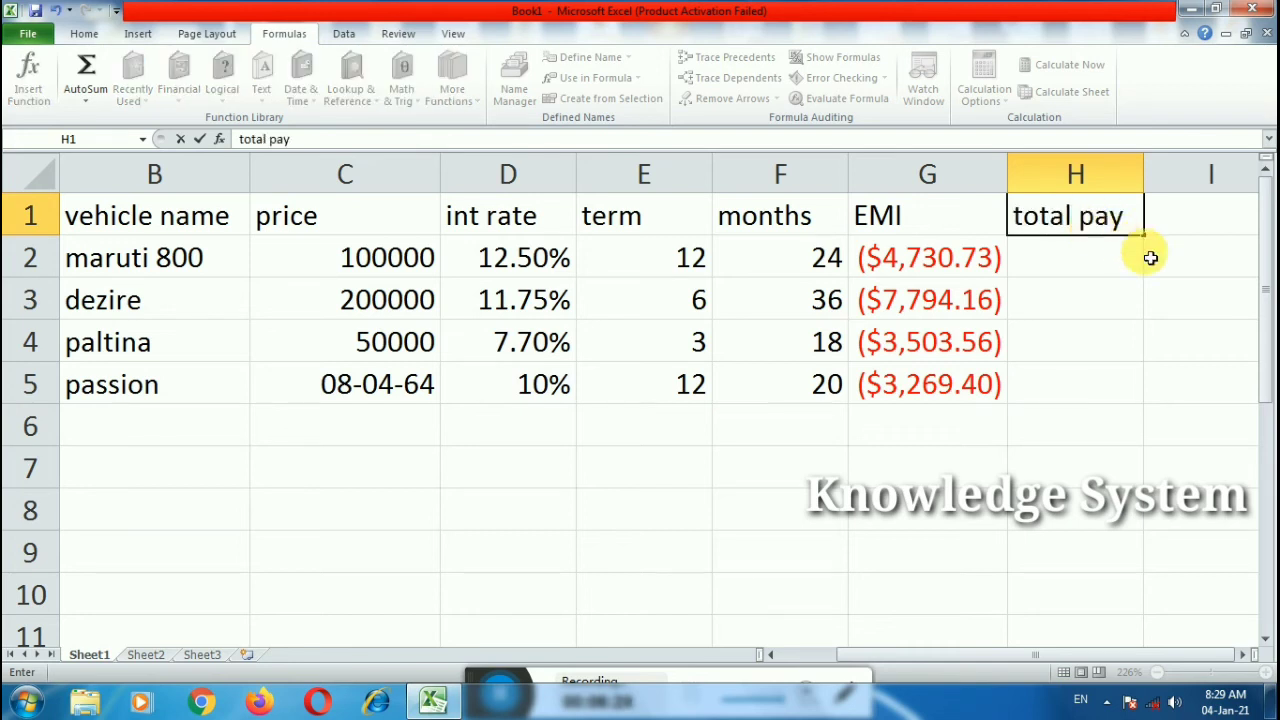
click(1150, 257)
double_click(1100, 252)
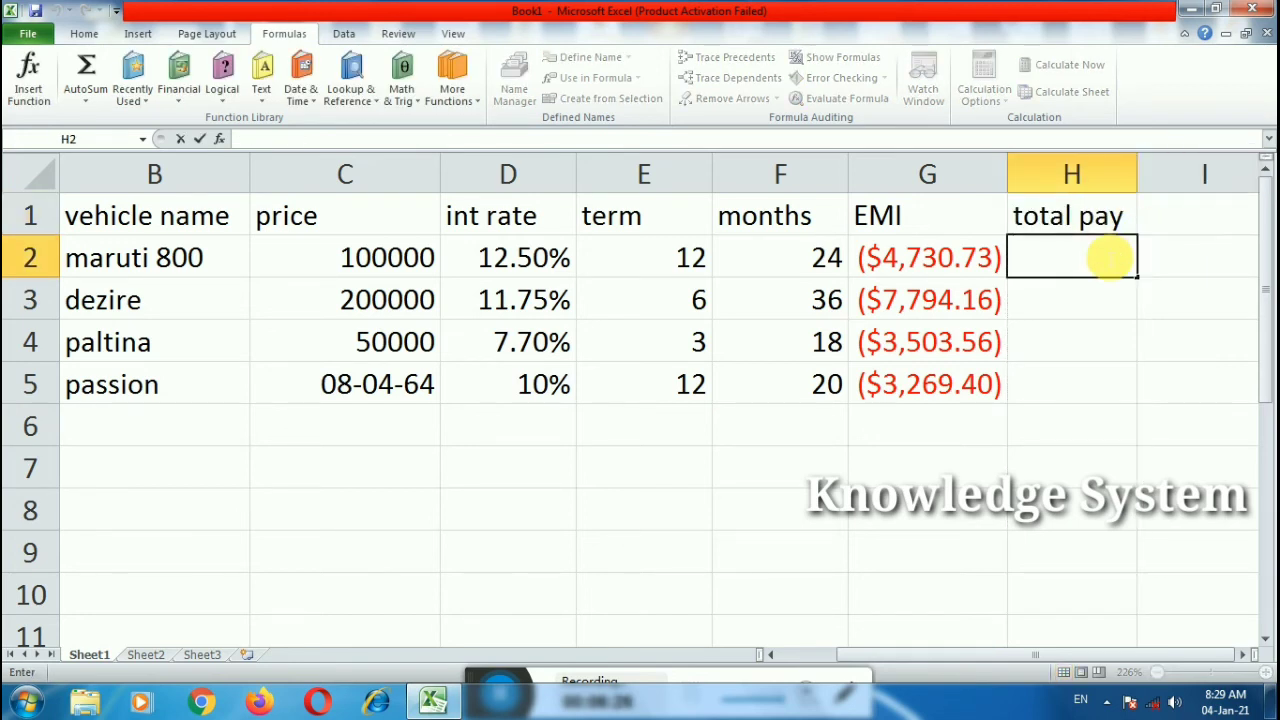
key(Escape)
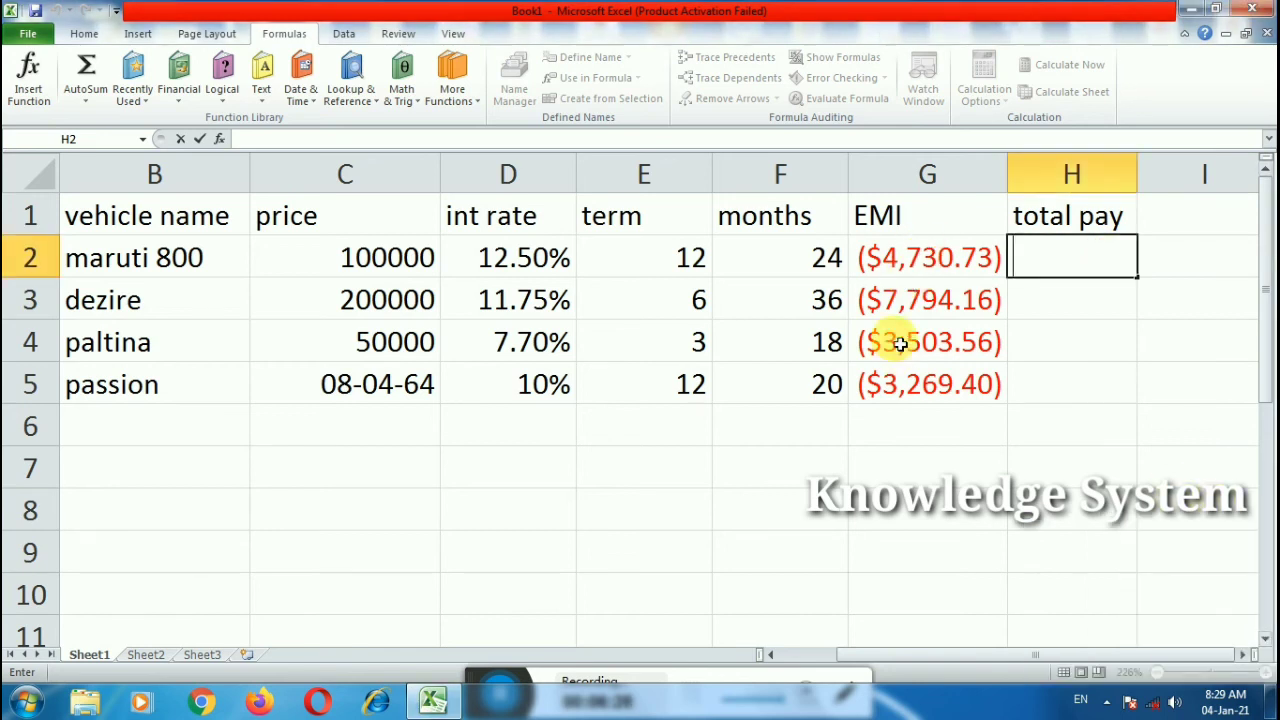
Step: Enter =G2*F2 in H2 and fill it down to H5
click(906, 275)
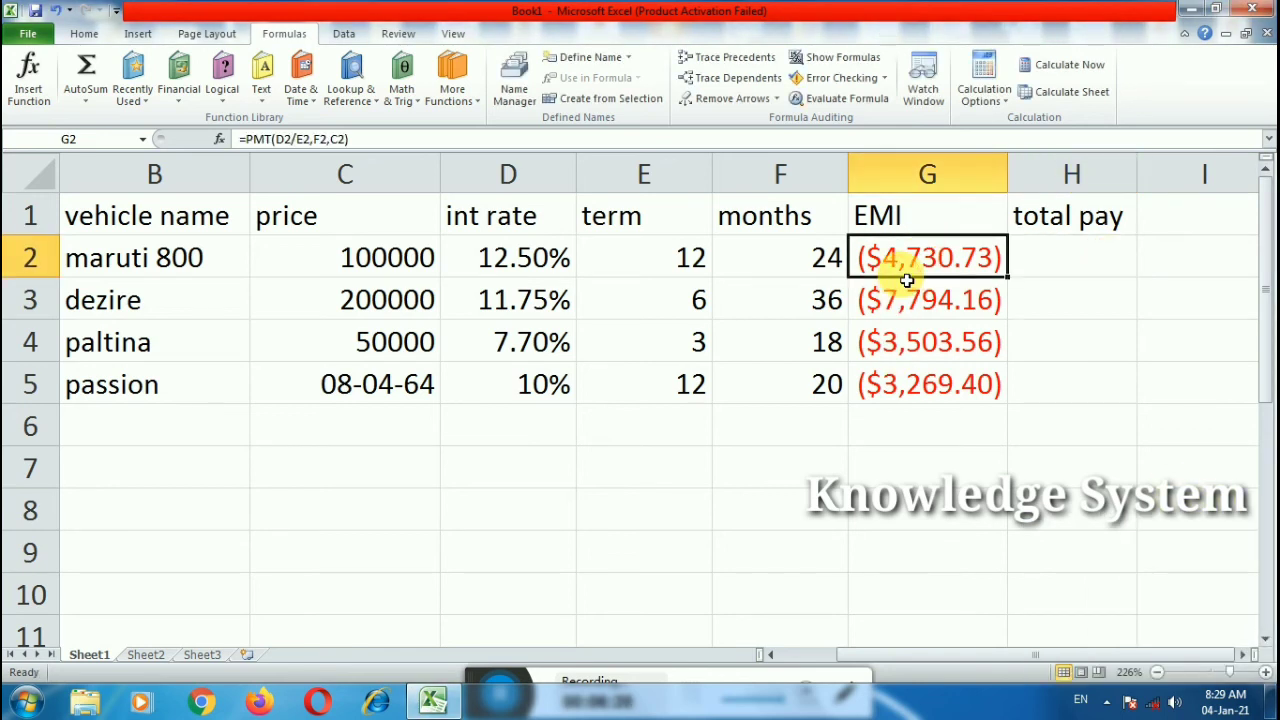
click(1066, 264)
text(=)
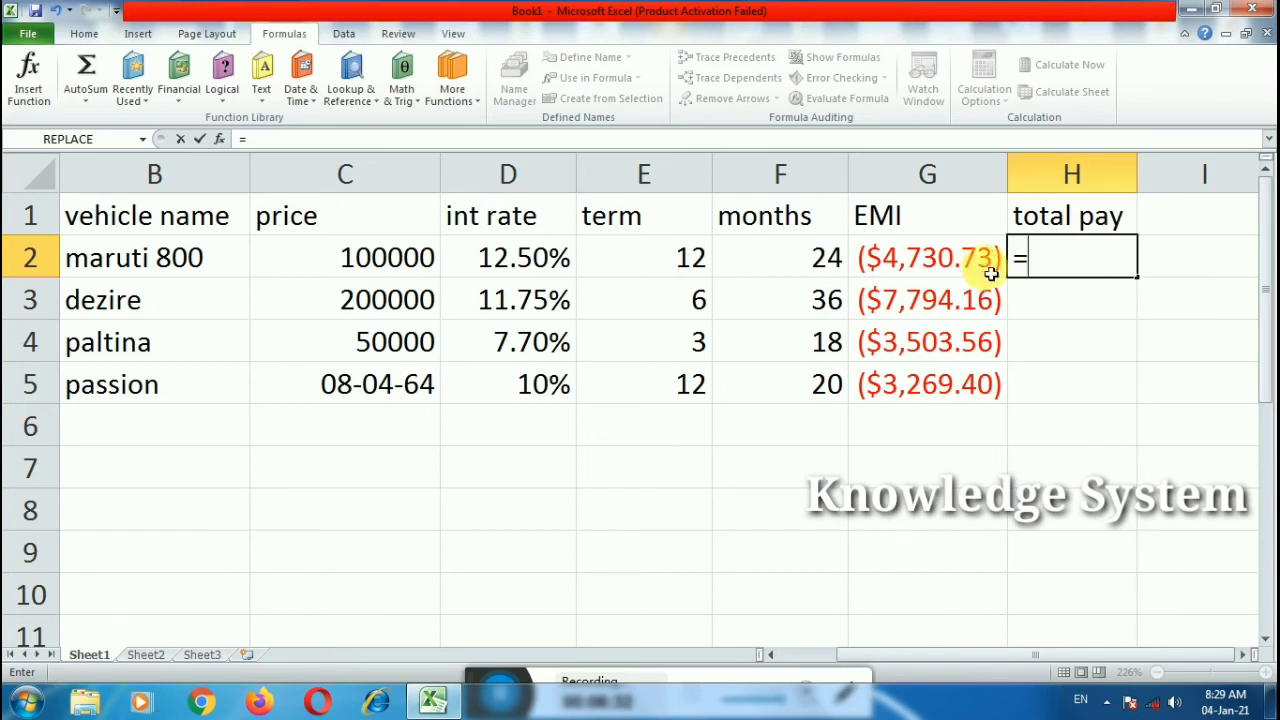
click(988, 270)
text(*)
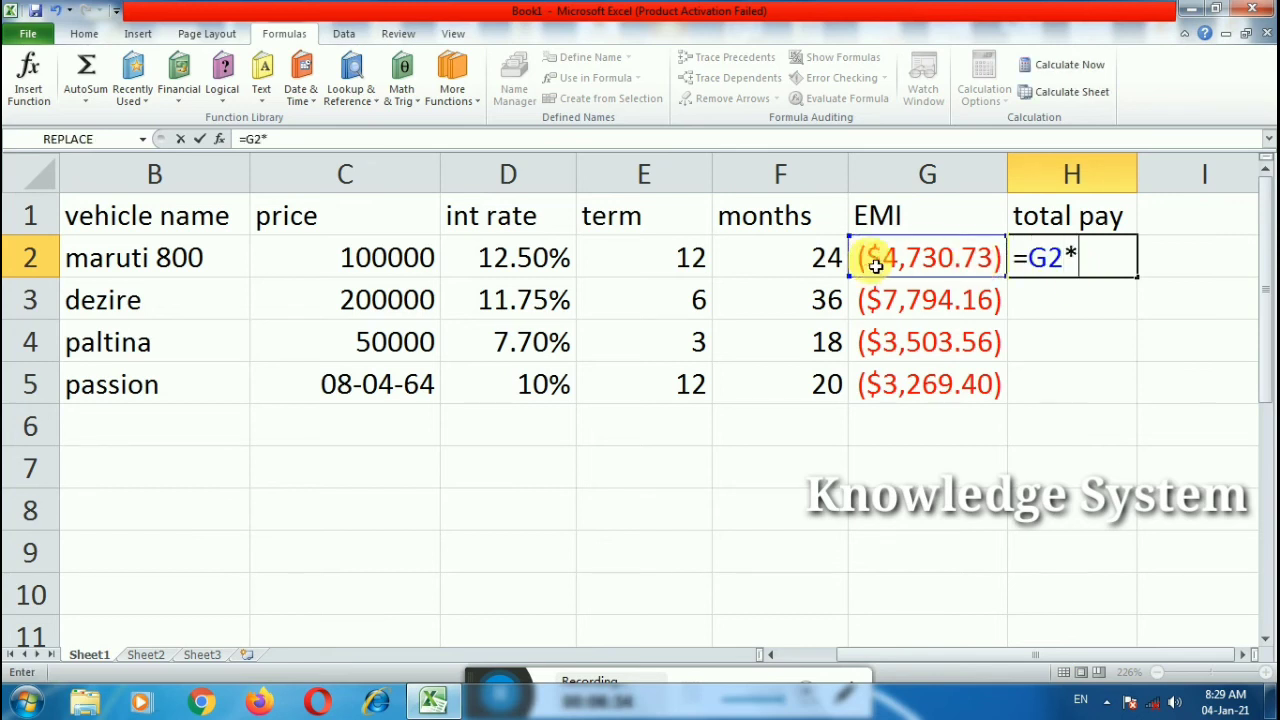
click(780, 260)
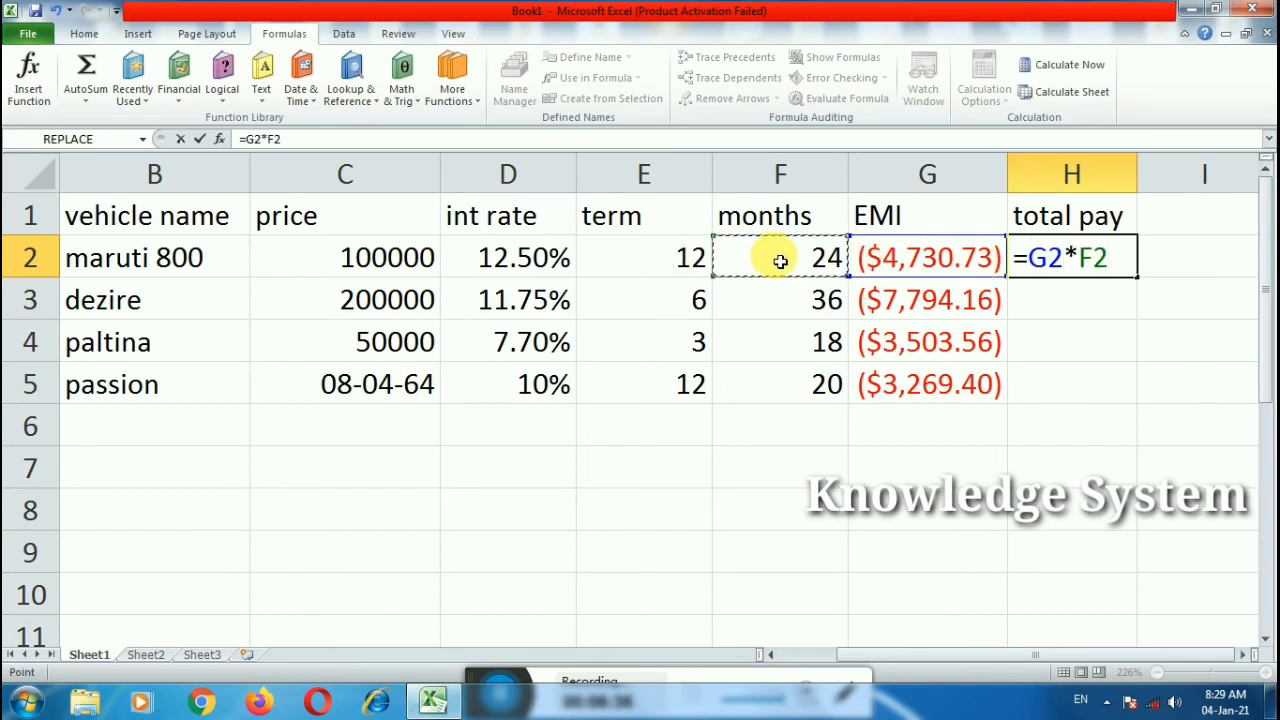
key(Return)
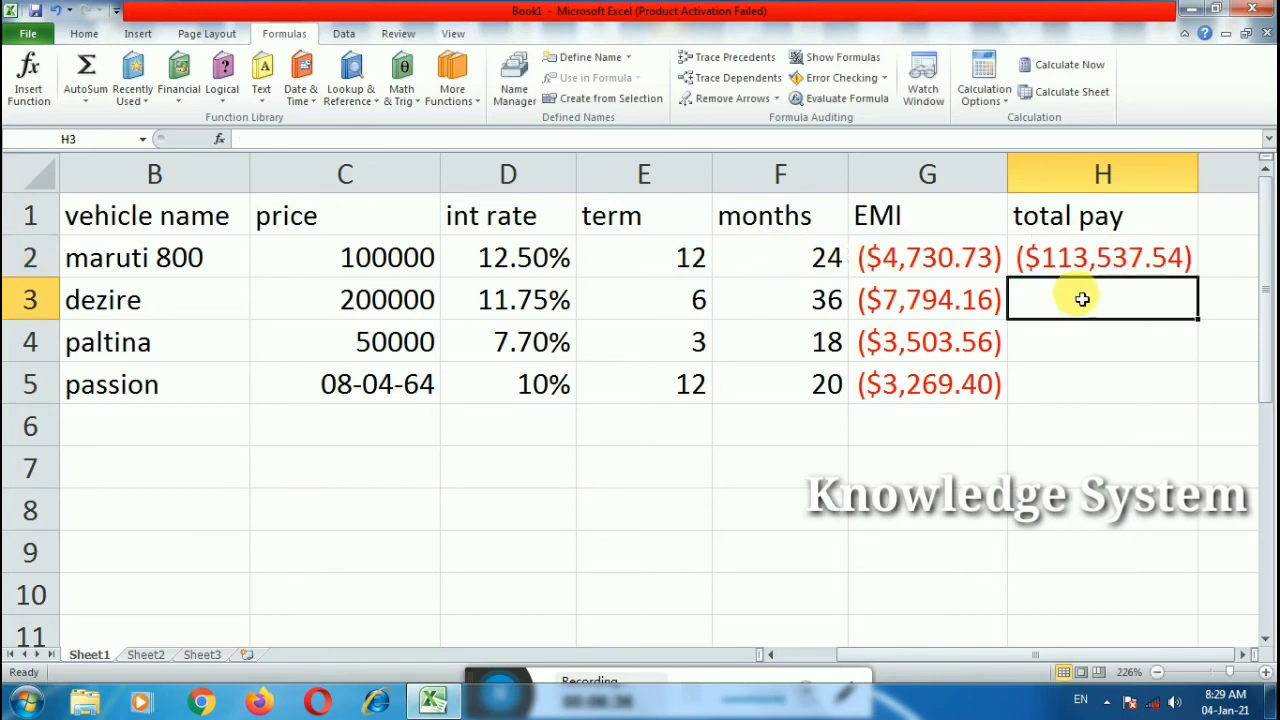
click(1243, 654)
click(985, 268)
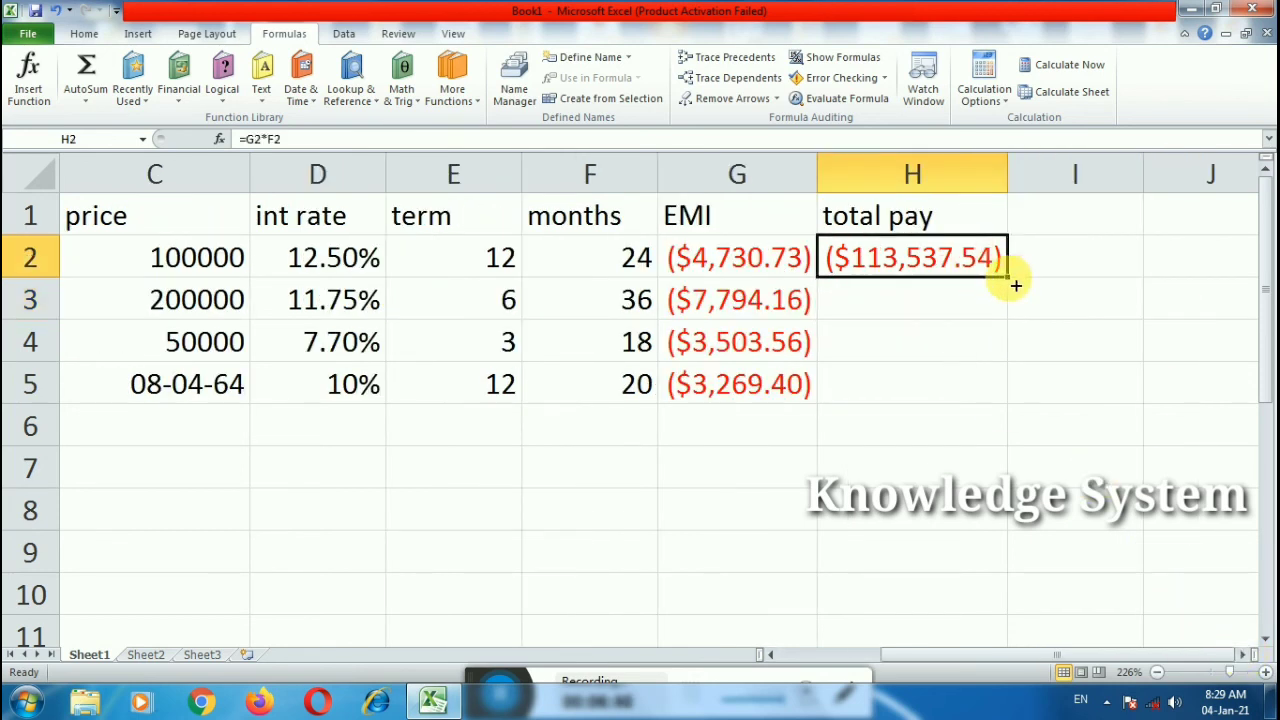
double_click(1015, 285)
click(1064, 226)
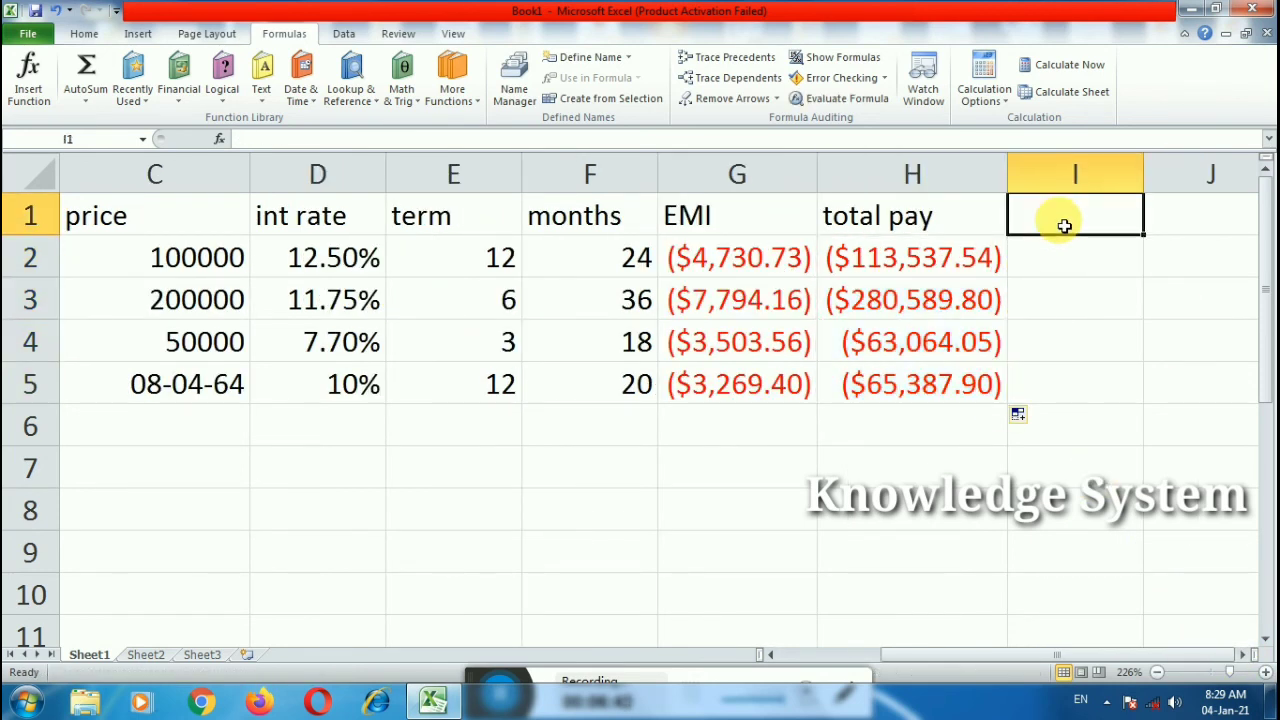
Step: Head column I 'Only int' and fill =H2+C2 down I2:I5
text(Only in)
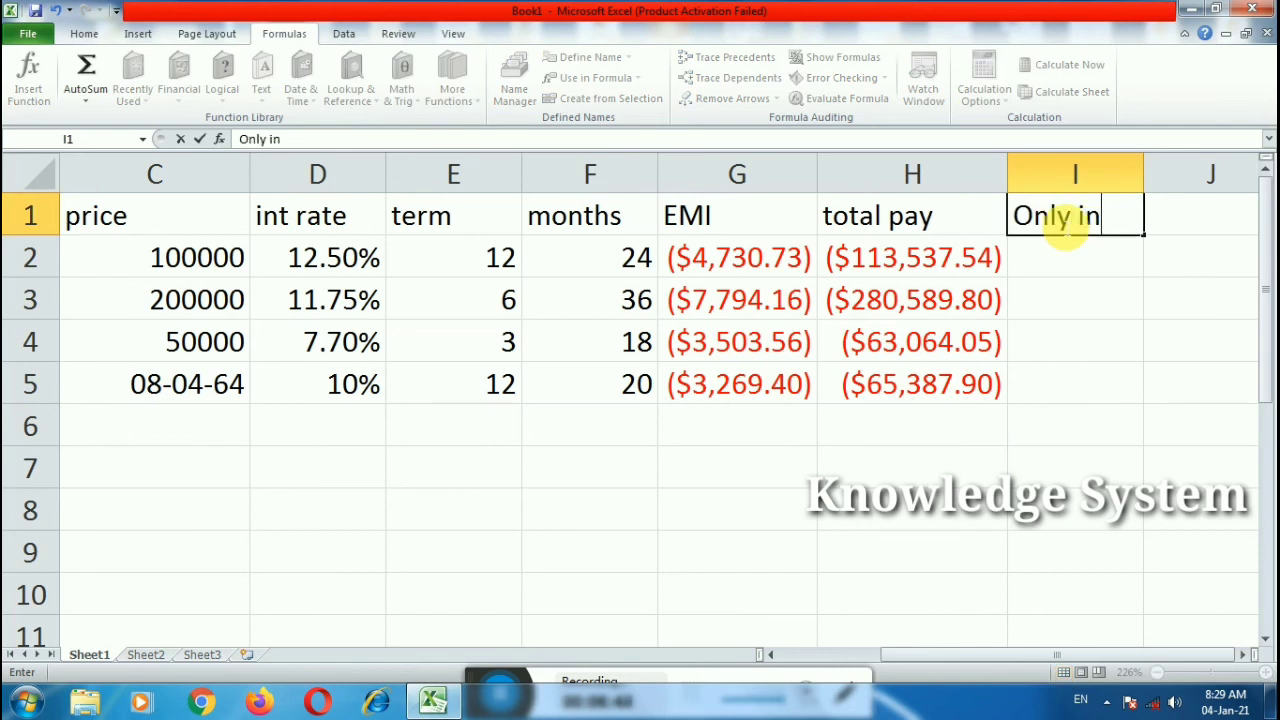
text(t)
click(1094, 271)
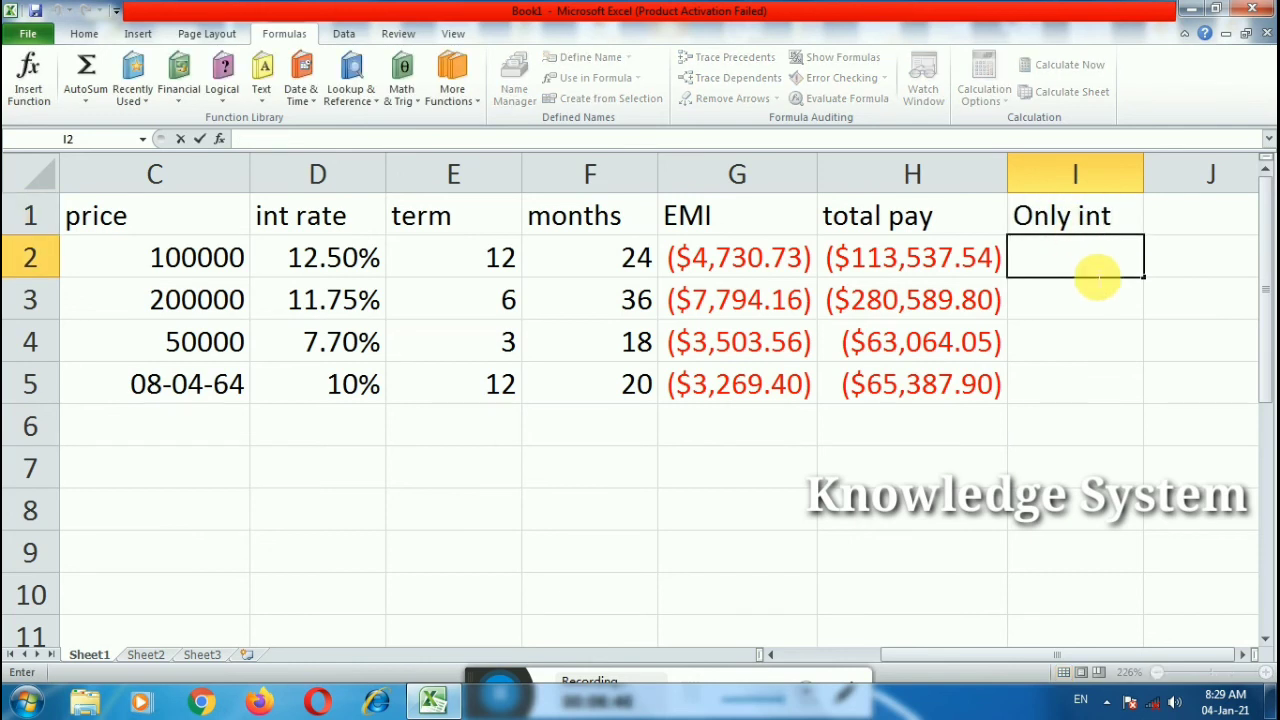
text(=)
click(943, 256)
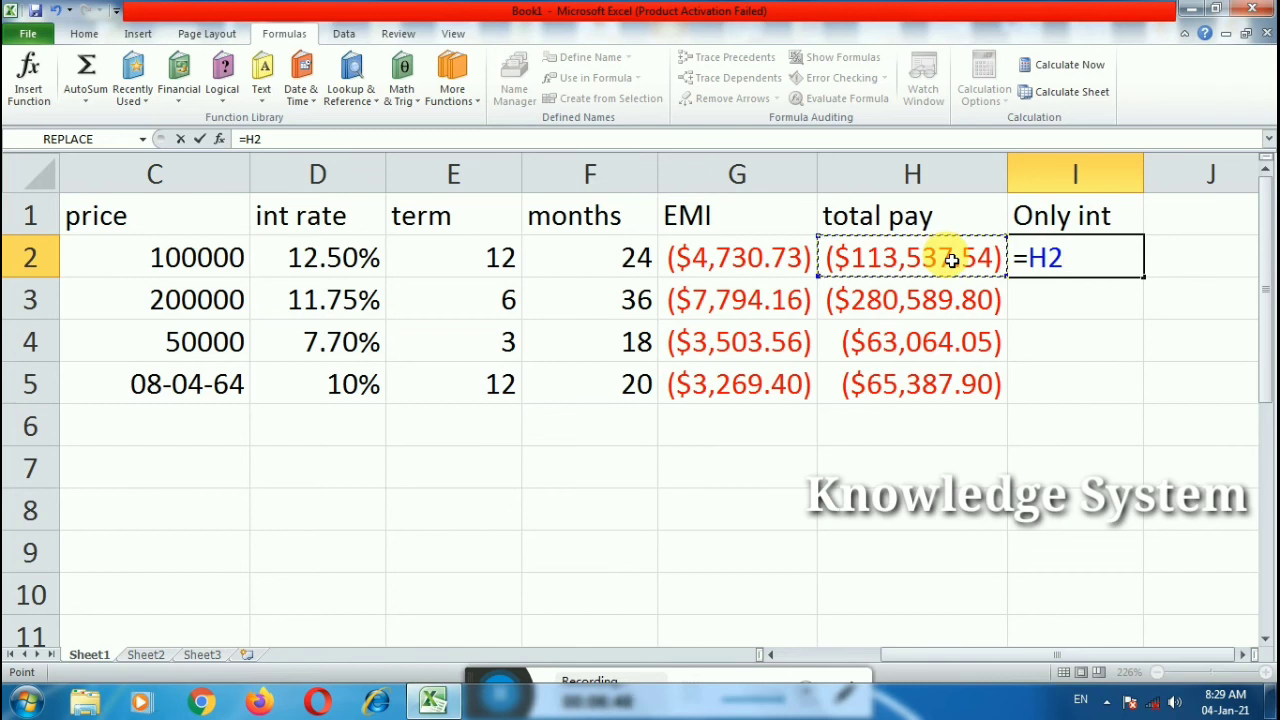
text(+)
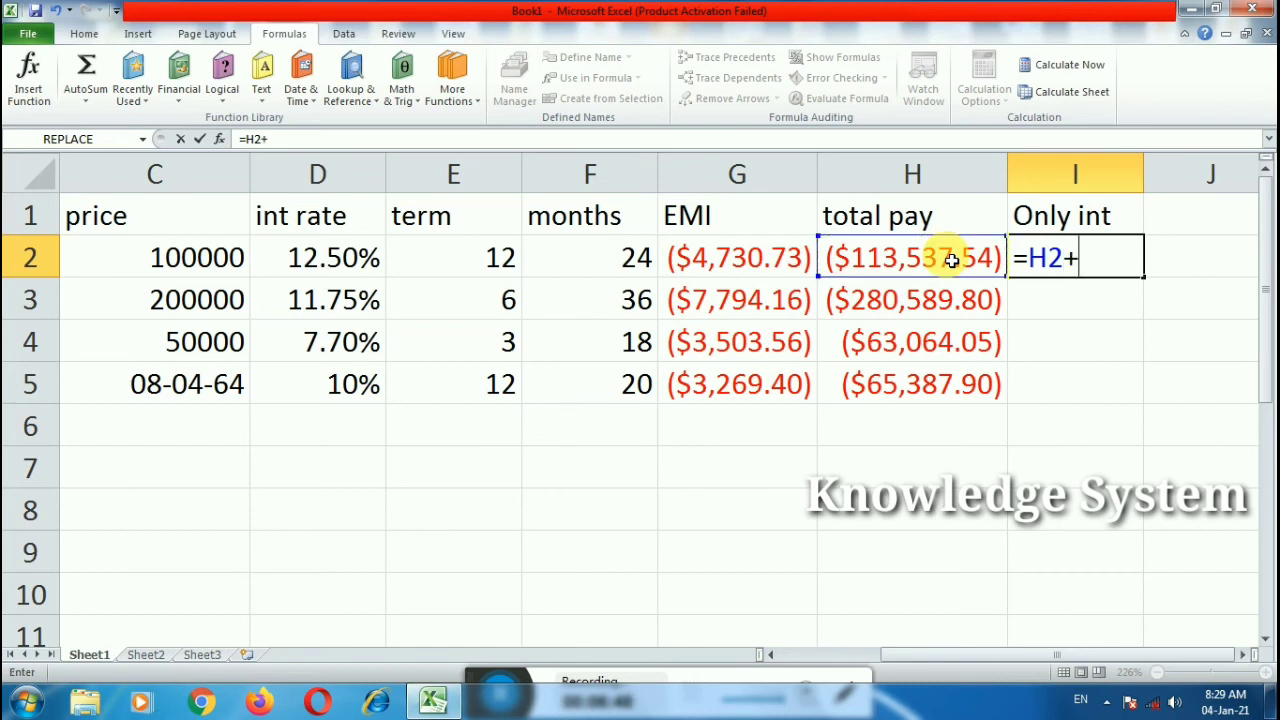
click(203, 266)
key(Return)
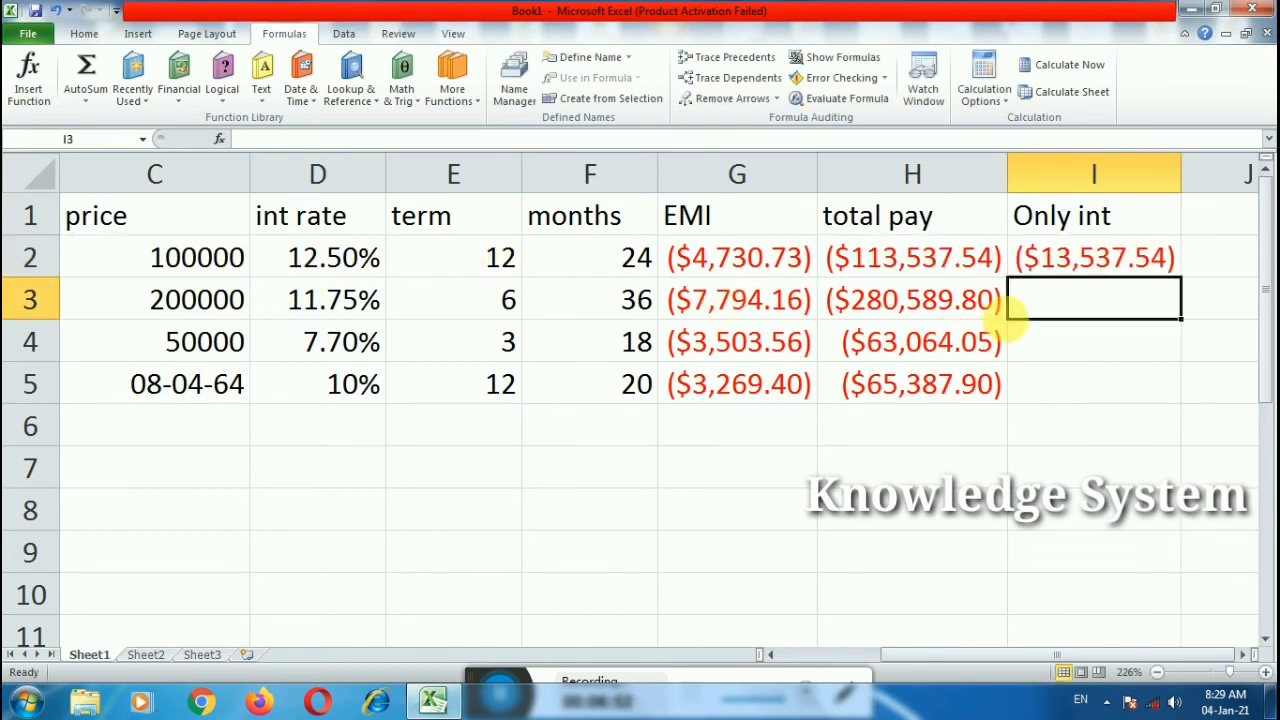
double_click(1092, 258)
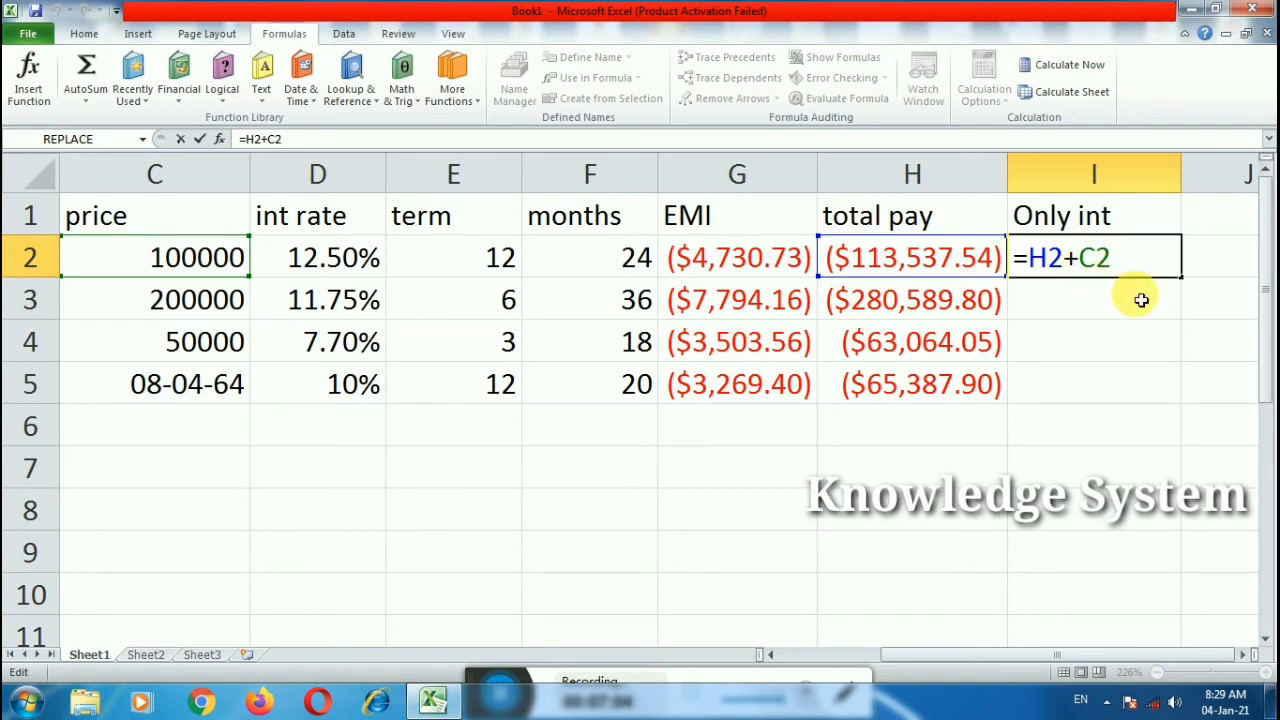
key(Return)
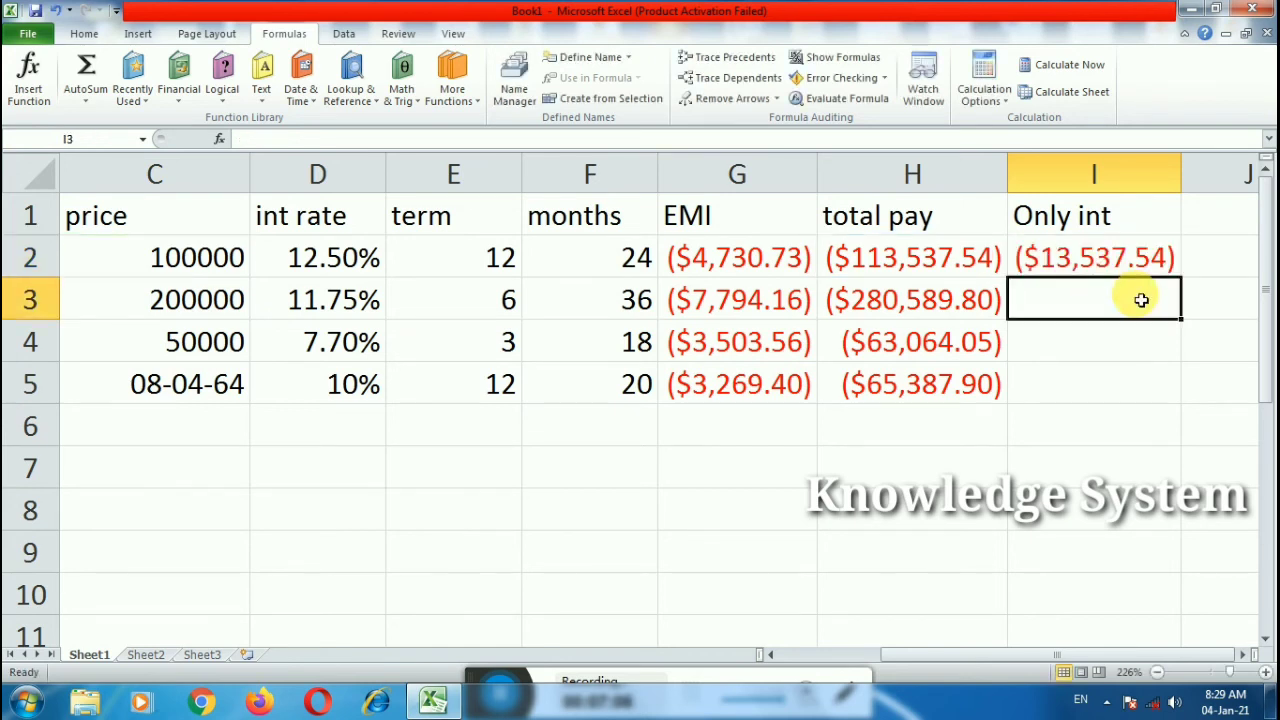
click(1108, 250)
drag(1188, 286, 1157, 404)
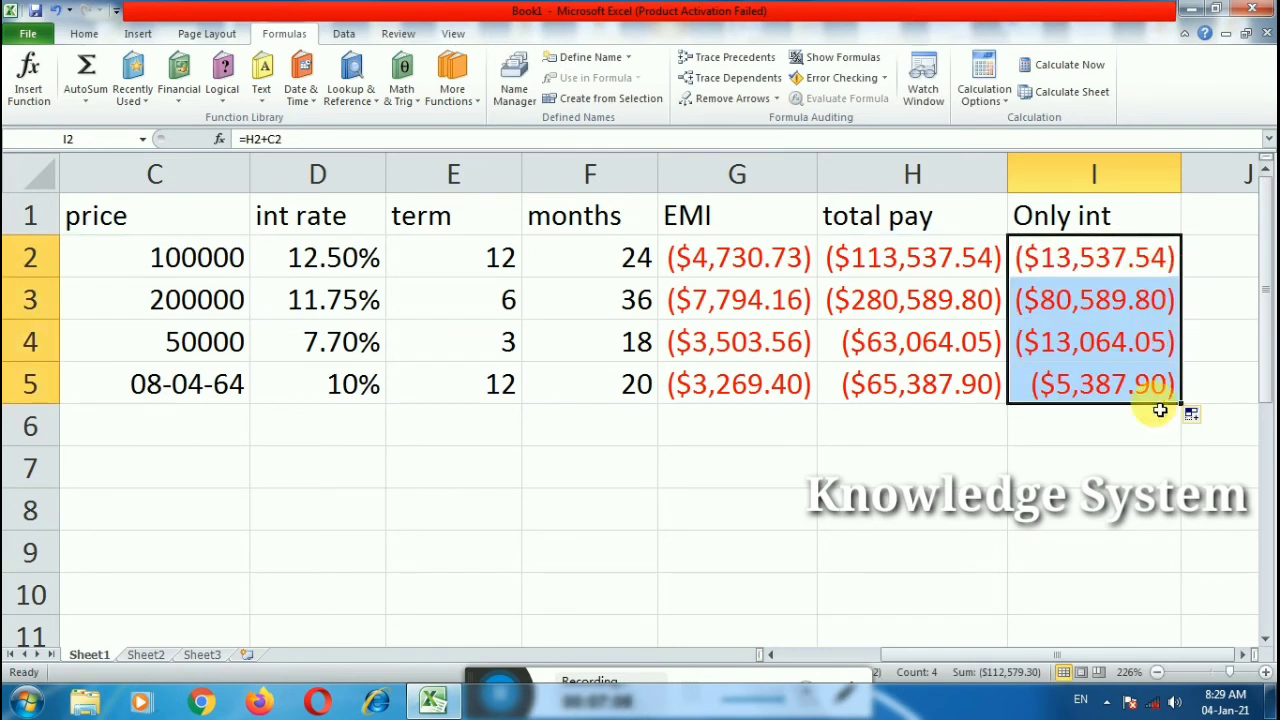
click(1138, 458)
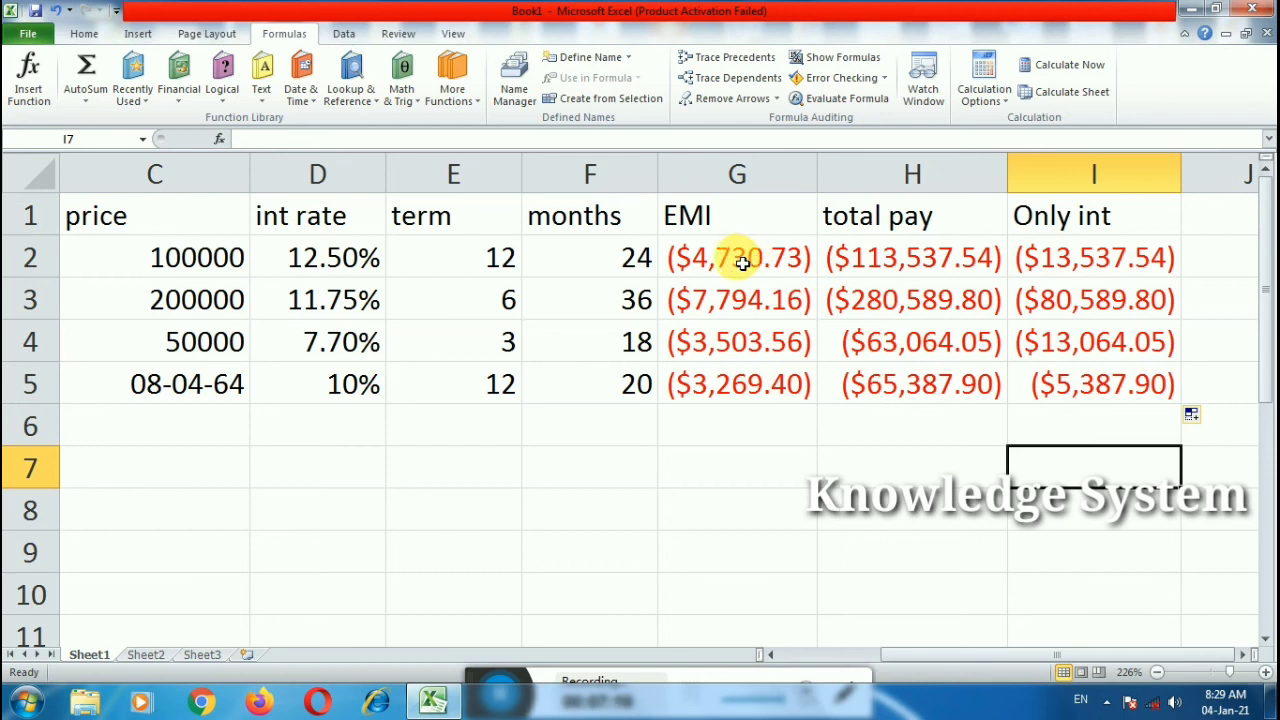
Step: Apply the Number format to the results in G2:I5
drag(694, 258, 1088, 400)
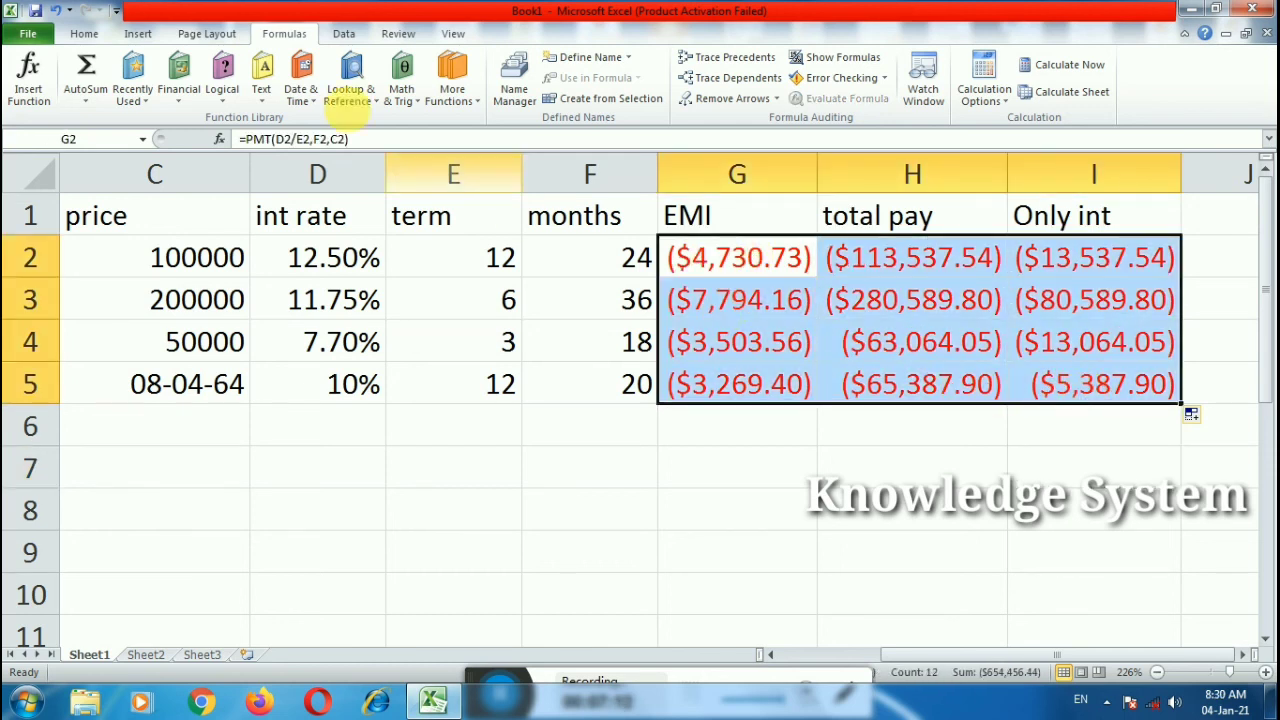
click(84, 33)
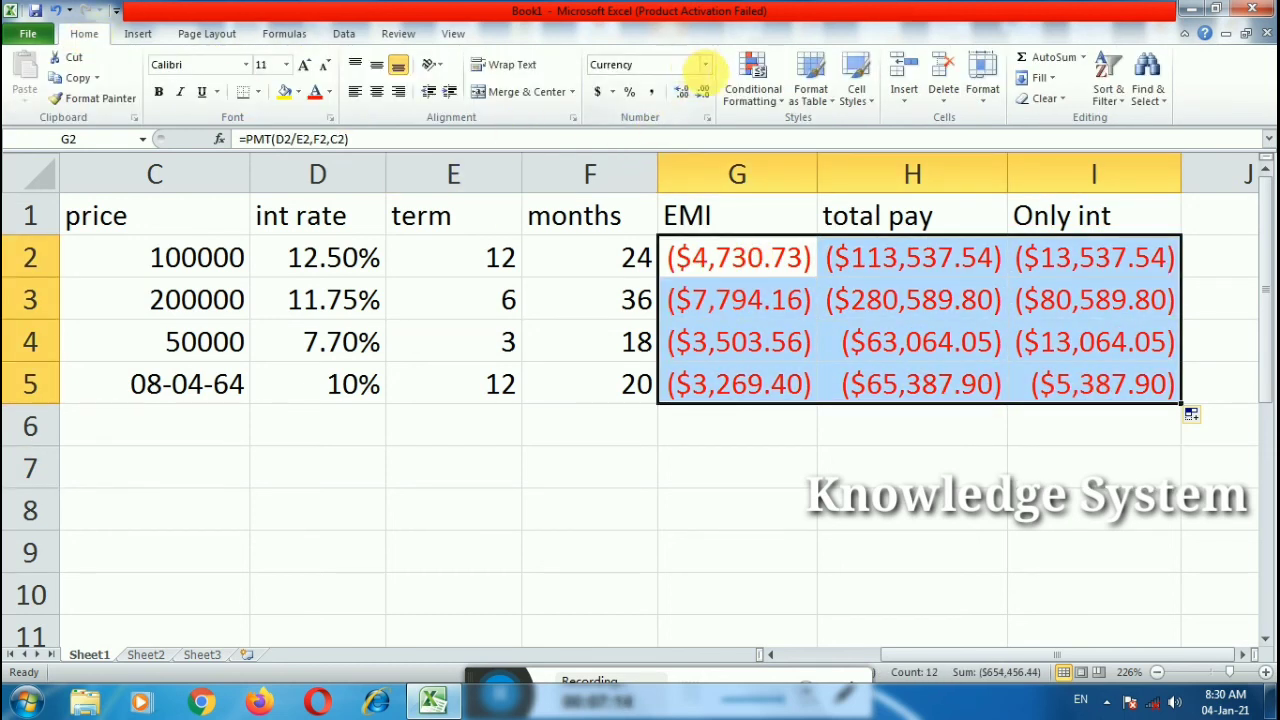
click(705, 65)
click(672, 134)
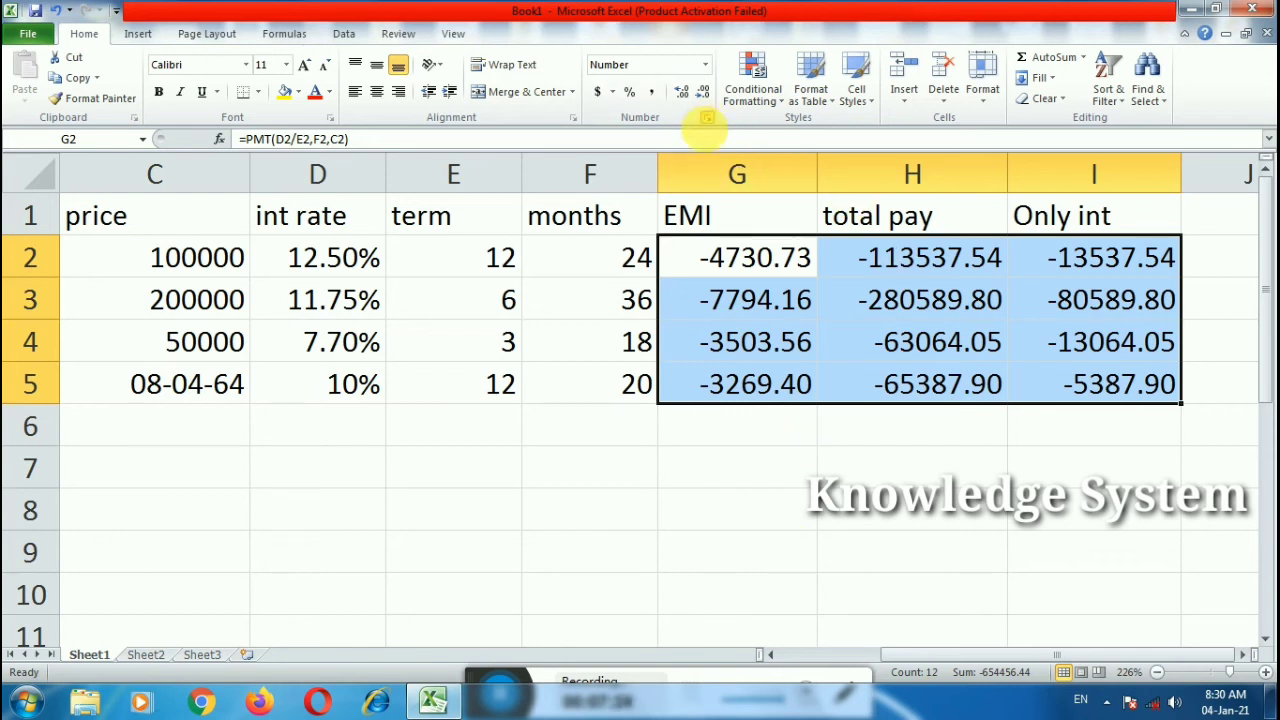
Step: In Format Cells, show negatives in red with 0 decimal places
key(ctrl+1)
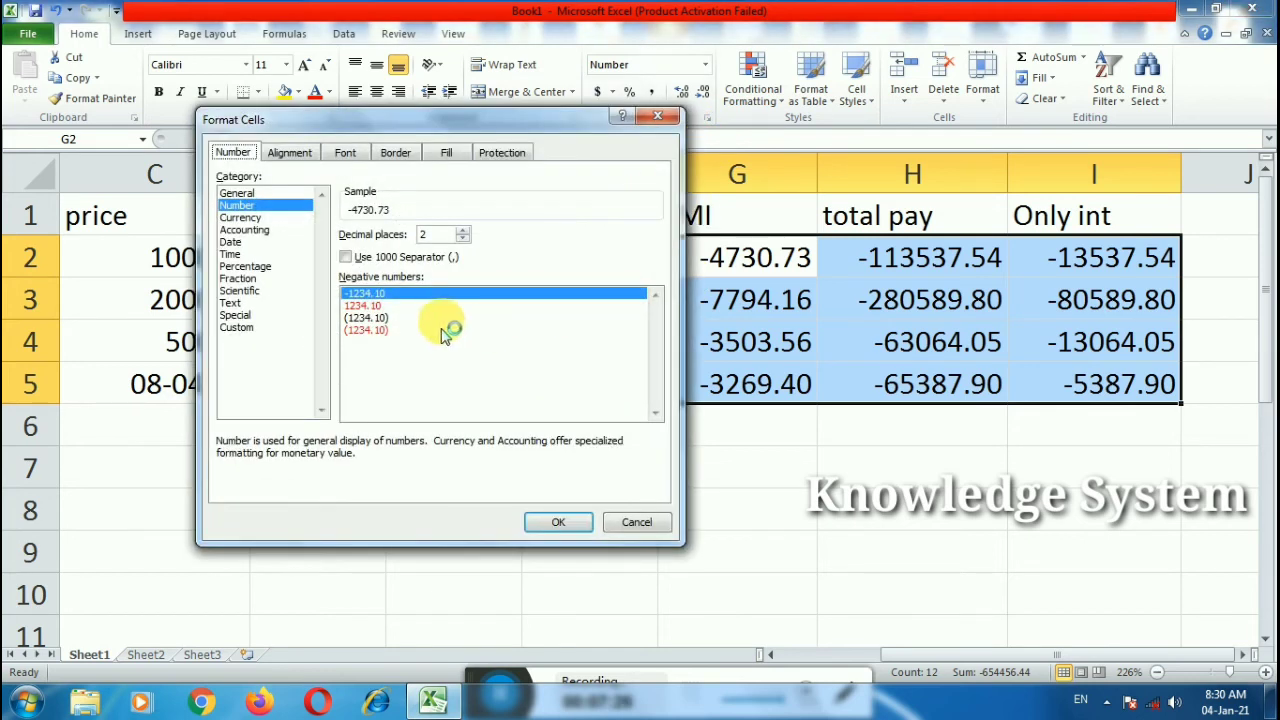
click(368, 310)
click(462, 238)
click(462, 238)
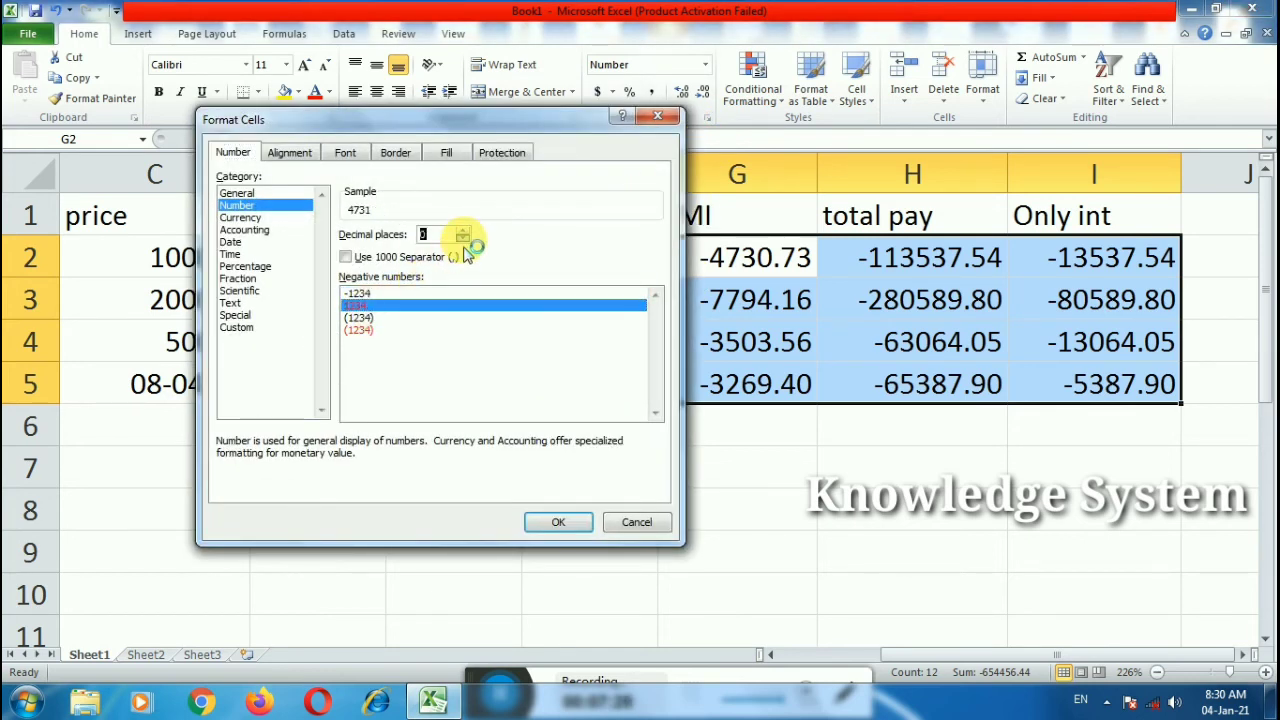
click(557, 522)
Step: Inspect the number format of empty cell G8 and close without changes
click(734, 515)
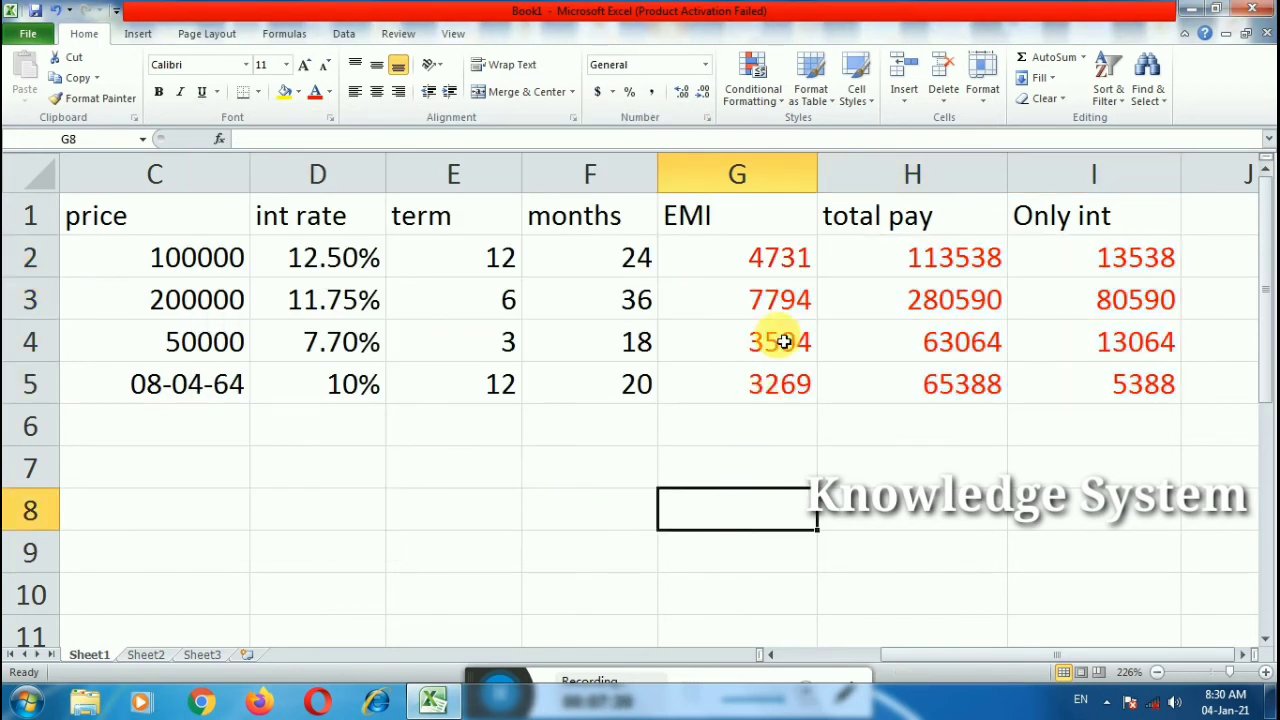
click(706, 118)
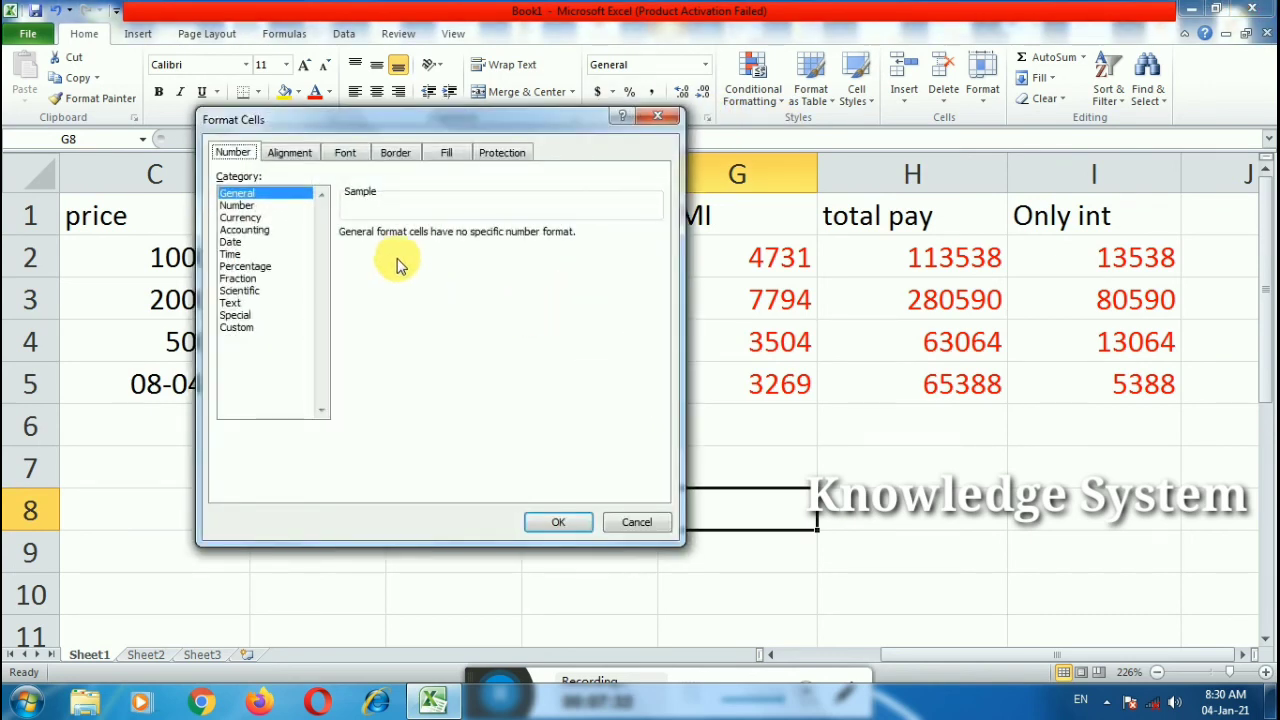
click(637, 522)
click(829, 525)
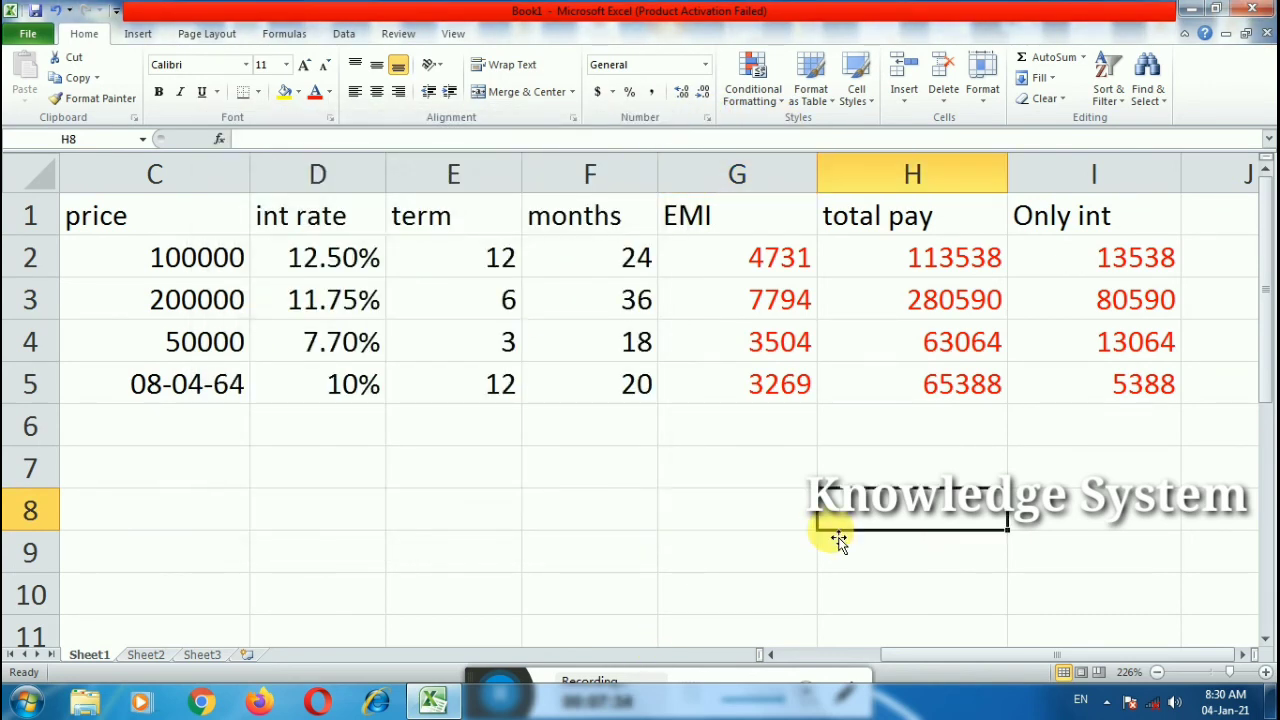
click(709, 505)
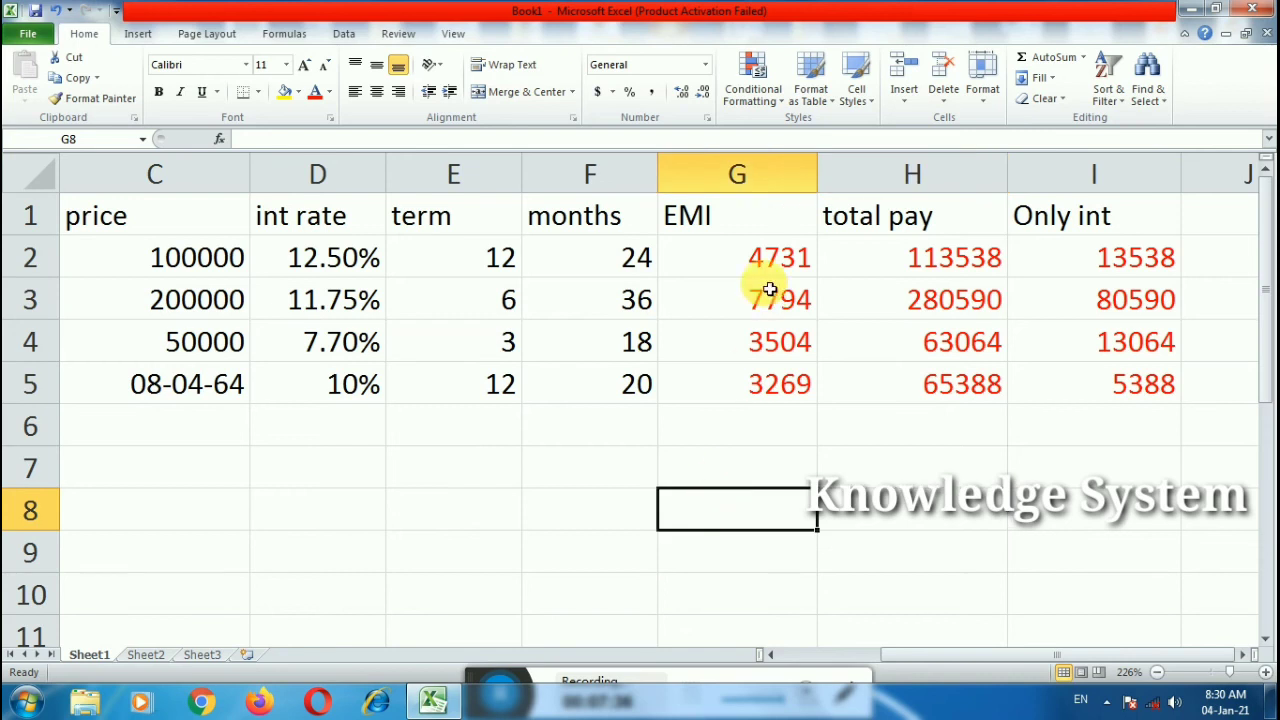
Step: Change passion's price in C5 to 56456
click(164, 382)
text(56456)
click(197, 450)
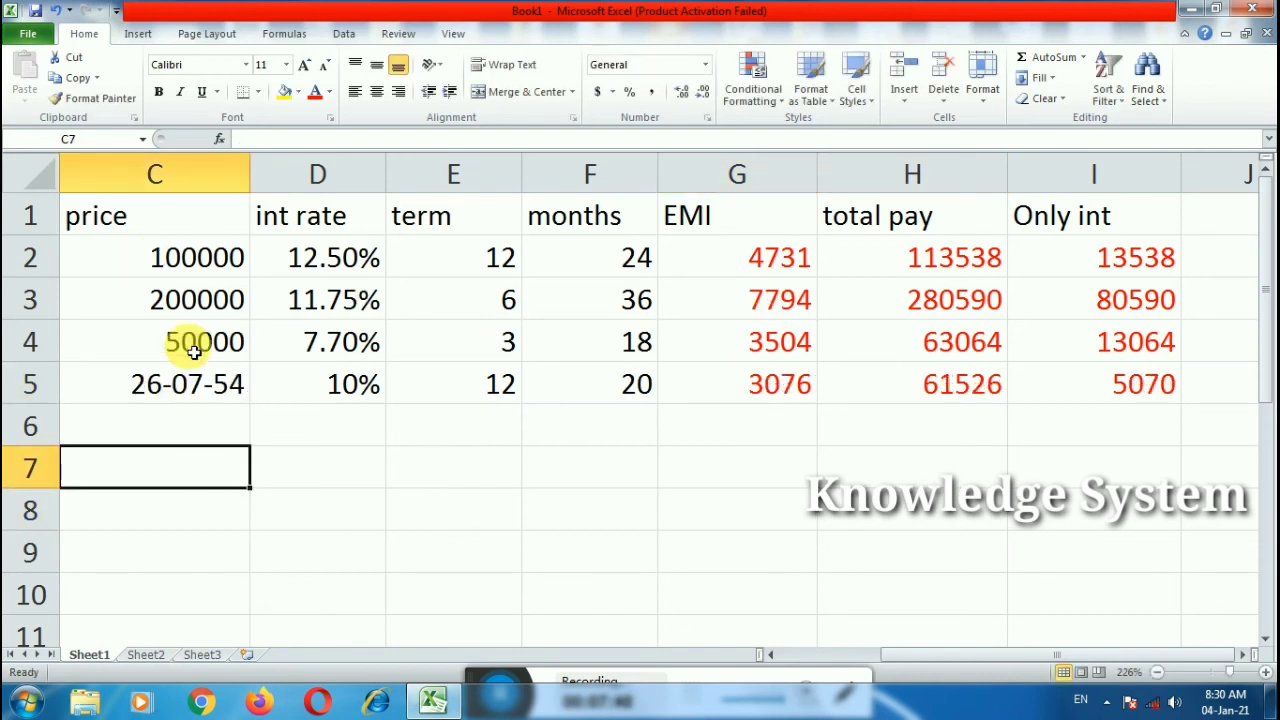
click(208, 275)
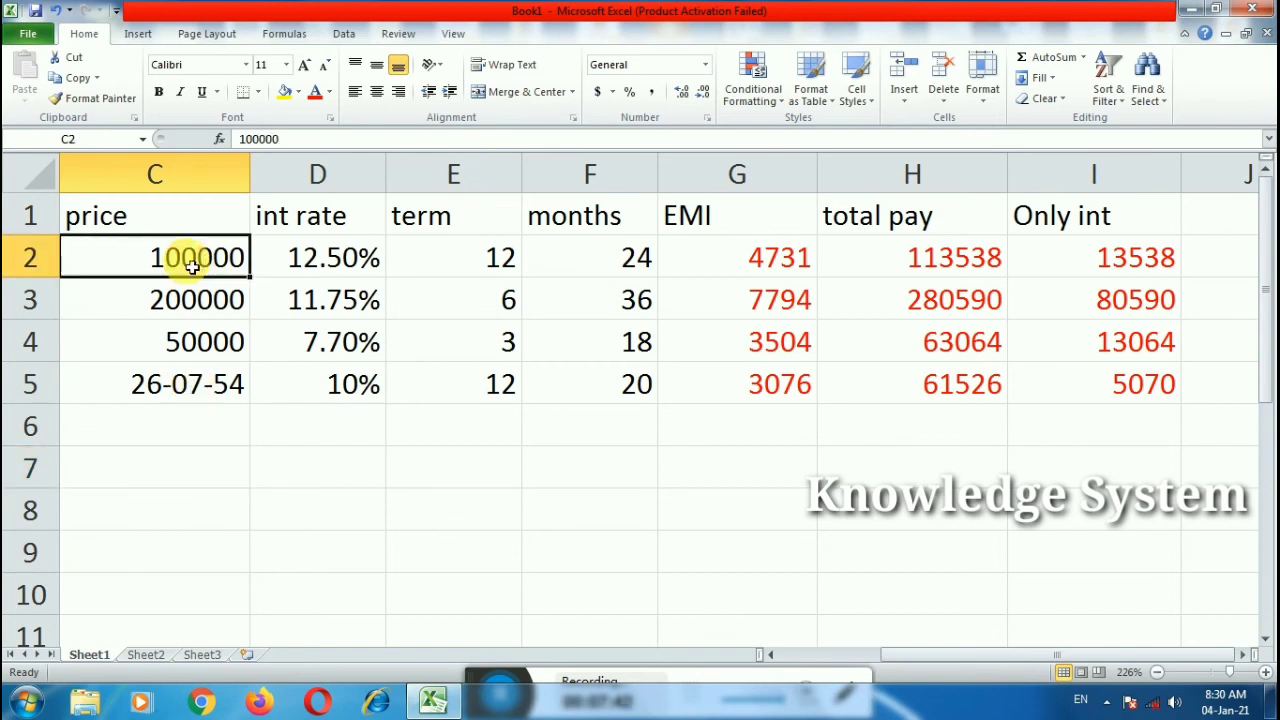
drag(901, 664, 897, 662)
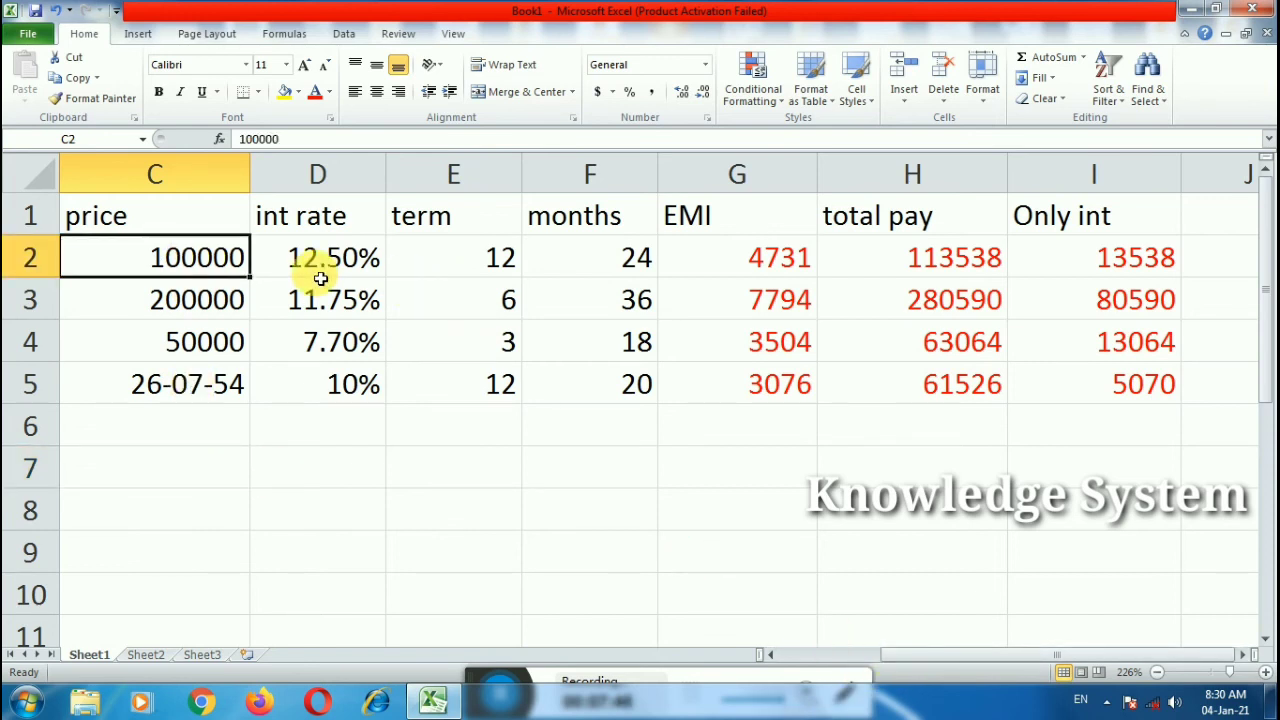
Step: Review the term, months, PMT, total pay and Only int formulas in row 2
click(466, 272)
click(594, 252)
click(741, 262)
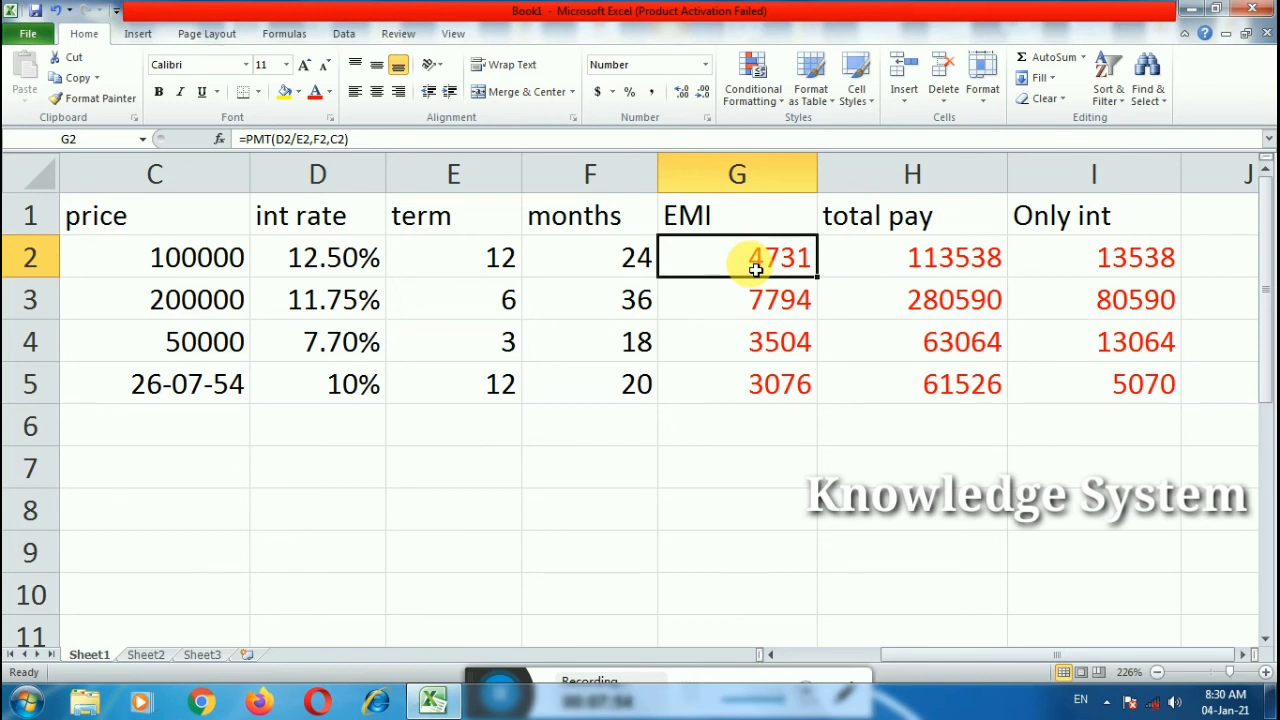
double_click(951, 254)
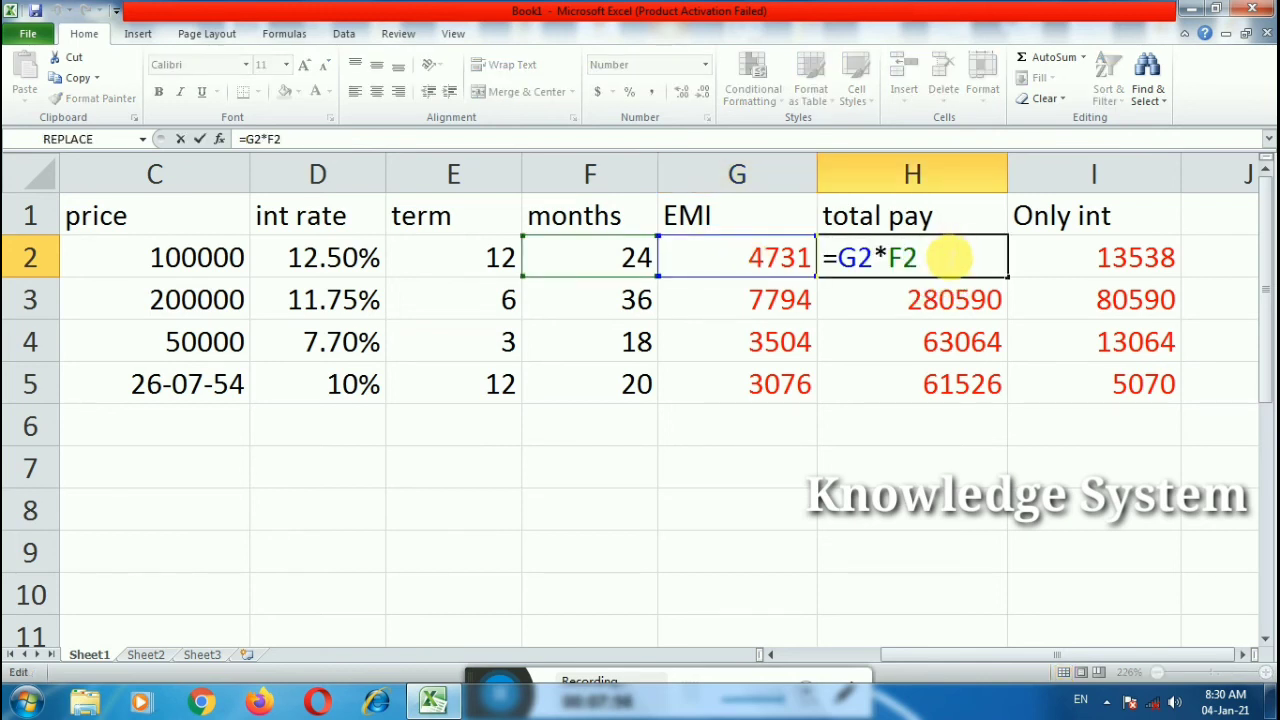
click(1128, 251)
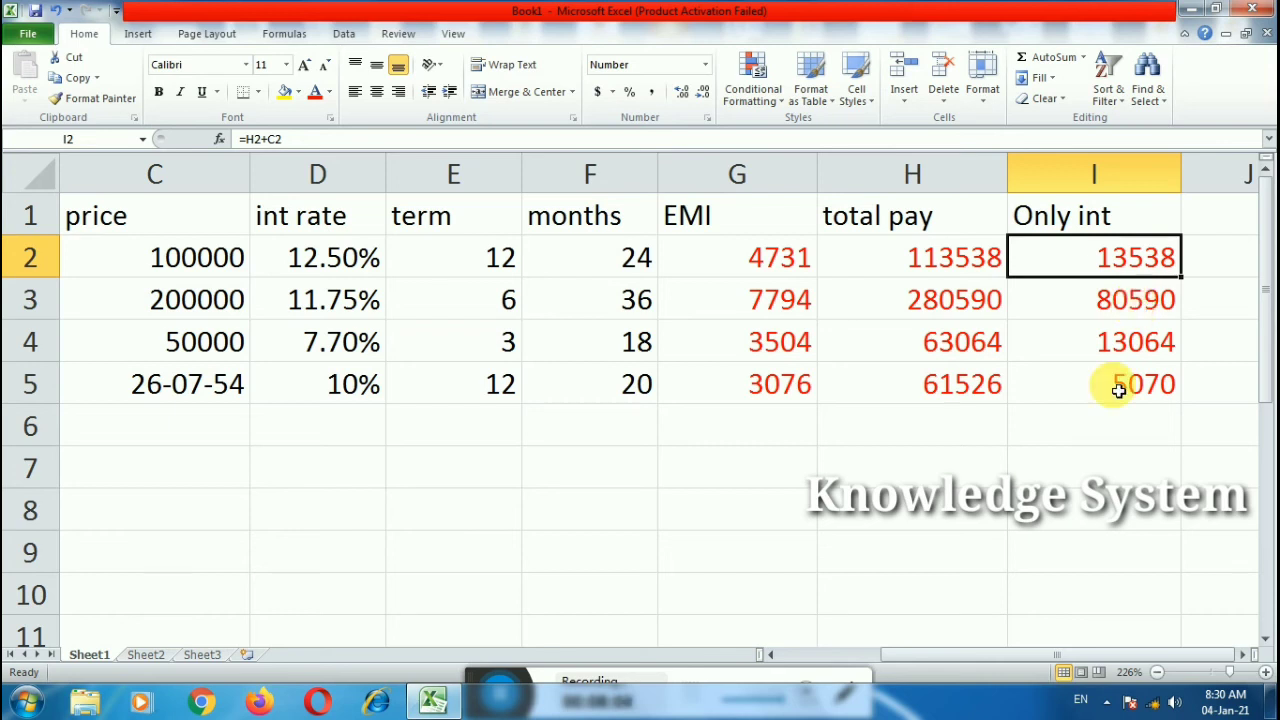
click(1100, 430)
drag(898, 658, 811, 663)
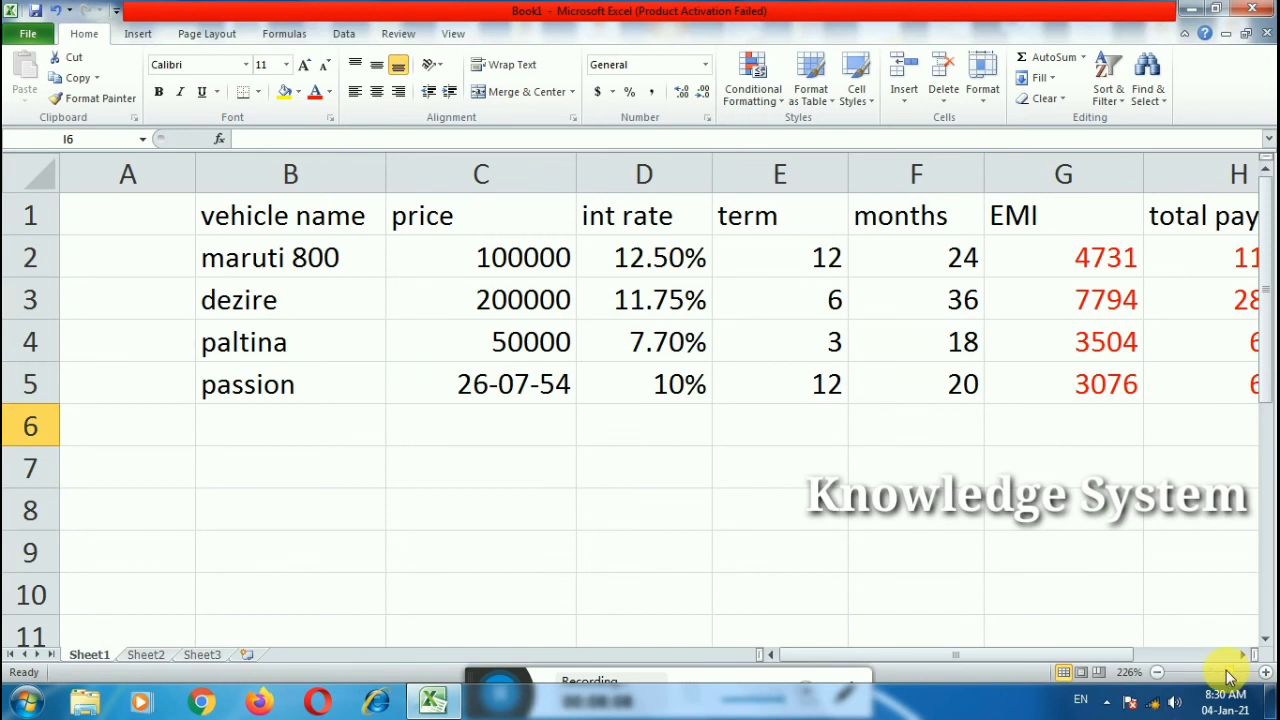
Step: Change maruti 800's price in C2 to 100 and dismiss the error popup
drag(1237, 680, 1223, 676)
click(425, 237)
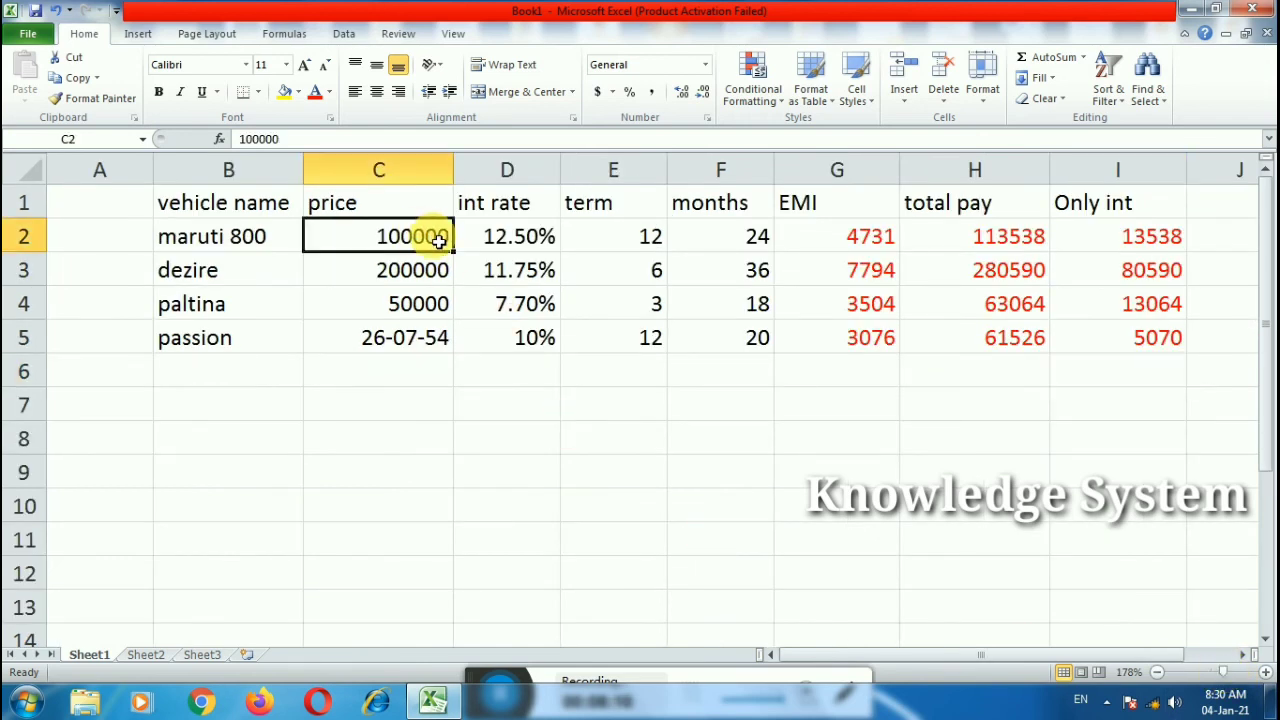
text(0)
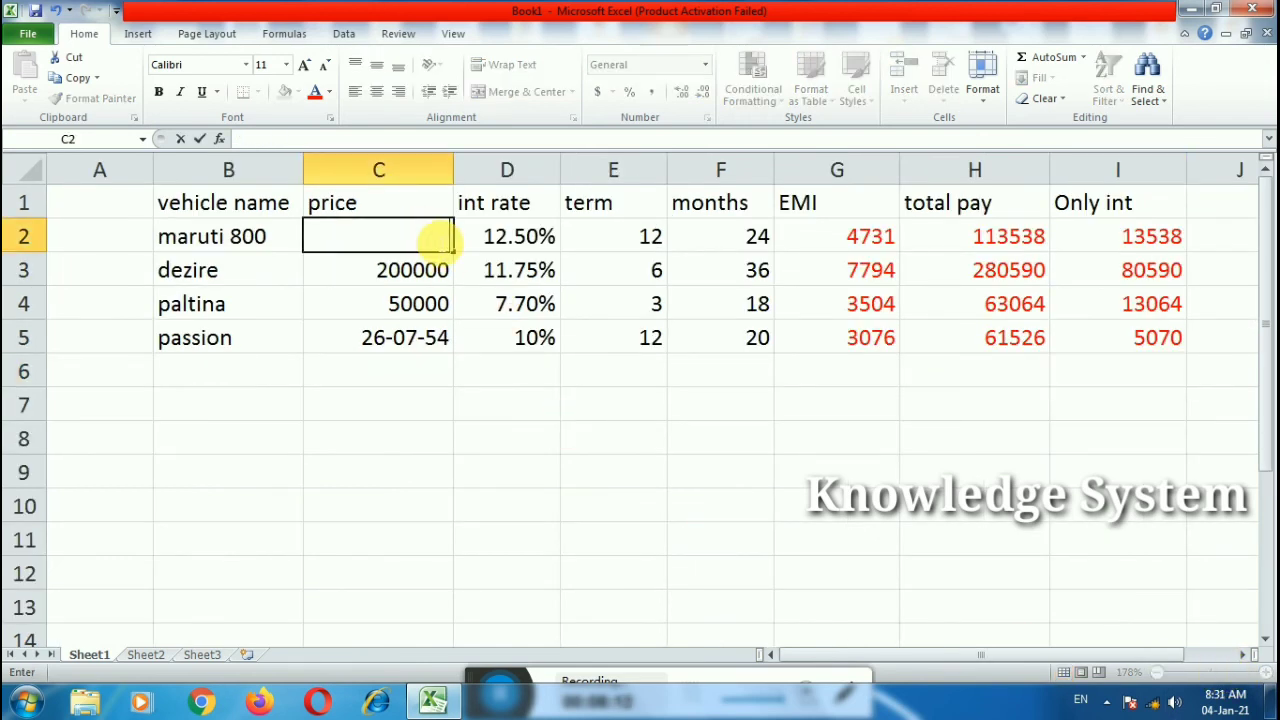
text(000)
key(BackSpace)
click(512, 482)
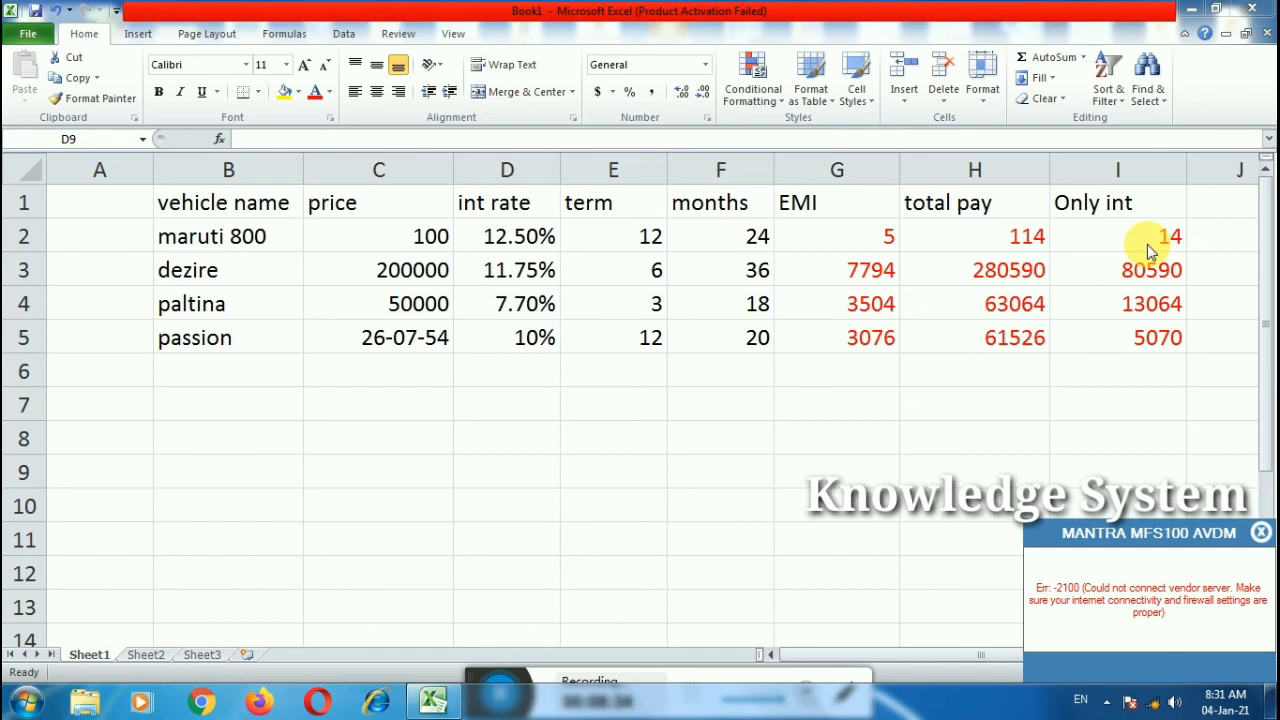
click(1261, 534)
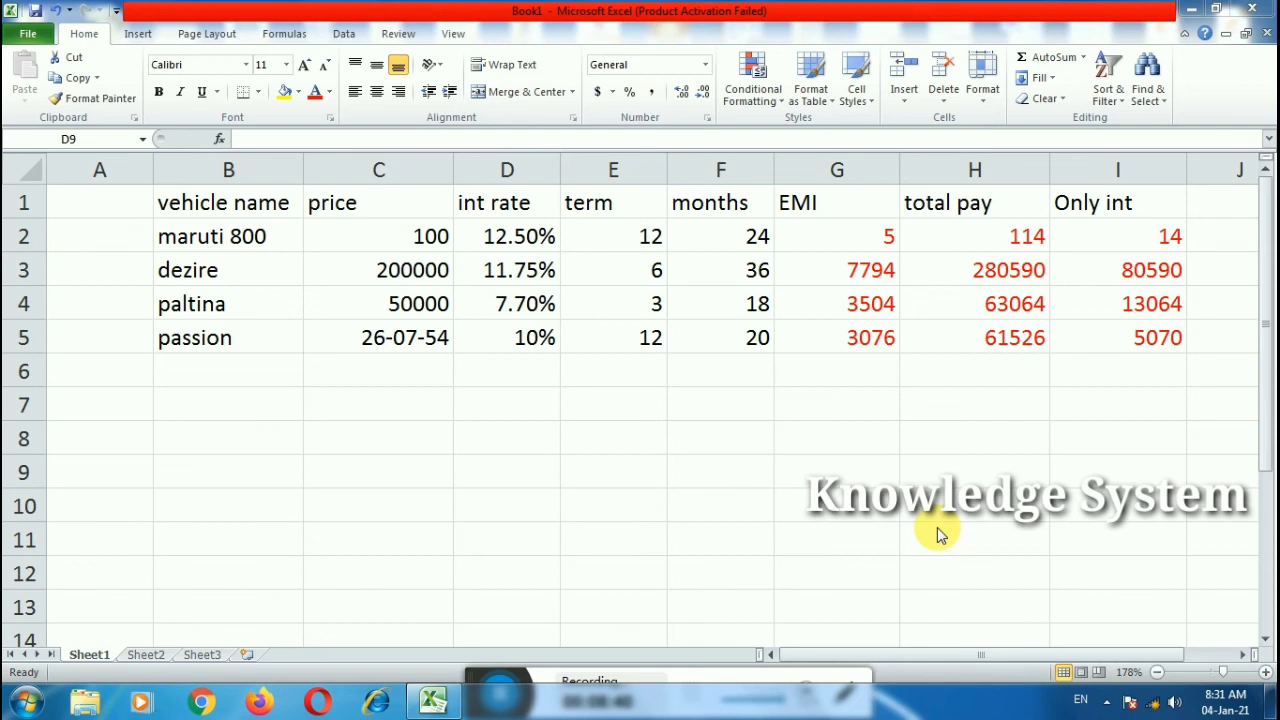
Step: Select the loan table B1:I5, then zoom back in and scroll down
click(178, 202)
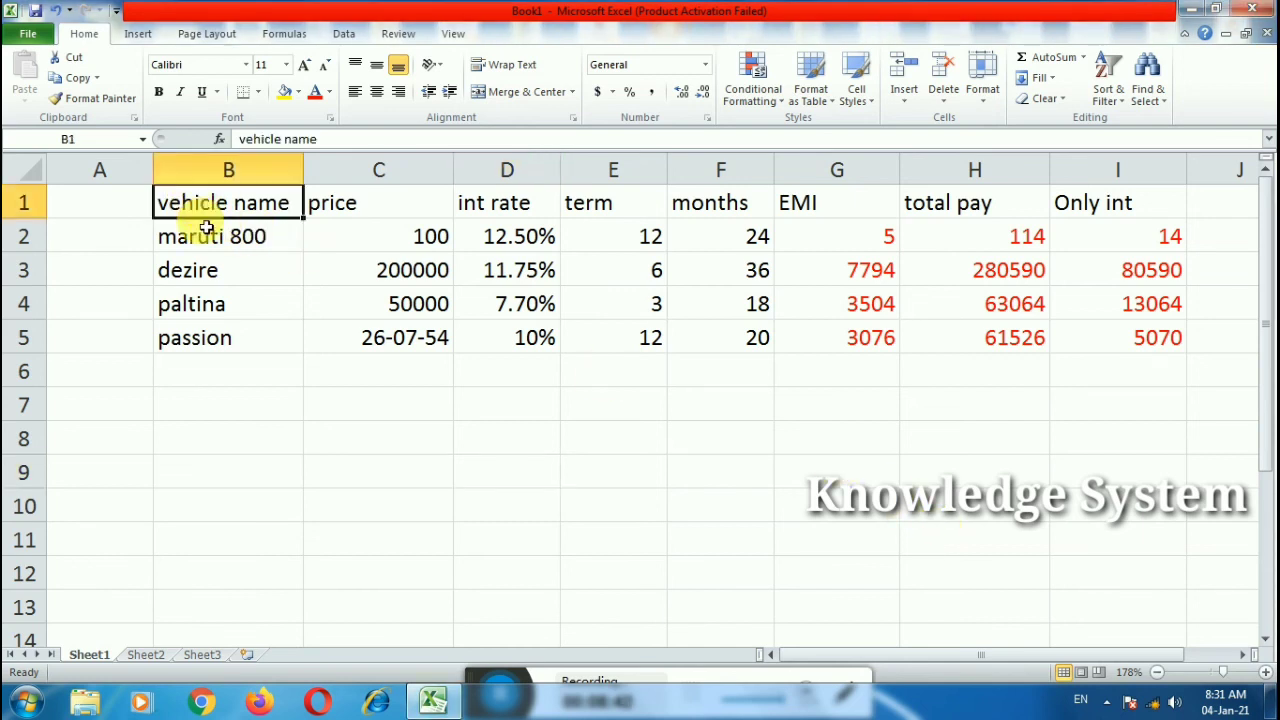
drag(205, 225, 1143, 349)
click(766, 460)
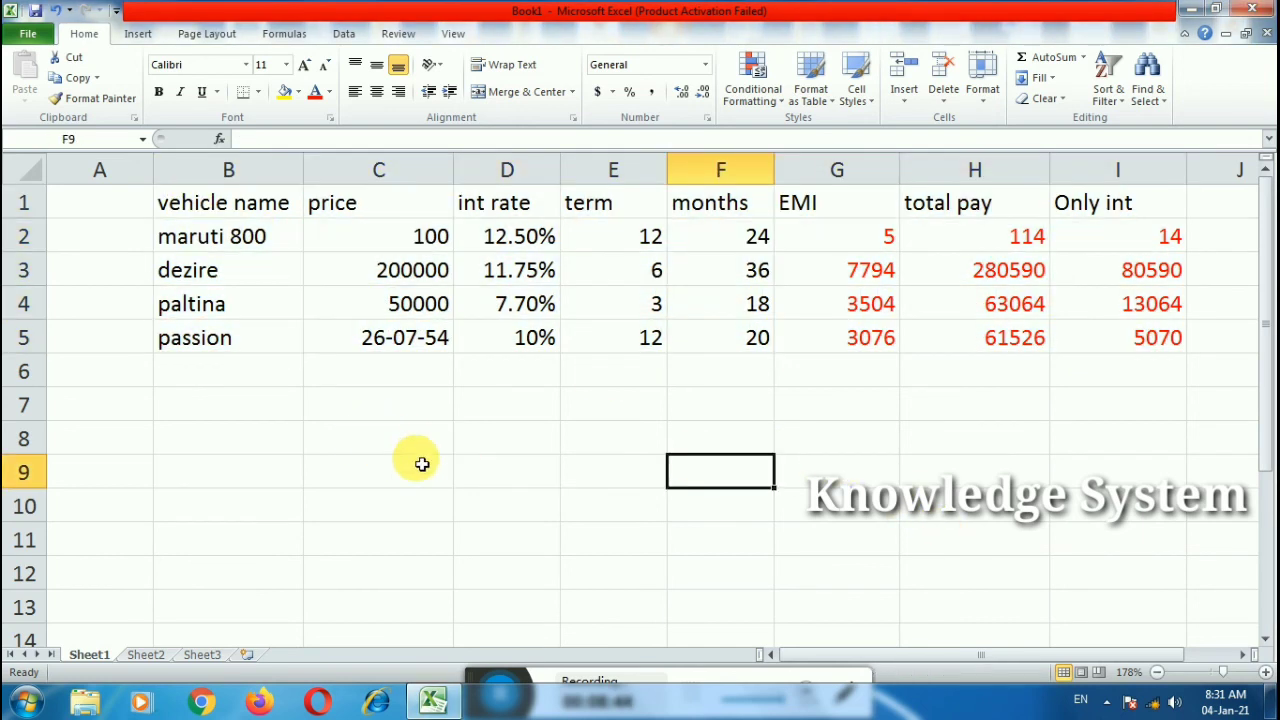
click(423, 470)
click(505, 482)
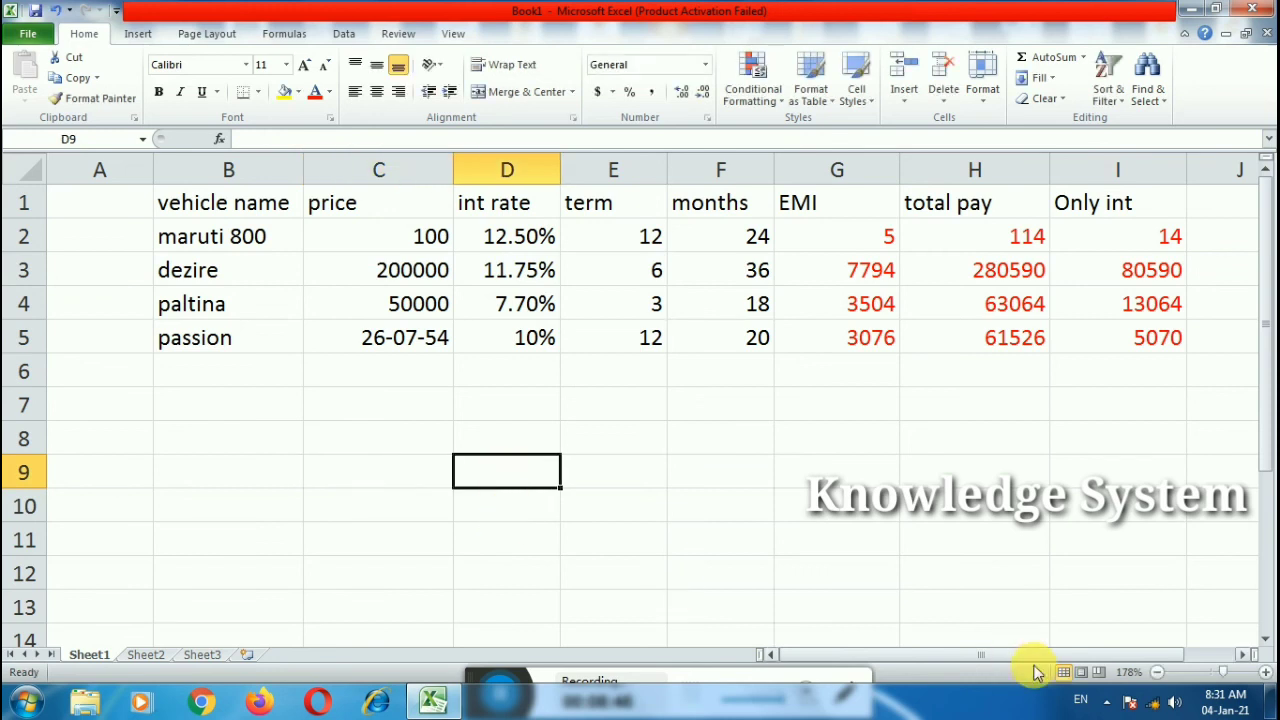
click(1239, 675)
scroll(514, 552, down, 5)
Step: Enter =PMT(13.5%/12,24,10000) in D20
double_click(380, 406)
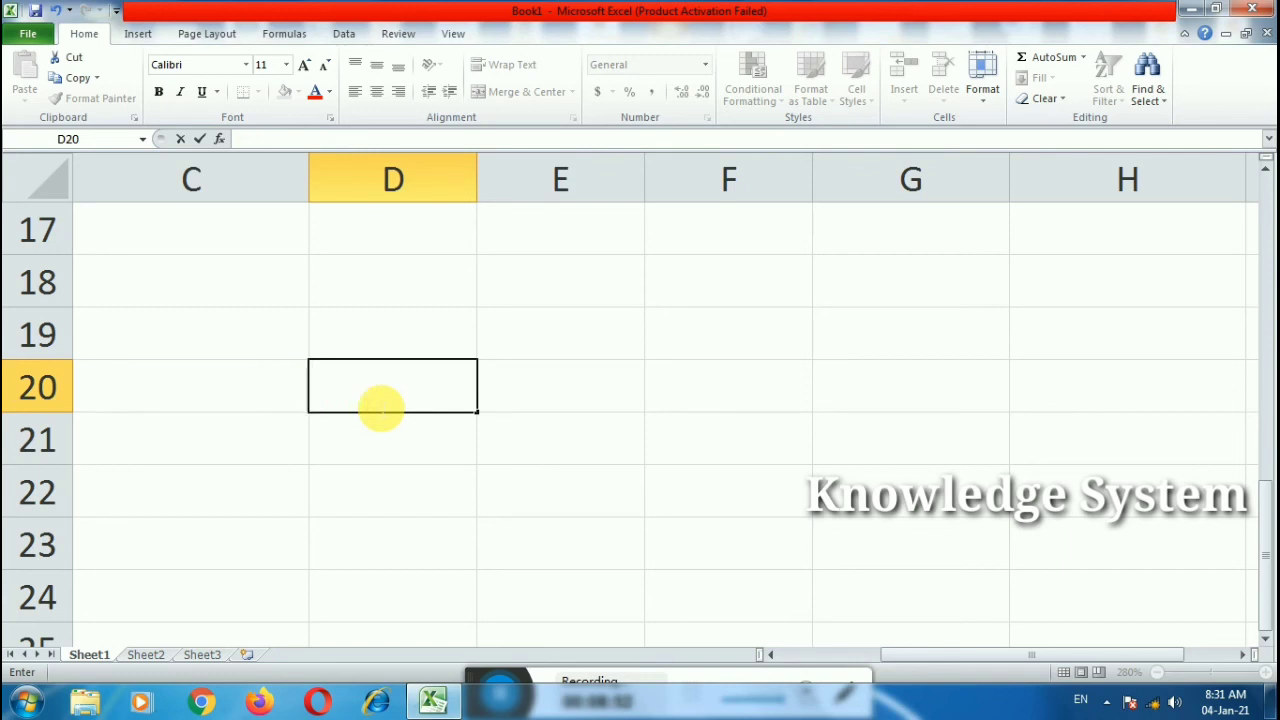
text(=pmt()
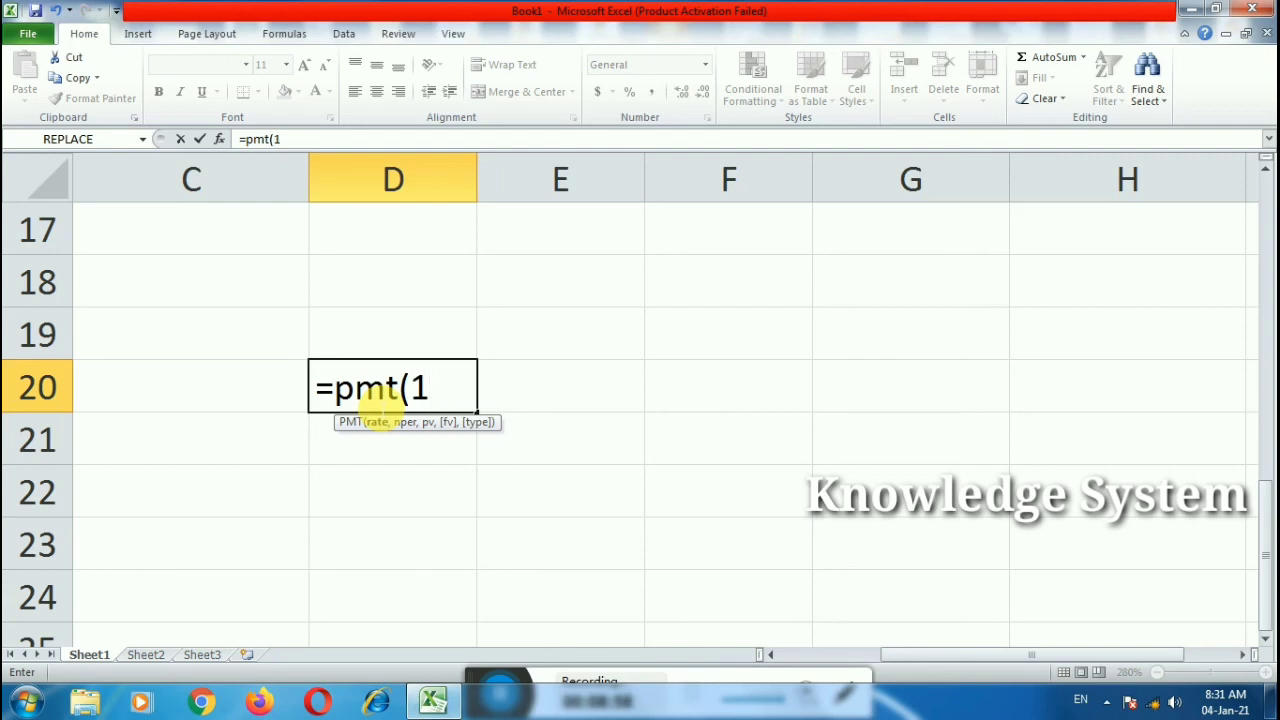
text(13.5%)
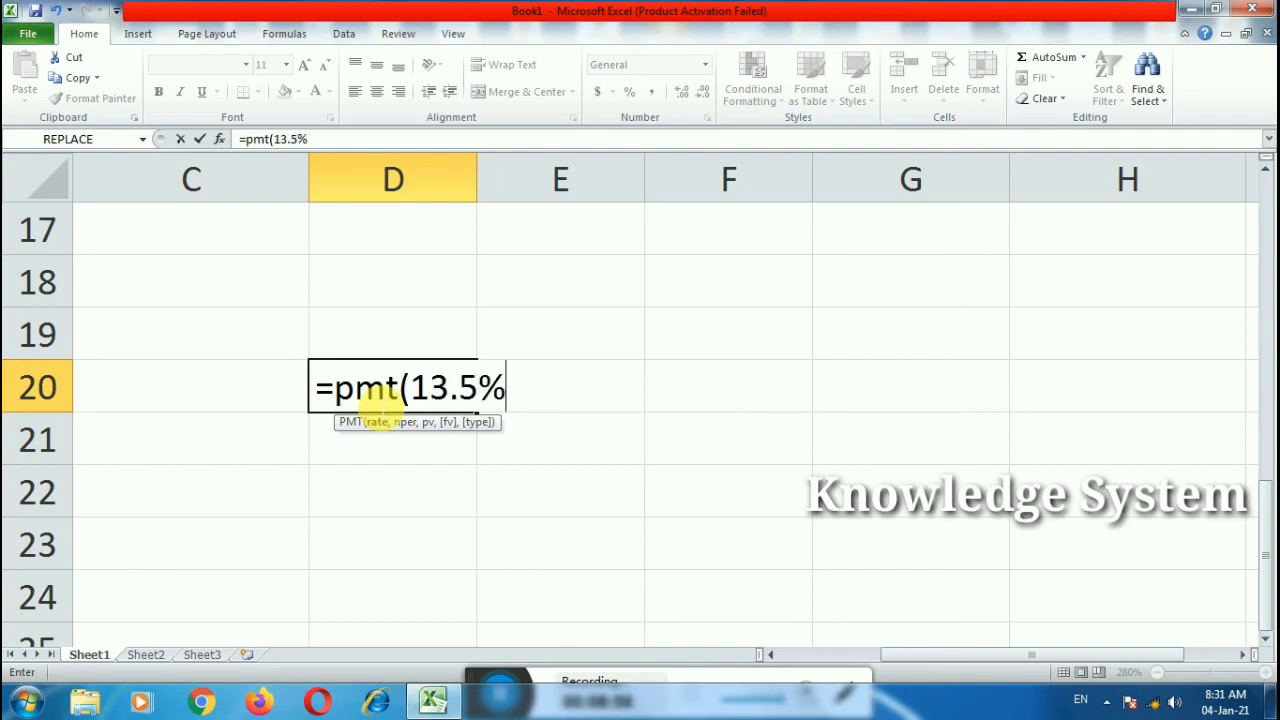
text(/12,)
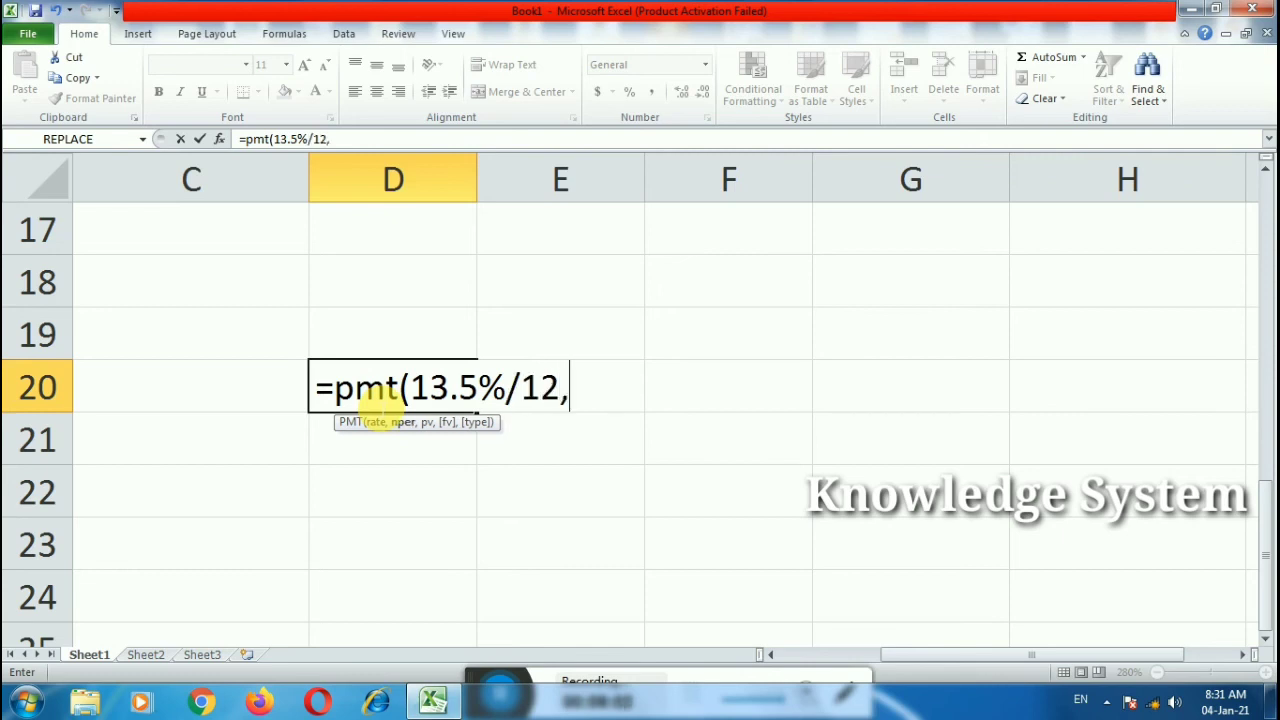
text(24)
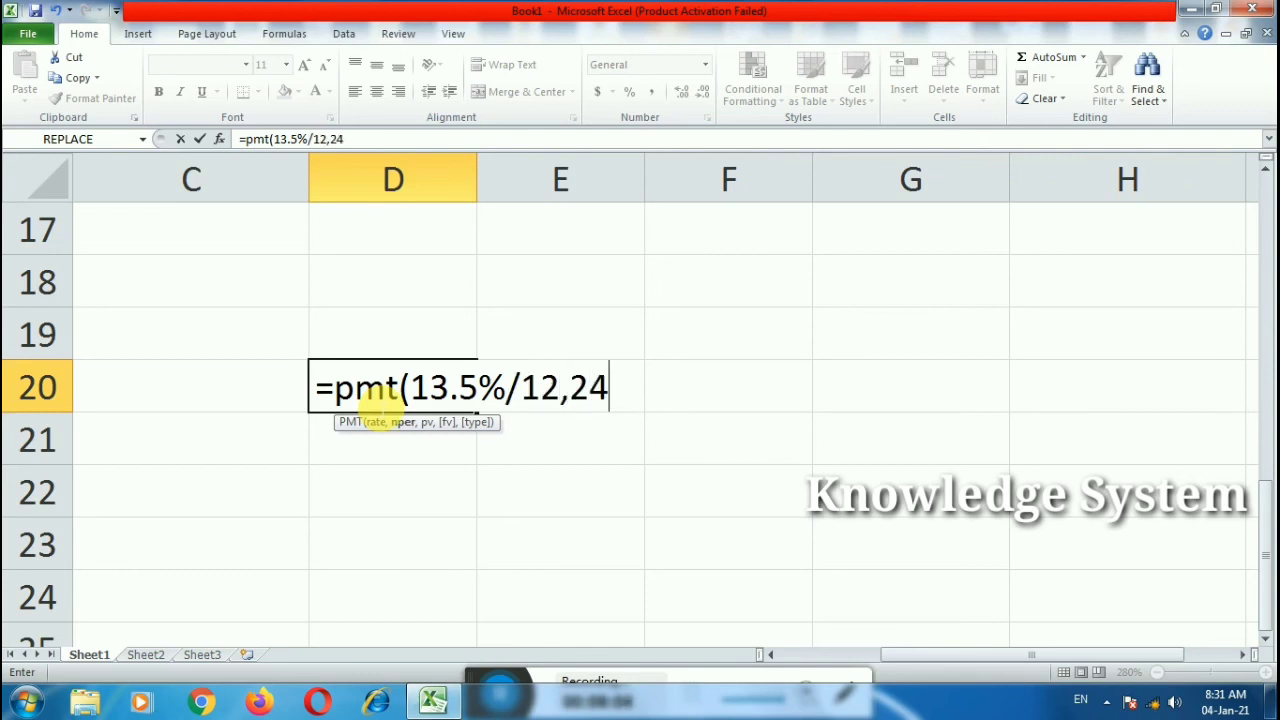
text(,10000)
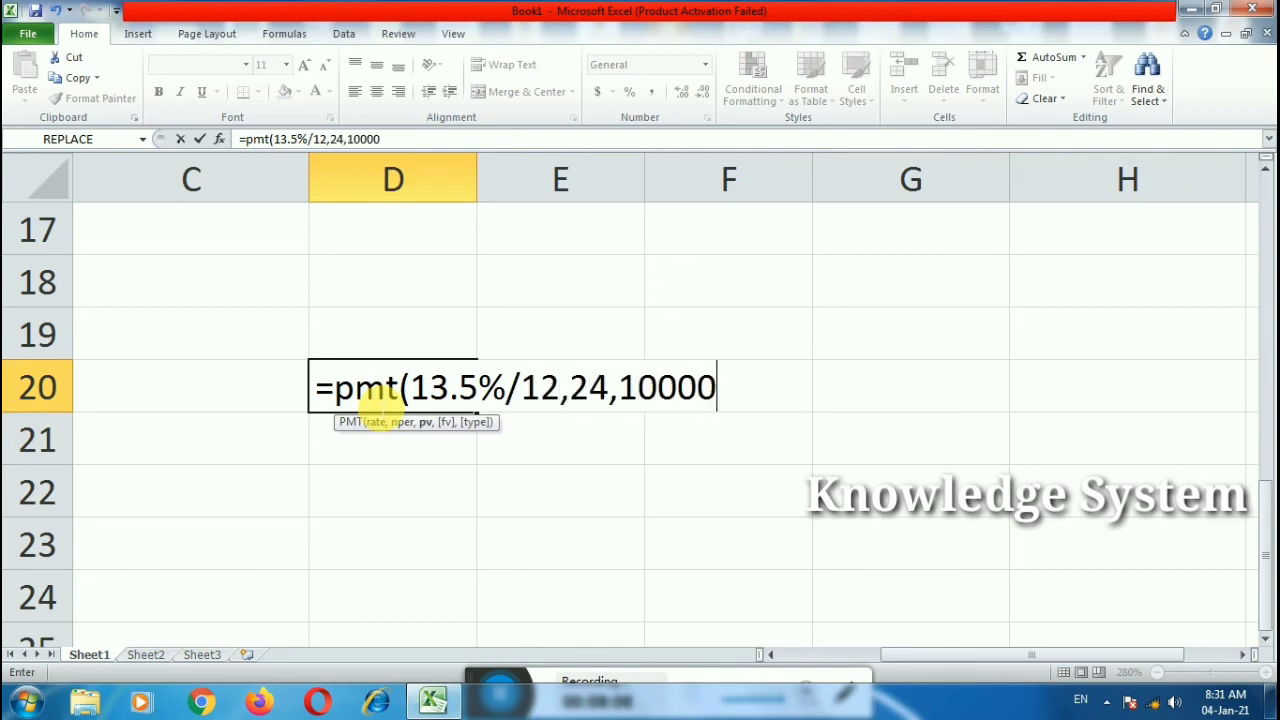
key(Return)
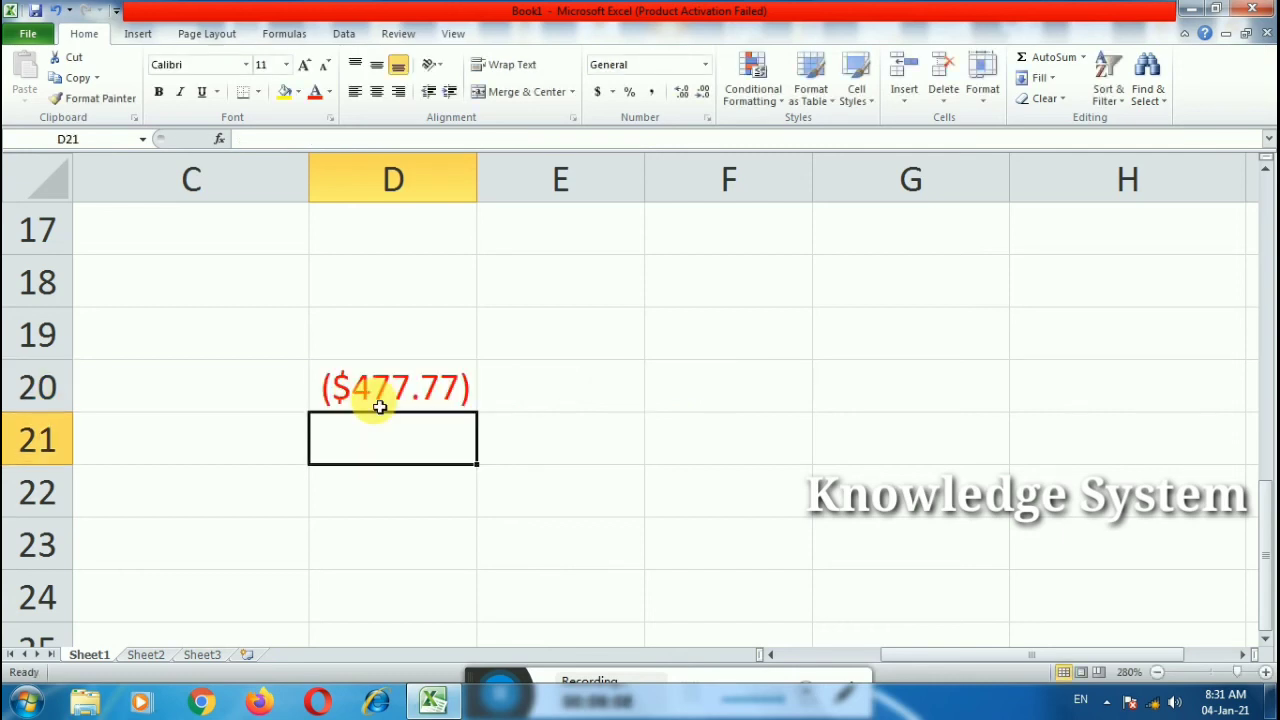
double_click(437, 393)
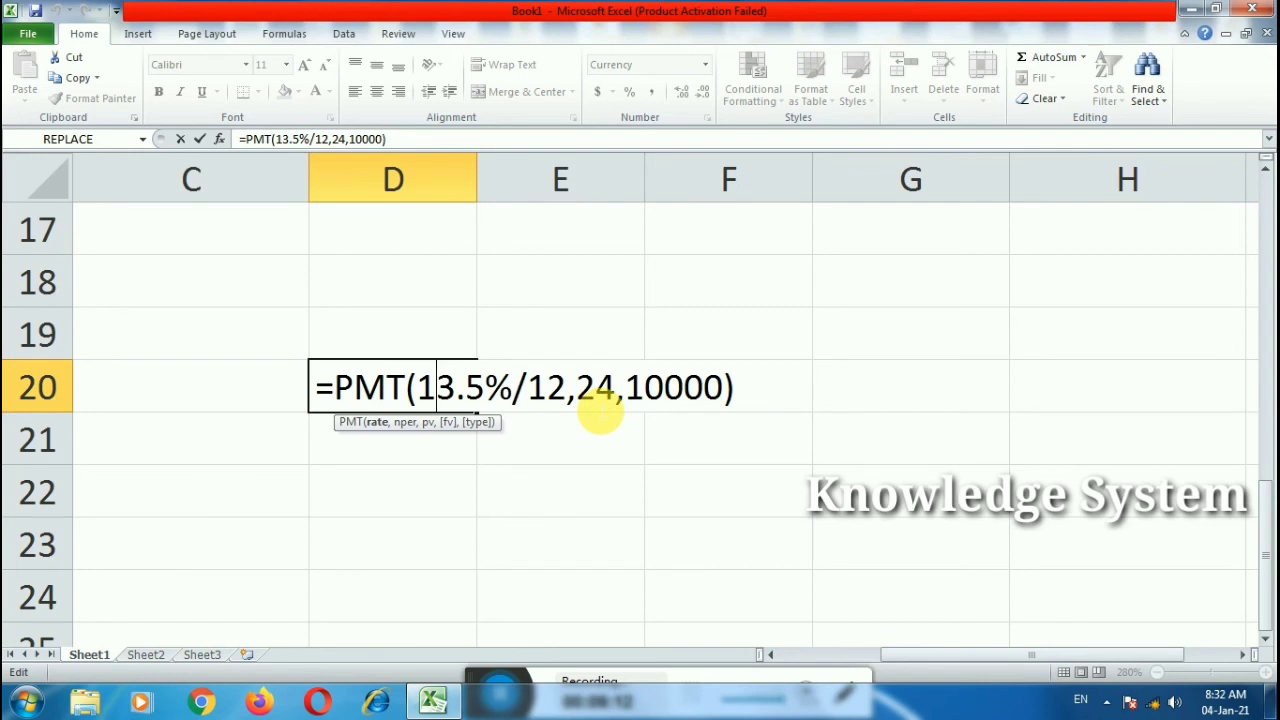
click(457, 480)
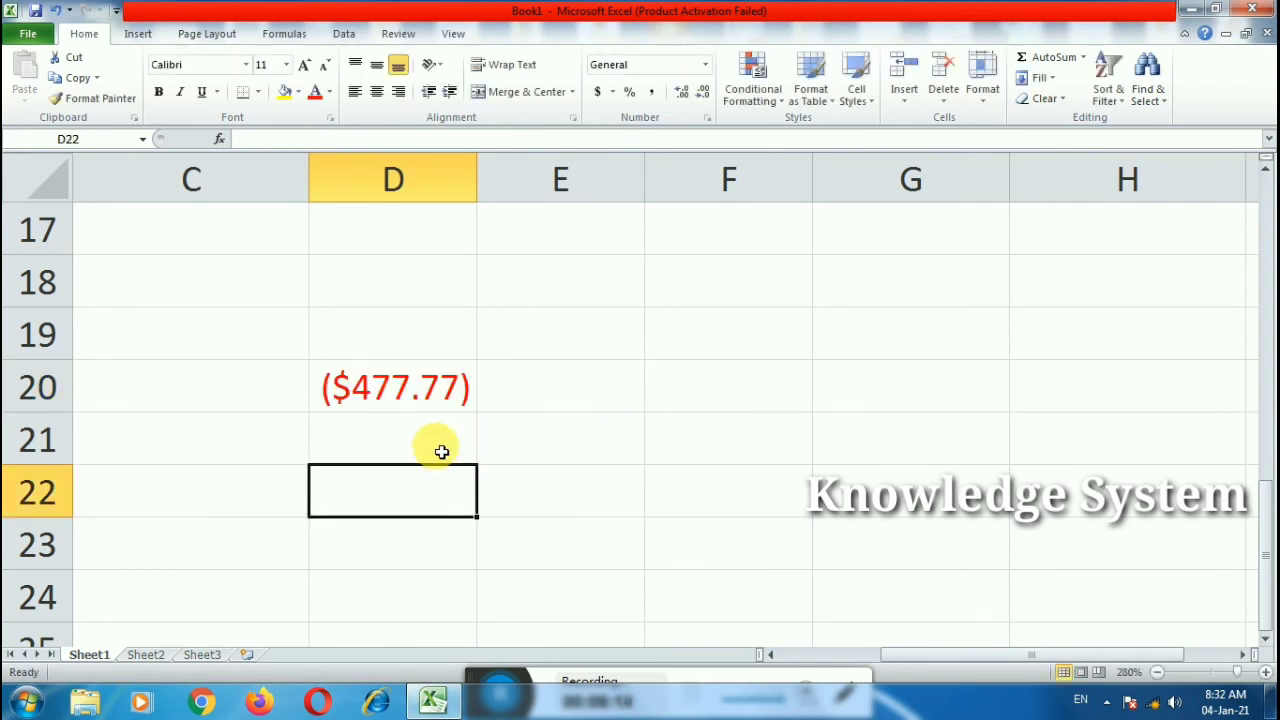
Step: Format D20 as Currency with no symbol and red negatives, showing 478
click(417, 386)
click(707, 118)
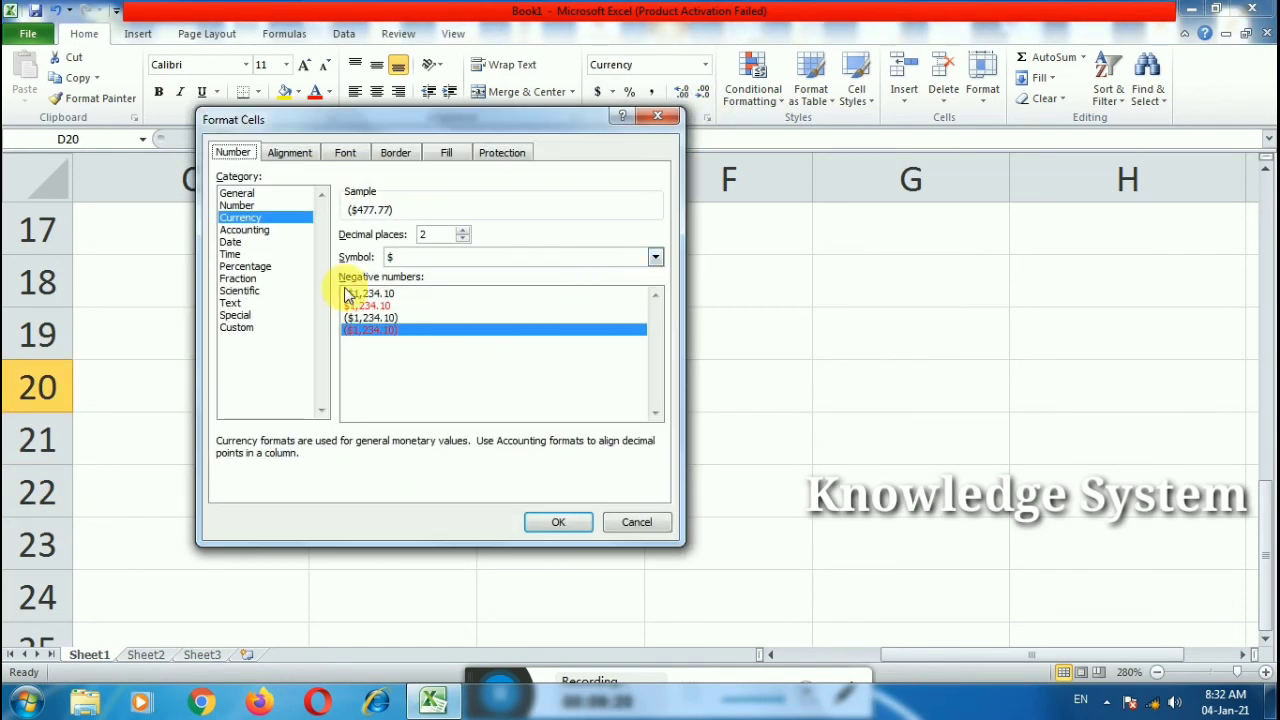
click(362, 305)
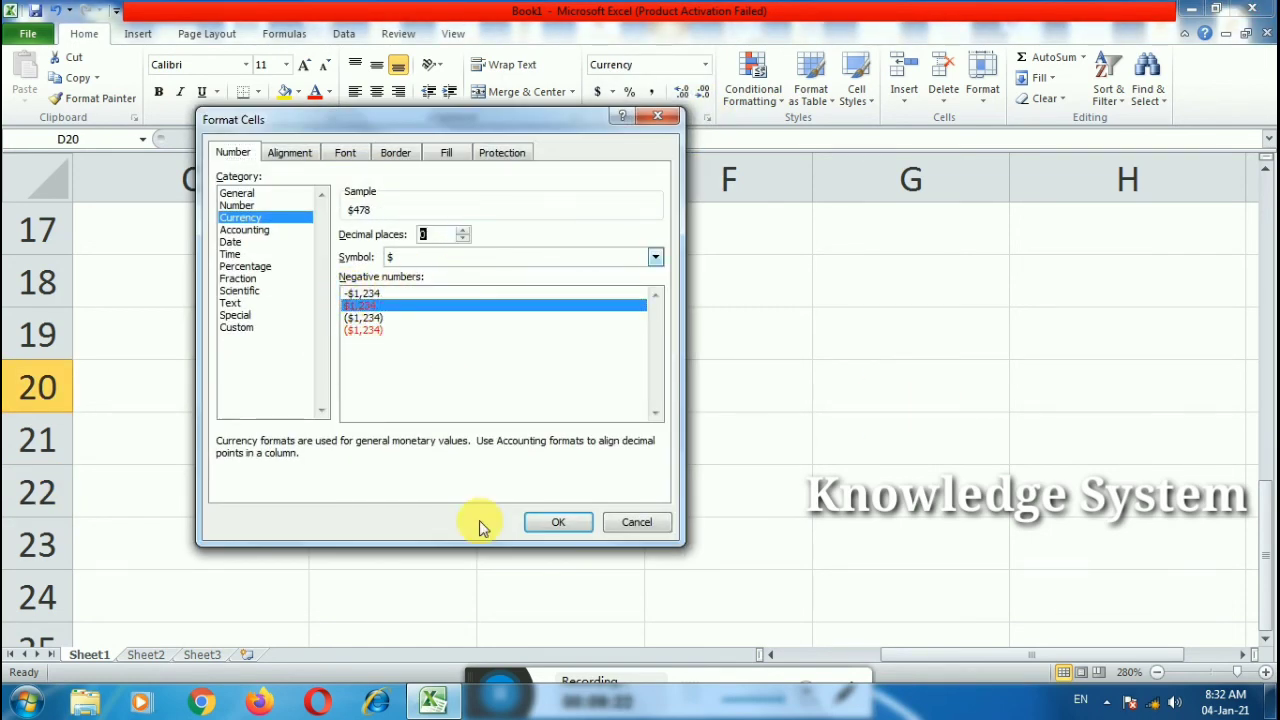
click(540, 521)
click(543, 525)
click(418, 398)
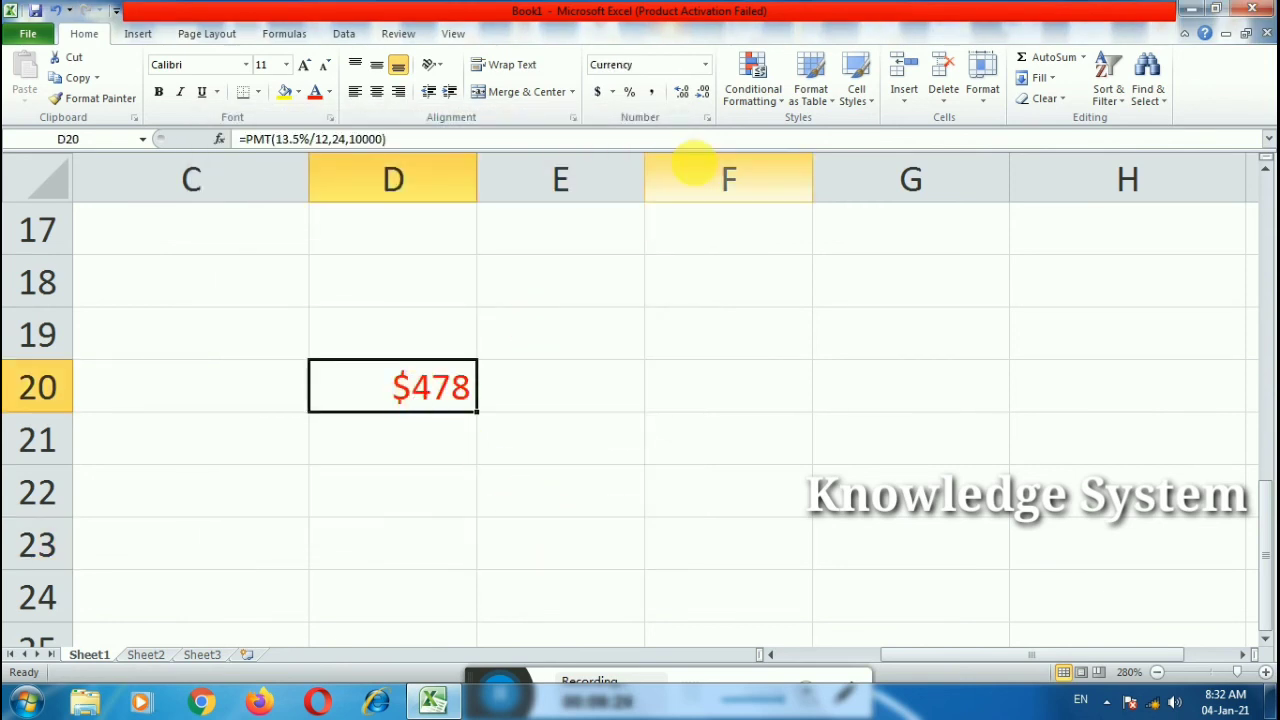
click(707, 118)
click(352, 307)
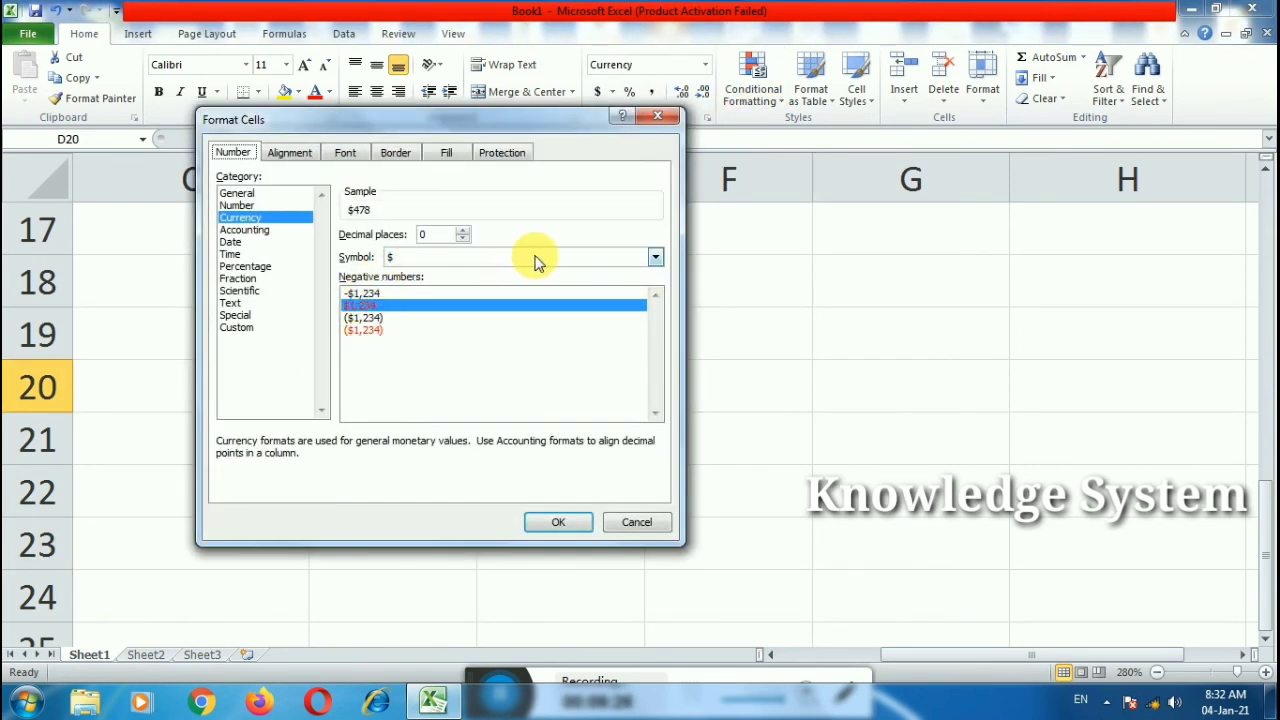
click(655, 257)
click(416, 282)
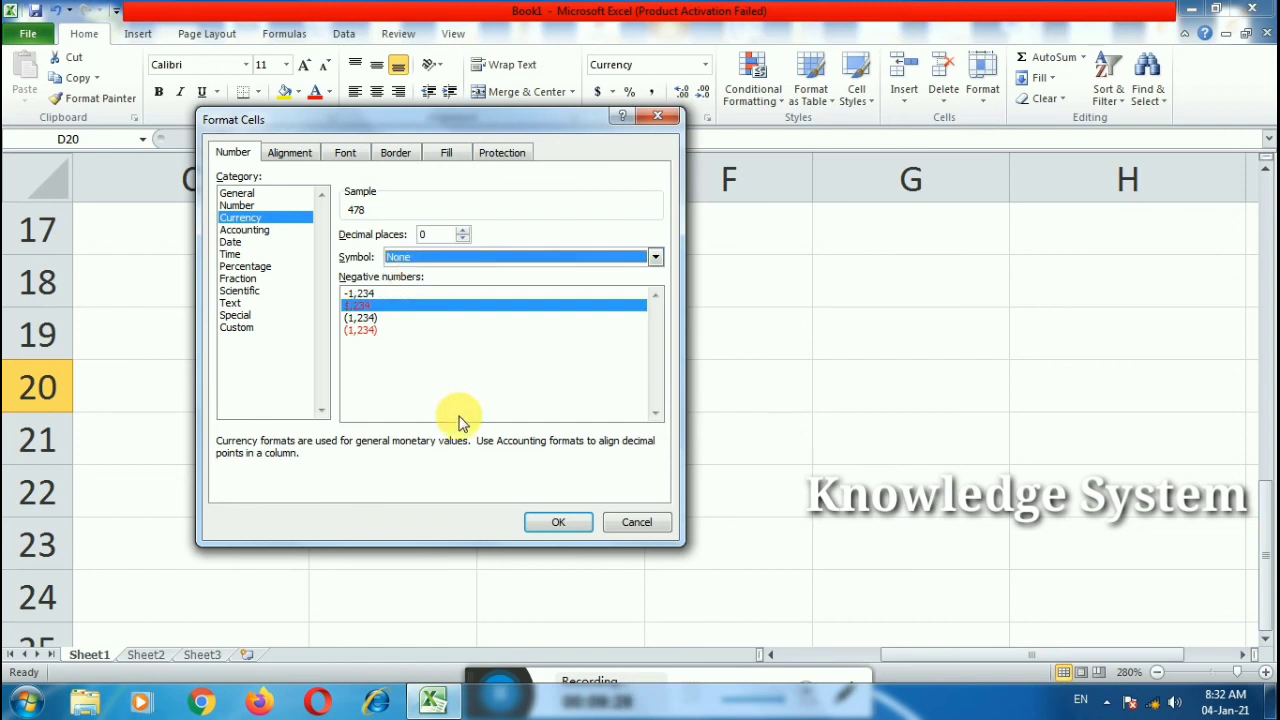
click(560, 524)
click(548, 508)
Step: Check the formula behind D20
scroll(457, 480, up, 6)
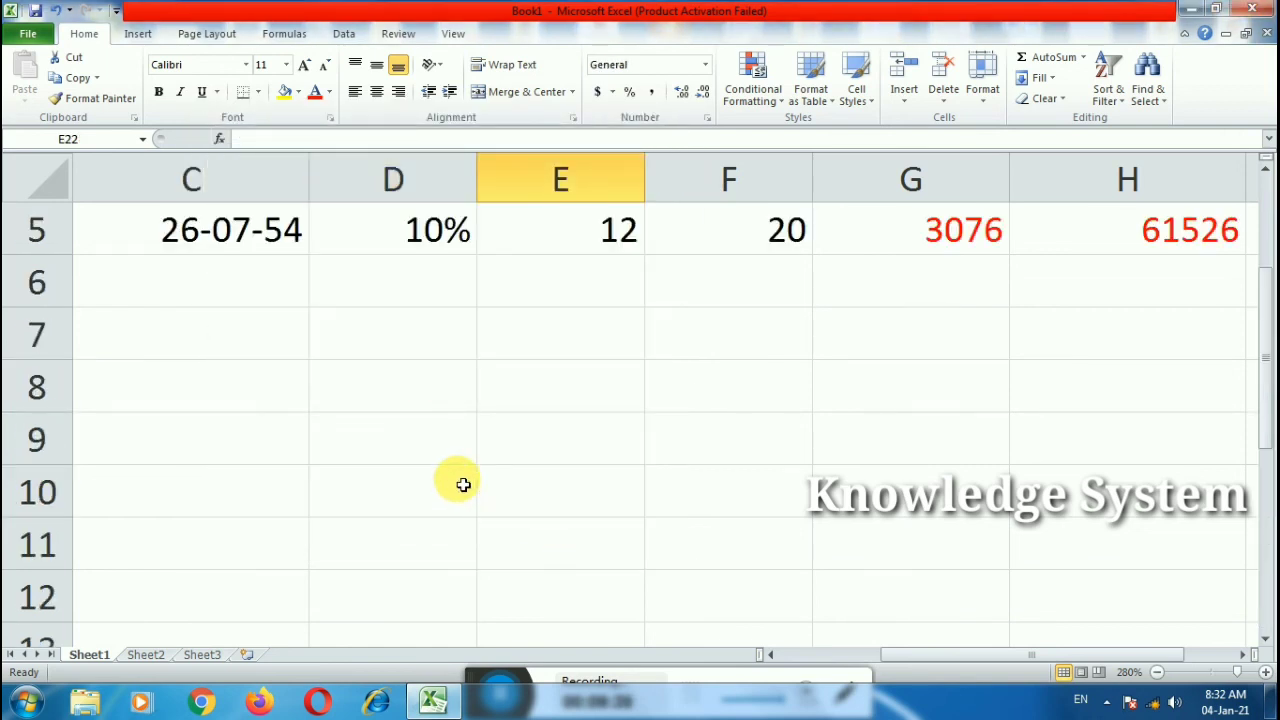
scroll(420, 491, down, 4)
click(405, 601)
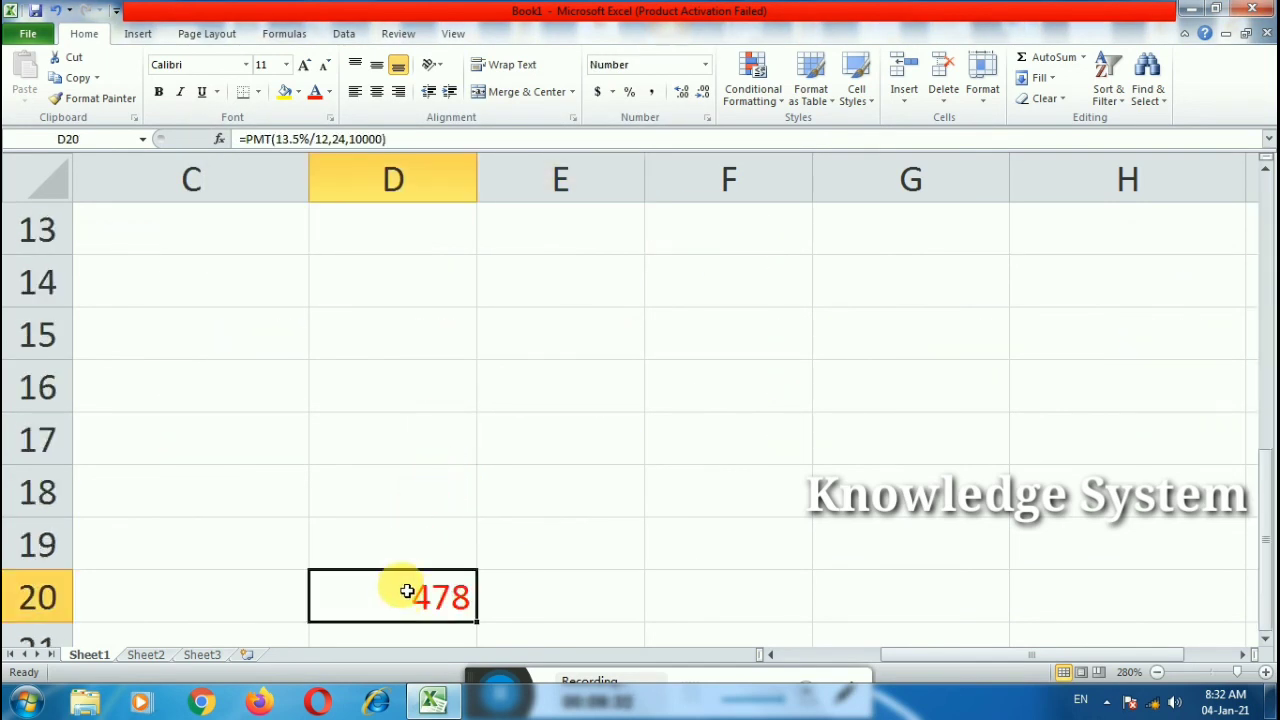
click(486, 560)
scroll(530, 510, up, 4)
drag(906, 652, 870, 654)
Step: Add the srno heading in A1 and fill serial numbers 1 to 4 down A2:A5
click(211, 243)
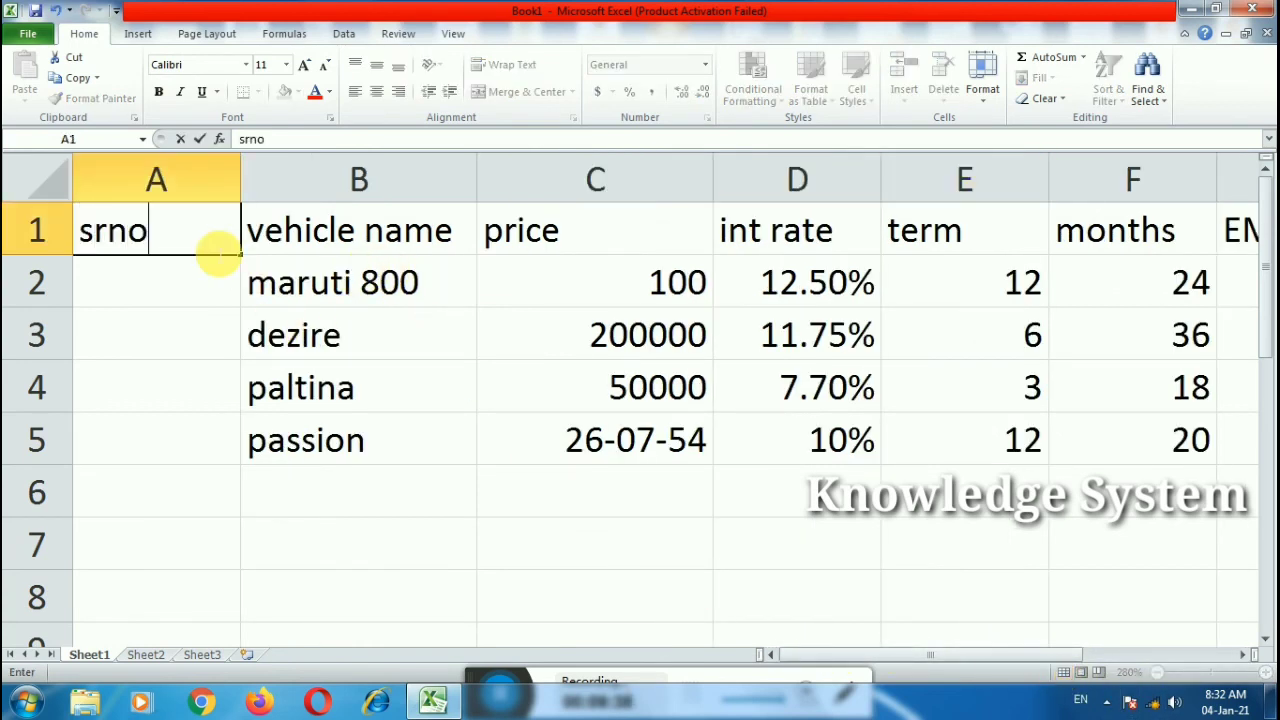
key(Return)
text(1)
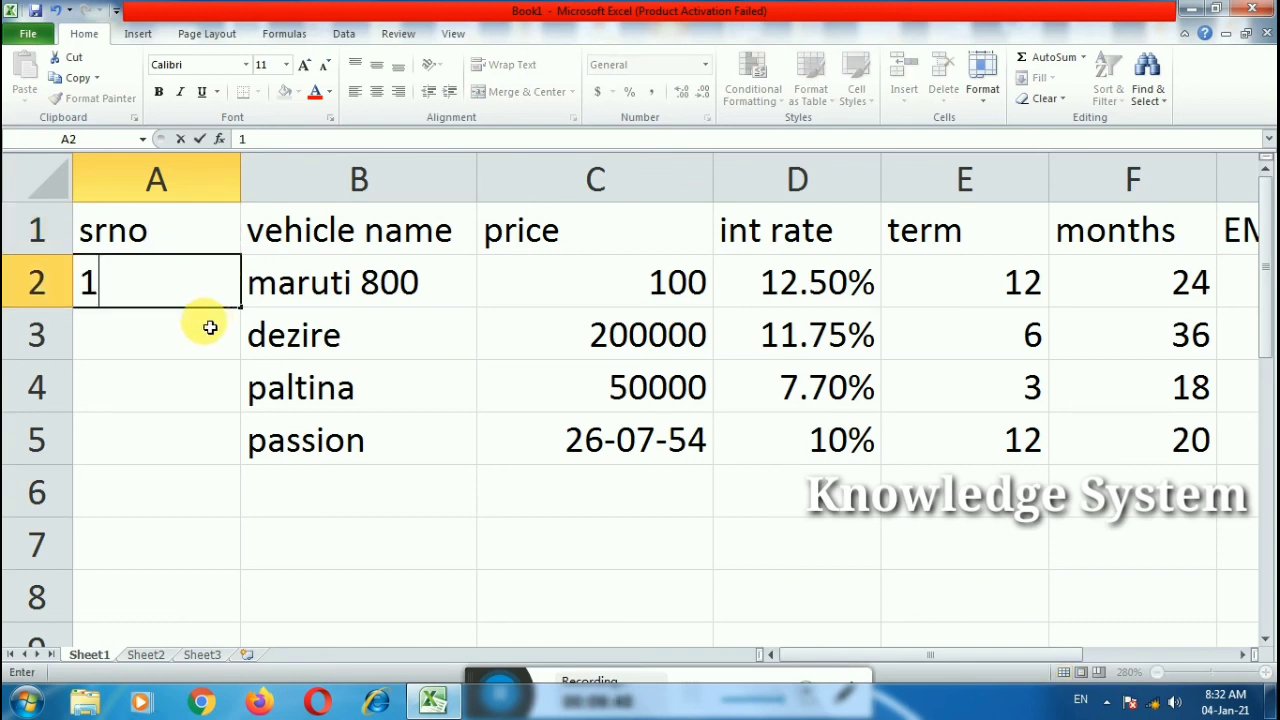
key(Return)
click(199, 296)
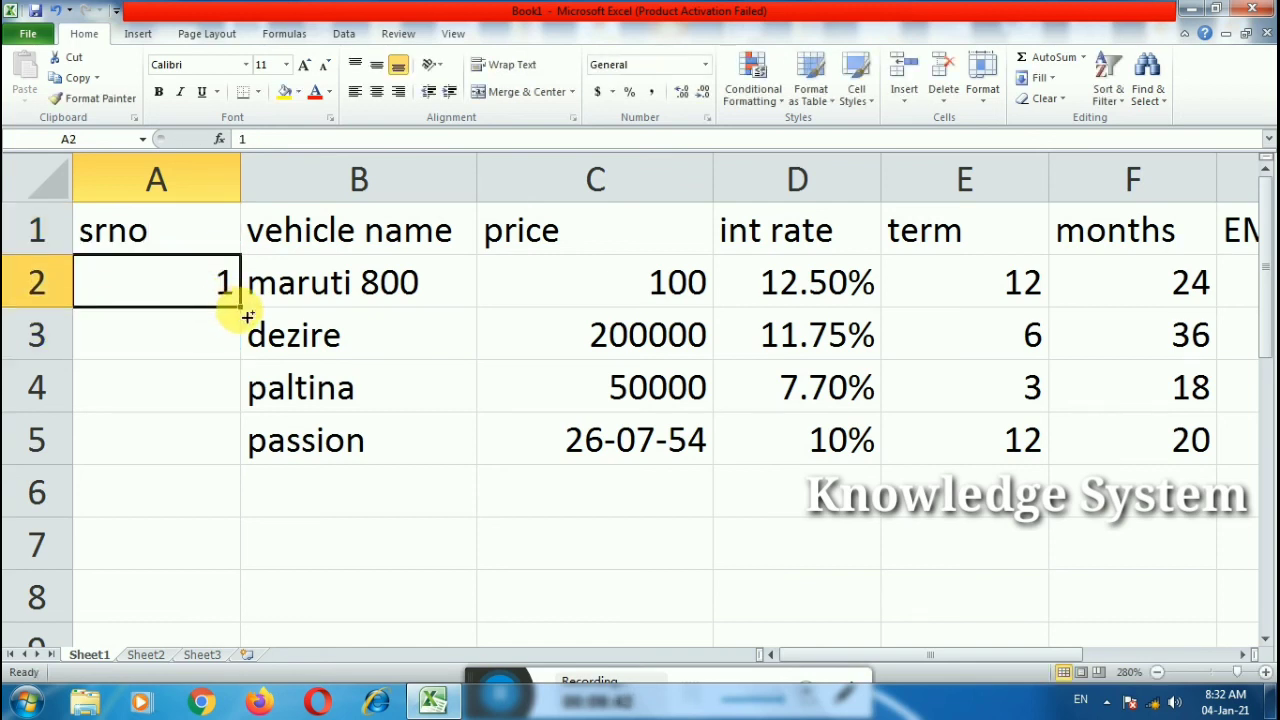
drag(247, 317, 246, 442)
click(286, 520)
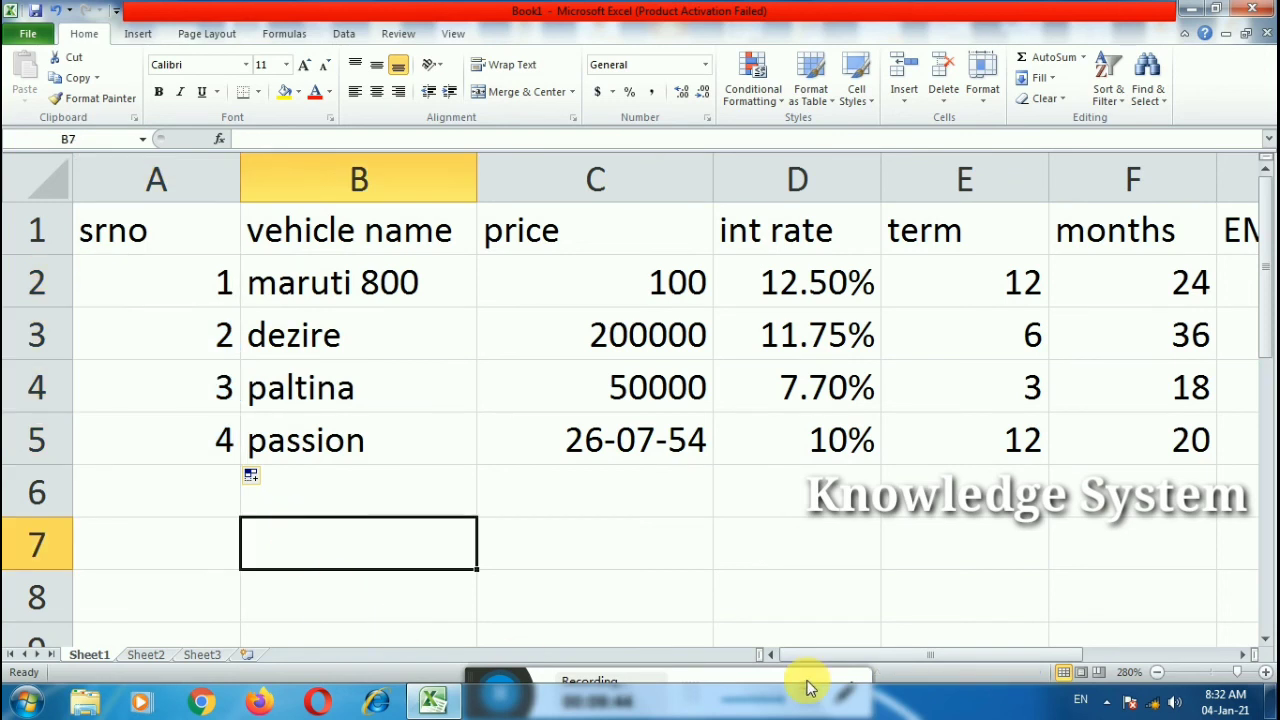
Step: Zoom out to 136% and select the loan table A1:I5 to review it
click(1217, 673)
click(767, 497)
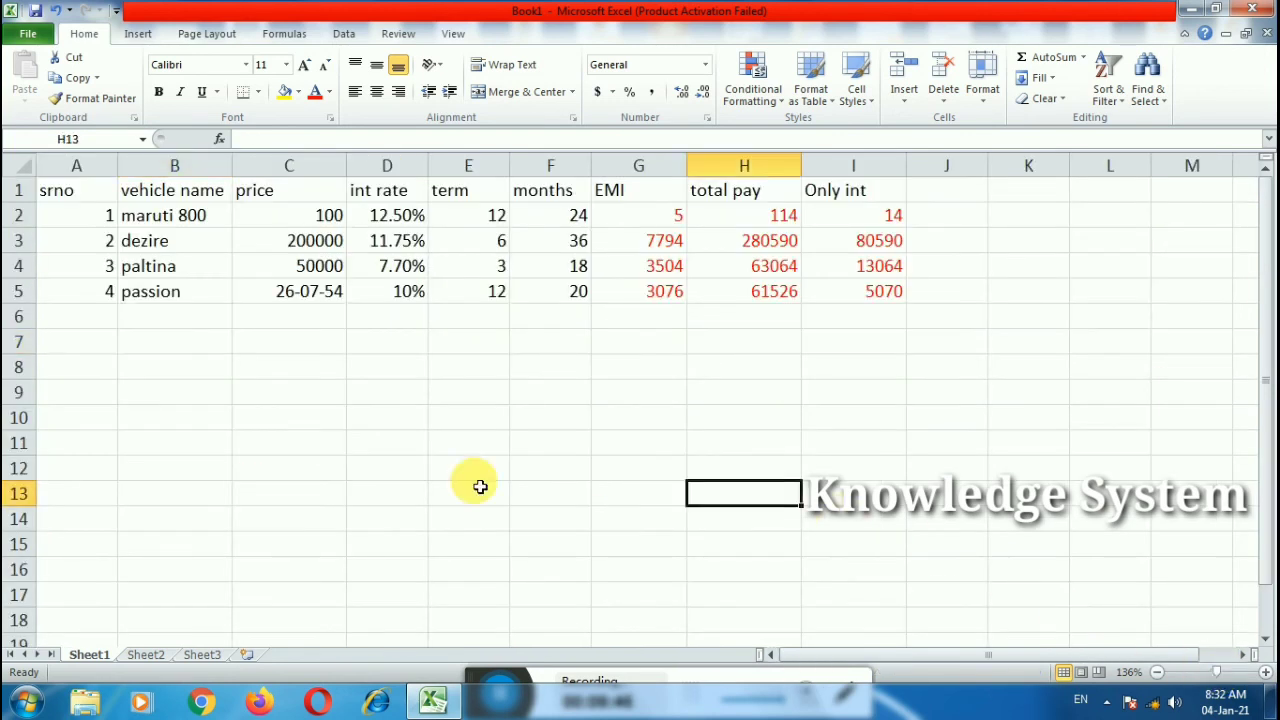
drag(60, 190, 846, 300)
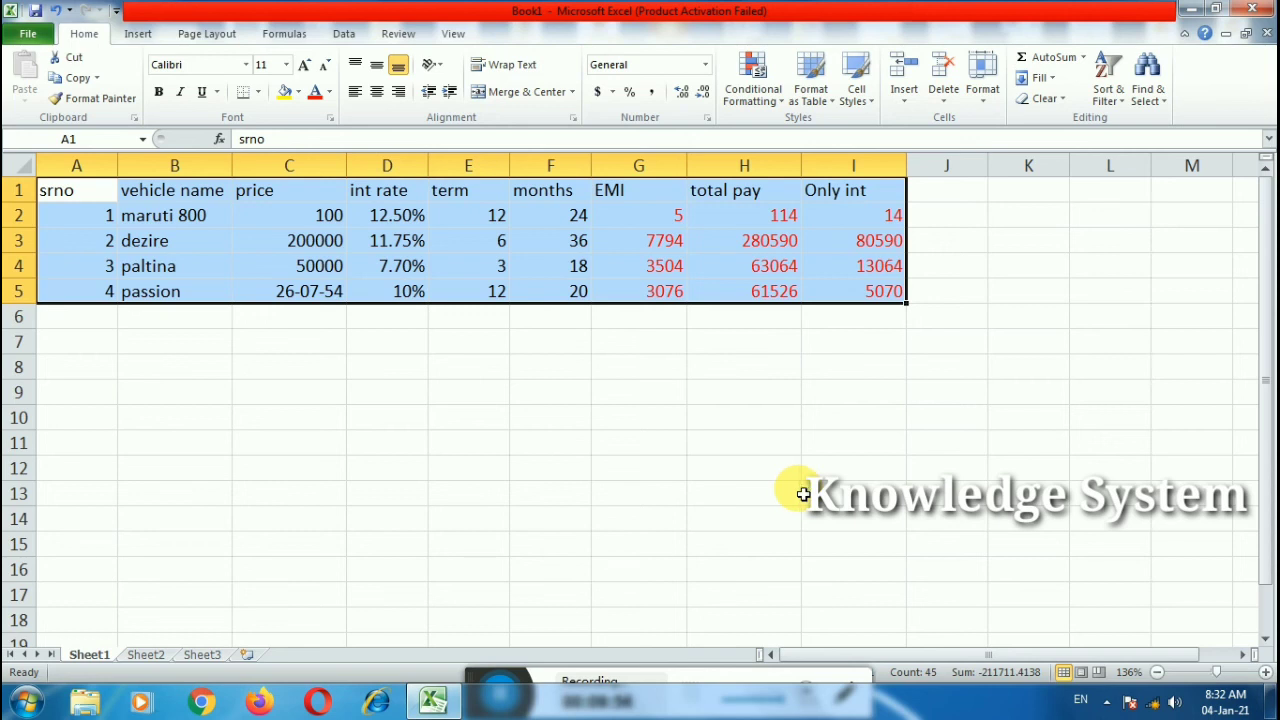
drag(469, 677, 487, 717)
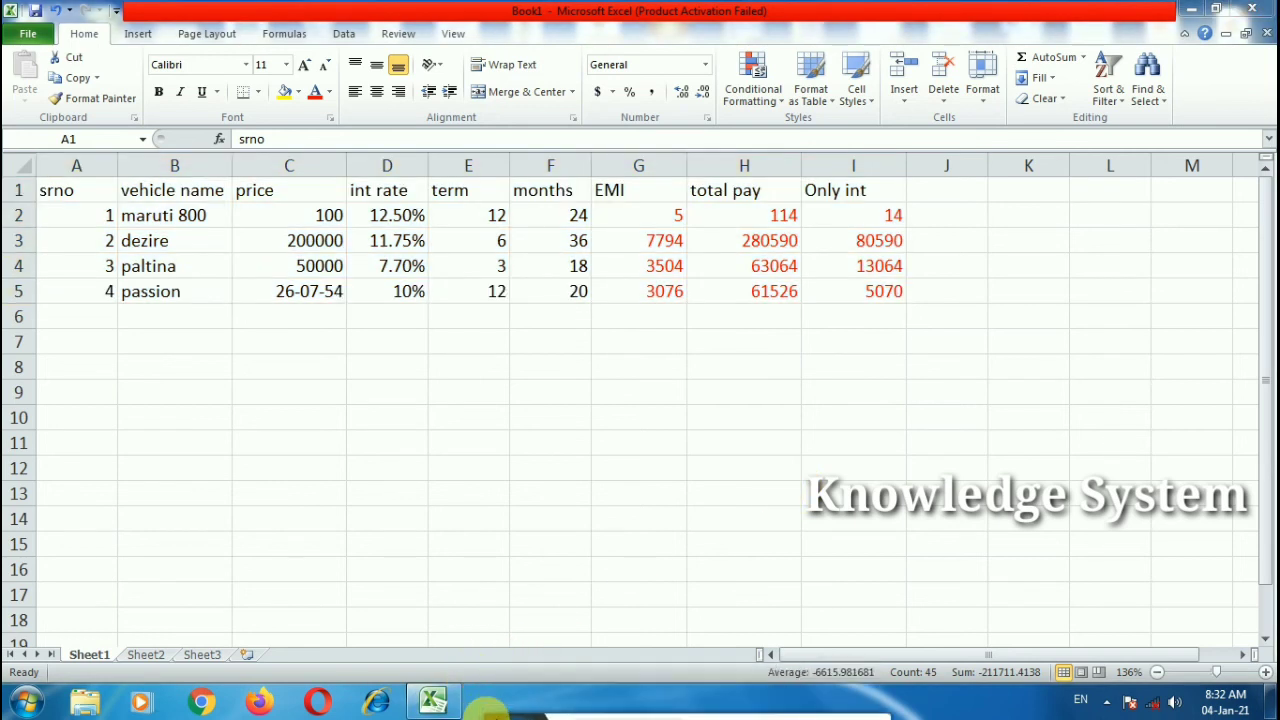
click(270, 394)
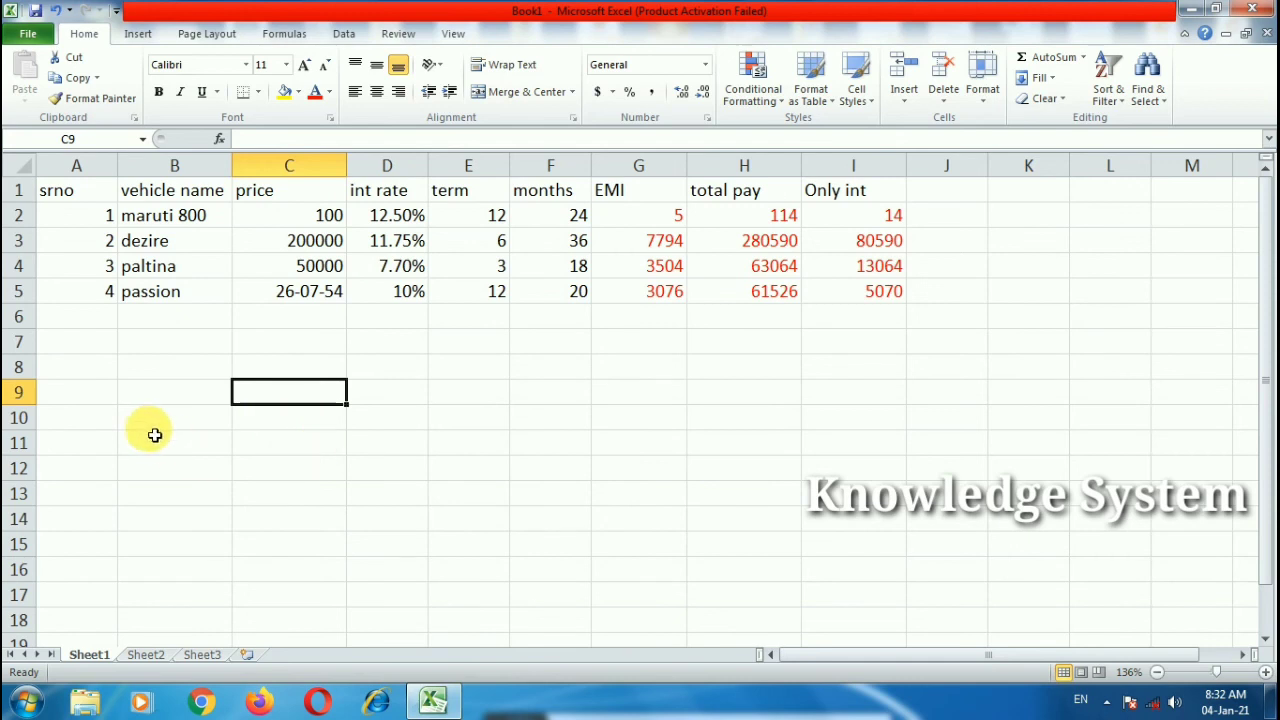
click(160, 402)
click(277, 400)
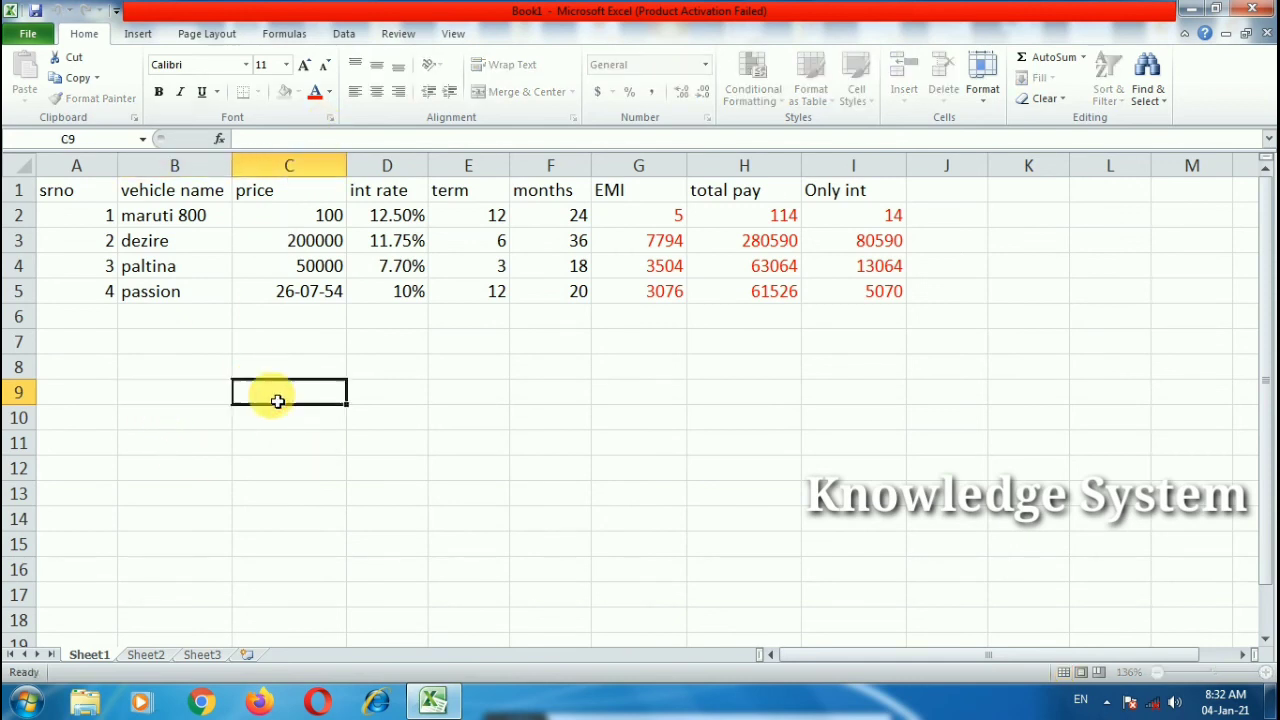
Step: Enter =VLOOKUP(A11,A1:I5,2,FALSE) in B11 using exact match
click(200, 398)
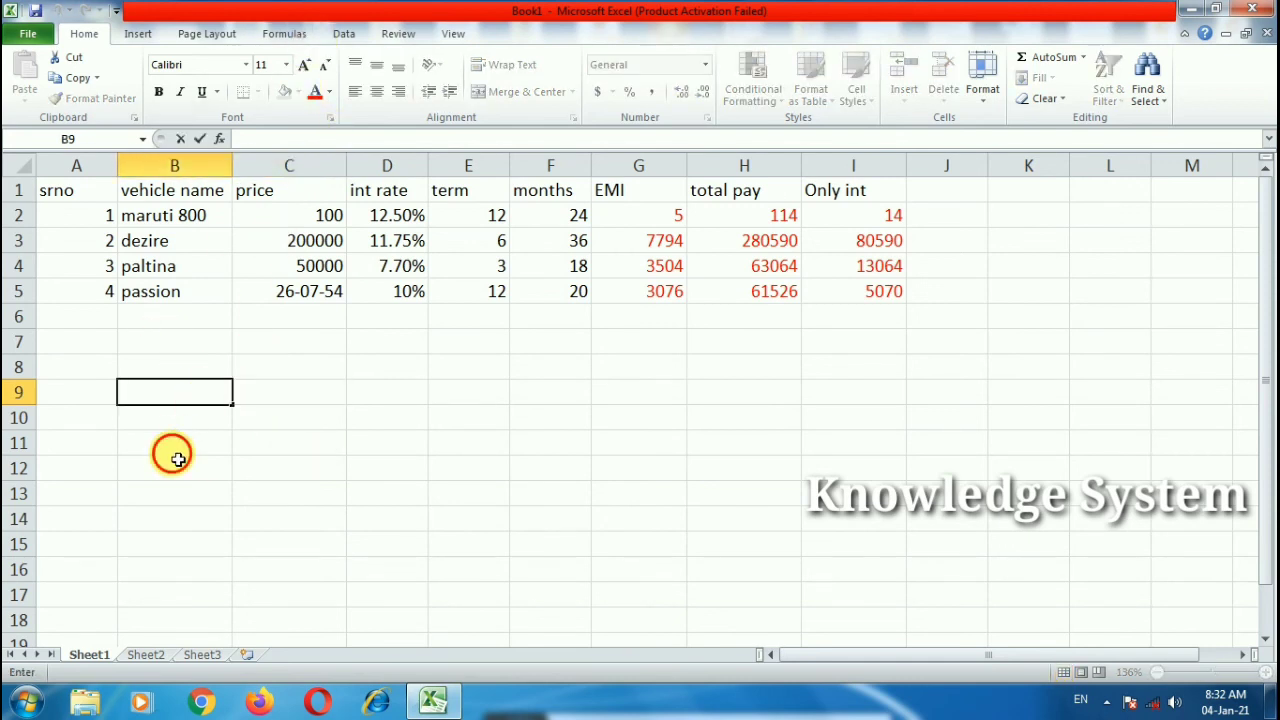
click(176, 452)
text(=vl)
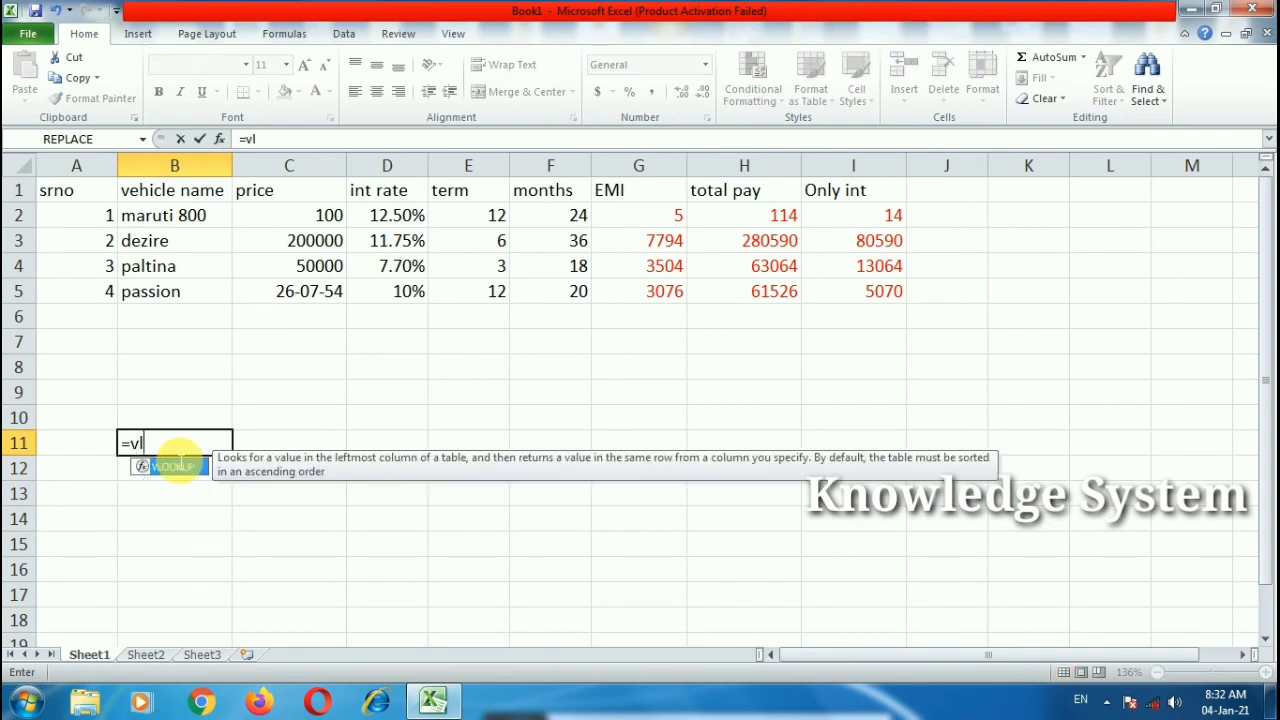
text(oo)
double_click(176, 466)
click(80, 448)
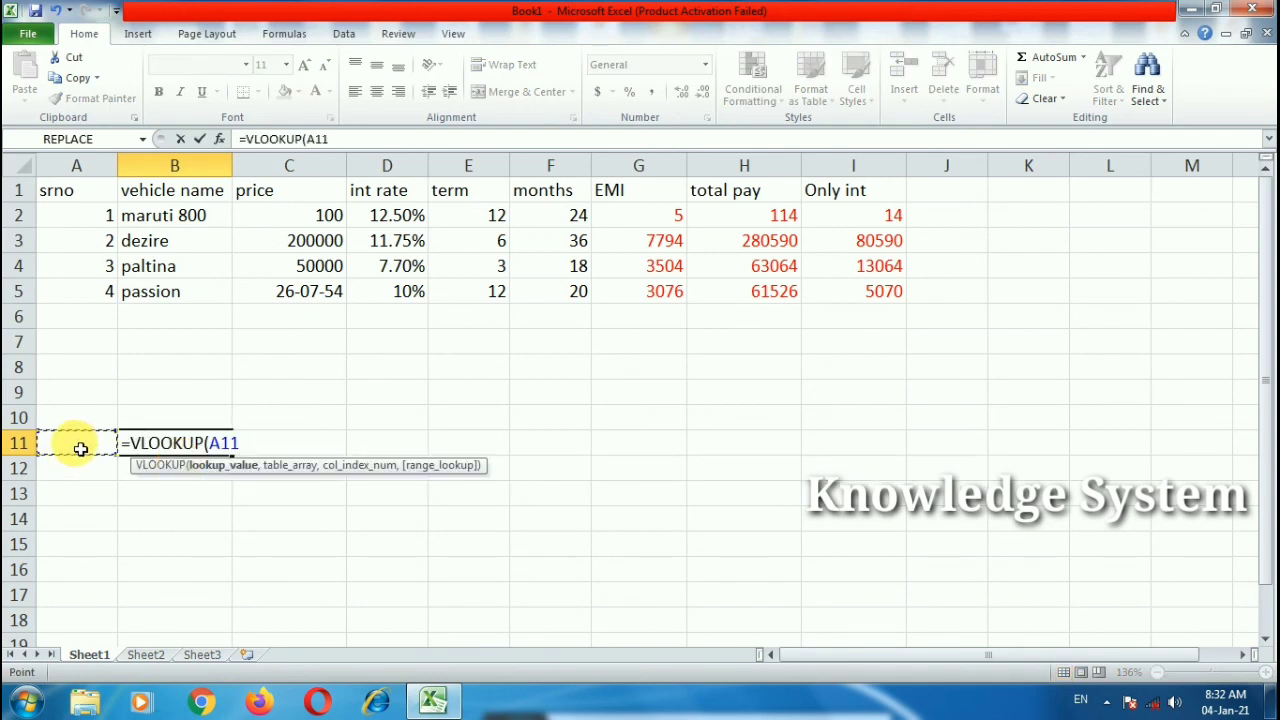
text(,)
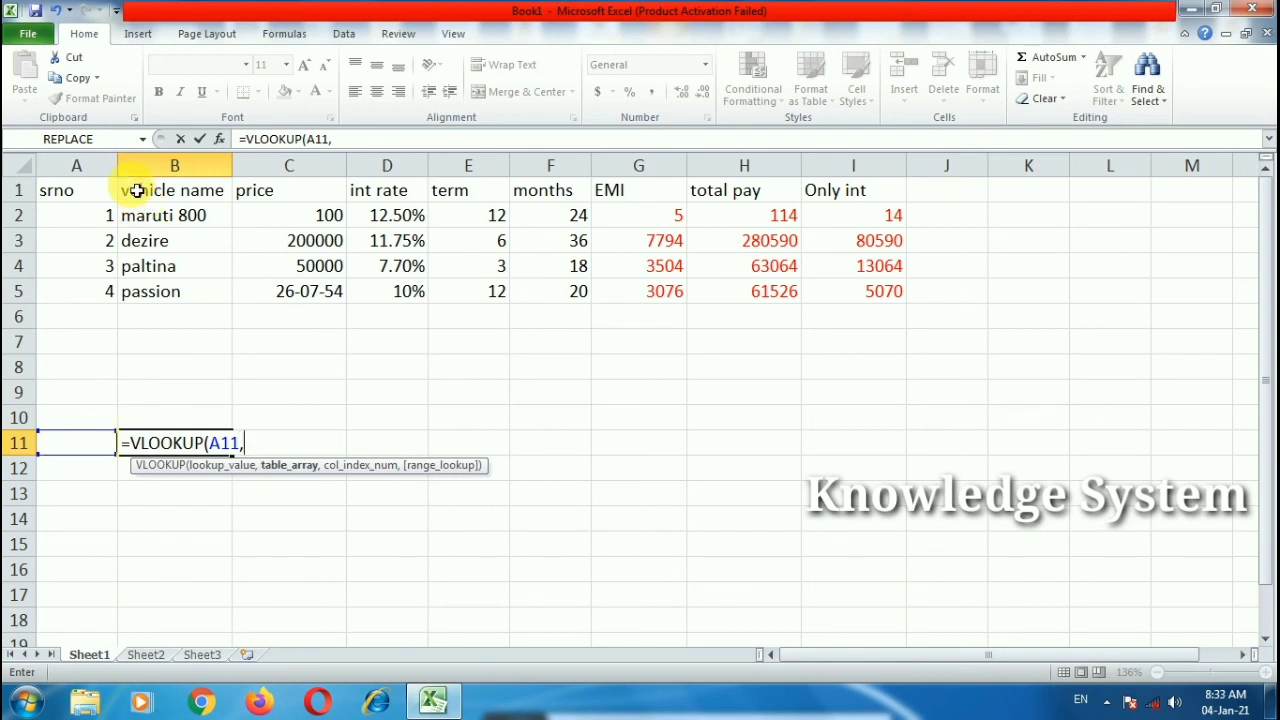
drag(100, 200, 855, 294)
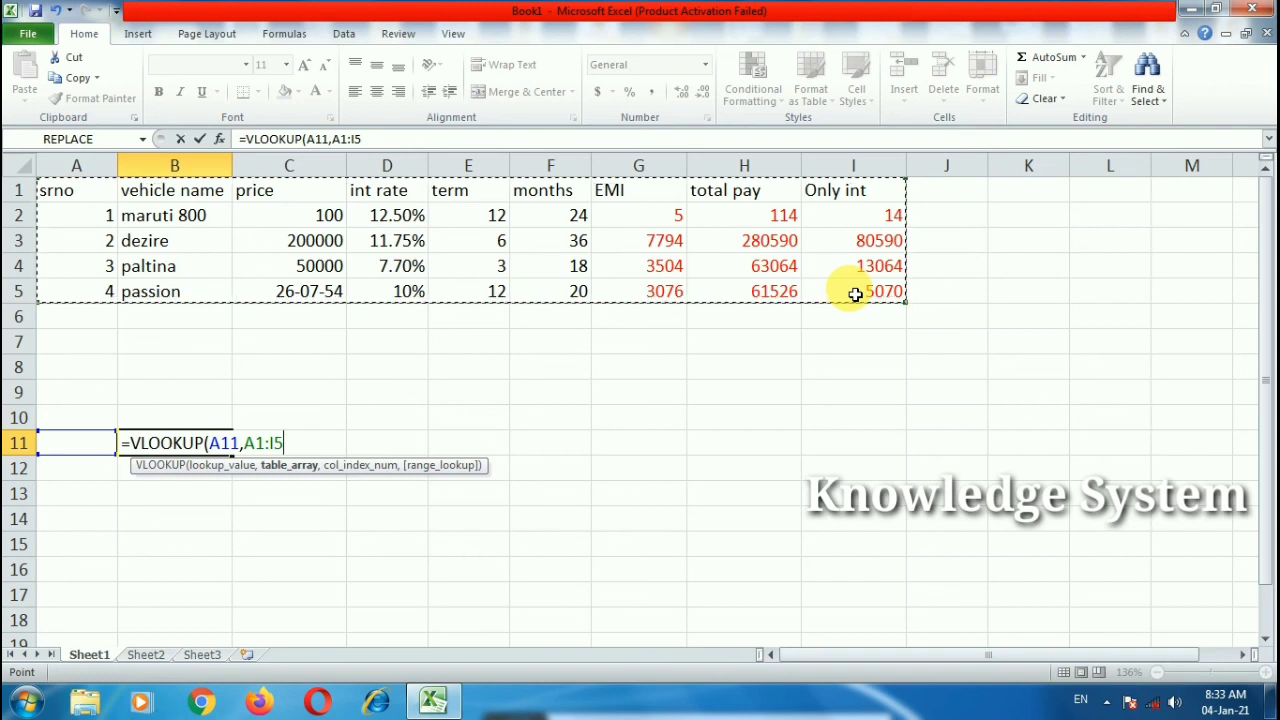
text(,2)
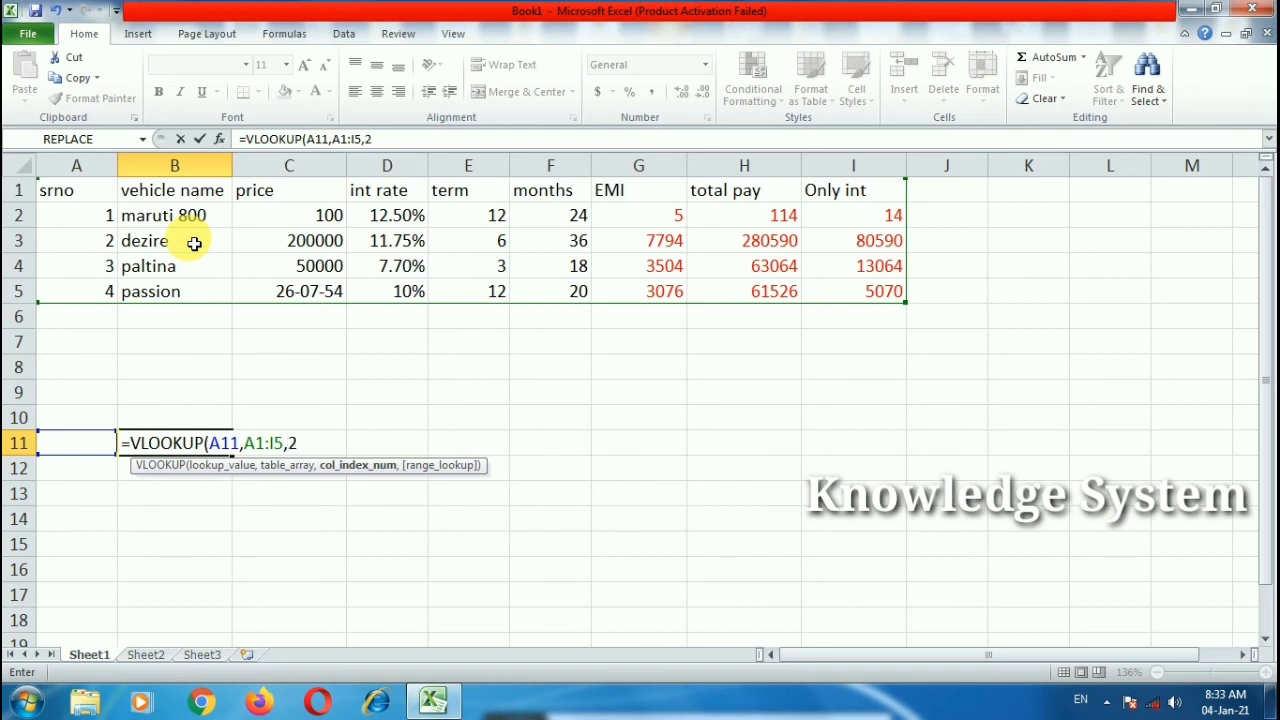
text(,)
double_click(375, 505)
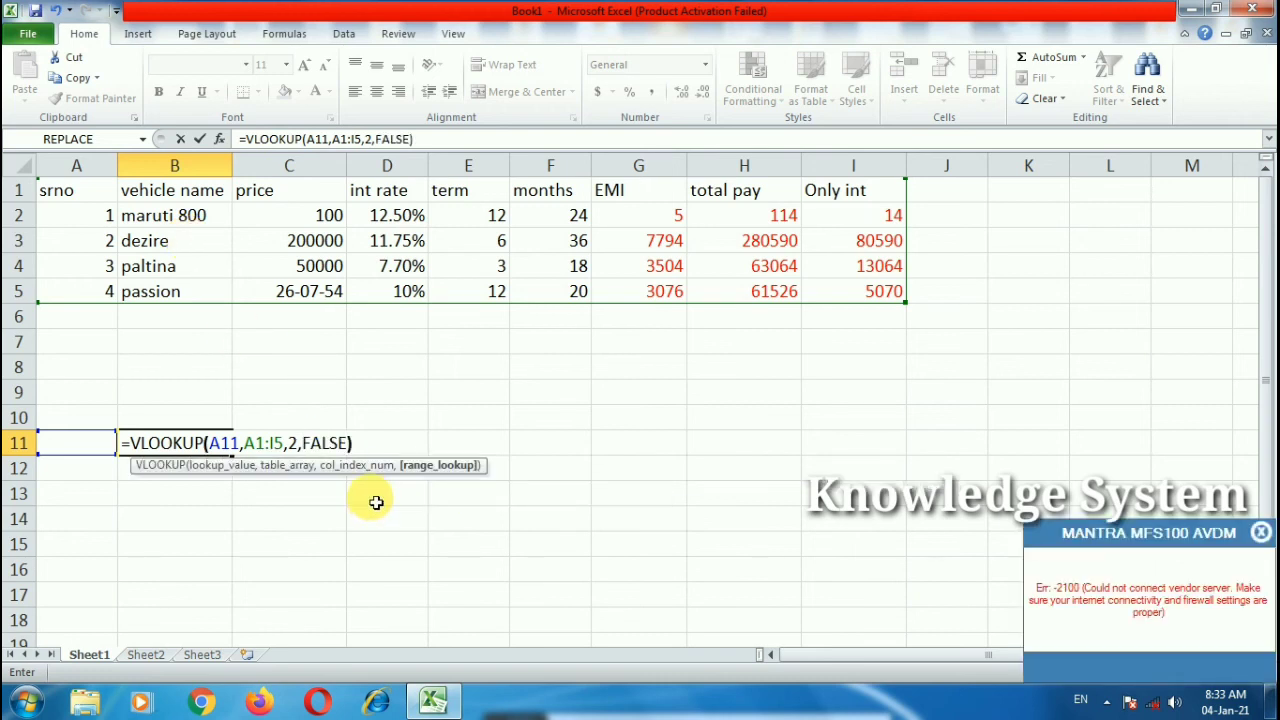
text())
key(Return)
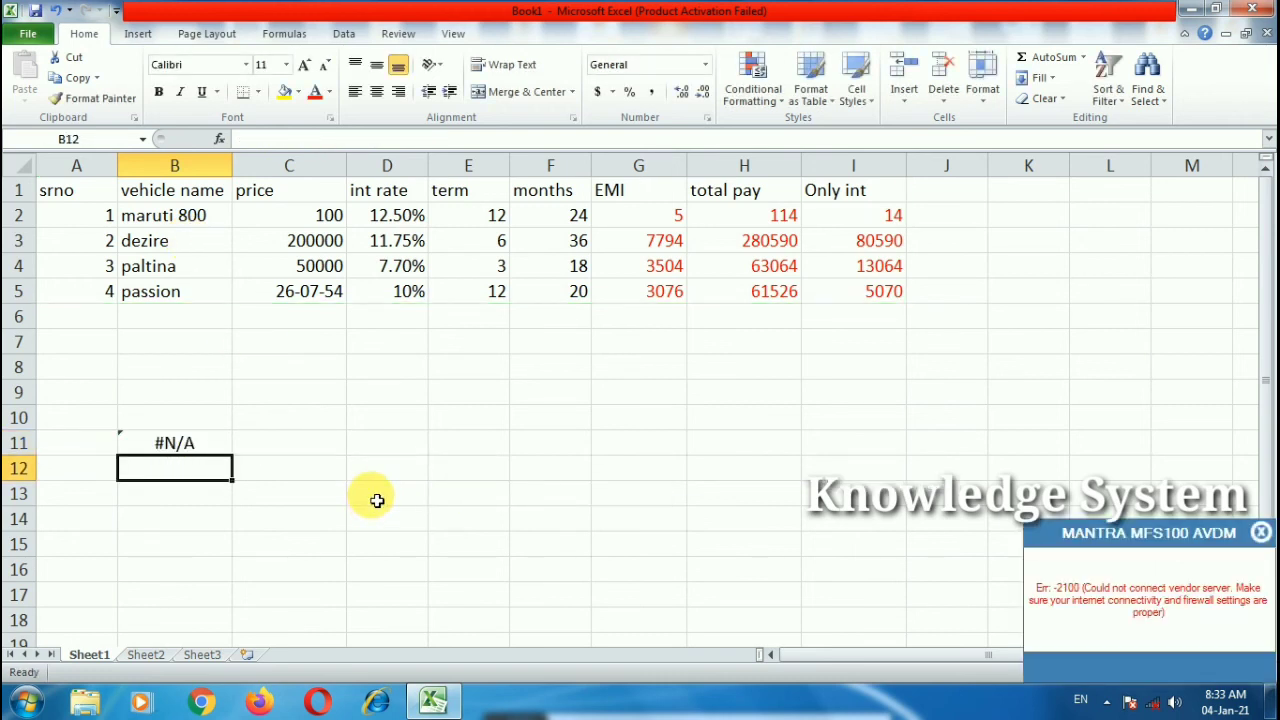
Step: Dismiss the device error popup and recommit the B11 lookup formula
click(1263, 533)
double_click(183, 440)
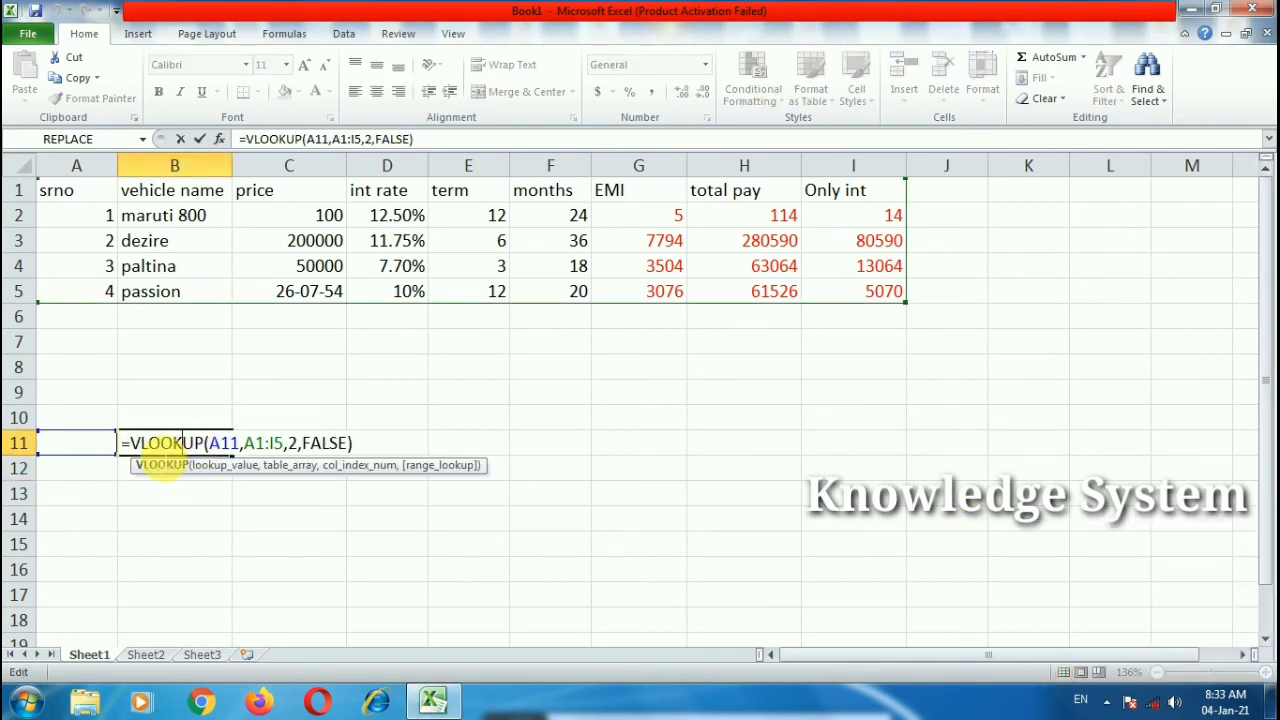
click(93, 455)
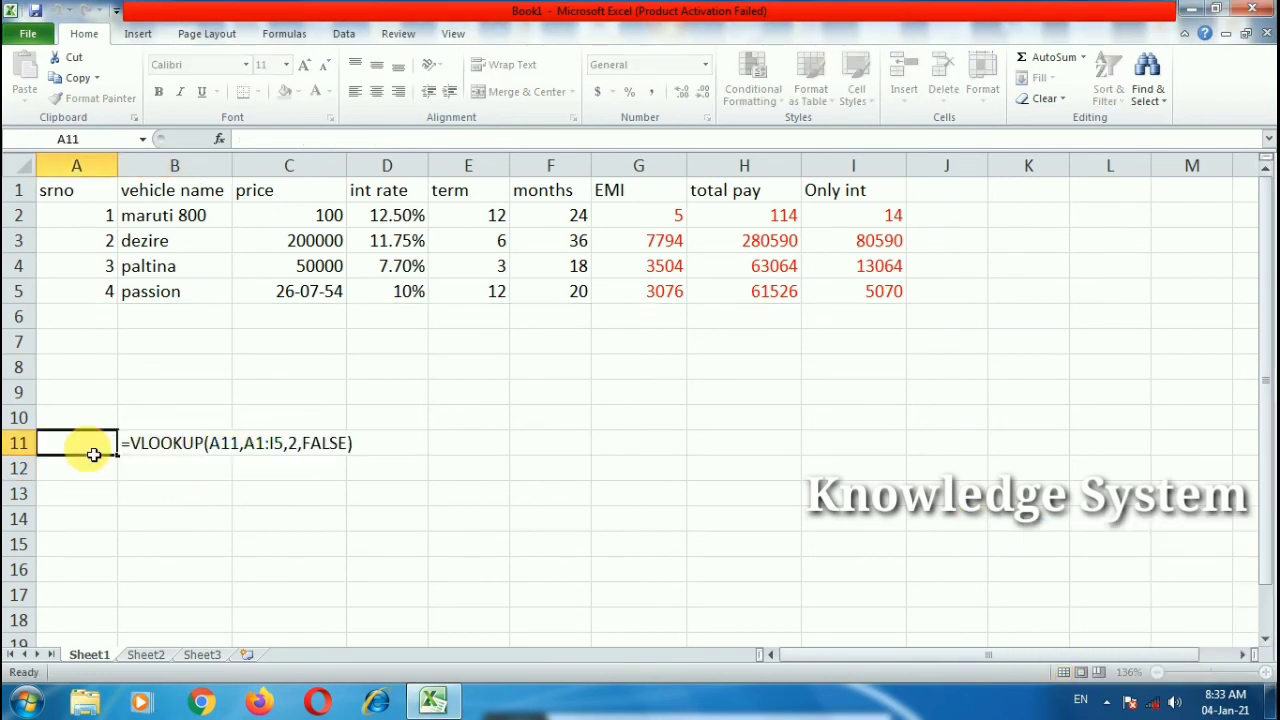
double_click(177, 447)
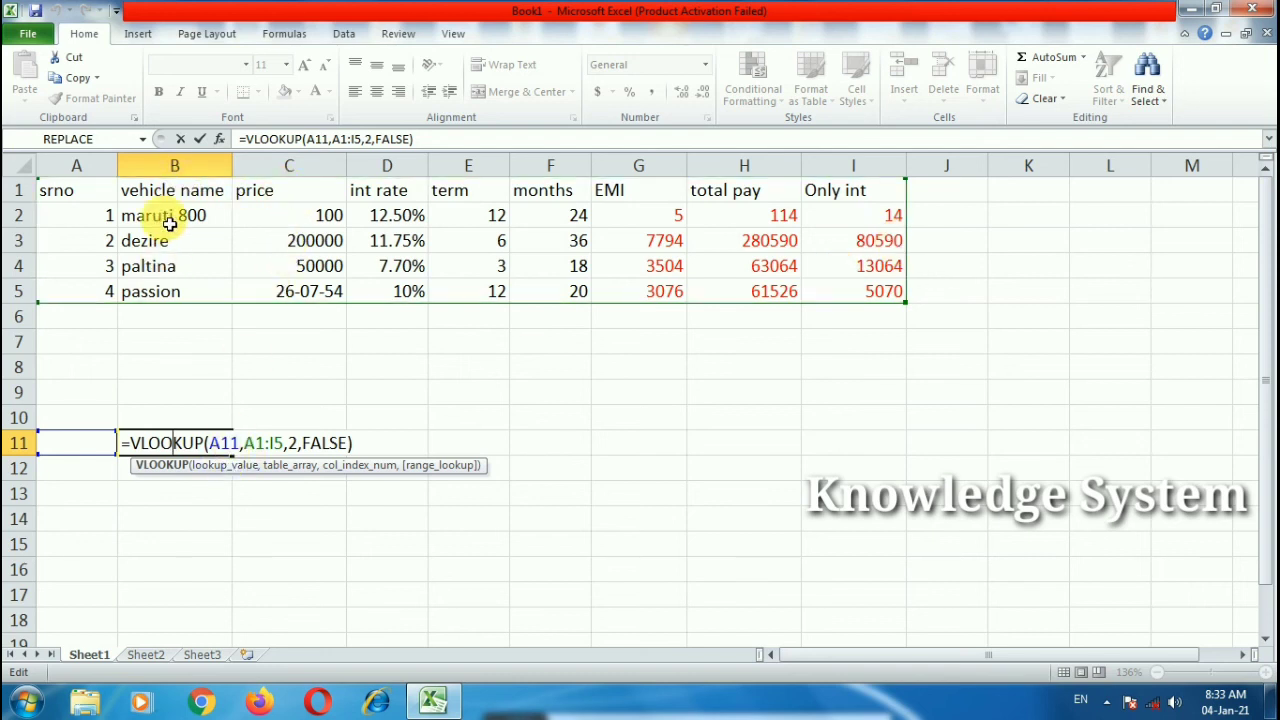
click(402, 443)
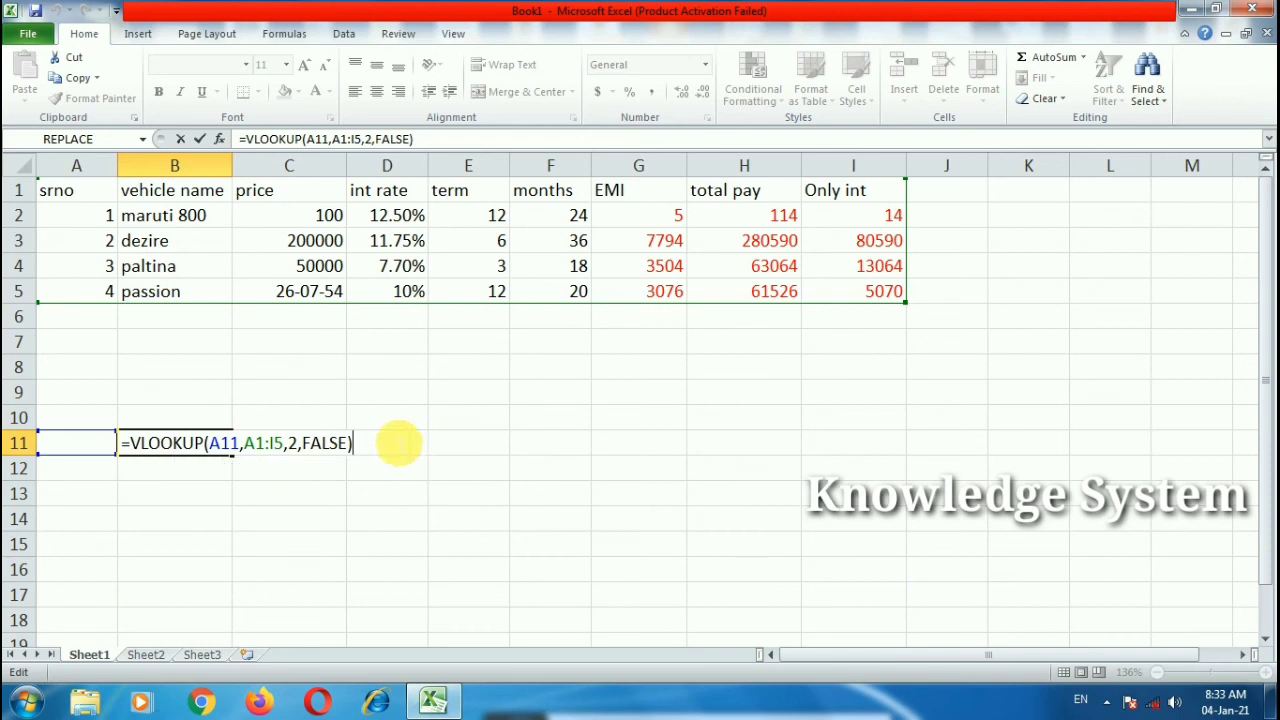
click(384, 452)
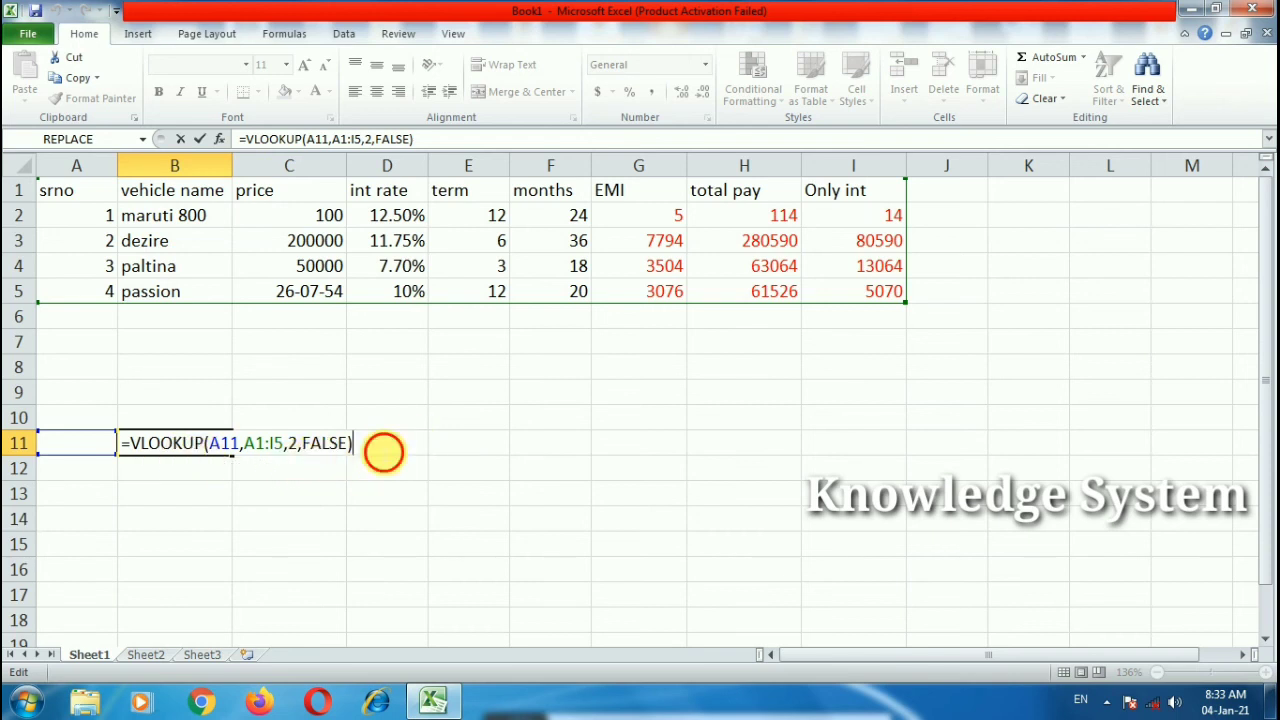
key(Return)
Step: Enter serial number 2 in A11 so B11 returns dezire
click(91, 456)
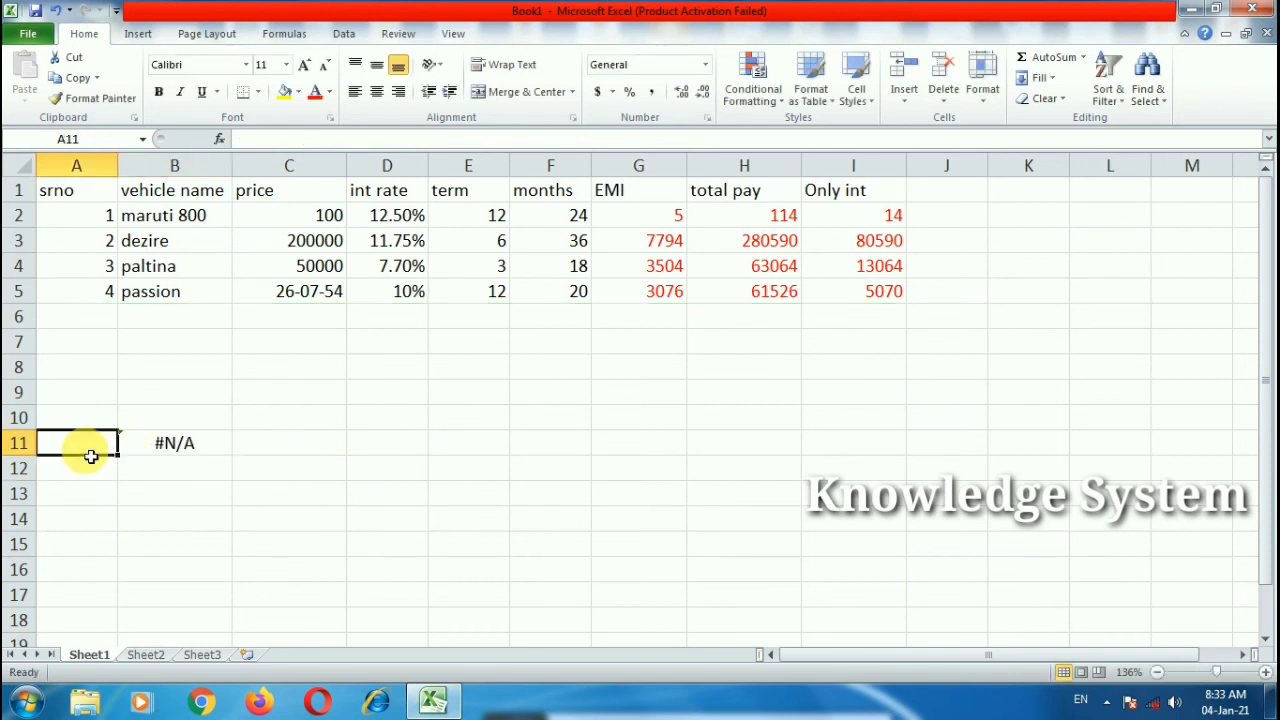
text(2)
click(166, 514)
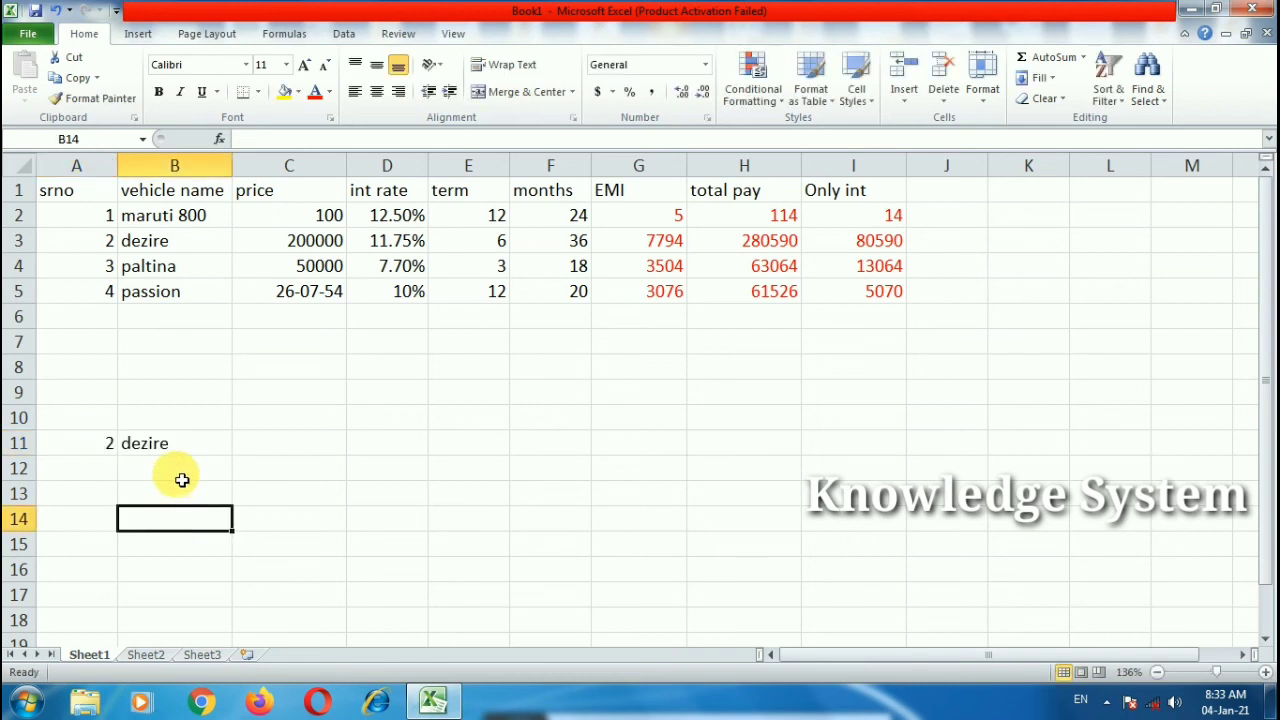
click(149, 451)
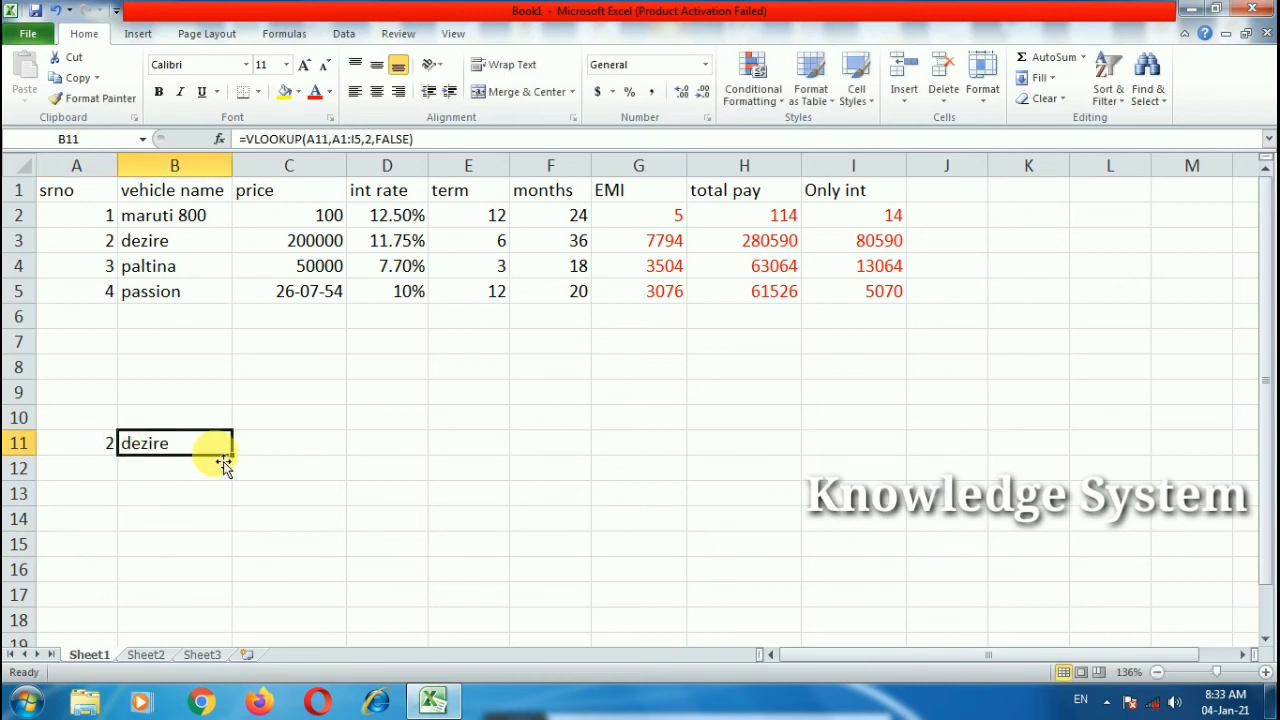
Step: Fill the lookup formula across B11:I11 and try serial 5, which returns #N/A
drag(232, 455, 832, 456)
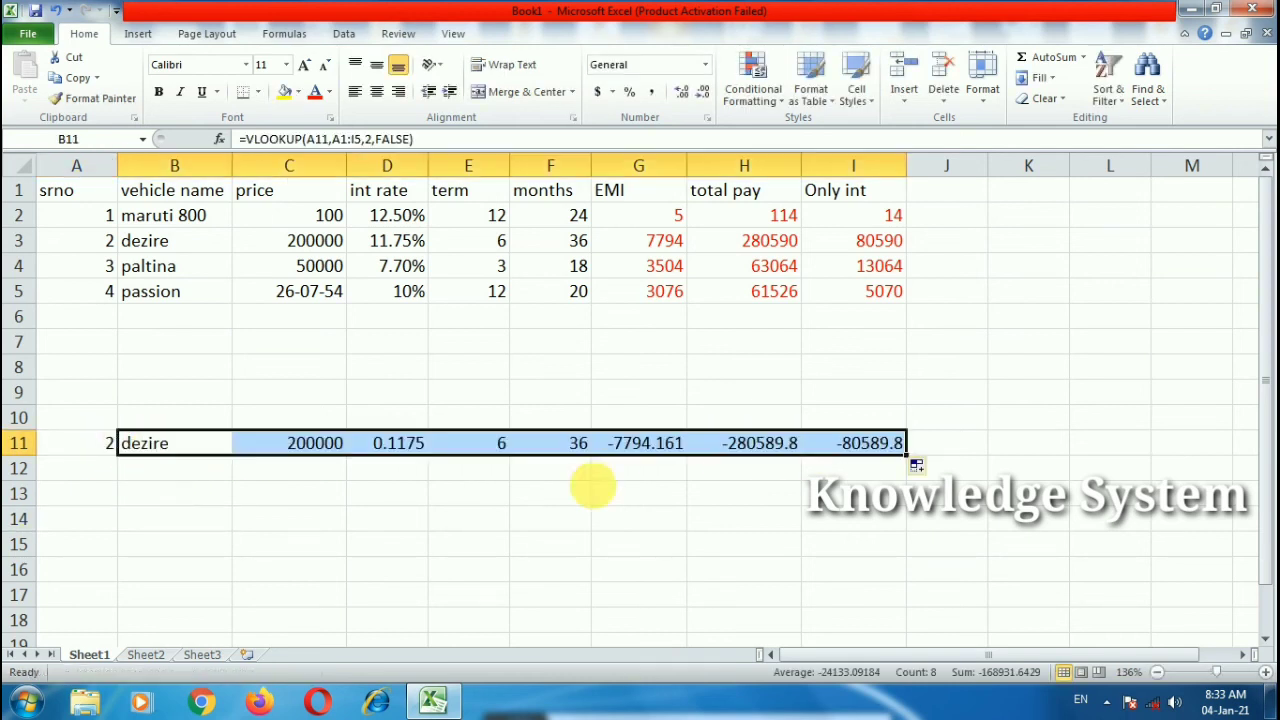
click(414, 536)
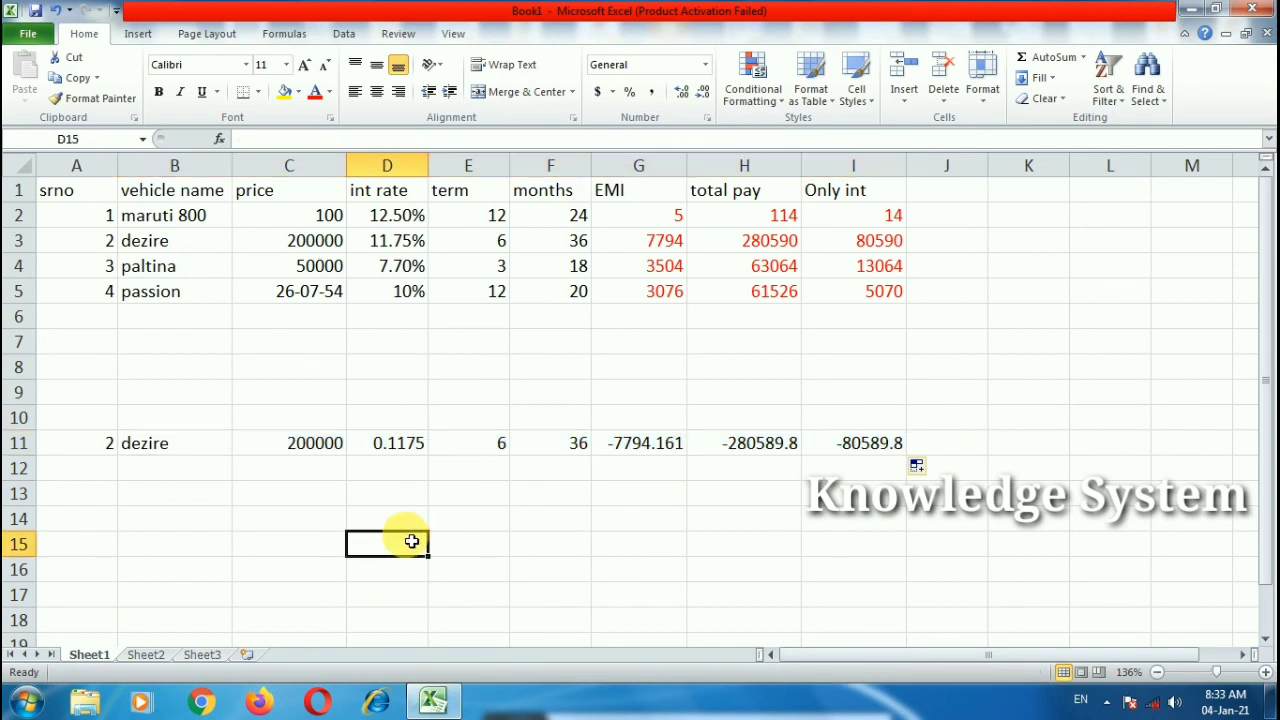
click(85, 455)
text(5)
click(180, 512)
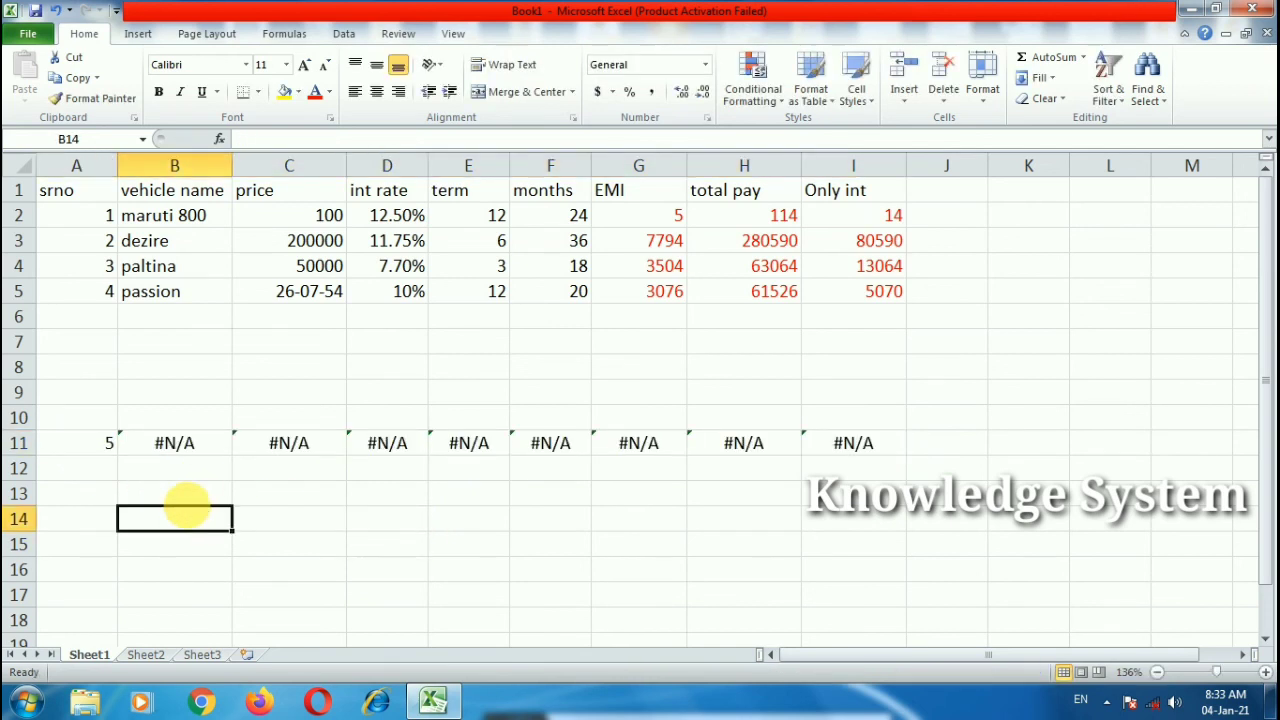
click(112, 450)
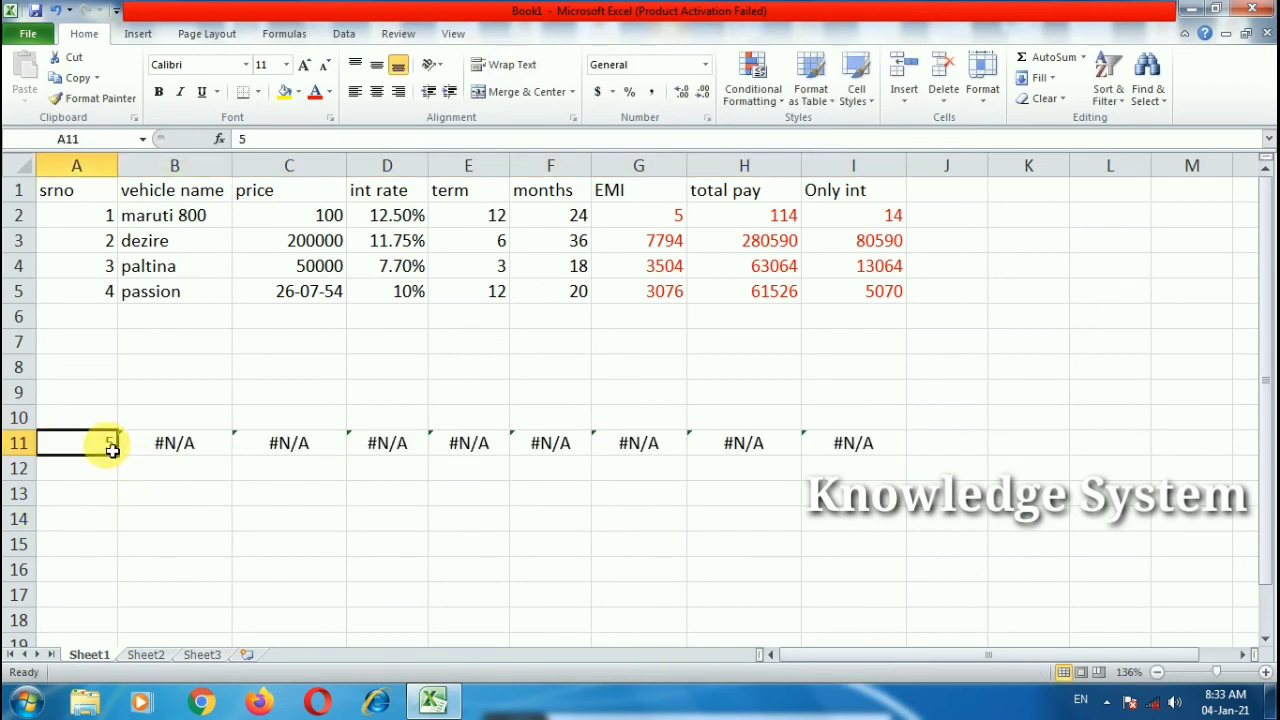
click(195, 450)
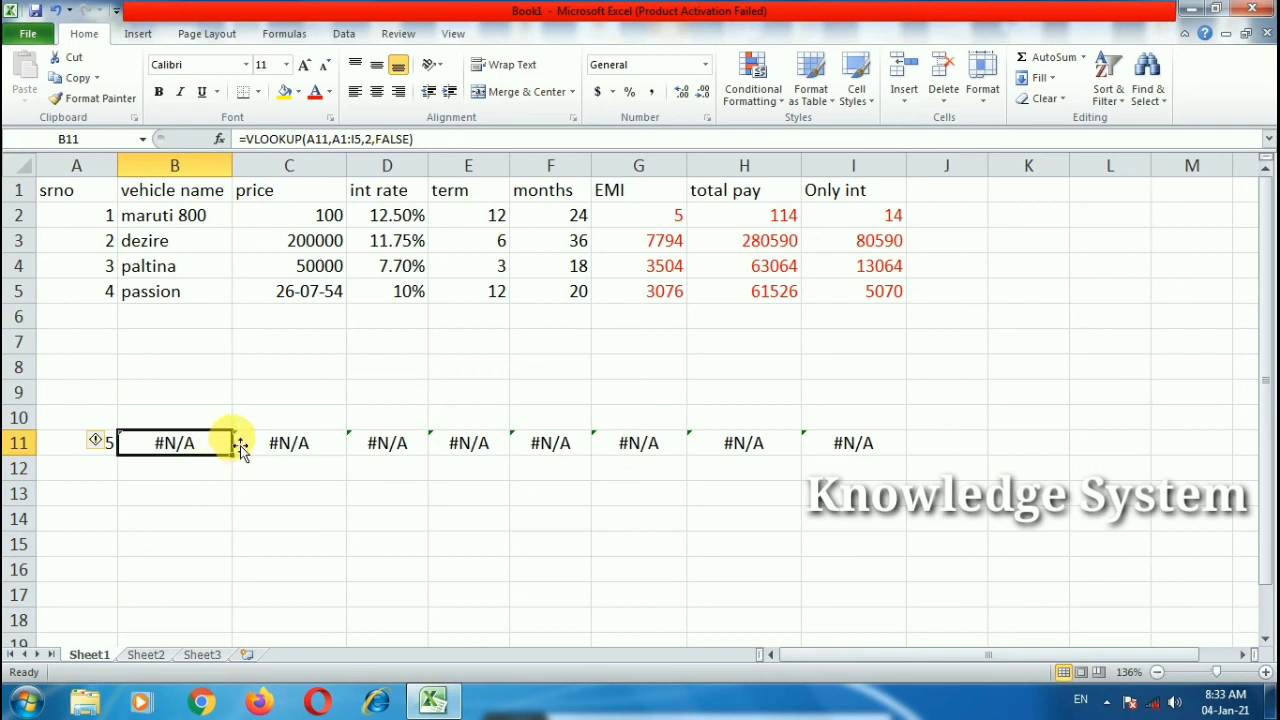
click(95, 440)
click(20, 443)
Step: Test serial numbers 4 and then 2 in A11, bringing back dezire's record
click(52, 445)
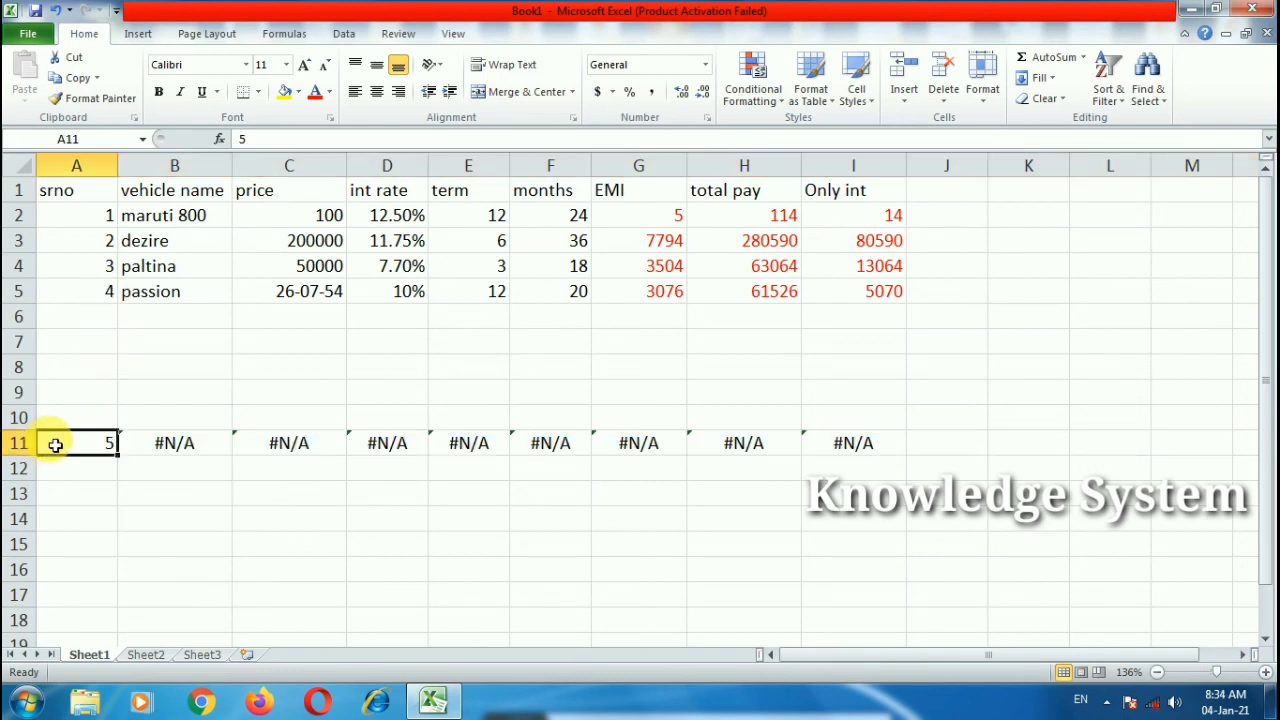
text(4)
click(134, 514)
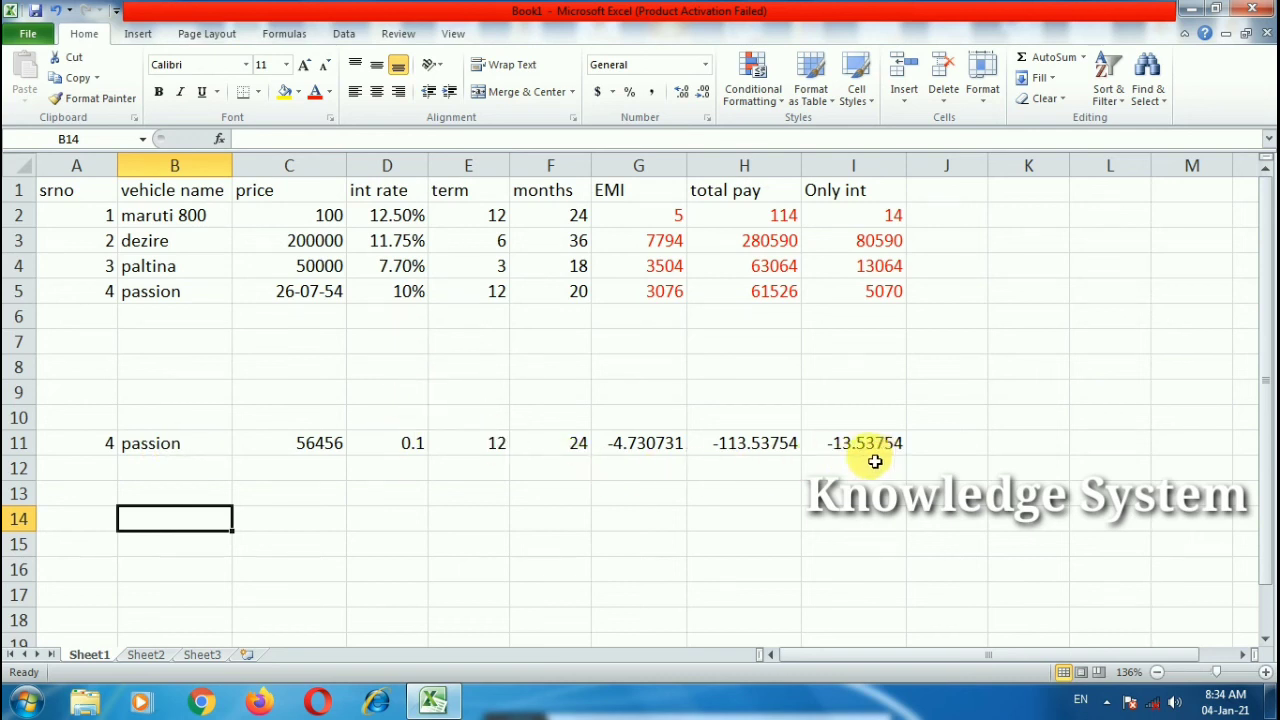
click(107, 448)
text(2)
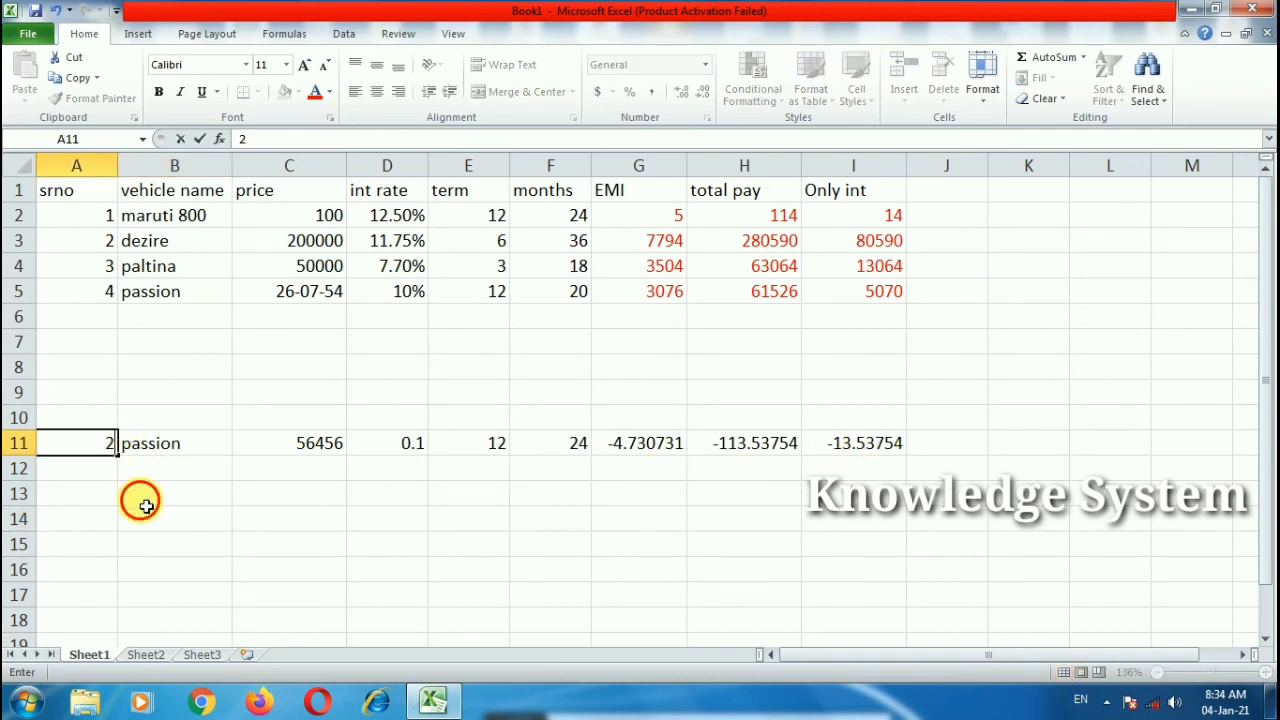
click(140, 494)
click(101, 450)
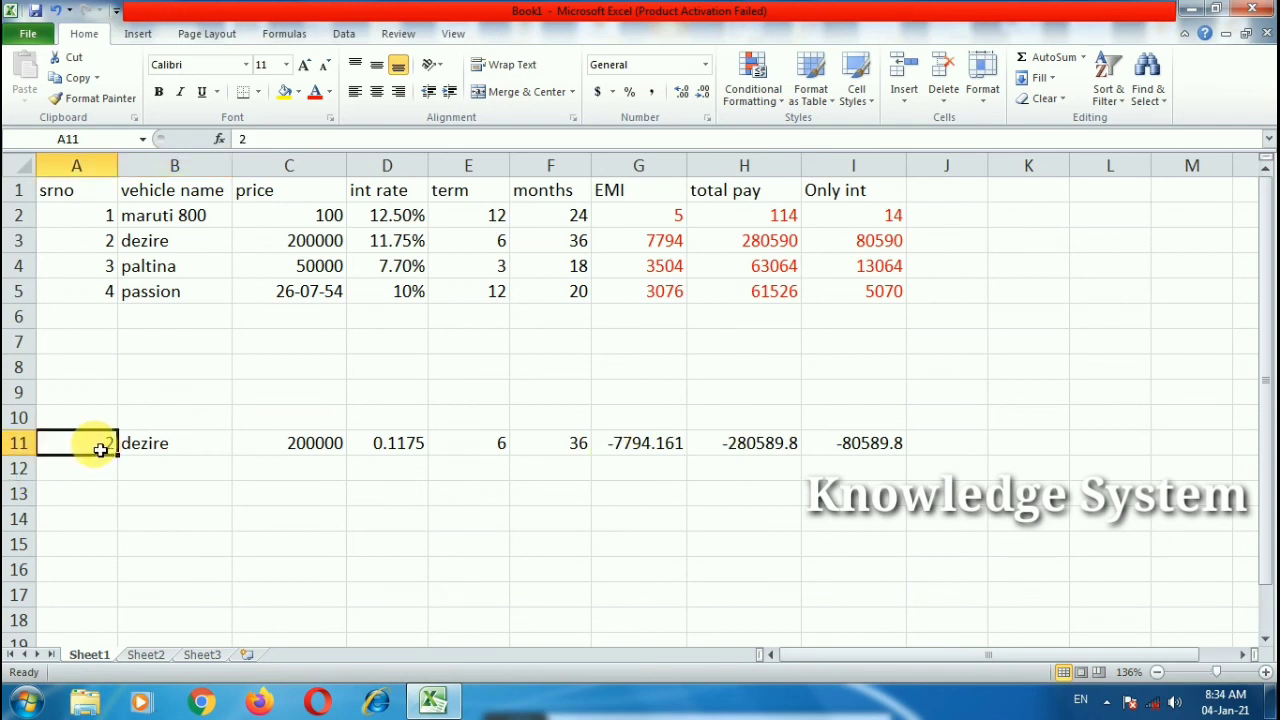
Step: Enter serial 1 in A11 and make the header row text red
text(1)
click(143, 517)
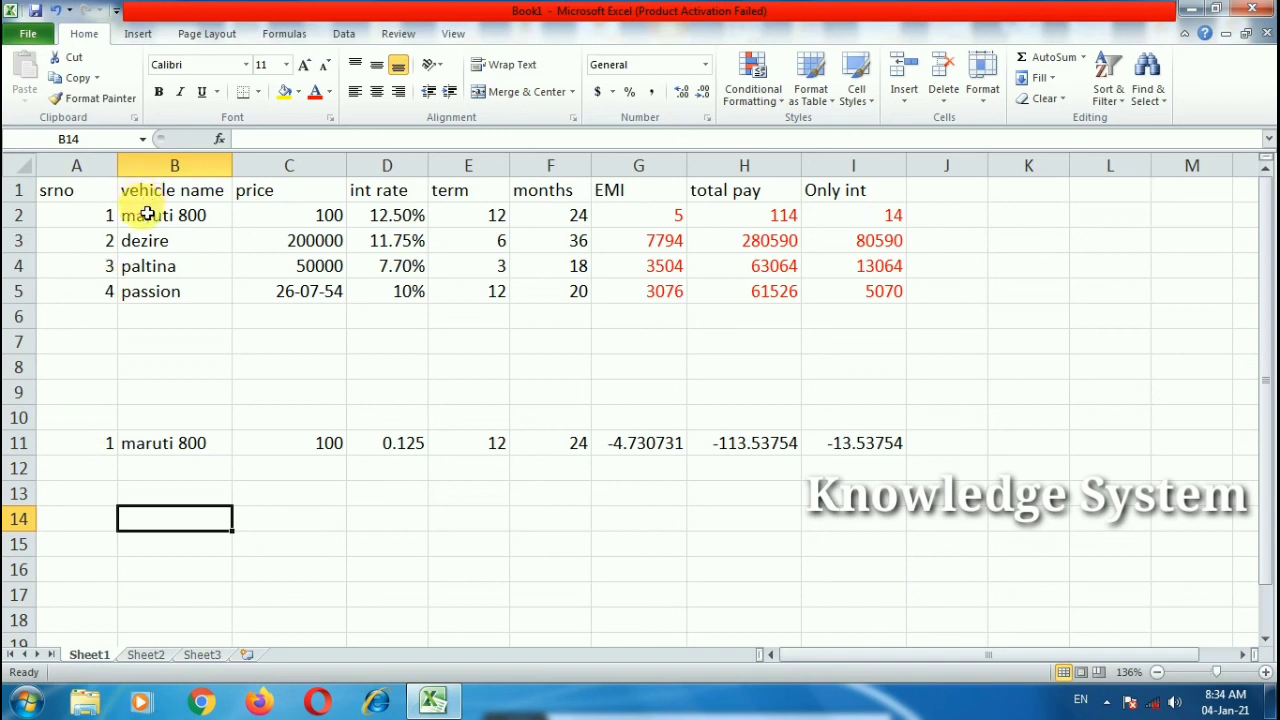
click(18, 189)
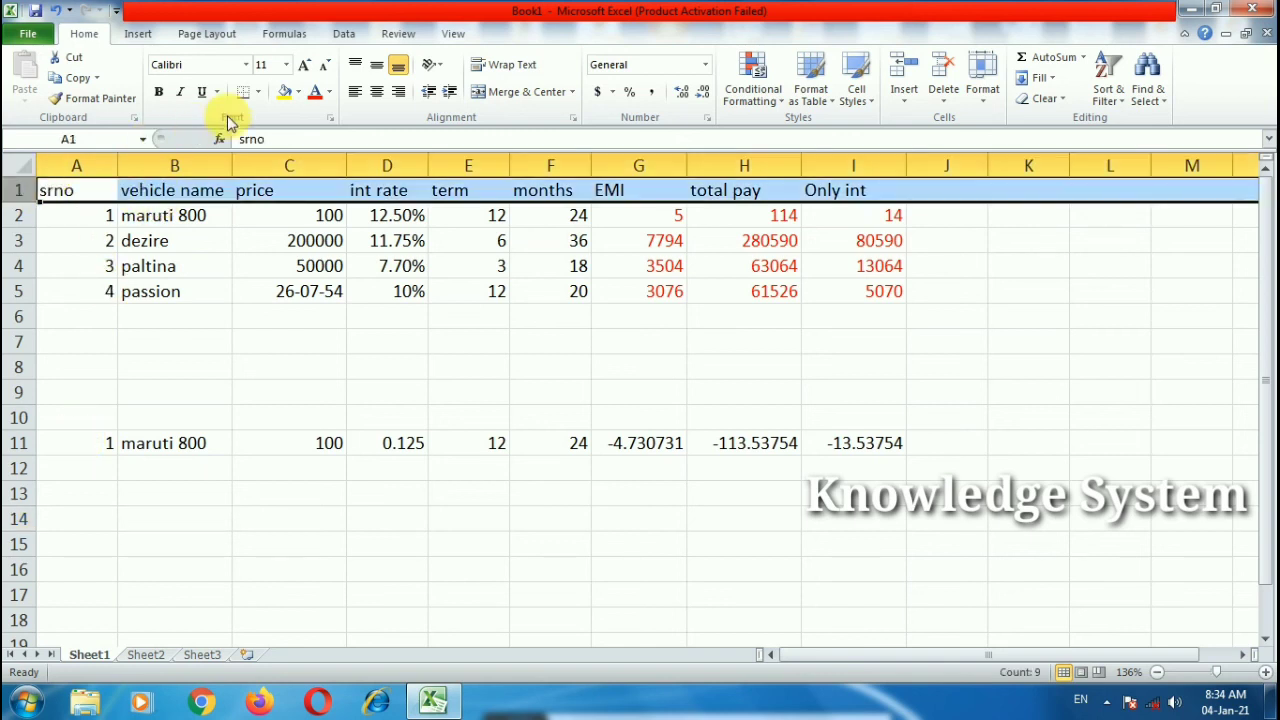
click(314, 91)
click(289, 316)
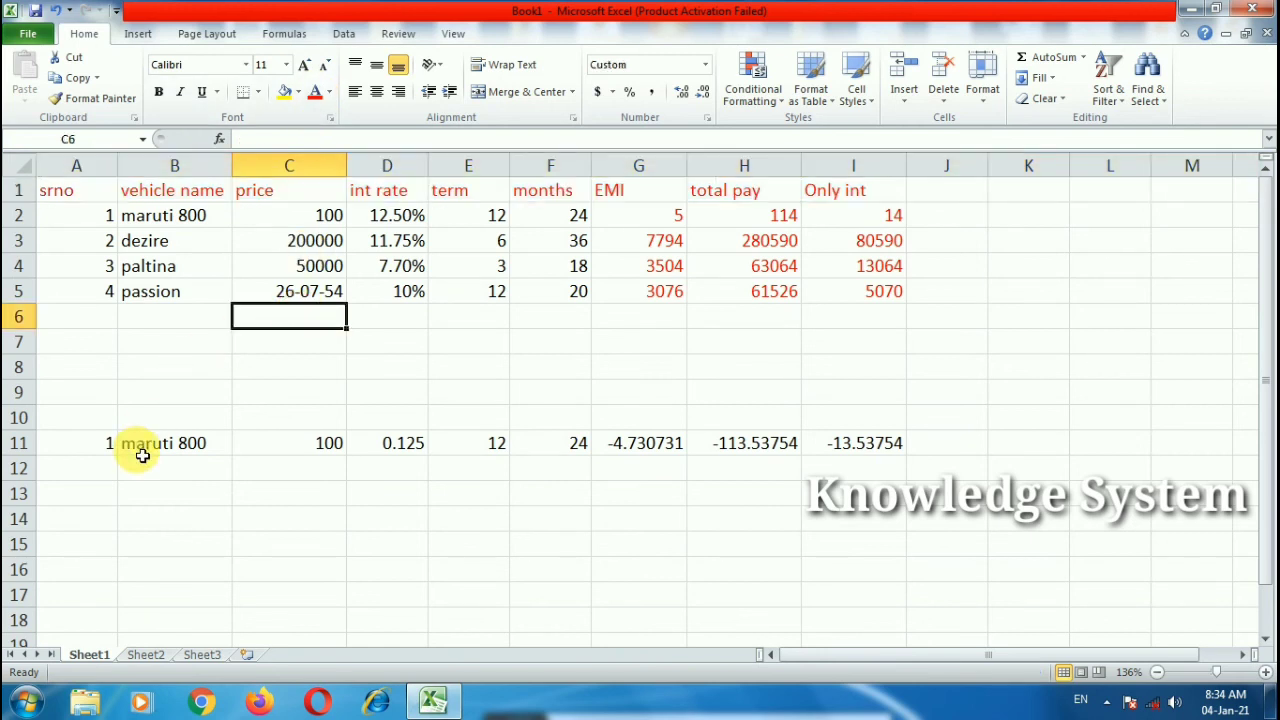
Step: Copy the vehicle-name, price and interest-rate lookups in B–D down to row 14
click(108, 456)
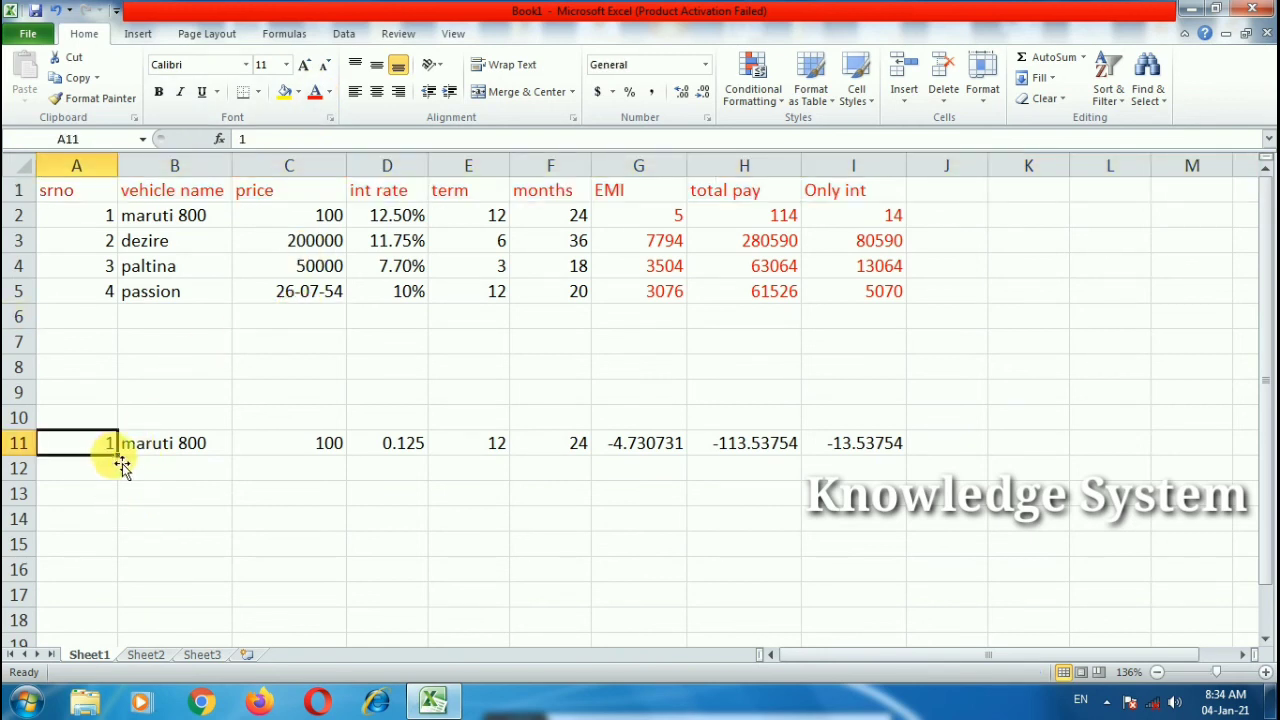
drag(123, 461, 890, 576)
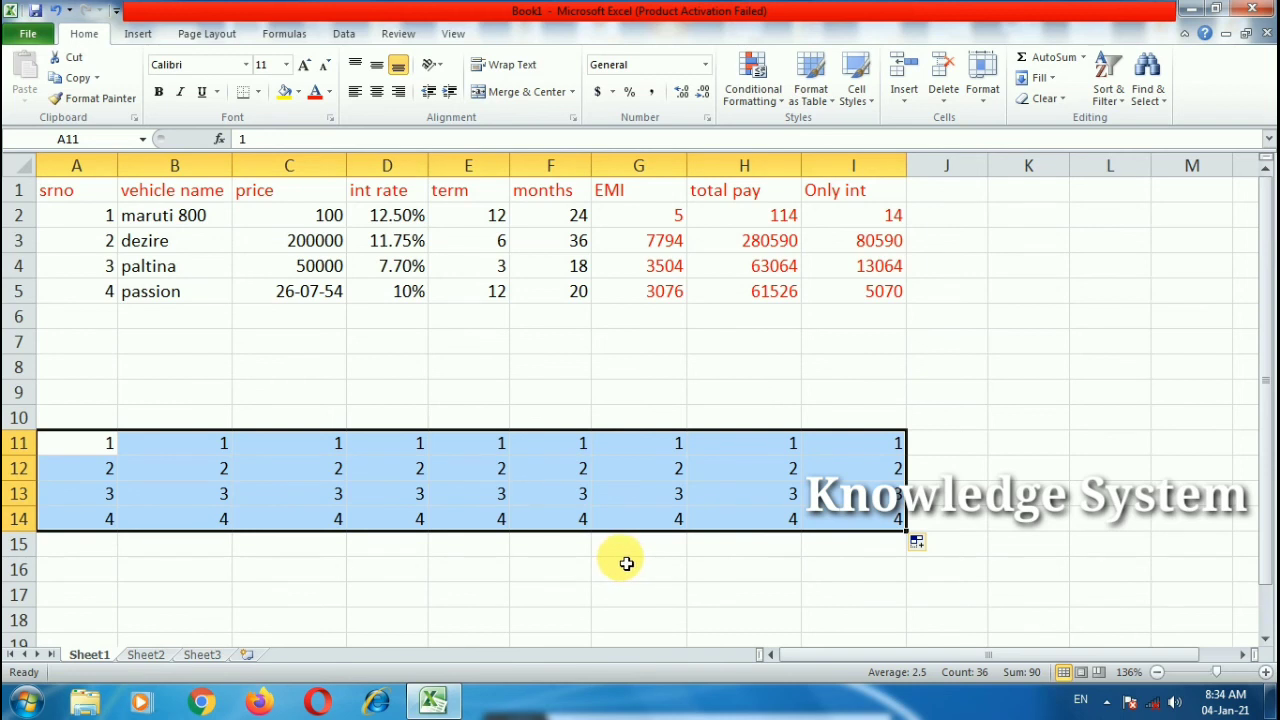
key(ctrl+z)
click(206, 447)
drag(231, 454, 223, 512)
click(419, 564)
click(329, 443)
drag(347, 455, 353, 541)
click(405, 449)
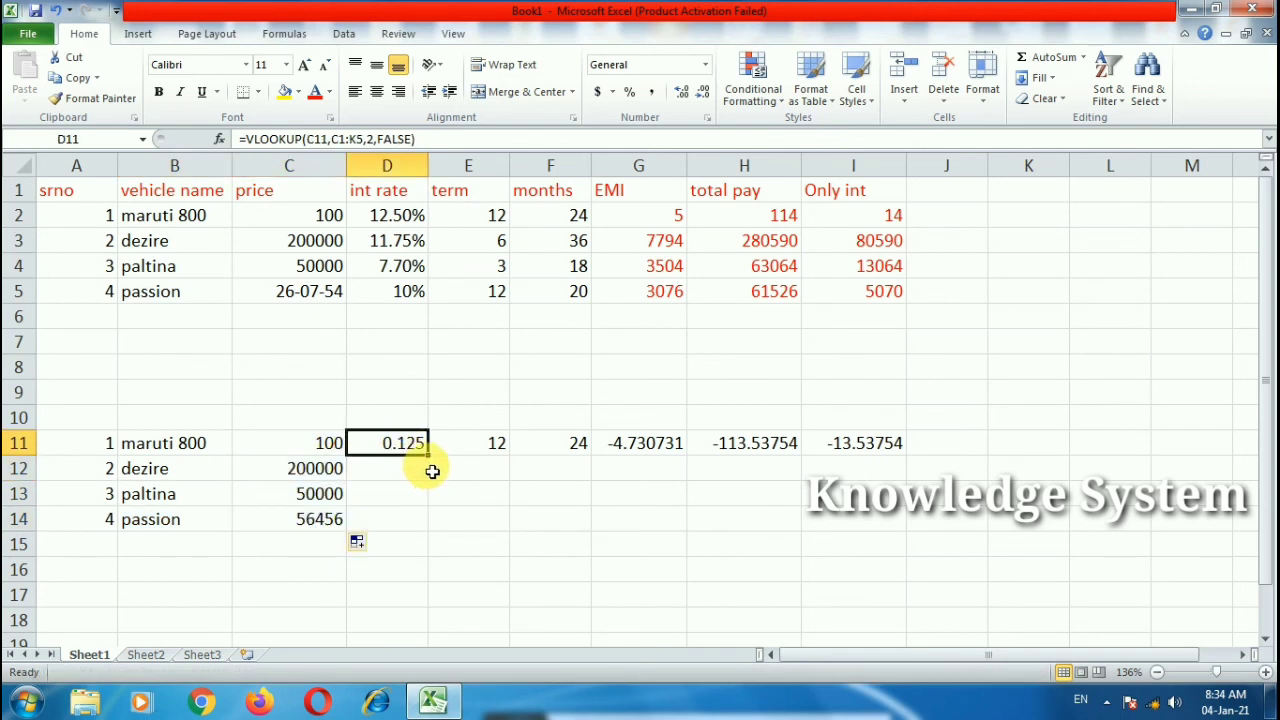
drag(429, 456, 431, 541)
click(507, 552)
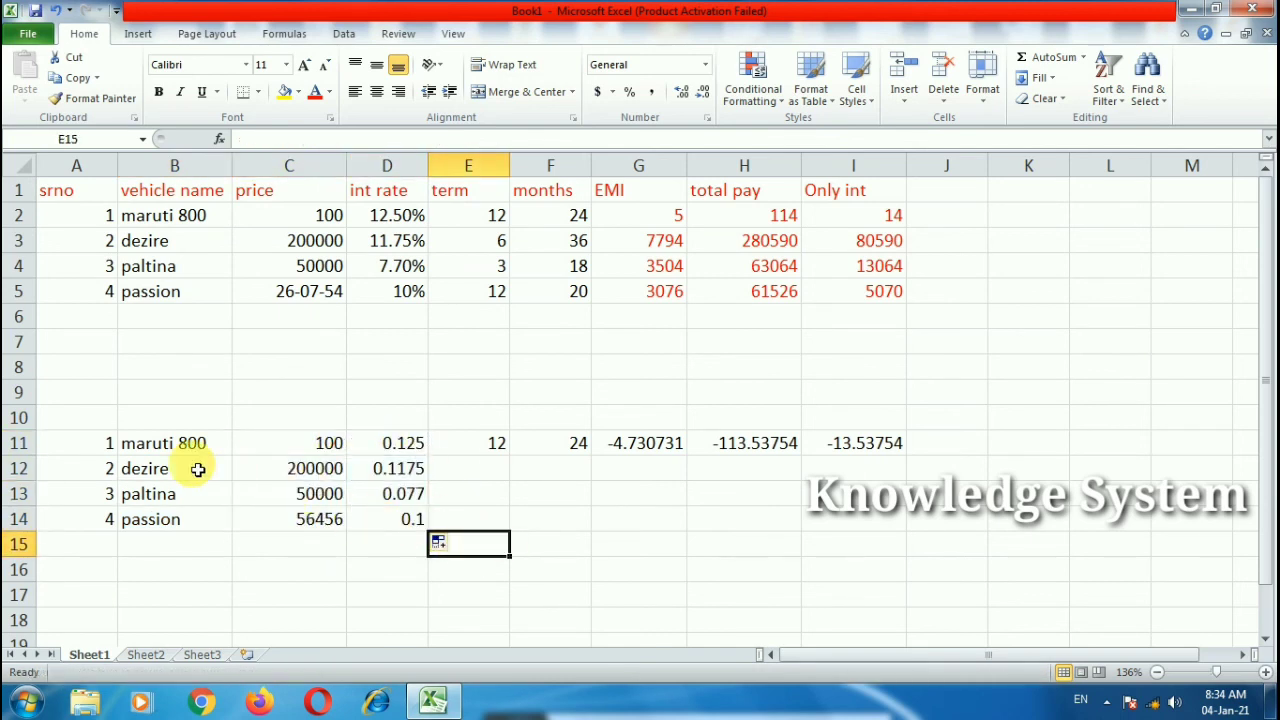
Step: Delete the trial lookup block A11:I15
drag(100, 447, 877, 543)
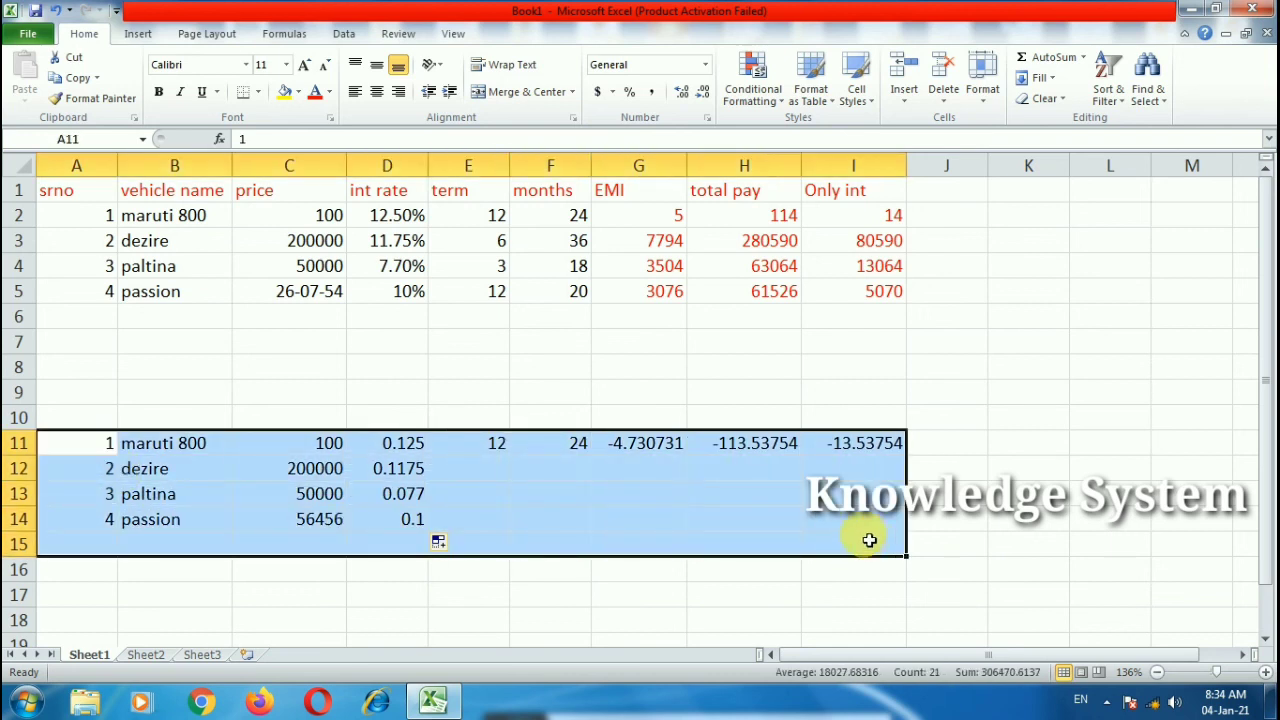
key(Delete)
click(680, 513)
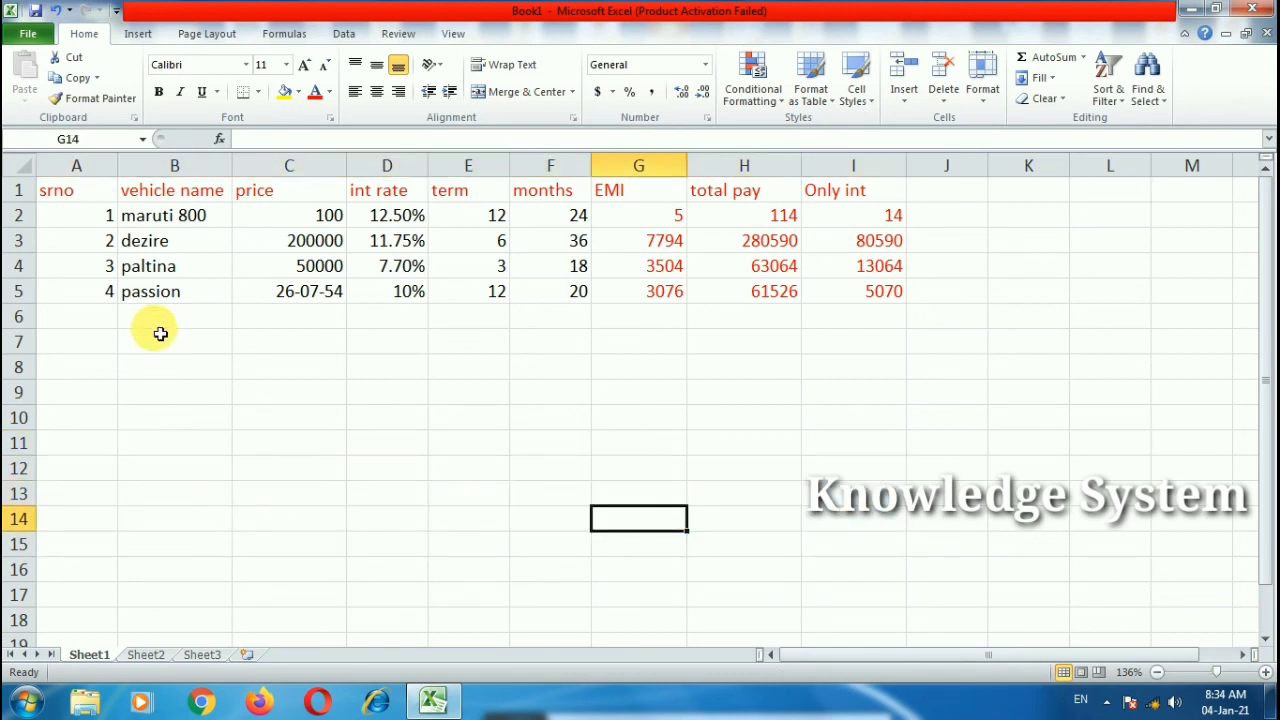
Step: On Sheet2, start a VLOOKUP in B15 with A15 as the lookup value
click(140, 655)
click(157, 443)
double_click(157, 443)
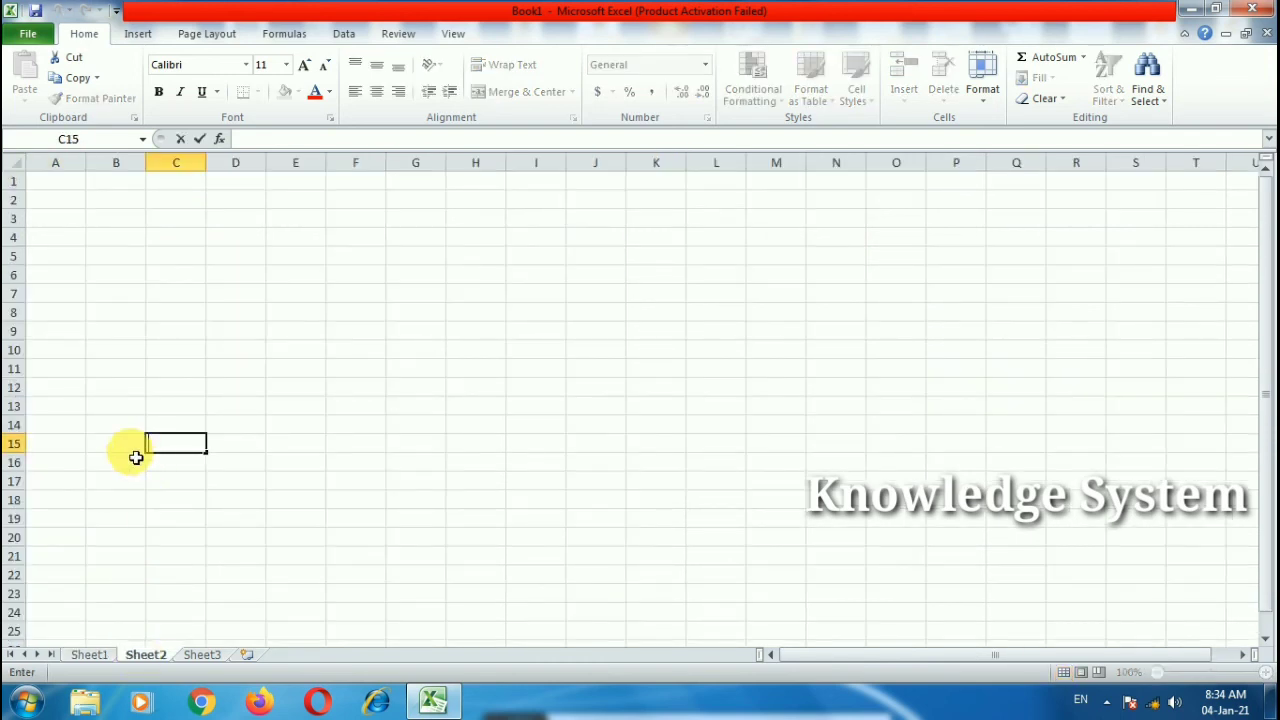
click(128, 447)
text(=)
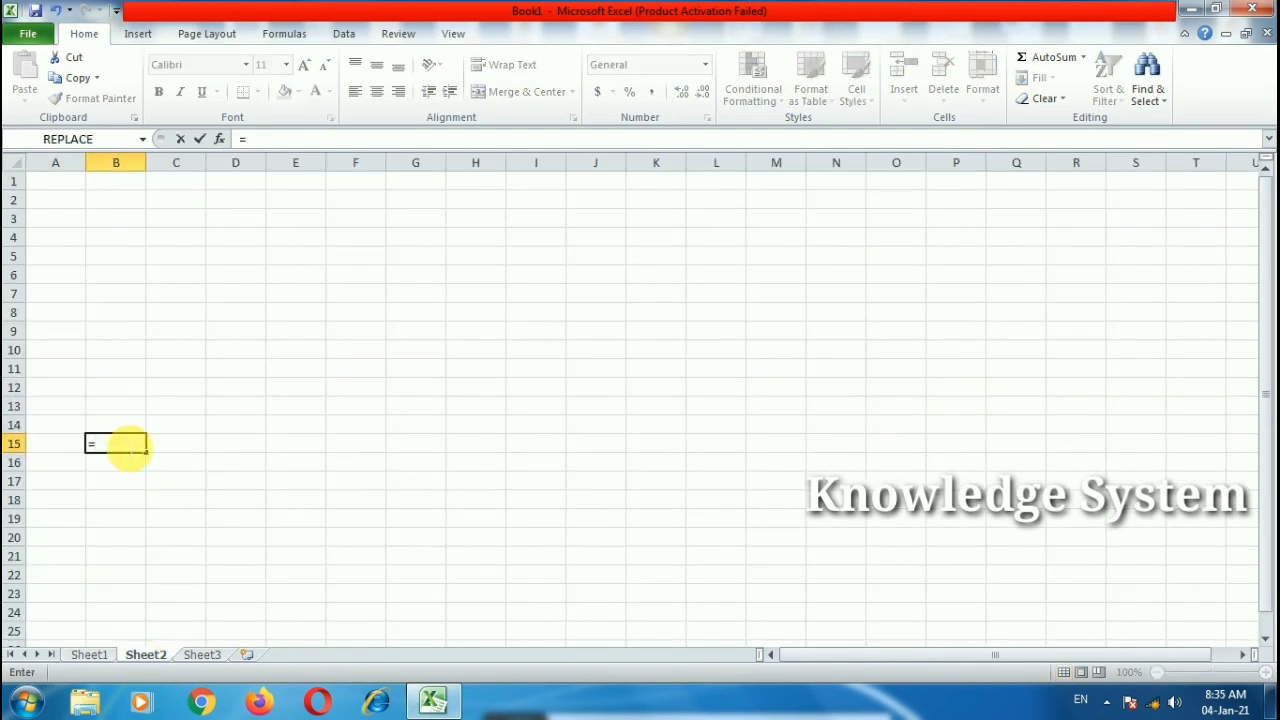
text(vloo)
key(Tab)
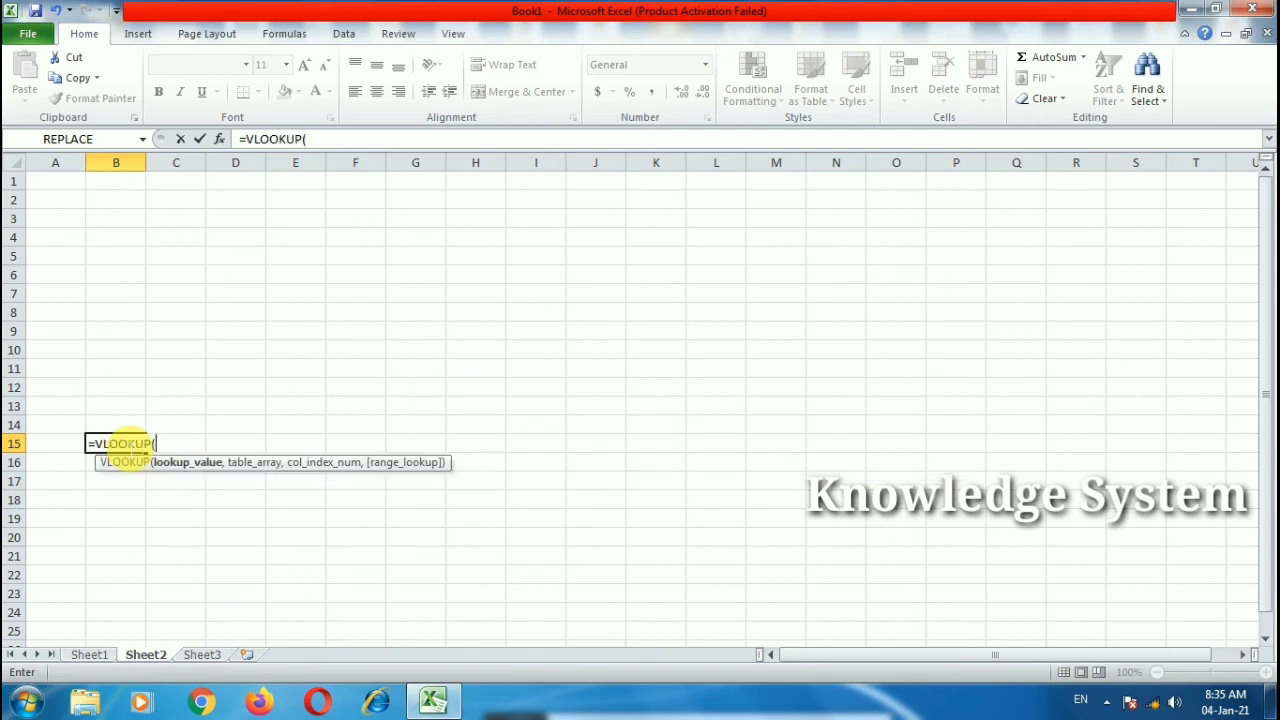
click(65, 453)
text(,)
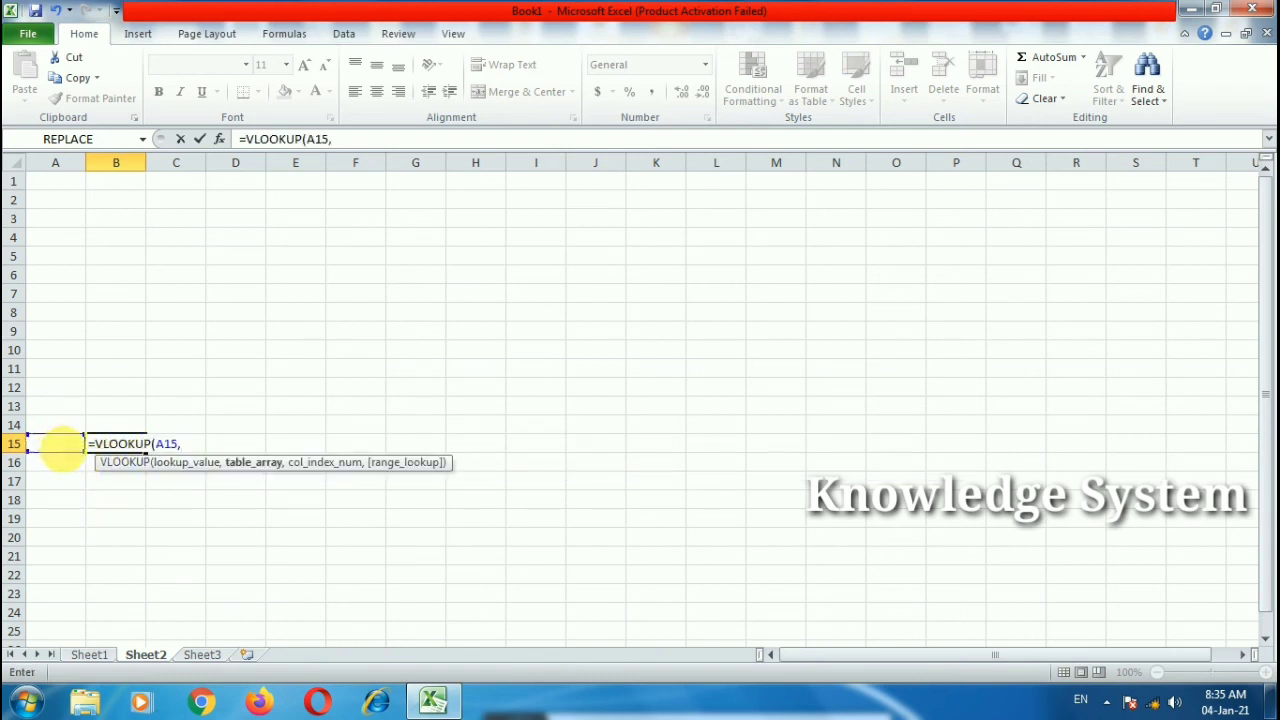
Step: Finish the formula with table range A1:I5, column 2 and FALSE for exact match
click(95, 654)
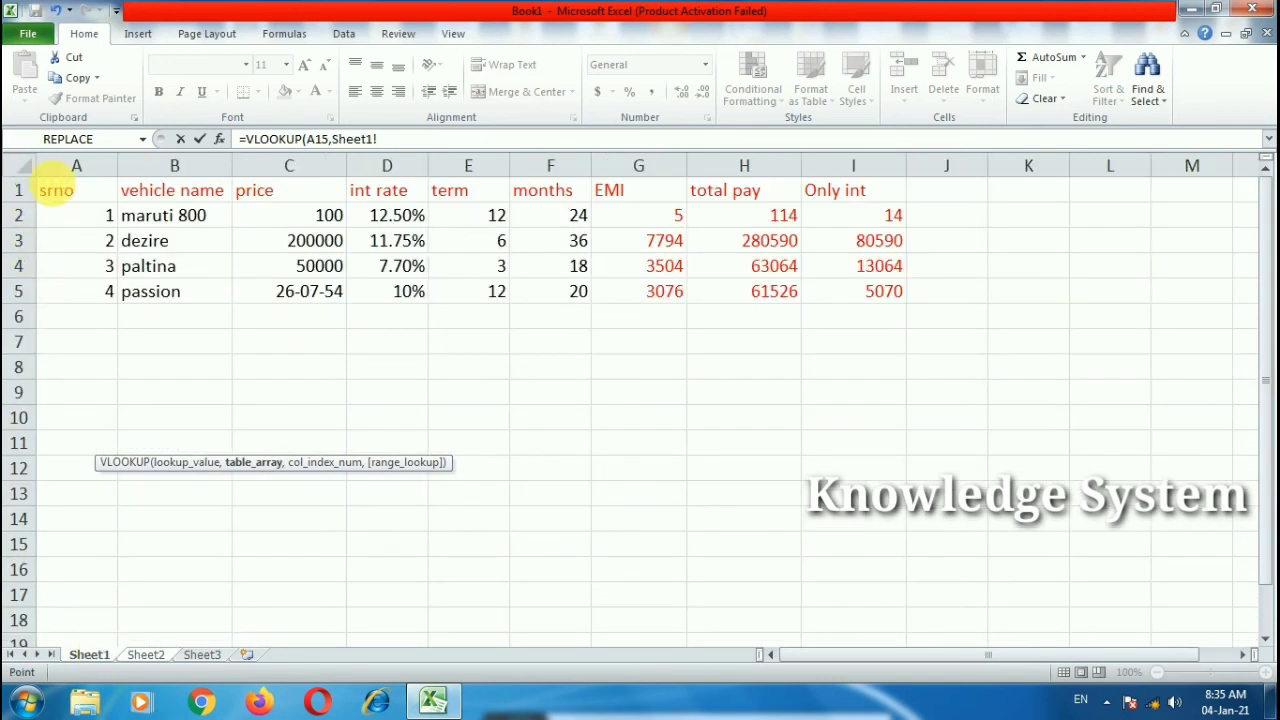
drag(50, 188, 843, 288)
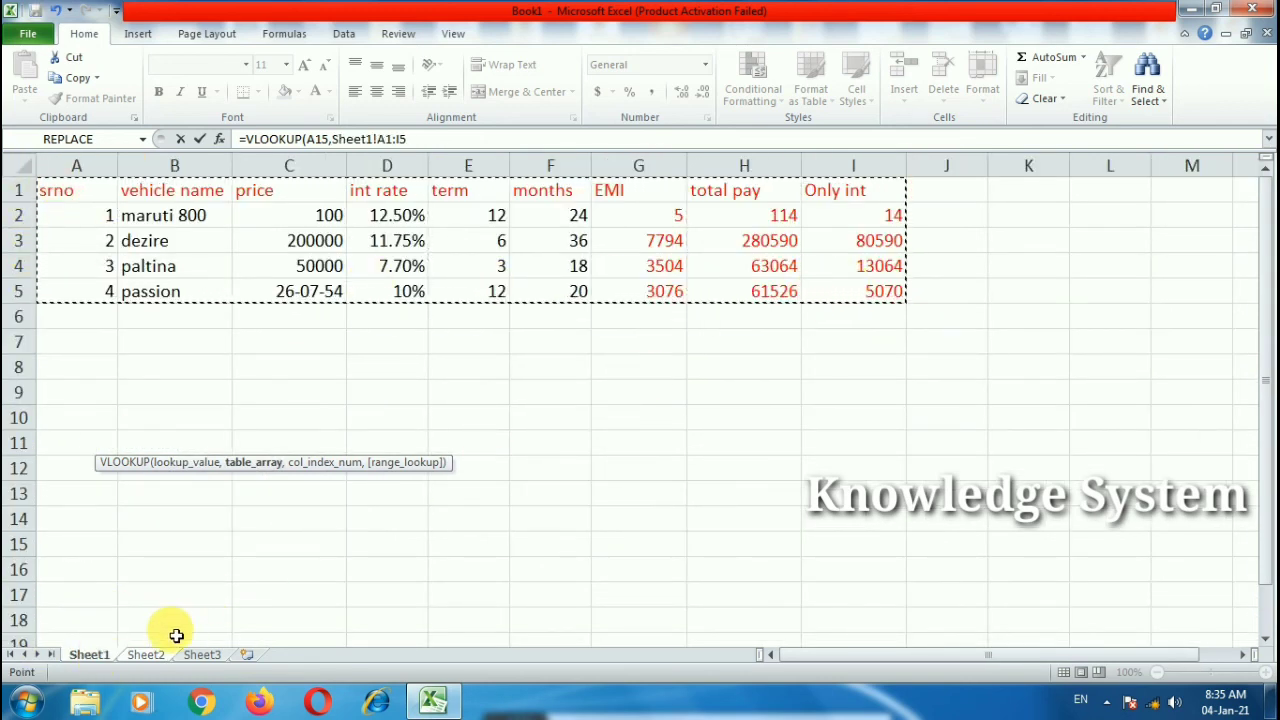
click(146, 655)
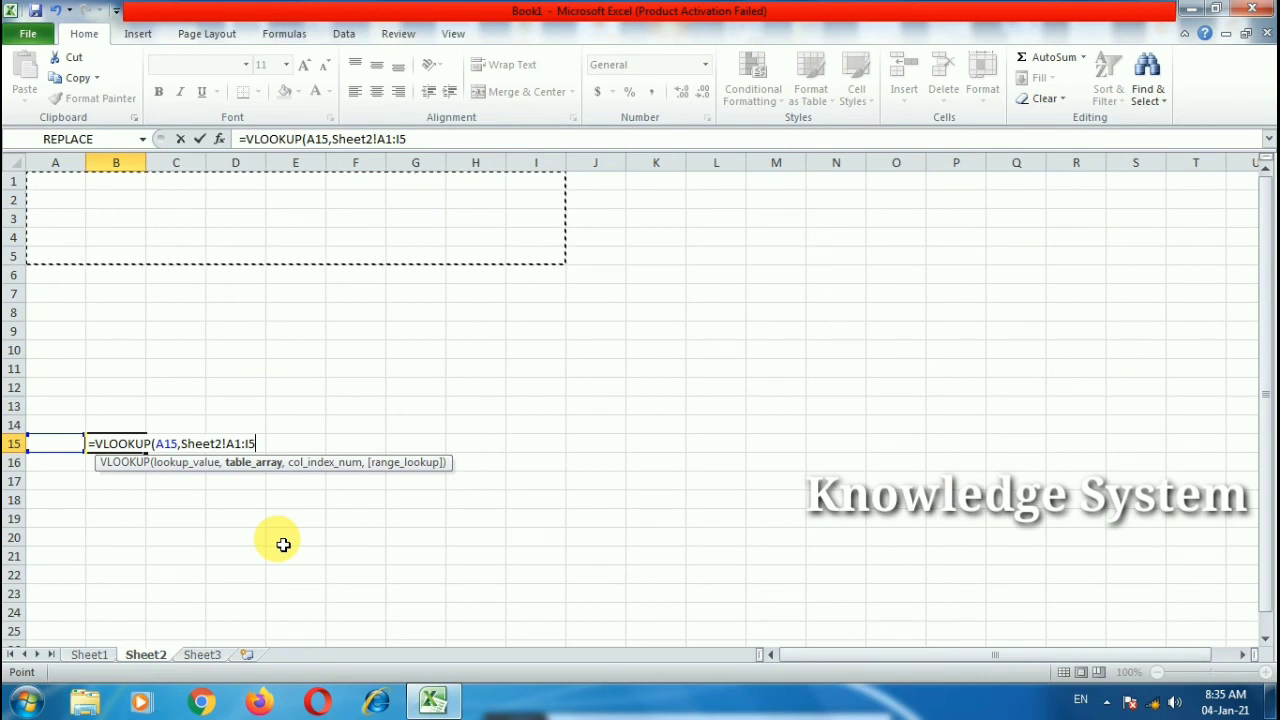
text(,2)
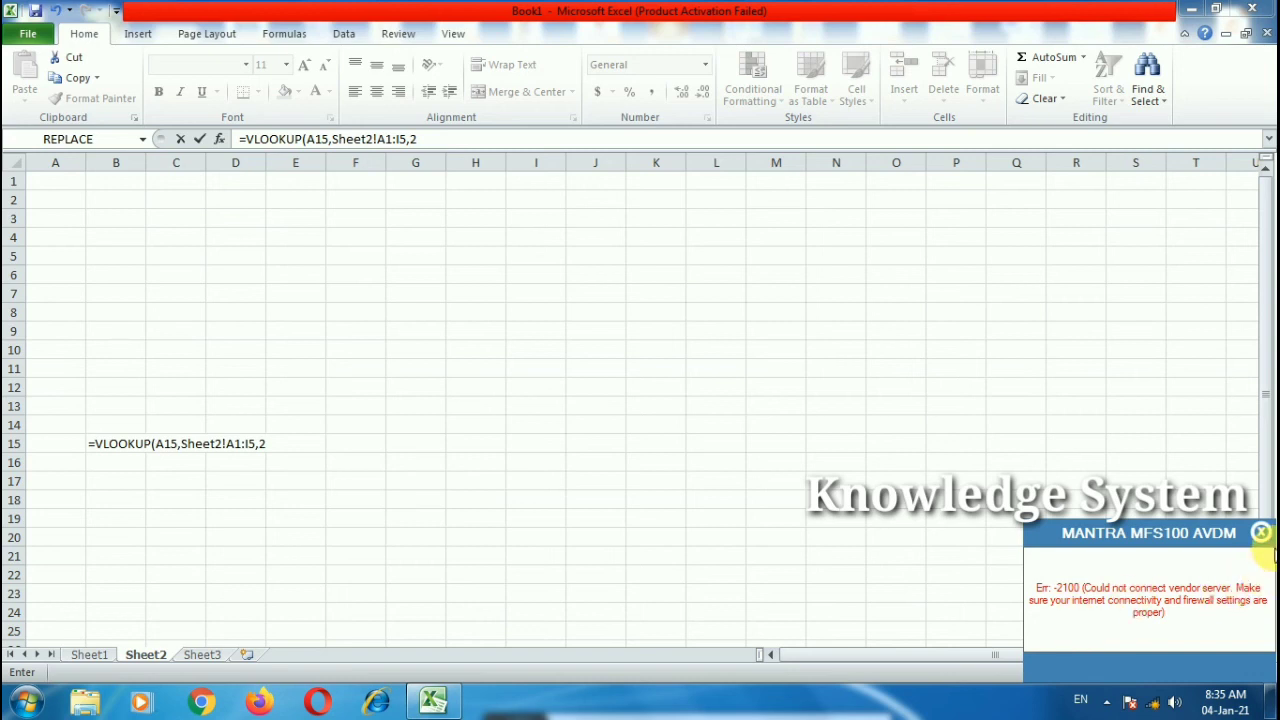
click(1262, 537)
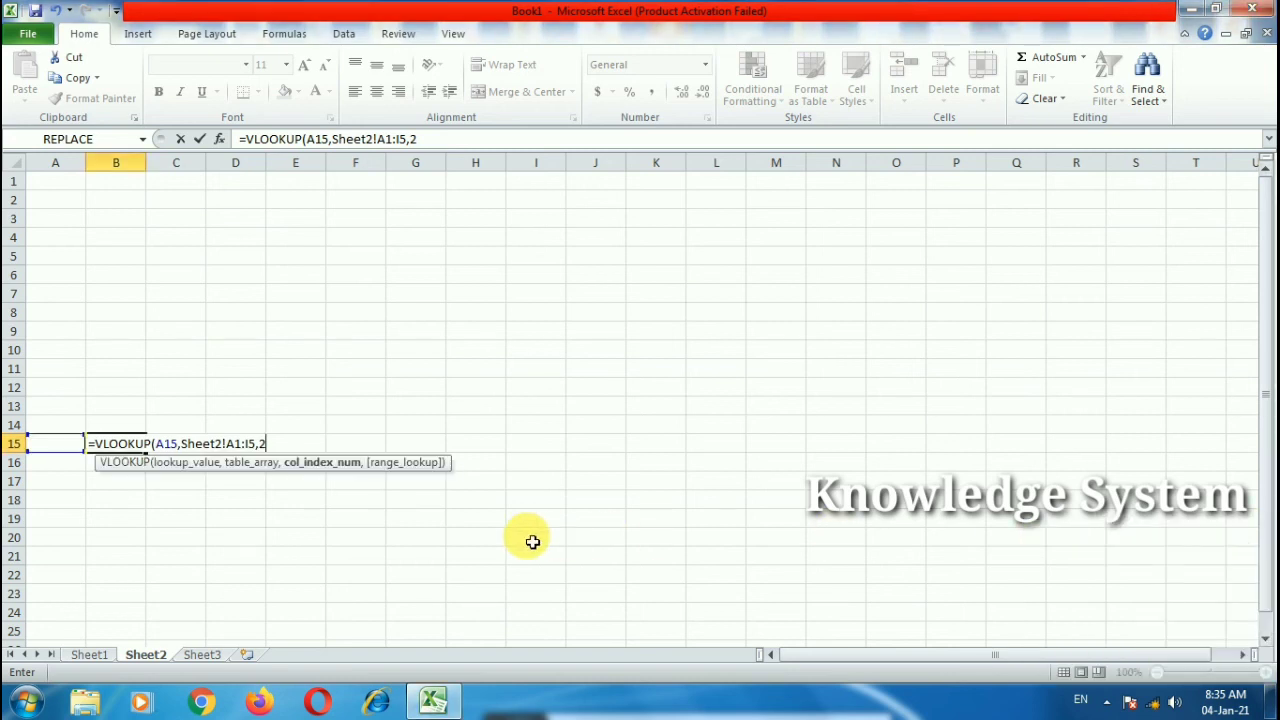
text(,)
double_click(364, 504)
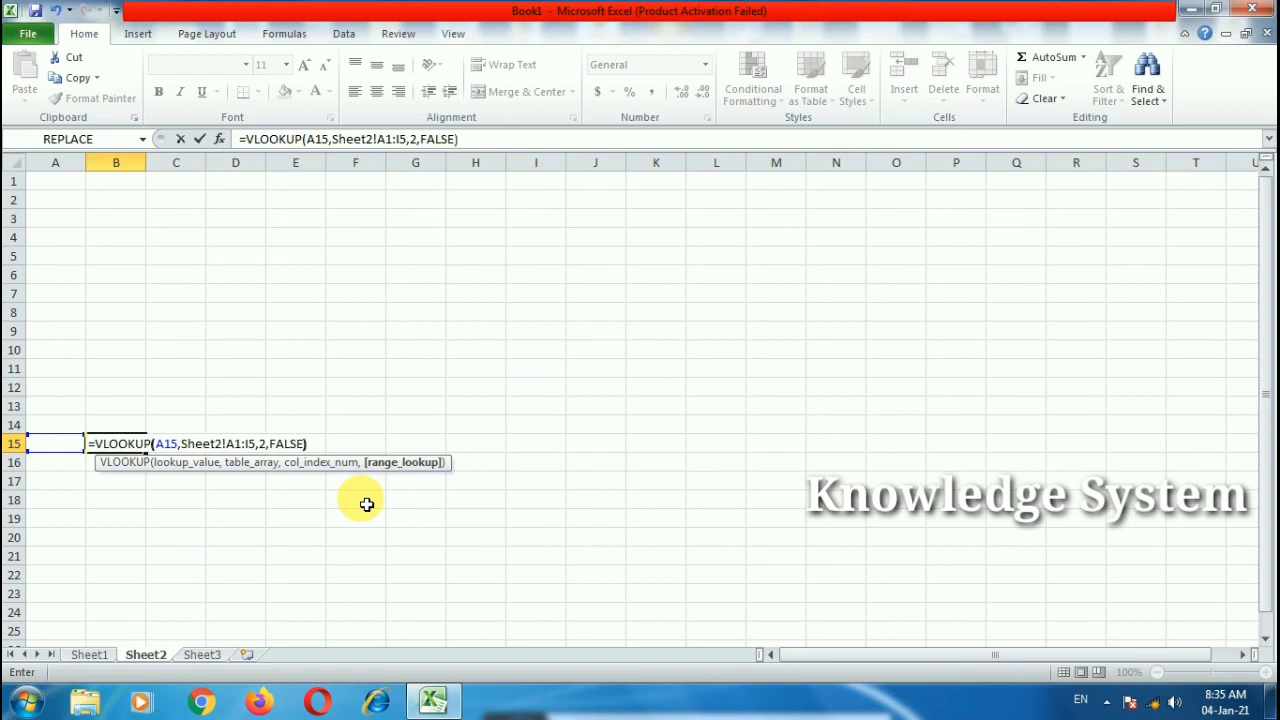
key(Return)
click(72, 444)
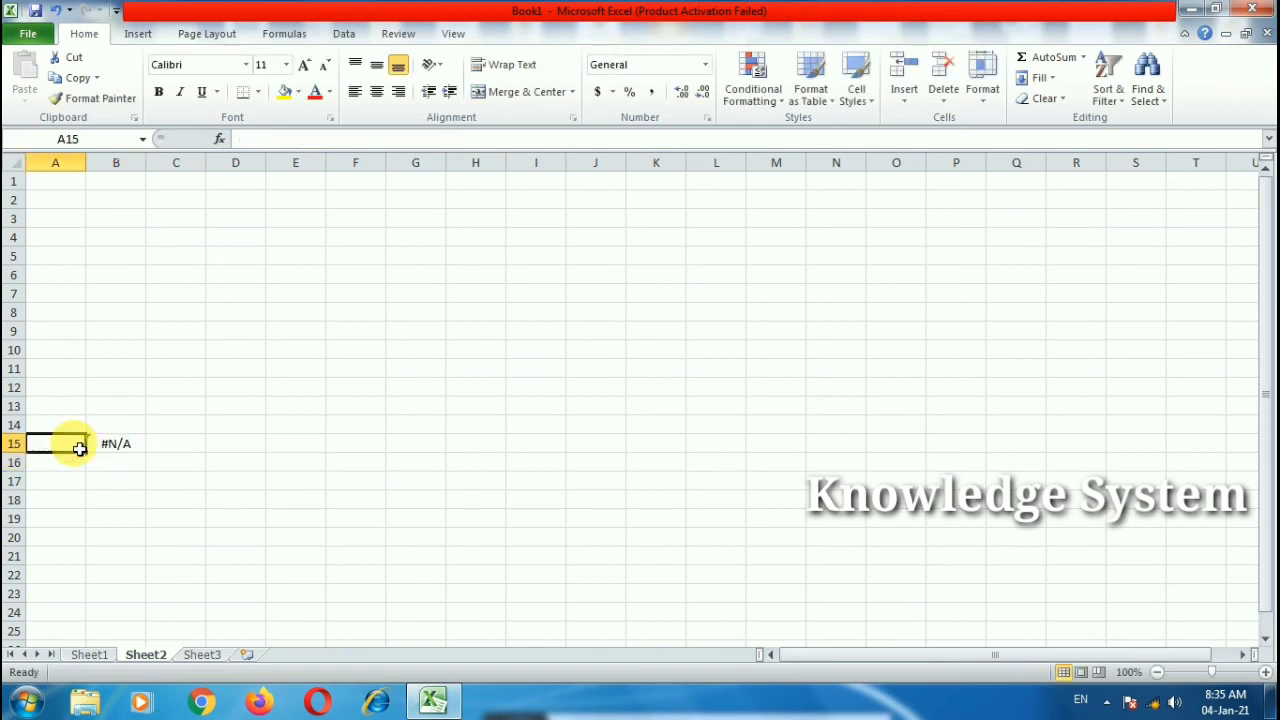
Step: Point the B15 lookup range at Sheet1!A1:I5 and enter serial 3 in A15
double_click(105, 448)
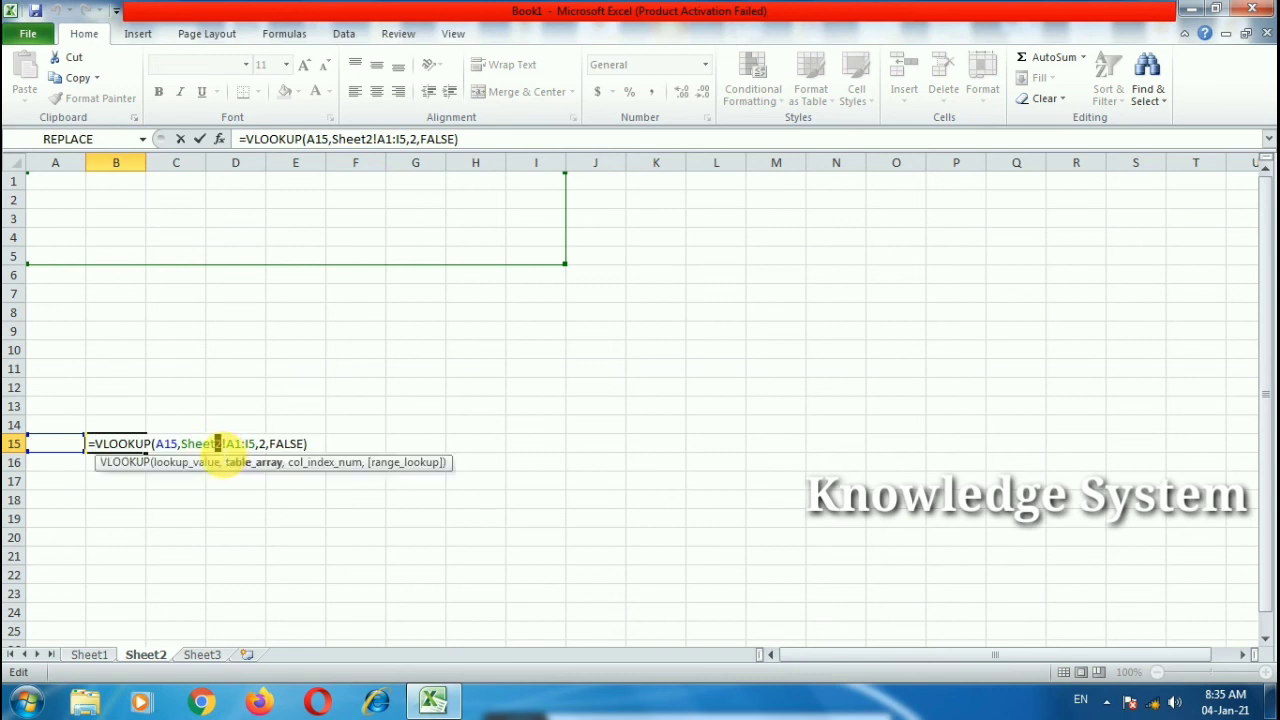
text(1)
key(Return)
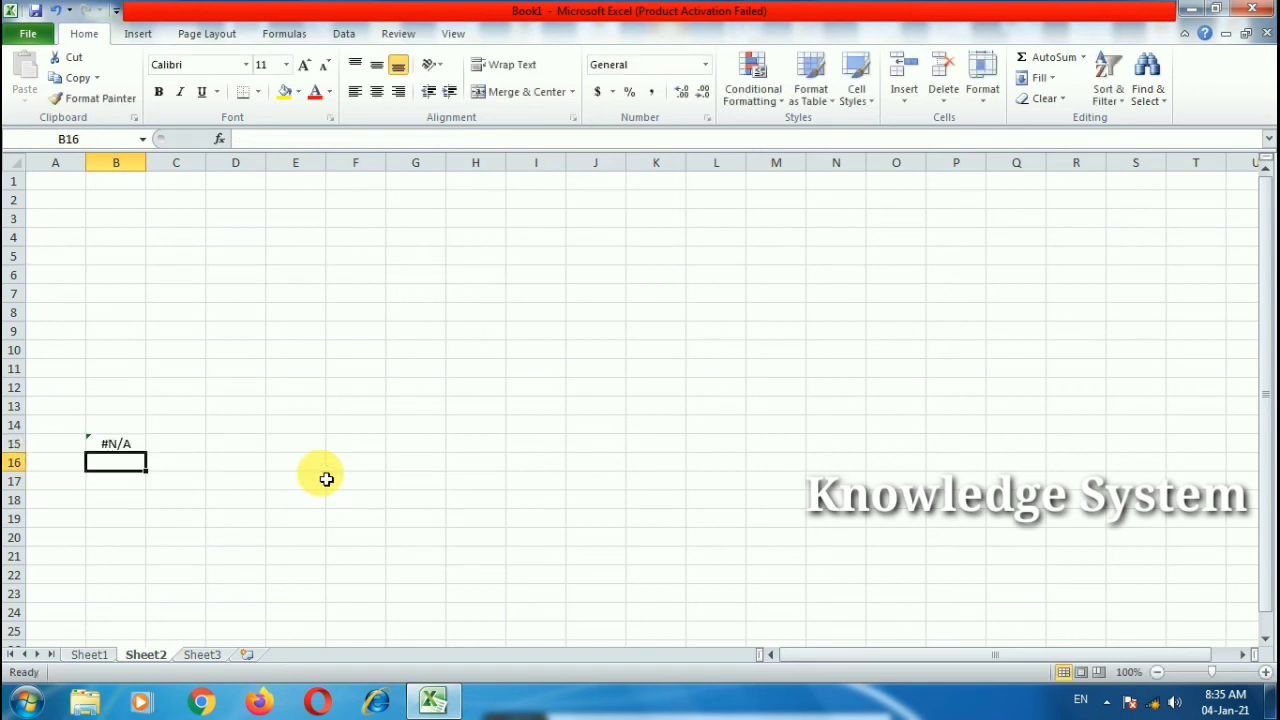
click(68, 446)
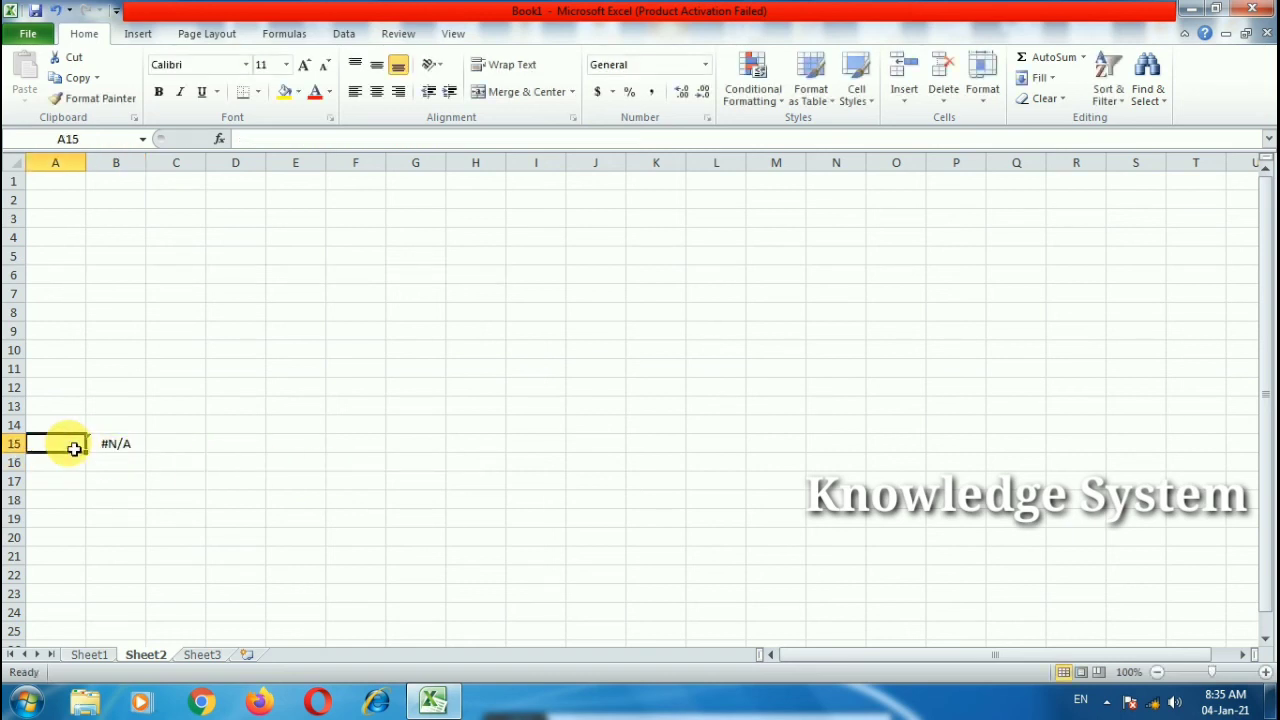
text(3)
click(129, 531)
Step: Copy the B15 lookup across row 15 and delete the trailing #N/A cells
click(136, 453)
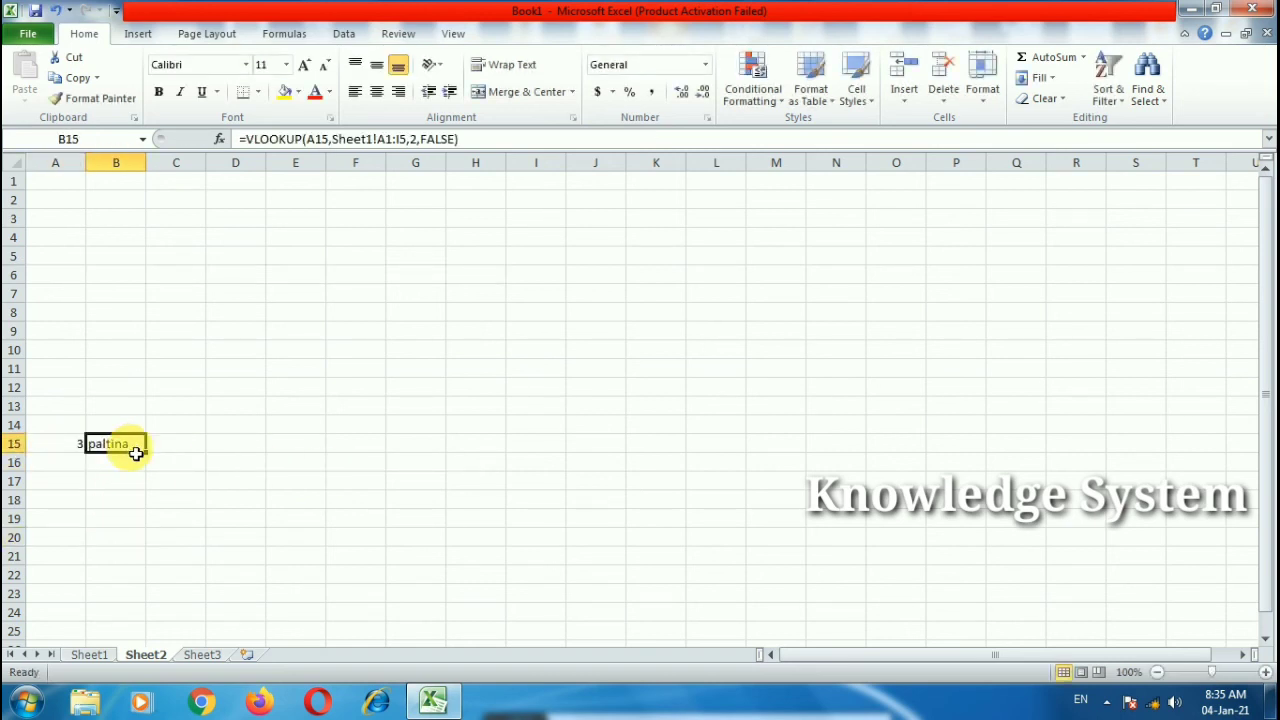
drag(146, 452, 803, 460)
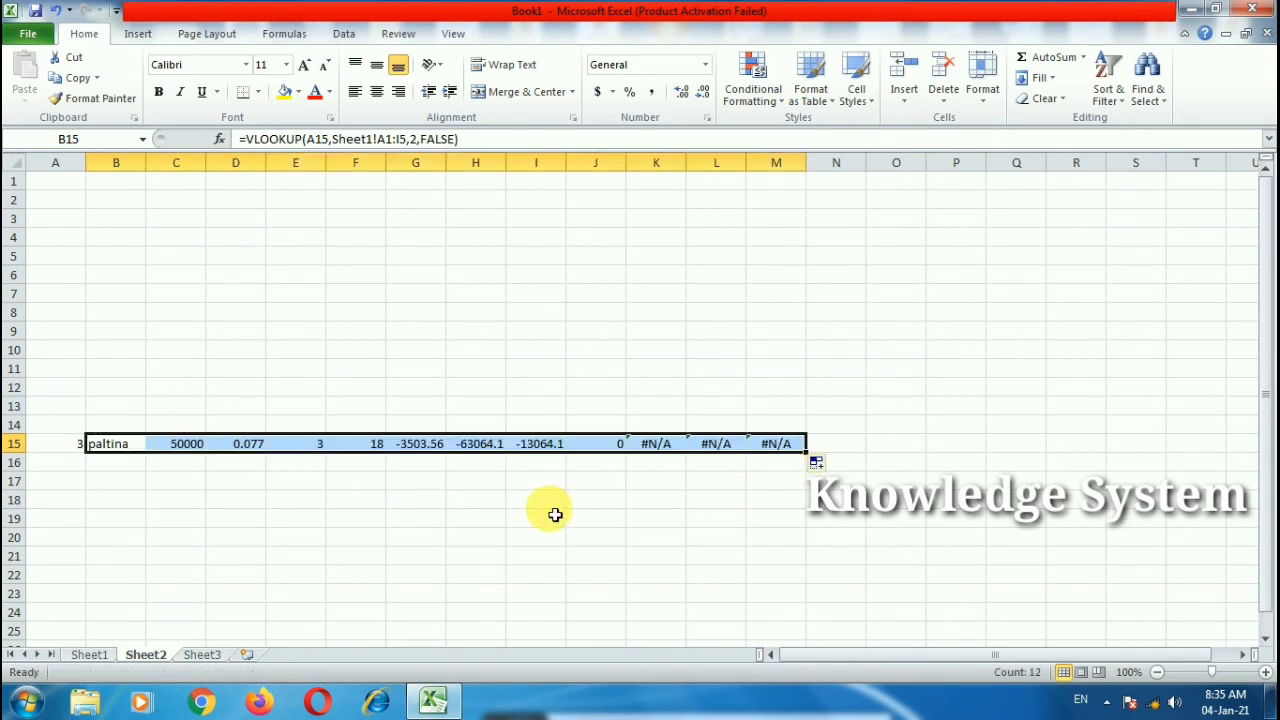
click(677, 463)
drag(660, 443, 788, 449)
key(Delete)
click(850, 522)
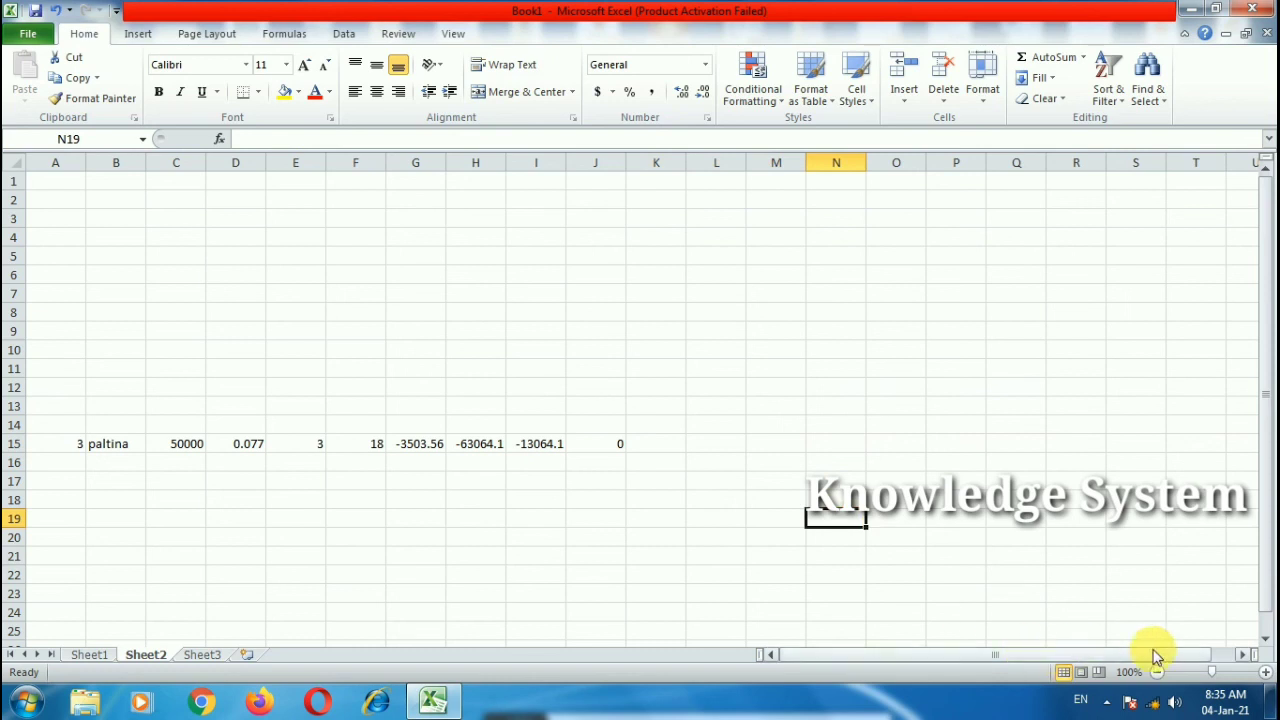
drag(1213, 673, 1230, 676)
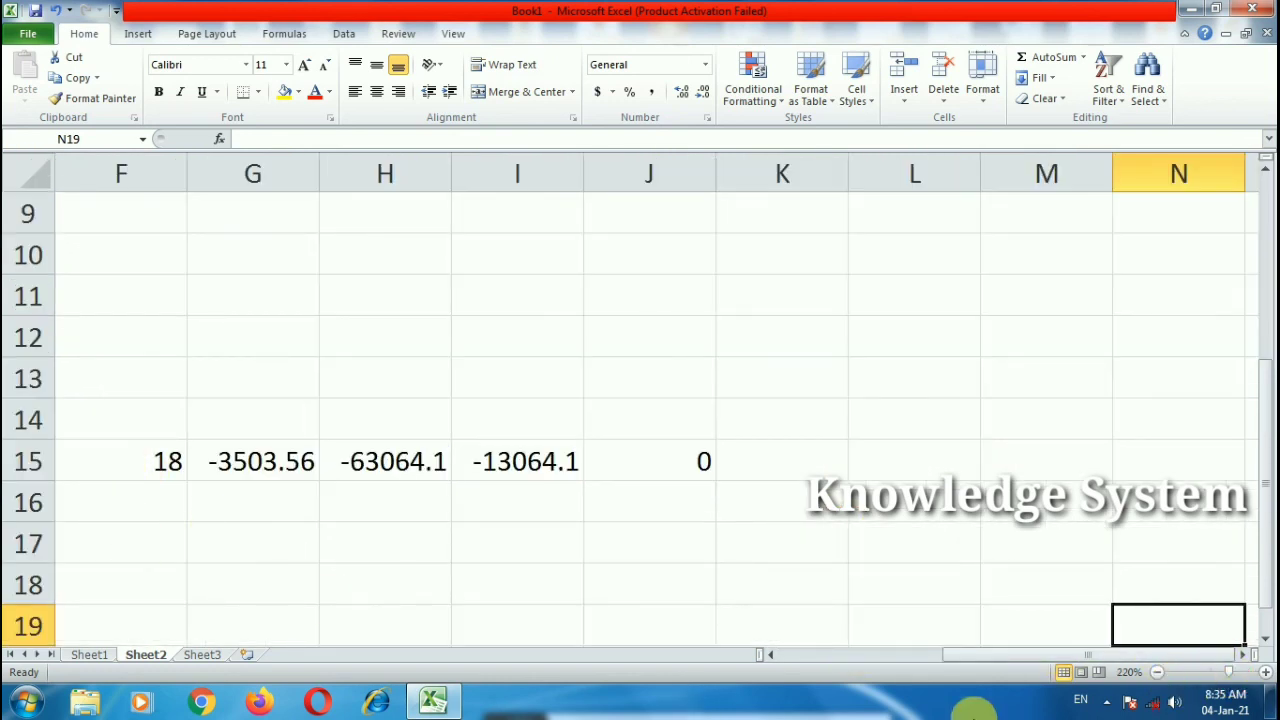
drag(943, 656, 730, 668)
Step: Test serial 4 in A15, then switch back to 3 for paltina's record
click(148, 467)
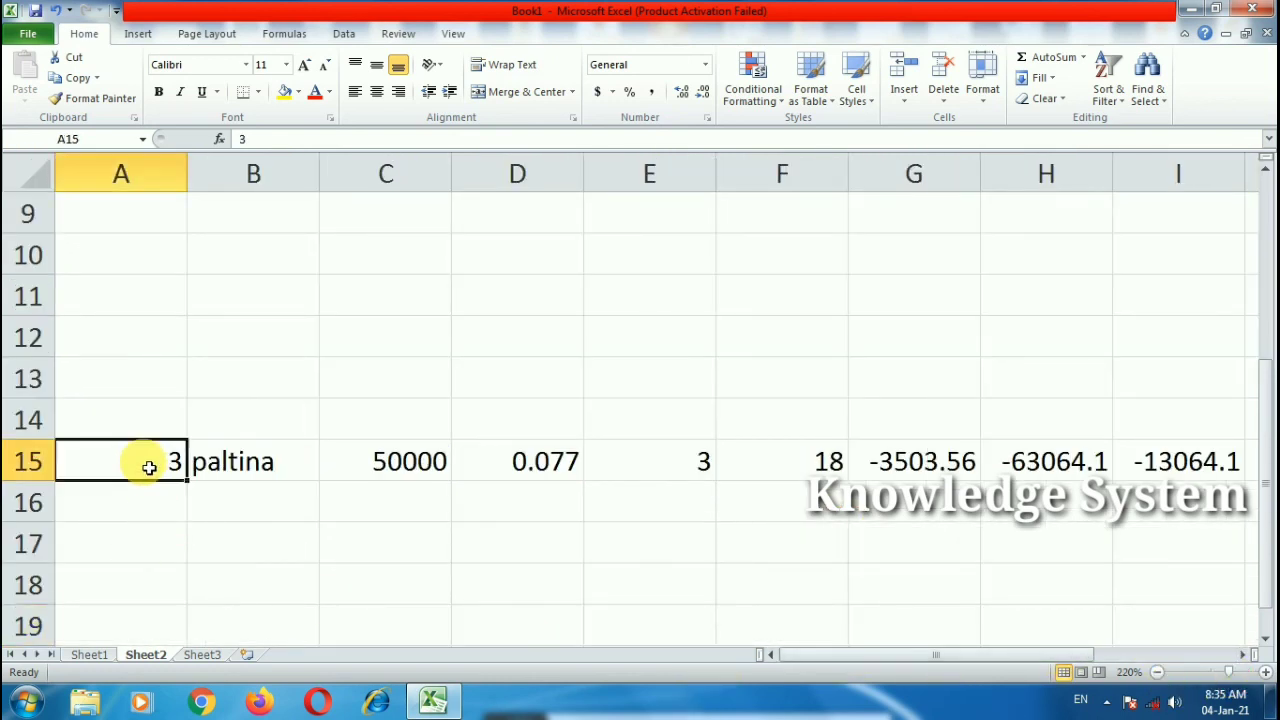
text(4)
click(214, 514)
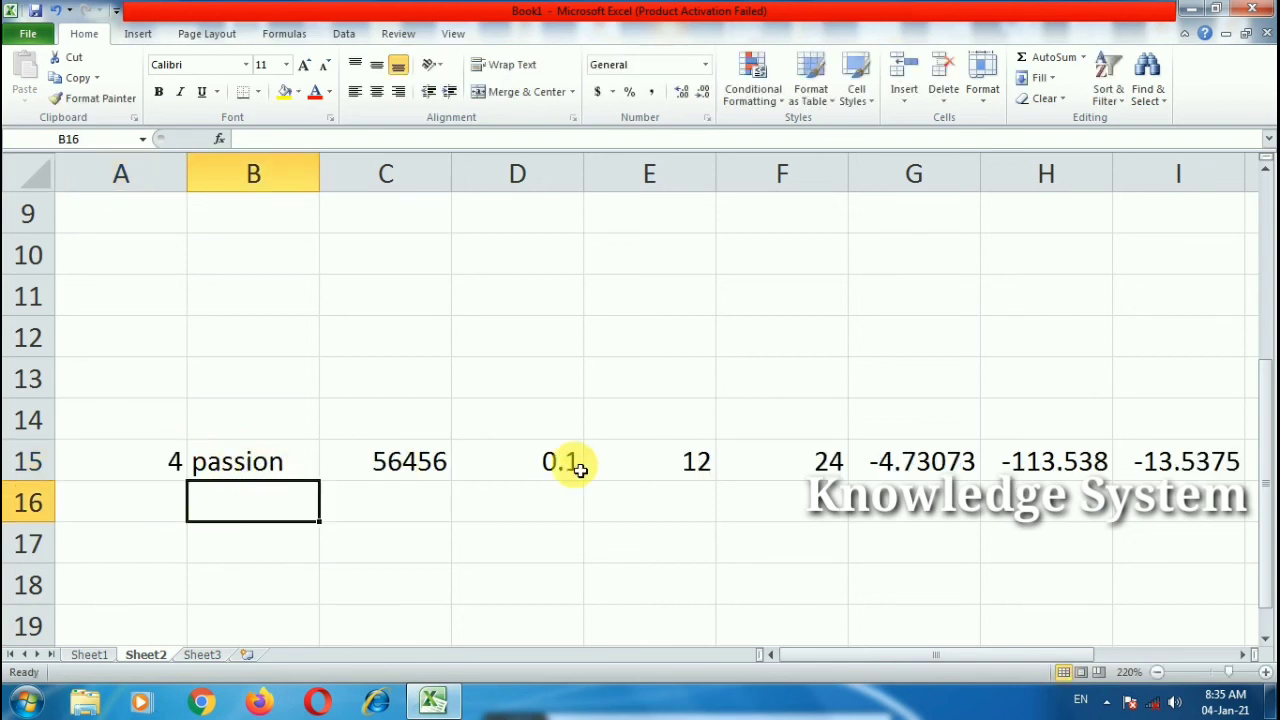
click(127, 458)
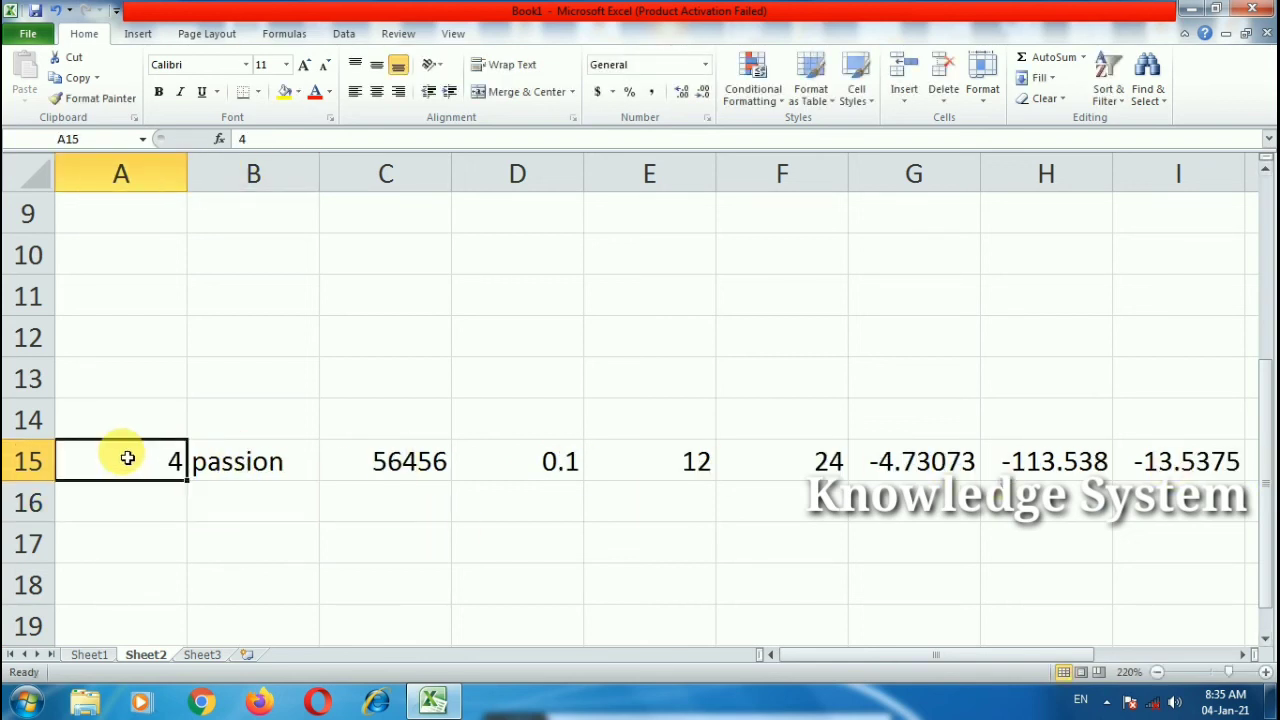
text(3)
click(211, 546)
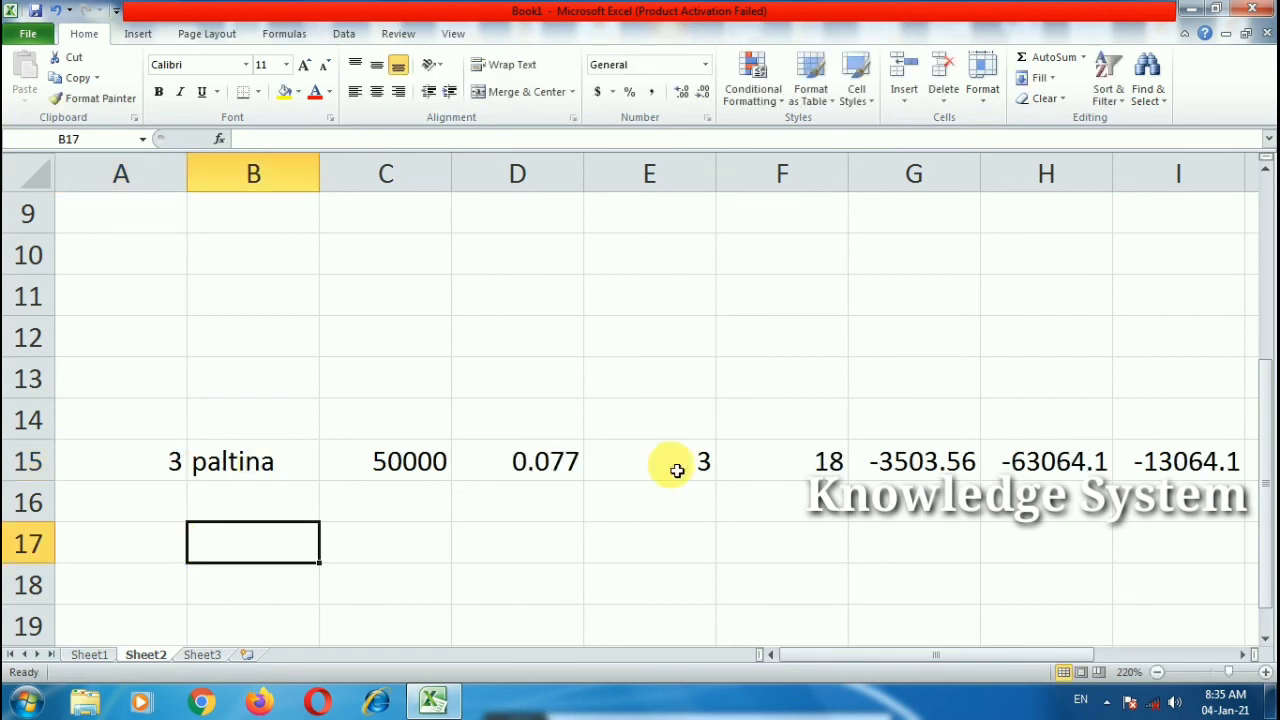
Step: Enter 2 in A15 and select row 15 to review dezire's 200000, 0.1175, 6, 36 record
click(173, 460)
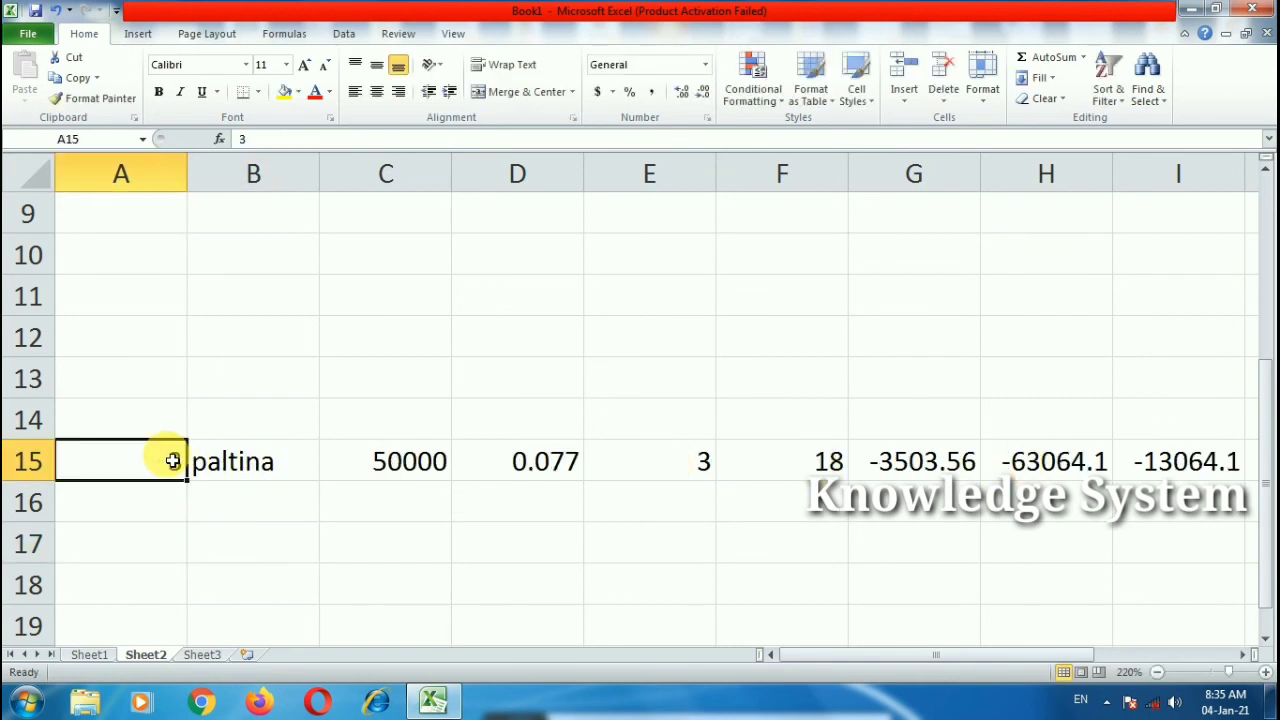
text(2)
click(217, 542)
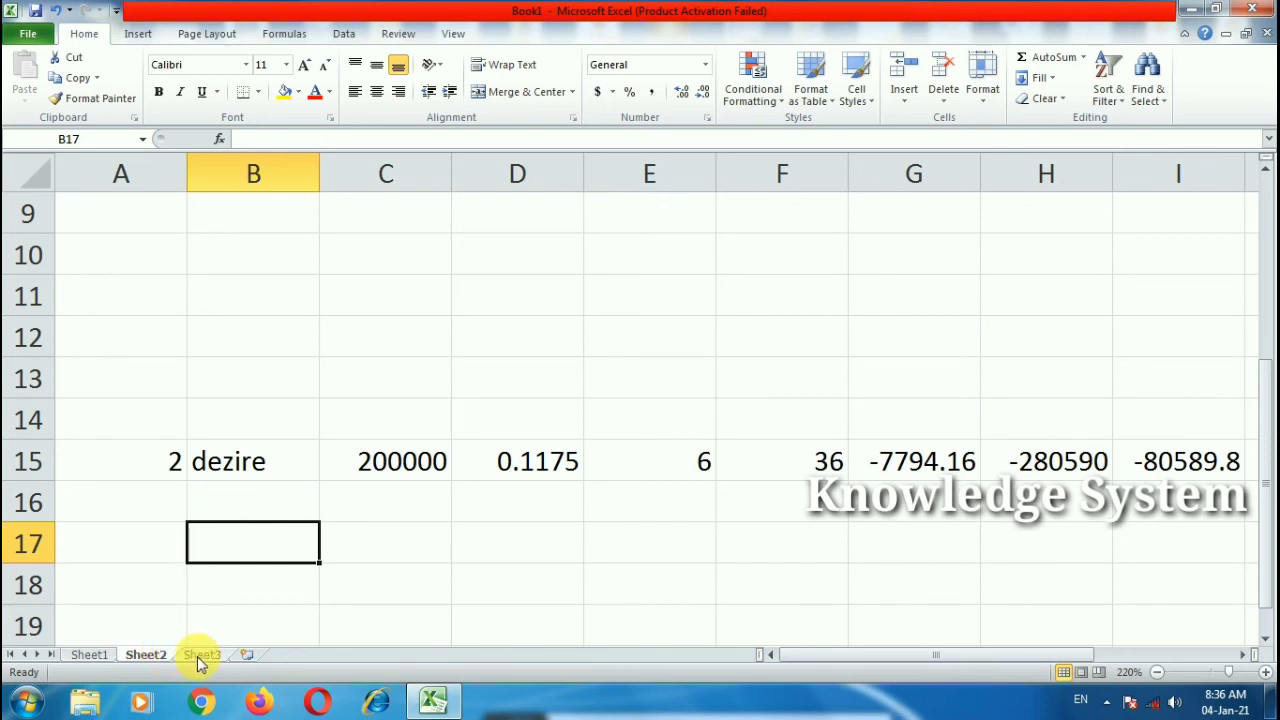
click(180, 500)
drag(163, 463, 1268, 452)
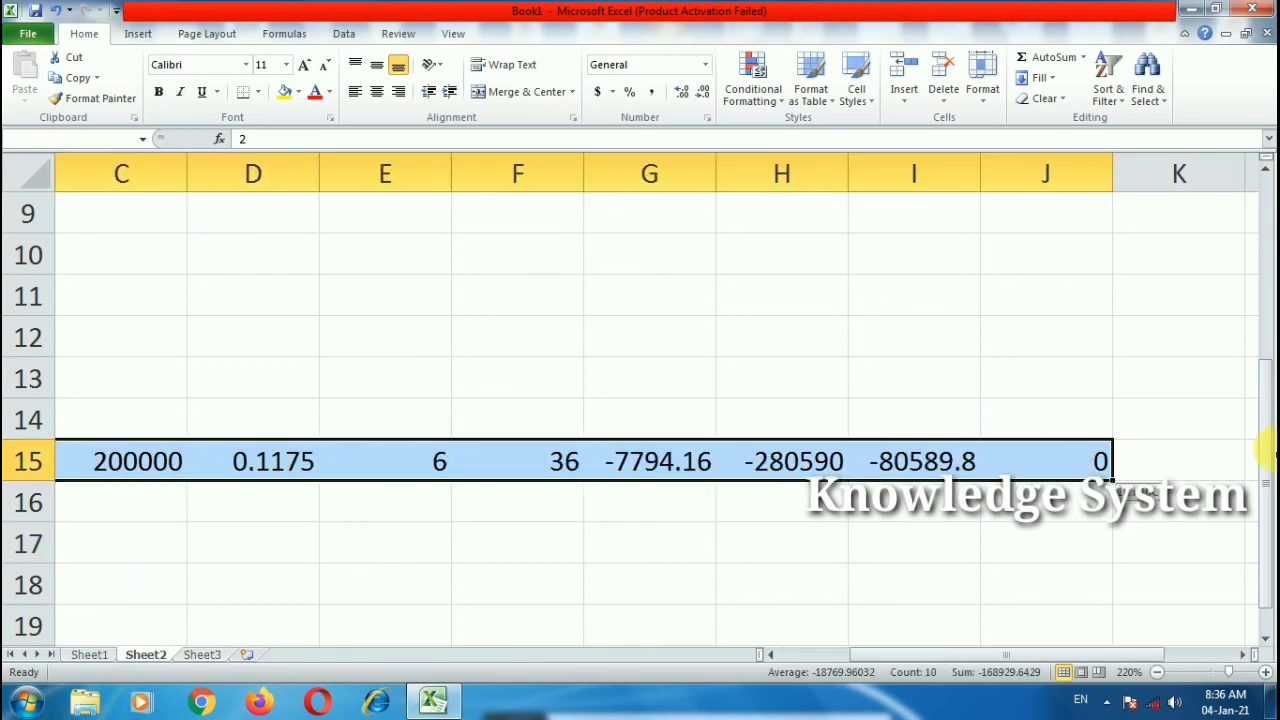
scroll(720, 455, left, 2)
click(506, 488)
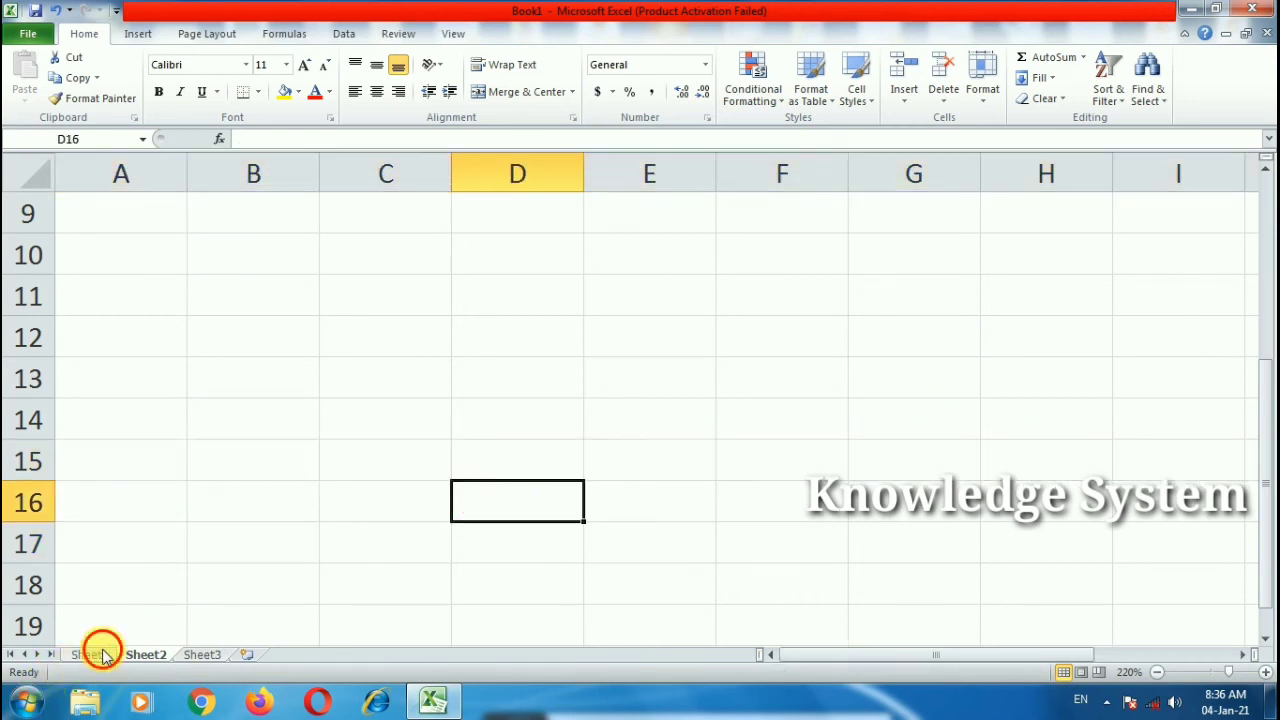
Step: Return to Sheet1 and review the vehicle name, price, int rate, term and months columns
click(100, 654)
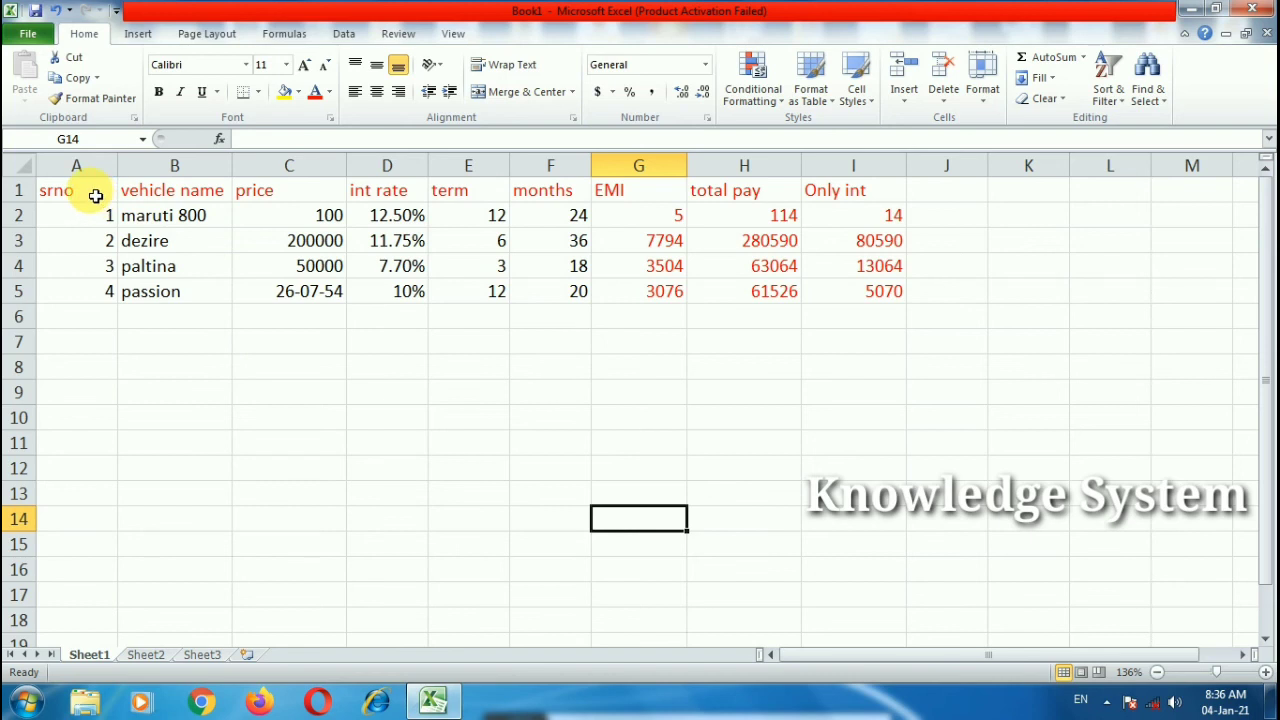
drag(94, 196, 363, 217)
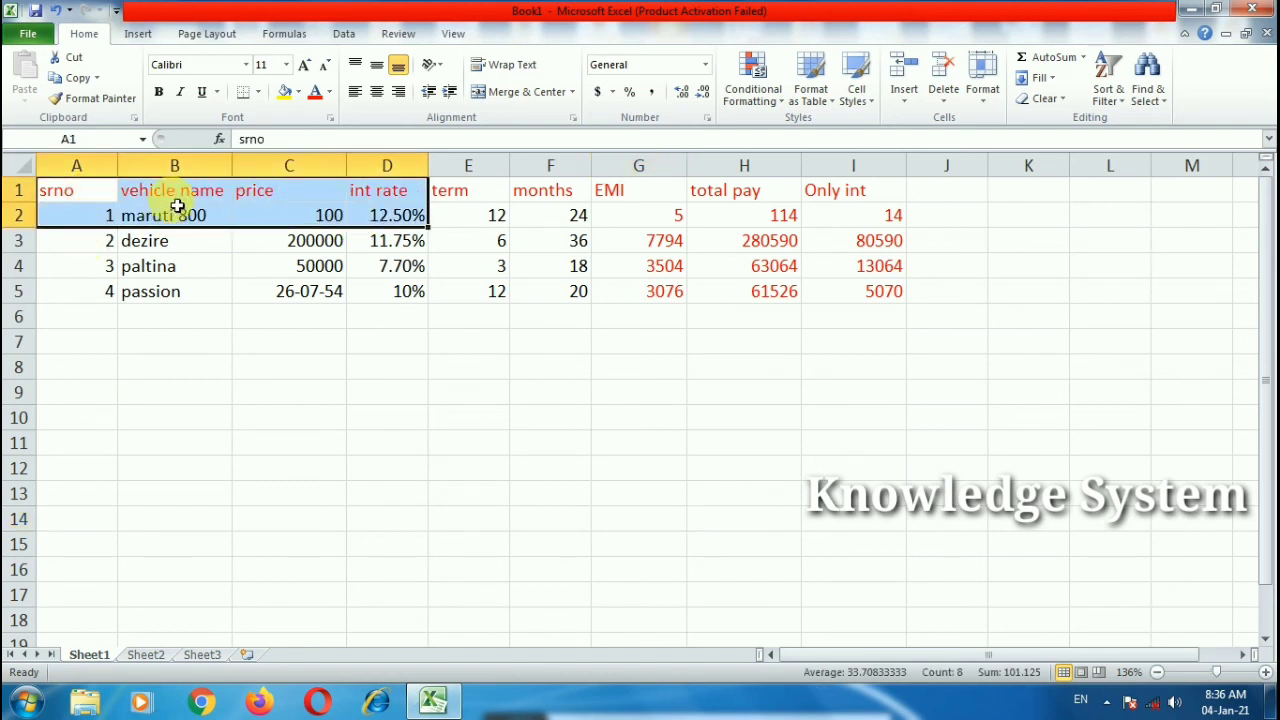
click(183, 166)
click(323, 168)
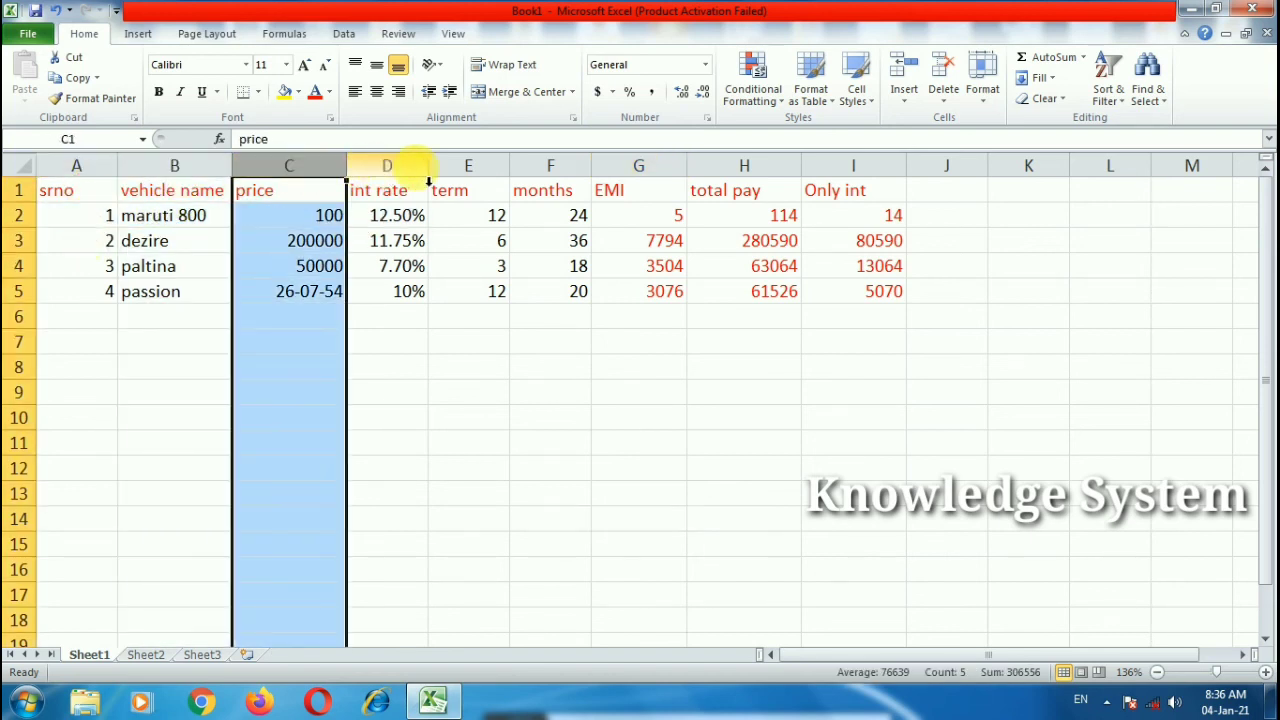
click(414, 168)
click(498, 168)
click(545, 166)
click(183, 515)
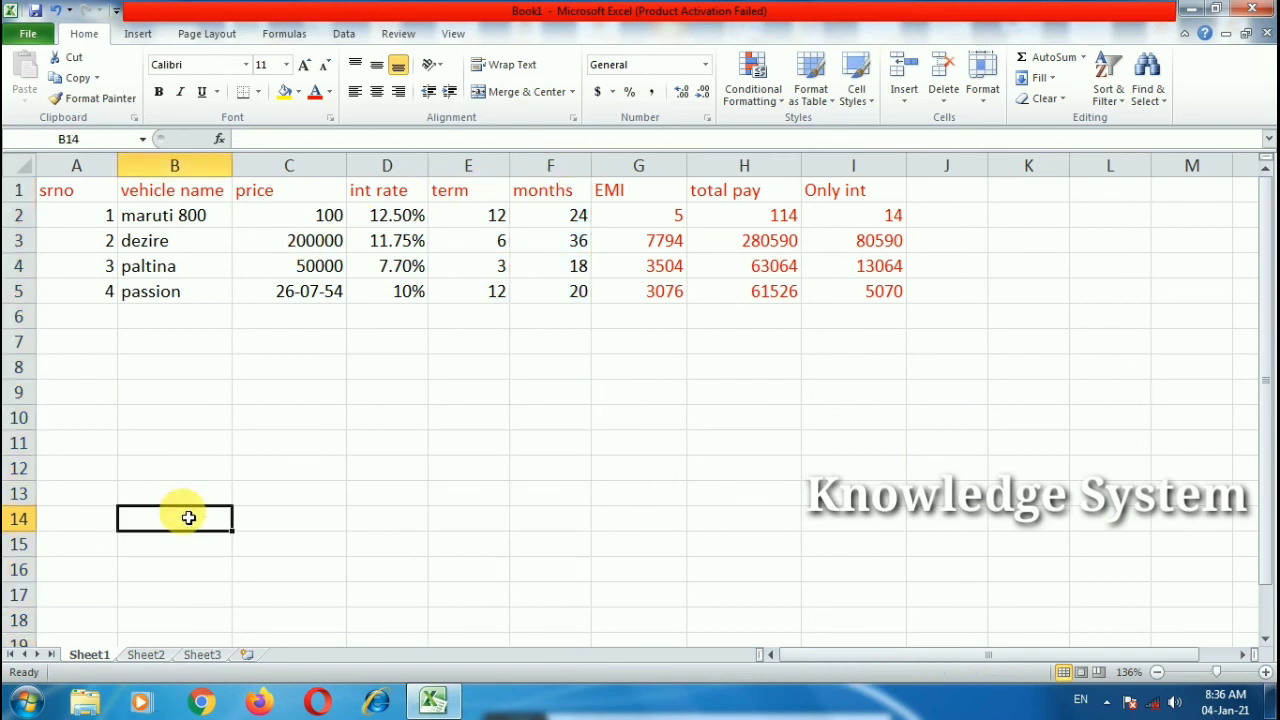
click(178, 495)
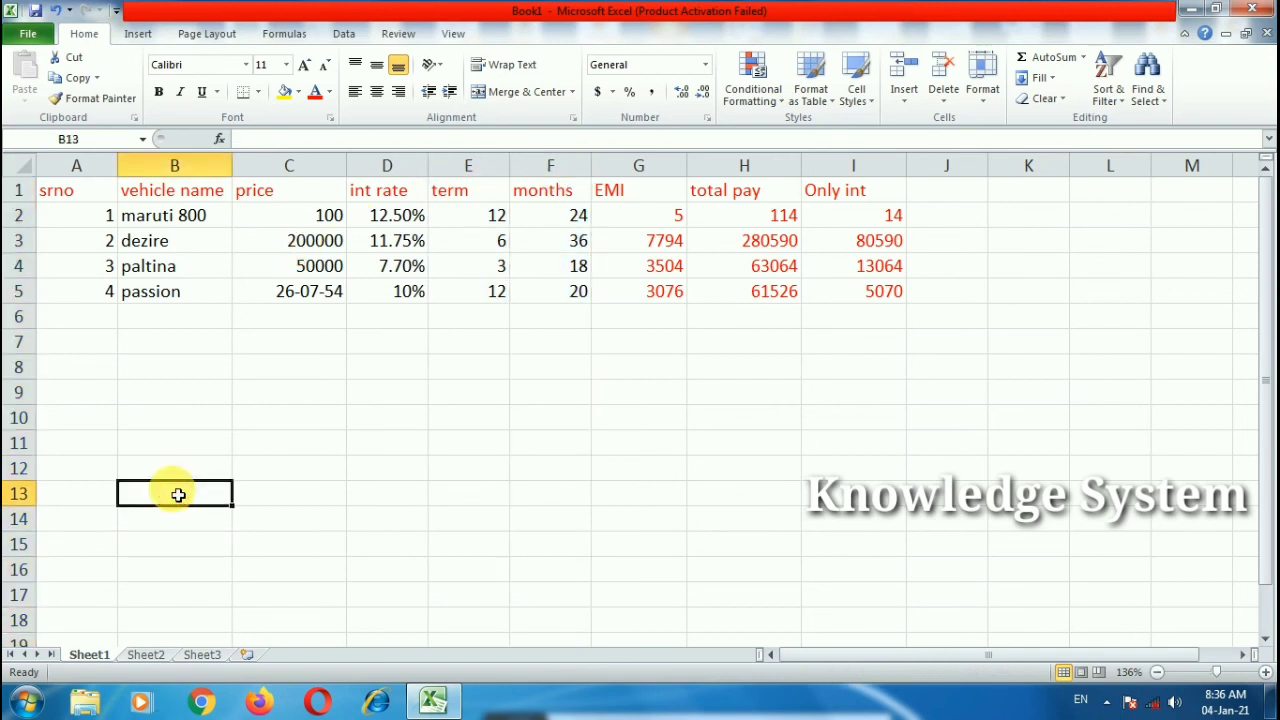
Step: Enter =HLOOKUP(B12,A1:I5,2,FALSE) in B13, which shows #N/A until B12 is filled
text(=)
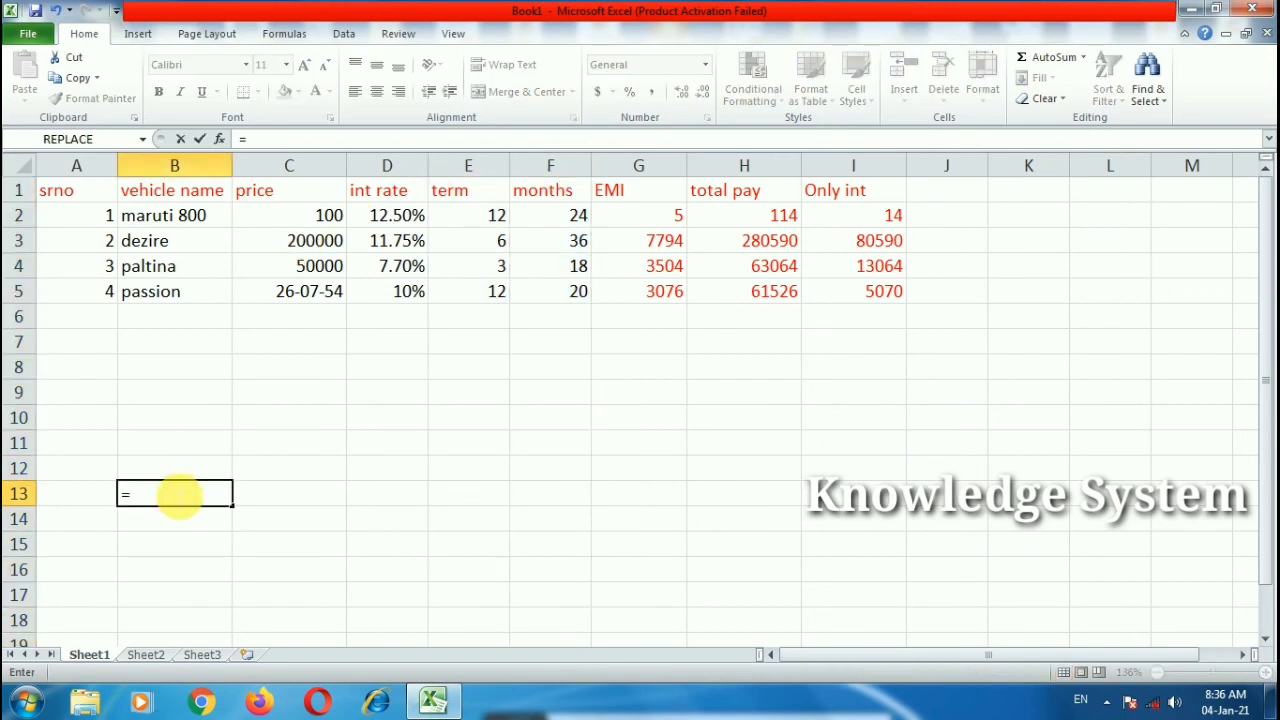
text(horizont)
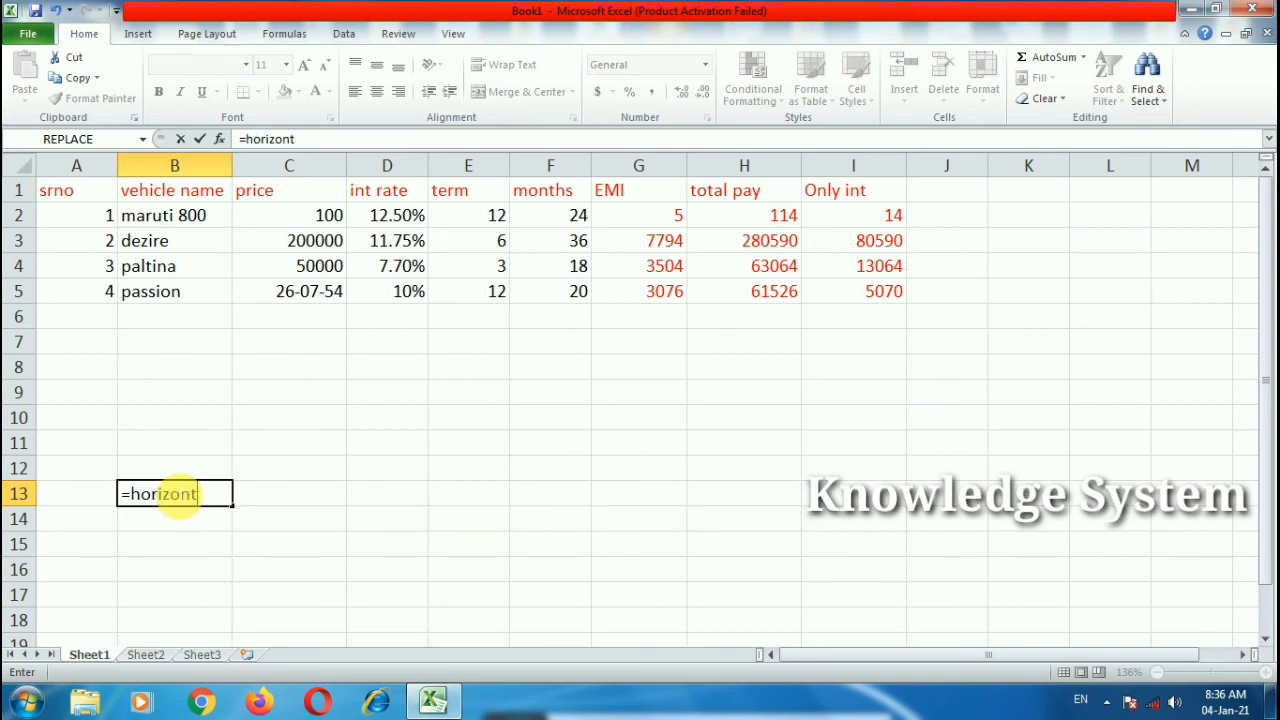
key(BackSpace)
key(BackSpace)
key(BackSpace)
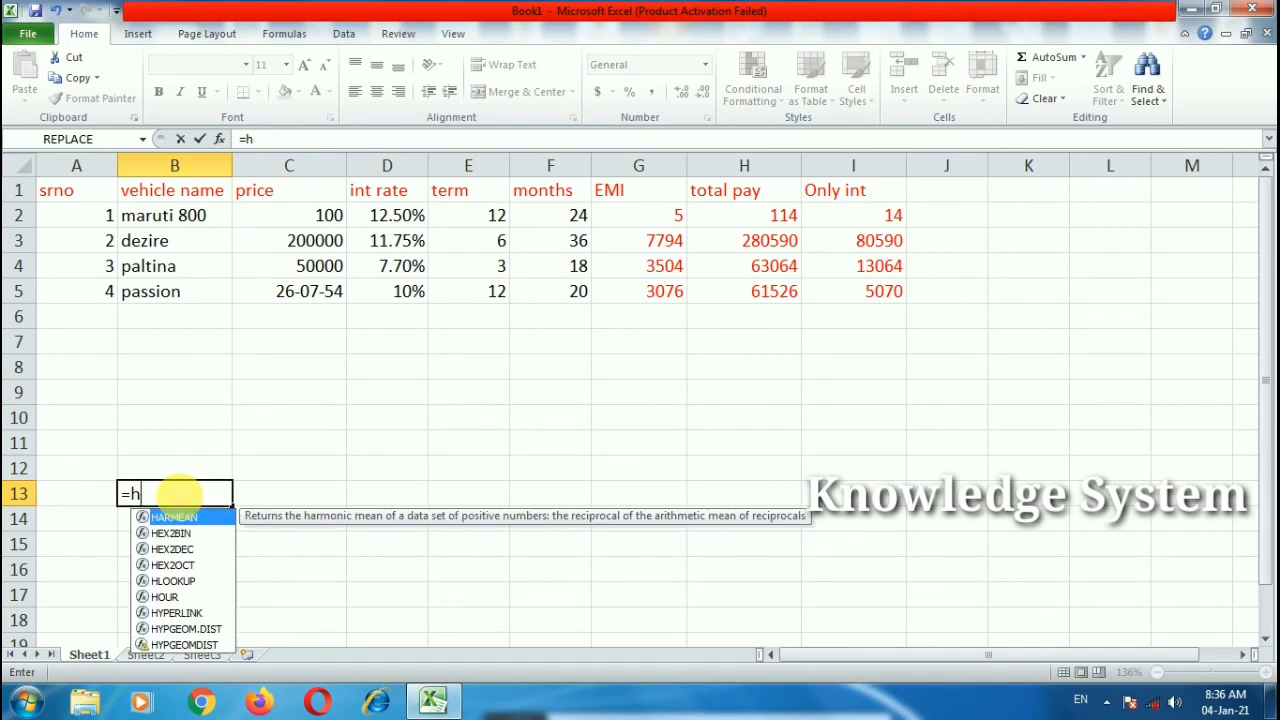
text(lo)
key(Tab)
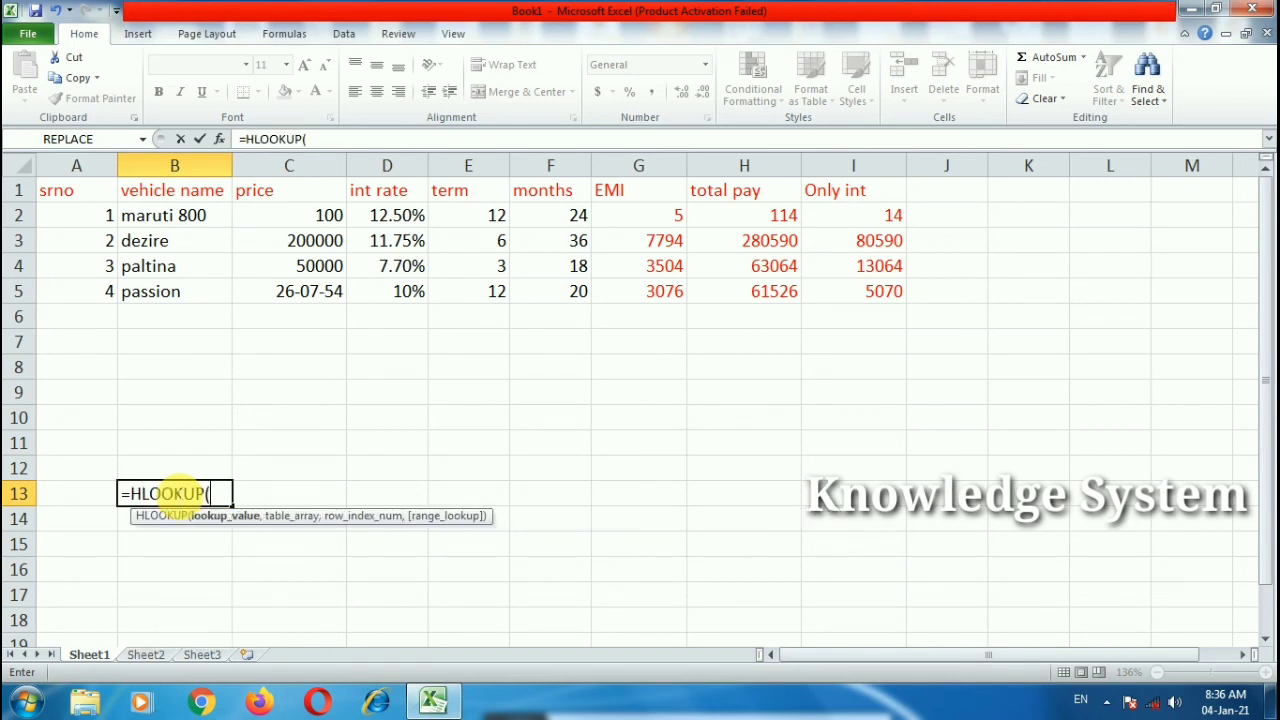
click(171, 468)
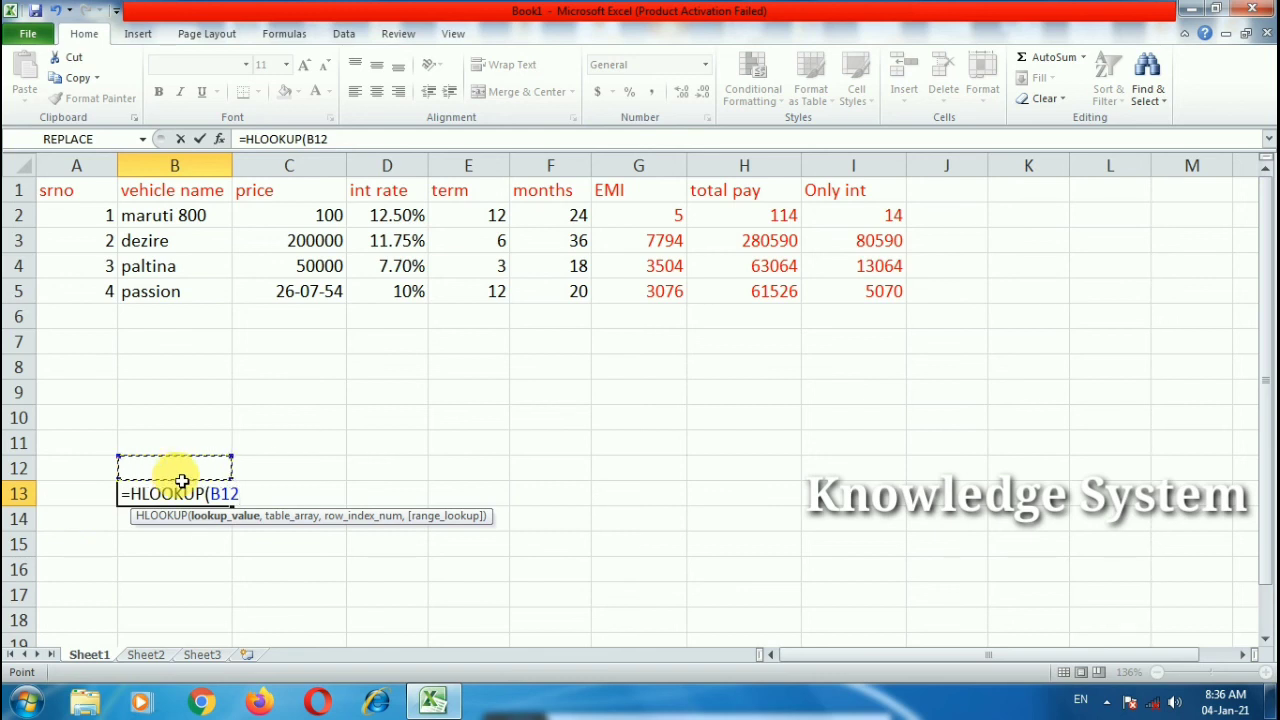
text(,)
drag(58, 197, 868, 295)
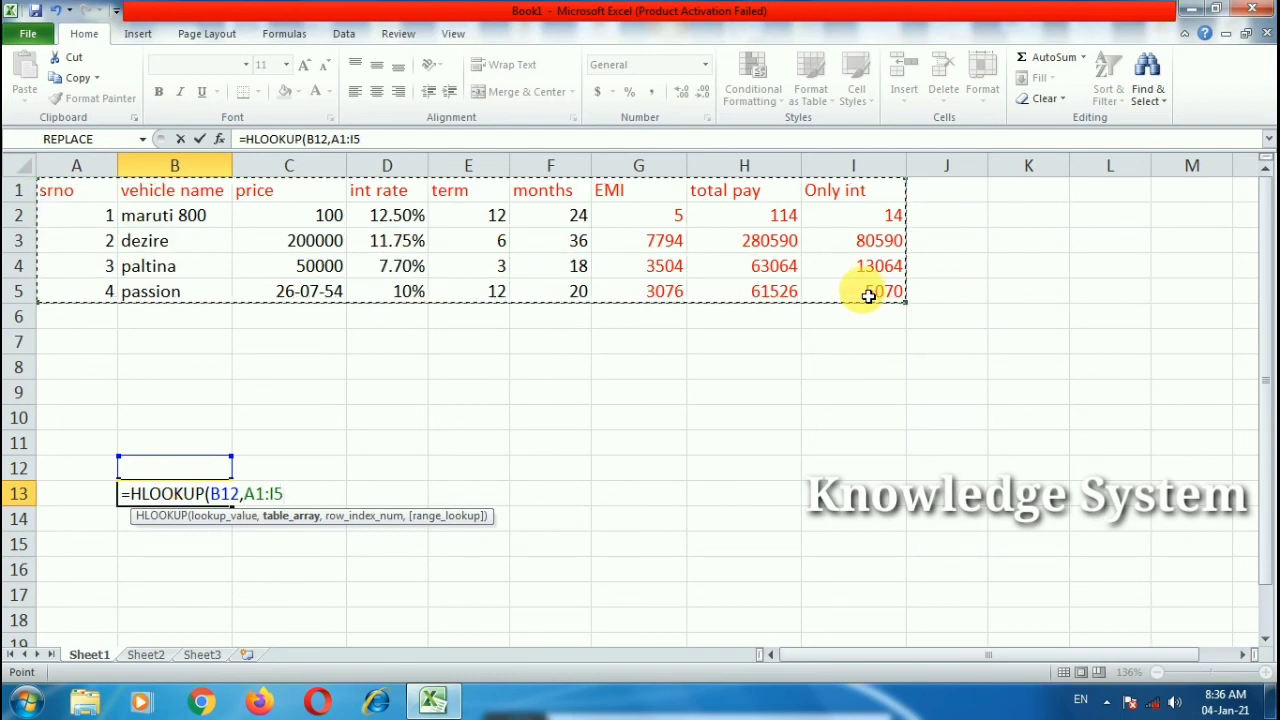
text(,2)
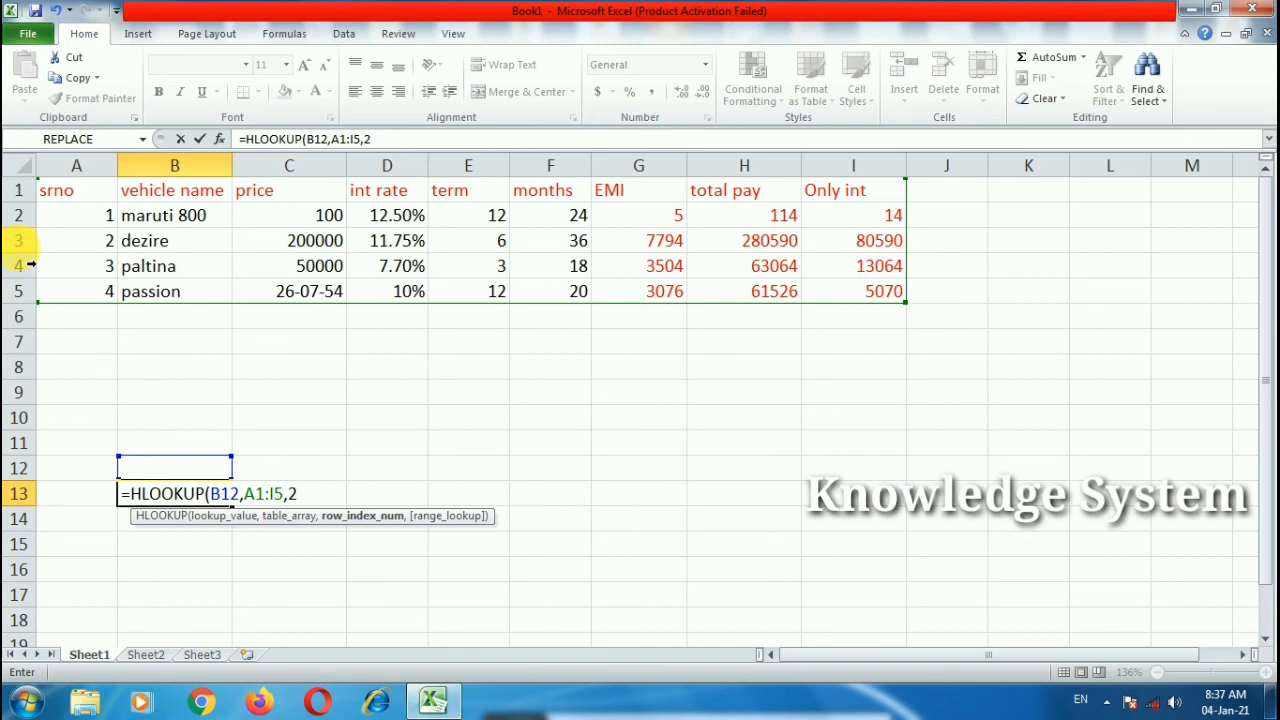
text(,)
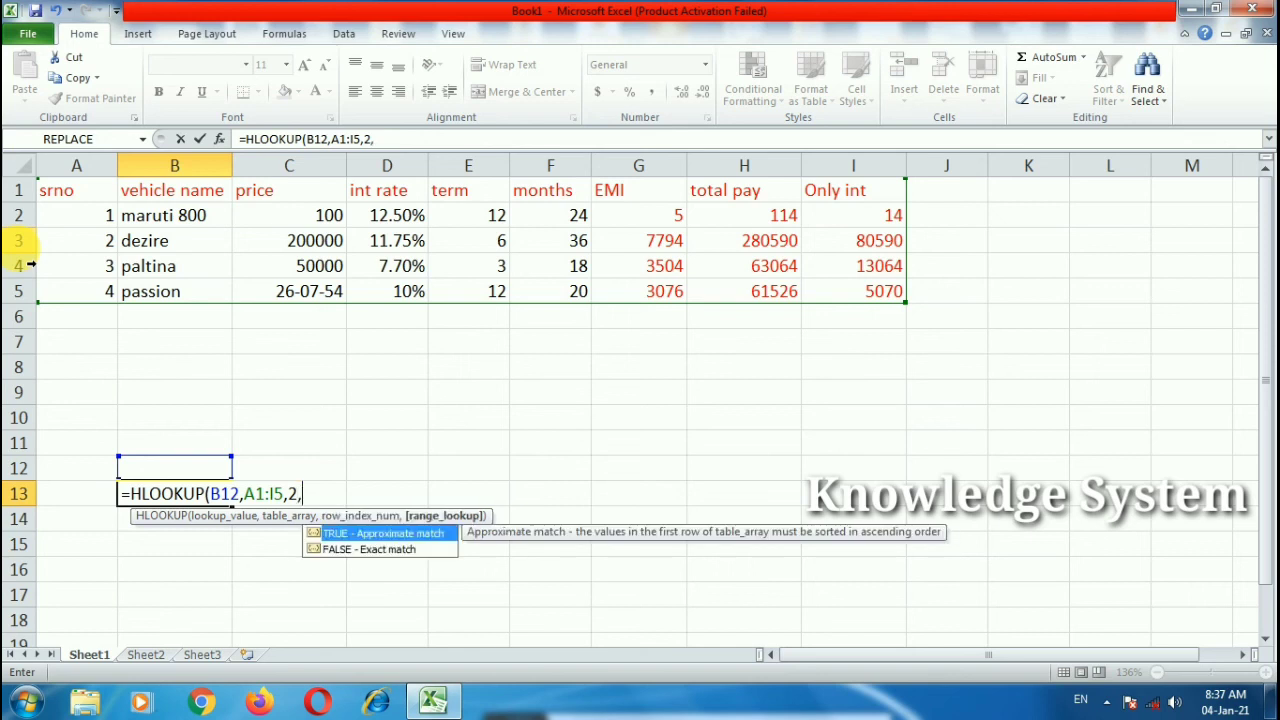
double_click(358, 550)
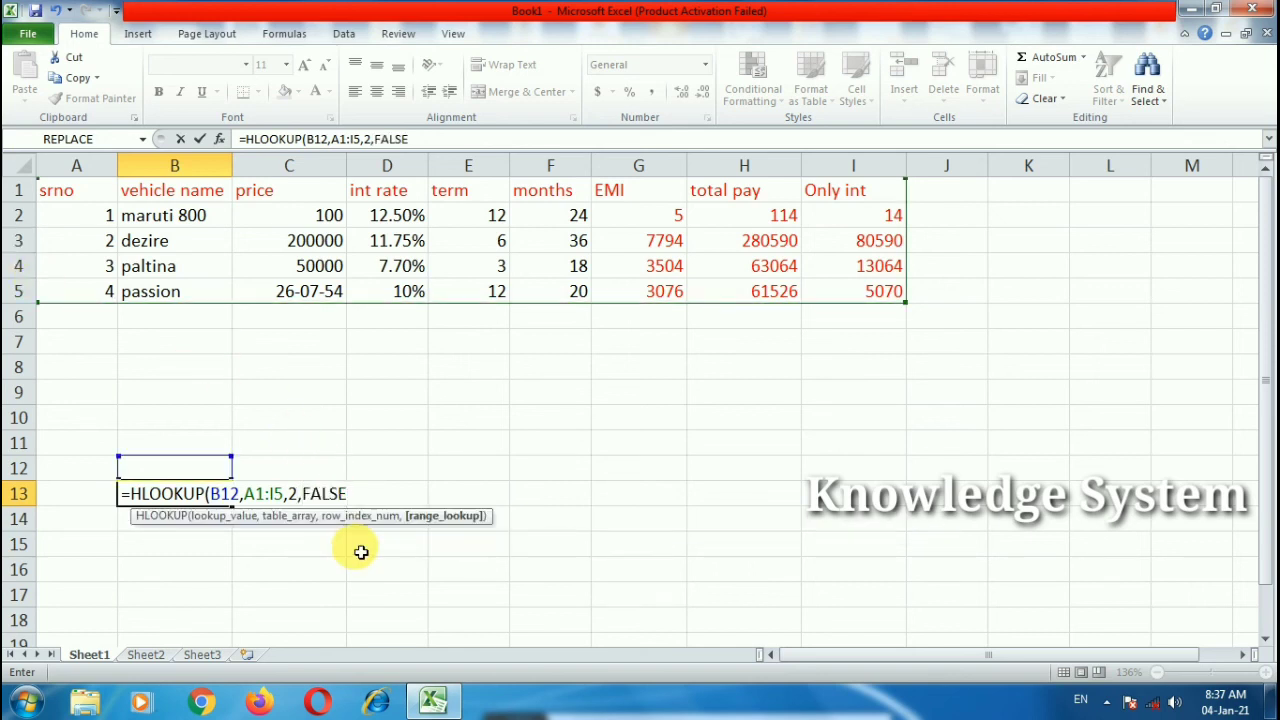
key(Return)
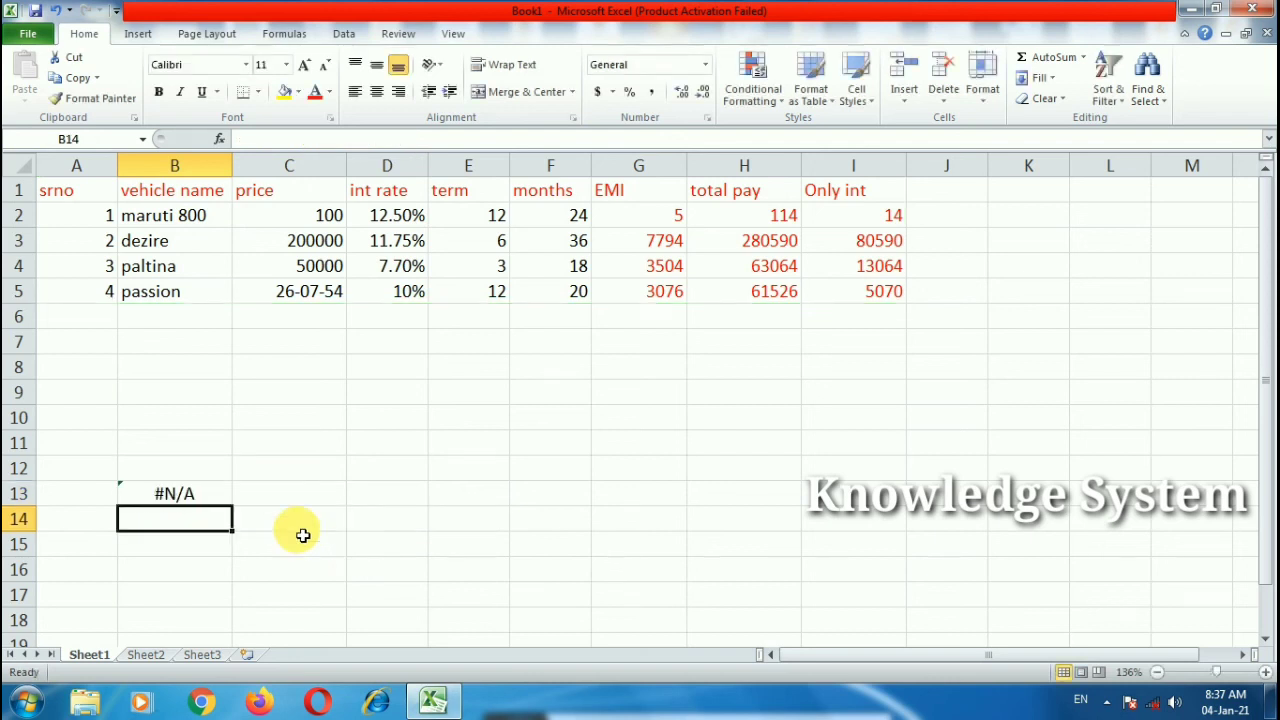
click(196, 480)
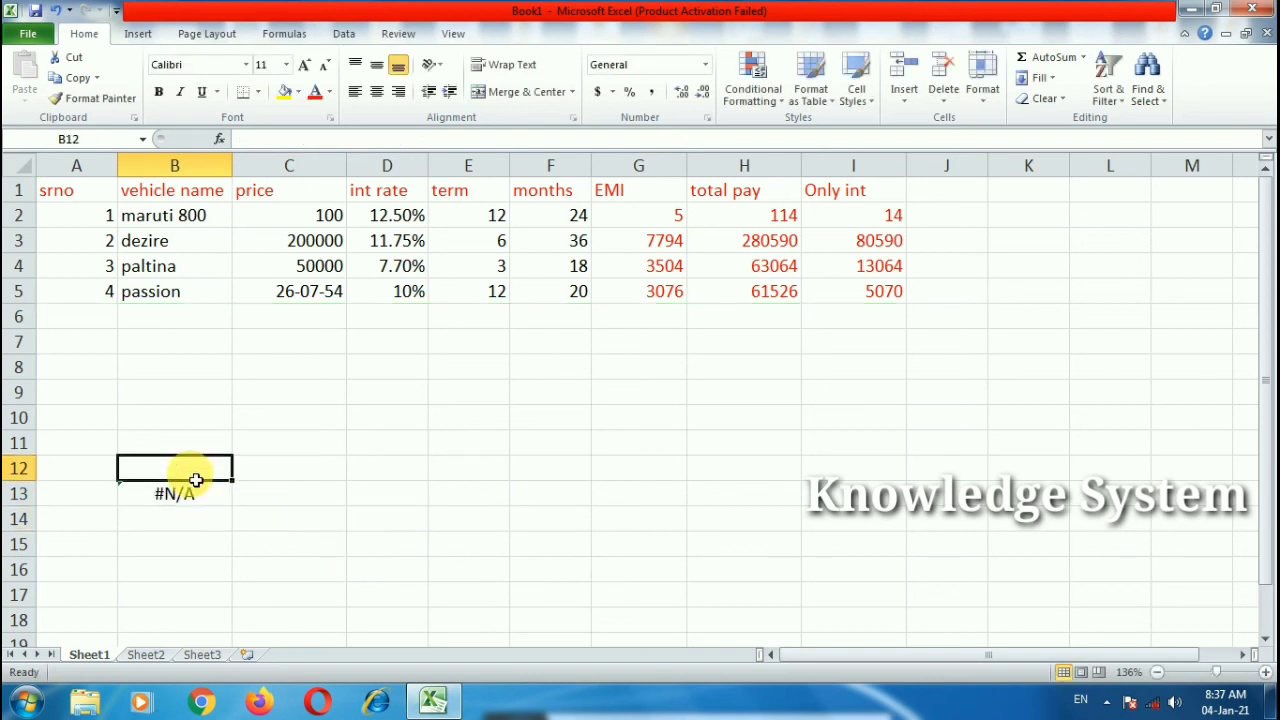
Step: Enter 'vehicle name' in B12 as the HLOOKUP lookup value, correcting the typos
text(veh)
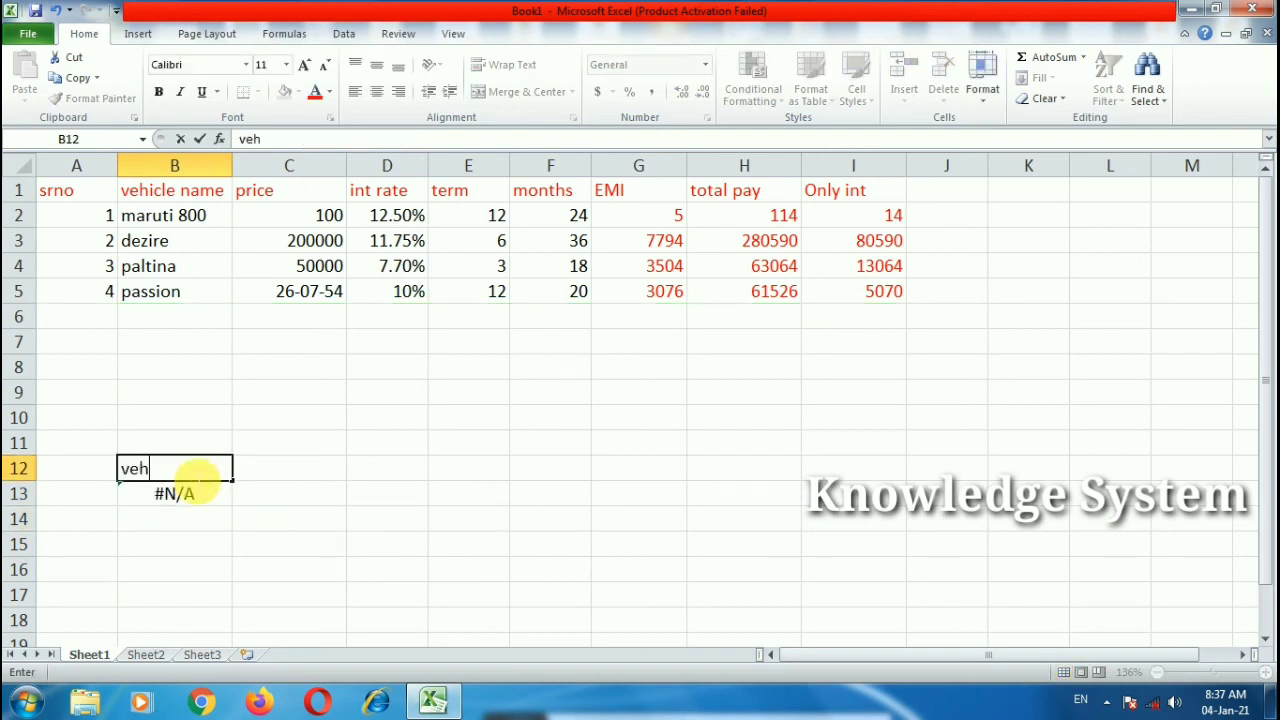
text(cie)
key(BackSpace)
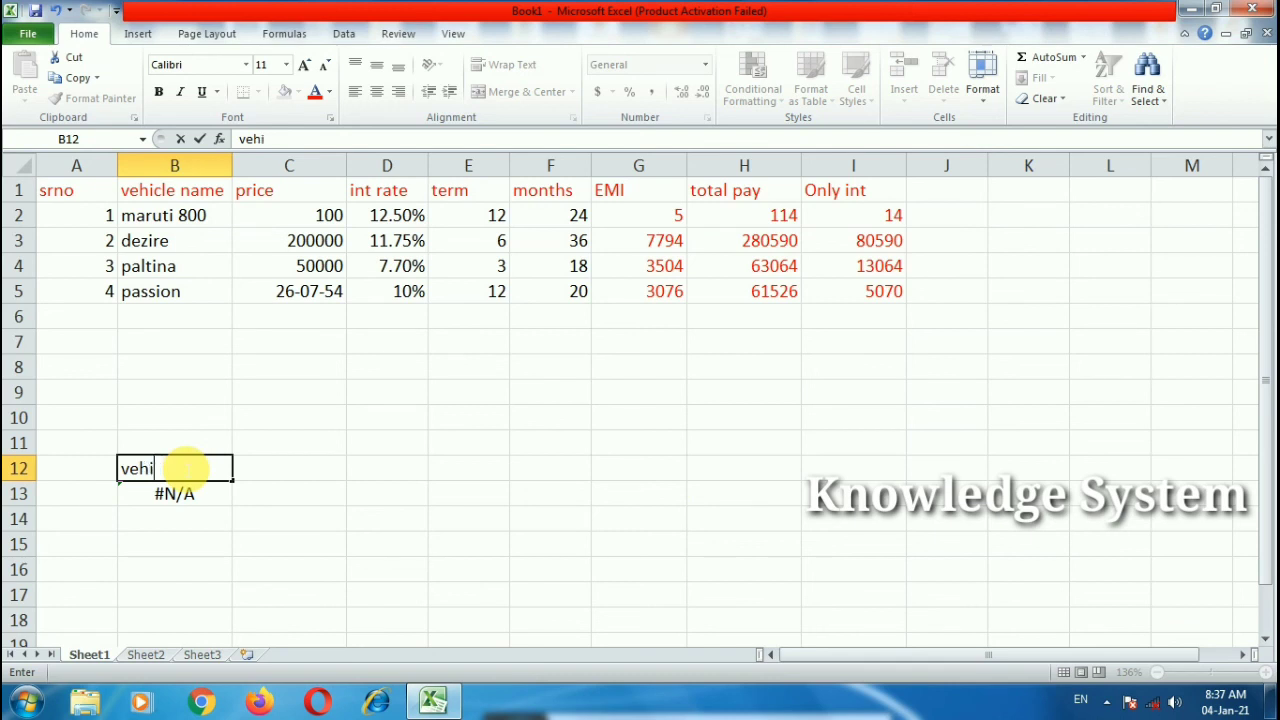
key(BackSpace)
key(BackSpace)
text(naem)
click(236, 516)
Step: Review the B13 HLOOKUP formula against data rows 2 and 3 so it returns maruti 800
click(191, 477)
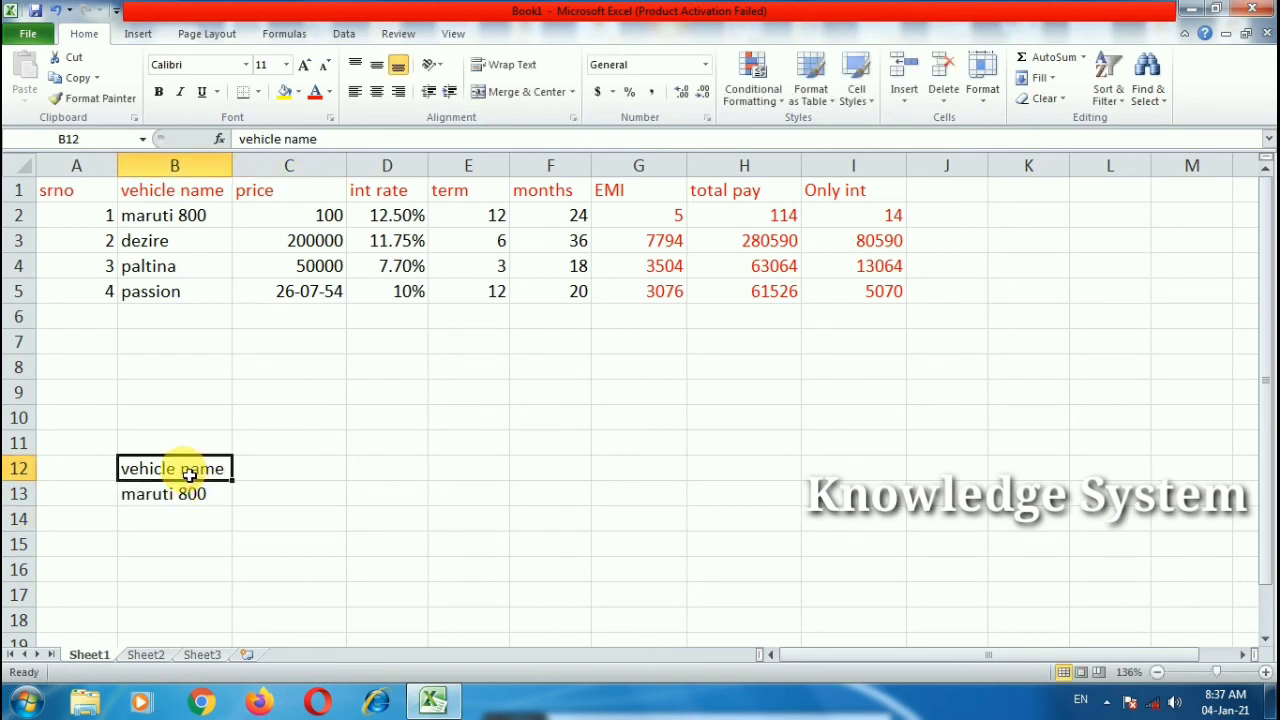
double_click(178, 495)
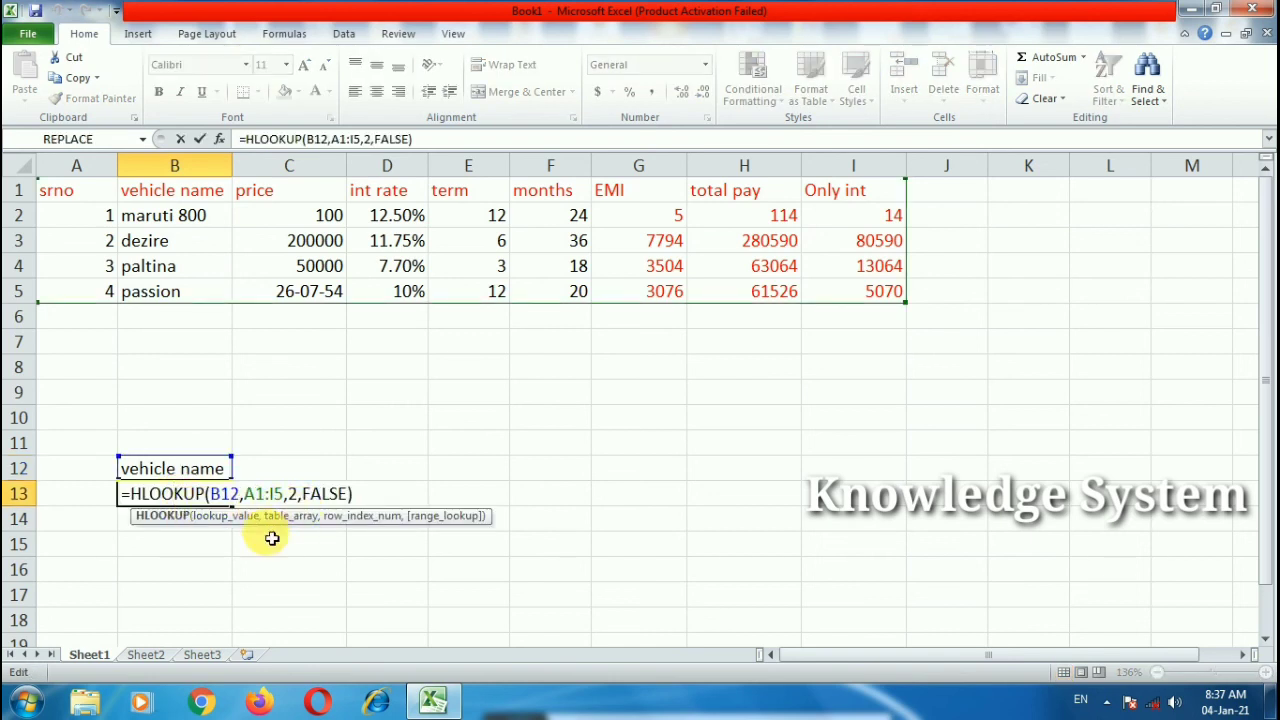
key(Escape)
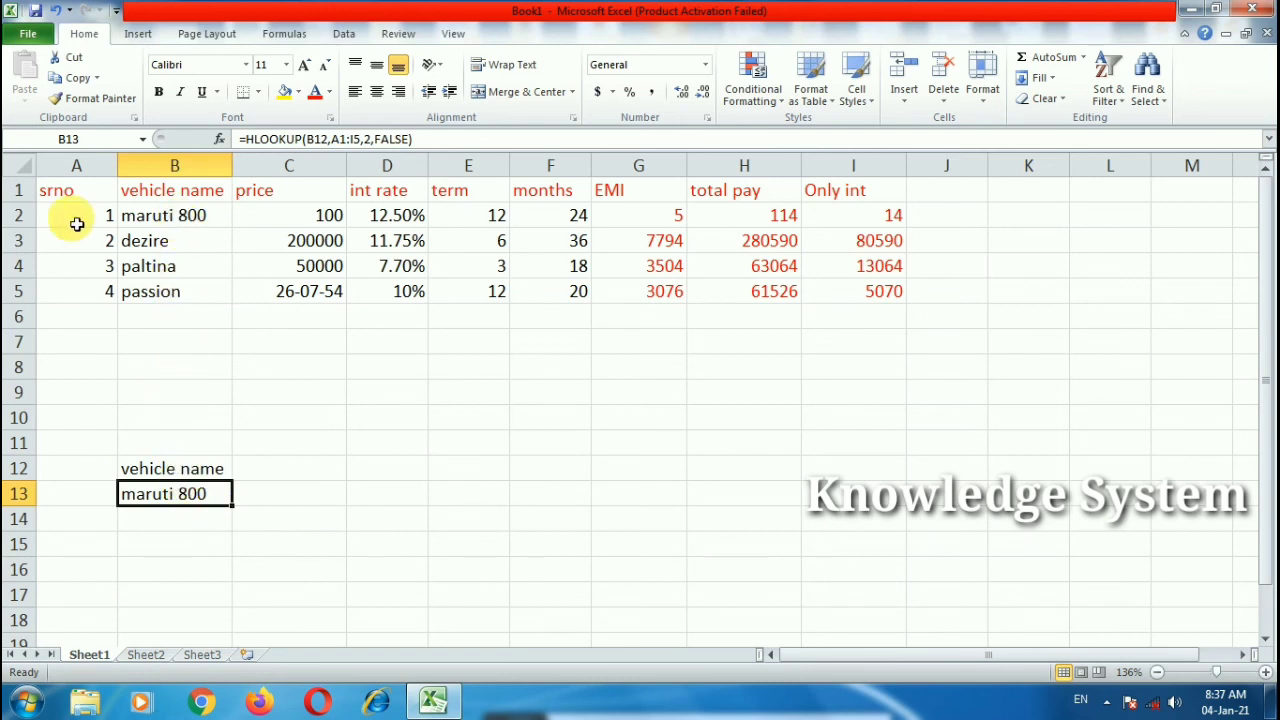
click(18, 215)
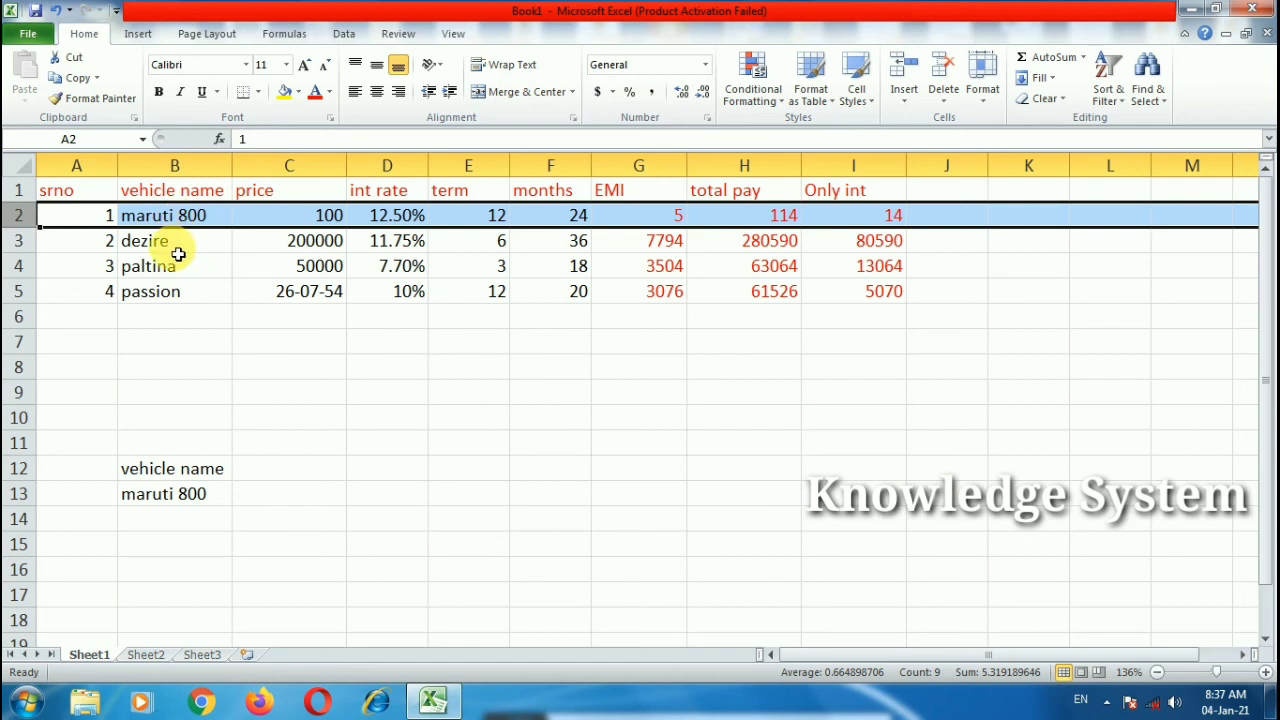
click(18, 240)
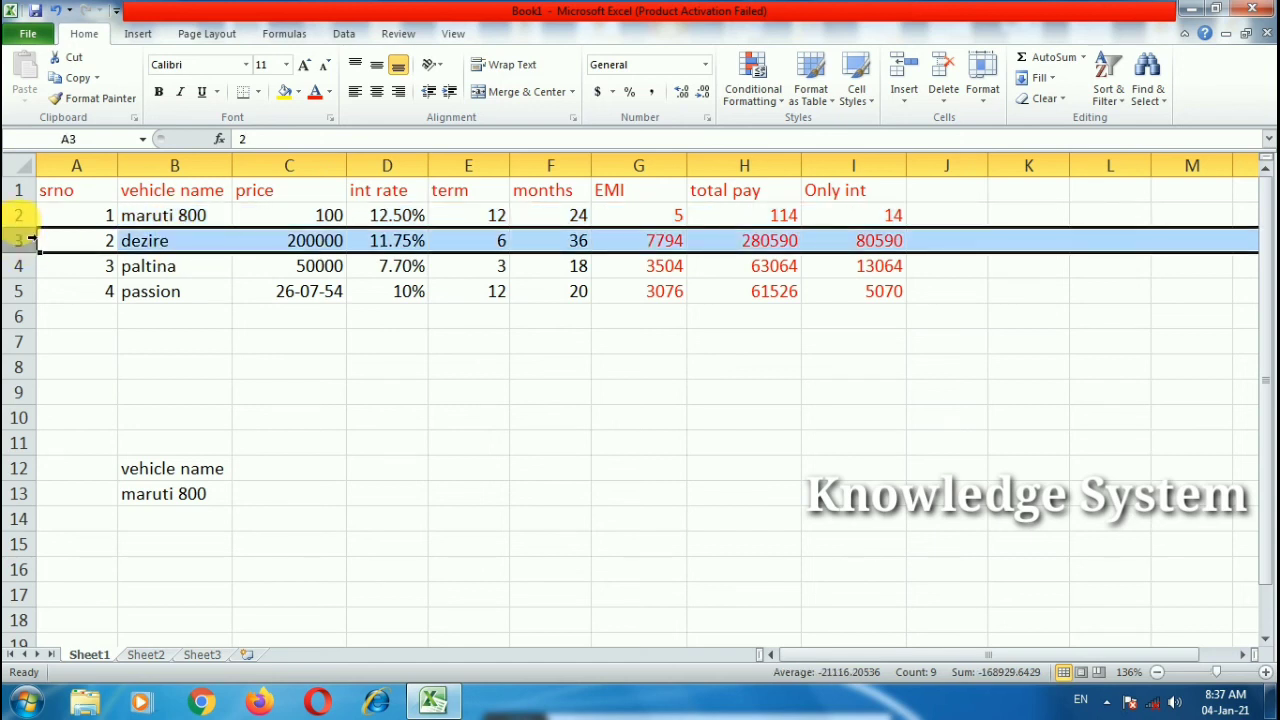
click(18, 215)
double_click(174, 493)
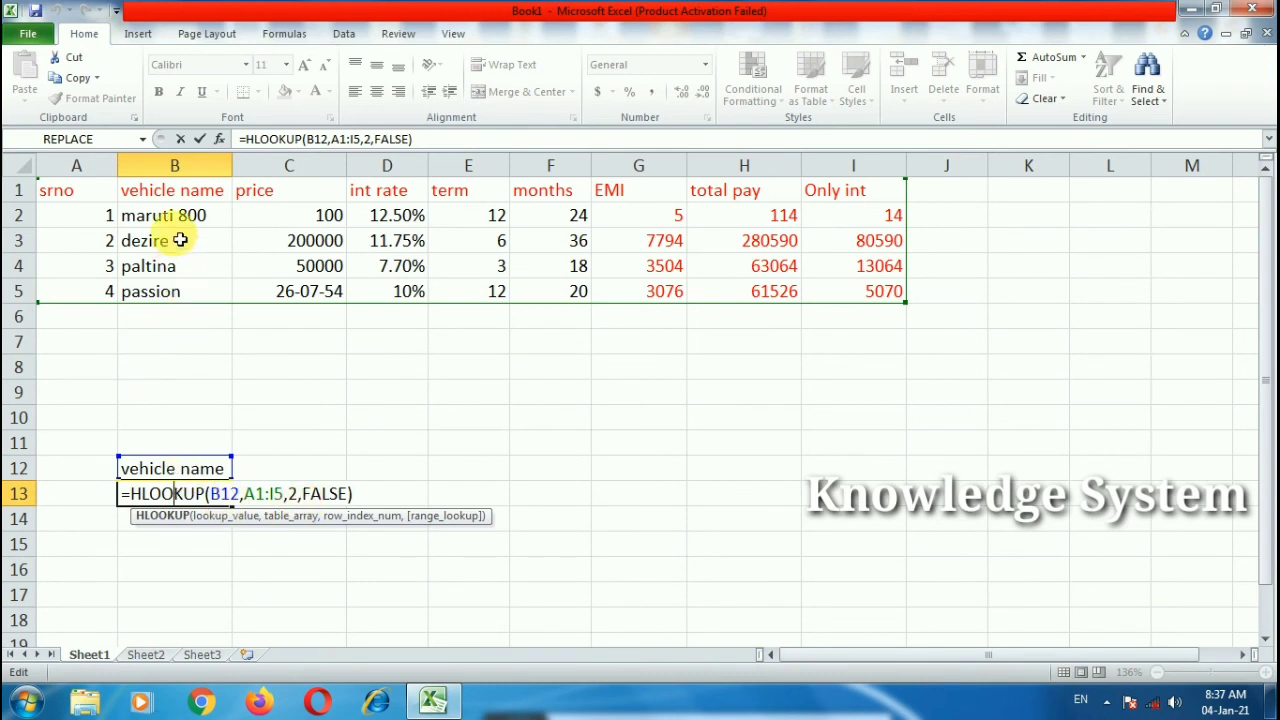
key(Return)
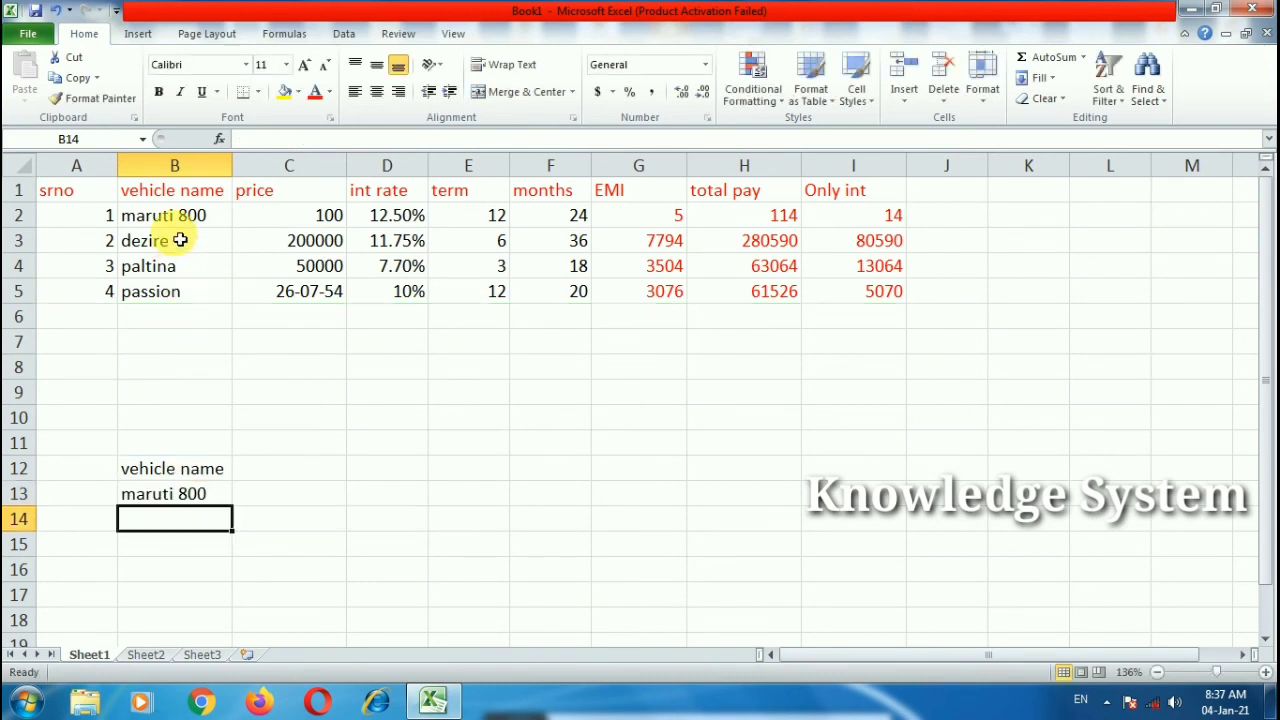
click(211, 470)
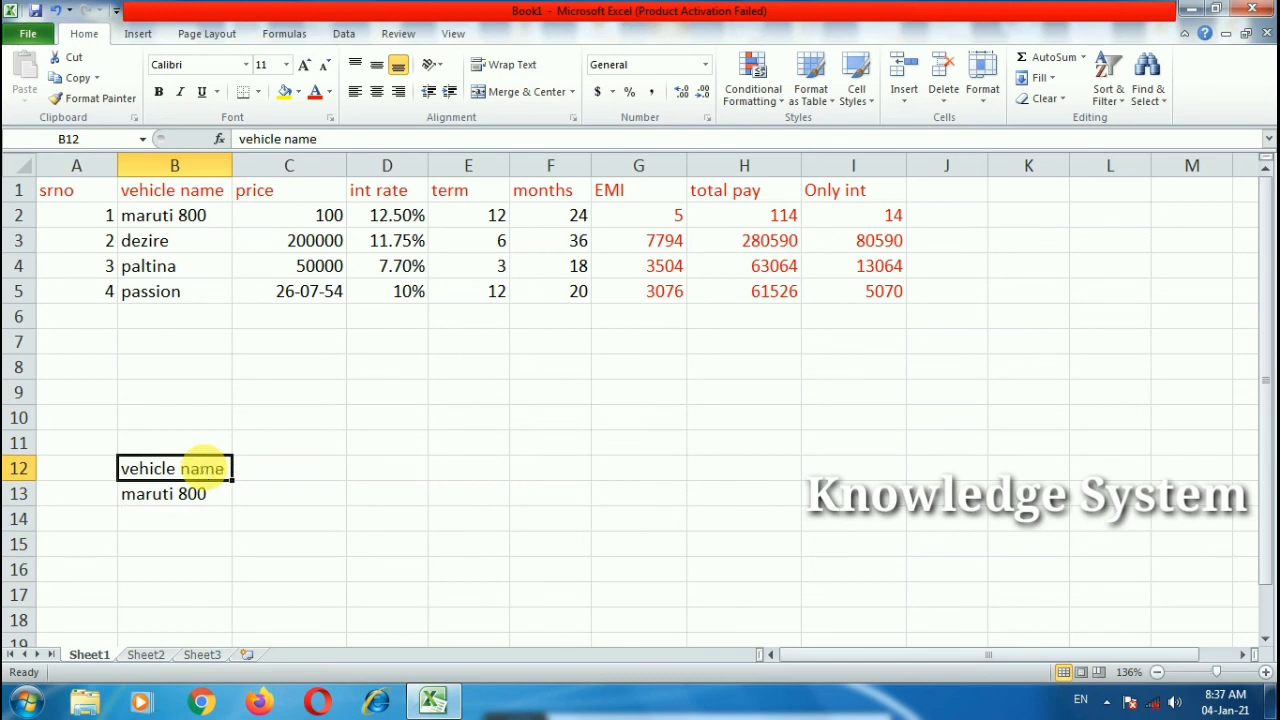
Step: Try 'price' and then 'emi' as the B12 lookup value, checking the EMI's PMT formula
text(price)
click(325, 496)
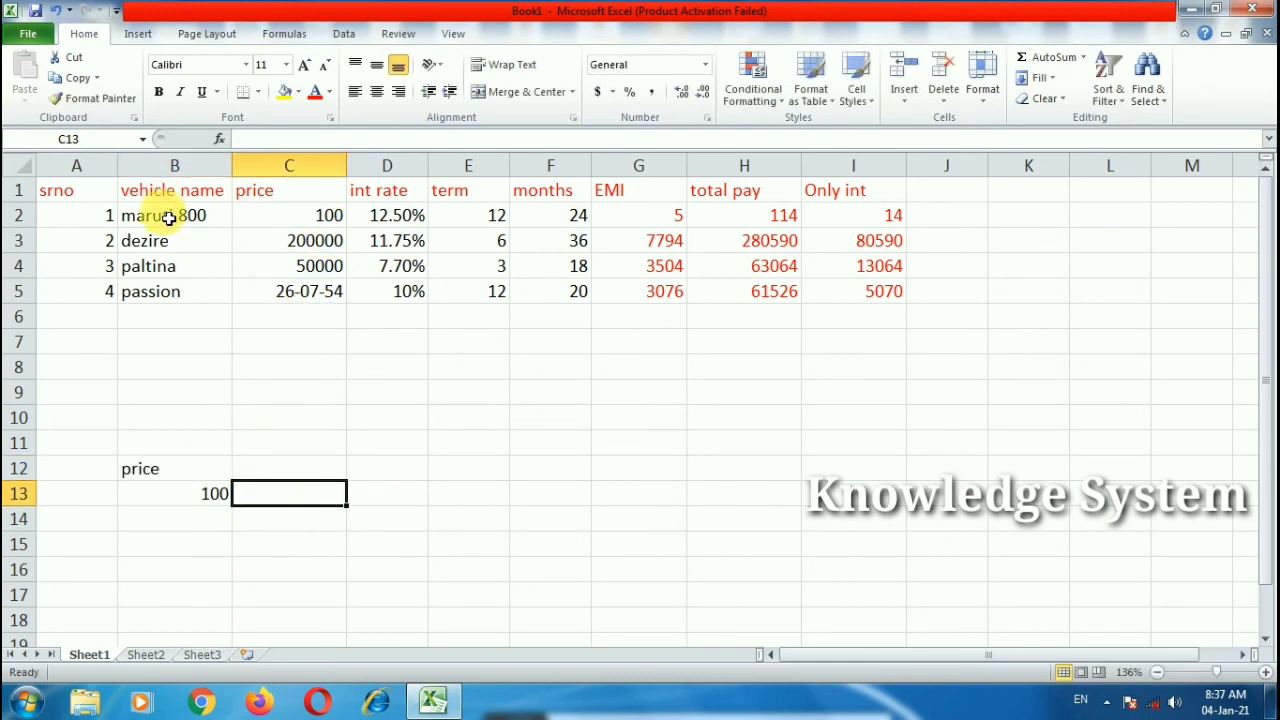
click(178, 470)
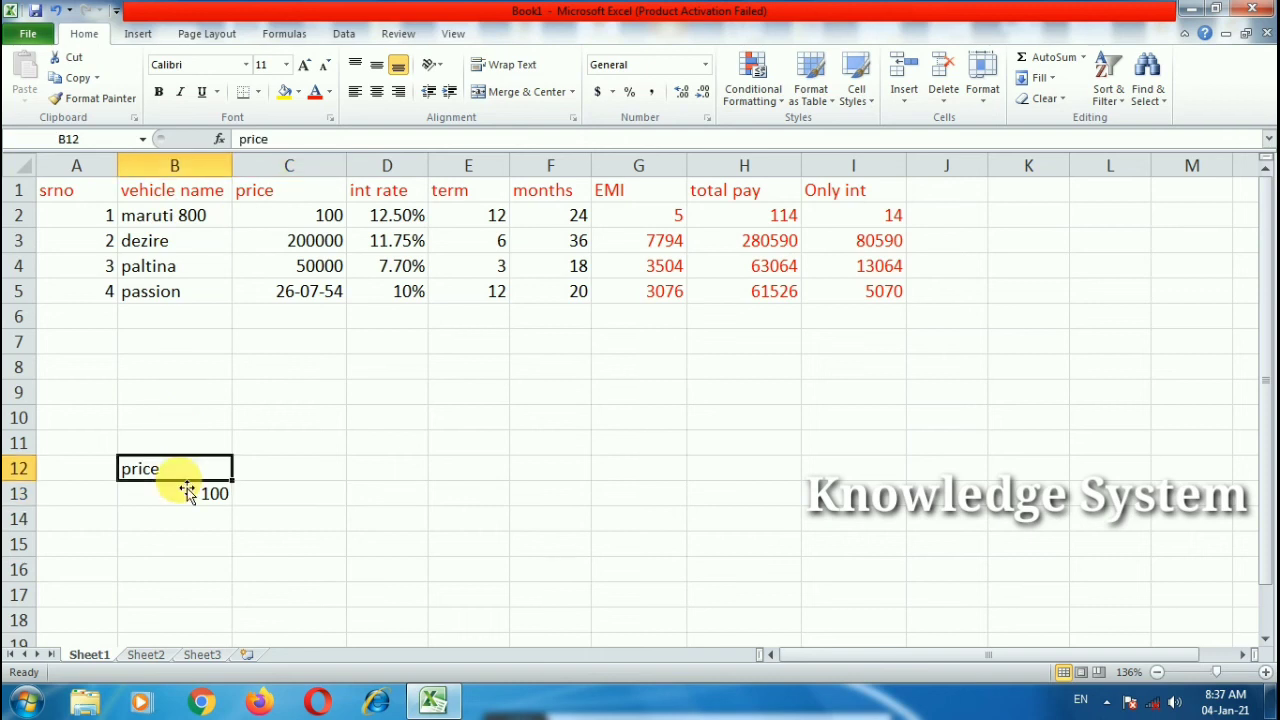
text(emi)
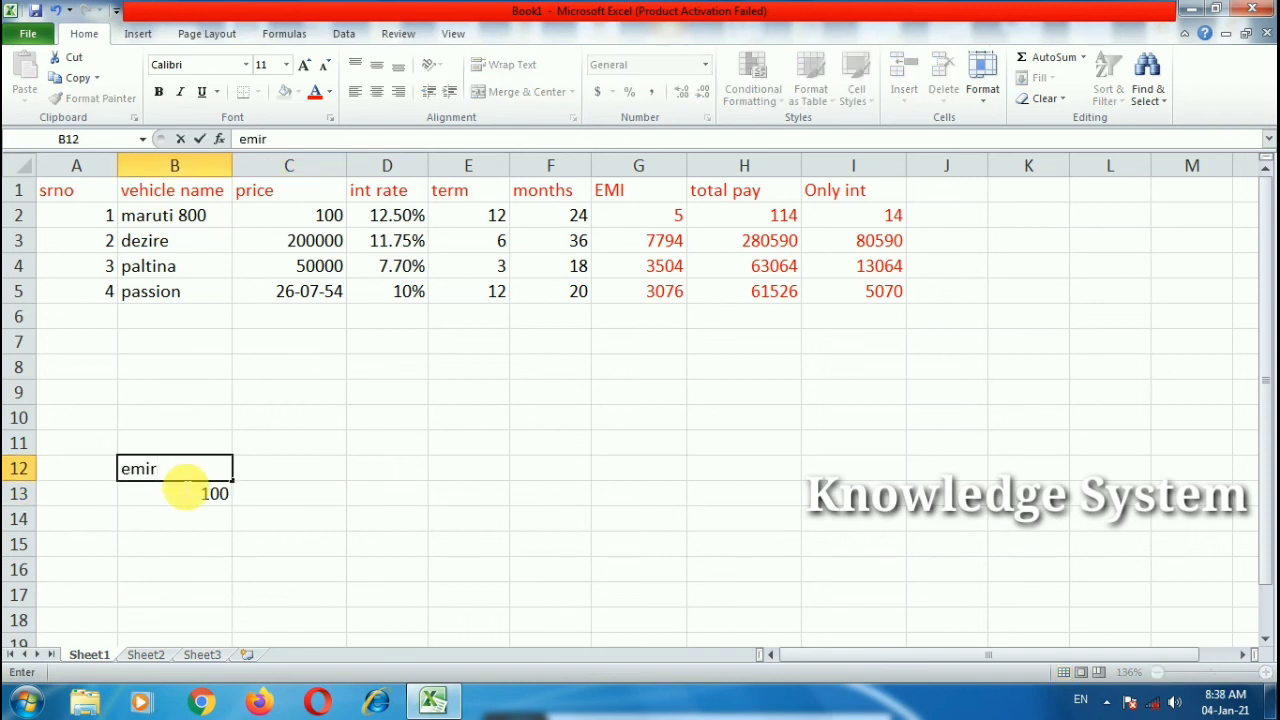
click(280, 540)
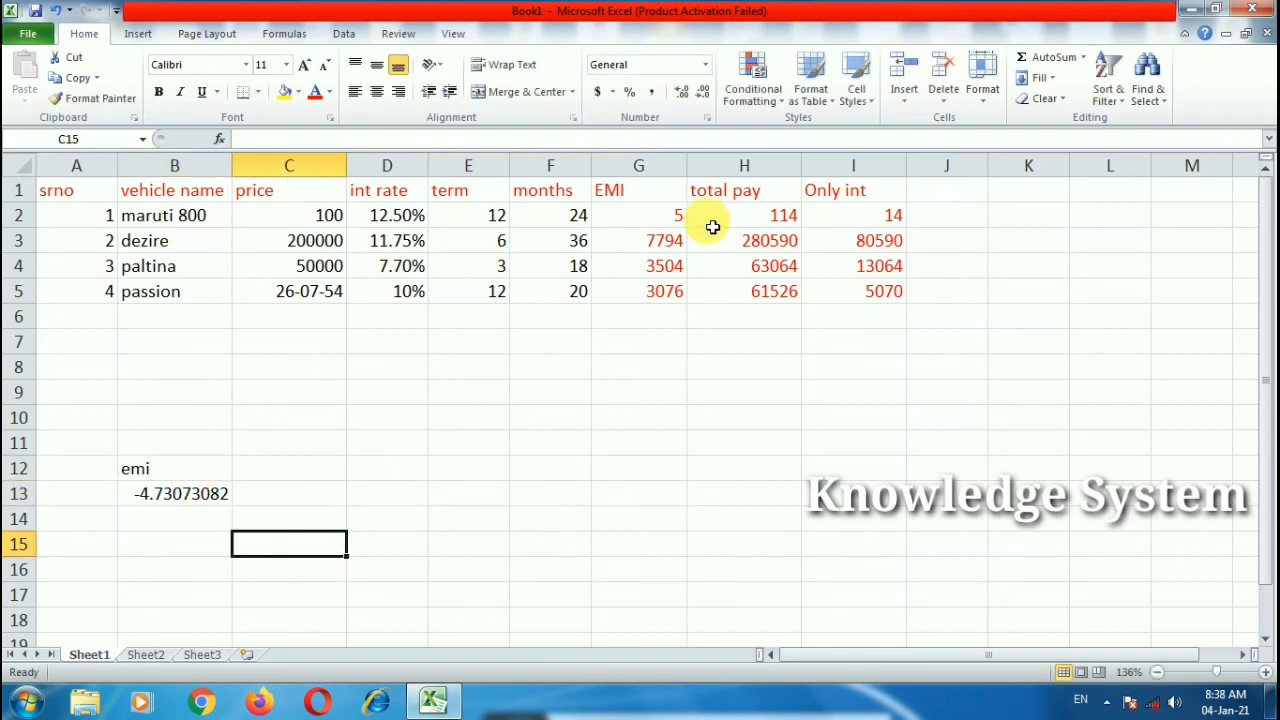
click(676, 219)
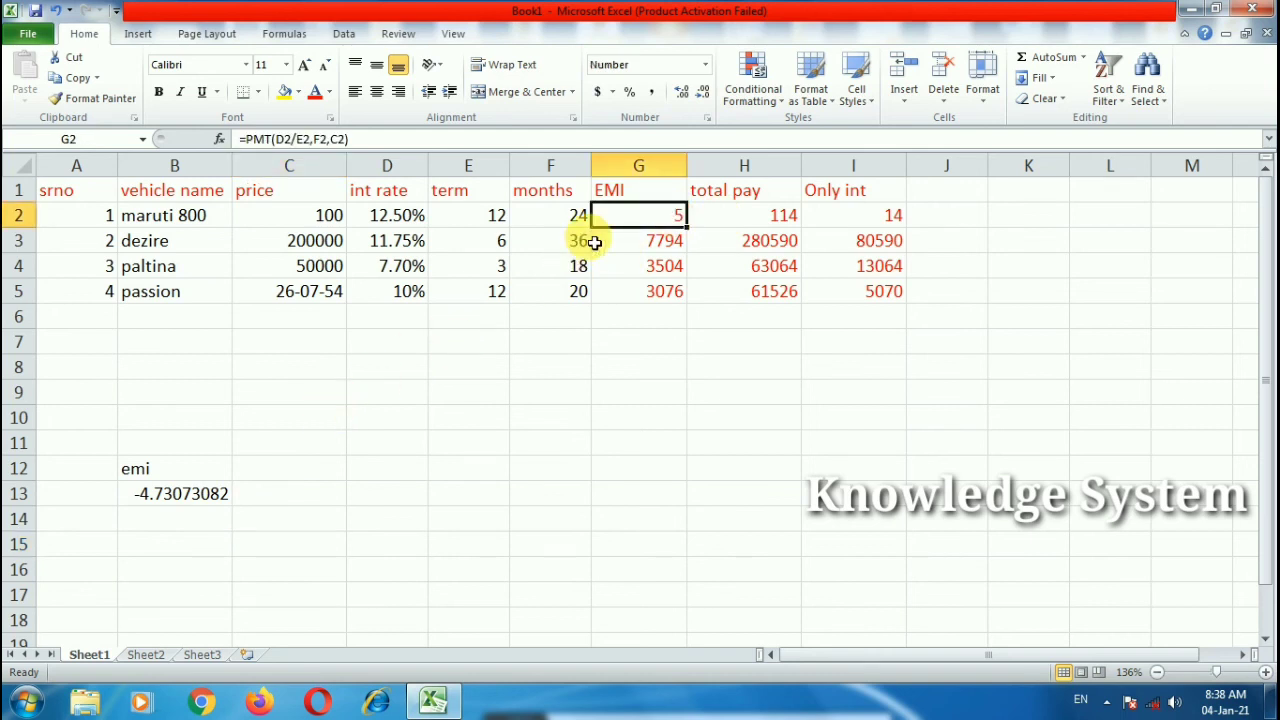
Step: Set B12 to 'total pay' so B13 returns -113.53754, then view the empty Sheet2
click(173, 483)
text(total pay)
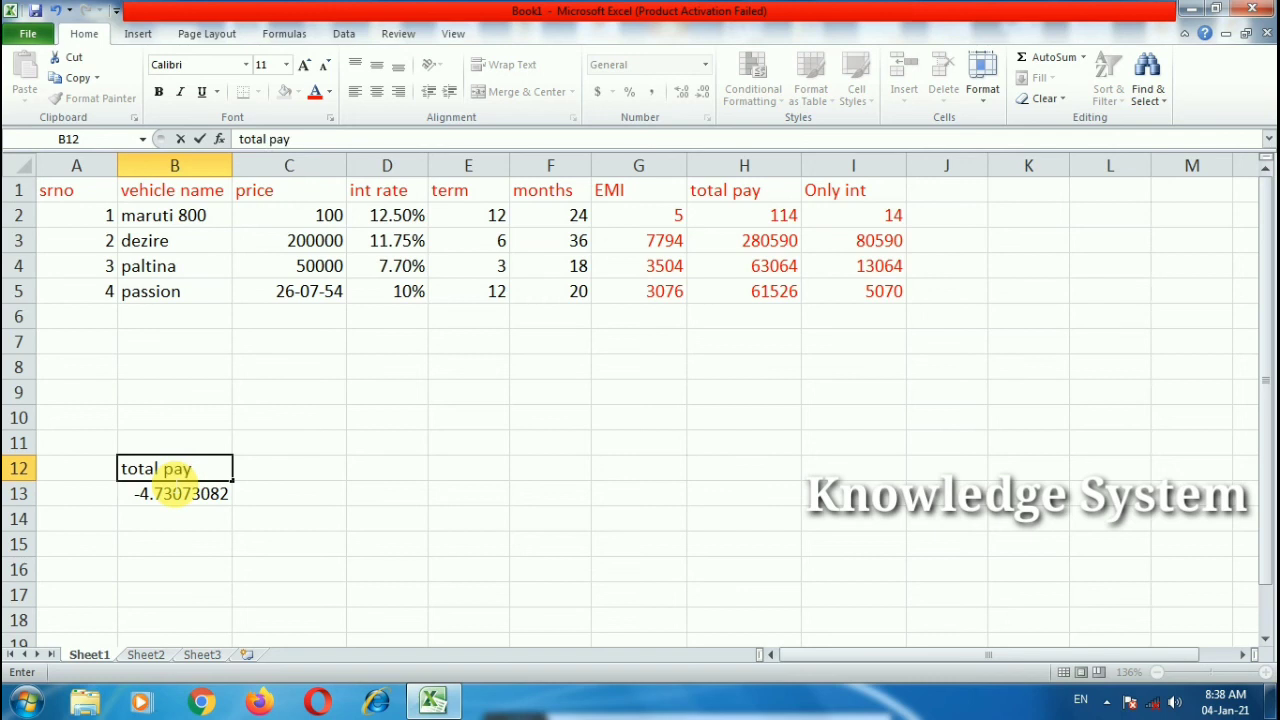
click(420, 491)
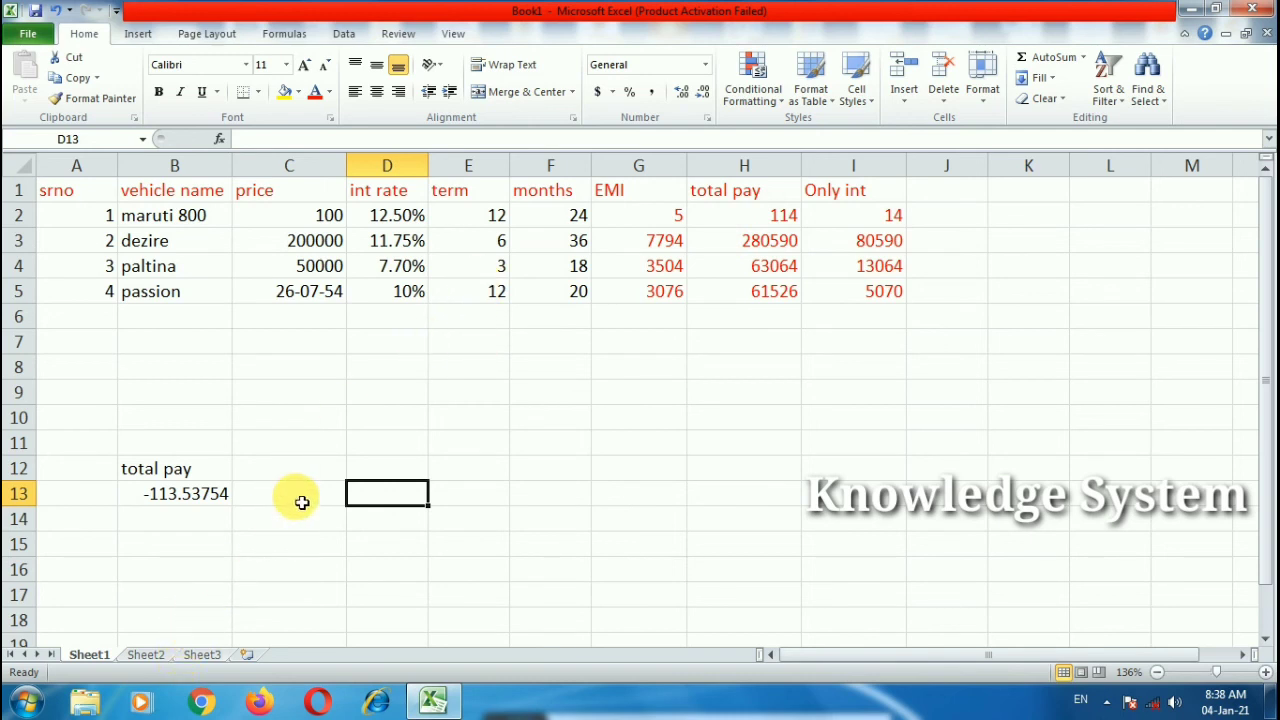
click(226, 549)
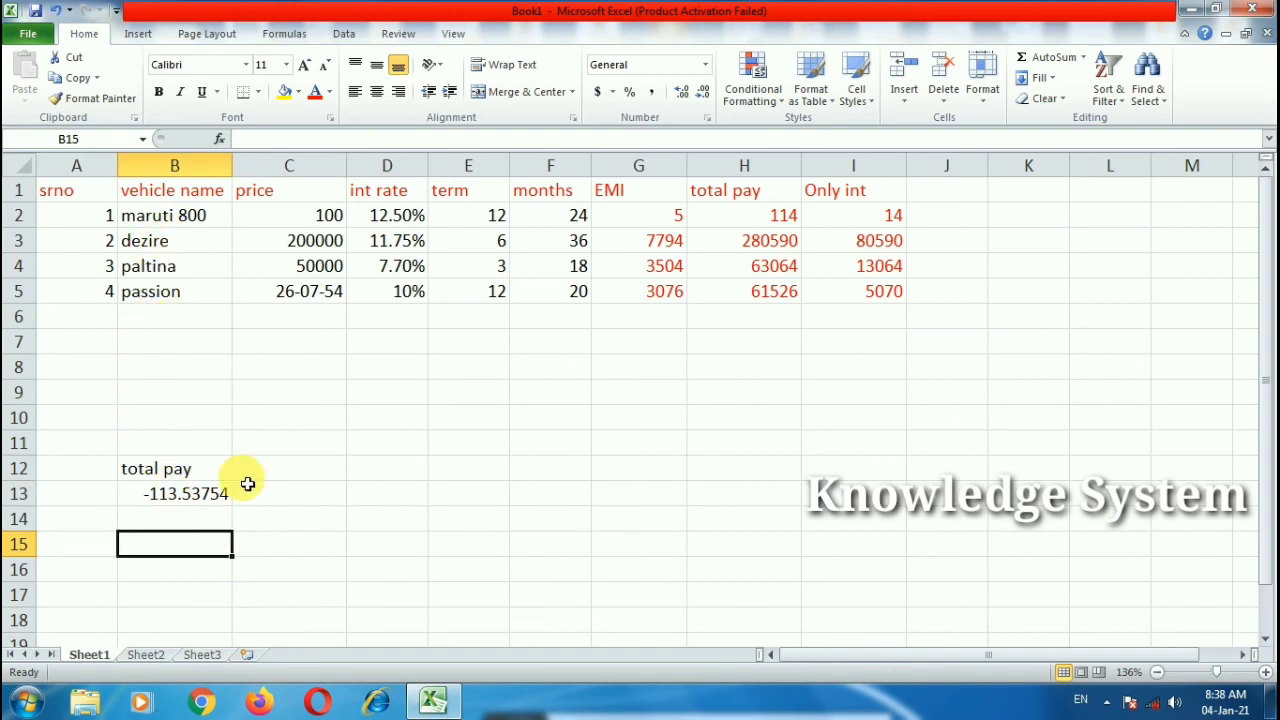
click(306, 452)
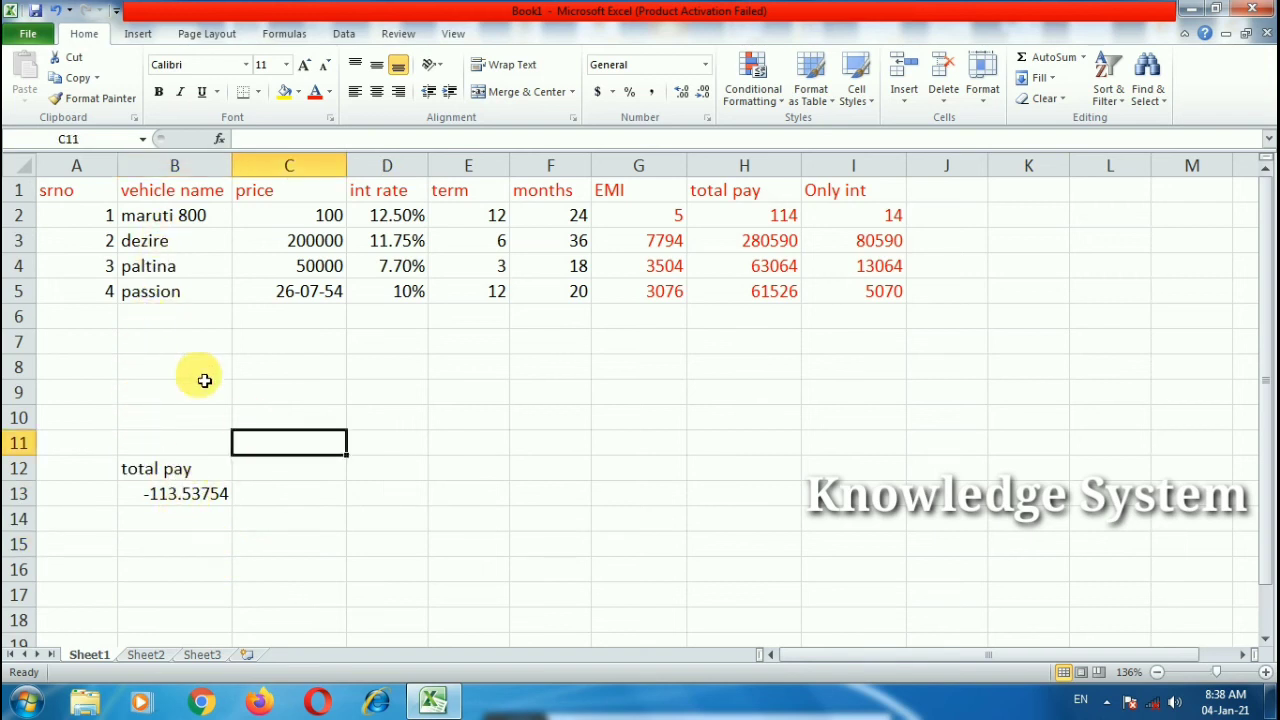
click(177, 470)
click(309, 497)
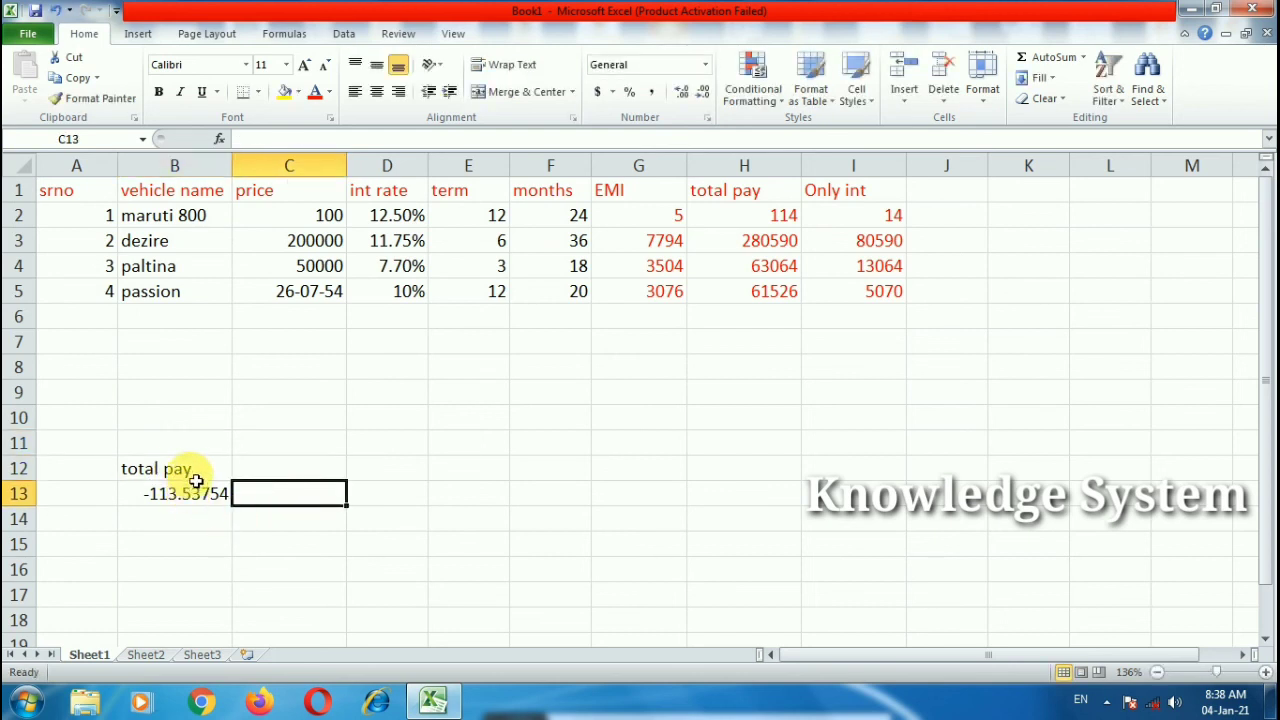
click(145, 655)
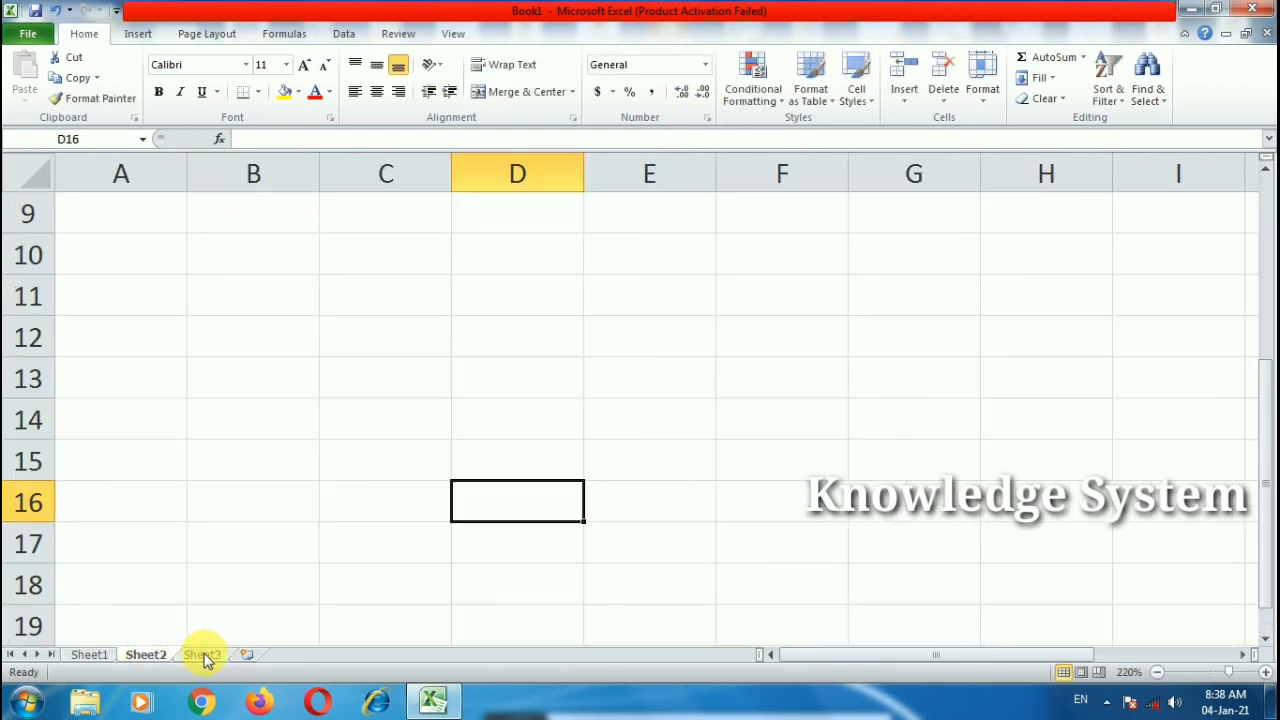
Step: Return from Sheet3 to Sheet1's loan table
click(203, 655)
click(89, 655)
click(277, 546)
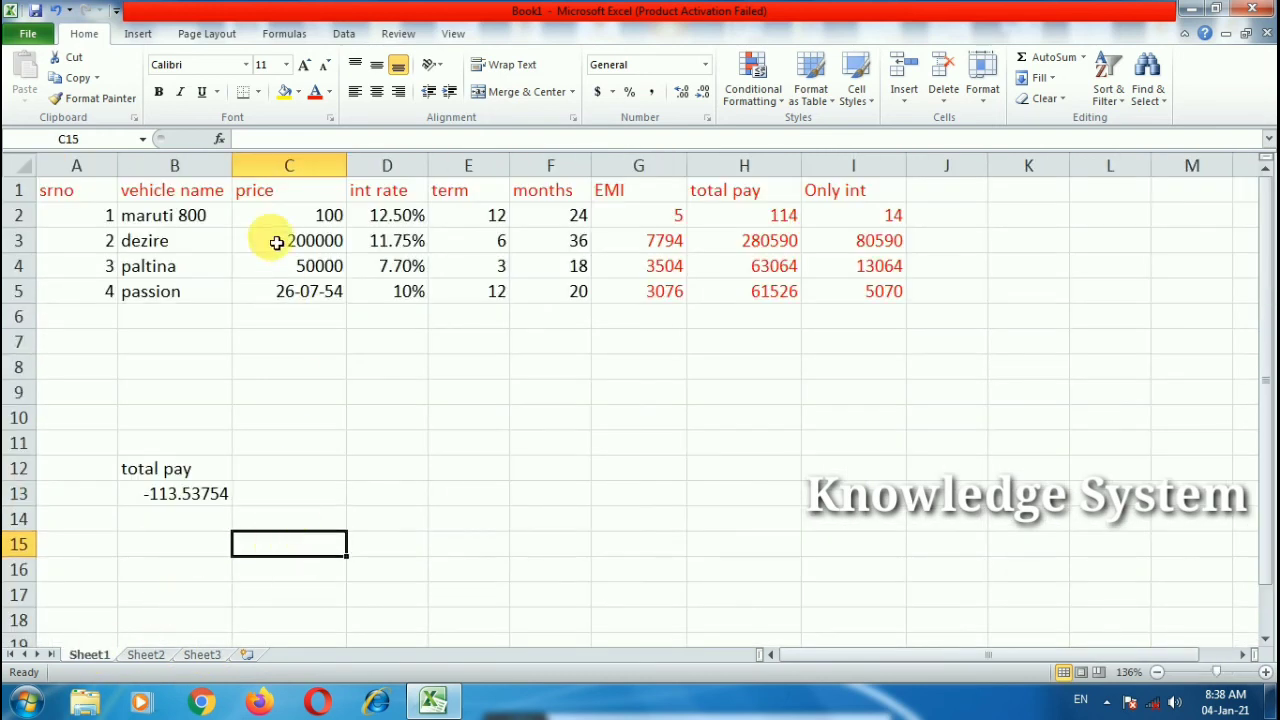
Step: Browse the Recently Used and Financial function lists in the Formulas function library
click(268, 34)
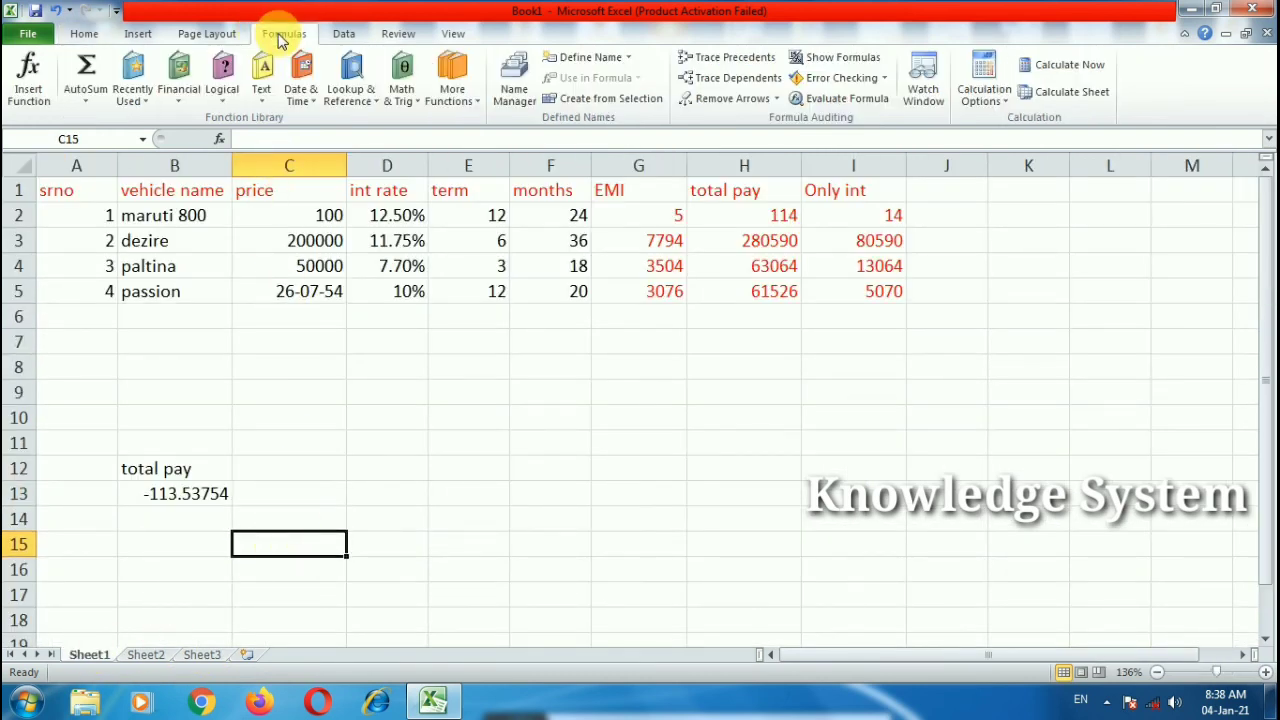
click(145, 105)
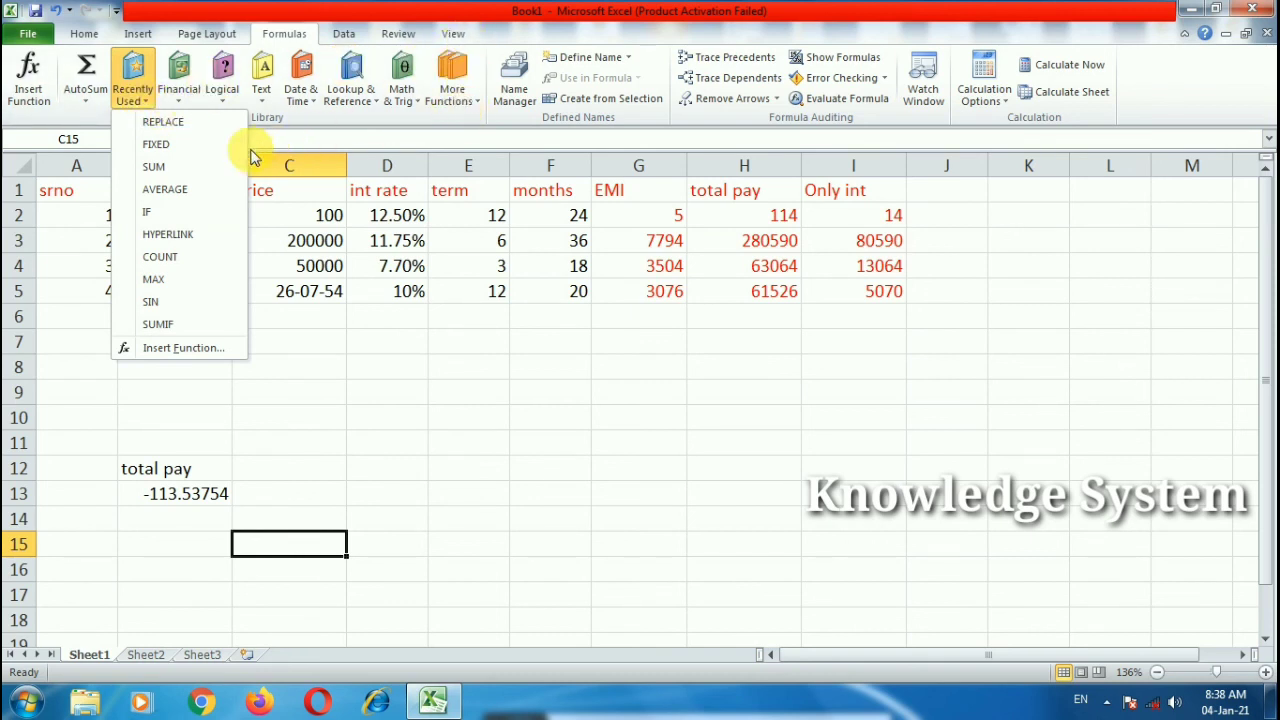
click(177, 100)
drag(303, 237, 296, 350)
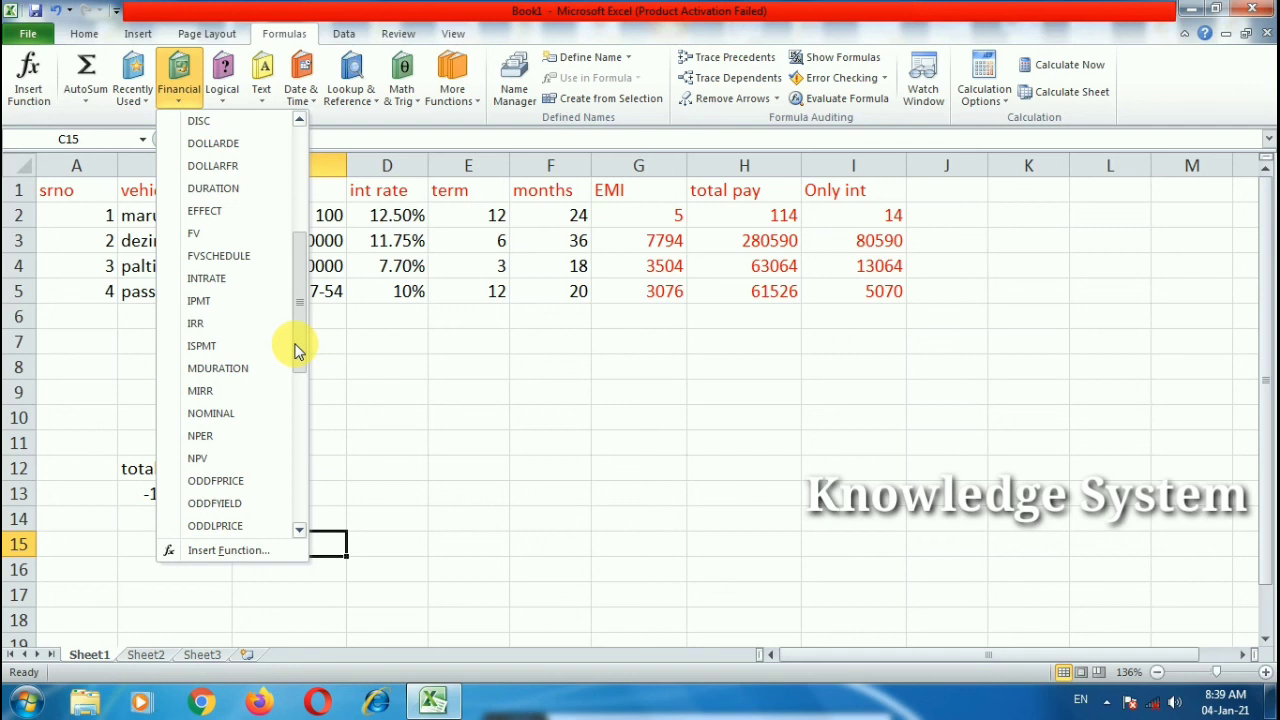
drag(296, 350, 296, 322)
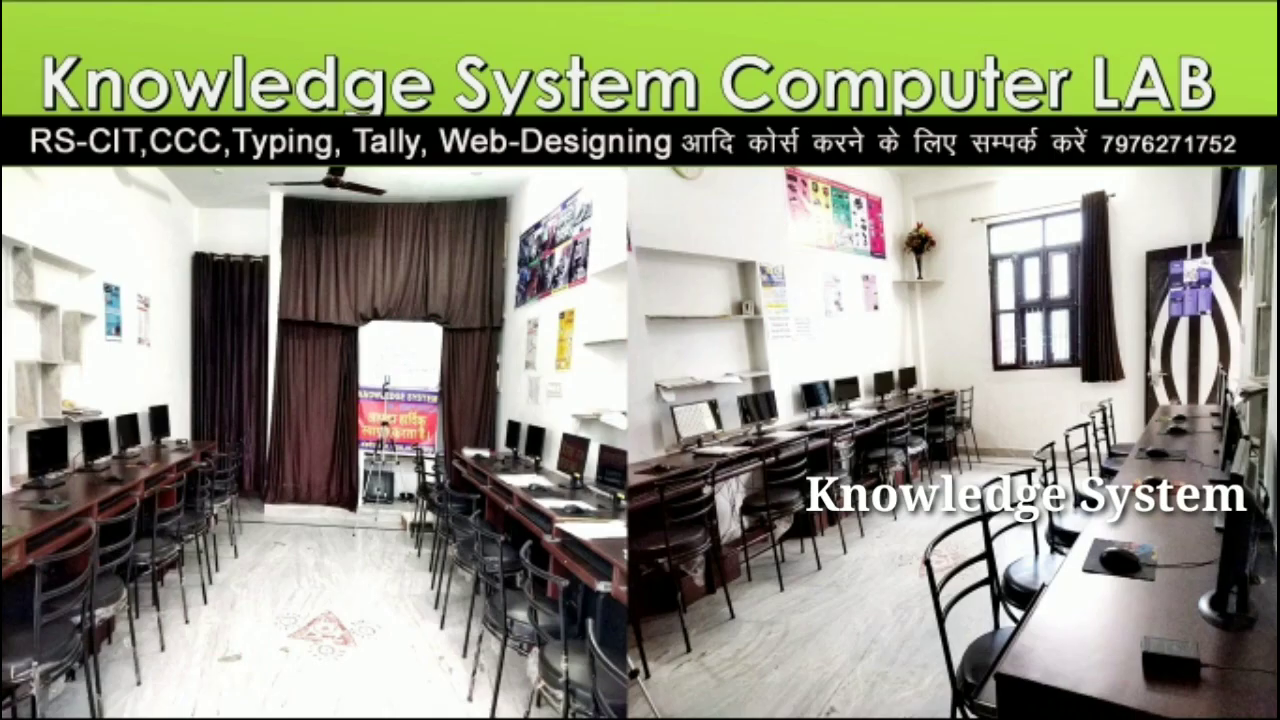